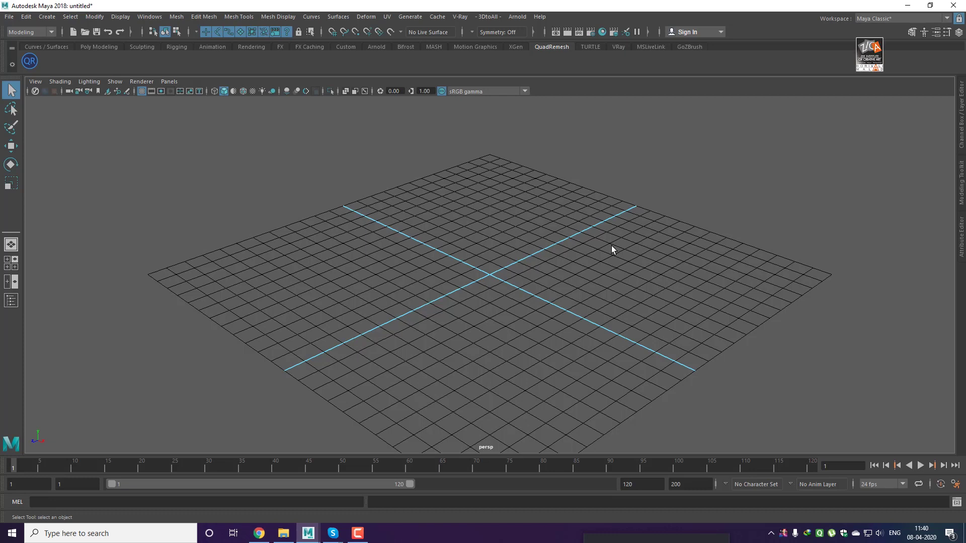
# Set the current project to the Intro_Animation folder
pyautogui.click(9, 19)
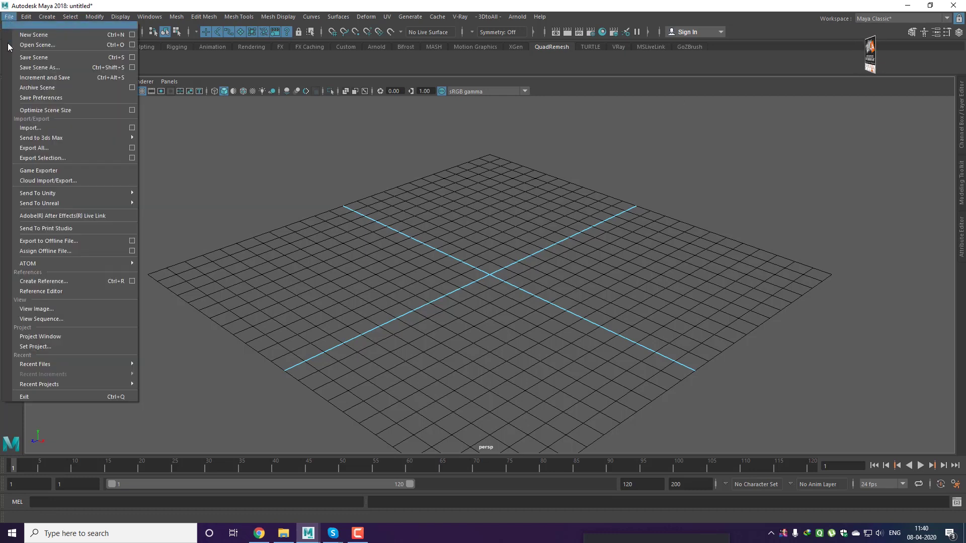
pyautogui.click(42, 348)
pyautogui.doubleClick(275, 160)
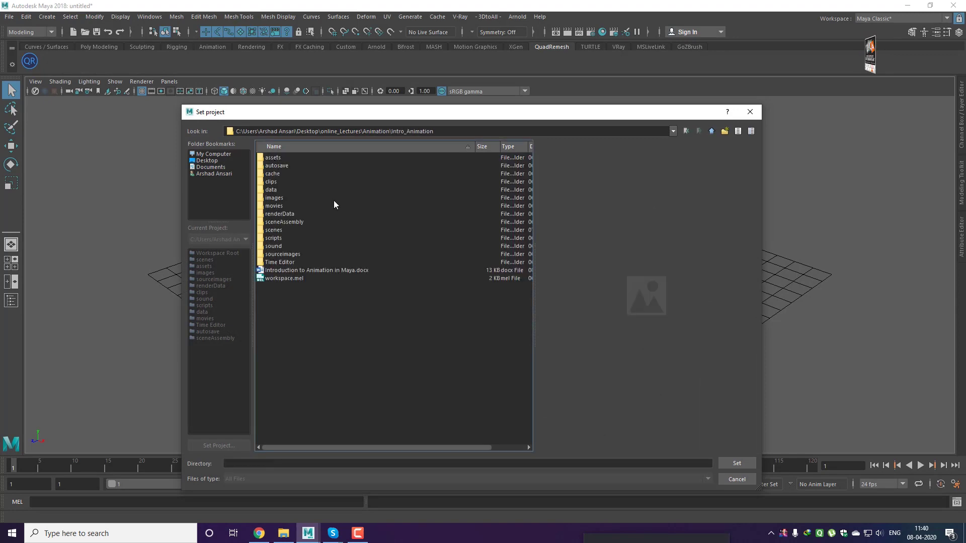
pyautogui.click(739, 462)
# Open the scene 04_keyframe_Animation.ma without saving changes to the untitled scene
pyautogui.click(9, 17)
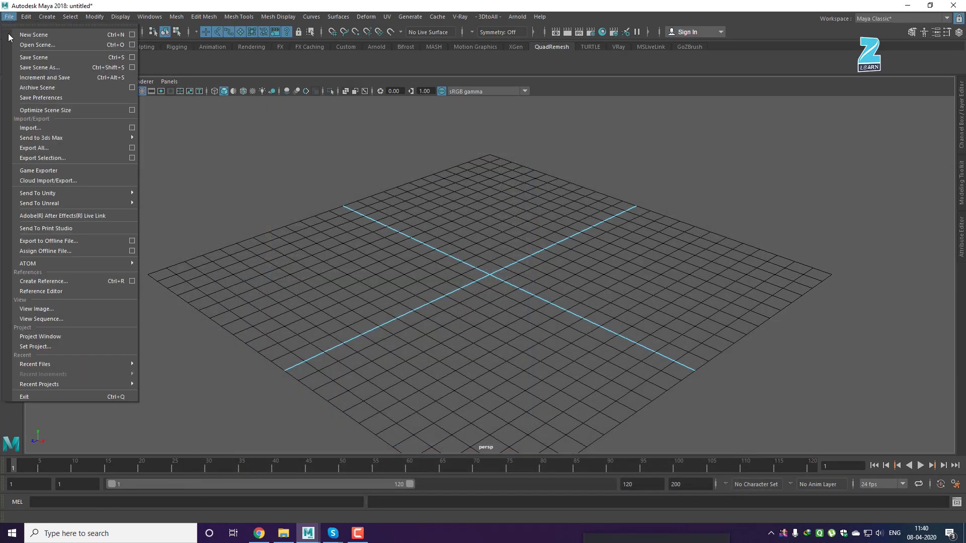
pyautogui.click(23, 45)
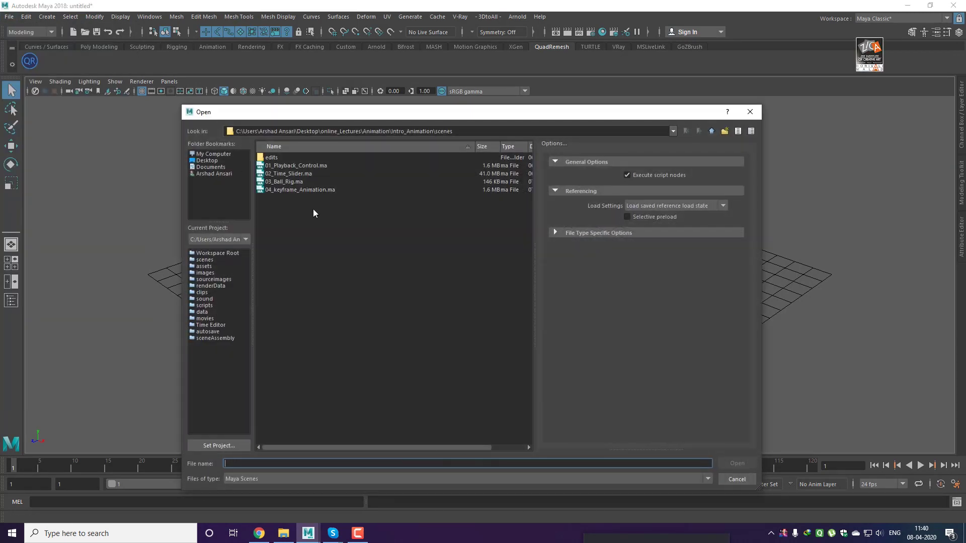
pyautogui.click(288, 190)
pyautogui.click(731, 461)
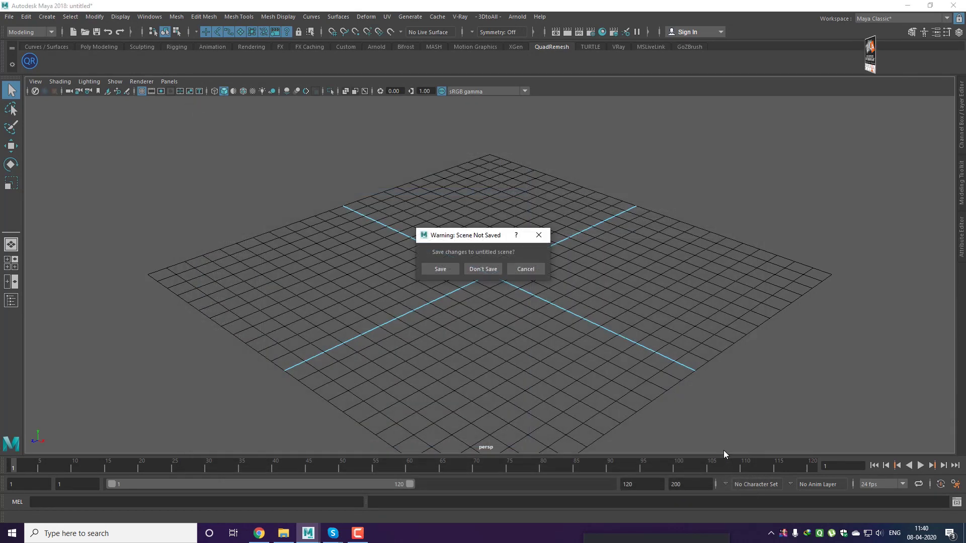
pyautogui.click(487, 268)
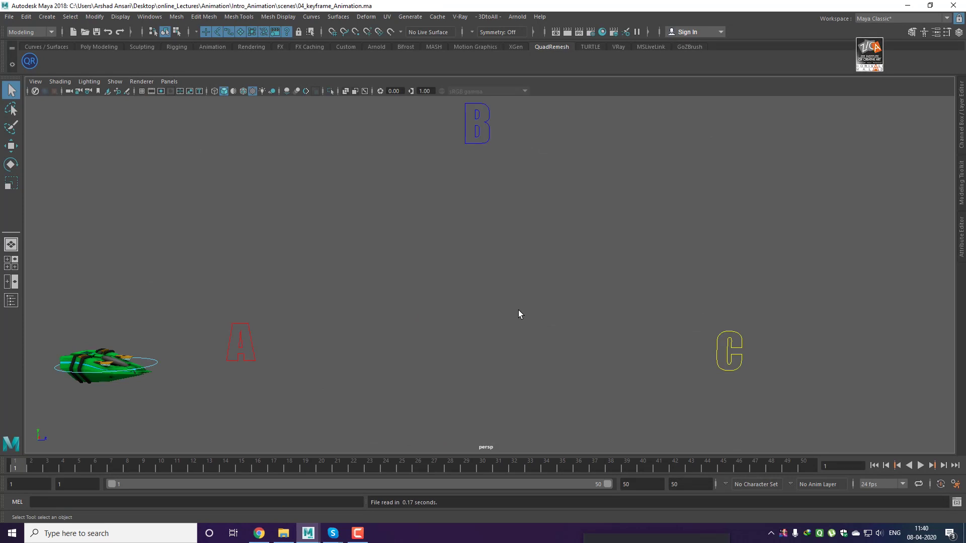
# Set the time slider height to 4x and the key tick size to 5x in the preferences and save them
pyautogui.click(956, 485)
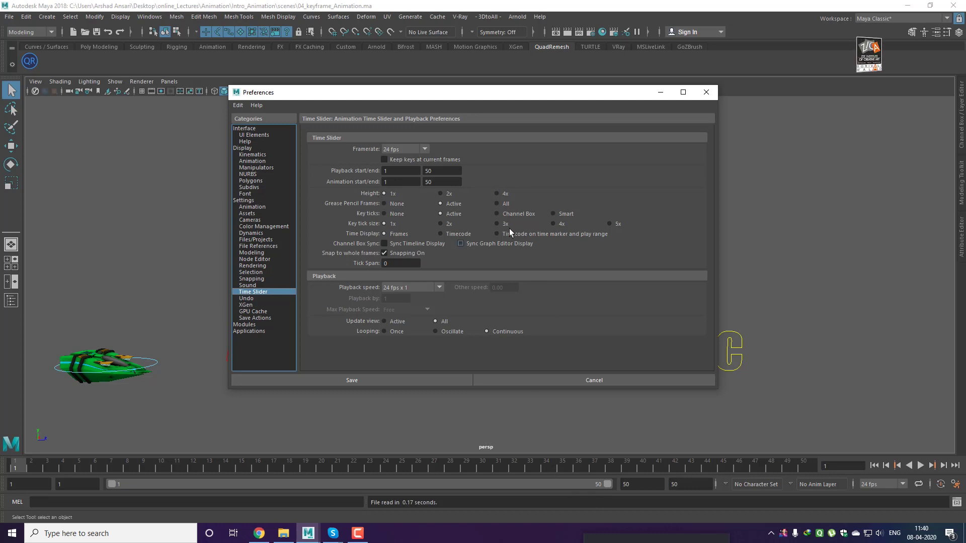
pyautogui.click(497, 193)
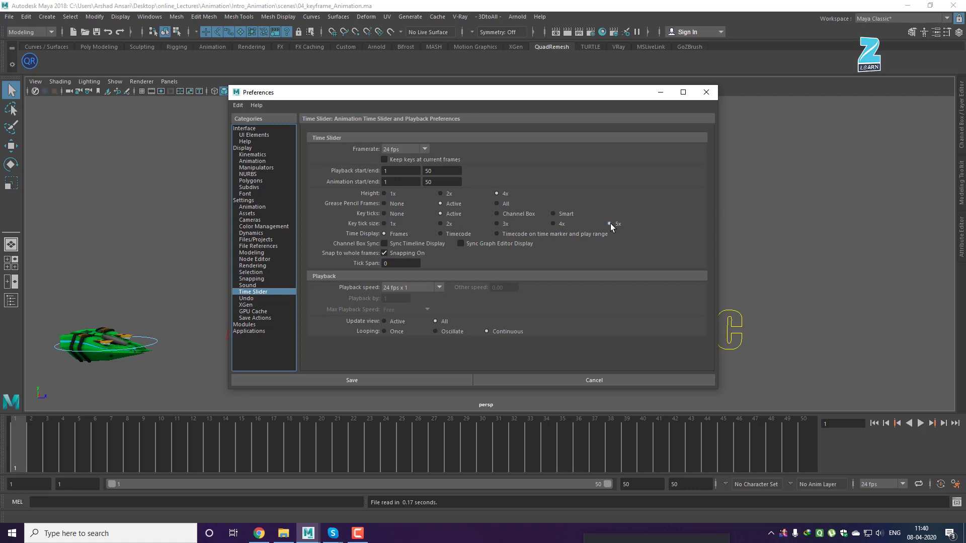
pyautogui.click(388, 382)
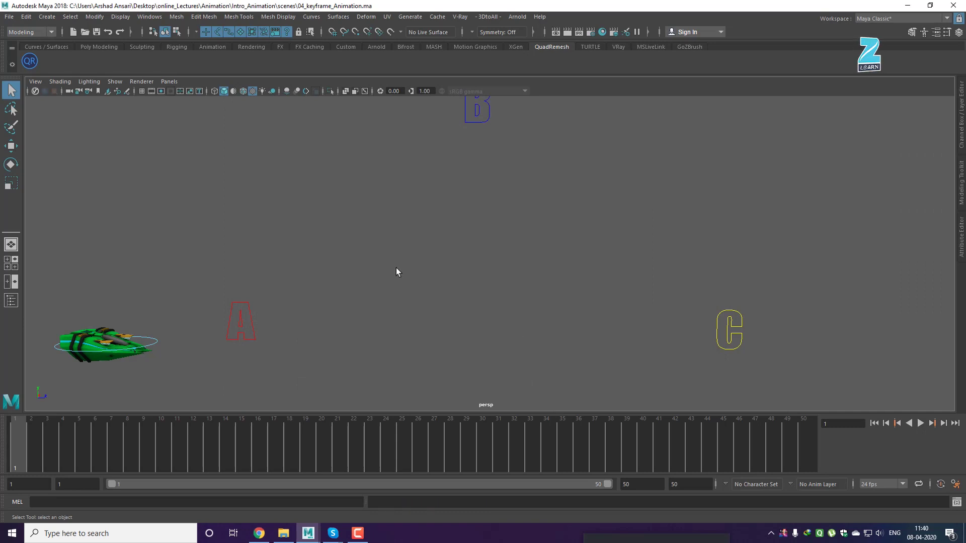
# Select the ship's control curve and the letters A, B and C in turn, then clear the selection
pyautogui.moveTo(527, 355)
pyautogui.keyDown('alt'); pyautogui.mouseDown(button='right')
pyautogui.moveTo(451, 354)
pyautogui.moveTo(463, 371)
pyautogui.mouseUp(button='right'); pyautogui.keyUp('alt')
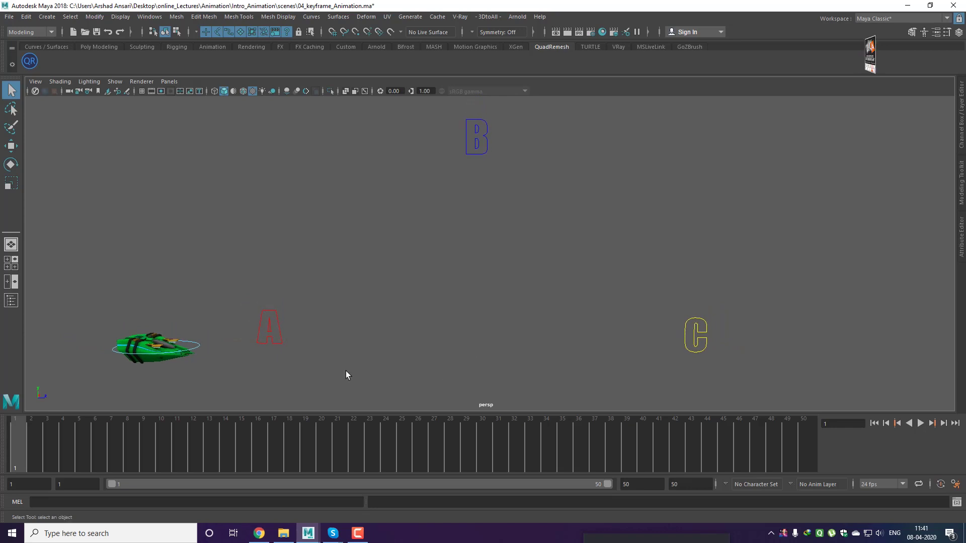
pyautogui.click(200, 347)
pyautogui.press('w')
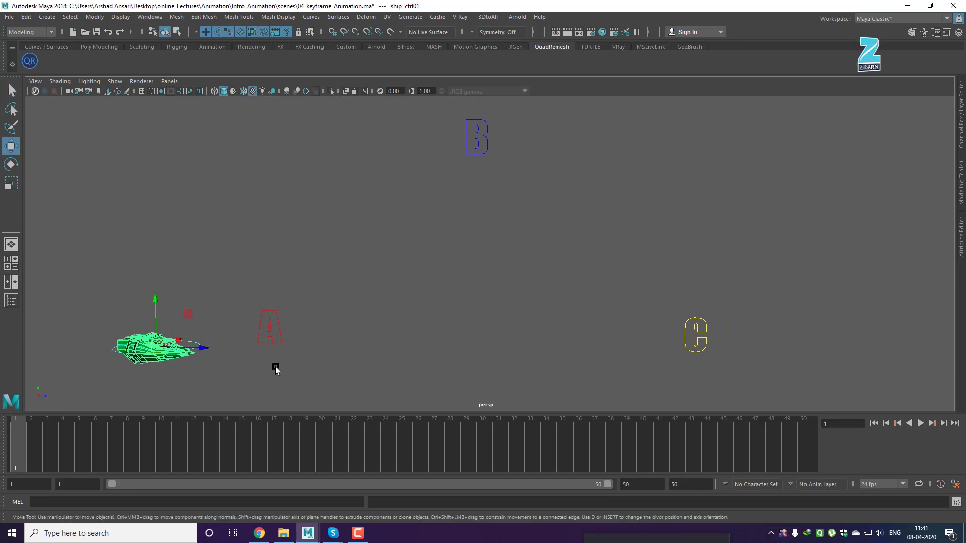
pyautogui.moveTo(320, 275); pyautogui.dragTo(248, 368)
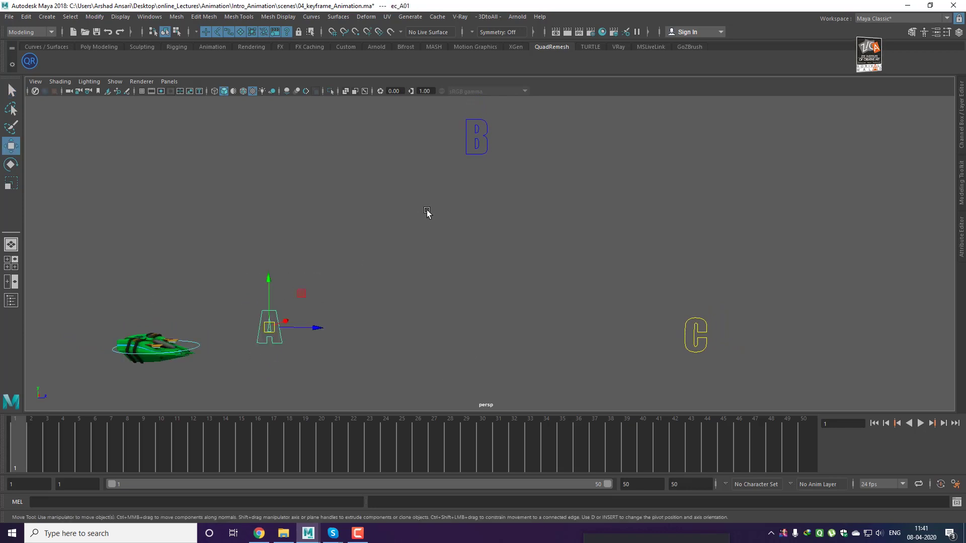
pyautogui.moveTo(430, 207); pyautogui.dragTo(533, 101)
pyautogui.moveTo(637, 302); pyautogui.dragTo(798, 427)
pyautogui.click(804, 295)
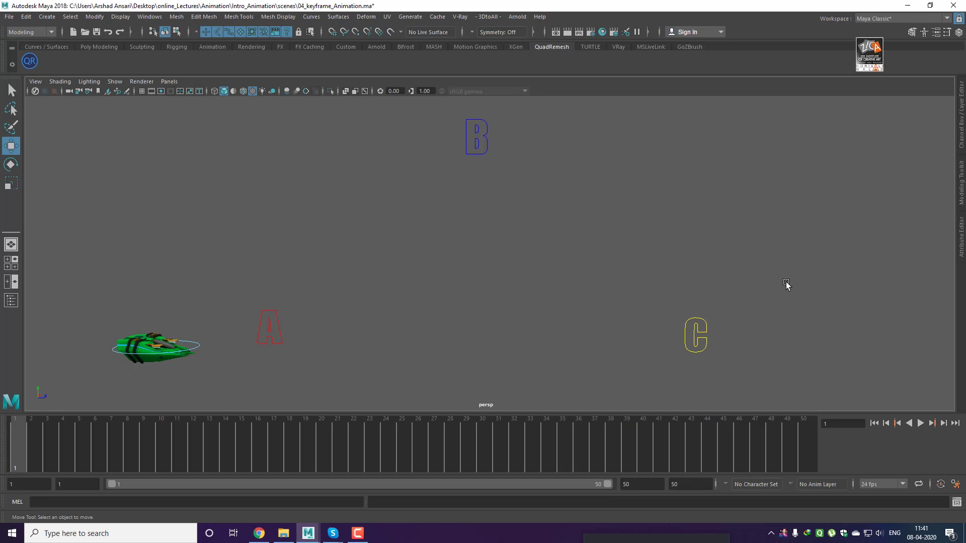
# Show the Channel Box and select the ship's control curve to display its transform channels
pyautogui.click(961, 135)
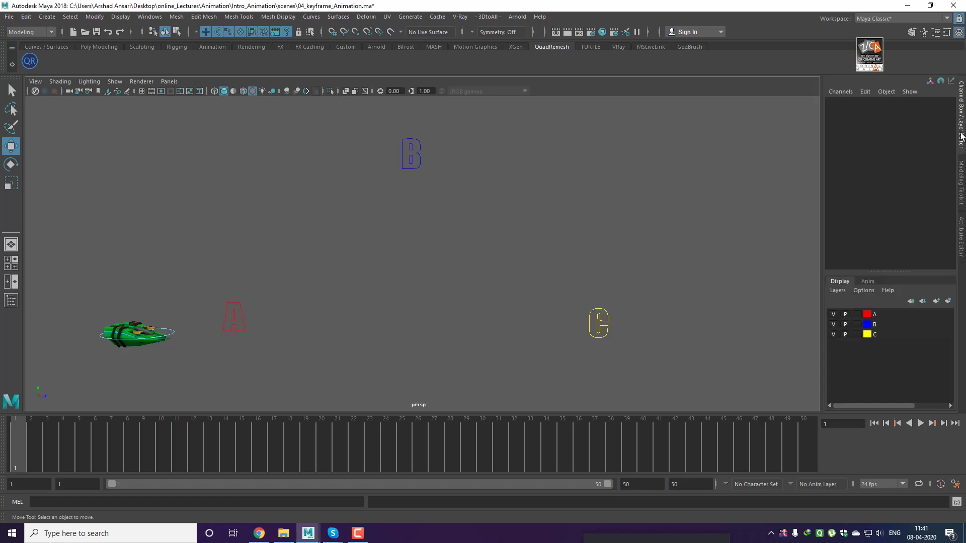
pyautogui.click(175, 332)
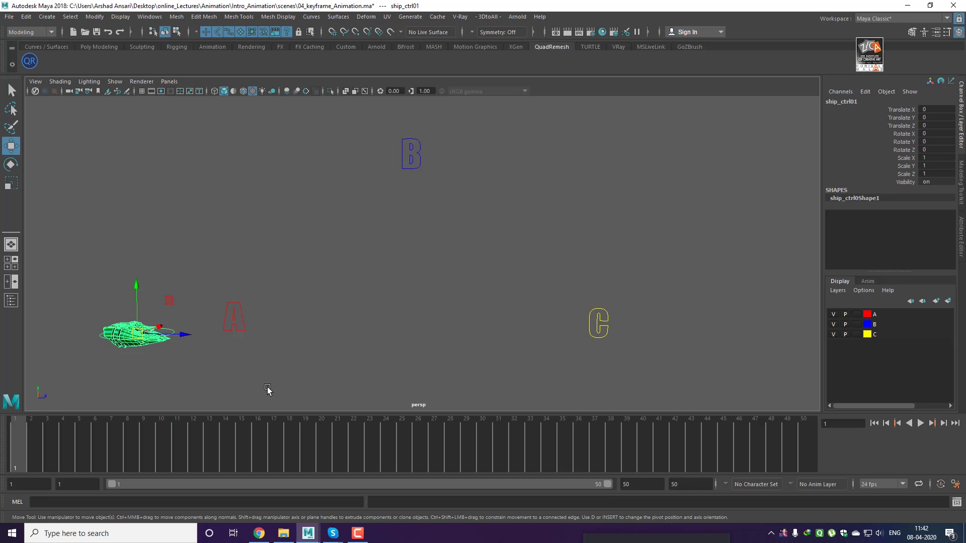
pyautogui.click(222, 359)
pyautogui.click(180, 336)
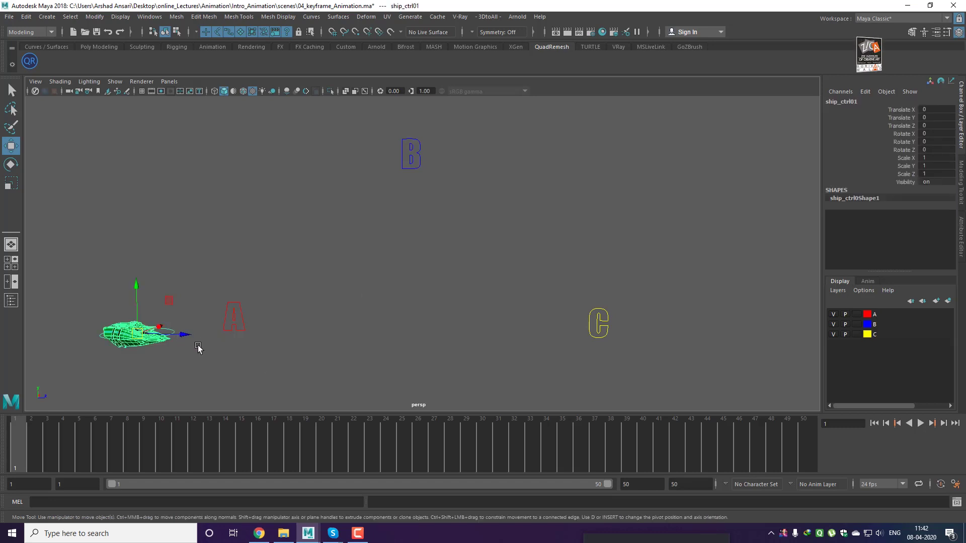
# Move the ship control along Z past letter C, to about 114, then undo the move and deselect the control
pyautogui.moveTo(184, 334); pyautogui.dragTo(701, 358)
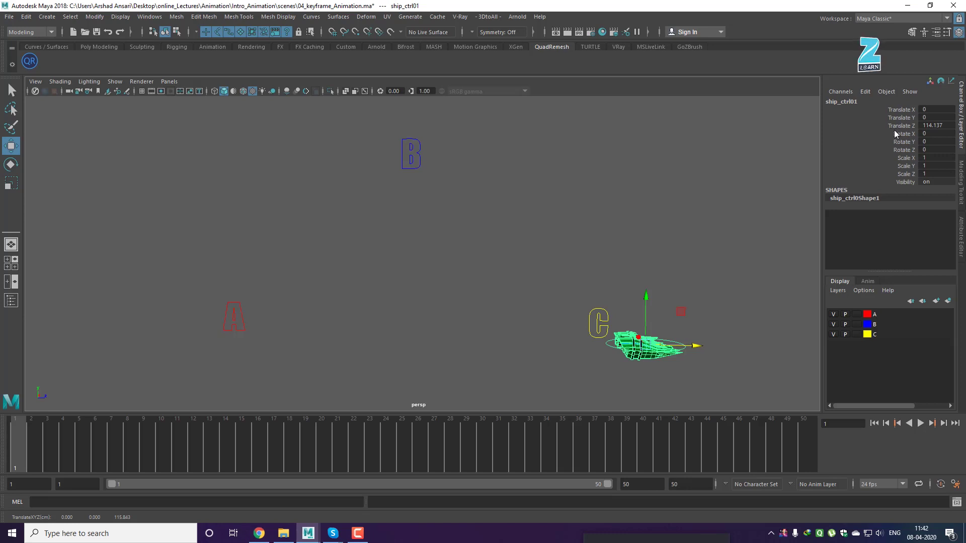
pyautogui.hotkey('ctrl', 'z')
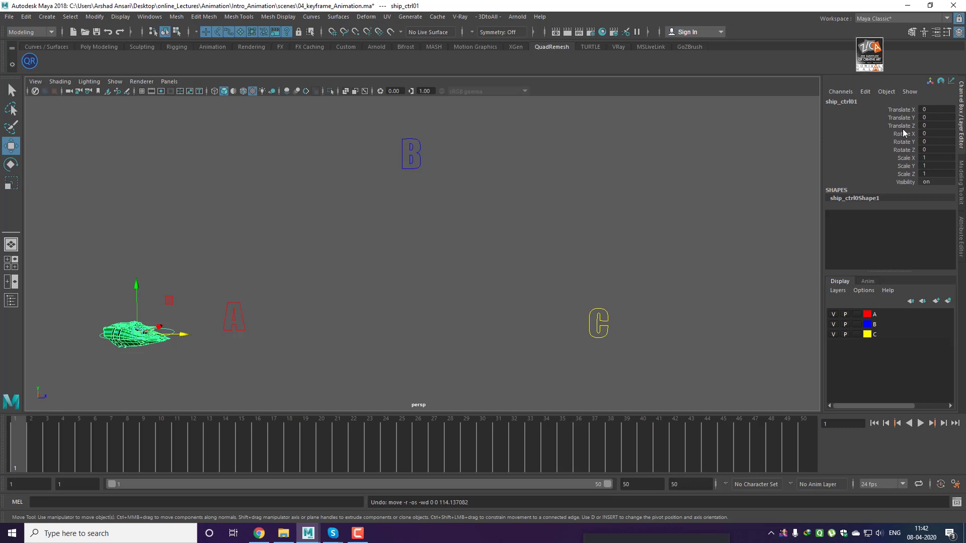
pyautogui.click(432, 288)
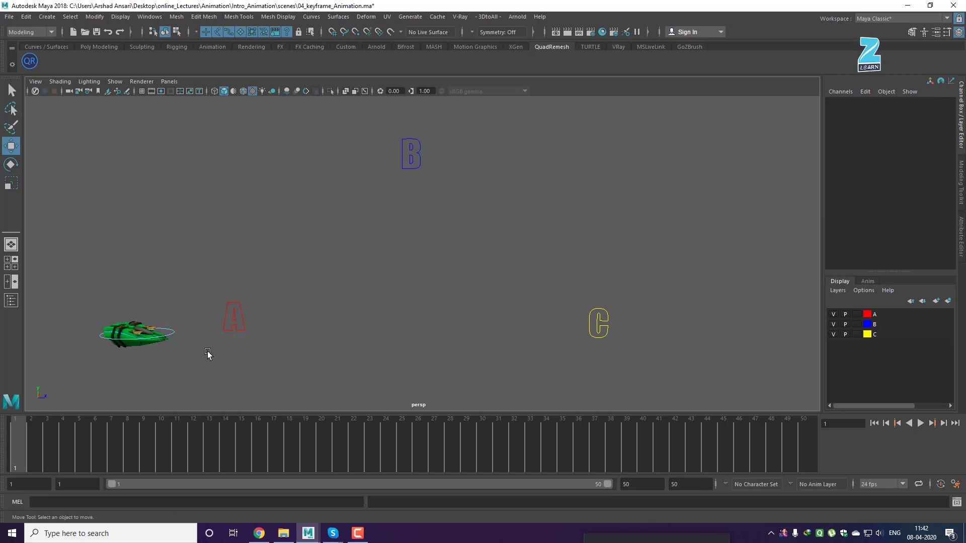
# Select the ship control again and set a key on only its Translate Z channel at frame 1
pyautogui.click(172, 331)
pyautogui.press('q')
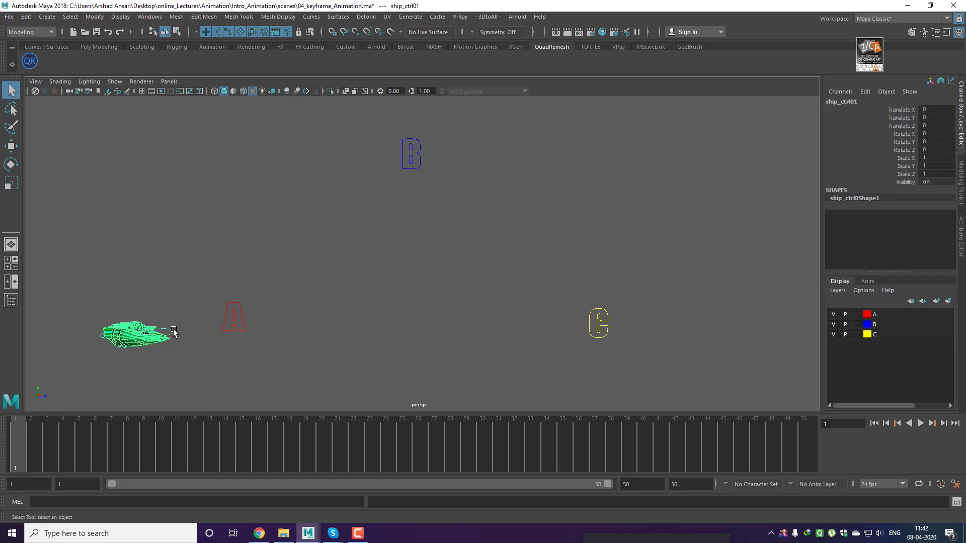
pyautogui.press('w')
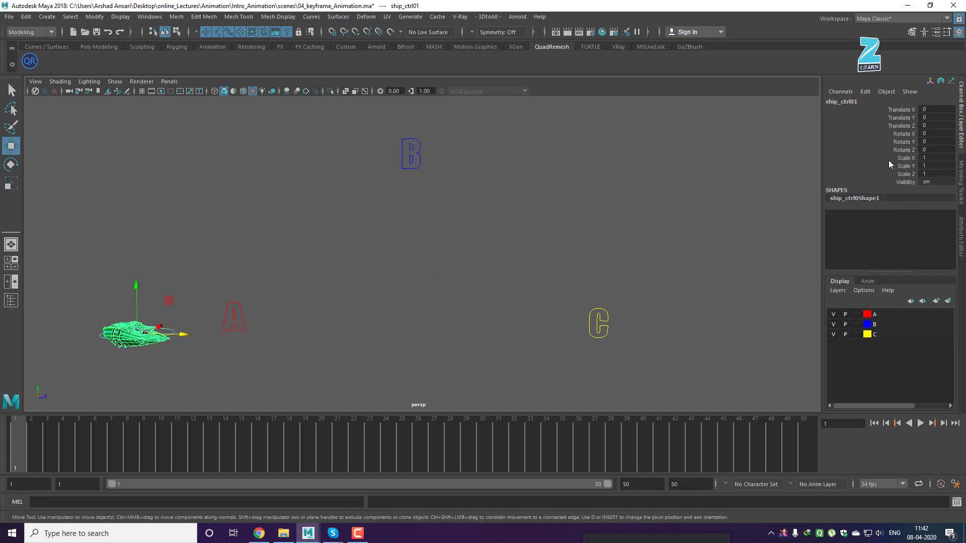
pyautogui.click(896, 127)
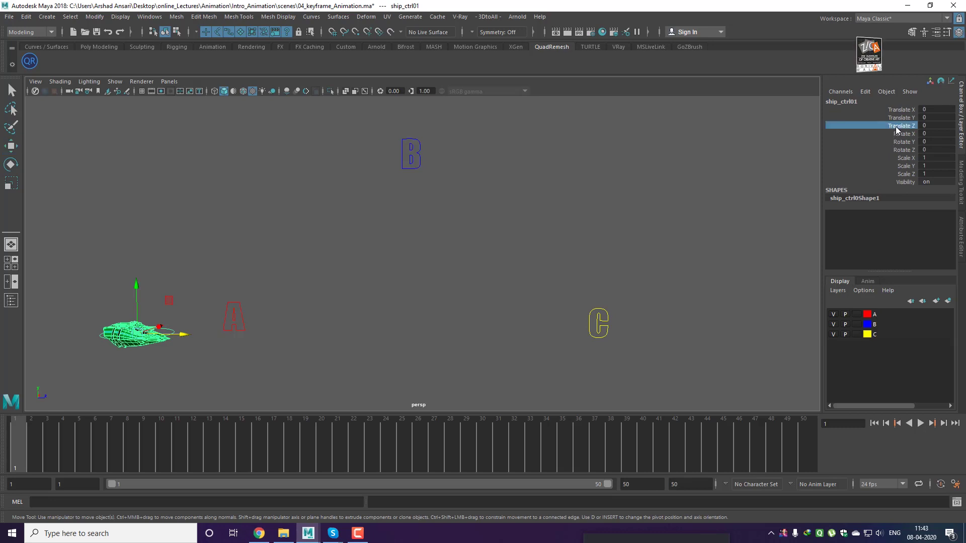
pyautogui.rightClick(895, 126)
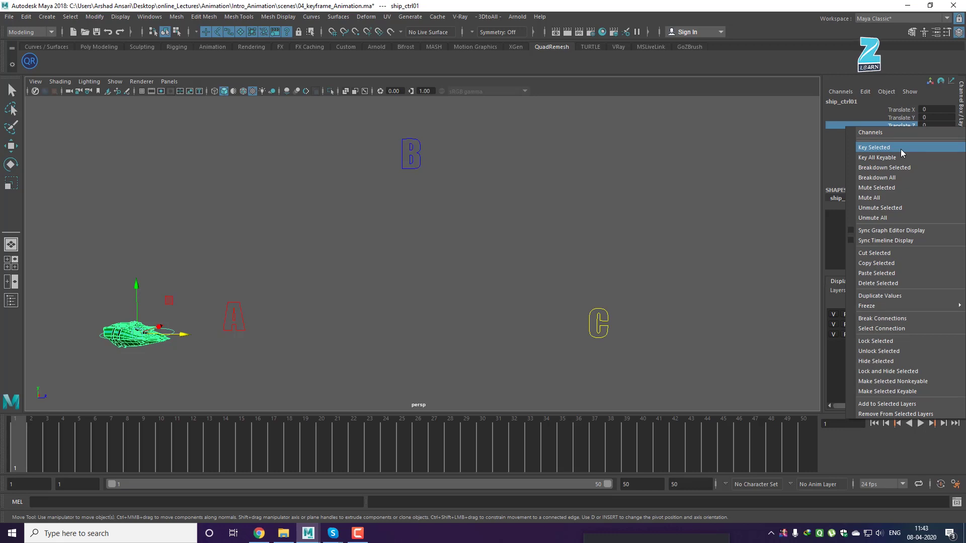
pyautogui.press('Escape')
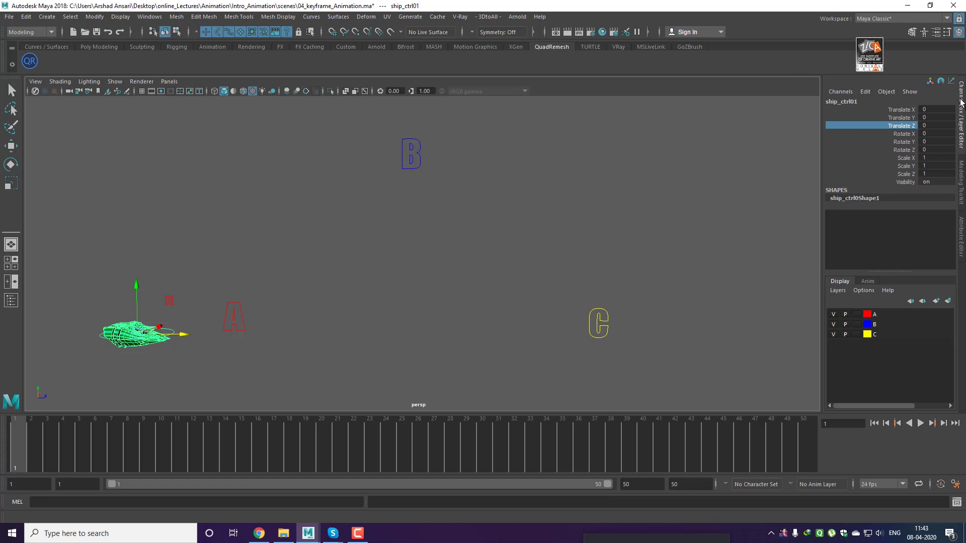
pyautogui.rightClick(901, 126)
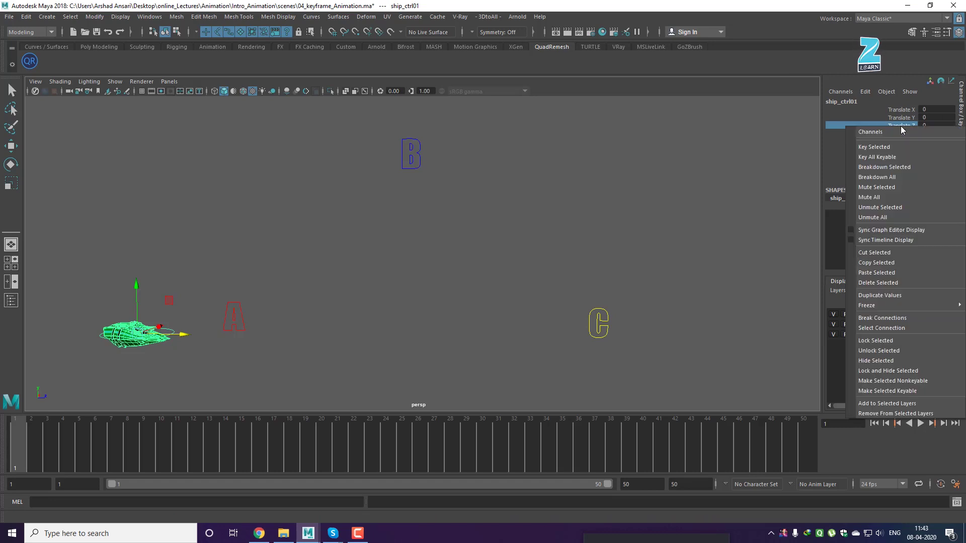
pyautogui.click(896, 147)
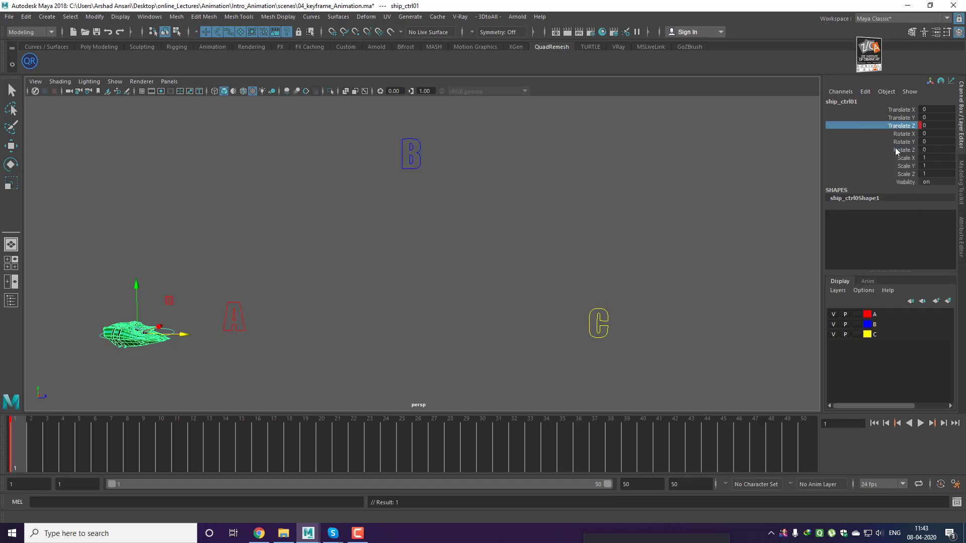
# Magnify the screen to 400% to examine the keyed Translate Z channel, then close the Magnifier
pyautogui.press('super+plus')
pyautogui.press('super+plus')
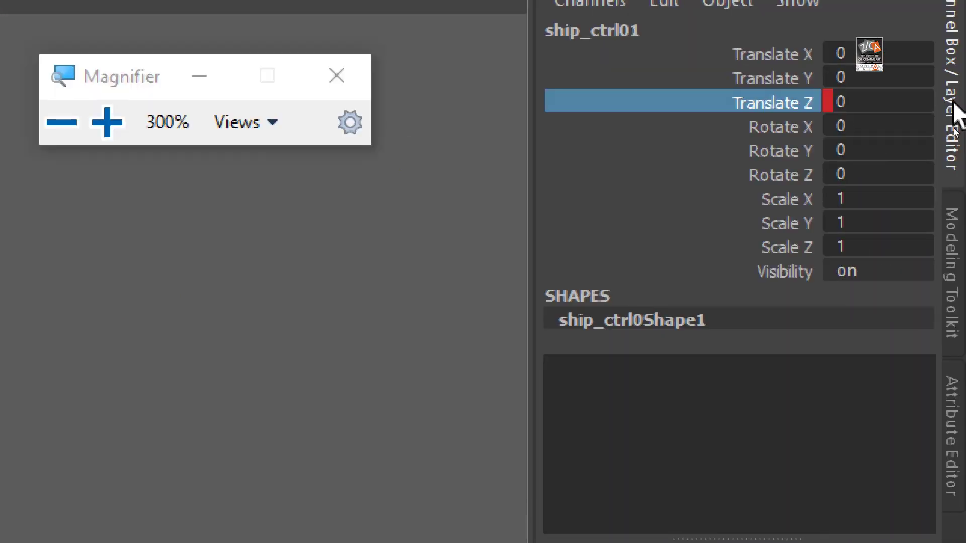
pyautogui.press('super+plus')
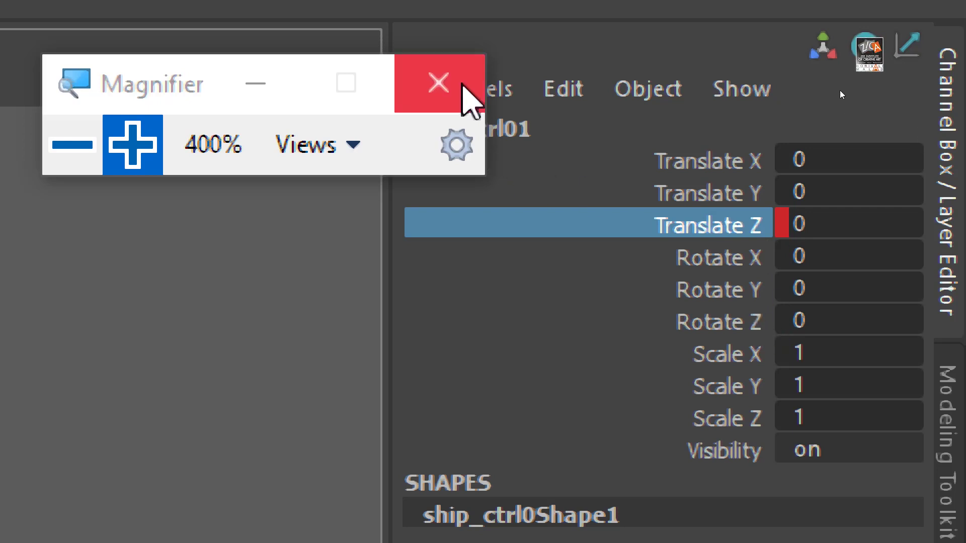
pyautogui.click(441, 85)
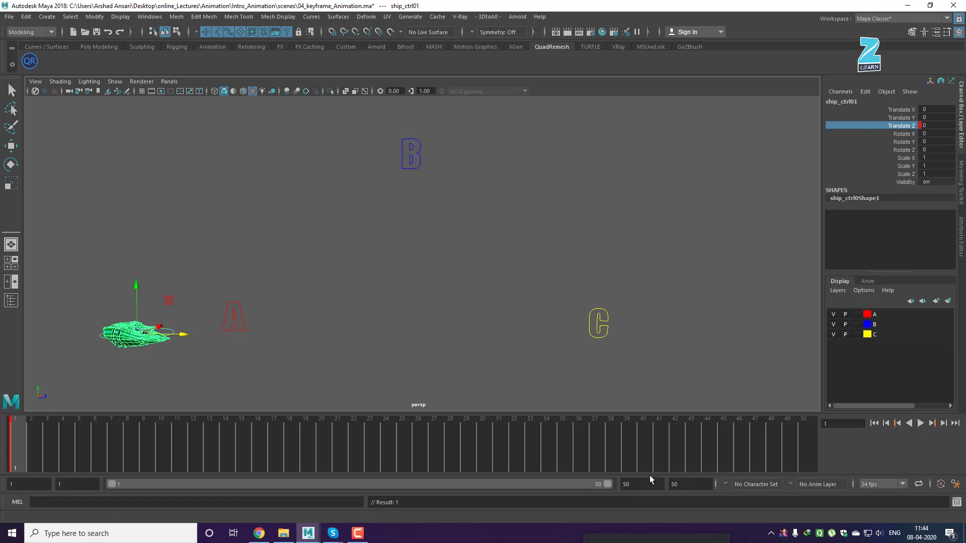
# At frame 50, move the ship control along Z past letter C and set its Translate Z to 115 without keying it
pyautogui.click(799, 461)
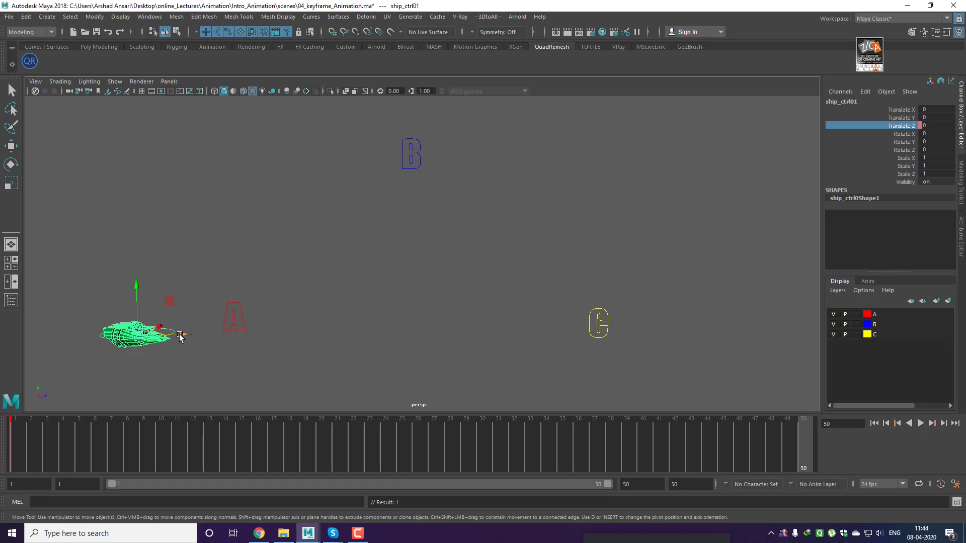
pyautogui.moveTo(186, 334); pyautogui.dragTo(717, 348)
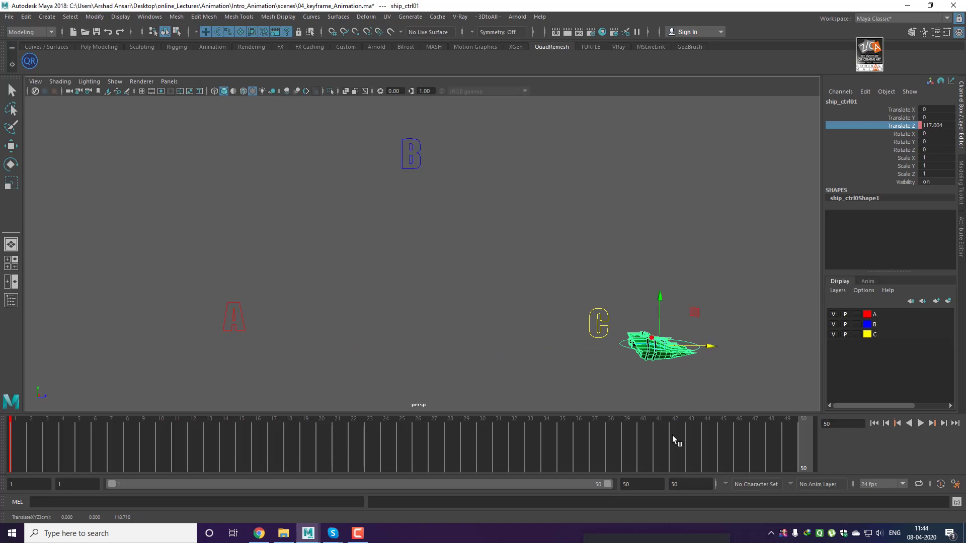
pyautogui.doubleClick(944, 126)
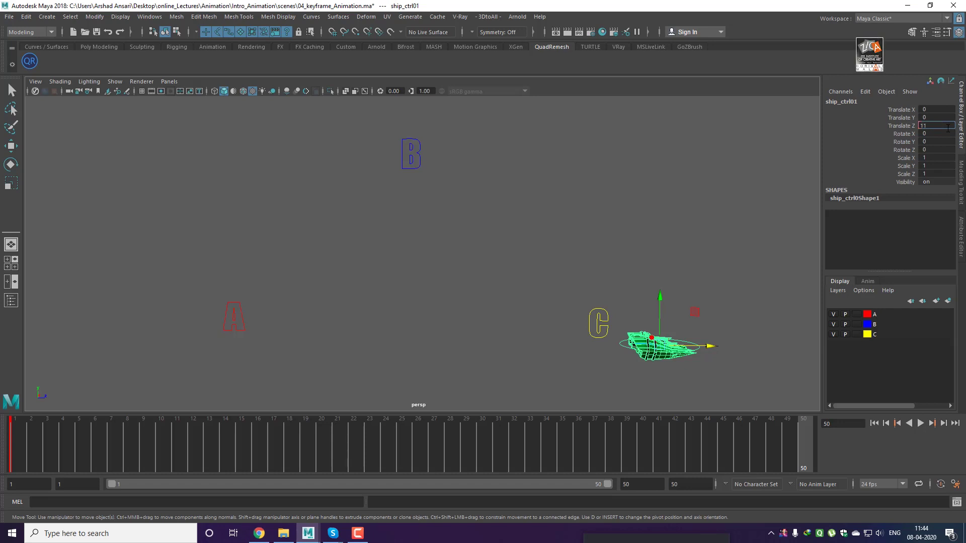
pyautogui.press('Return')
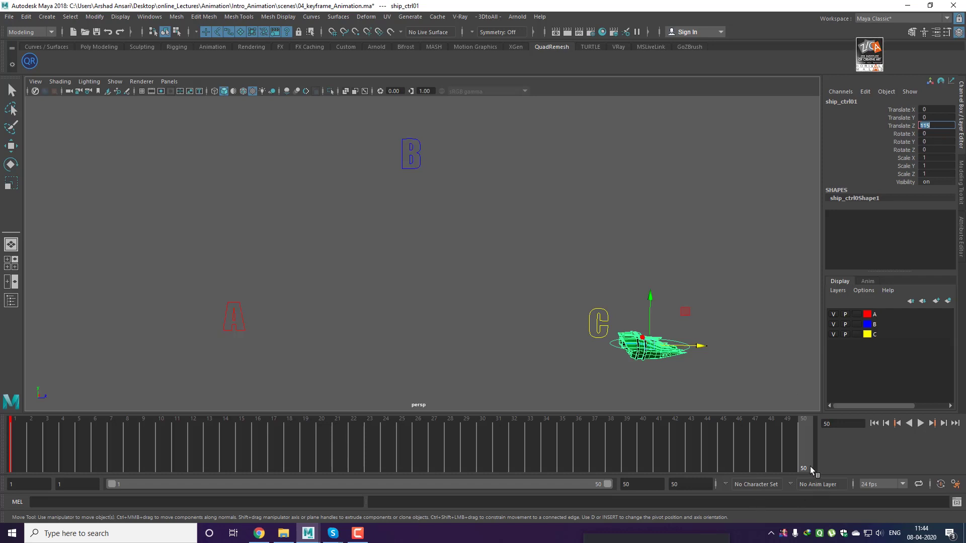
# Scrub the timeline back to frame 1 and play the animation to check the ship's motion
pyautogui.moveTo(810, 466); pyautogui.dragTo(1, 463)
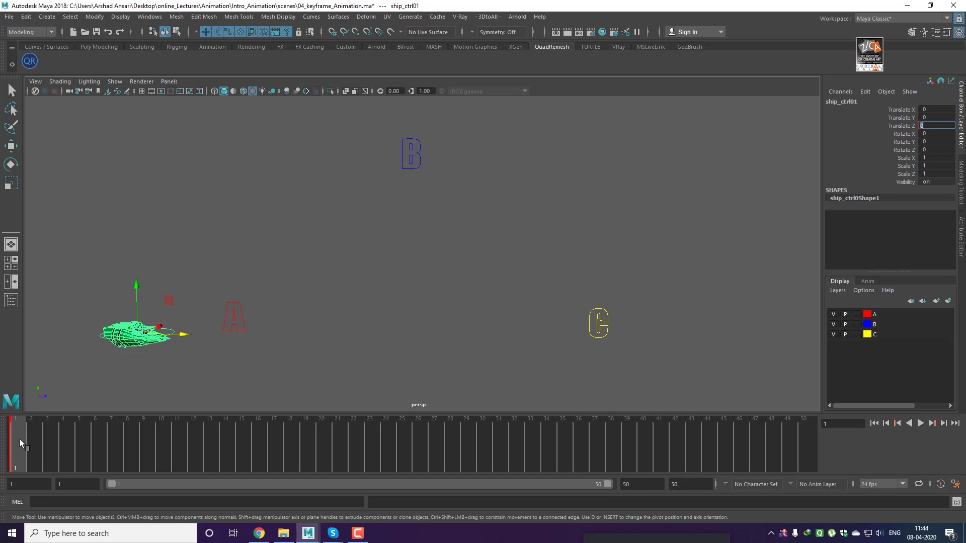
pyautogui.hotkey('alt', 'v')
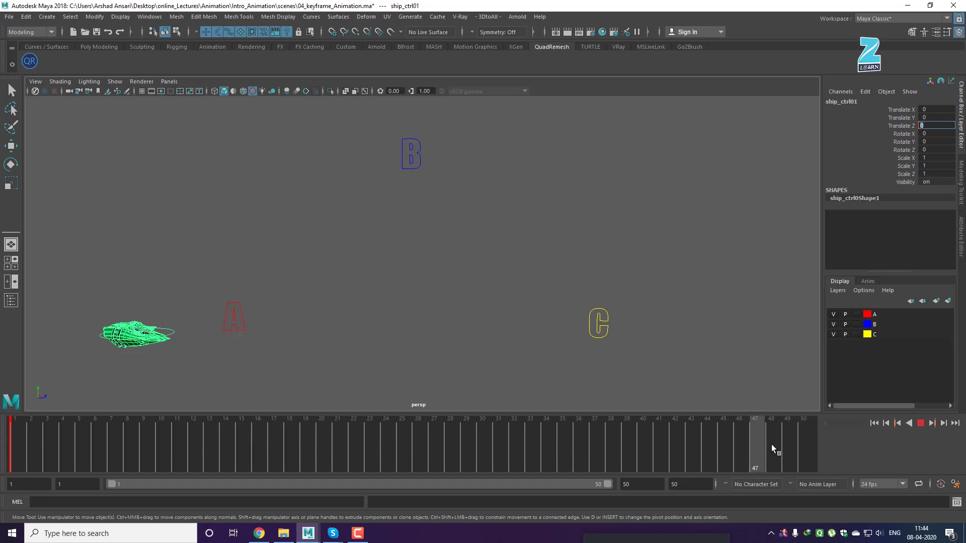
# At frame 50, move the ship control along Z past letter C, set Translate Z to 115 and key only that channel
pyautogui.hotkey('alt', 'v')
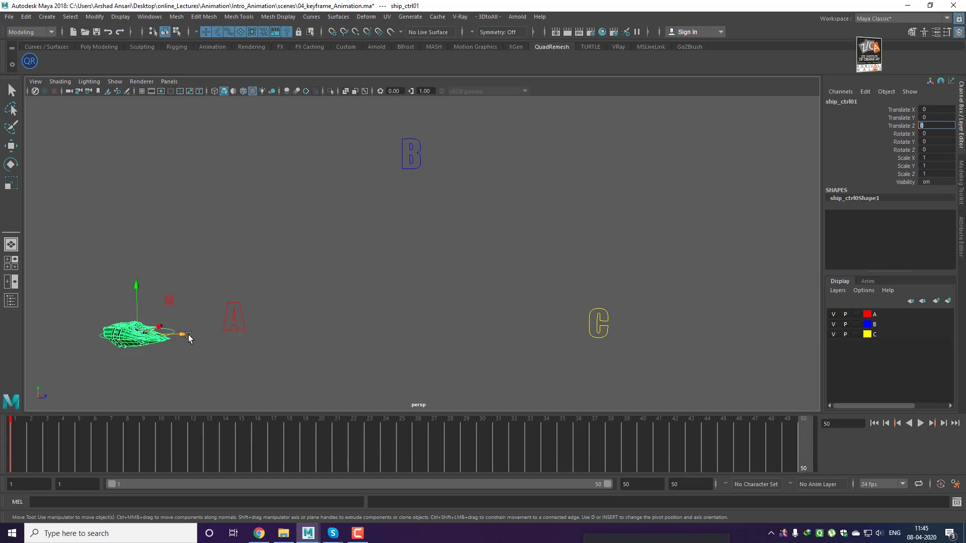
pyautogui.moveTo(187, 334); pyautogui.dragTo(707, 351)
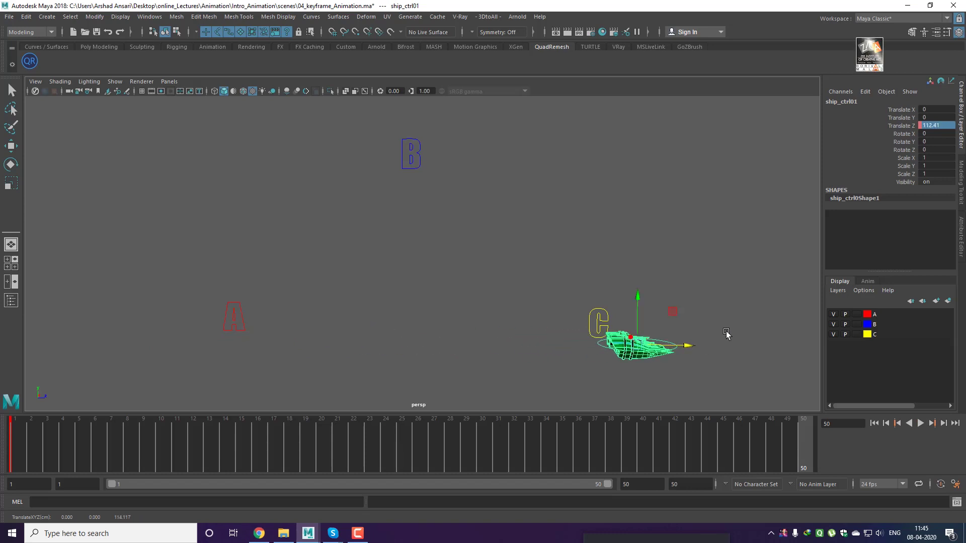
pyautogui.doubleClick(942, 125)
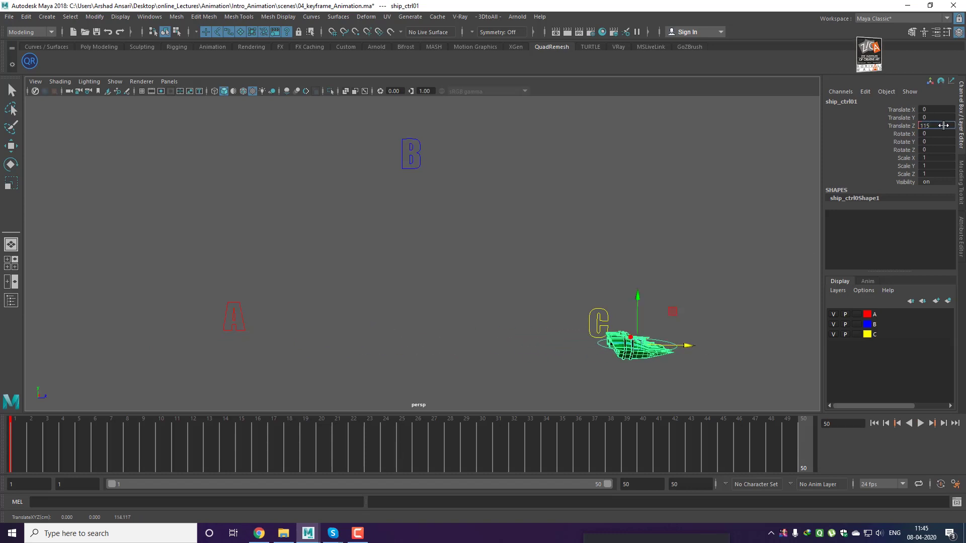
pyautogui.press('Return')
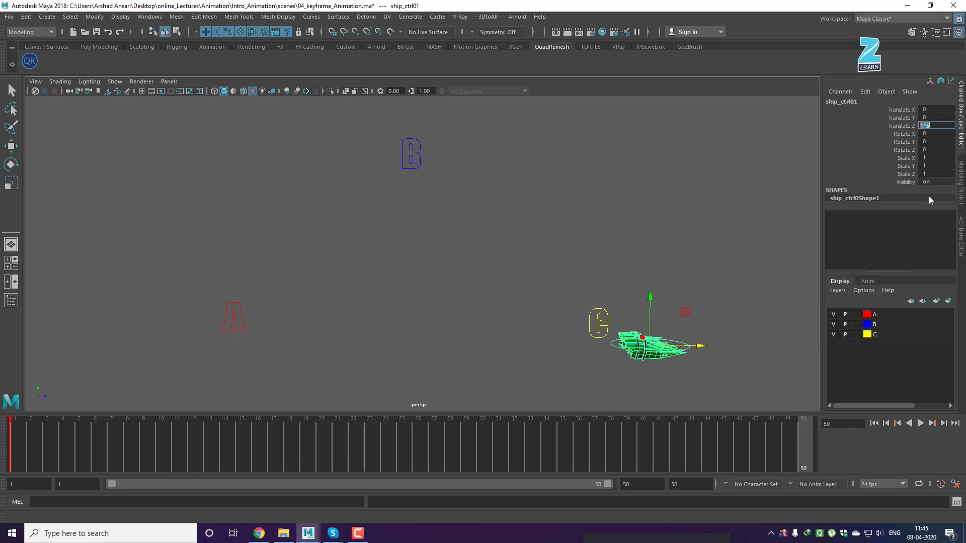
pyautogui.click(901, 127)
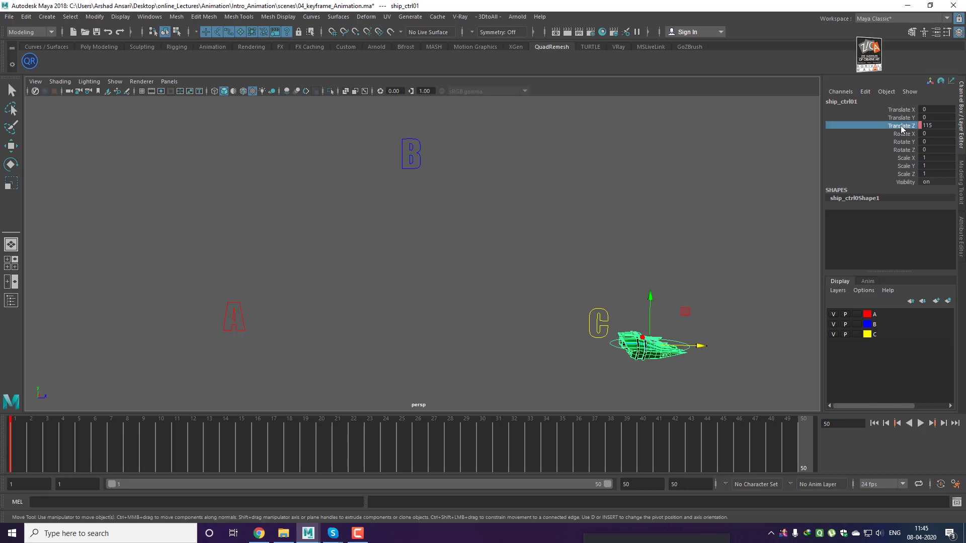
pyautogui.rightClick(901, 128)
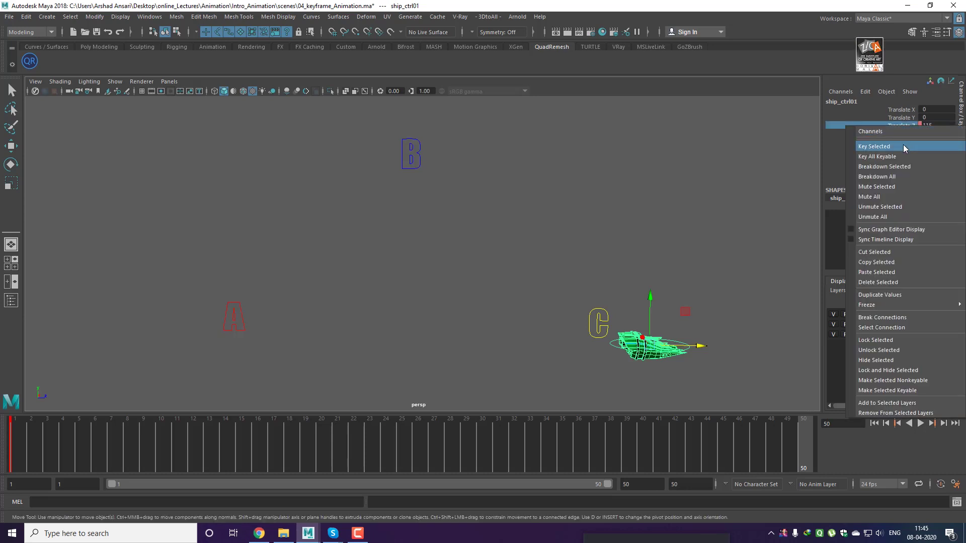
pyautogui.click(904, 145)
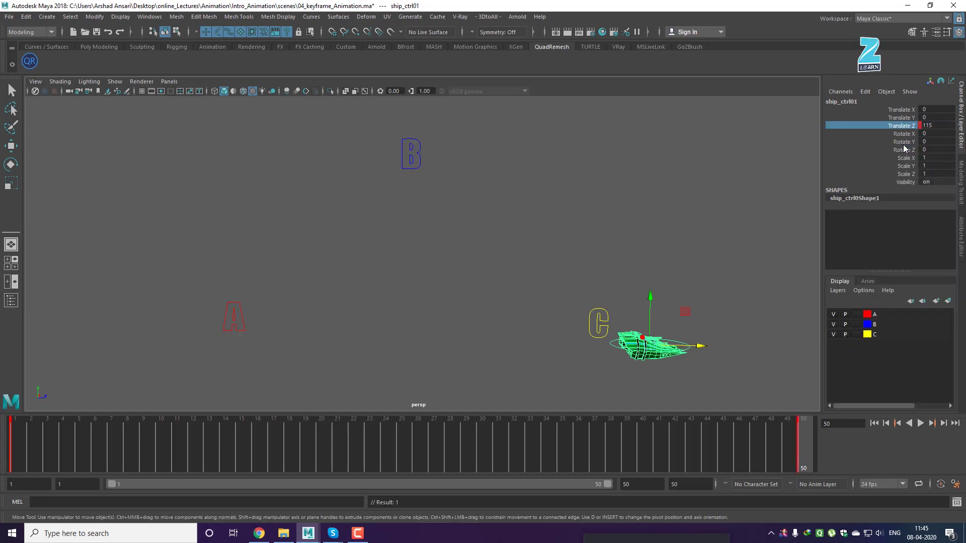
# Play the animation from frame 1 to check the ship's travel past letter C, and return to the start
pyautogui.click(874, 425)
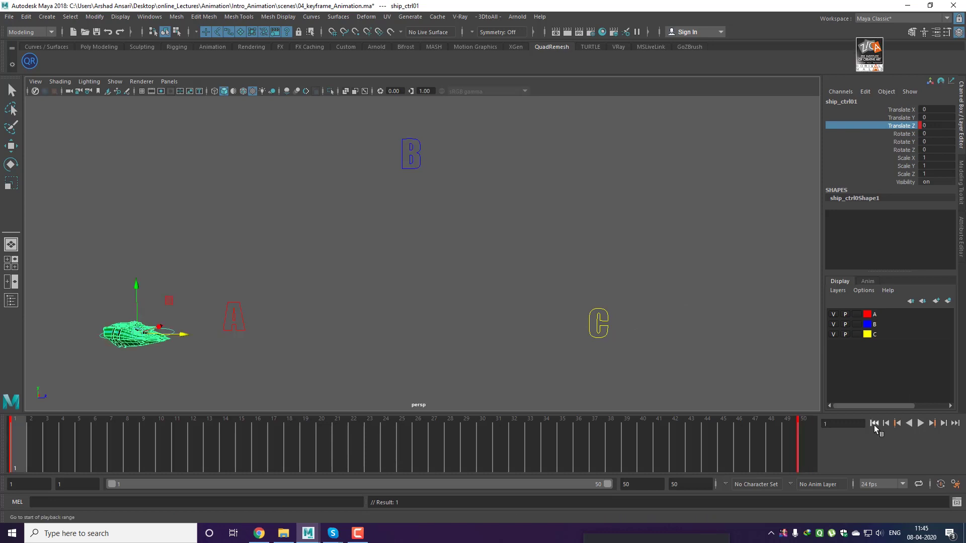
pyautogui.click(921, 424)
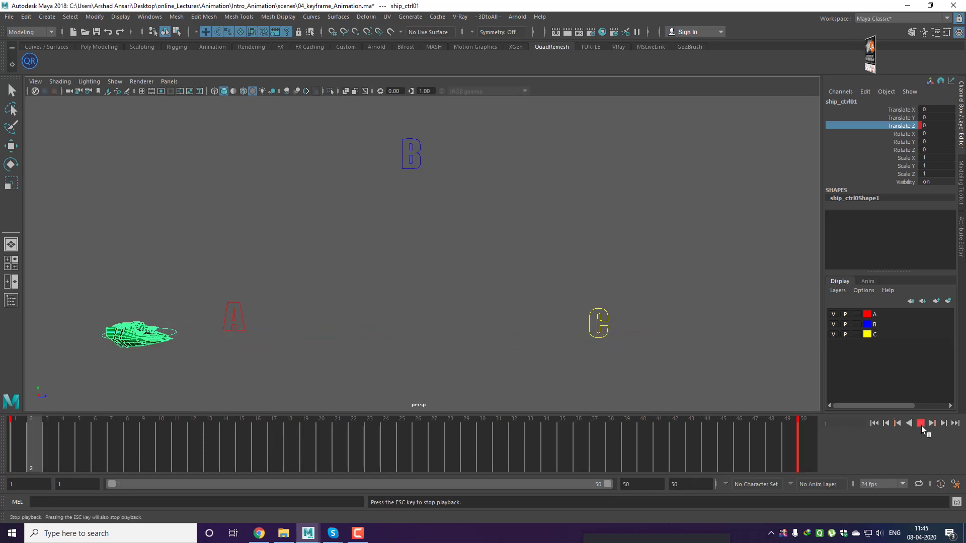
pyautogui.click(922, 426)
pyautogui.click(896, 423)
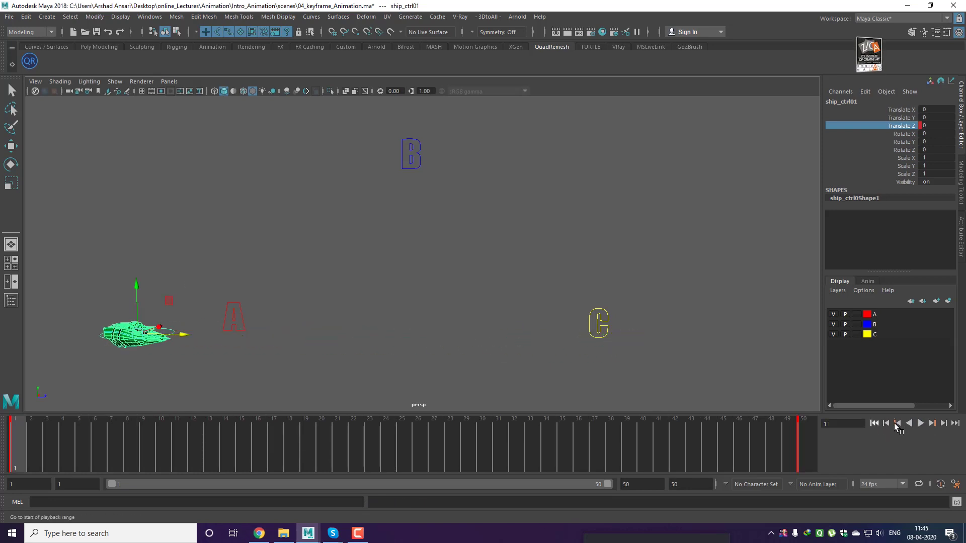
# Turn off Selection Highlighting in the perspective view, replay the ship's motion without the wireframe, and return to frame 1
pyautogui.click(119, 83)
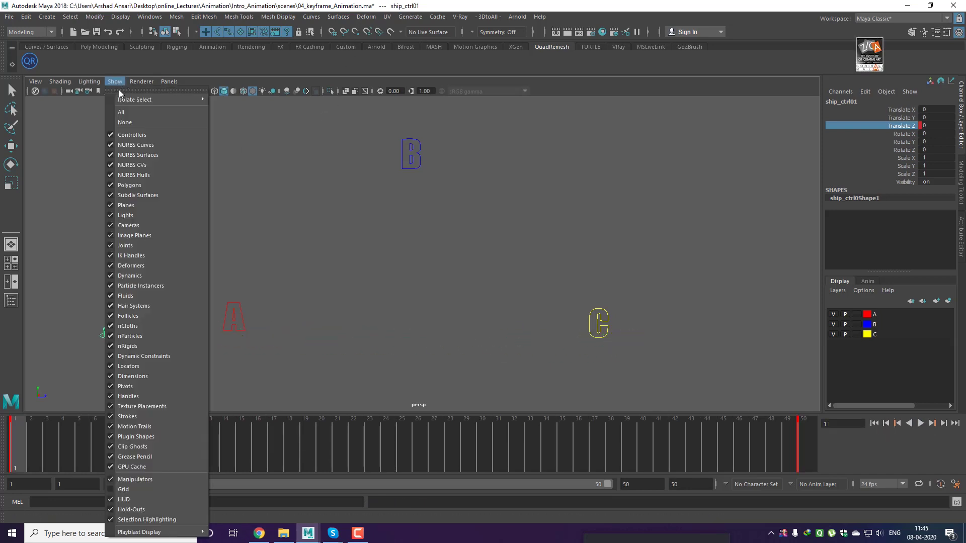
pyautogui.click(178, 520)
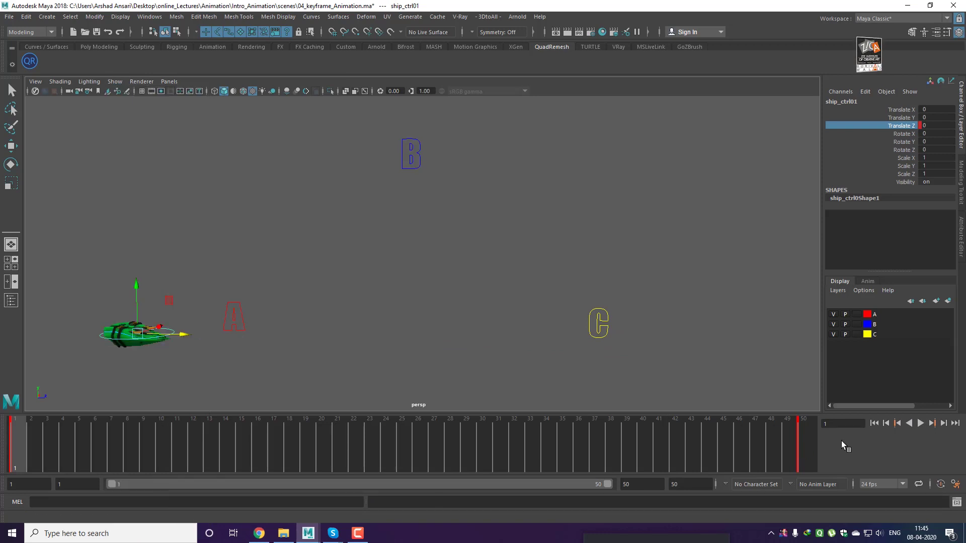
pyautogui.click(923, 425)
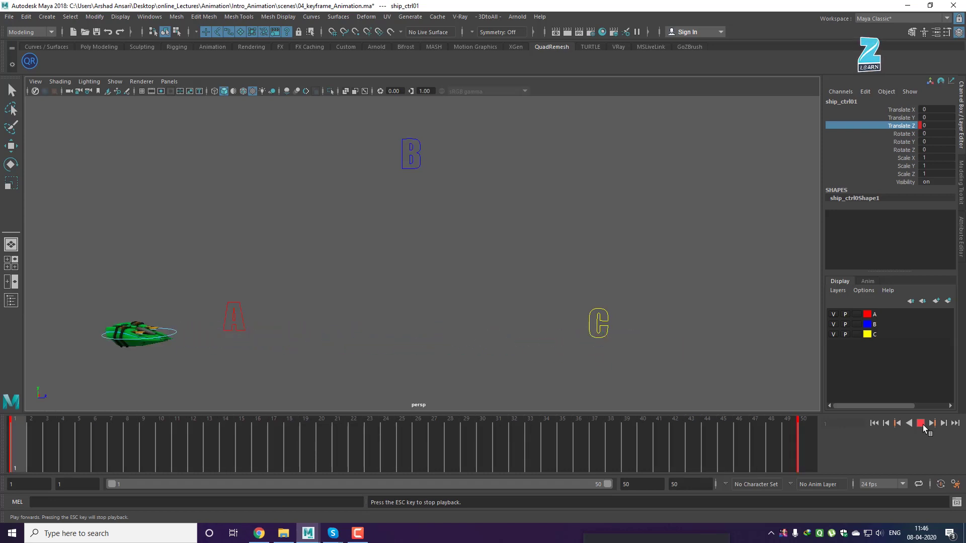
pyautogui.click(923, 425)
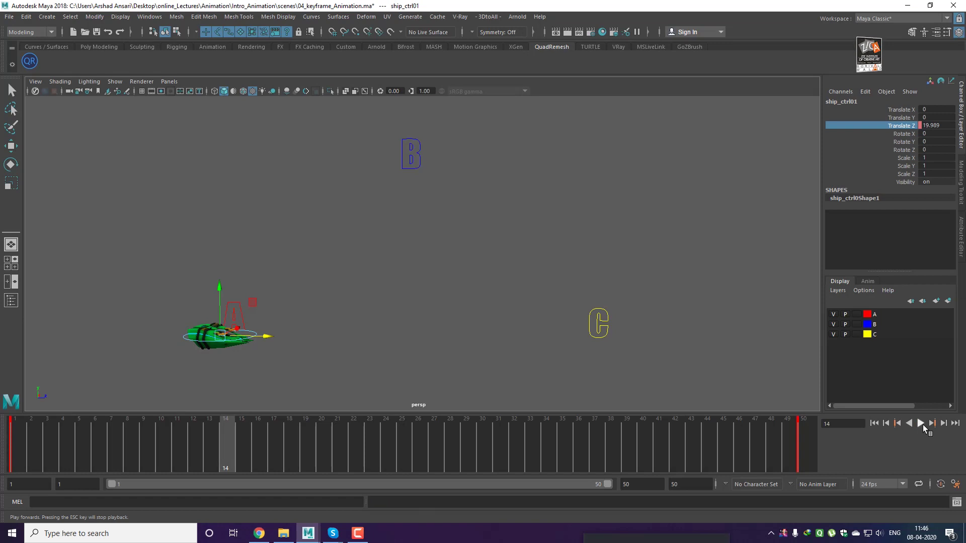
pyautogui.click(874, 425)
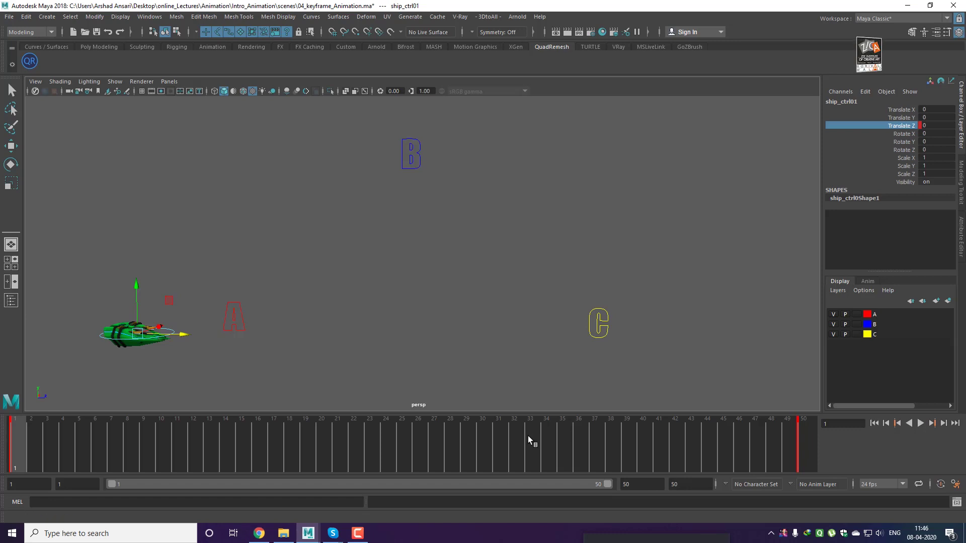
# At frame 25, raise the ship control along Y by about 36.3 to letter B's height and key only Translate Y
pyautogui.click(401, 456)
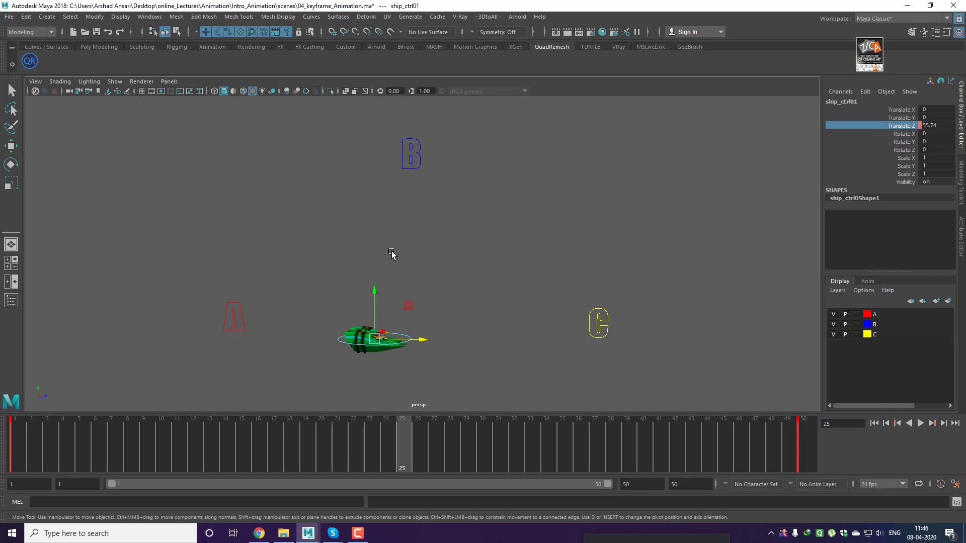
pyautogui.moveTo(375, 297); pyautogui.dragTo(397, 131)
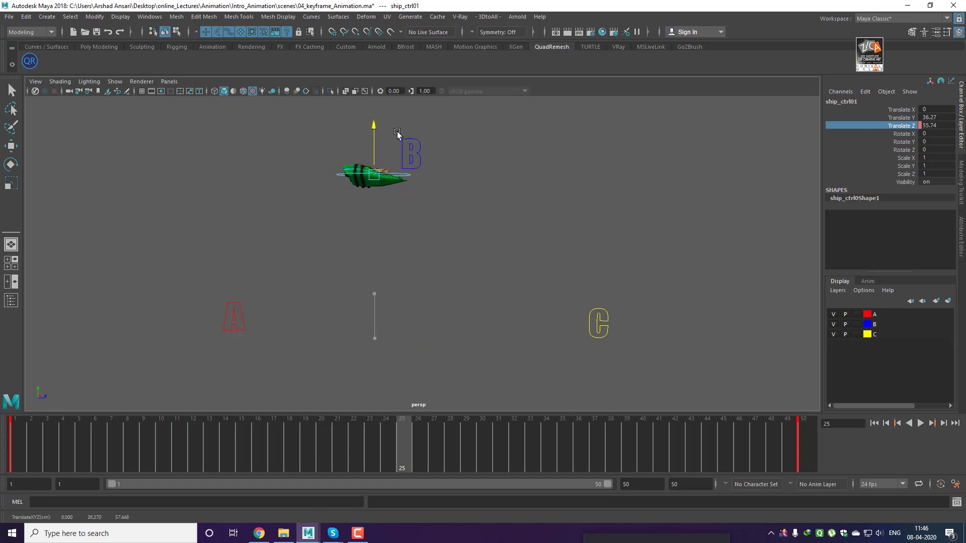
pyautogui.click(900, 120)
pyautogui.rightClick(899, 118)
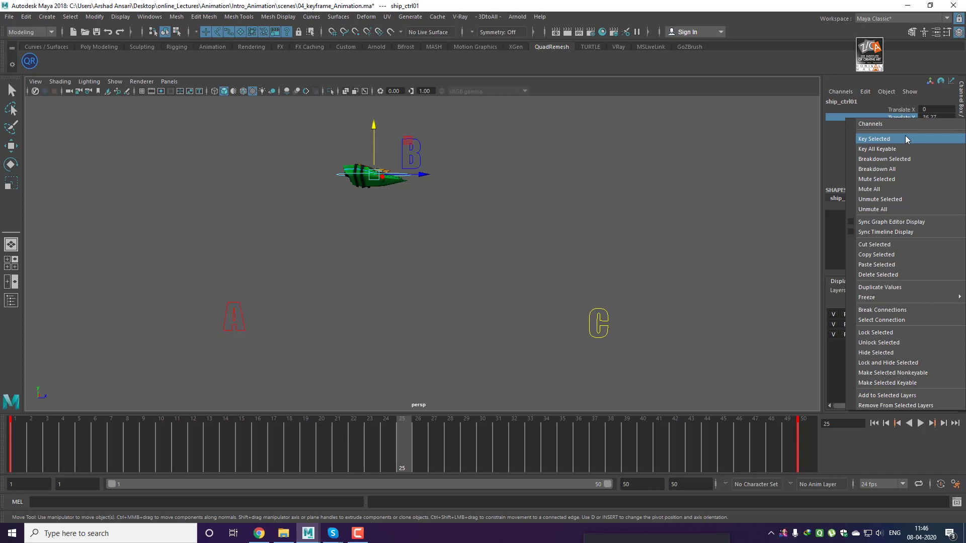
pyautogui.click(905, 138)
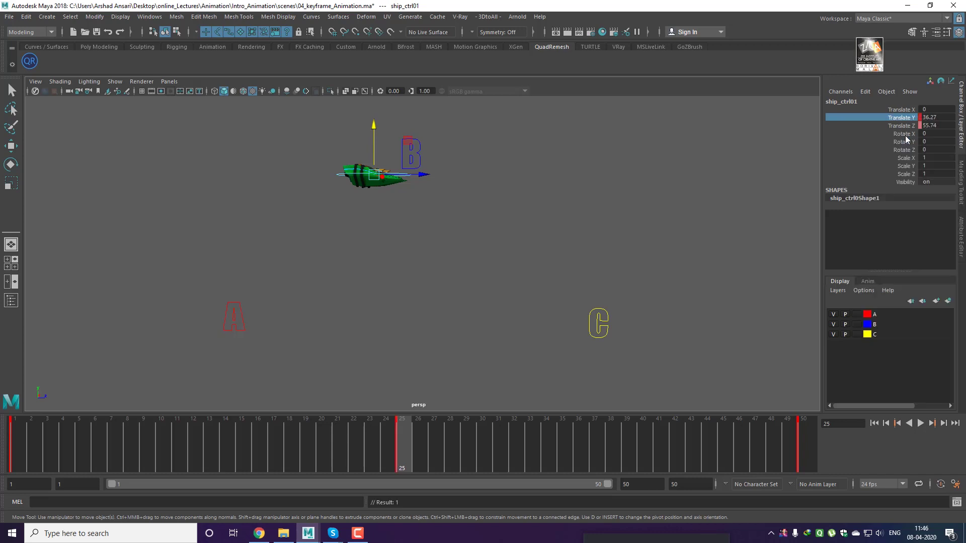
# Play the animation from frame 1 to check the ship's height along its path, and return to the start
pyautogui.click(874, 424)
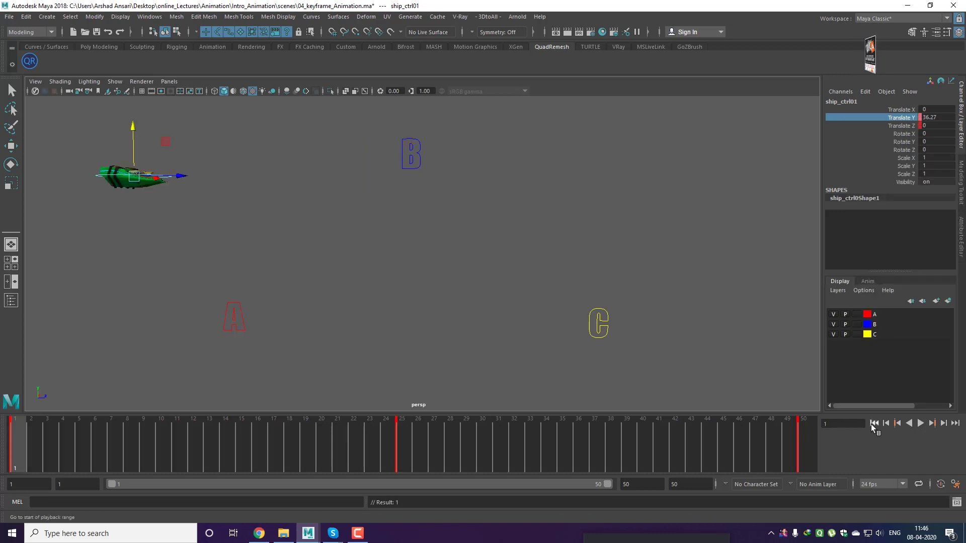
pyautogui.click(919, 425)
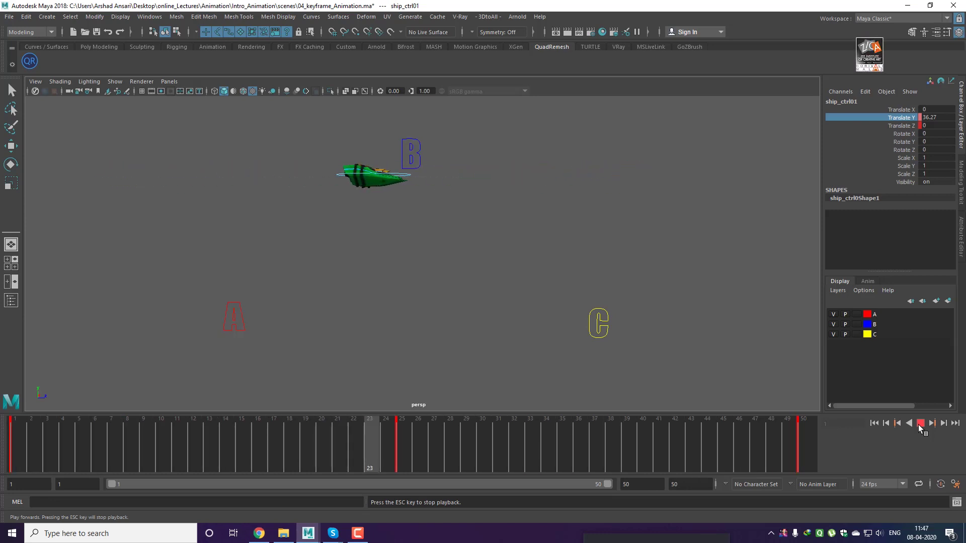
pyautogui.click(919, 425)
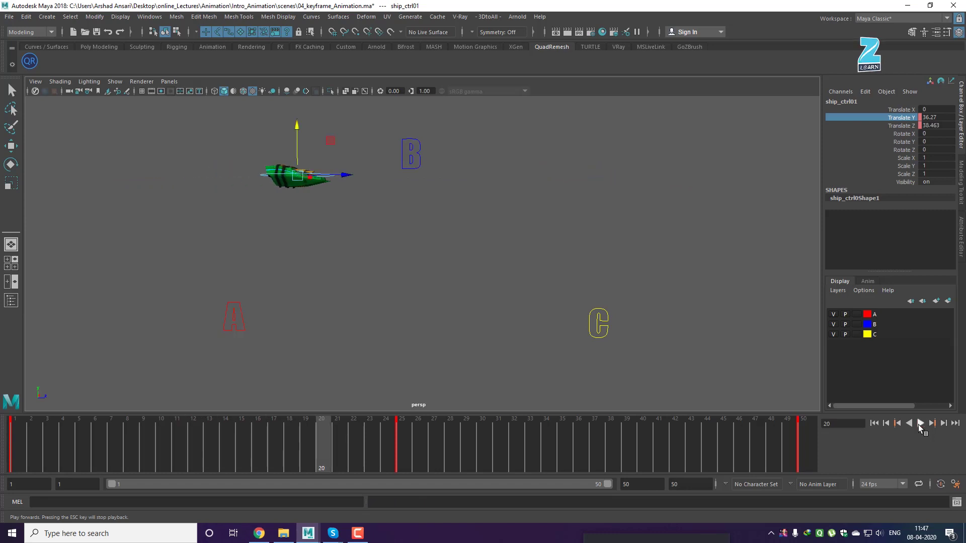
pyautogui.click(875, 424)
pyautogui.click(649, 361)
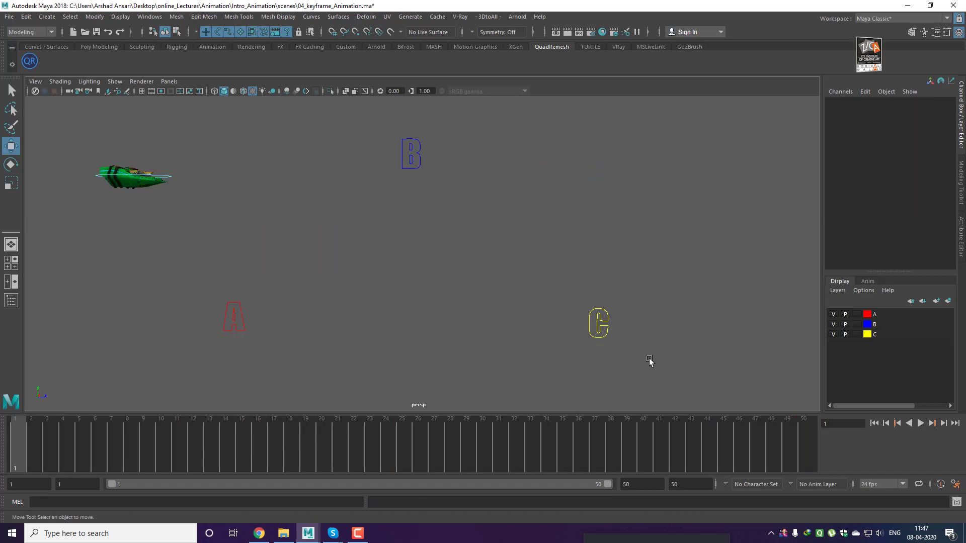
# Undo the Translate Y key and the upward move of the ship control at frame 25
pyautogui.hotkey('ctrl', 'z')
pyautogui.hotkey('ctrl', 'z')
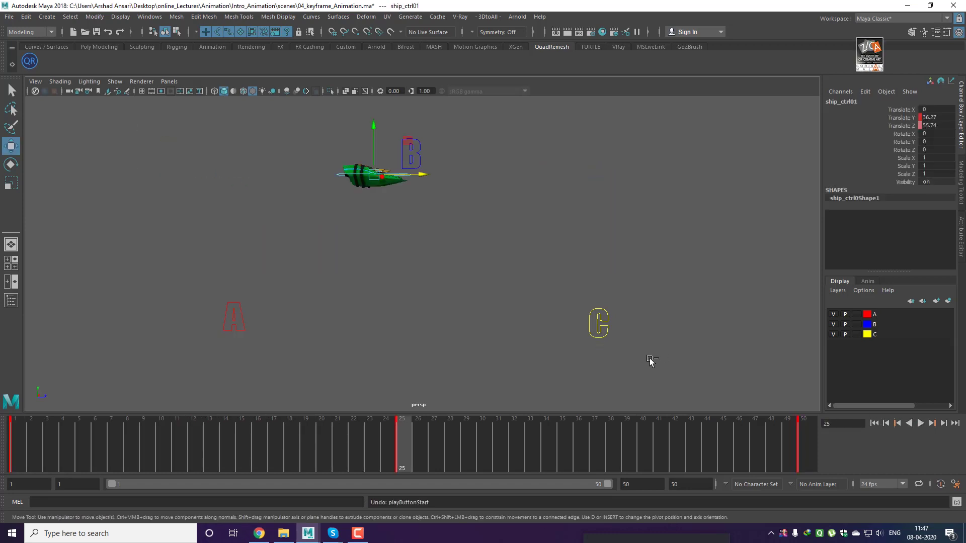
pyautogui.hotkey('ctrl', 'z')
pyautogui.hotkey('ctrl', 'z')
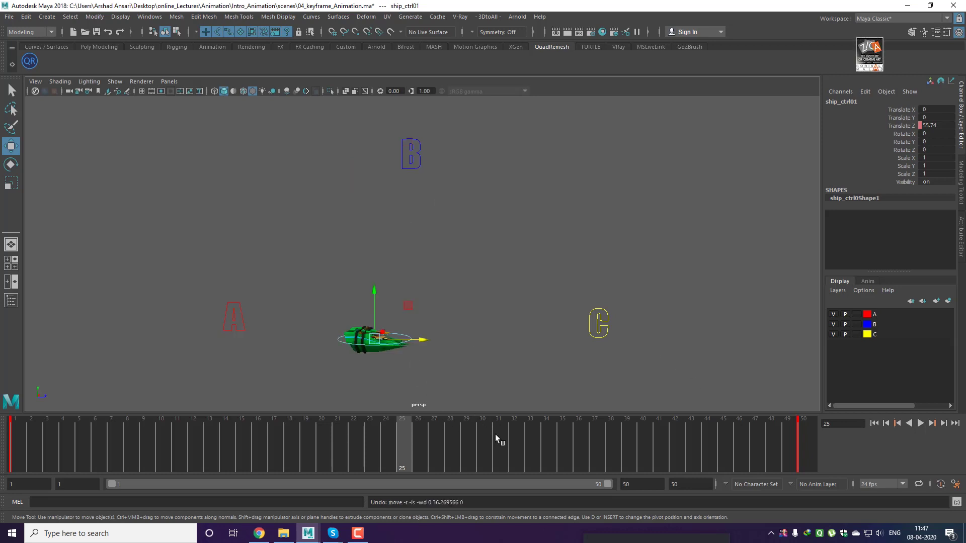
# Scrub the timeline to frame 1 and set a key on only the ship control's Translate Y channel
pyautogui.moveTo(404, 457); pyautogui.dragTo(8, 458)
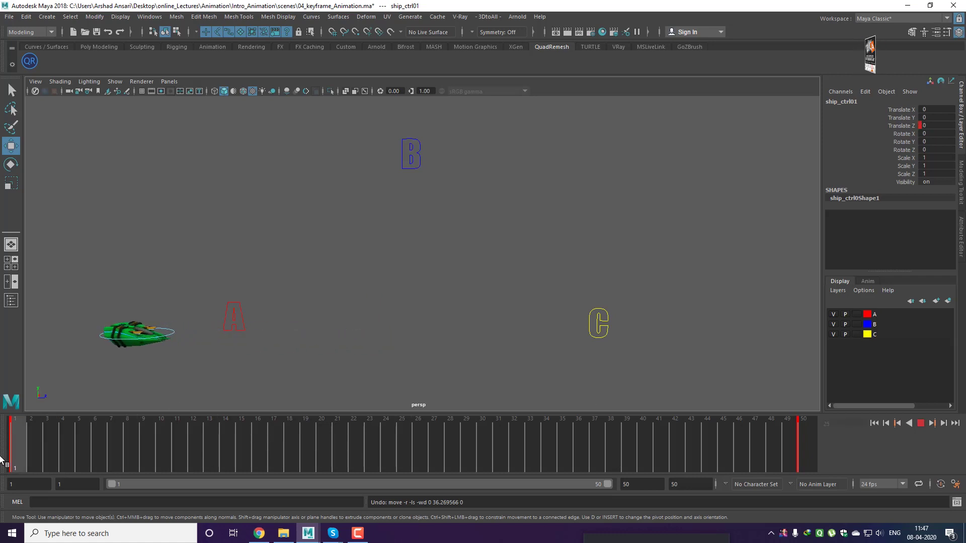
pyautogui.click(904, 117)
pyautogui.rightClick(903, 117)
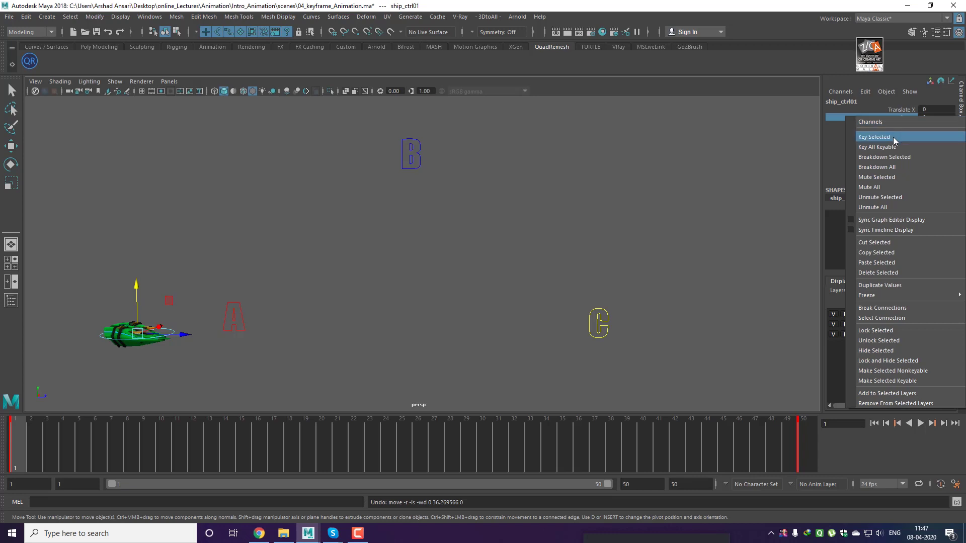
pyautogui.click(893, 137)
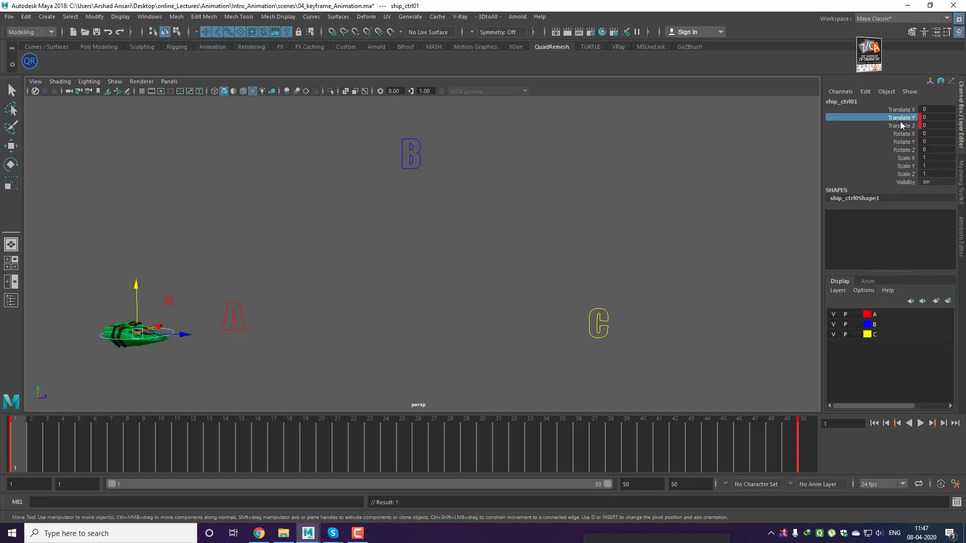
# At frame 25, raise the ship control to letter B's height, set Translate Y to 36 and key only that channel
pyautogui.click(398, 454)
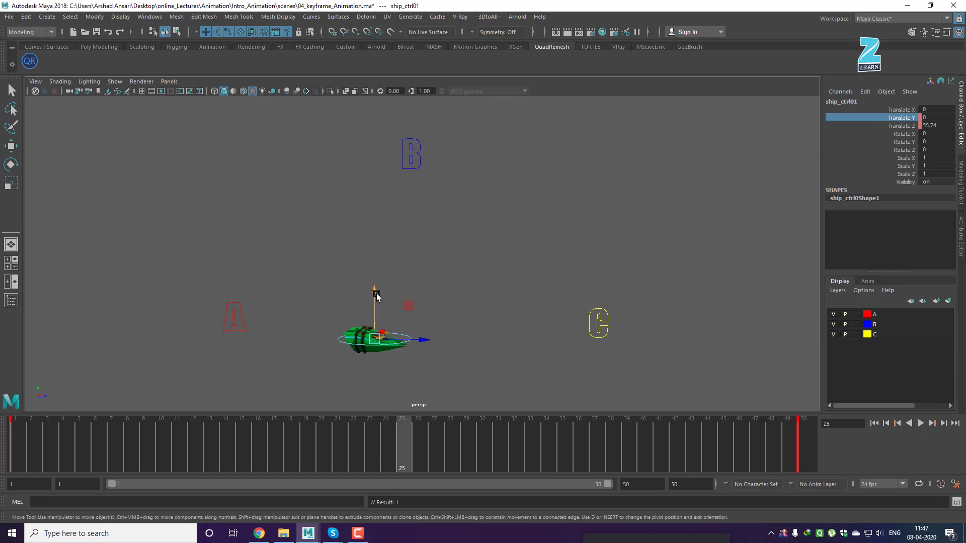
pyautogui.moveTo(377, 295); pyautogui.dragTo(381, 126)
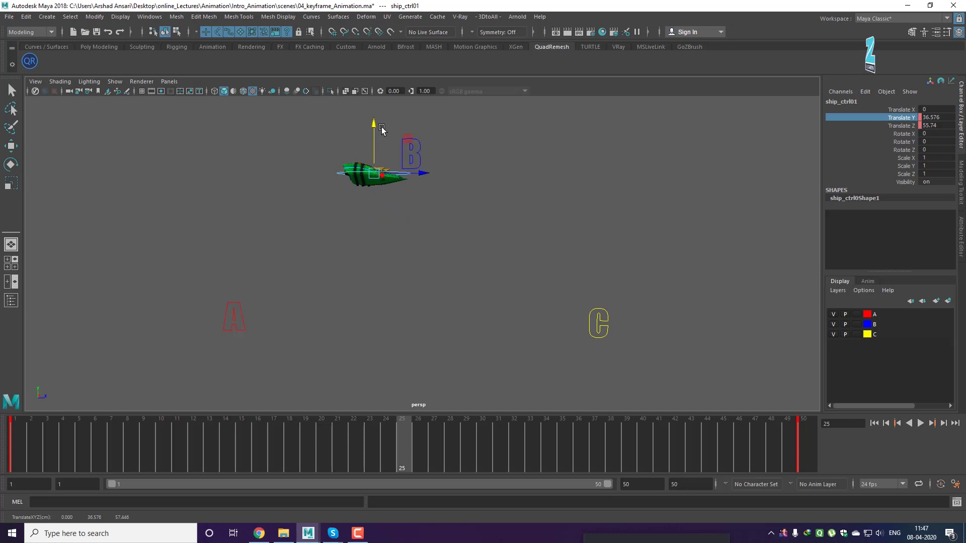
pyautogui.doubleClick(940, 117)
pyautogui.write('36')
pyautogui.press('Return')
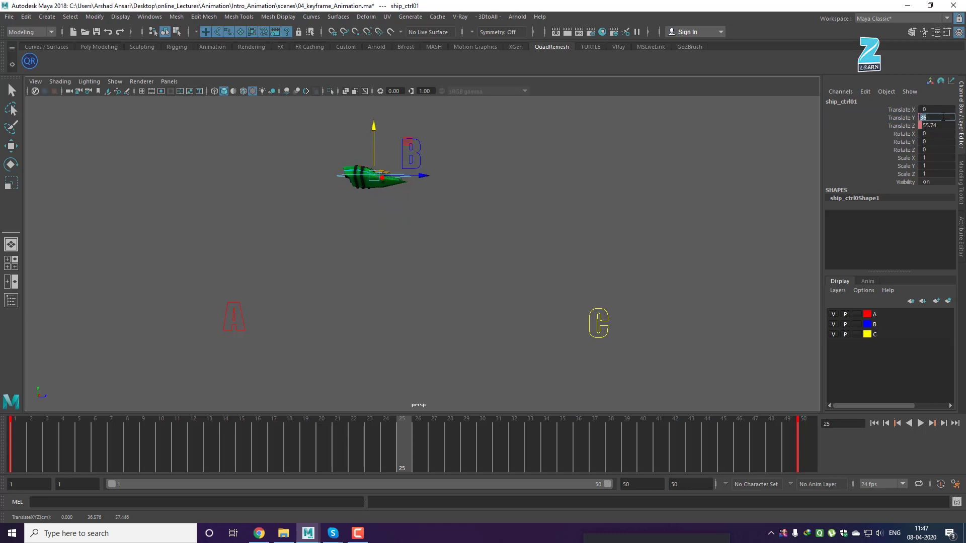
pyautogui.rightClick(900, 119)
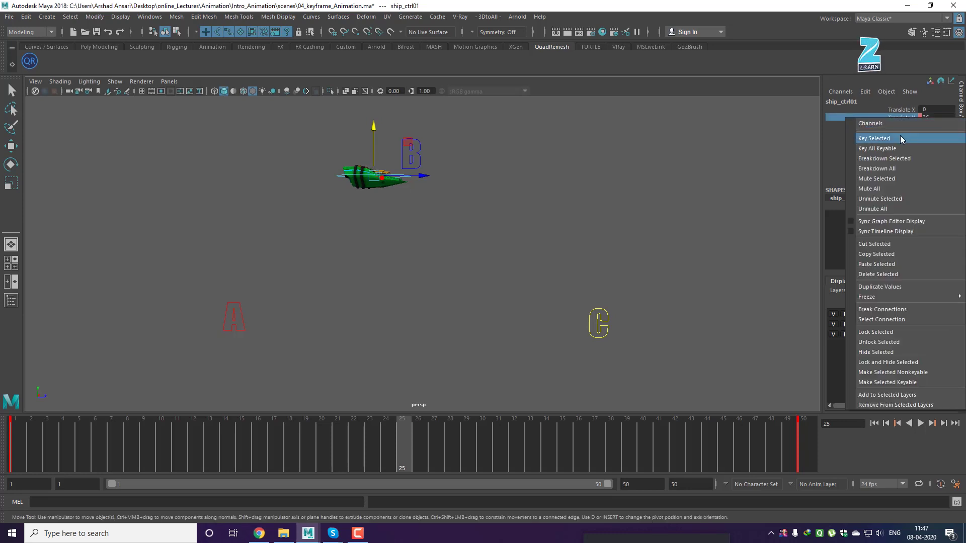
pyautogui.click(901, 136)
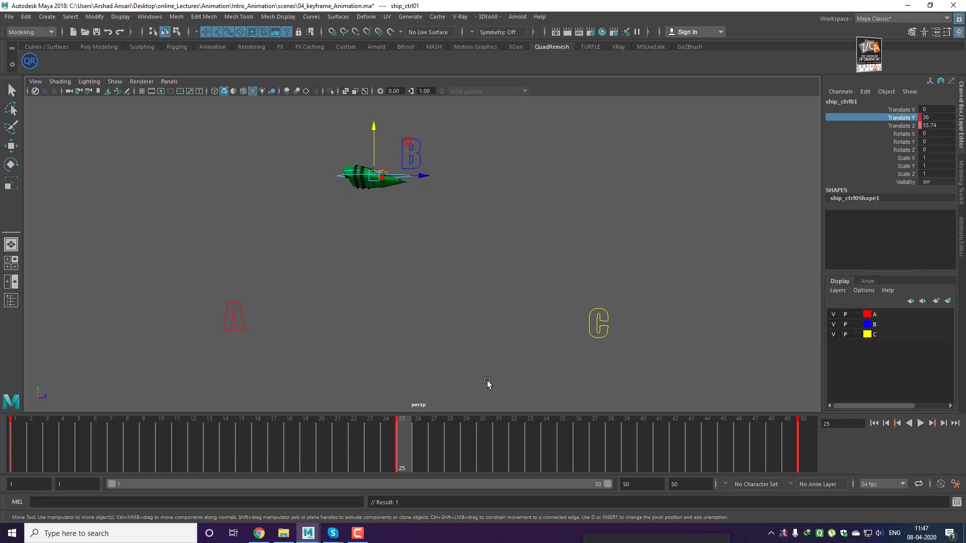
# At frame 50, set the ship control's Translate Y to 0 and key only that channel
pyautogui.hotkey('alt', 'v')
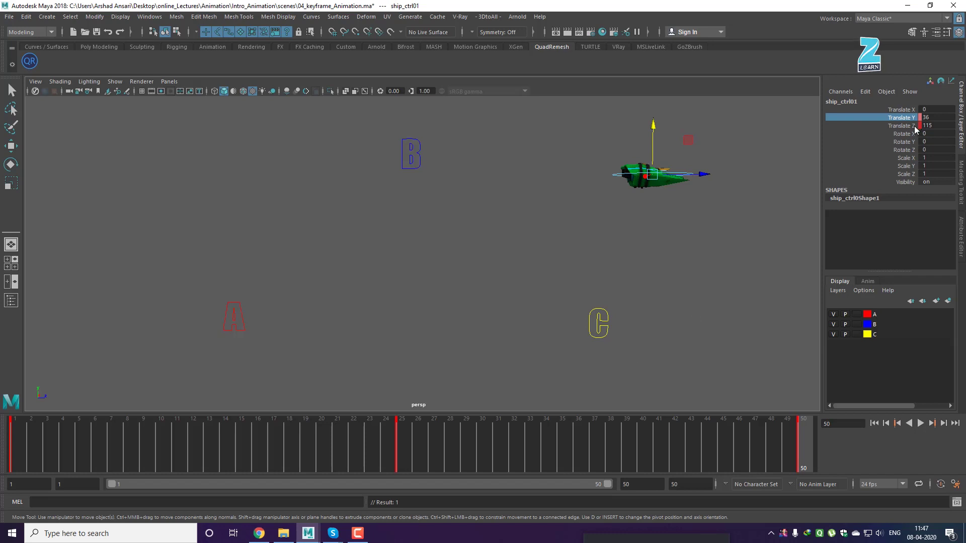
pyautogui.doubleClick(933, 117)
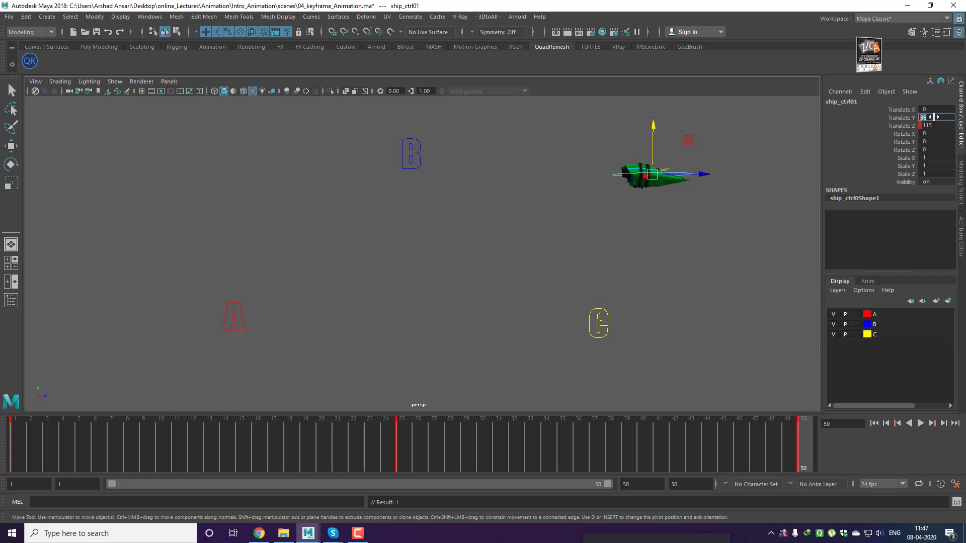
pyautogui.press('Return')
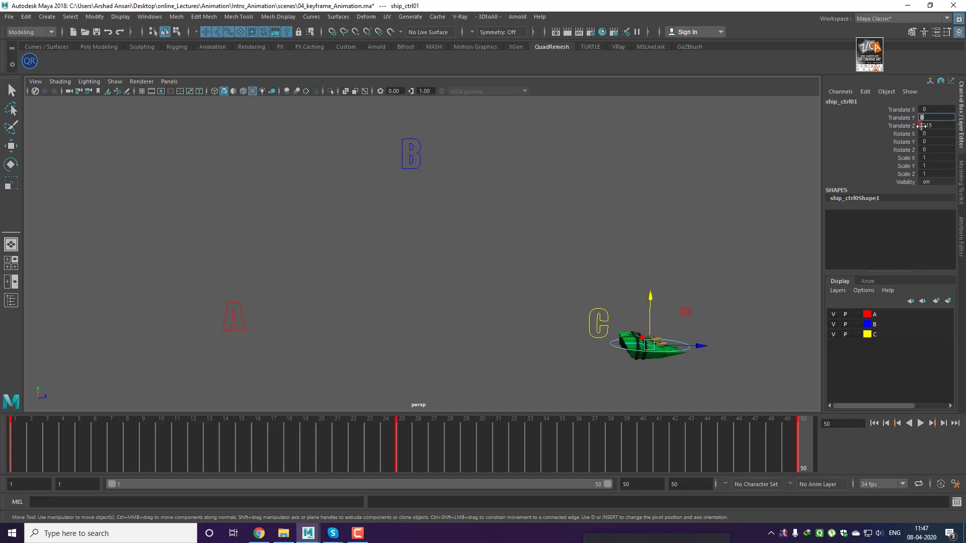
pyautogui.click(898, 119)
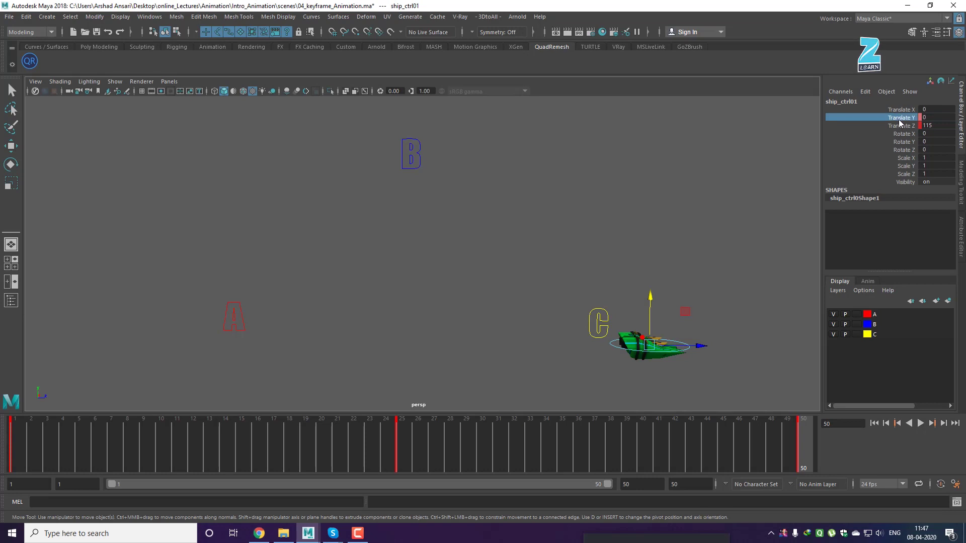
pyautogui.rightClick(899, 119)
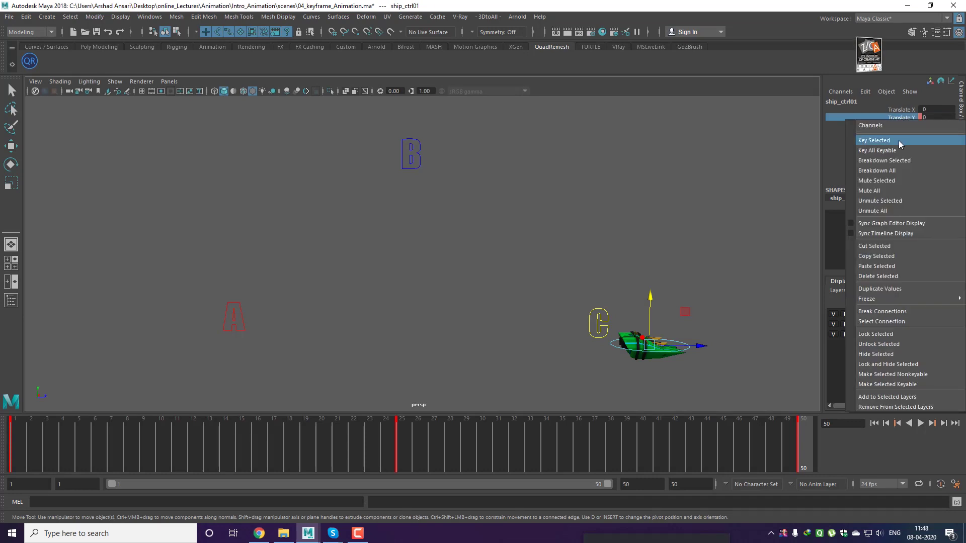
pyautogui.click(898, 141)
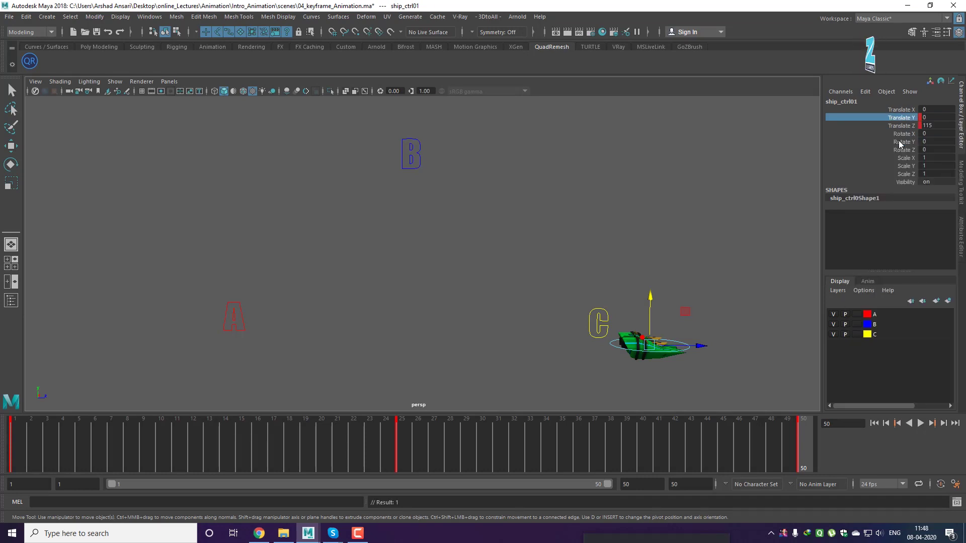
# Play the animation from the start to review the ship's rise and descent, stop it and return to frame 1
pyautogui.click(874, 425)
pyautogui.click(920, 425)
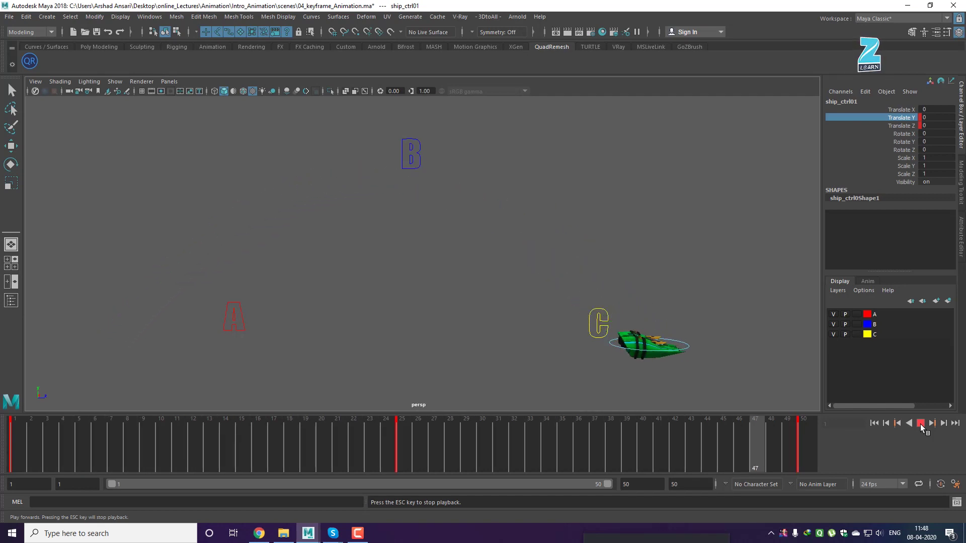
pyautogui.click(920, 424)
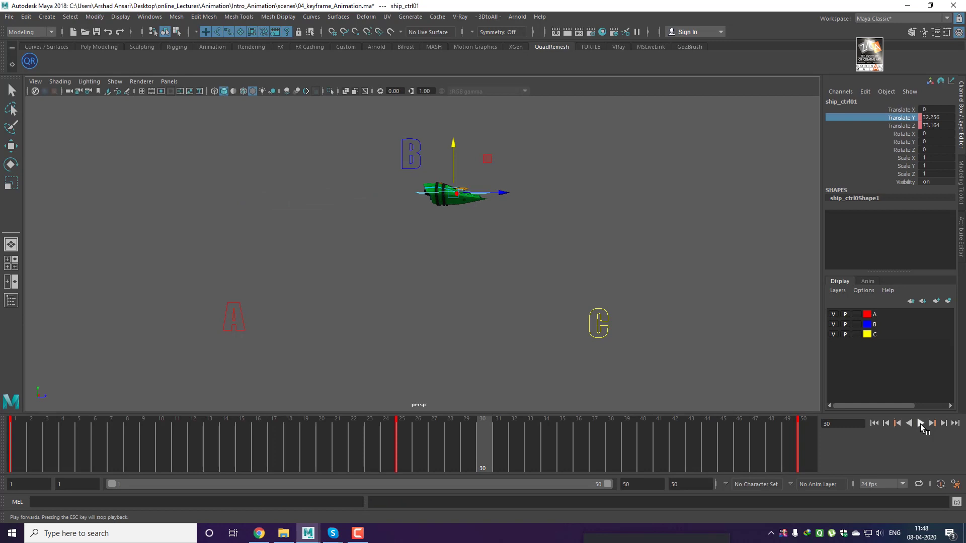
pyautogui.click(875, 424)
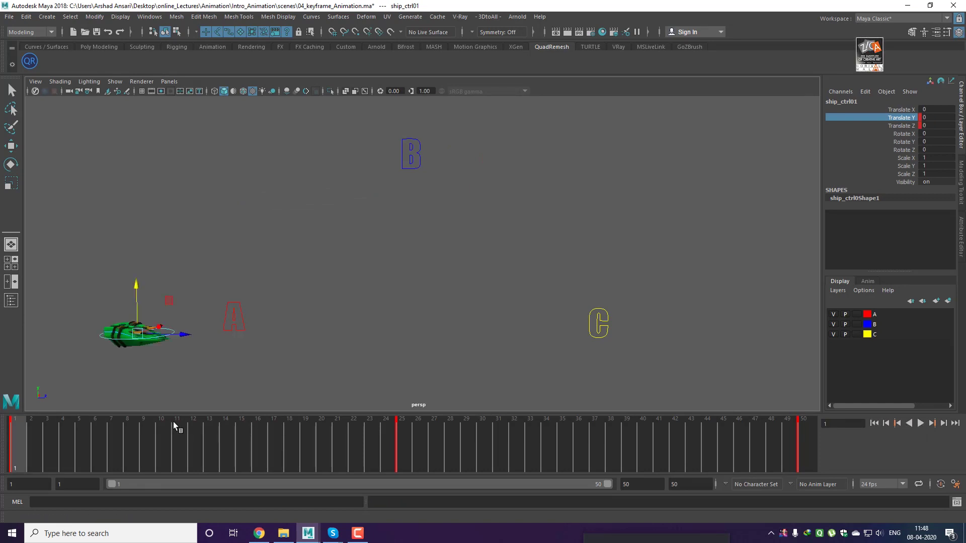
# At frame 1, tilt the ship control's nose upward, set Rotate X to -20 and key only that channel
pyautogui.click(186, 387)
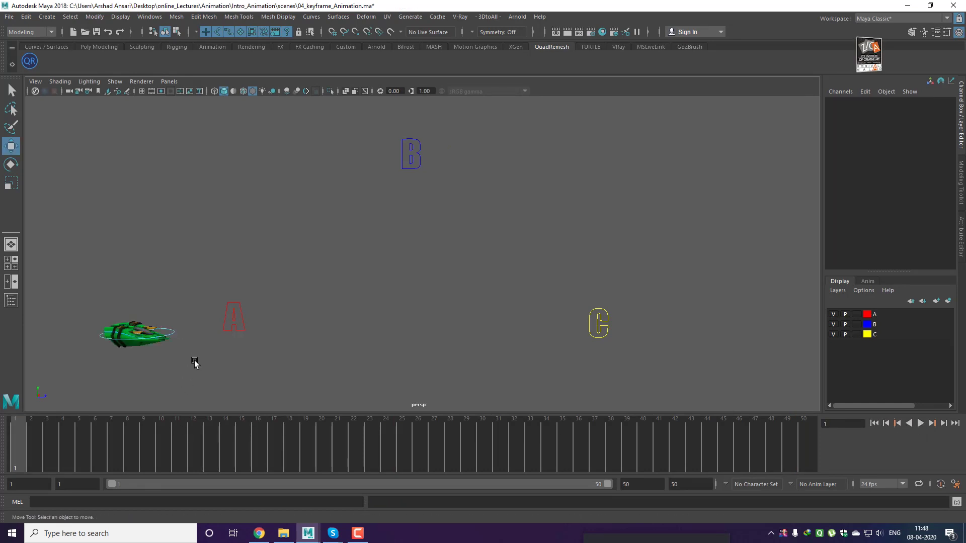
pyautogui.click(173, 335)
pyautogui.click(902, 133)
pyautogui.press('e')
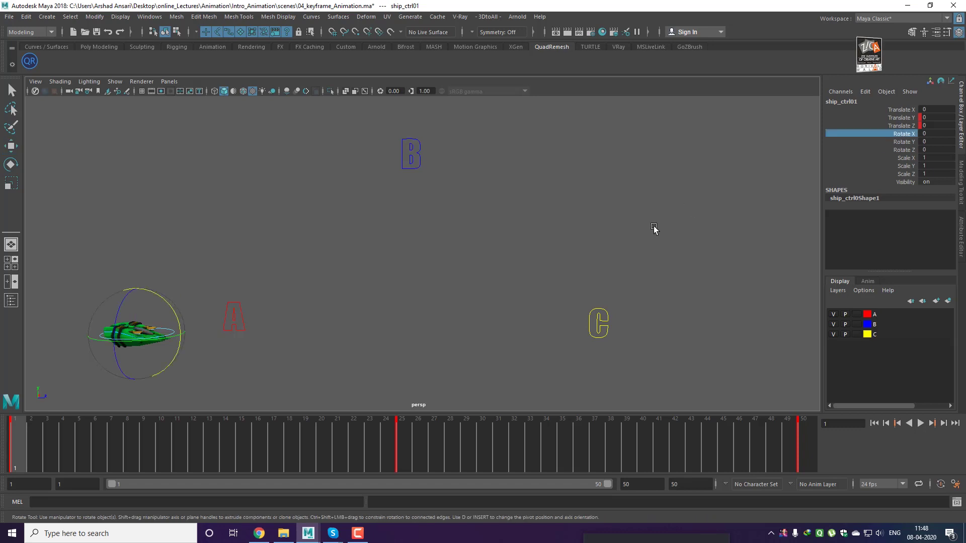
pyautogui.moveTo(643, 232); pyautogui.dragTo(623, 238, button='middle')
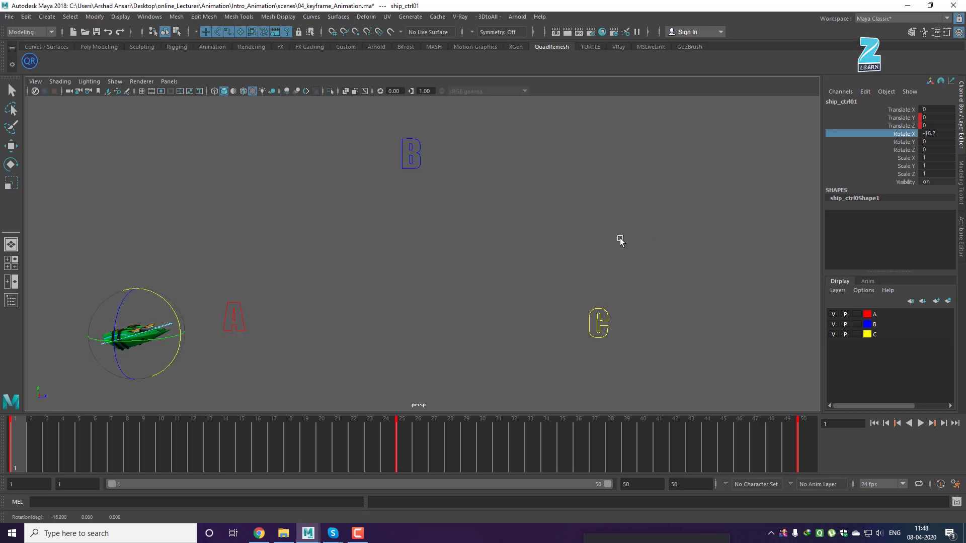
pyautogui.doubleClick(948, 135)
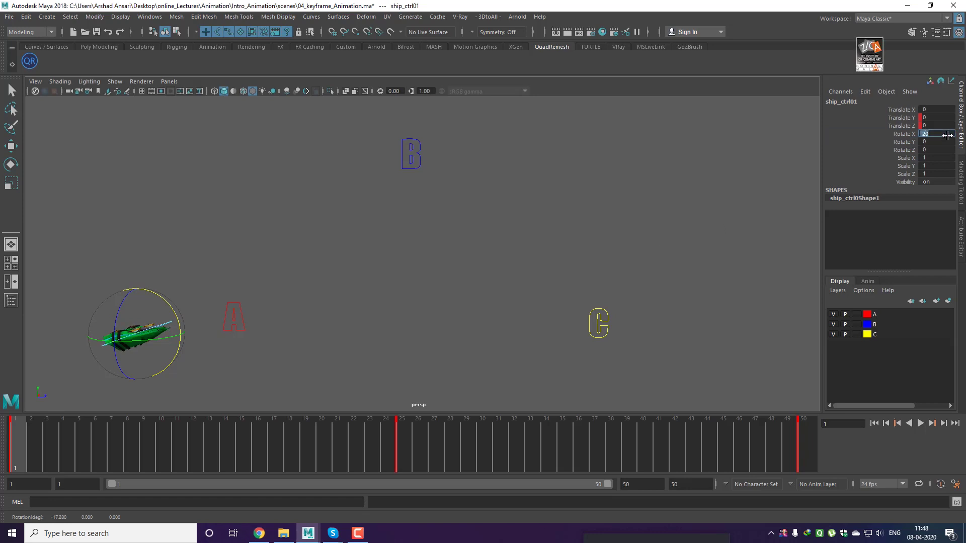
pyautogui.rightClick(906, 135)
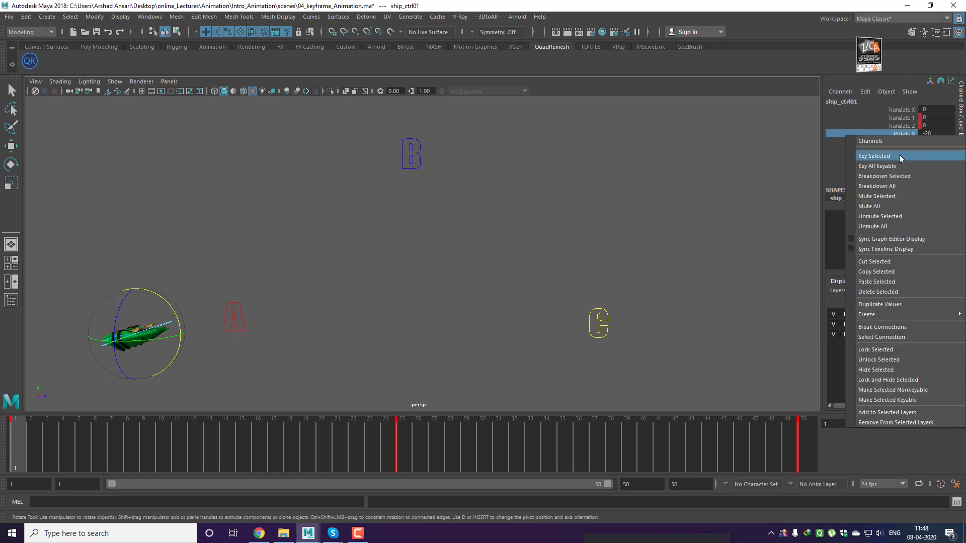
pyautogui.click(899, 155)
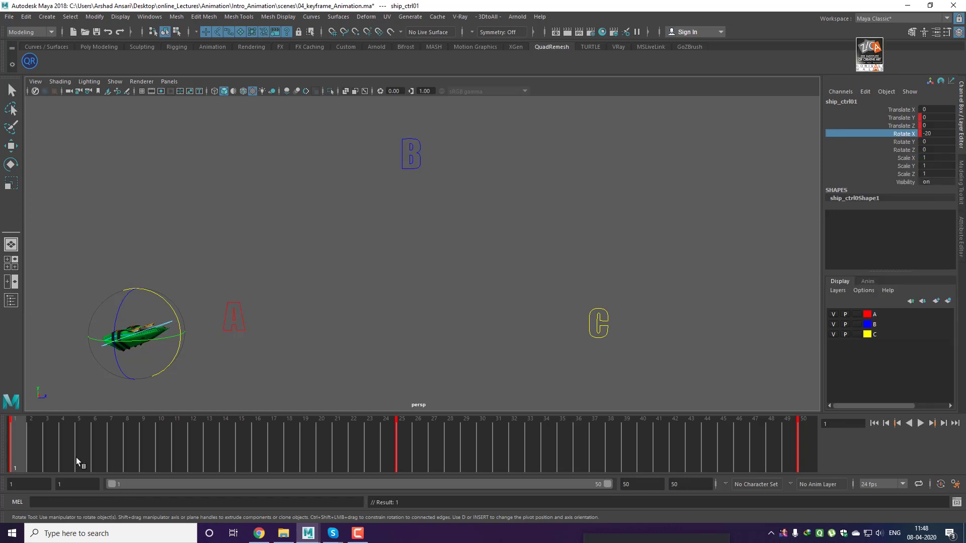
# At frame 50, set the ship control's Rotate X to 20 and key only that channel
pyautogui.moveTo(29, 449)
pyautogui.mouseDown()
pyautogui.moveTo(179, 449)
pyautogui.moveTo(229, 463)
pyautogui.moveTo(351, 466)
pyautogui.moveTo(397, 457)
pyautogui.moveTo(708, 498)
pyautogui.moveTo(824, 498)
pyautogui.moveTo(799, 462)
pyautogui.mouseUp()
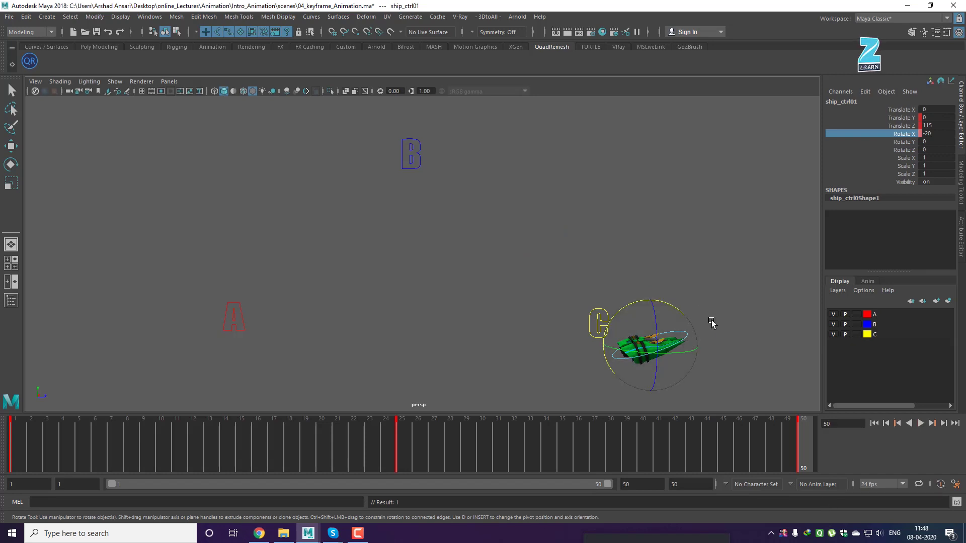
pyautogui.click(939, 134)
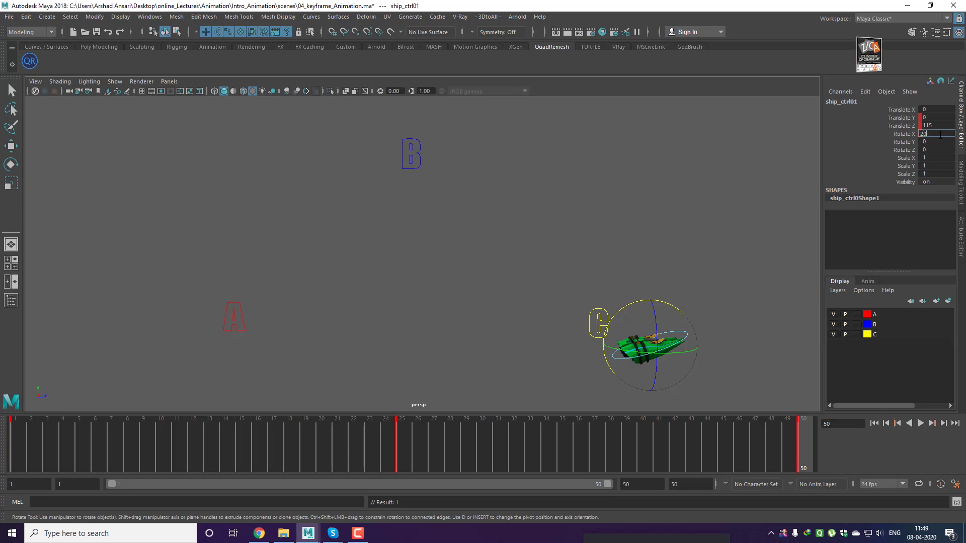
pyautogui.write('20')
pyautogui.press('Return')
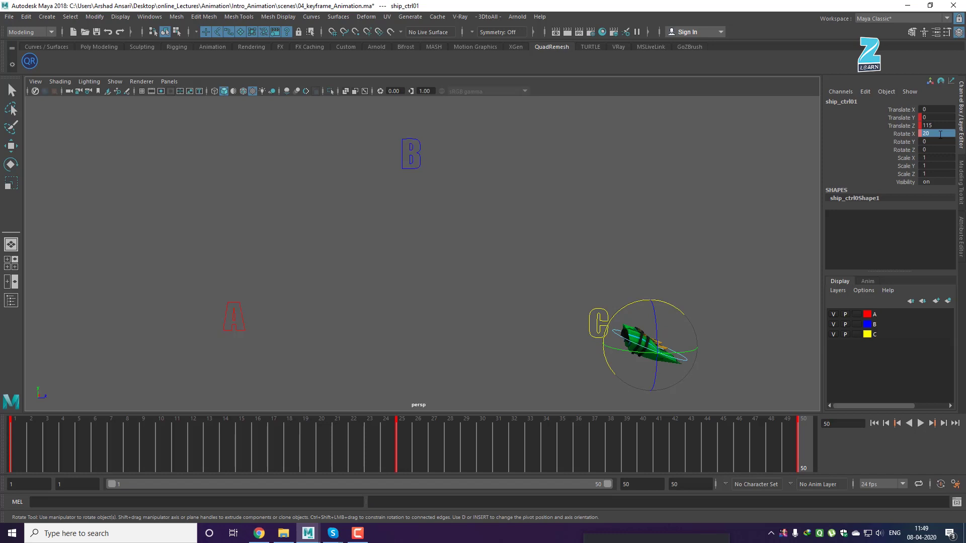
pyautogui.click(906, 137)
pyautogui.rightClick(907, 137)
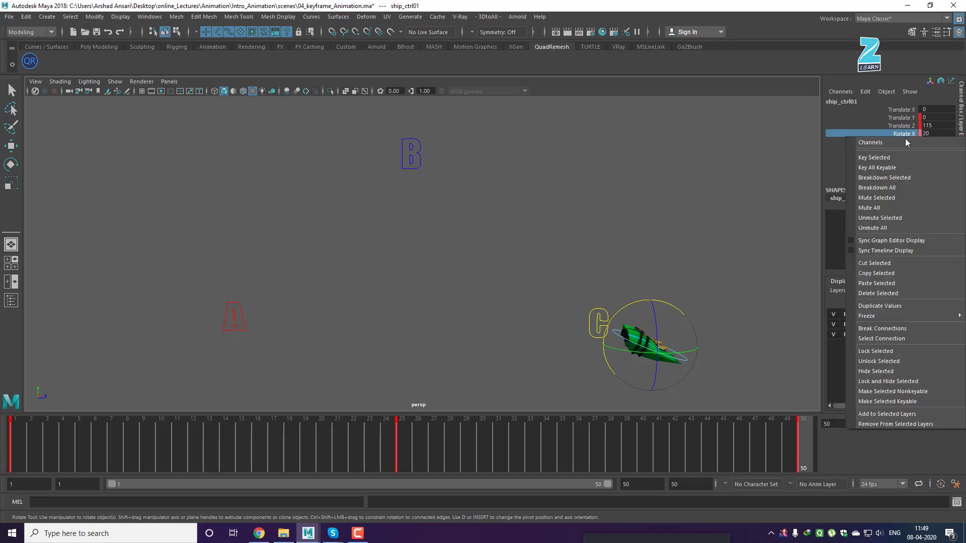
pyautogui.click(899, 158)
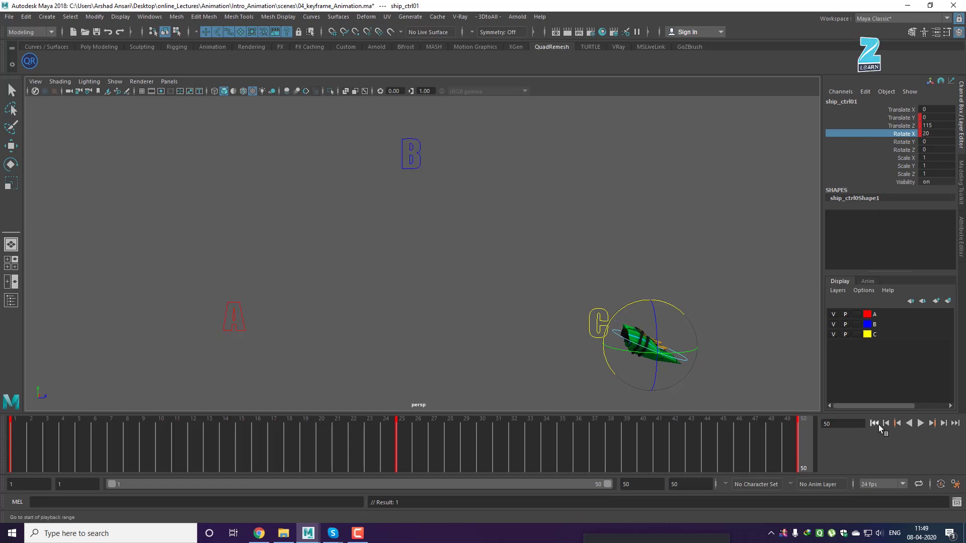
# Deselect the ship control, play the animation from frame 1 to review the tilt along the path, and return to the start
pyautogui.click(876, 424)
pyautogui.press('w')
pyautogui.click(742, 368)
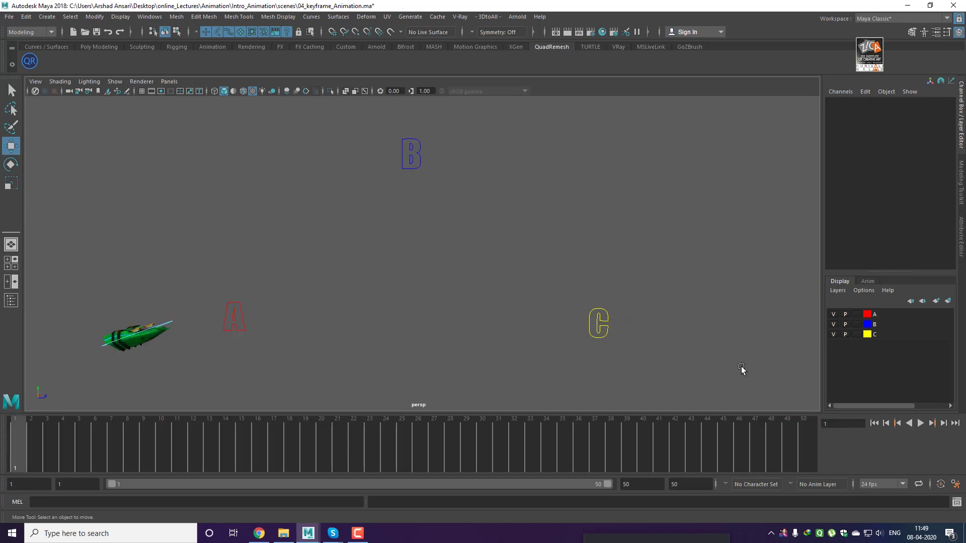
pyautogui.click(920, 423)
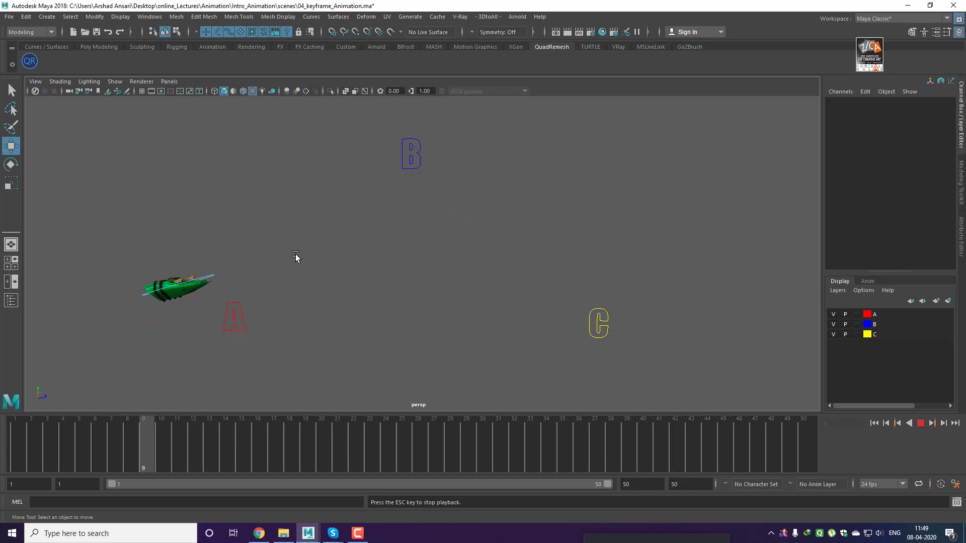
pyautogui.click(922, 423)
pyautogui.click(873, 423)
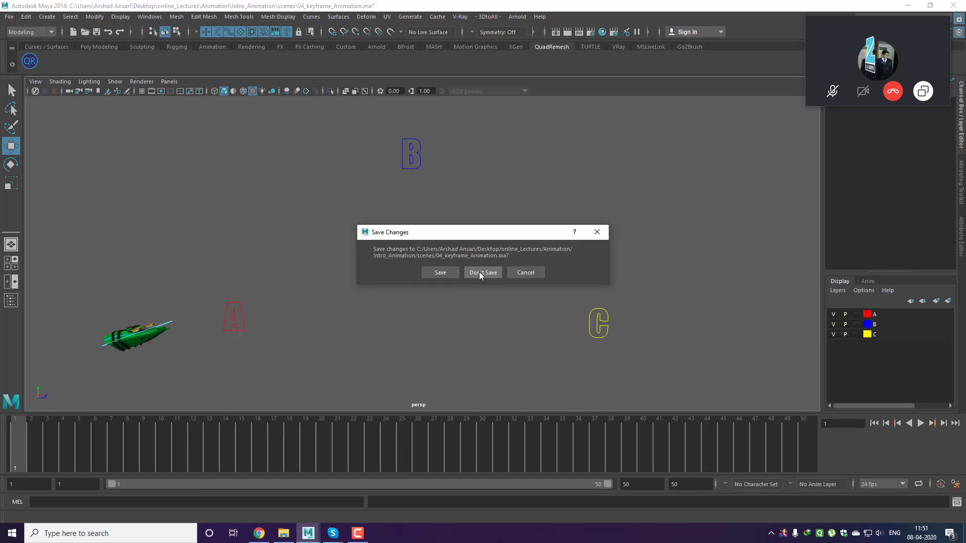
# Reload the 04_keyframe_Animation.ma scene without saving changes, and key the ship control's Translate Y and Translate Z together at frame 1
pyautogui.click(482, 273)
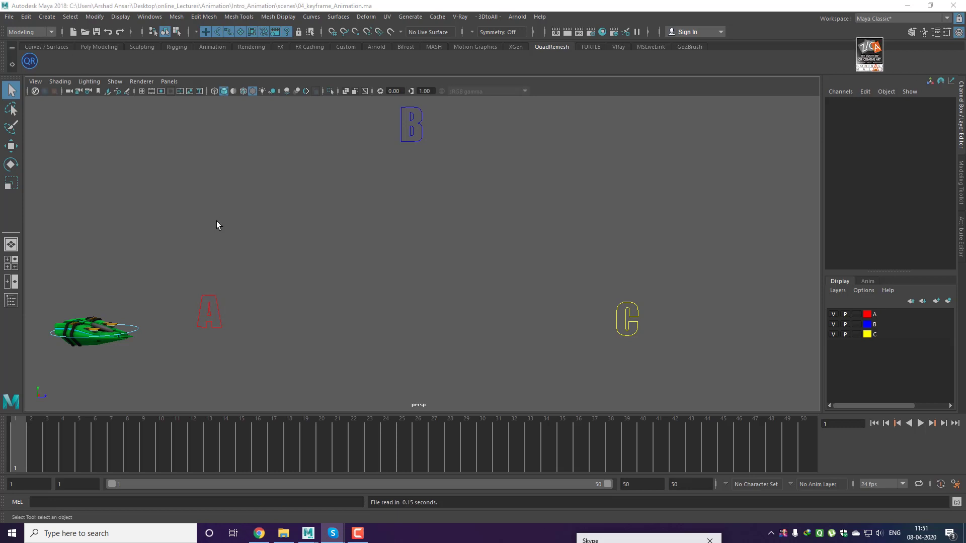
pyautogui.click(136, 330)
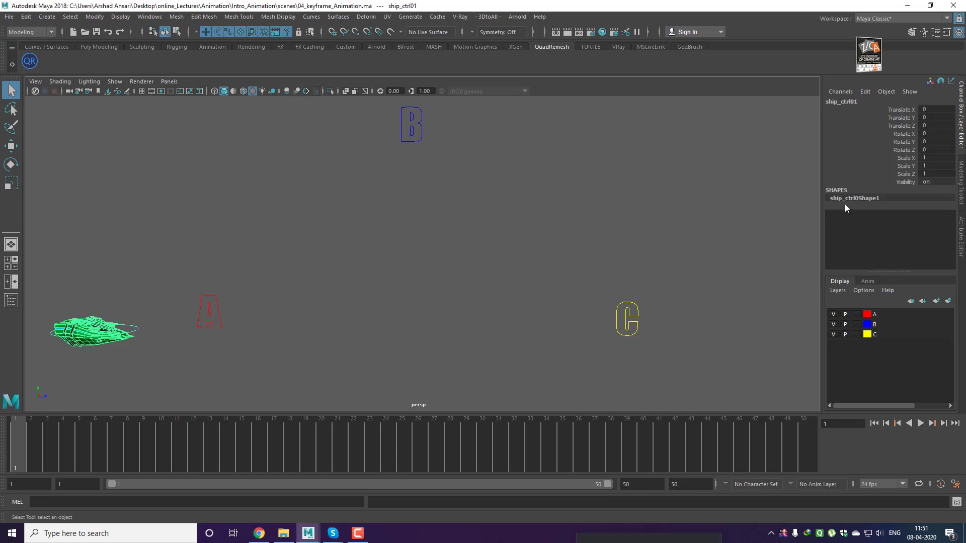
pyautogui.click(897, 127)
pyautogui.press('w')
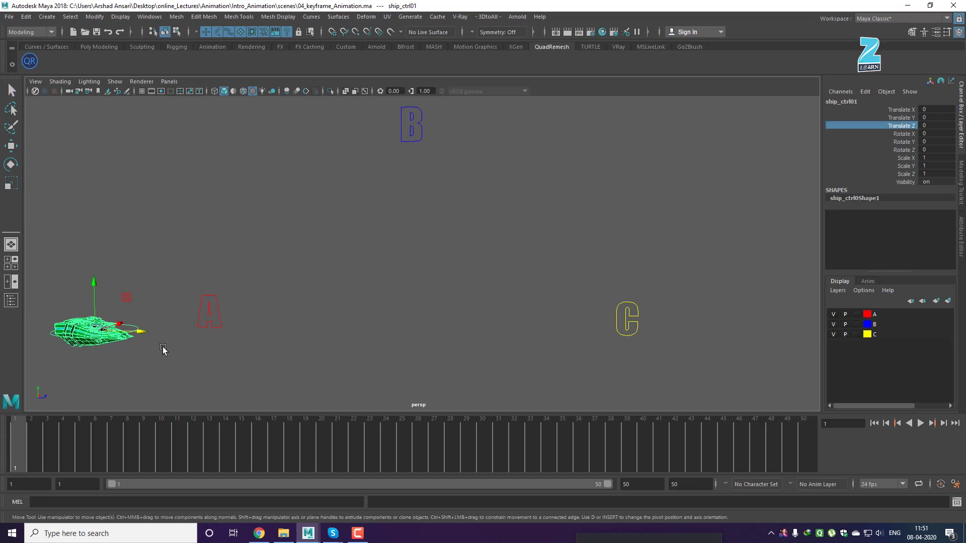
pyautogui.click(900, 118)
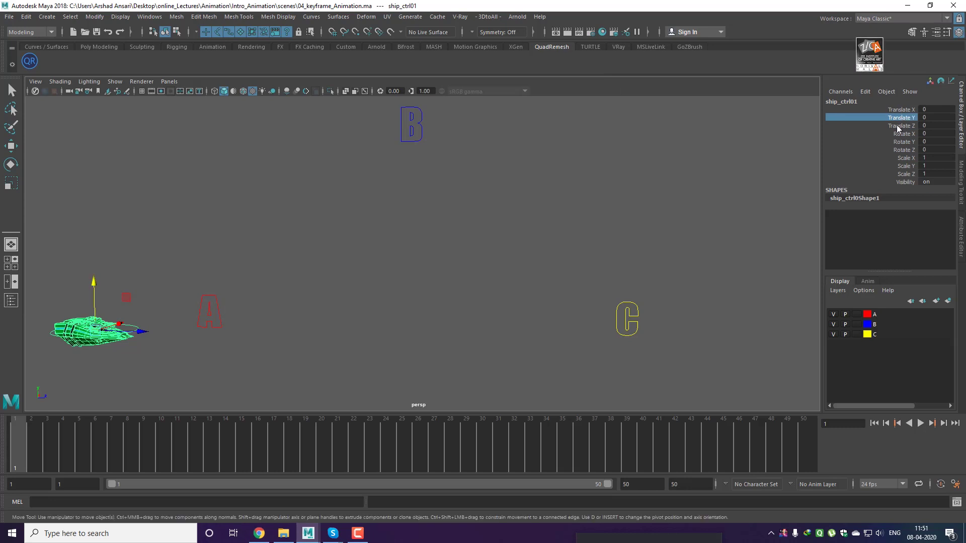
pyautogui.keyDown('shift'); pyautogui.click(897, 126); pyautogui.keyUp('shift')
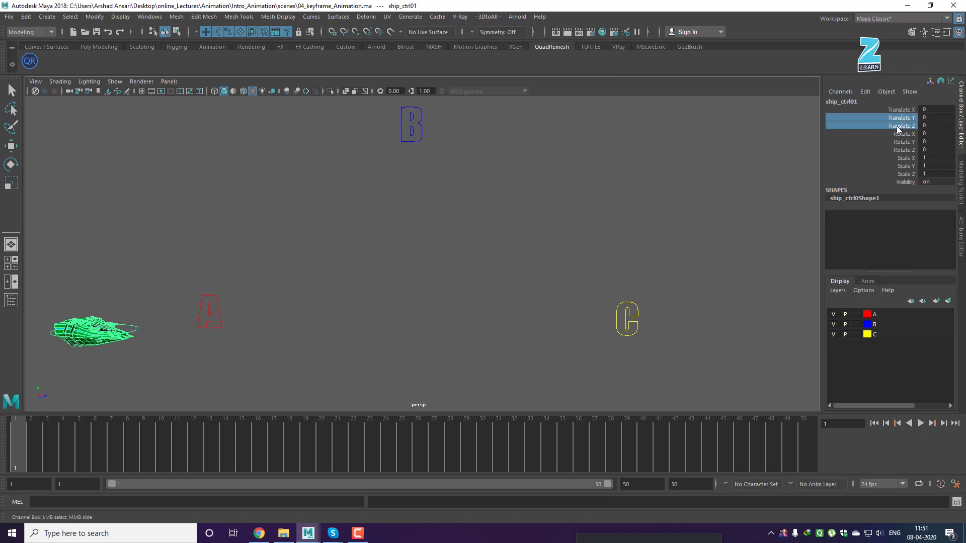
pyautogui.rightClick(897, 126)
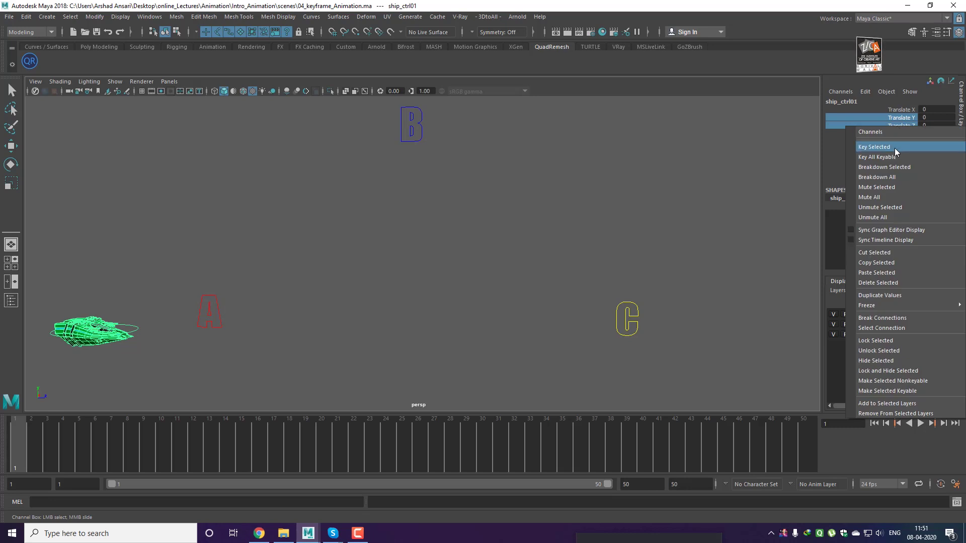
pyautogui.click(903, 148)
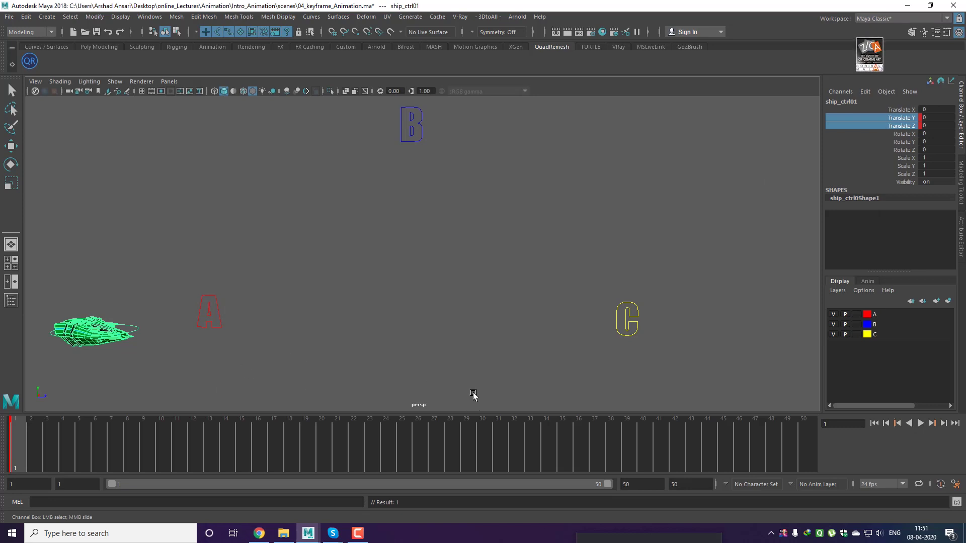
# At frame 50, move the ship control past C, set Translate Z to 115 and key only that channel
pyautogui.click(804, 453)
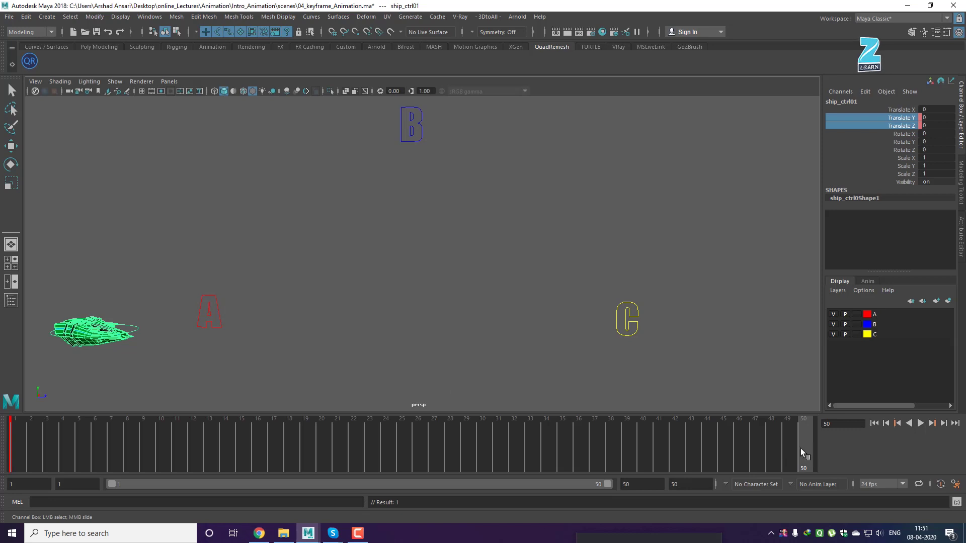
pyautogui.press('w')
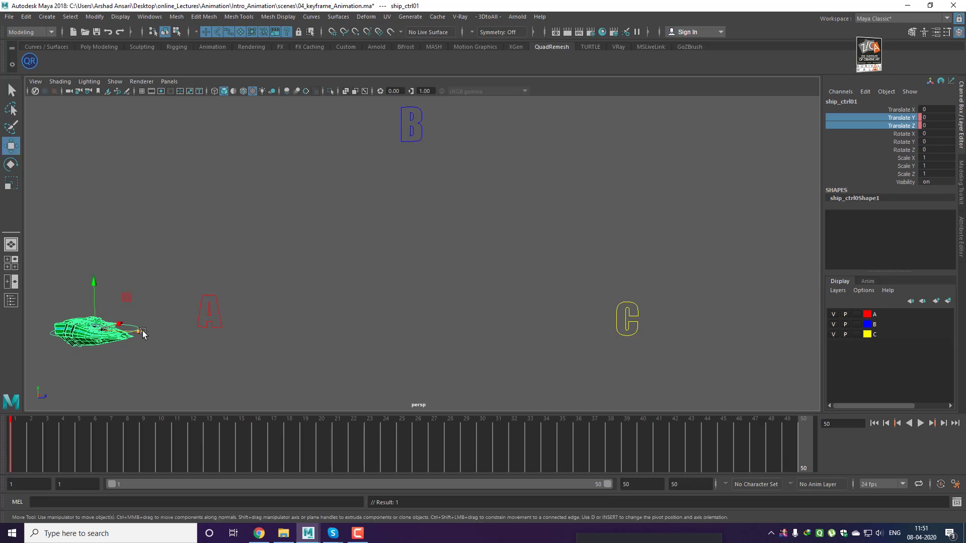
pyautogui.moveTo(143, 332); pyautogui.dragTo(741, 371)
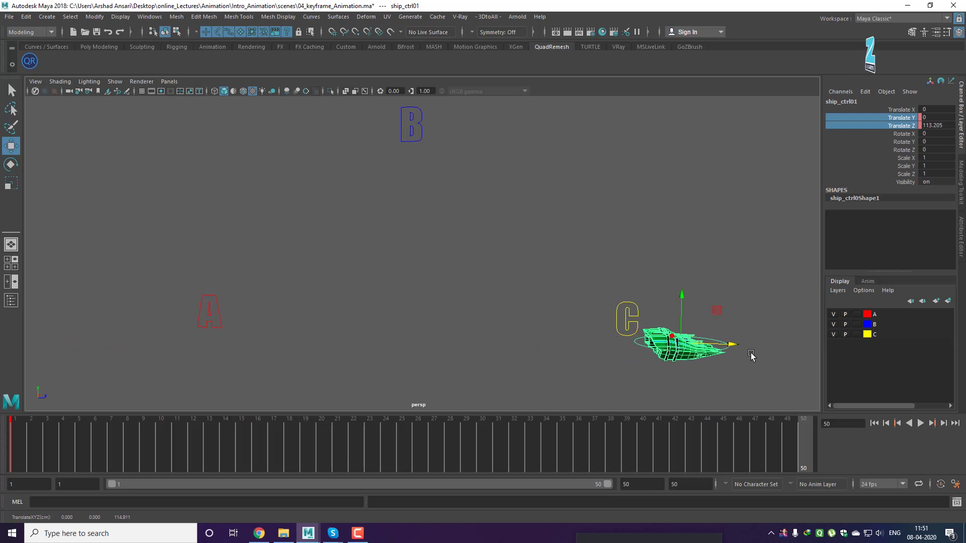
pyautogui.doubleClick(941, 126)
pyautogui.write('115')
pyautogui.press('Return')
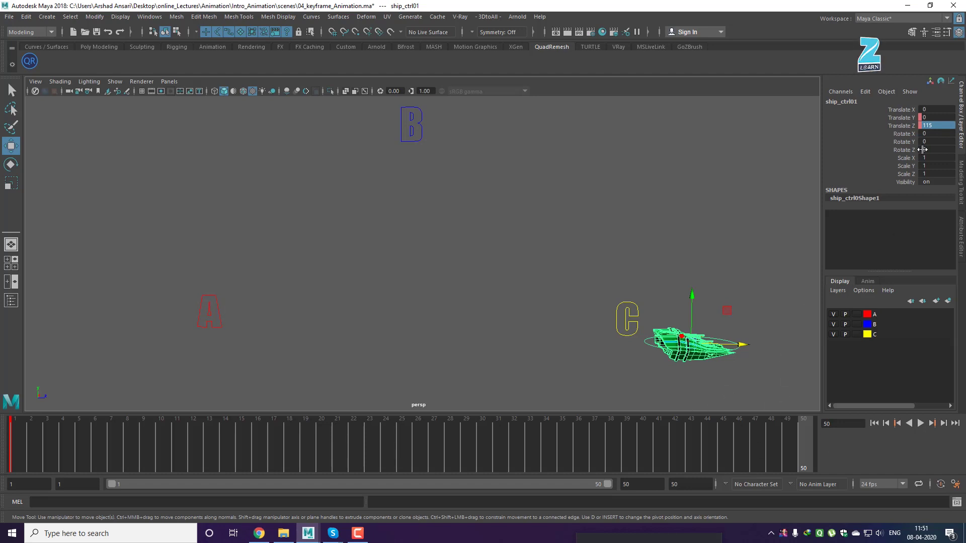
pyautogui.click(905, 126)
pyautogui.rightClick(904, 126)
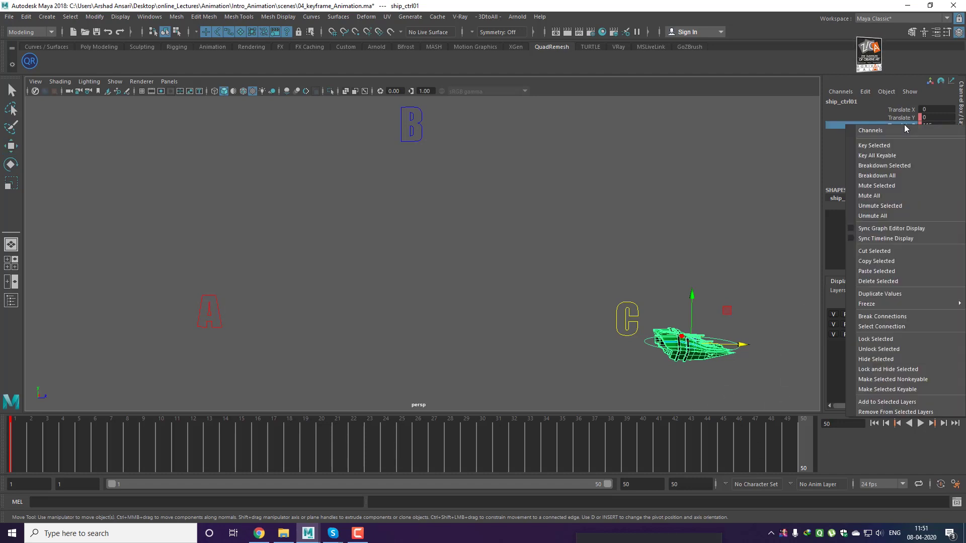
pyautogui.click(897, 146)
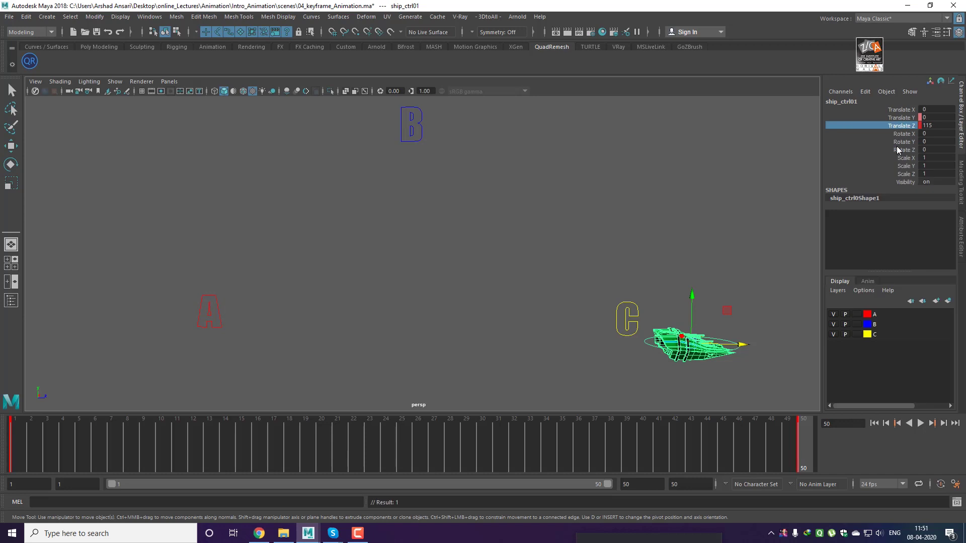
# Play the animation from frame 1 to review the straight travel from A to C, and return to the start
pyautogui.click(898, 423)
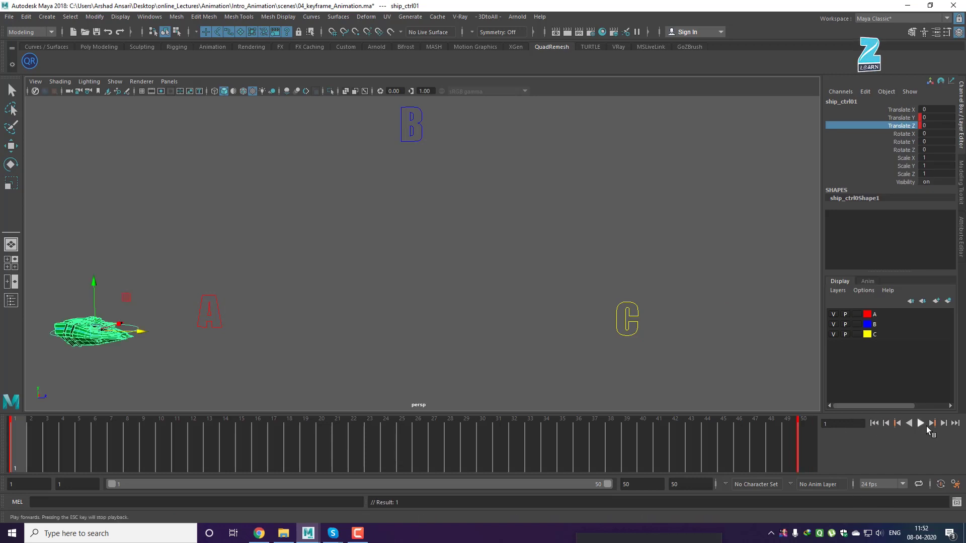
pyautogui.click(921, 423)
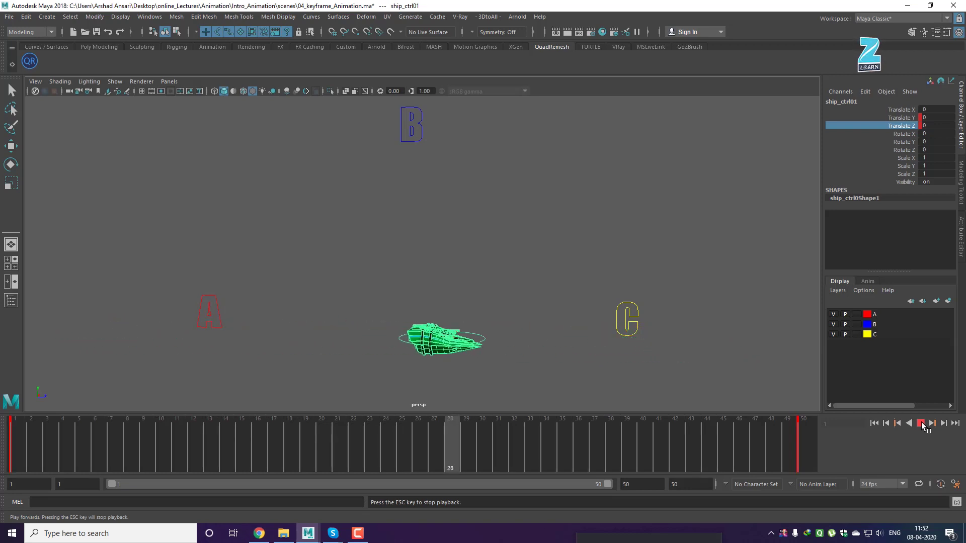
pyautogui.click(921, 421)
pyautogui.click(874, 423)
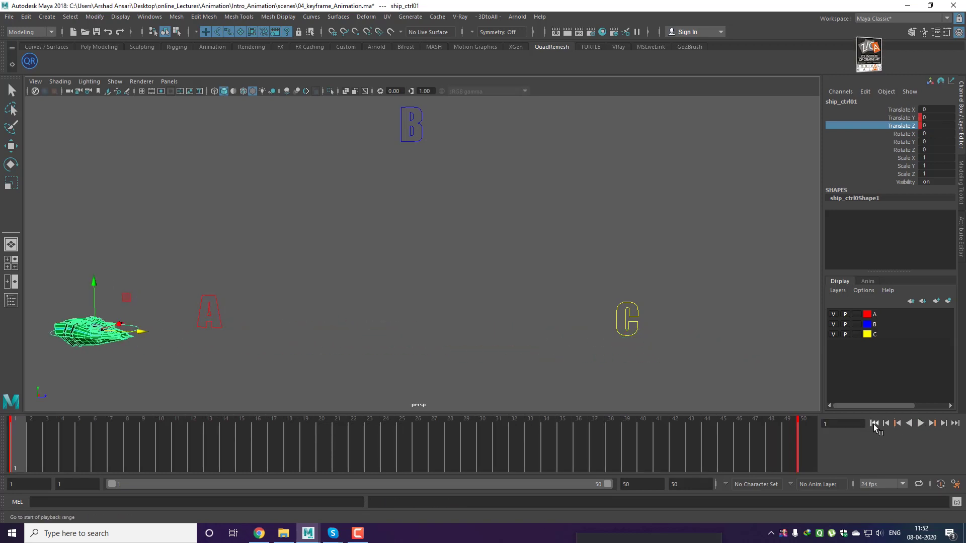
# At frame 25, raise the ship control to the height of B, set Translate Y to 36 and key only that channel
pyautogui.click(901, 118)
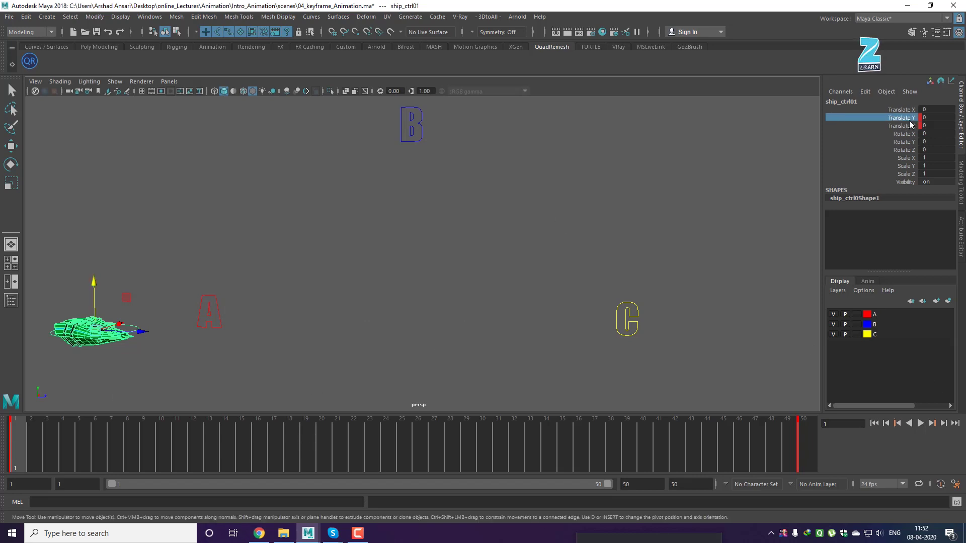
pyautogui.moveTo(387, 449); pyautogui.dragTo(400, 448)
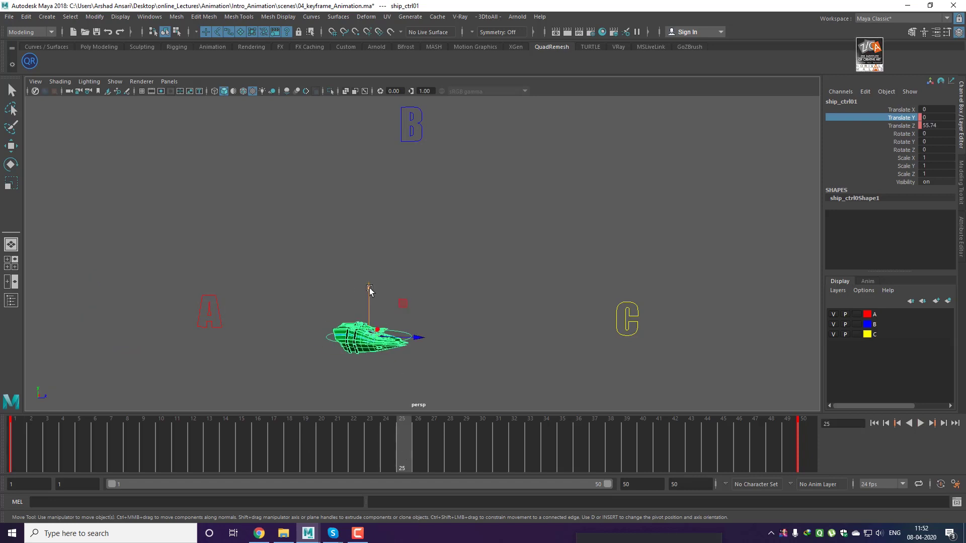
pyautogui.moveTo(370, 288); pyautogui.dragTo(393, 96)
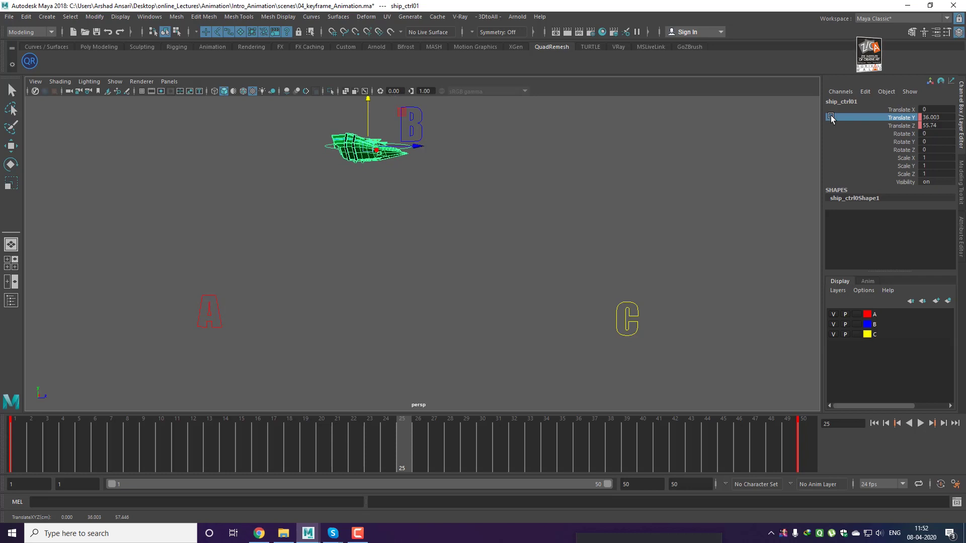
pyautogui.doubleClick(948, 117)
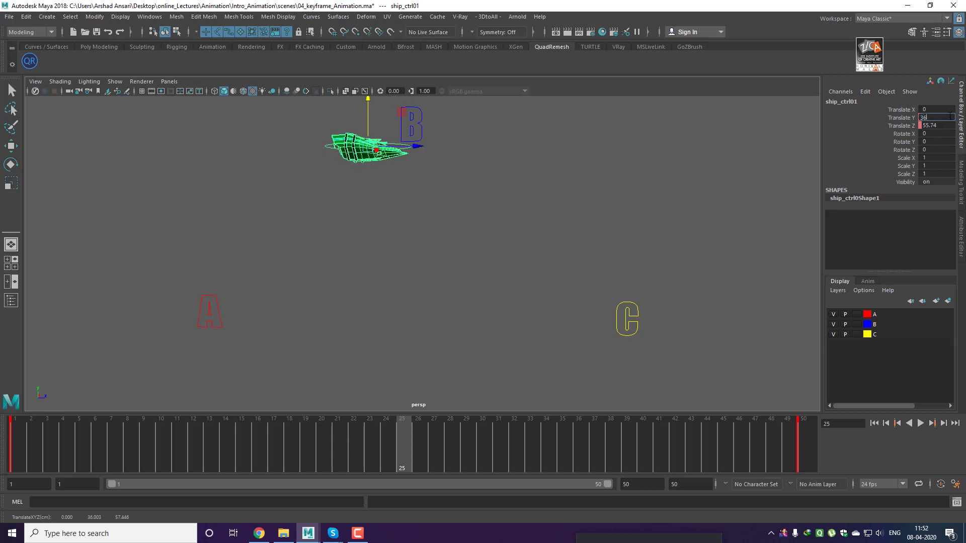
pyautogui.write('36')
pyautogui.press('Return')
pyautogui.rightClick(899, 119)
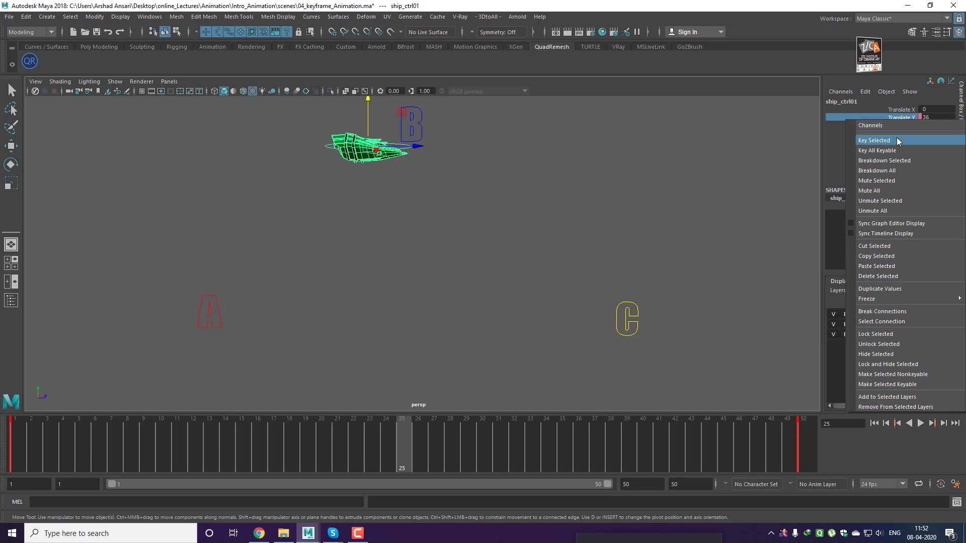
pyautogui.click(897, 137)
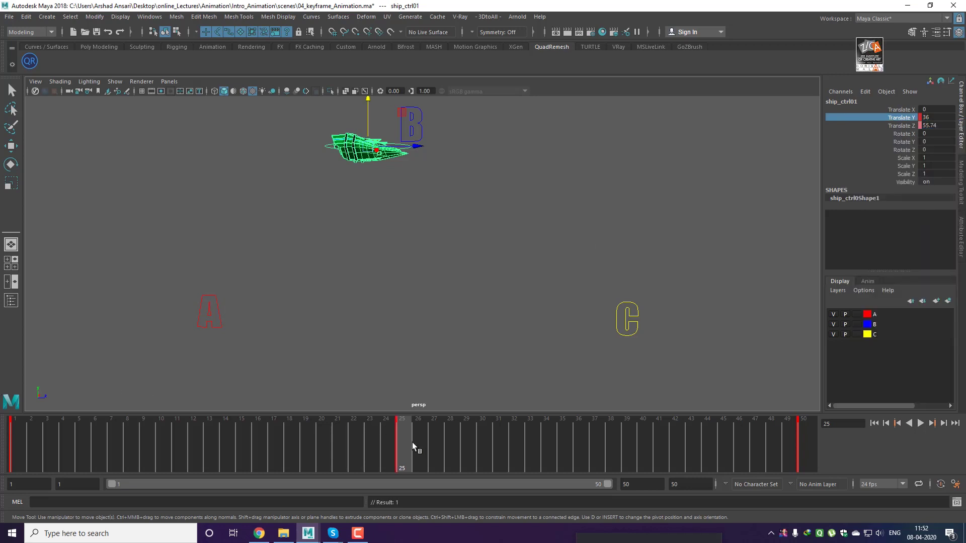
# At frame 50, lower the ship control beside C, set Translate Y to 0 and key only that channel
pyautogui.moveTo(406, 454); pyautogui.dragTo(838, 432)
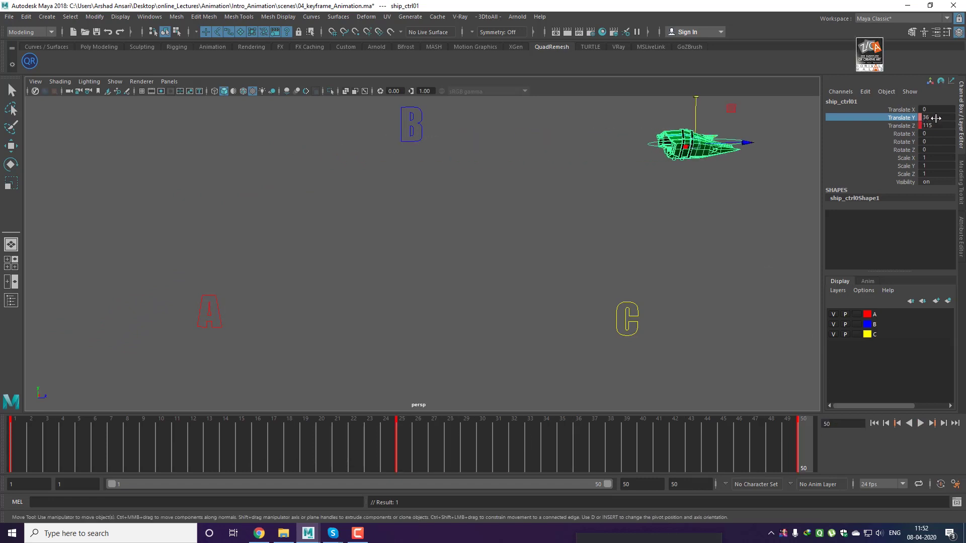
pyautogui.moveTo(694, 102); pyautogui.dragTo(690, 302)
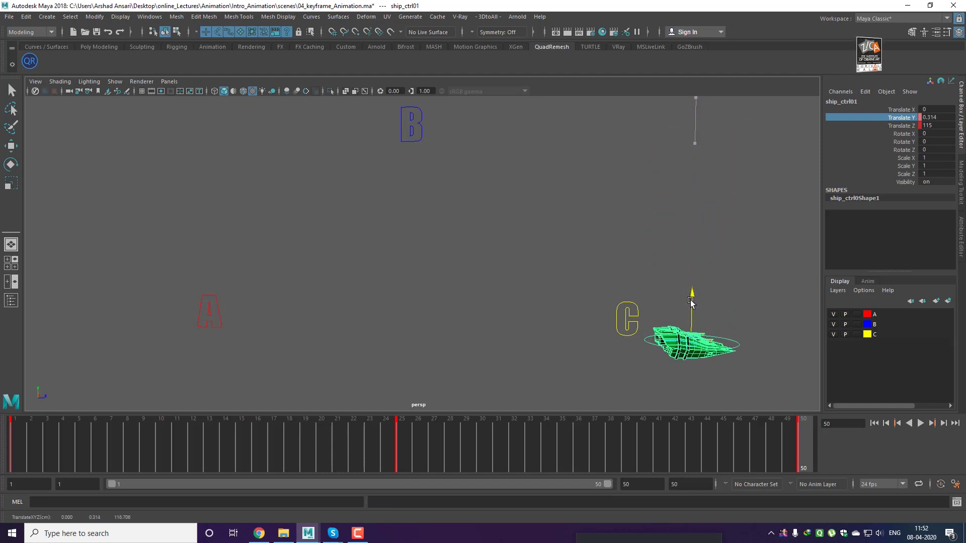
pyautogui.doubleClick(934, 117)
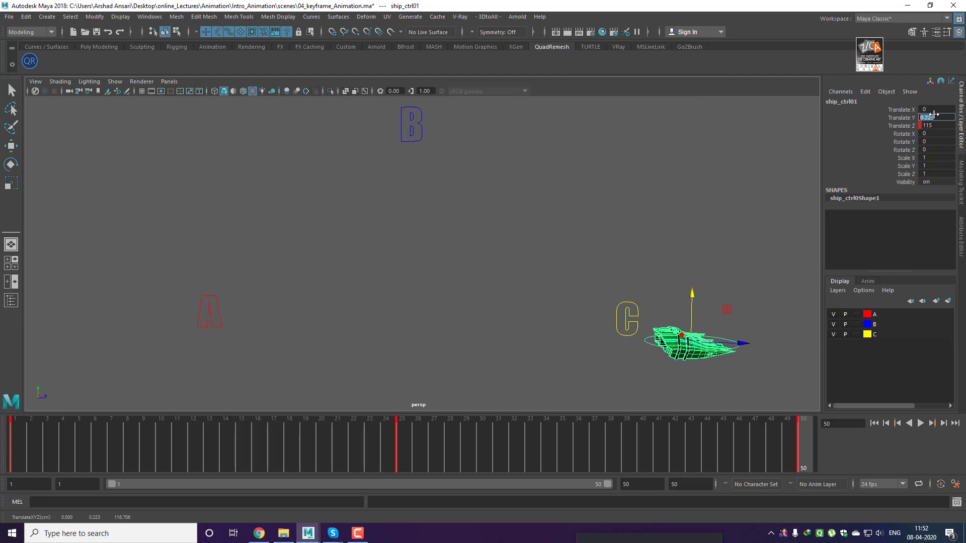
pyautogui.press('Return')
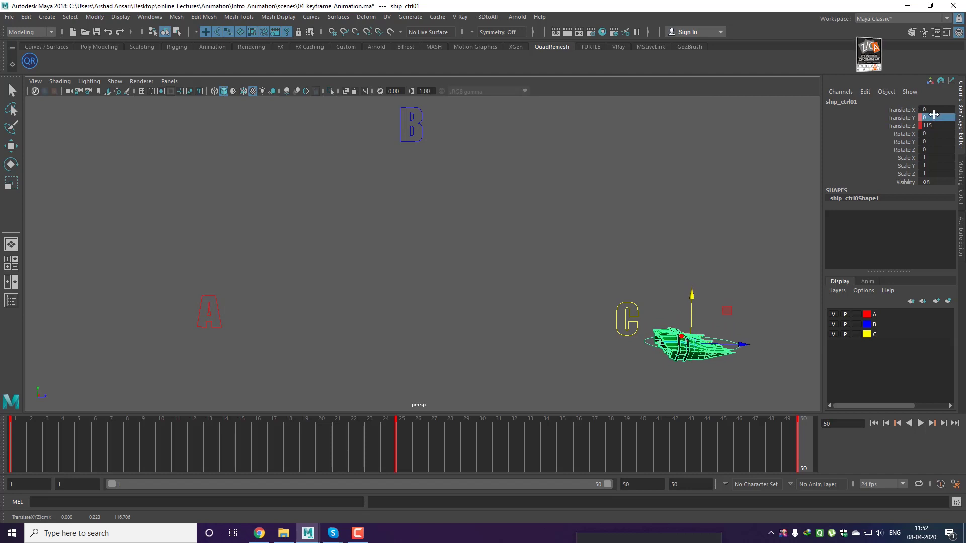
pyautogui.rightClick(901, 118)
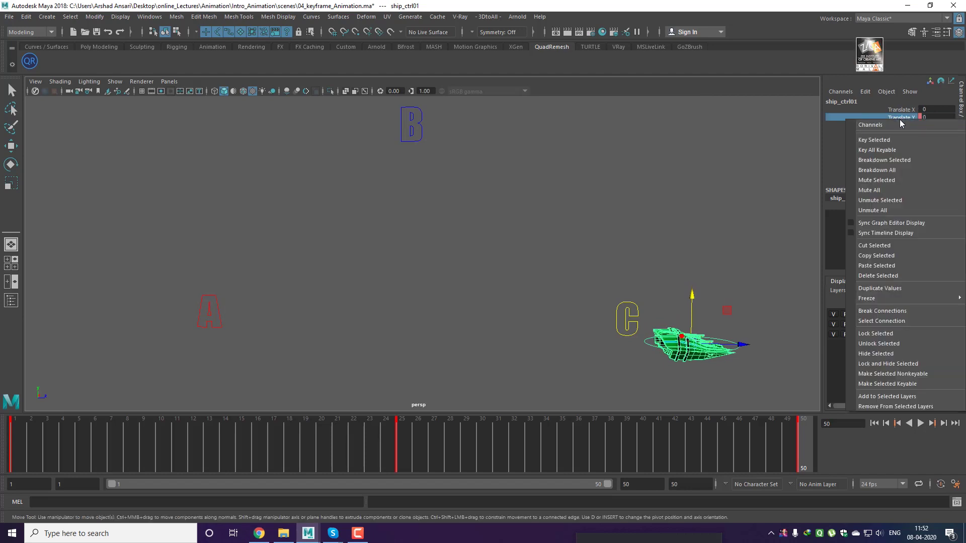
pyautogui.click(891, 143)
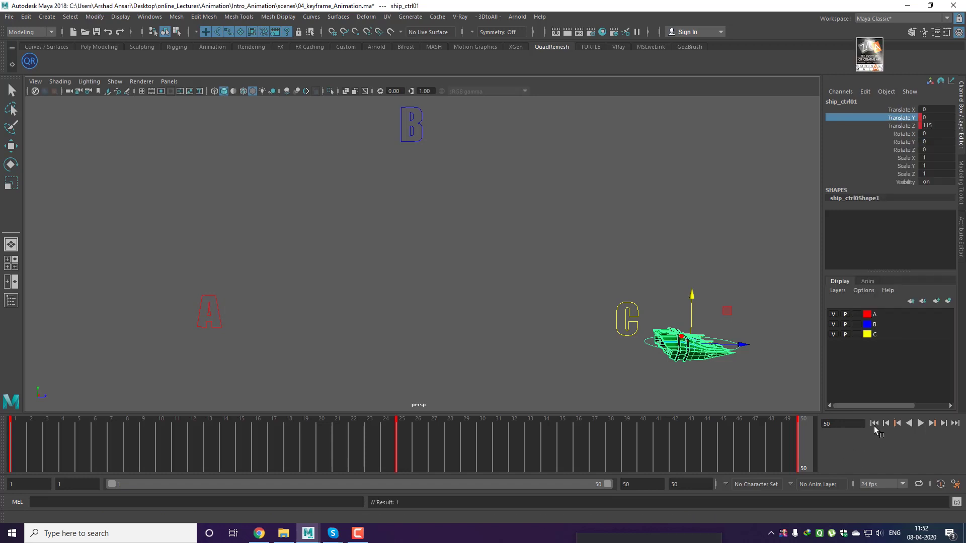
# Play the animation from frame 1 to review the path over B, return to the start and deselect the ship control
pyautogui.click(875, 424)
pyautogui.click(920, 423)
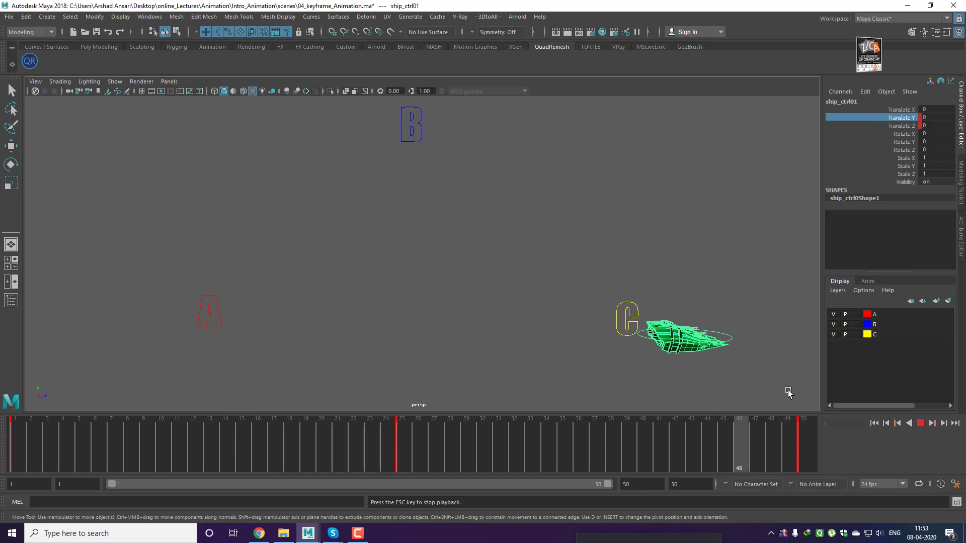
pyautogui.click(918, 425)
pyautogui.click(875, 425)
pyautogui.click(249, 376)
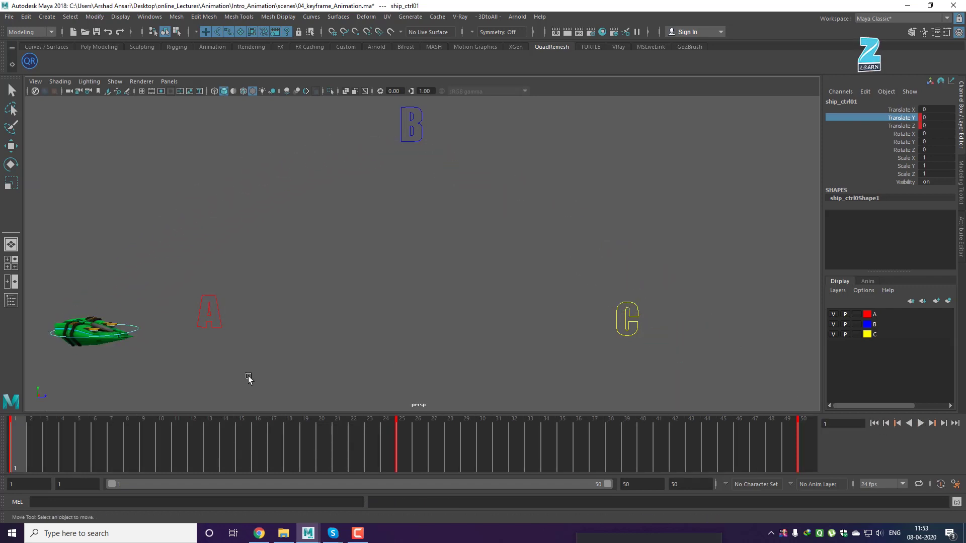
# Reselect the ship control at frame 1, tilt its nose upward with Rotate X at -20 and key only that channel
pyautogui.press('w')
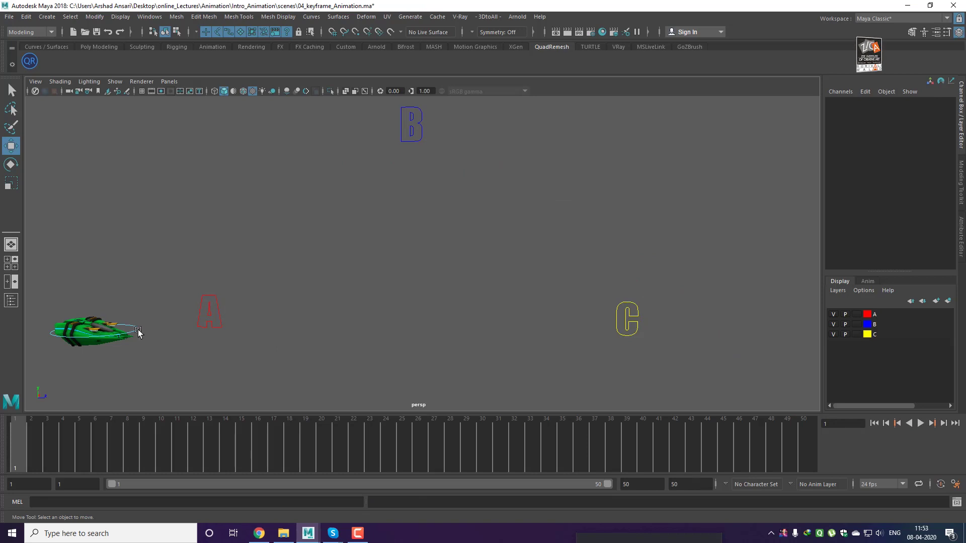
pyautogui.click(136, 329)
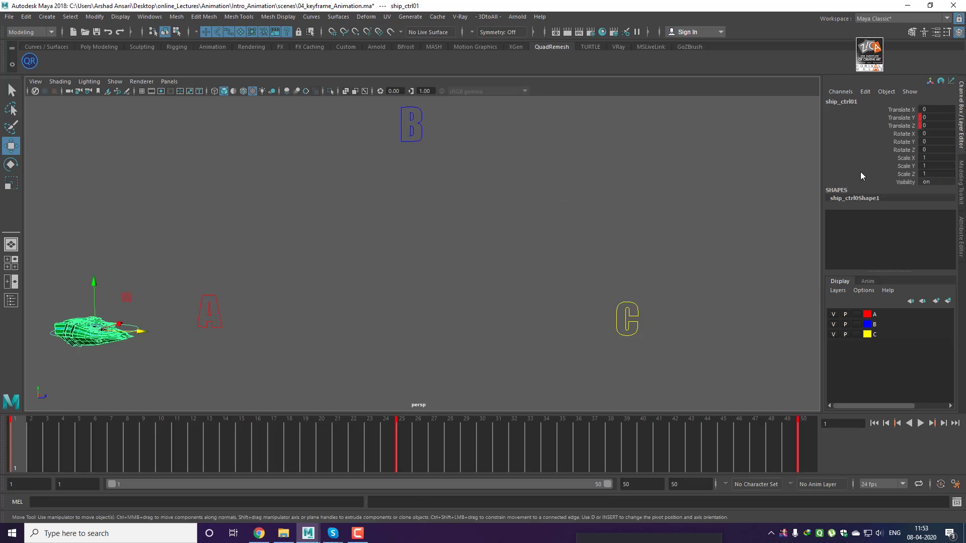
pyautogui.click(896, 133)
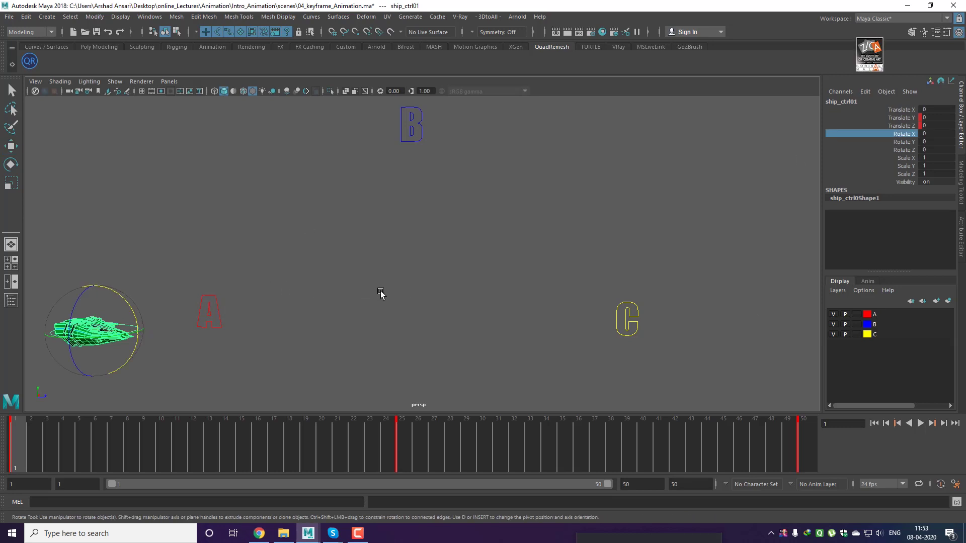
pyautogui.moveTo(381, 293); pyautogui.dragTo(402, 290, button='middle')
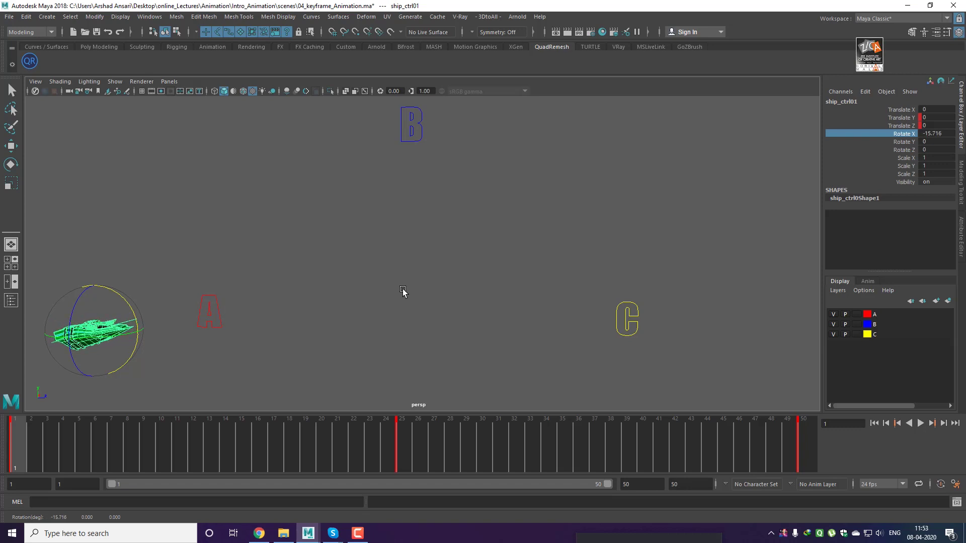
pyautogui.doubleClick(946, 134)
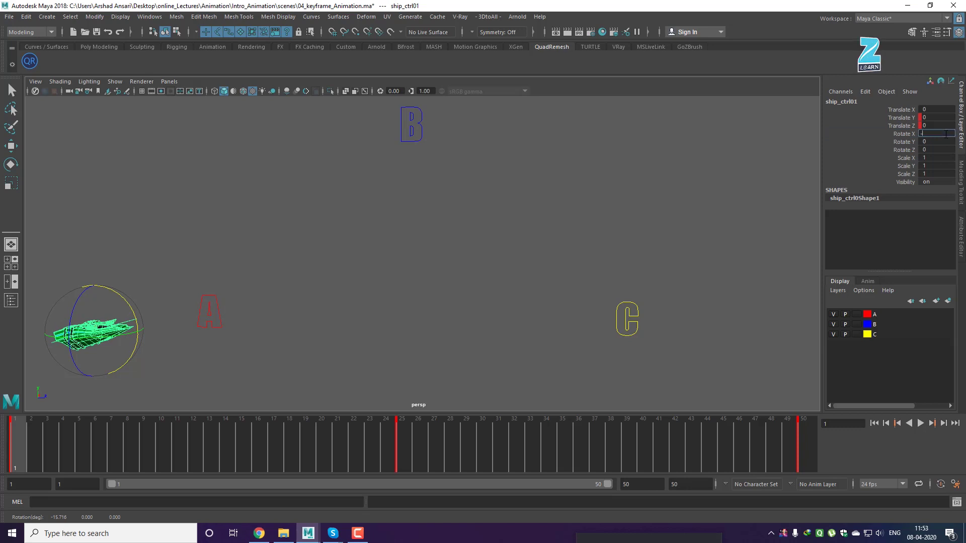
pyautogui.press('Return')
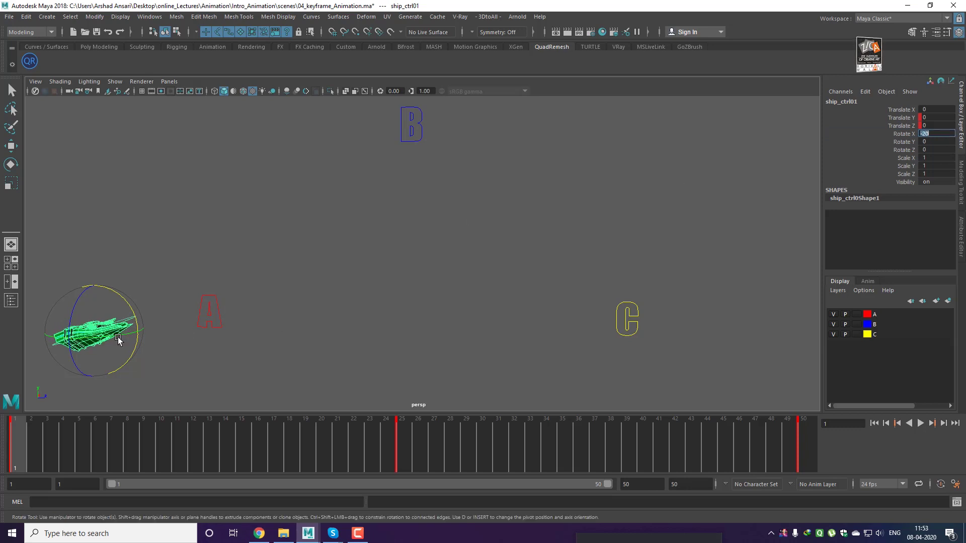
pyautogui.rightClick(904, 134)
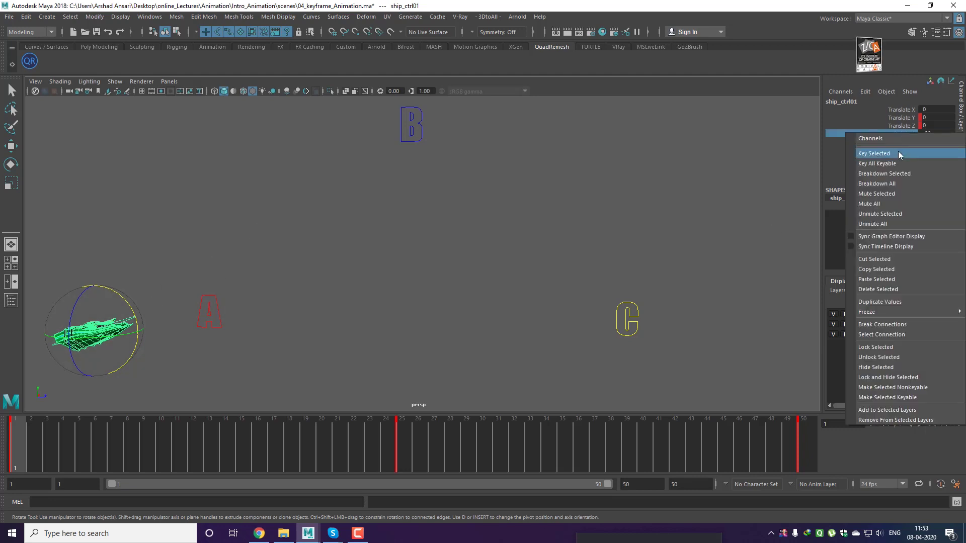
pyautogui.click(899, 151)
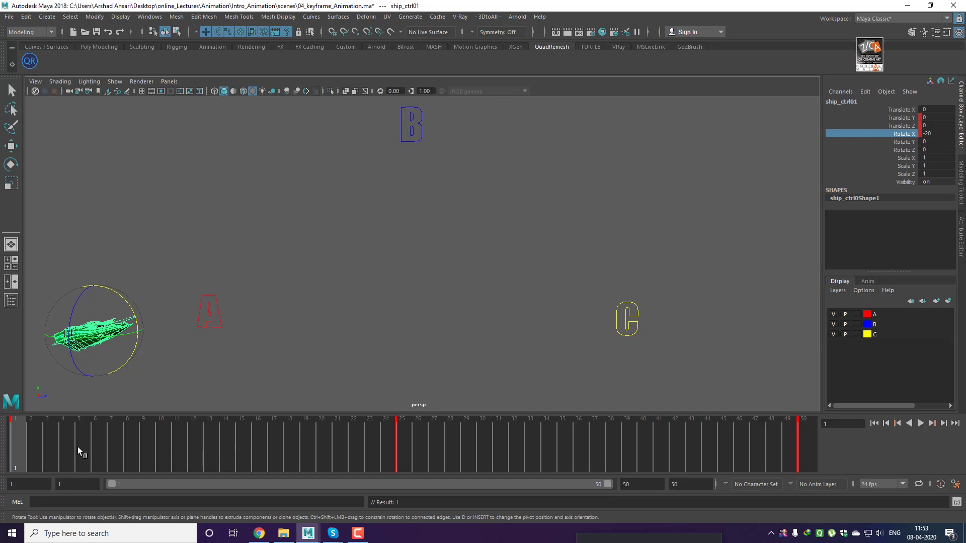
# At frame 50, tilt the ship control's nose downward with Rotate X at 20, key only that channel and deselect the control
pyautogui.moveTo(24, 454); pyautogui.dragTo(853, 461)
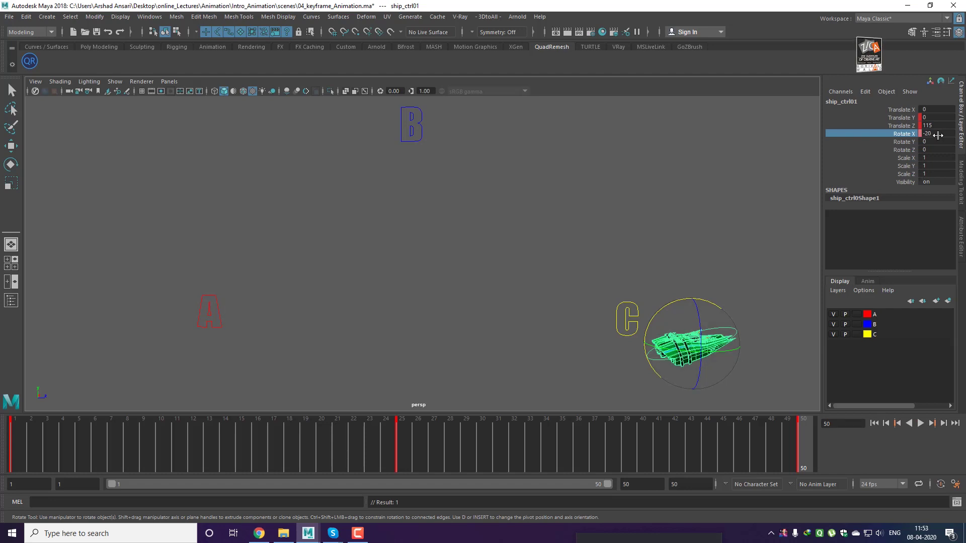
pyautogui.click(938, 135)
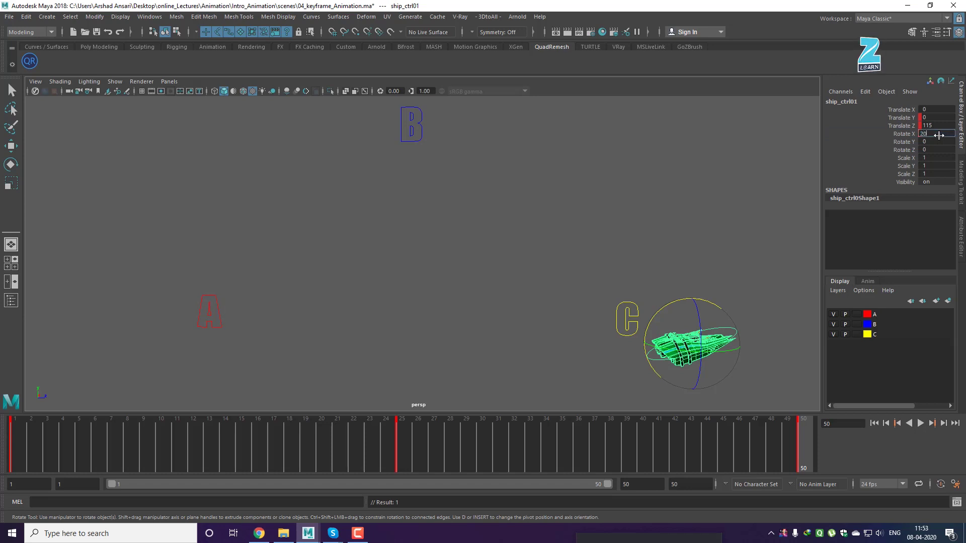
pyautogui.press('Return')
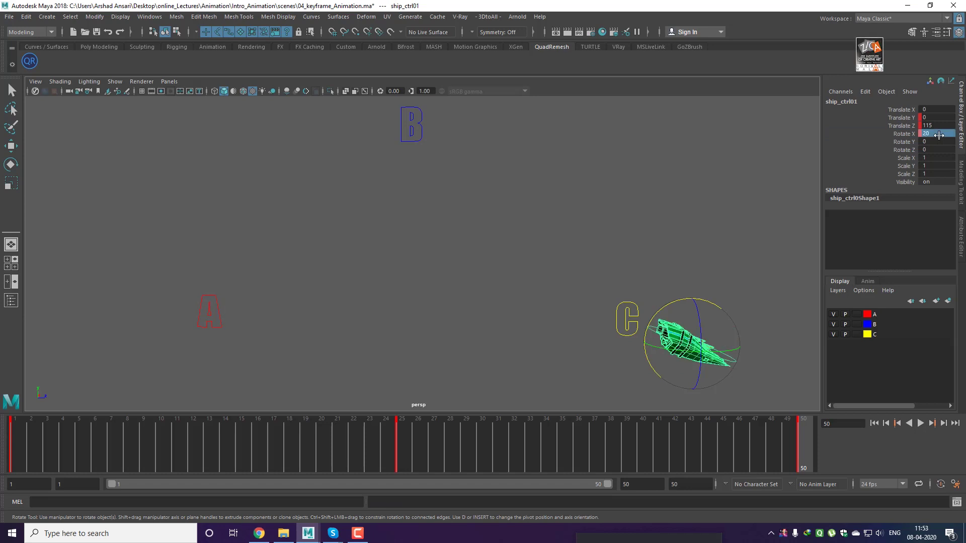
pyautogui.click(903, 134)
pyautogui.rightClick(904, 134)
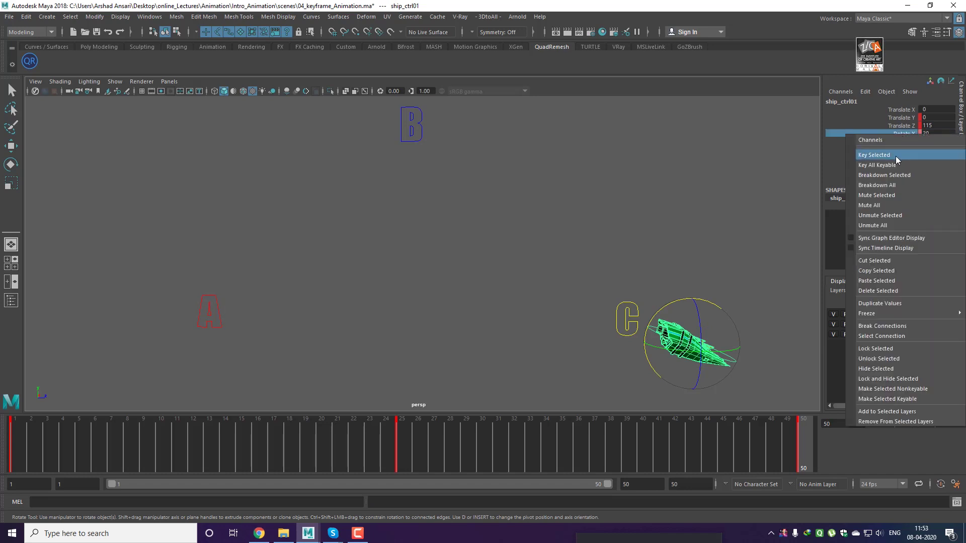
pyautogui.click(896, 156)
pyautogui.press('w')
pyautogui.click(732, 255)
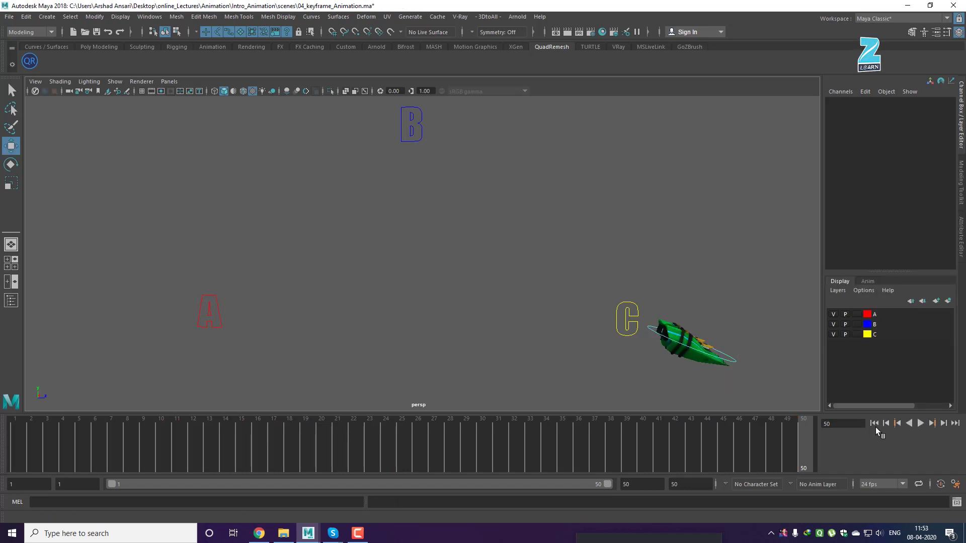
# Play the animation from frame 1 to review the ship's tilt along the path, stop it and return to the start
pyautogui.click(875, 423)
pyautogui.click(923, 424)
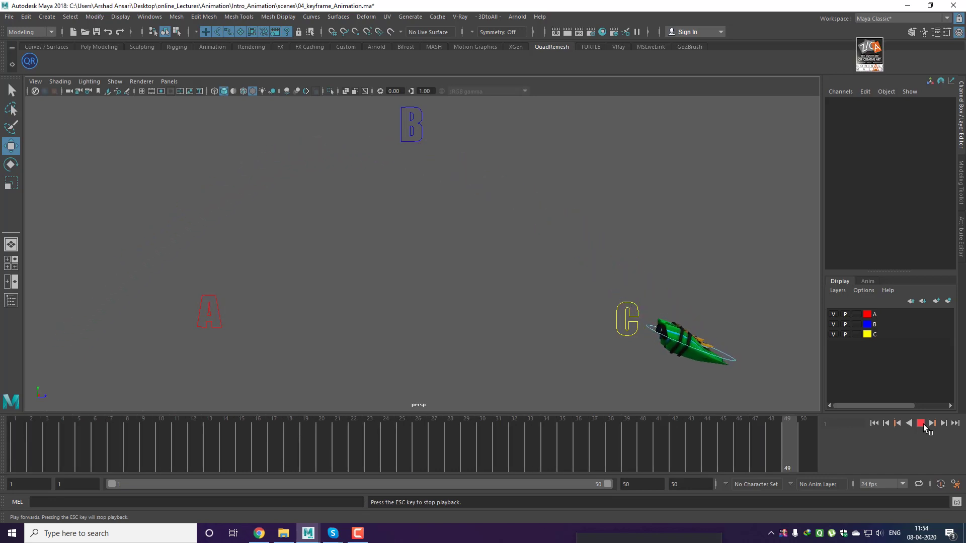
pyautogui.click(920, 424)
pyautogui.click(875, 423)
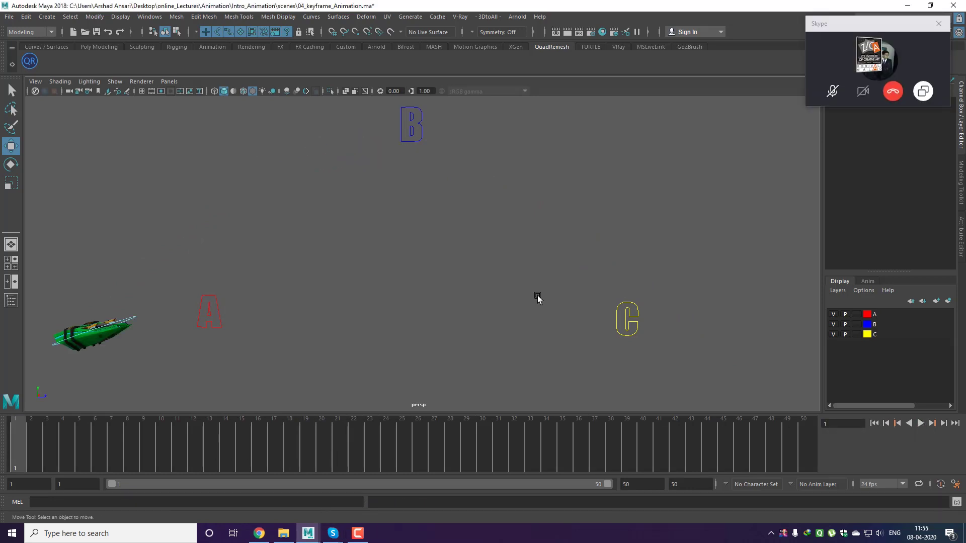
# Move the Skype call window out of the way and reopen 04_keyframe_Animation.ma without saving the changes
pyautogui.moveTo(842, 27); pyautogui.dragTo(602, 541)
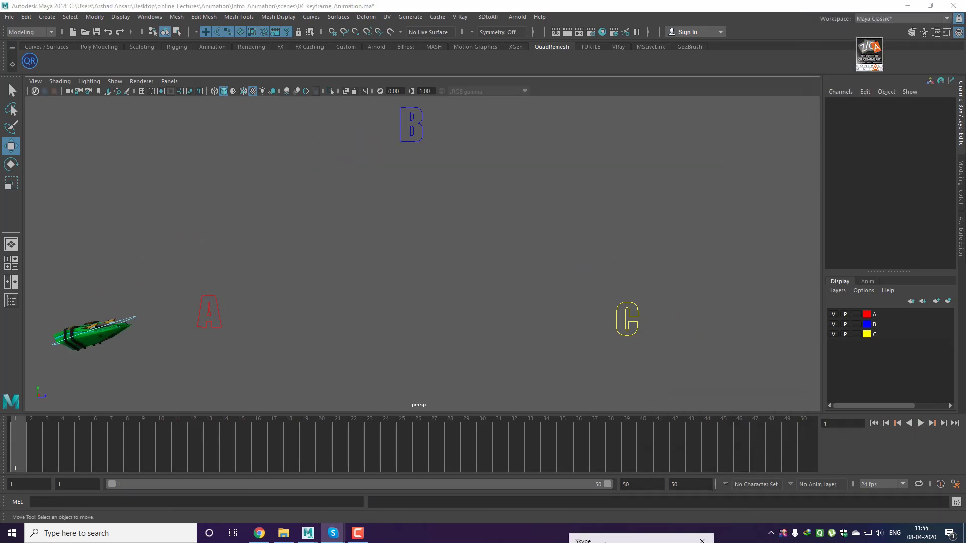
pyautogui.click(9, 16)
pyautogui.click(11, 40)
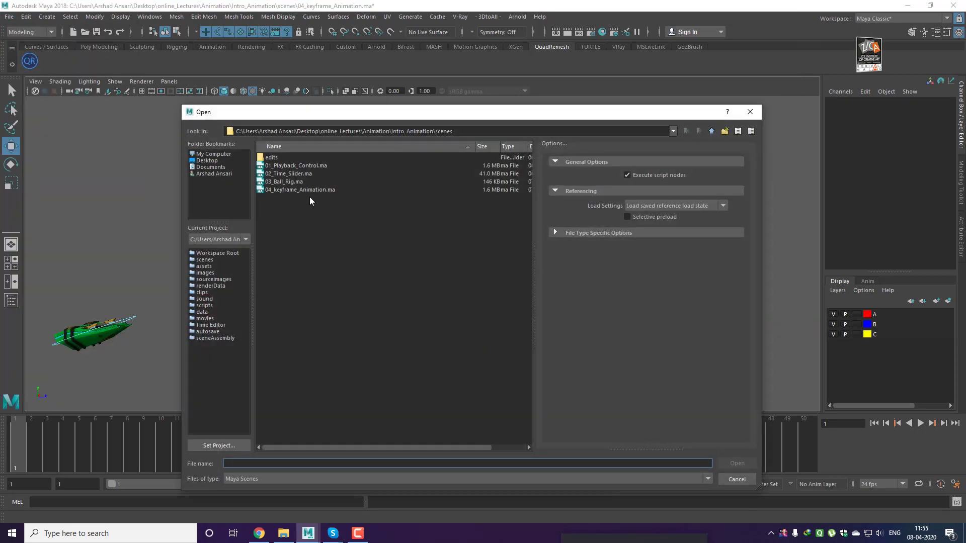
pyautogui.click(292, 190)
pyautogui.click(742, 466)
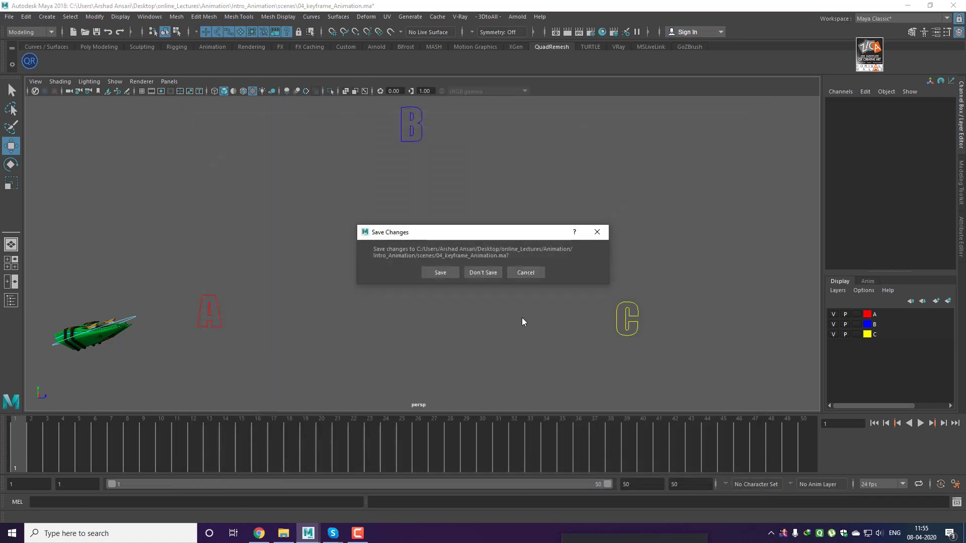
pyautogui.click(470, 272)
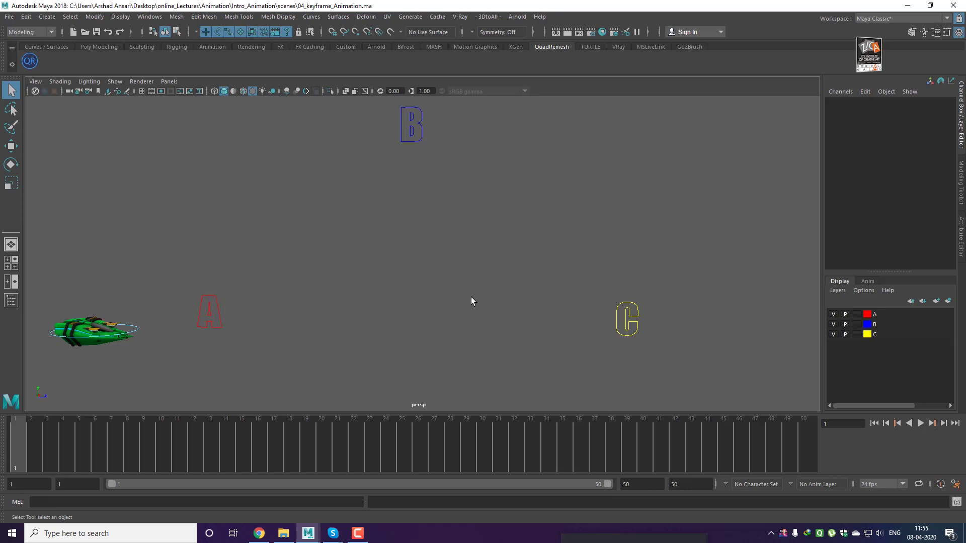
# At frame 1, key the ship control's Translate Y, Translate Z and Rotate X channels together, then deselect the control
pyautogui.press('super+plus')
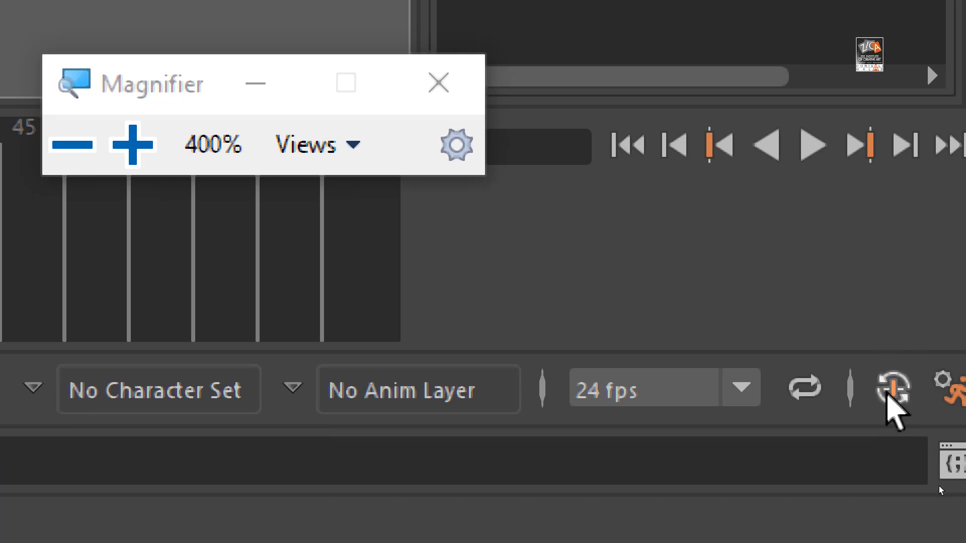
pyautogui.click(436, 85)
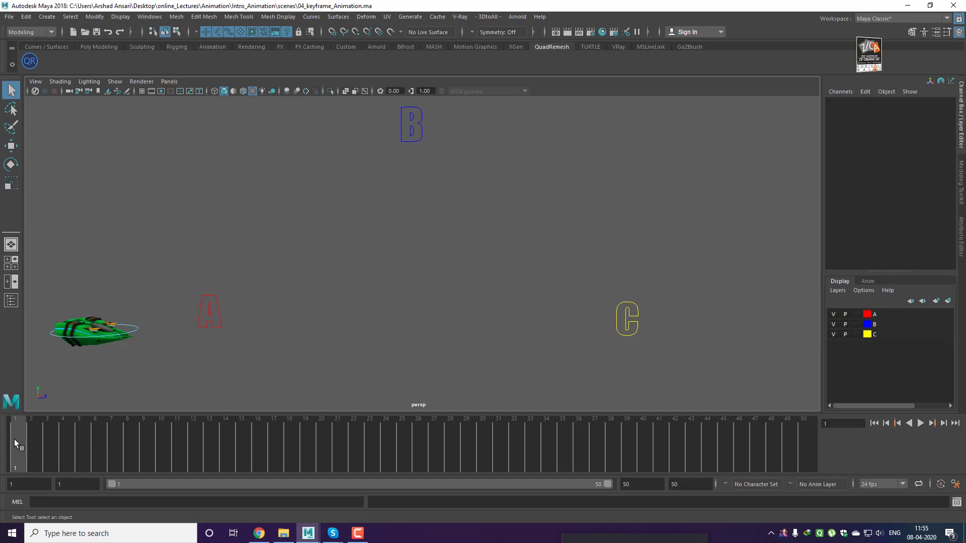
pyautogui.click(139, 331)
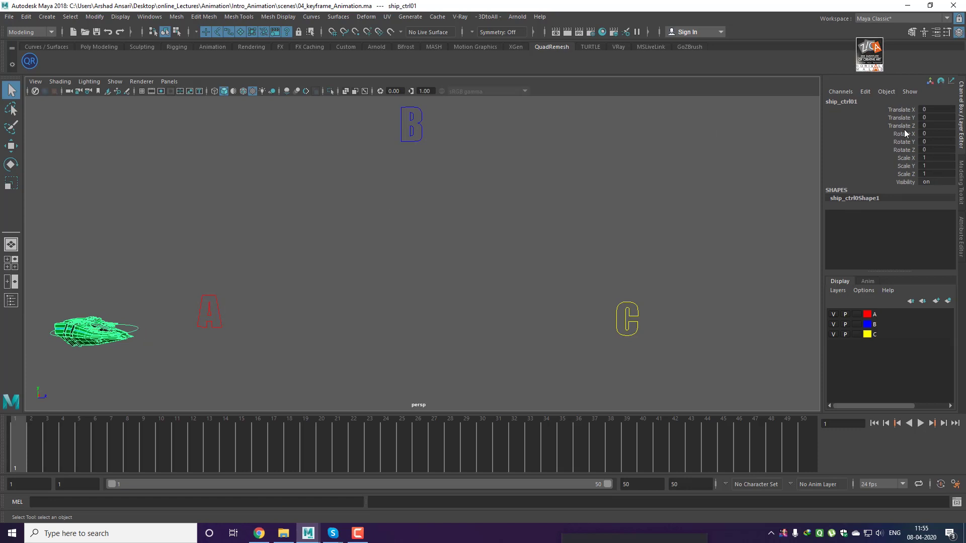
pyautogui.press('w')
pyautogui.click(899, 117)
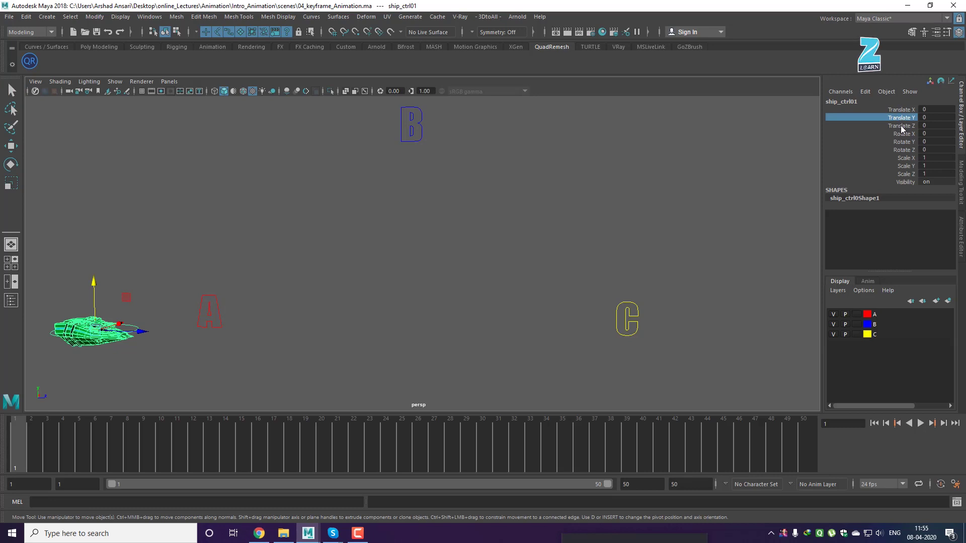
pyautogui.keyDown('shift'); pyautogui.click(900, 125); pyautogui.keyUp('shift')
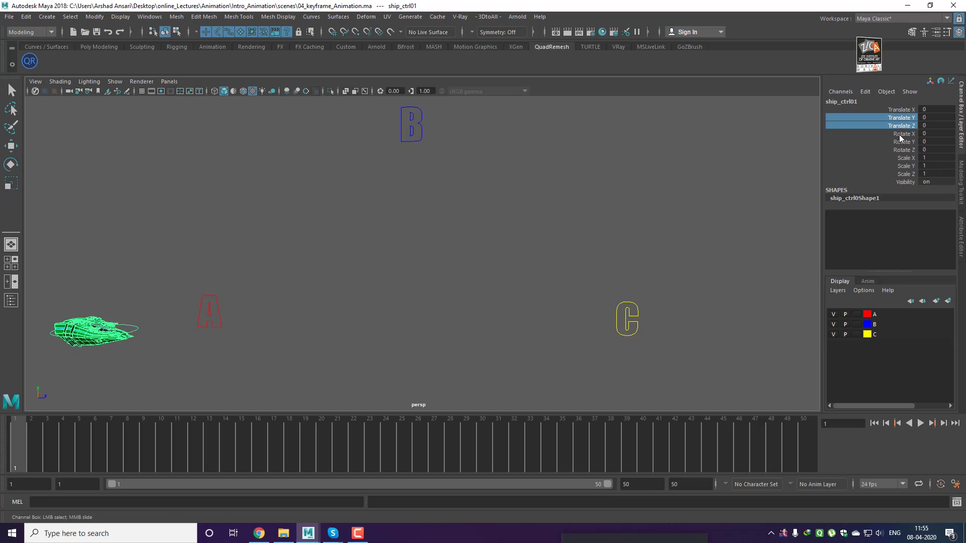
pyautogui.keyDown('shift'); pyautogui.click(898, 133); pyautogui.keyUp('shift')
pyautogui.rightClick(899, 135)
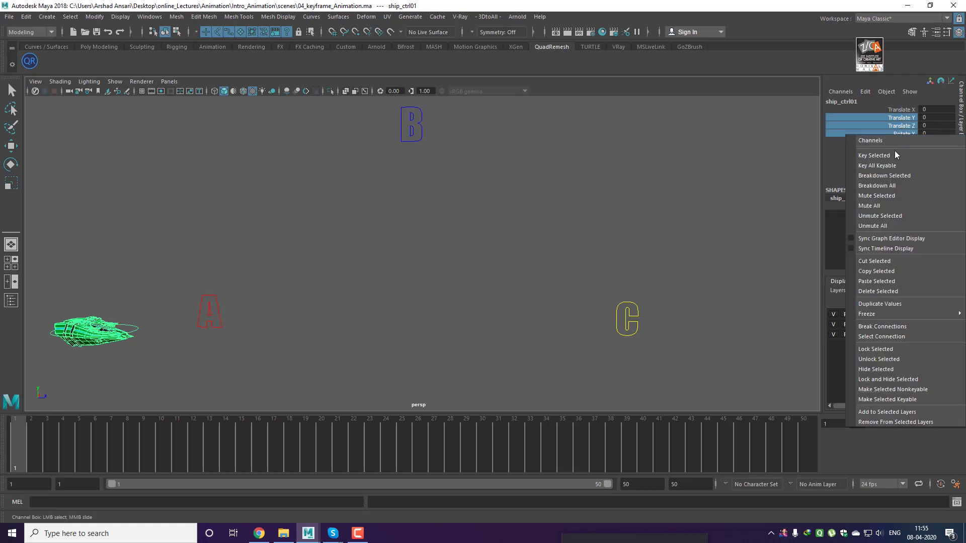
pyautogui.click(894, 153)
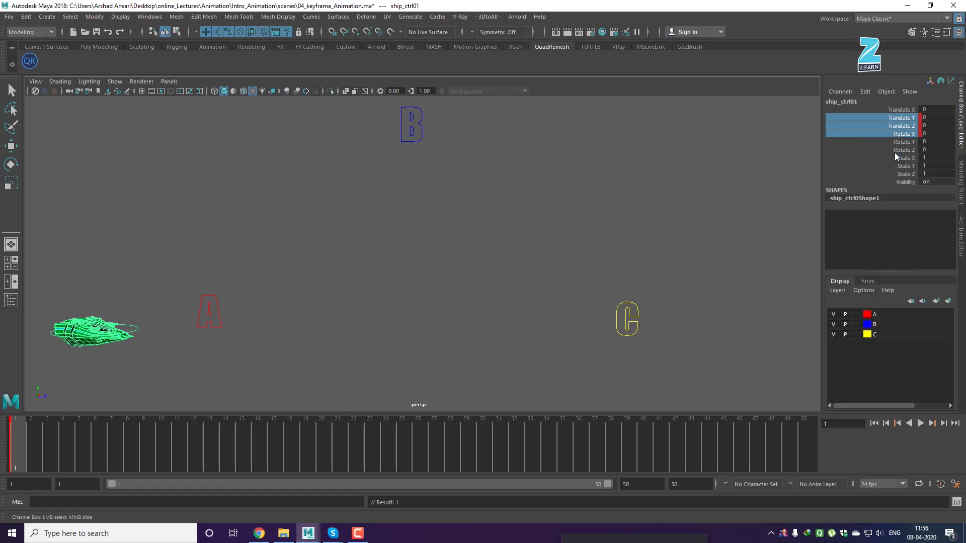
pyautogui.click(189, 376)
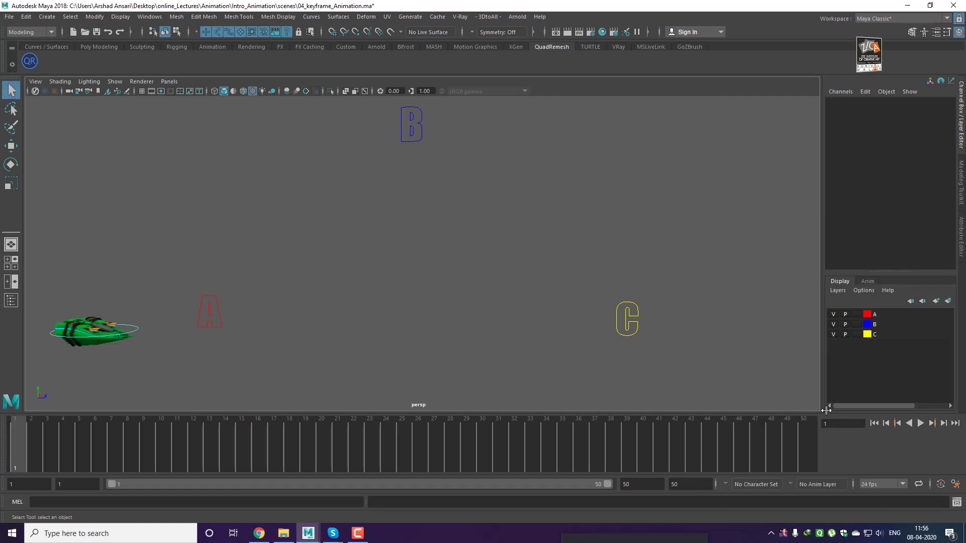
# Go to frame 50, select the ship control for moving and turn on automatic keyframing
pyautogui.click(806, 439)
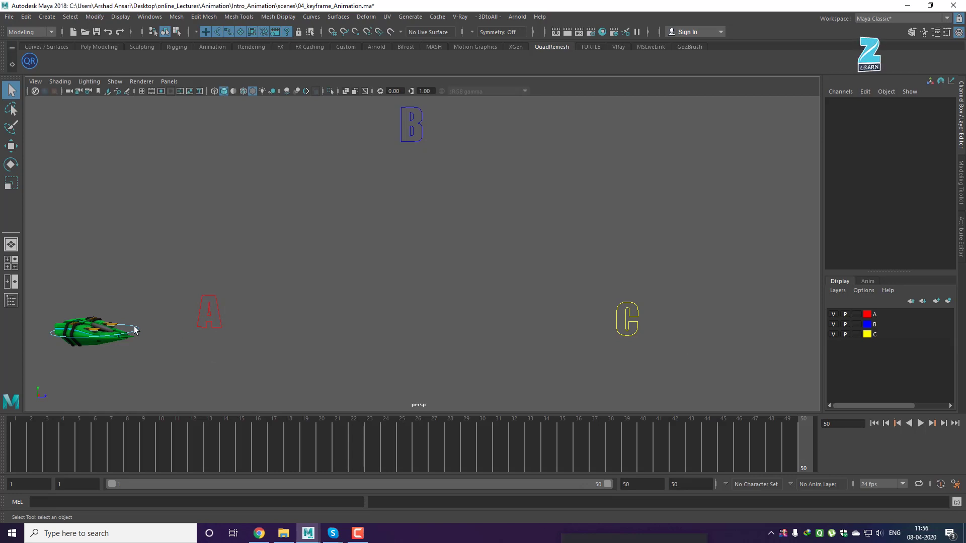
pyautogui.click(100, 328)
pyautogui.press('w')
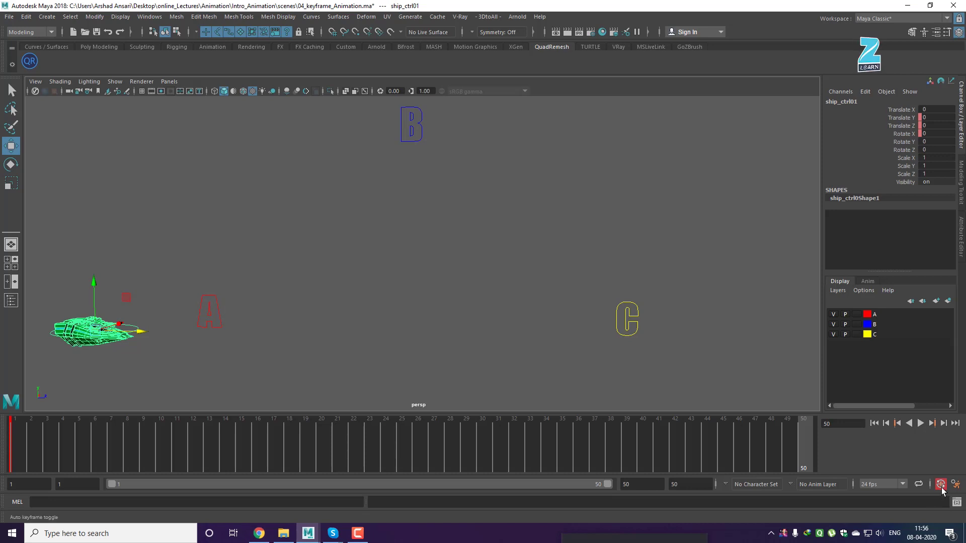
pyautogui.press('super+plus')
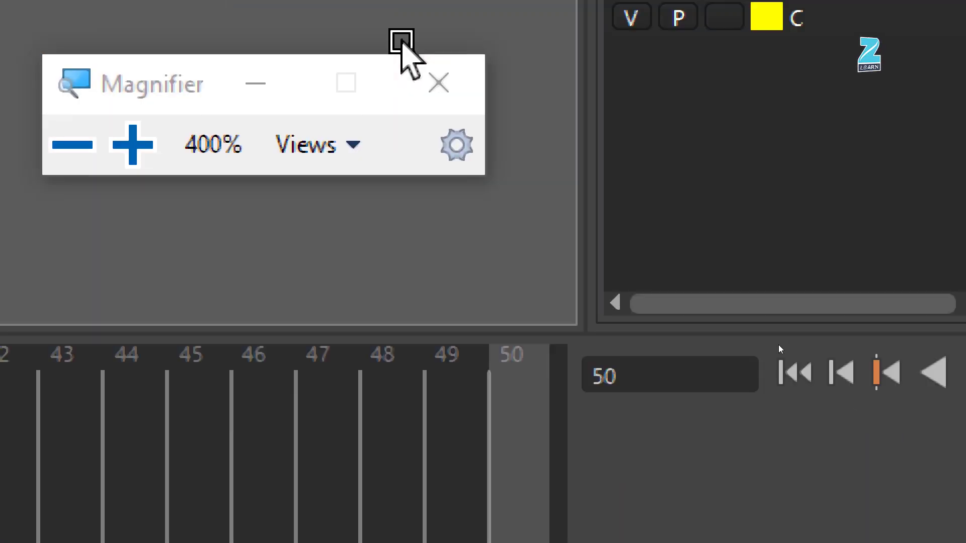
pyautogui.click(441, 84)
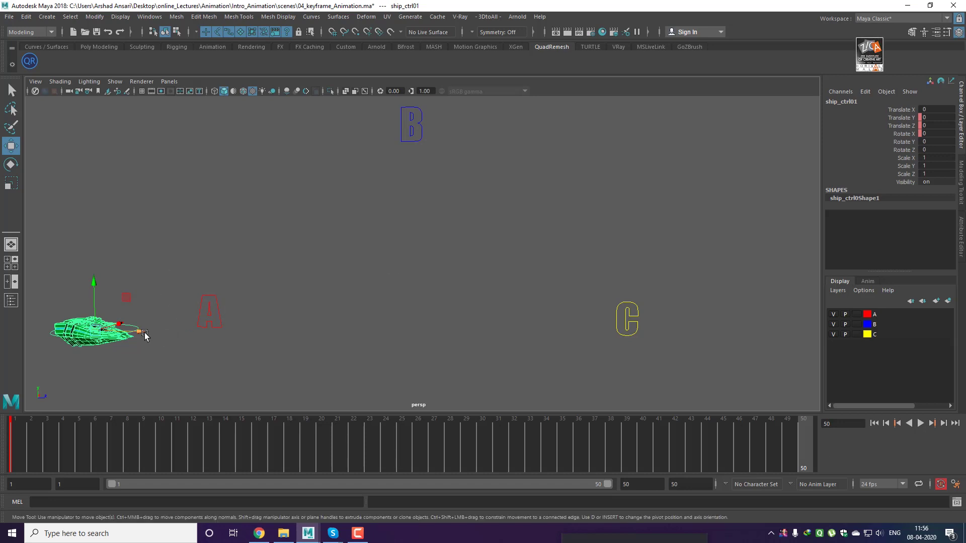
# Move the ship control along Z past C at frame 50, set Translate Z to 115 and deselect it
pyautogui.moveTo(146, 332); pyautogui.dragTo(744, 350)
pyautogui.press('s')
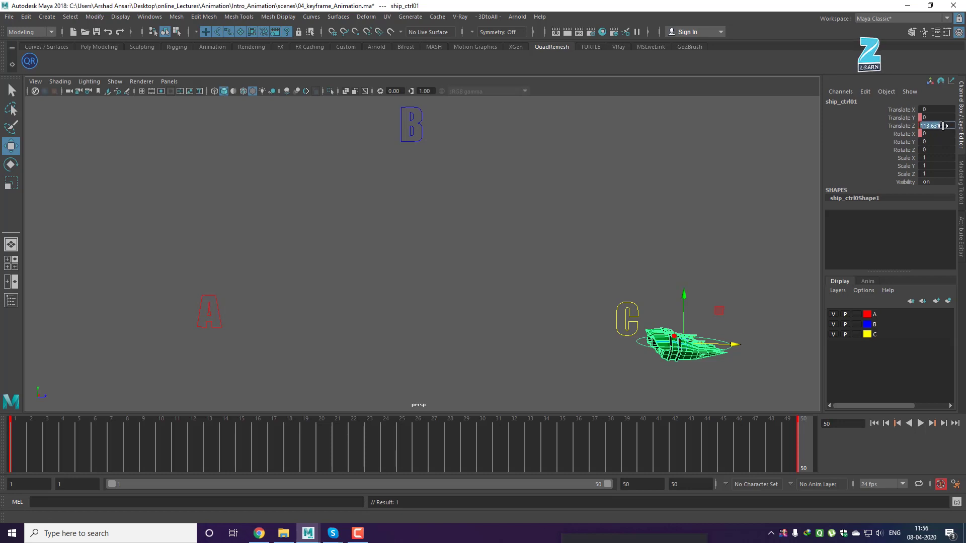
pyautogui.press('Return')
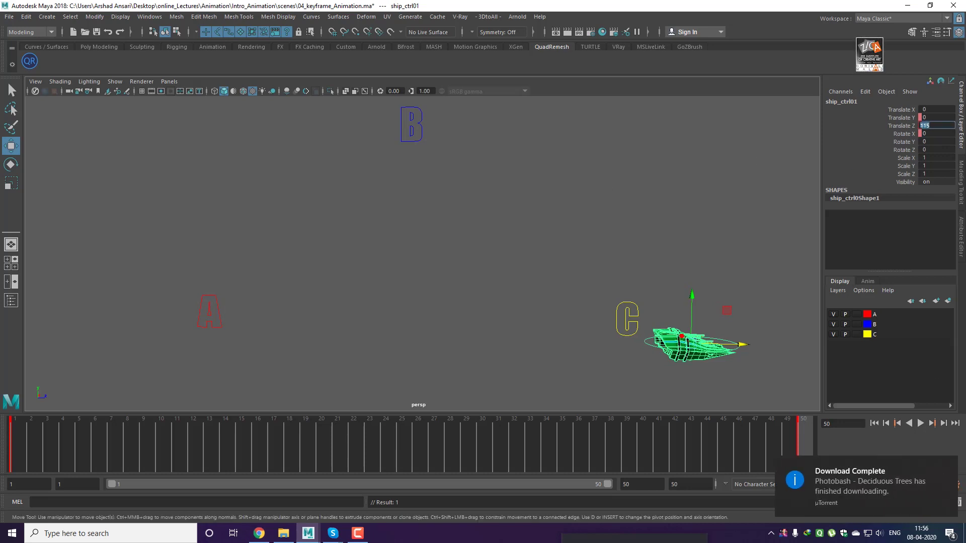
pyautogui.click(948, 464)
pyautogui.click(722, 252)
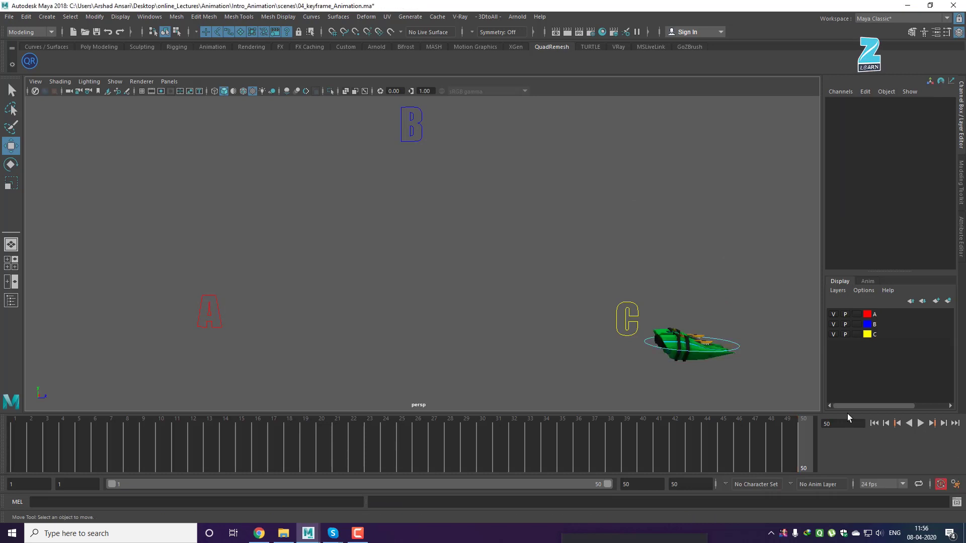
# Reselect the ship control, play the automatically keyed movement from A to C and return to frame 1
pyautogui.click(735, 340)
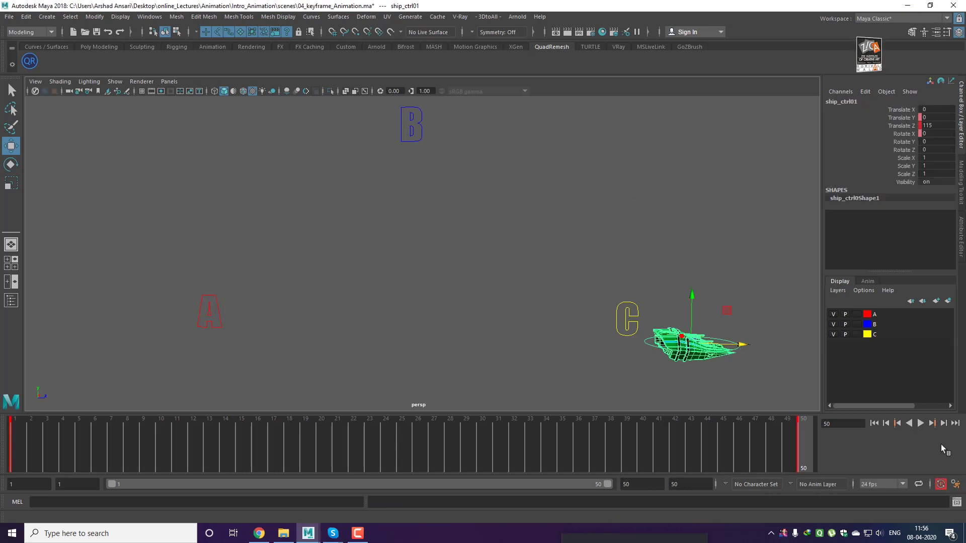
pyautogui.click(874, 423)
pyautogui.click(919, 424)
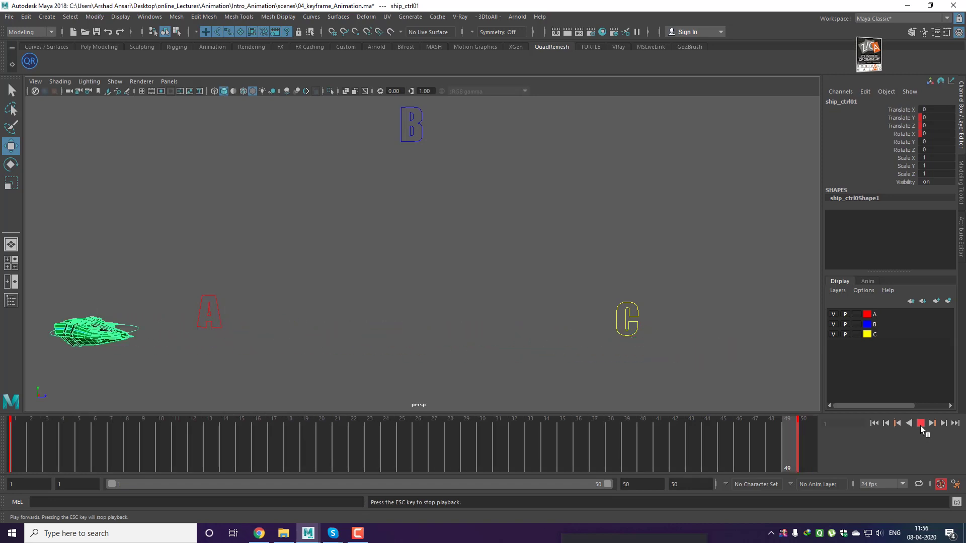
pyautogui.click(920, 424)
pyautogui.click(874, 424)
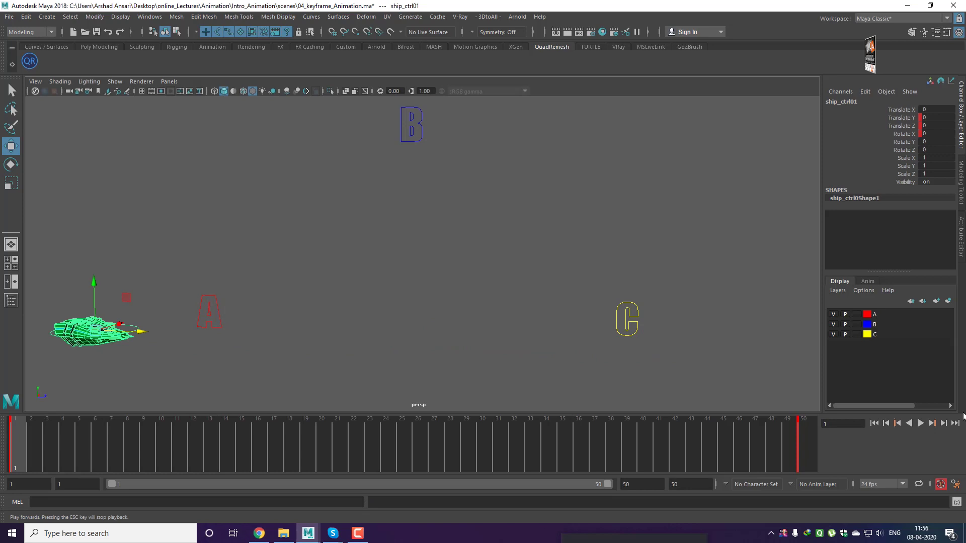
# At frame 25, raise the ship control beside B to a Translate Y of about 35.6 and keyframe it
pyautogui.click(400, 446)
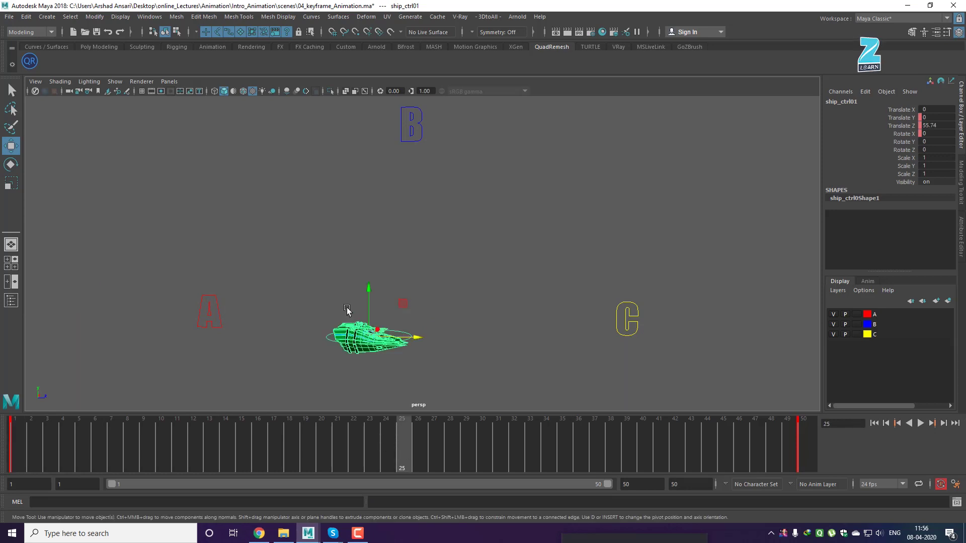
pyautogui.moveTo(370, 292); pyautogui.dragTo(401, 103)
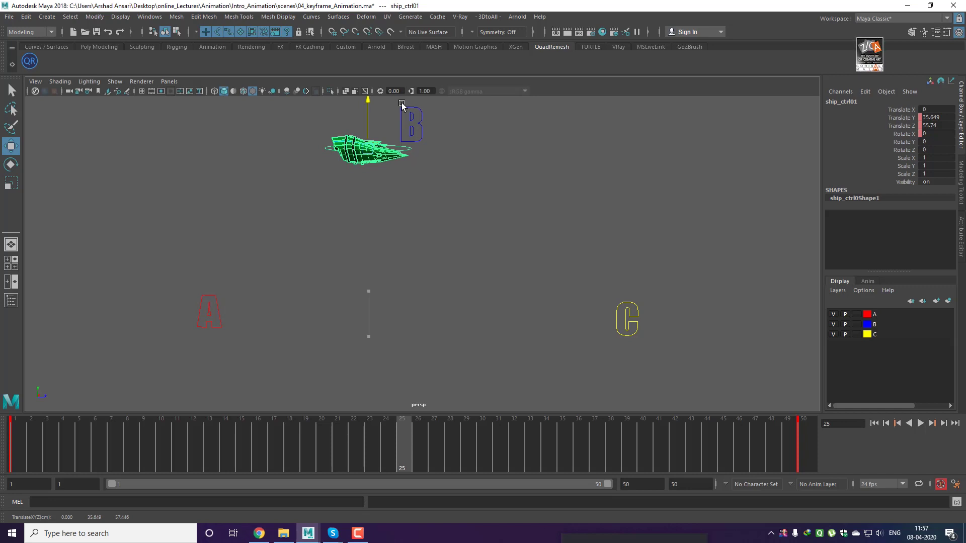
pyautogui.moveTo(401, 103); pyautogui.dragTo(401, 102)
pyautogui.press('s')
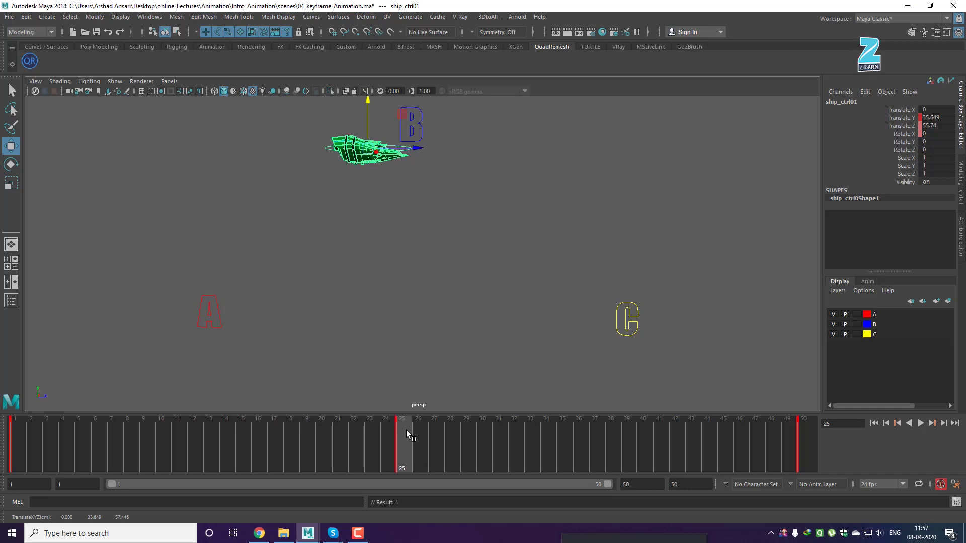
# Play the animation from frame 1 to check the rise toward B and stop near the end of the range
pyautogui.click(874, 424)
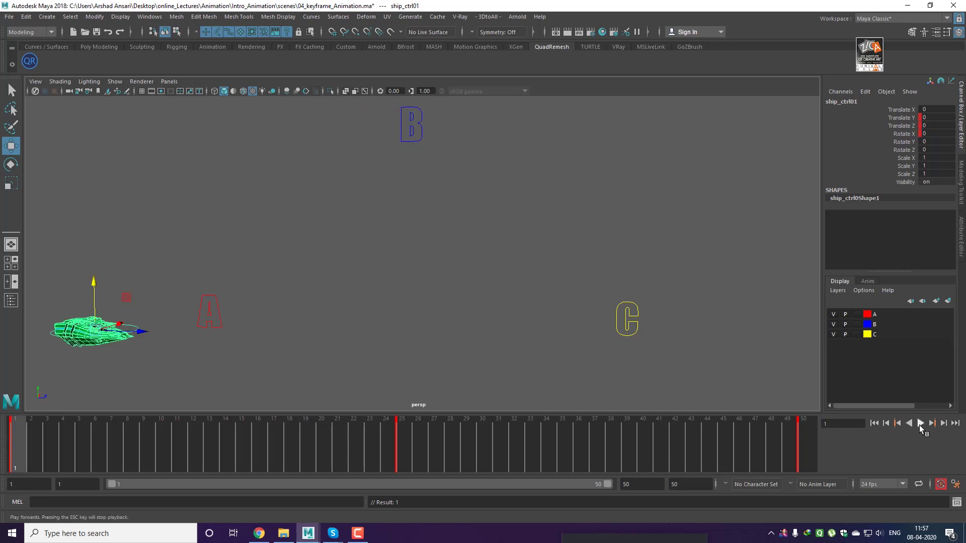
pyautogui.click(920, 425)
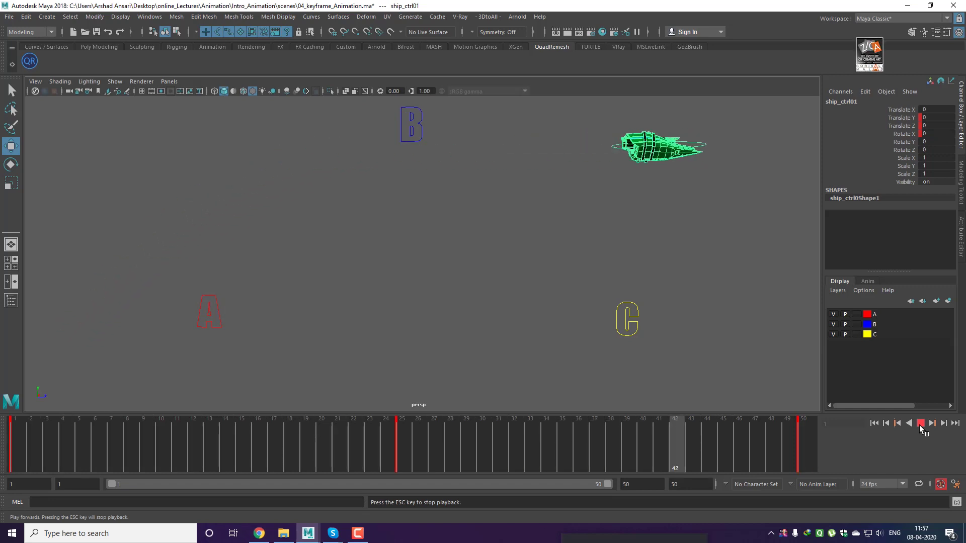
pyautogui.click(920, 425)
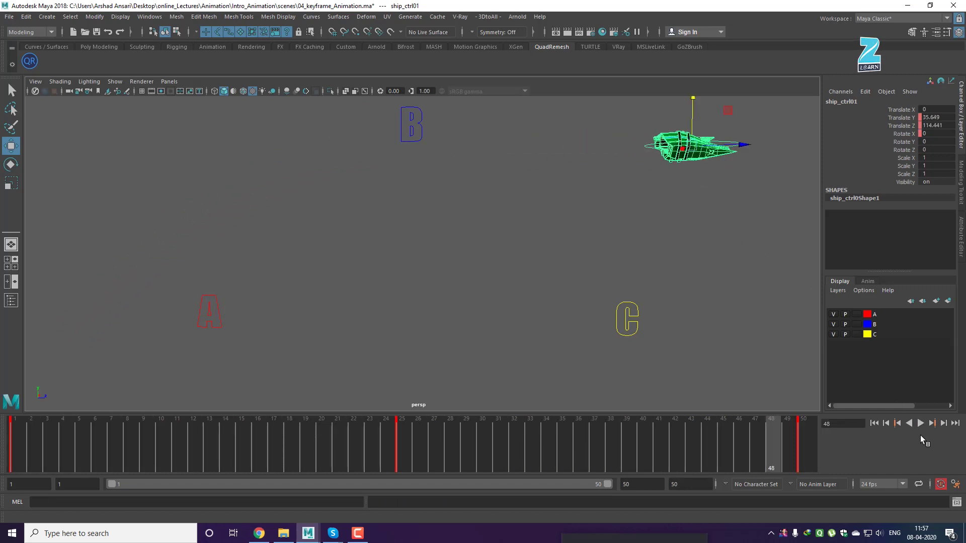
# At frame 50, lower the ship control beside C and set its Translate Y to 0
pyautogui.click(953, 425)
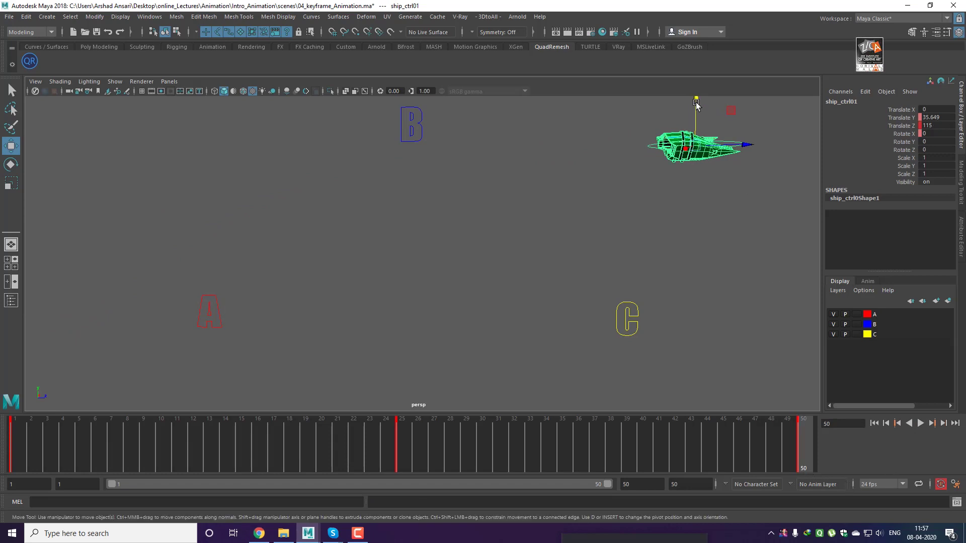
pyautogui.moveTo(696, 104); pyautogui.dragTo(707, 310)
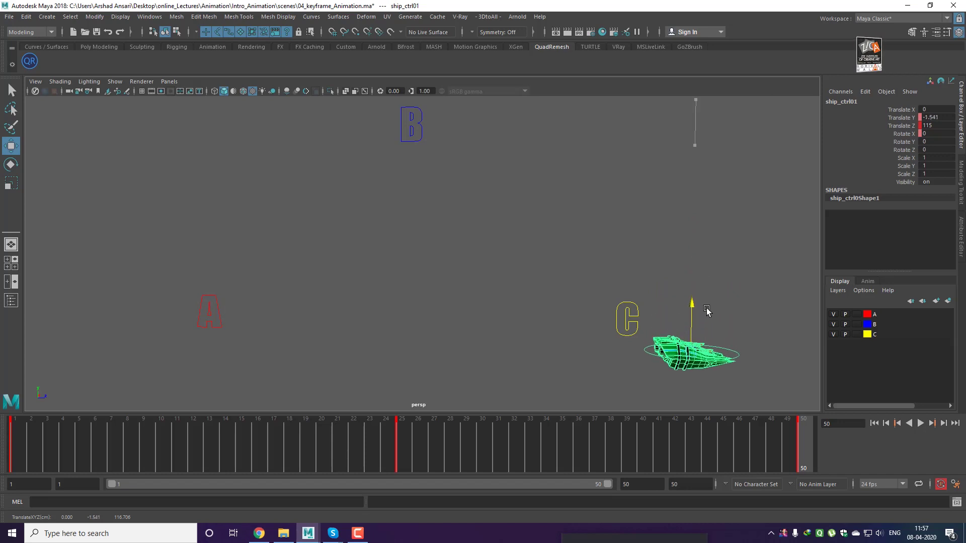
pyautogui.hotkey('shift', 'w')
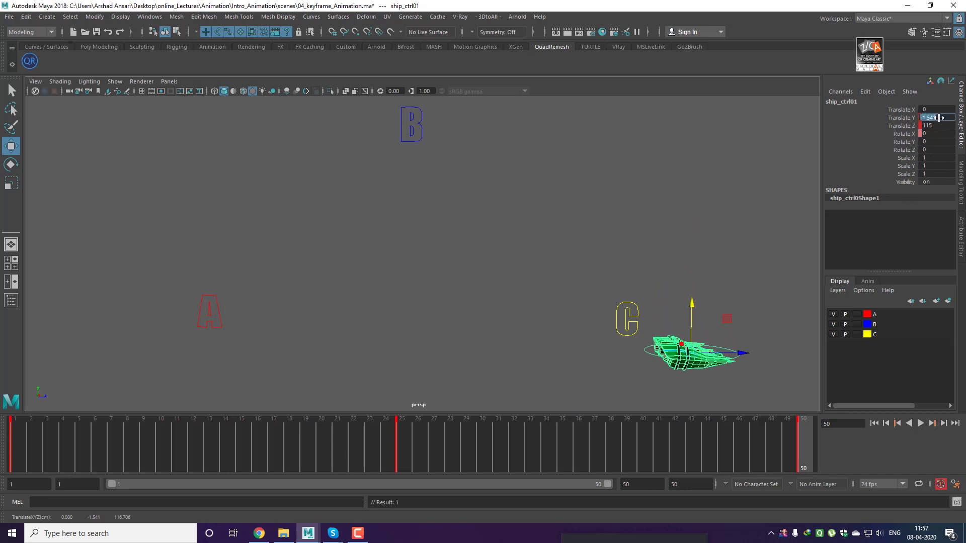
pyautogui.press('Return')
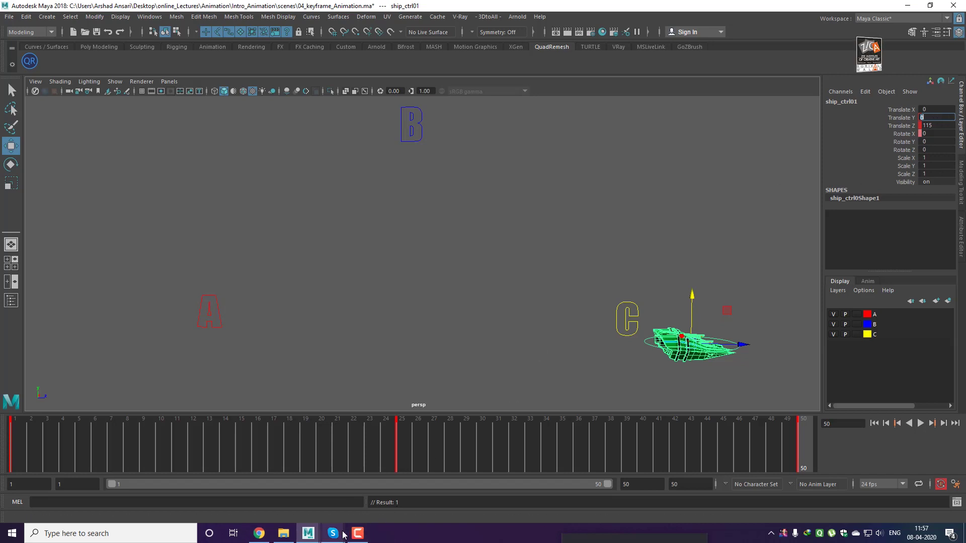
# Switch to Skype, look through the list of call participants and return to Maya with the call window moved aside
pyautogui.moveTo(341, 536)
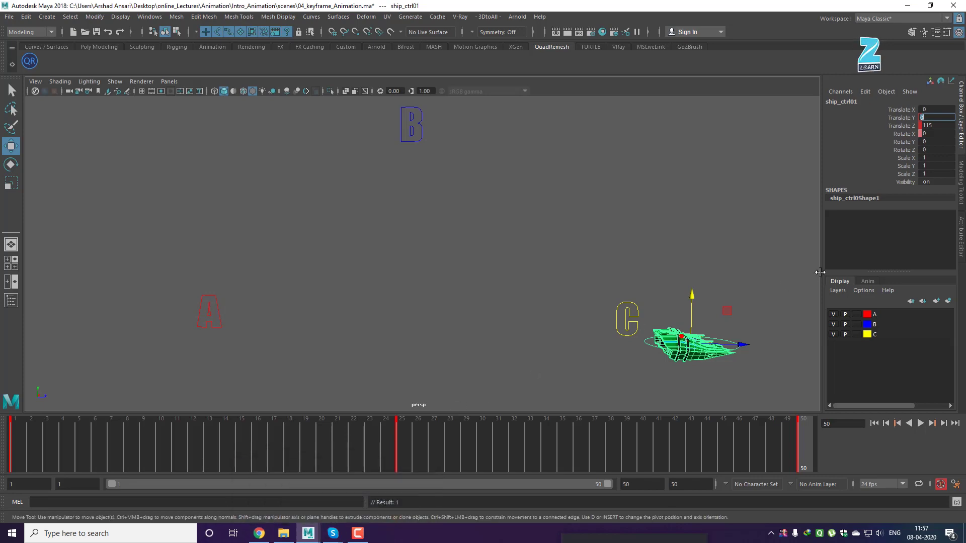
pyautogui.click(299, 503)
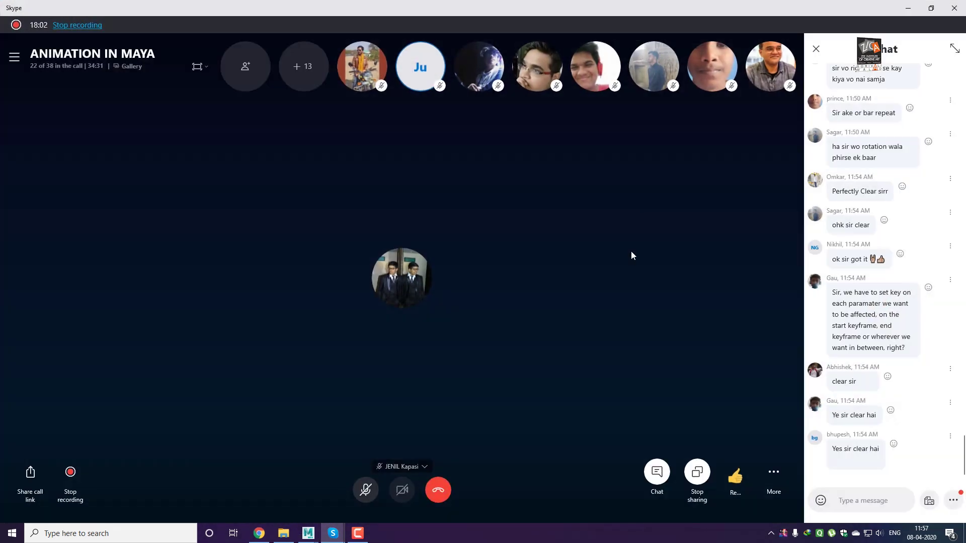
pyautogui.click(313, 80)
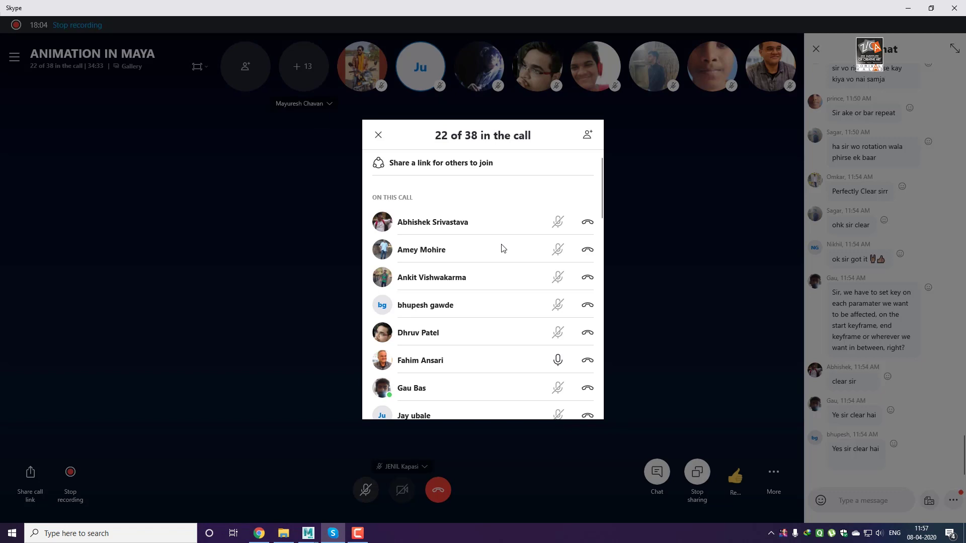
pyautogui.scroll(-8, 501, 248)
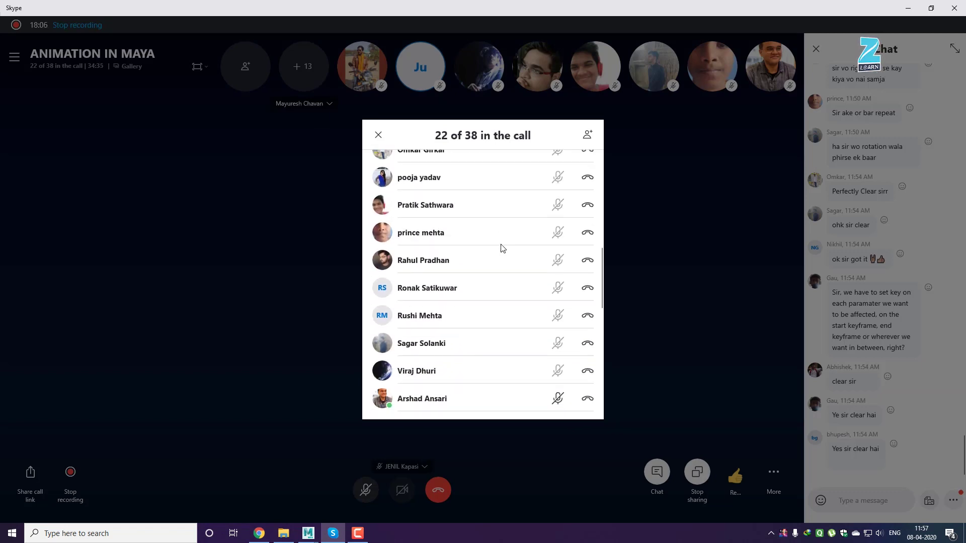
pyautogui.scroll(-3, 502, 248)
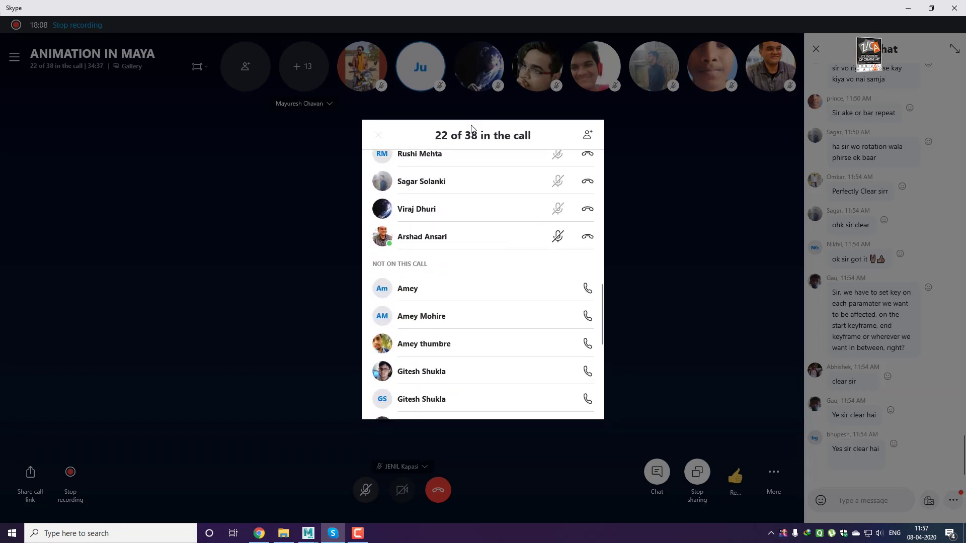
pyautogui.click(472, 108)
pyautogui.click(908, 8)
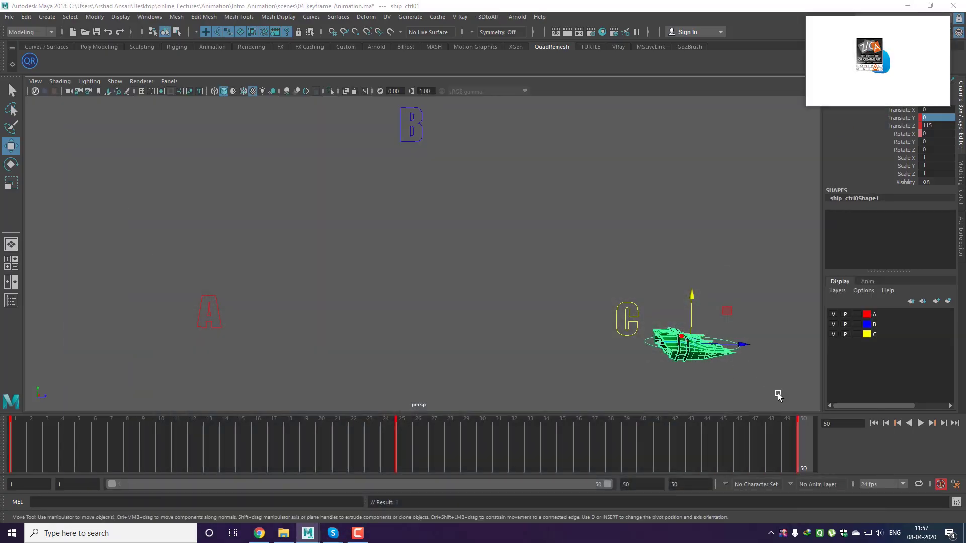
pyautogui.moveTo(868, 22); pyautogui.dragTo(648, 542)
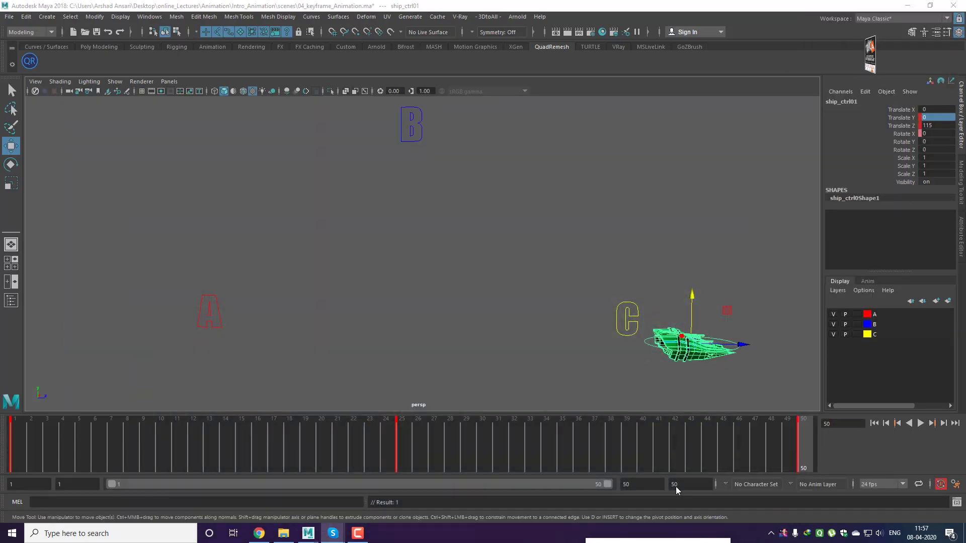
# Undo the Translate Y entry and the lowering of the ship control at frame 50
pyautogui.click(770, 379)
pyautogui.hotkey('ctrl', 'z')
pyautogui.hotkey('ctrl', 'z')
pyautogui.hotkey('ctrl', 'z')
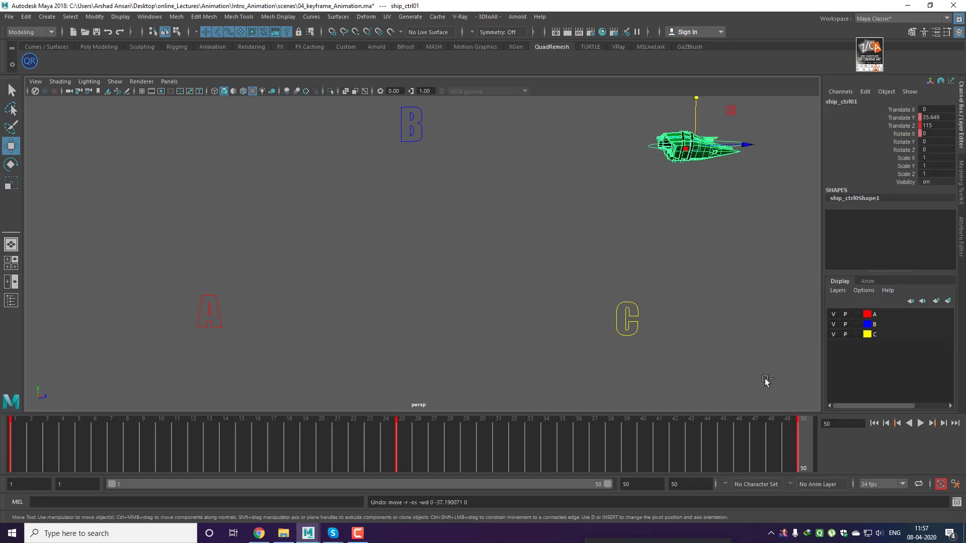
# Lower the ship control again beside C at frame 50 and enter 0 for its Translate Y
pyautogui.click(937, 117)
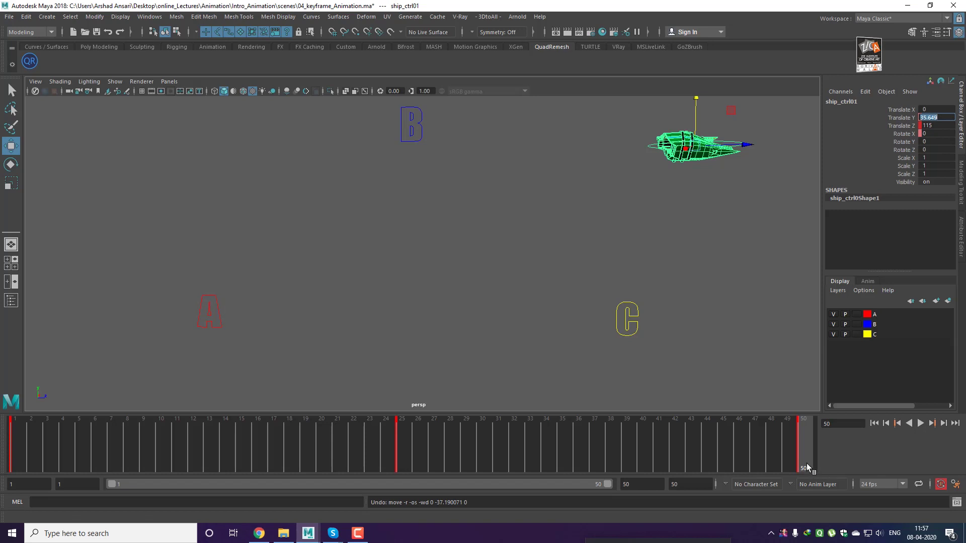
pyautogui.moveTo(696, 101); pyautogui.dragTo(699, 325)
pyautogui.click(943, 115)
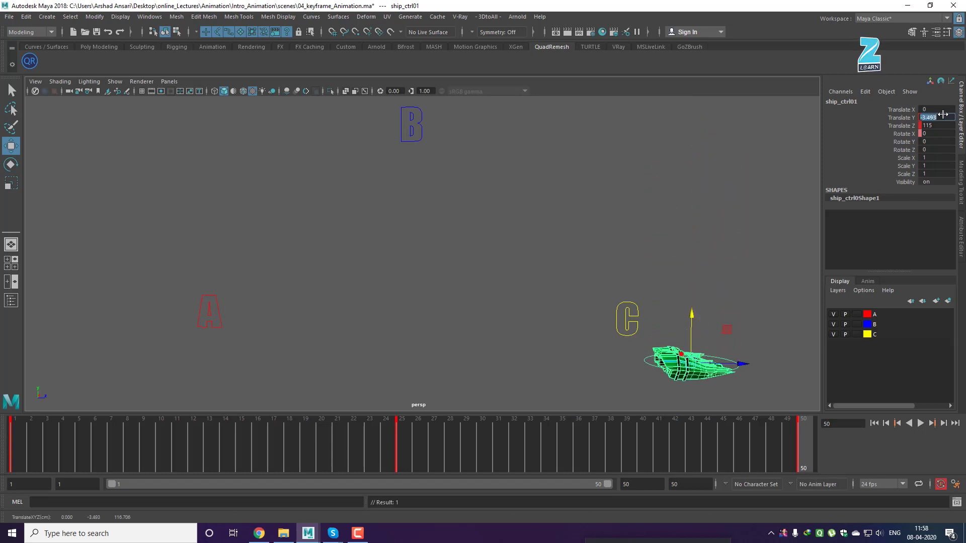
pyautogui.write('0')
pyautogui.press('Return')
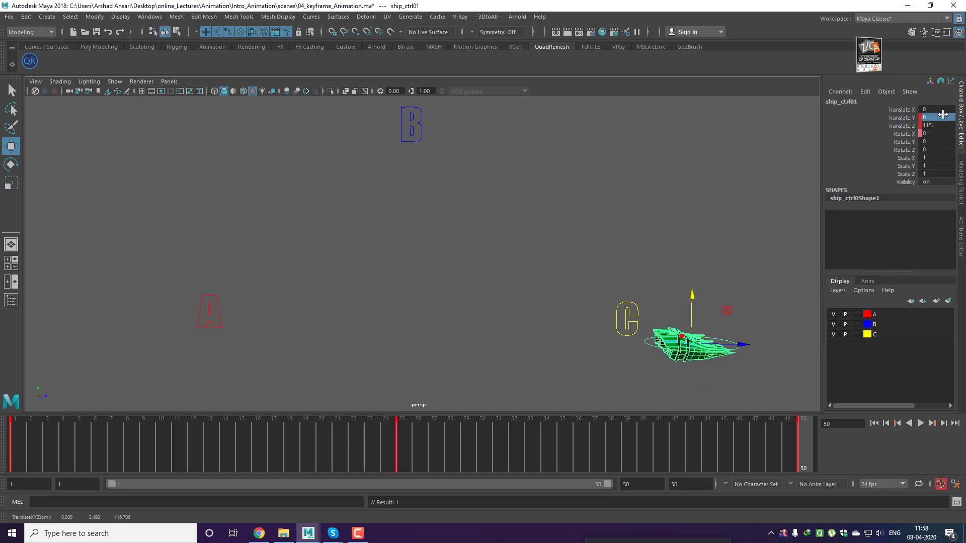
# Play the animation from frame 1 to check the path over B down to C, stop it and deselect the ship
pyautogui.click(875, 424)
pyautogui.click(921, 425)
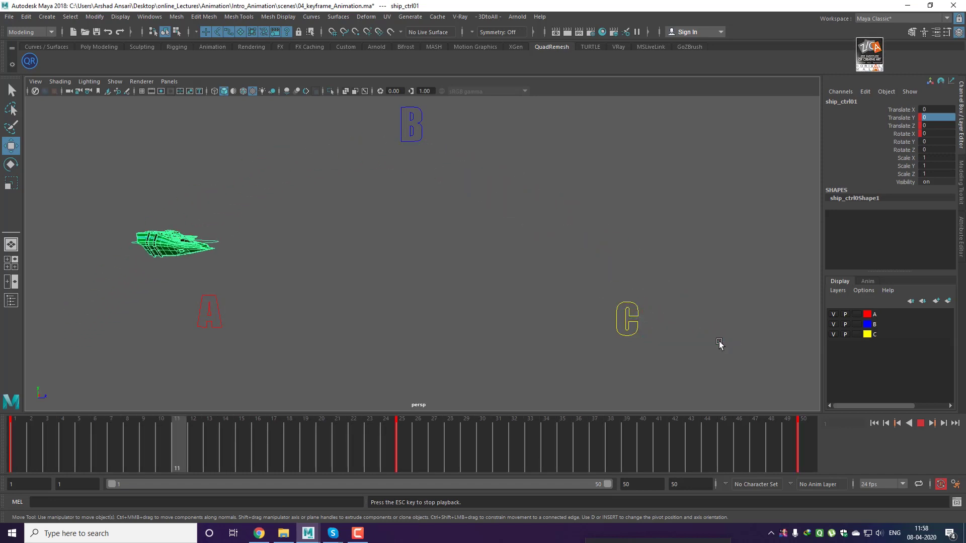
pyautogui.click(921, 424)
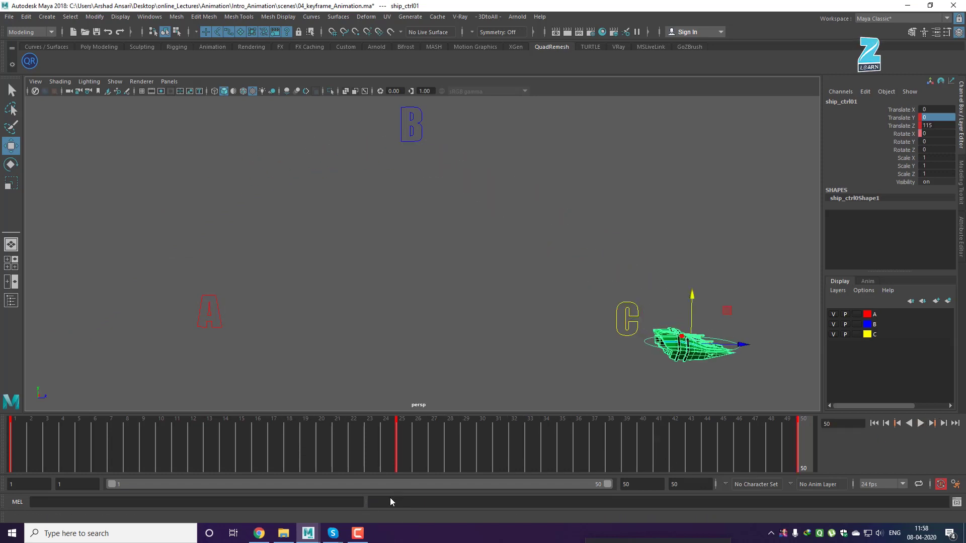
pyautogui.click(604, 274)
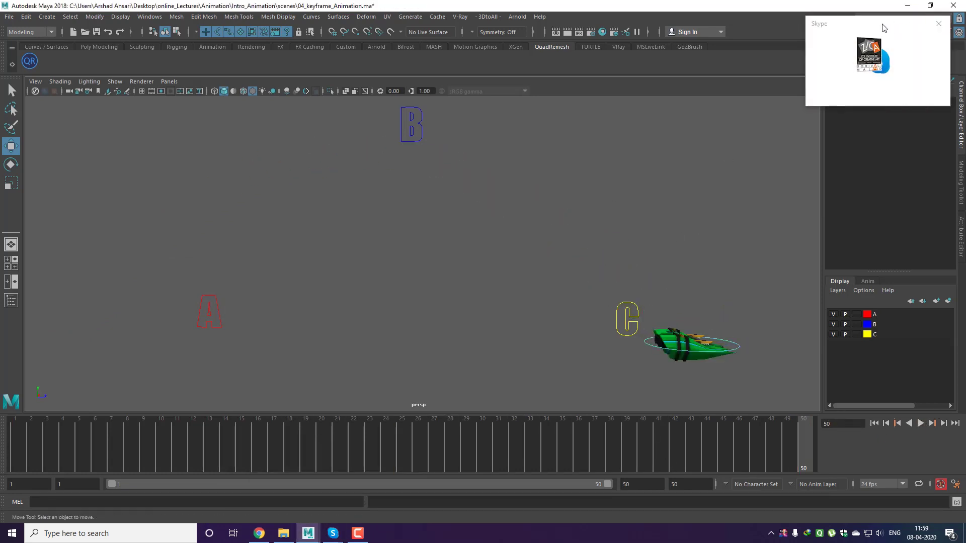
pyautogui.moveTo(883, 27); pyautogui.dragTo(701, 523)
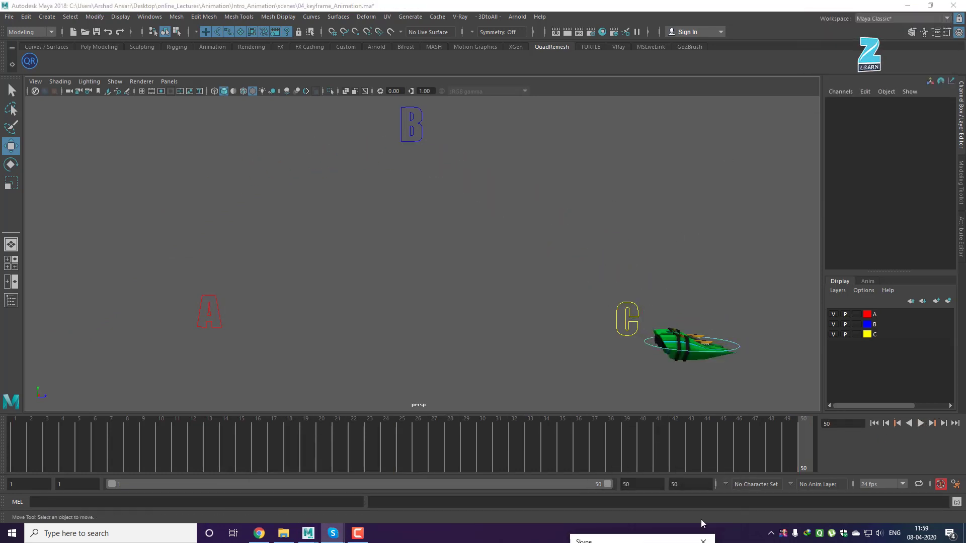
# Reopen the scene 04_keyframe_Animation.ma without saving the current changes
pyautogui.click(9, 16)
pyautogui.click(23, 30)
pyautogui.click(289, 190)
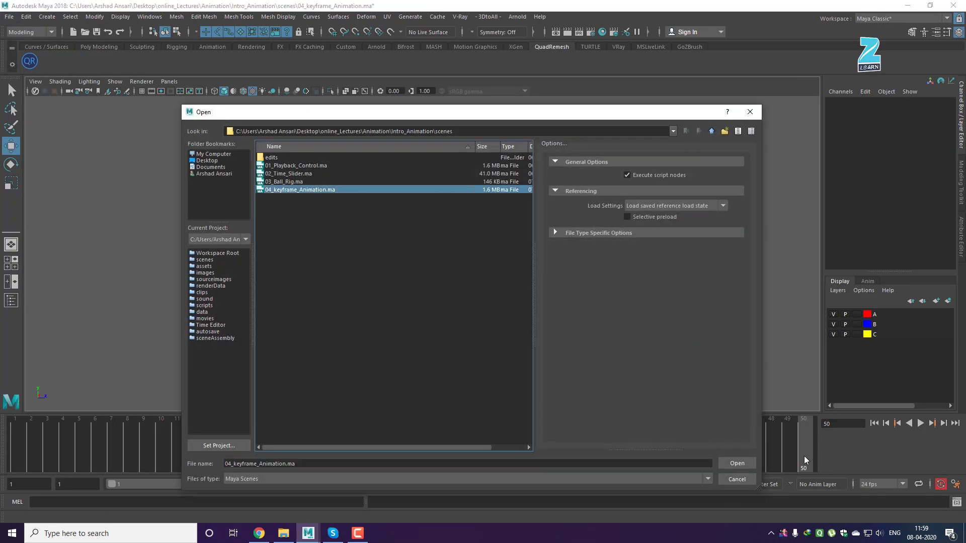
pyautogui.click(753, 464)
pyautogui.click(485, 274)
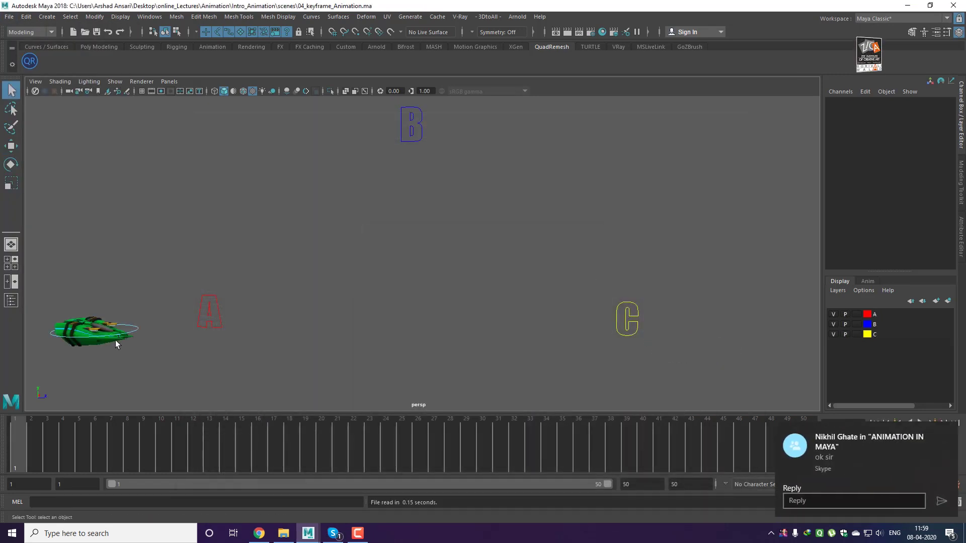
pyautogui.click(948, 431)
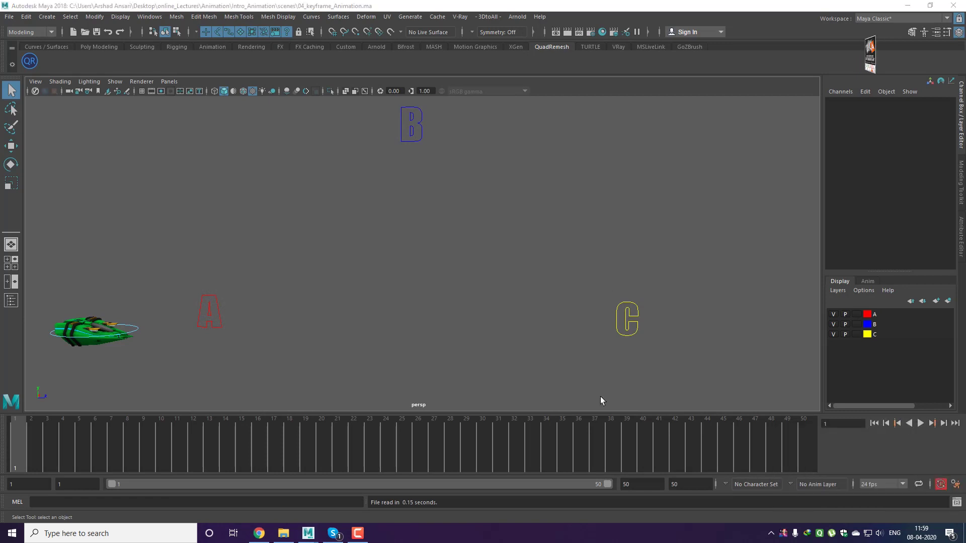
# Select the ship control beside A and keyframe only its Translate Z channel at frame 1
pyautogui.click(136, 330)
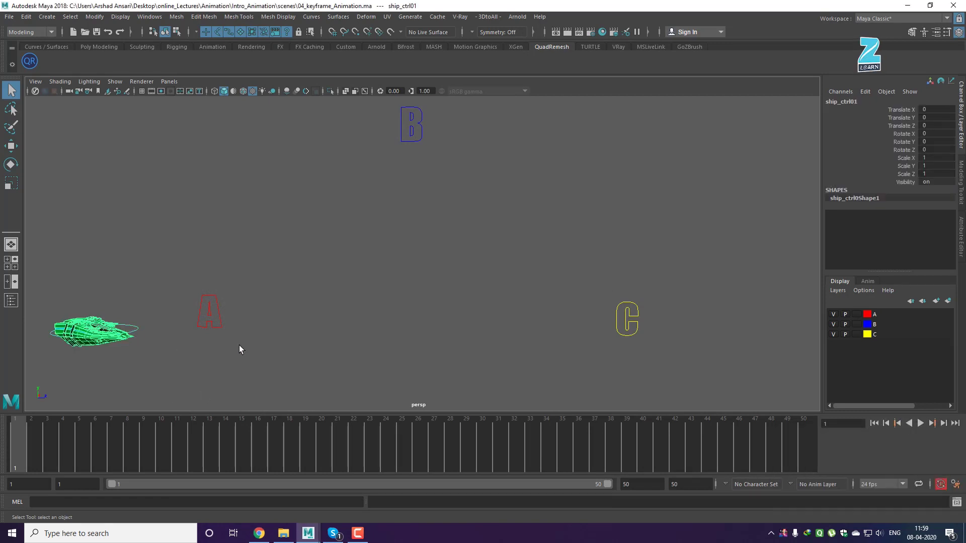
pyautogui.click(899, 125)
pyautogui.press('w')
pyautogui.rightClick(899, 125)
pyautogui.click(889, 142)
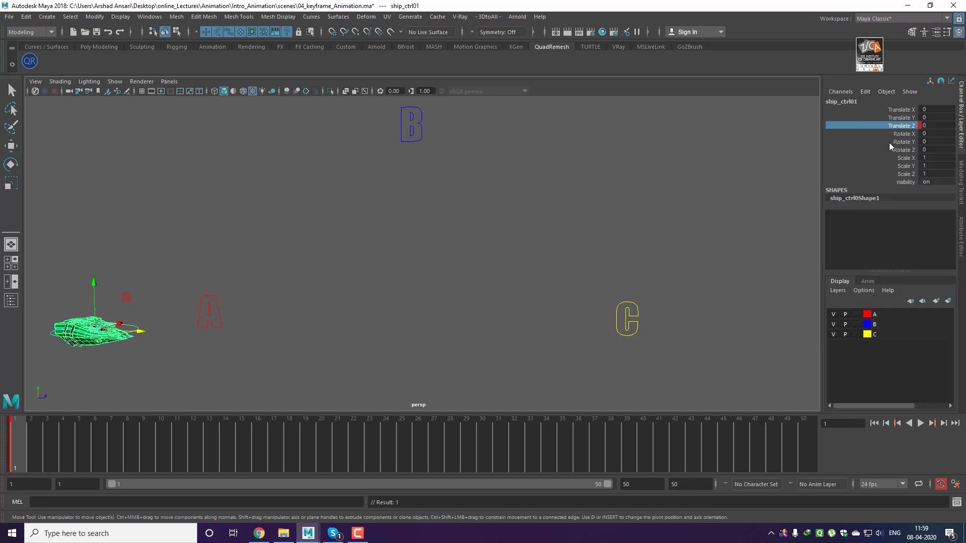
# At frame 50, move the ship control past C to a Translate Z of about 119.8 and play the automatically keyed movement
pyautogui.click(810, 453)
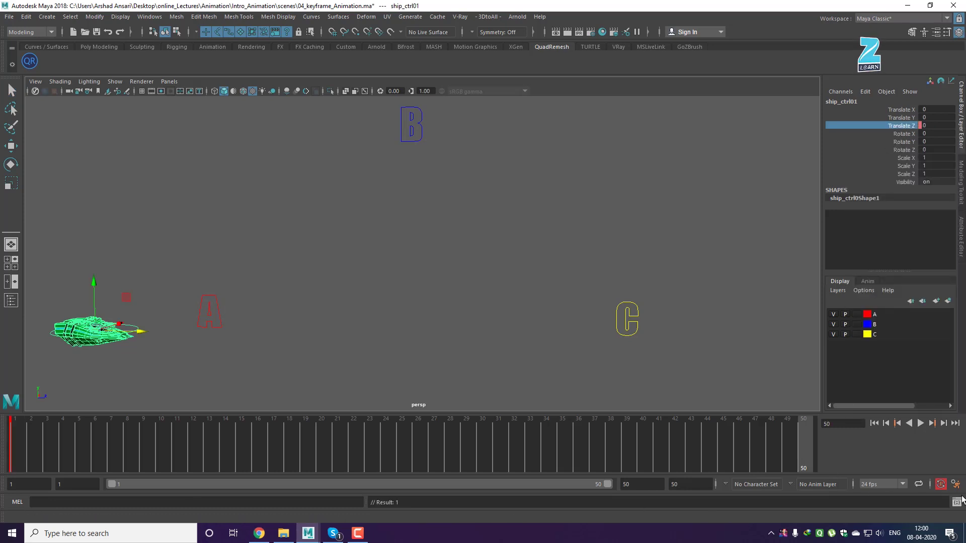
pyautogui.moveTo(144, 332); pyautogui.dragTo(780, 356)
pyautogui.press('s')
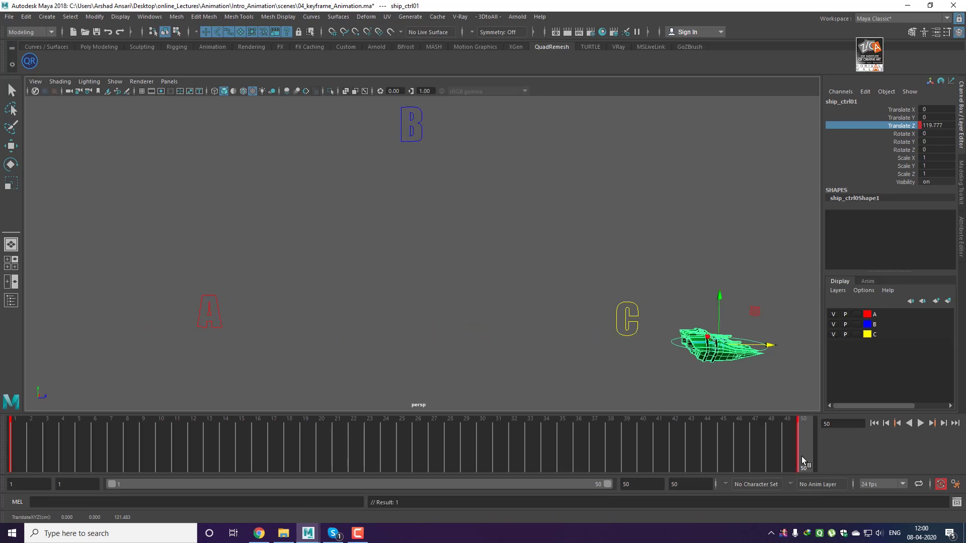
pyautogui.hotkey('alt', 'v')
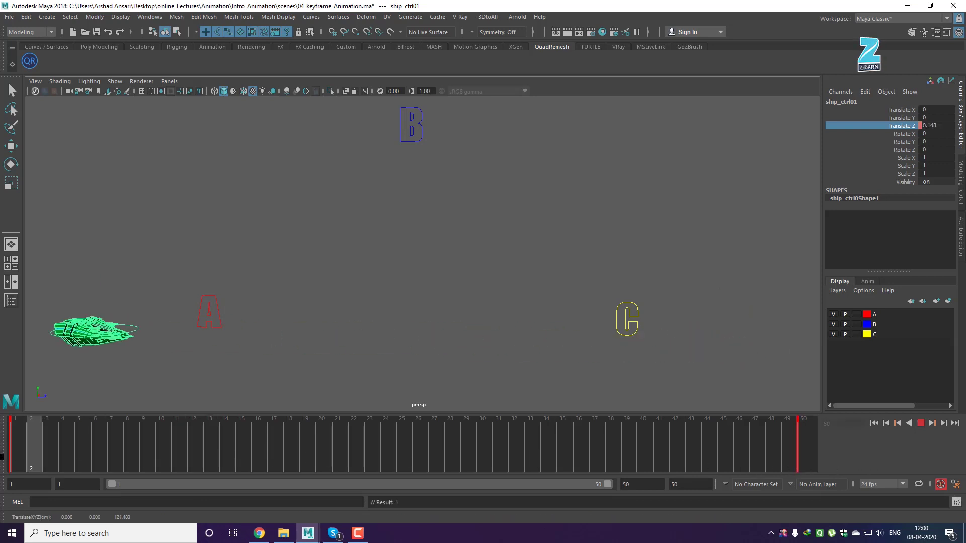
# At frame 25, raise the ship control beside B to a Translate Y of about 34.1 and play the animation from frame 1
pyautogui.moveTo(65, 449)
pyautogui.mouseDown()
pyautogui.moveTo(414, 452)
pyautogui.moveTo(400, 454)
pyautogui.mouseUp()
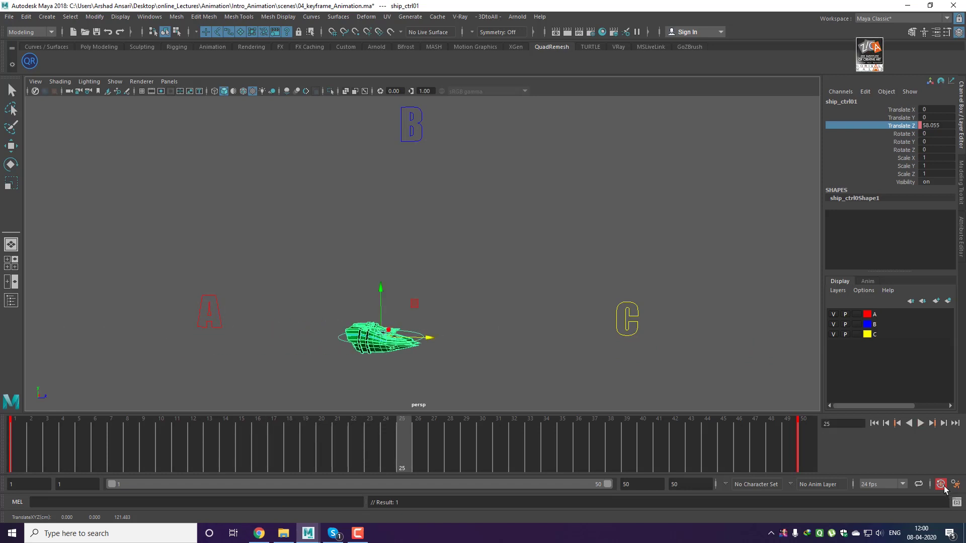
pyautogui.moveTo(382, 291); pyautogui.dragTo(400, 111)
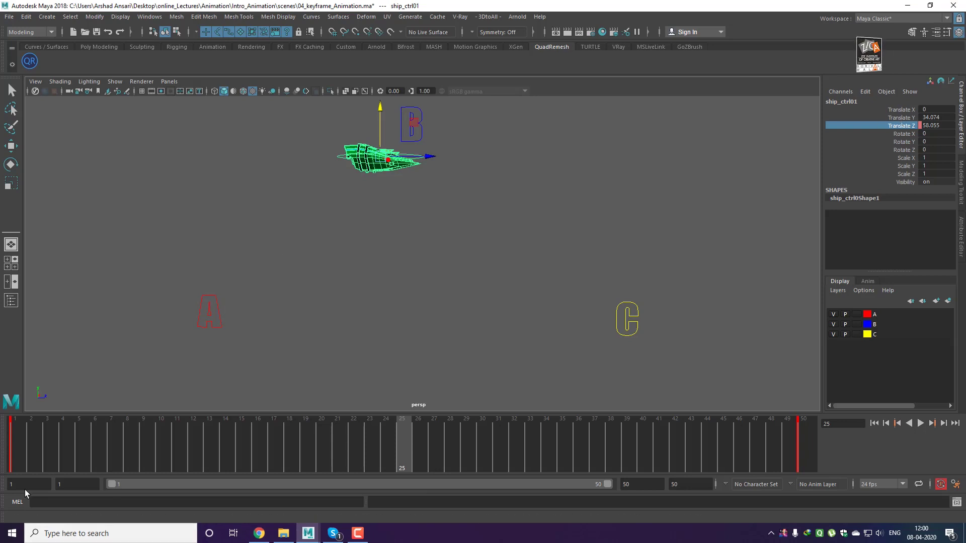
pyautogui.click(12, 458)
pyautogui.hotkey('alt', 'v')
pyautogui.hotkey('alt', 'v')
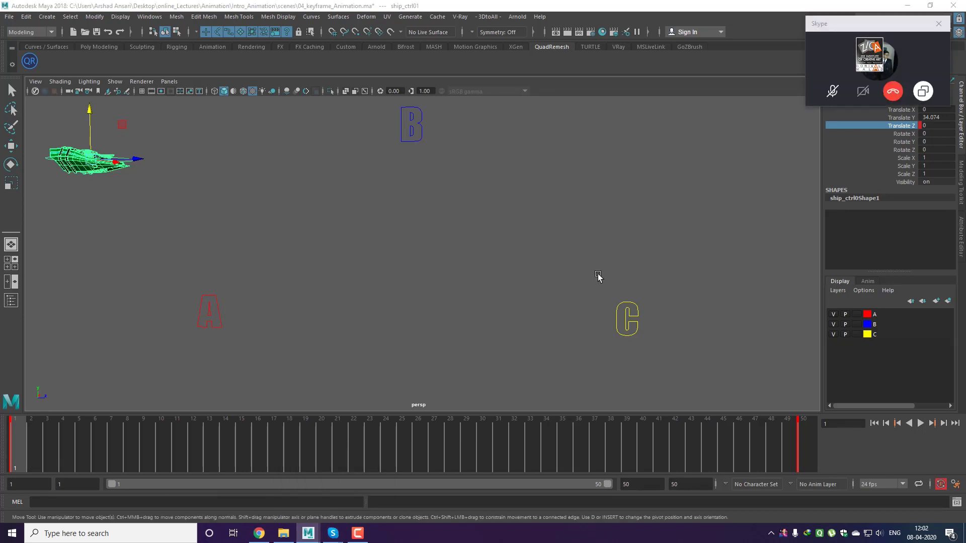
# Deselect the ship control and move the Skype call window out of the way
pyautogui.press('q')
pyautogui.click(575, 255)
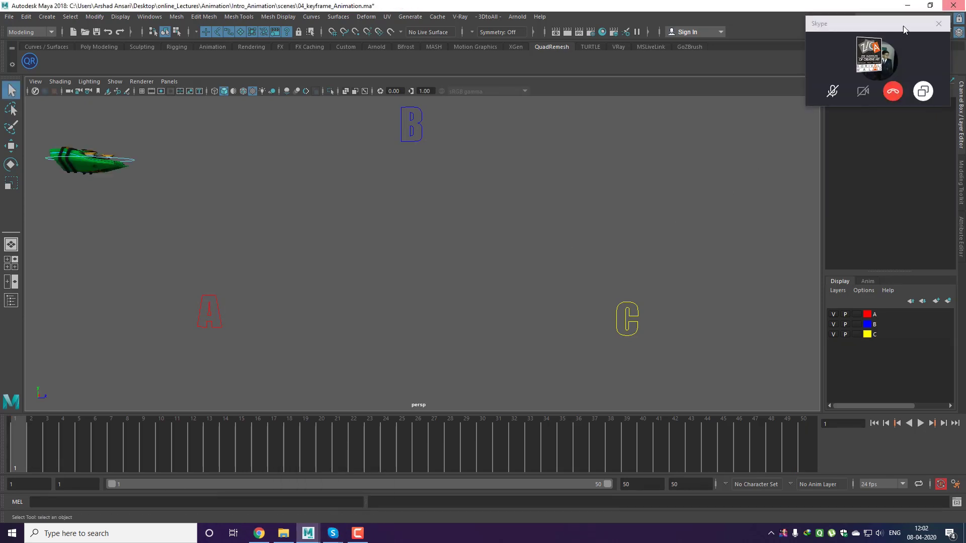
pyautogui.moveTo(904, 26); pyautogui.dragTo(676, 542)
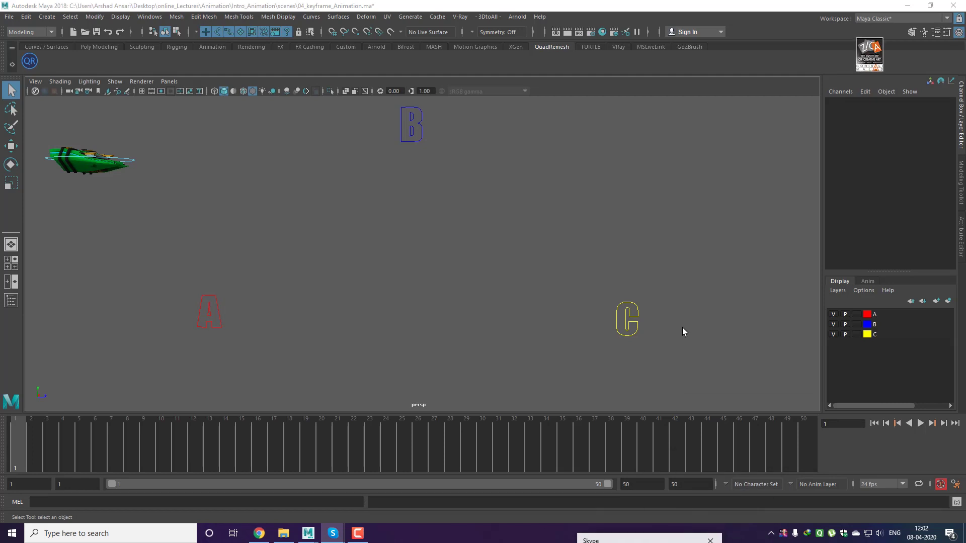
pyautogui.click(669, 288)
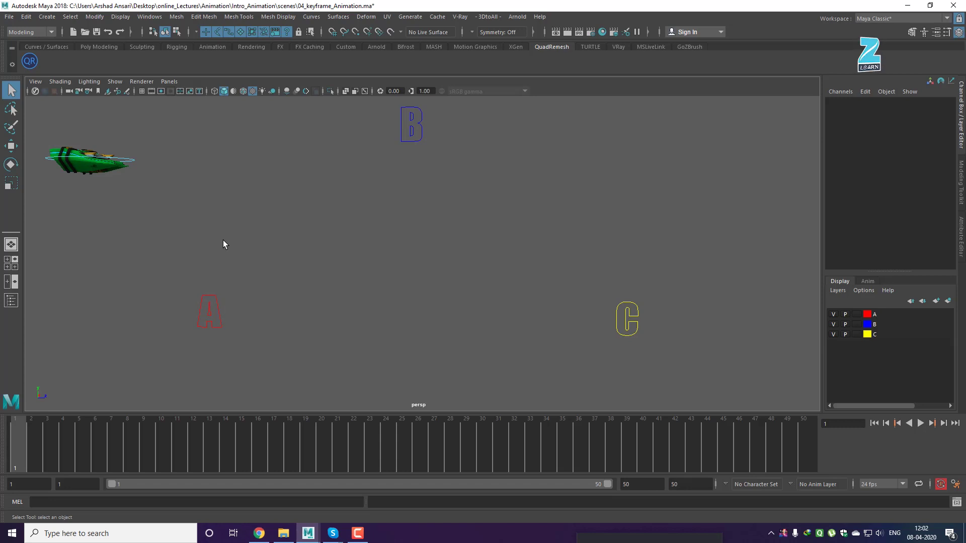
# Reopen the scene 04_keyframe_Animation.ma and discard the unsaved changes to the current scene
pyautogui.moveTo(49, 130); pyautogui.dragTo(178, 208)
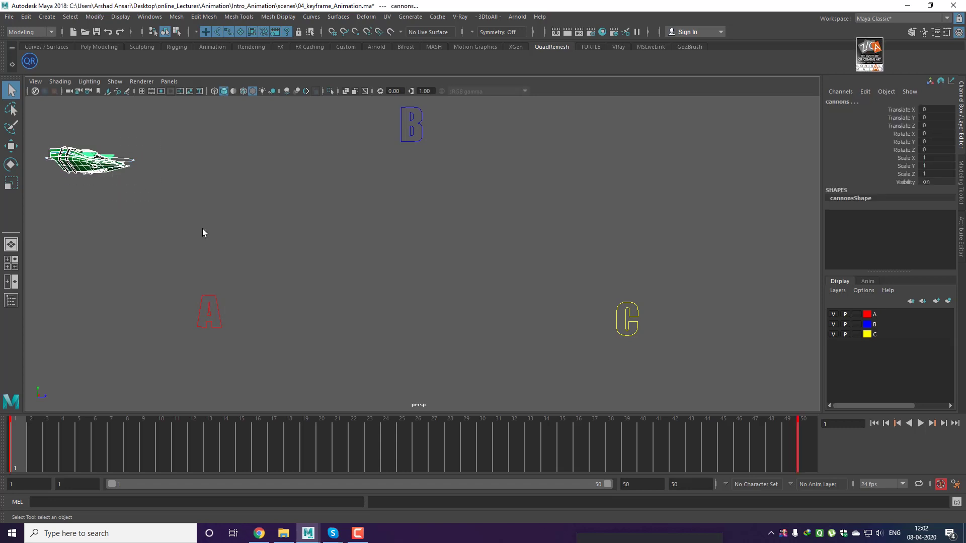
pyautogui.click(9, 17)
pyautogui.click(21, 45)
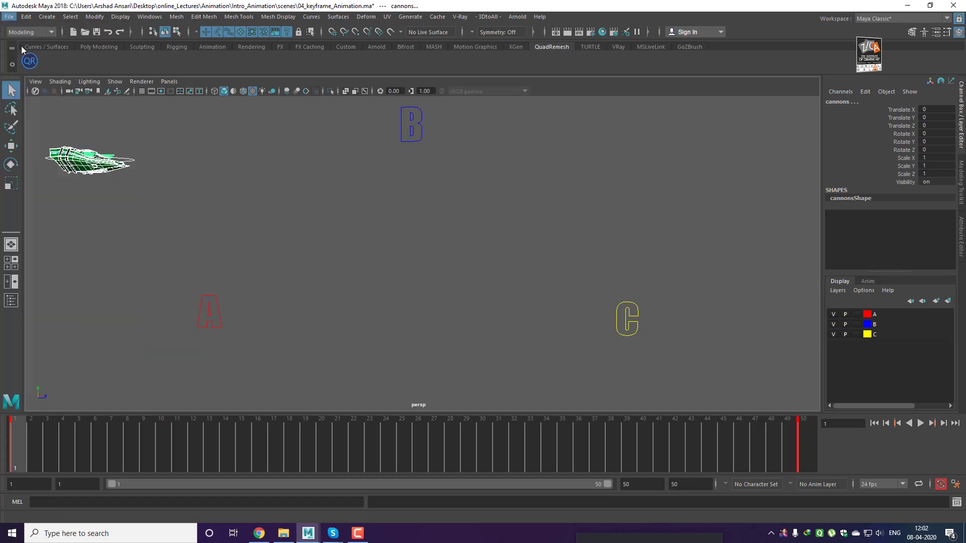
pyautogui.click(291, 188)
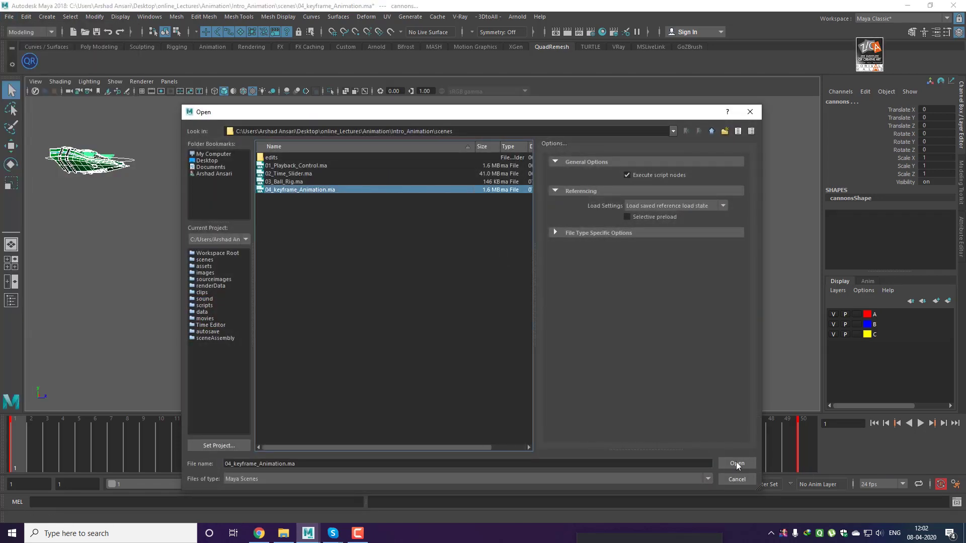
pyautogui.click(735, 463)
pyautogui.click(483, 273)
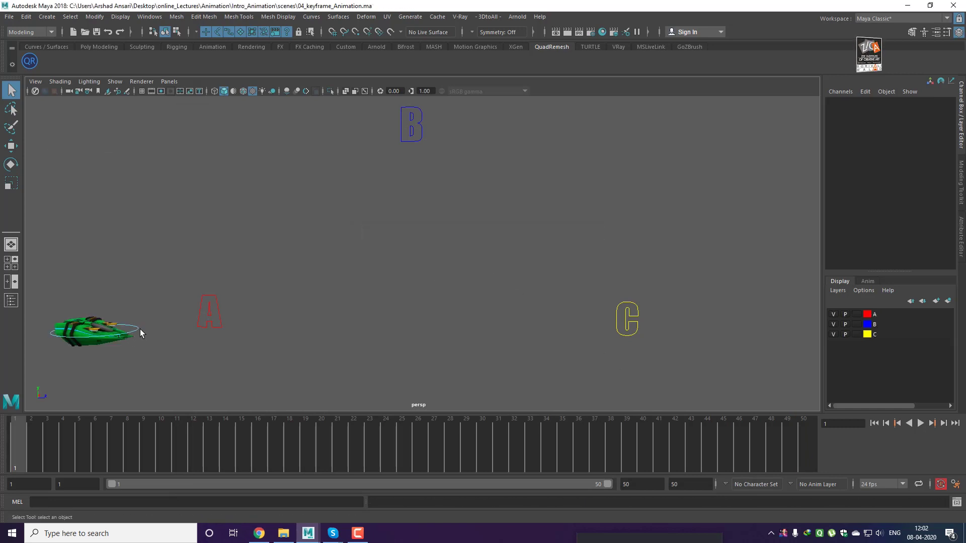
# Select the ship control beside A and switch the menu set to Animation
pyautogui.click(138, 329)
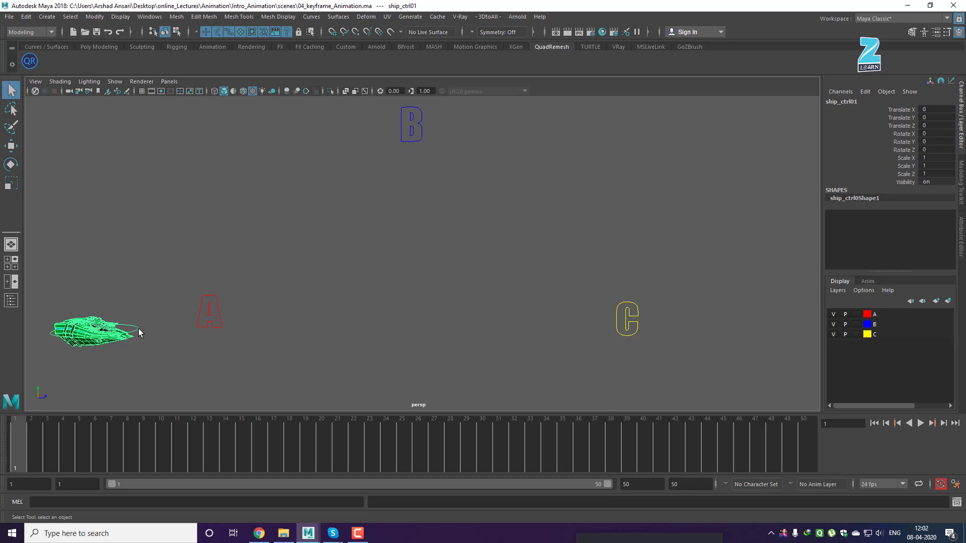
pyautogui.click(35, 32)
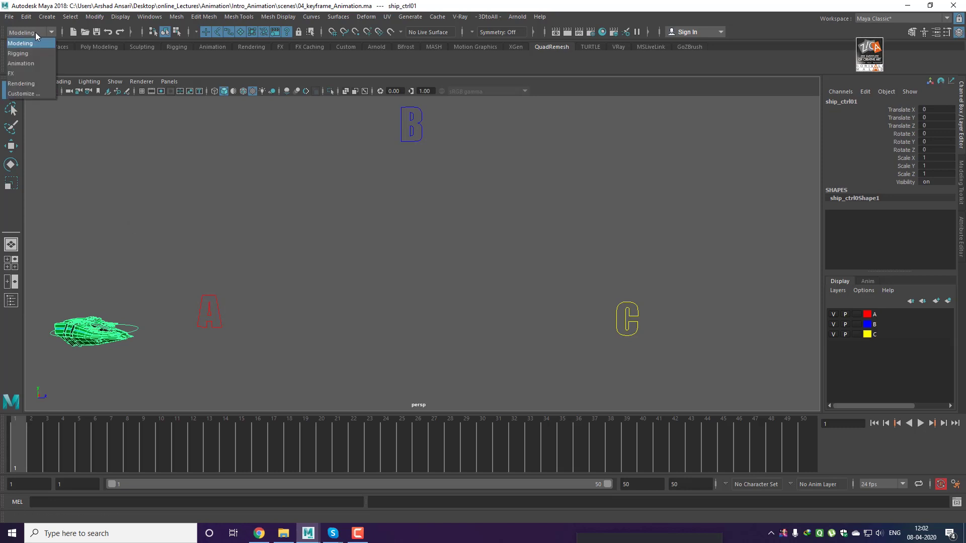
pyautogui.click(32, 63)
# Magnify the key commands, open the Set Key options, reset their settings, and close both the magnifier and the options
pyautogui.click(174, 18)
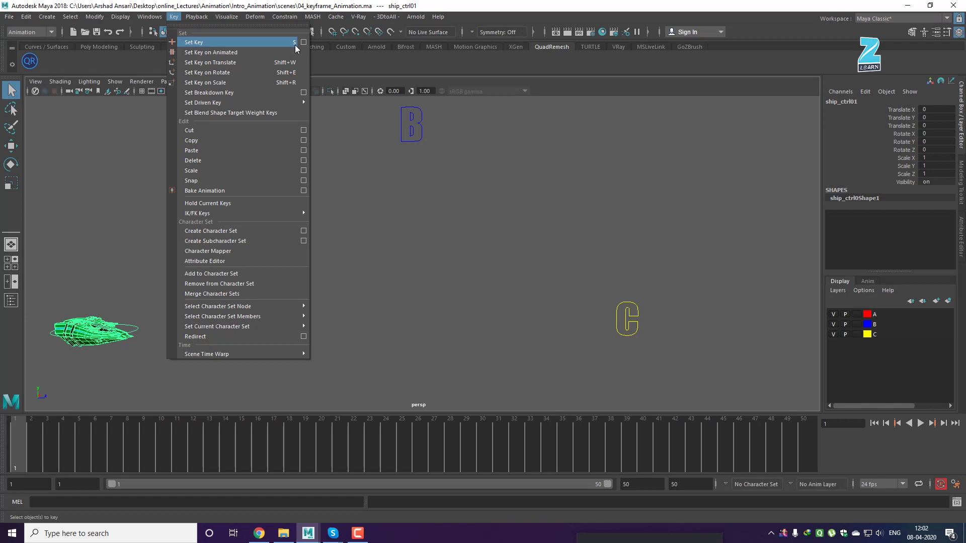
pyautogui.press('super+plus')
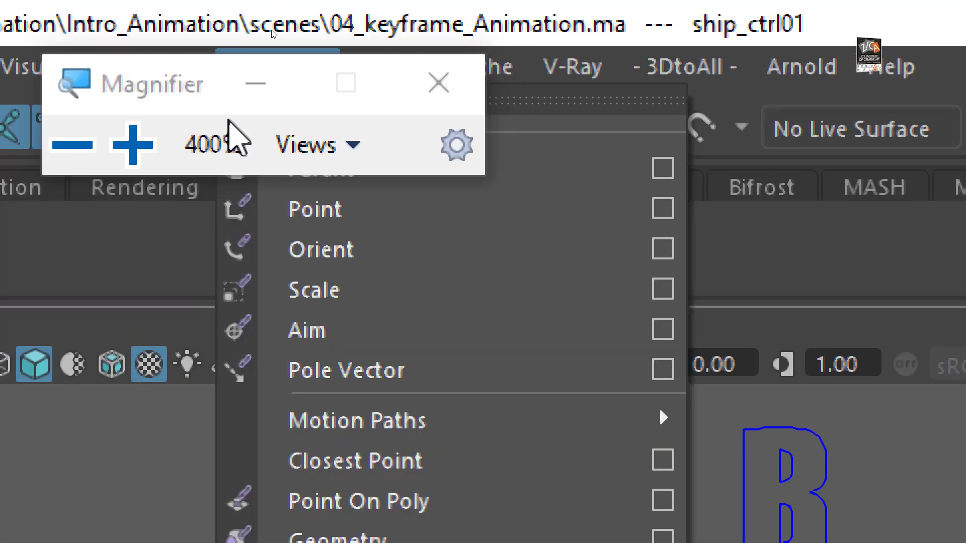
pyautogui.moveTo(144, 92); pyautogui.dragTo(40, 180)
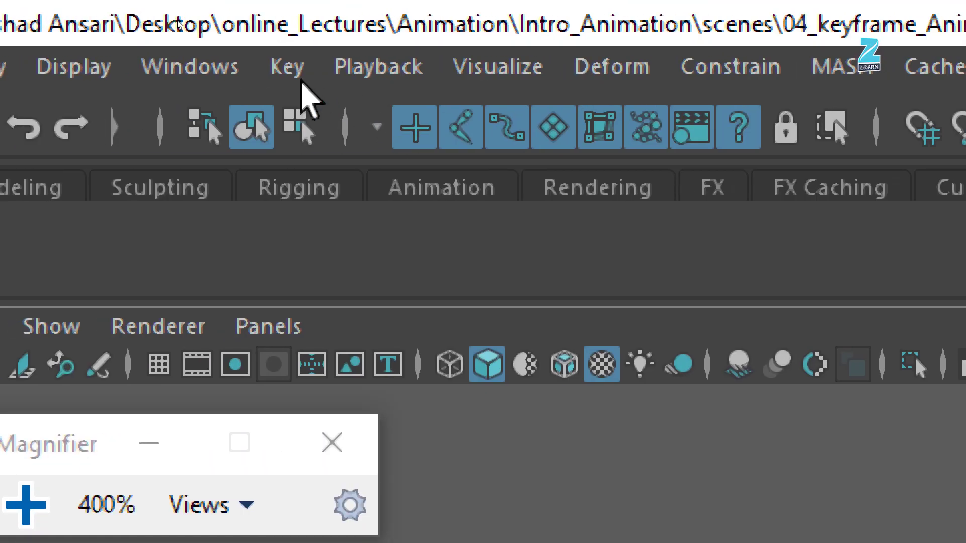
pyautogui.click(287, 67)
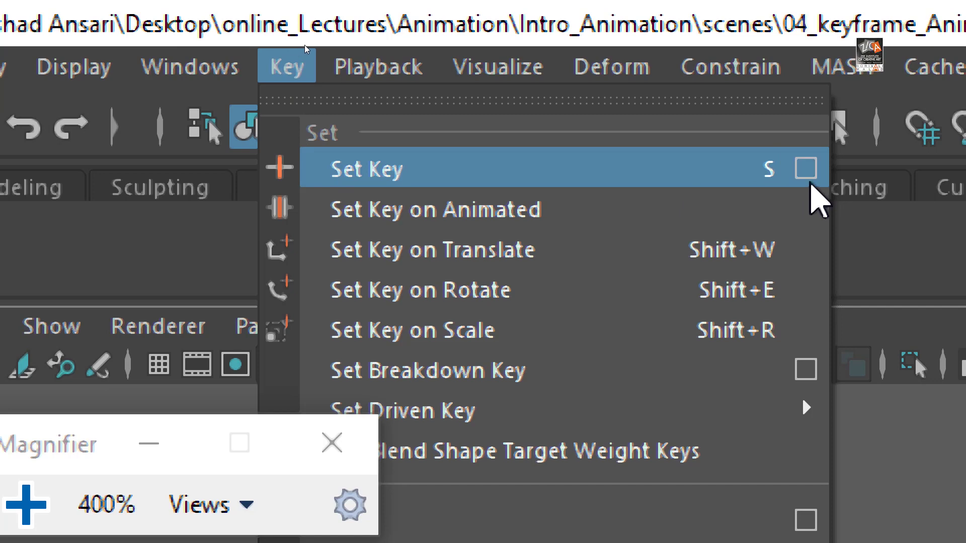
pyautogui.click(806, 168)
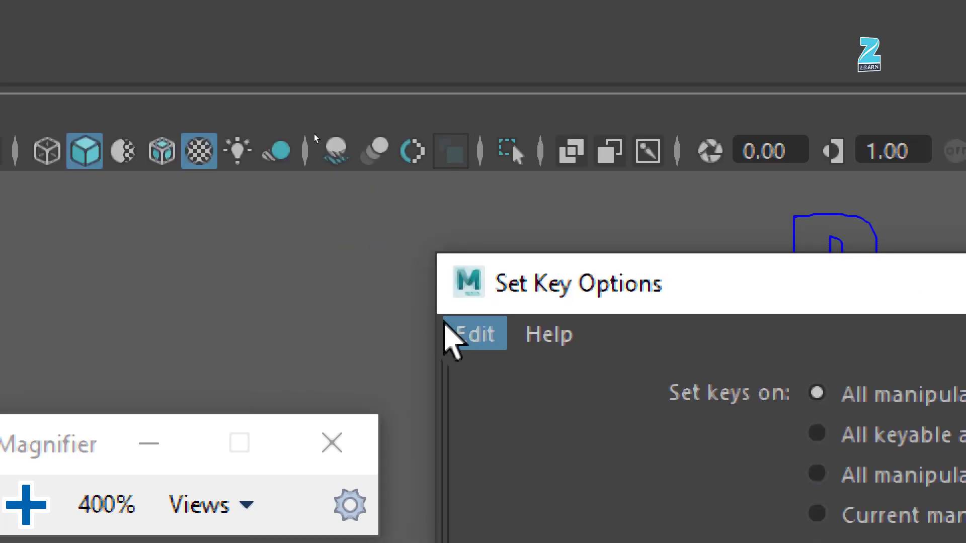
pyautogui.click(453, 332)
pyautogui.click(473, 408)
pyautogui.click(328, 446)
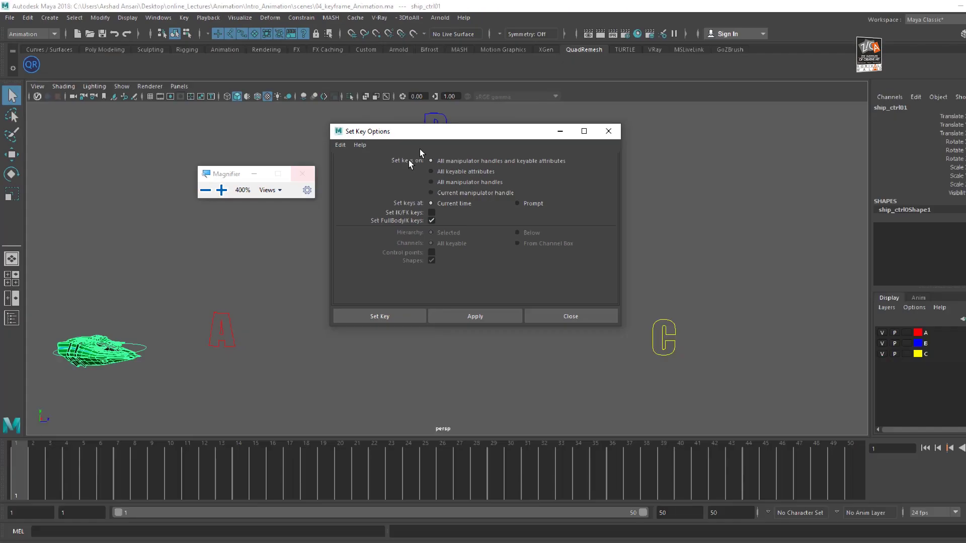
pyautogui.click(572, 124)
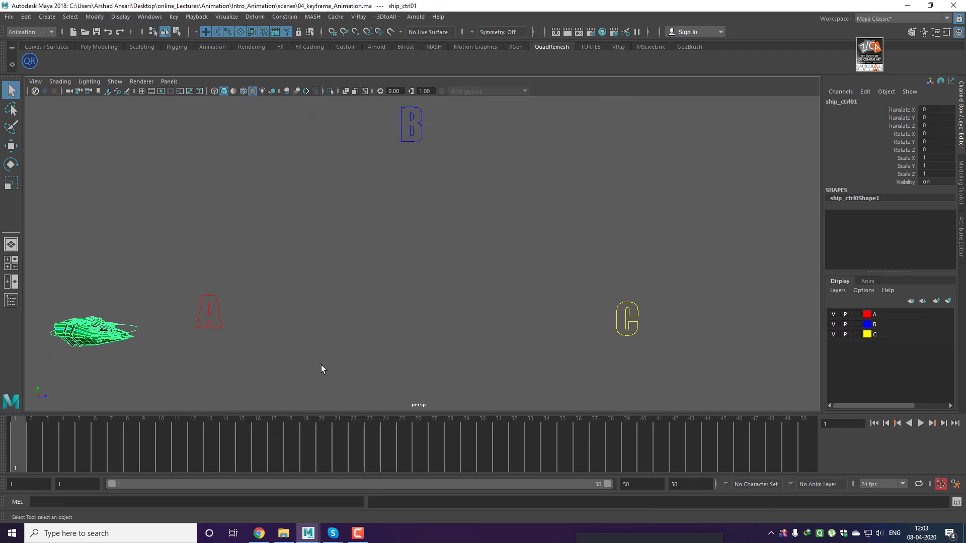
# Reselect the ship control beside A and set a key on all of its channels at frame 1
pyautogui.click(302, 363)
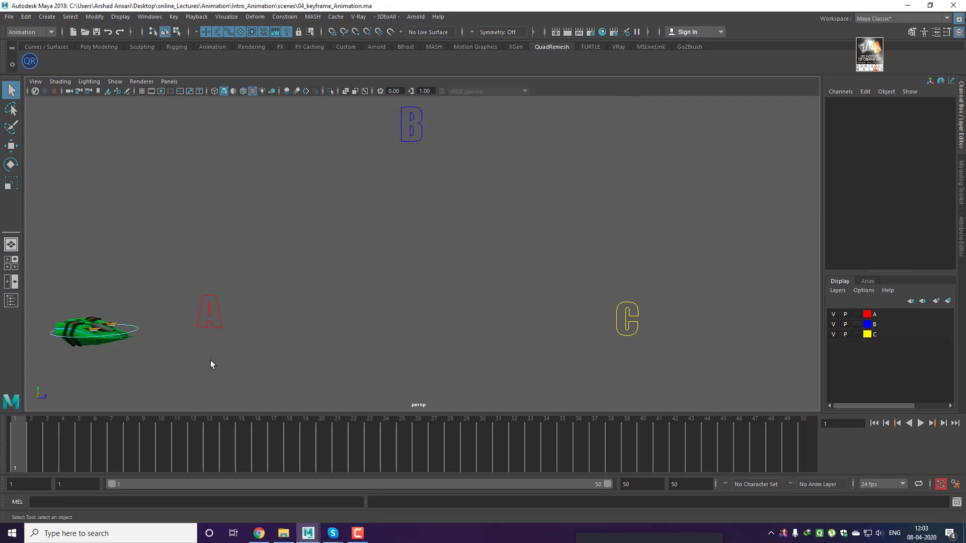
pyautogui.click(137, 329)
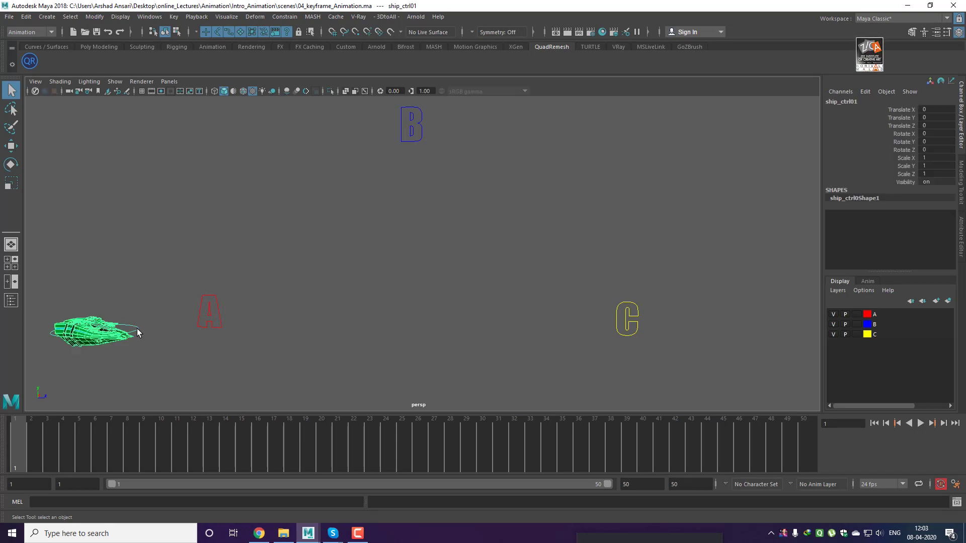
pyautogui.press('s')
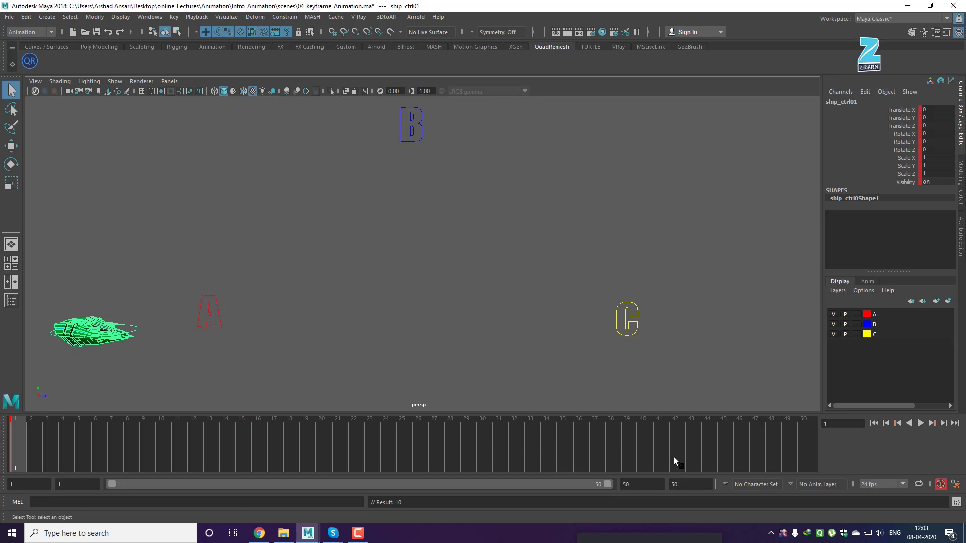
# At frame 50, move the ship control past C to a Translate Z of about 123, key it, and deselect it
pyautogui.moveTo(799, 454); pyautogui.dragTo(816, 449)
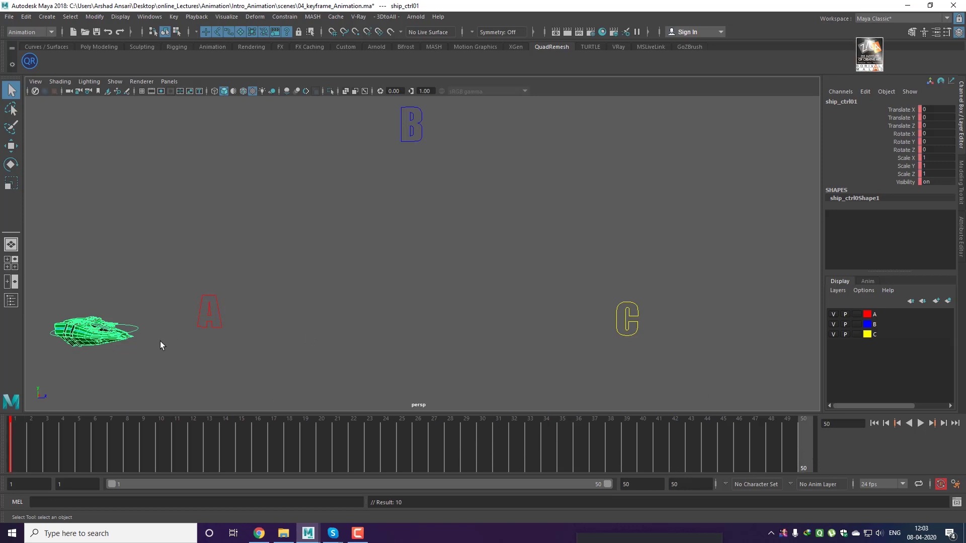
pyautogui.press('w')
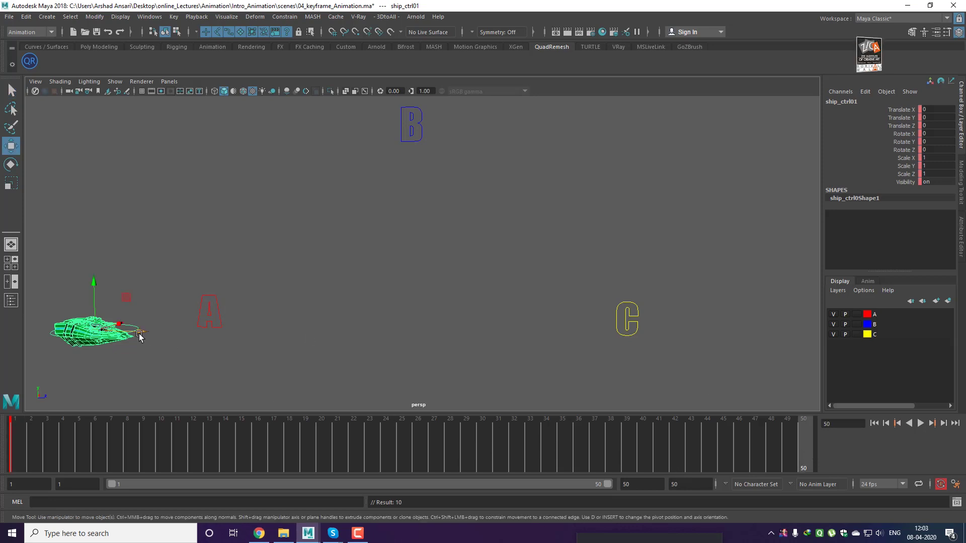
pyautogui.moveTo(141, 342); pyautogui.dragTo(792, 359)
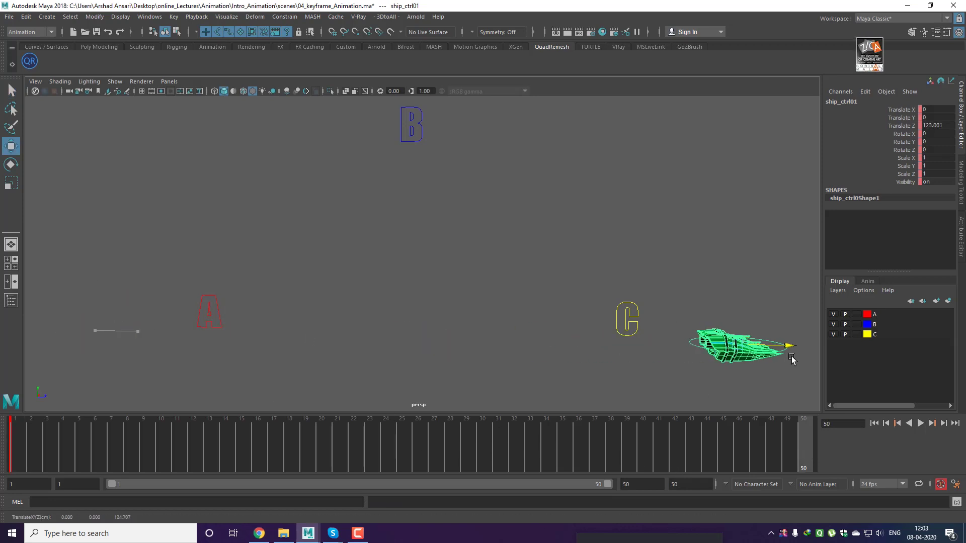
pyautogui.press('s')
pyautogui.click(768, 376)
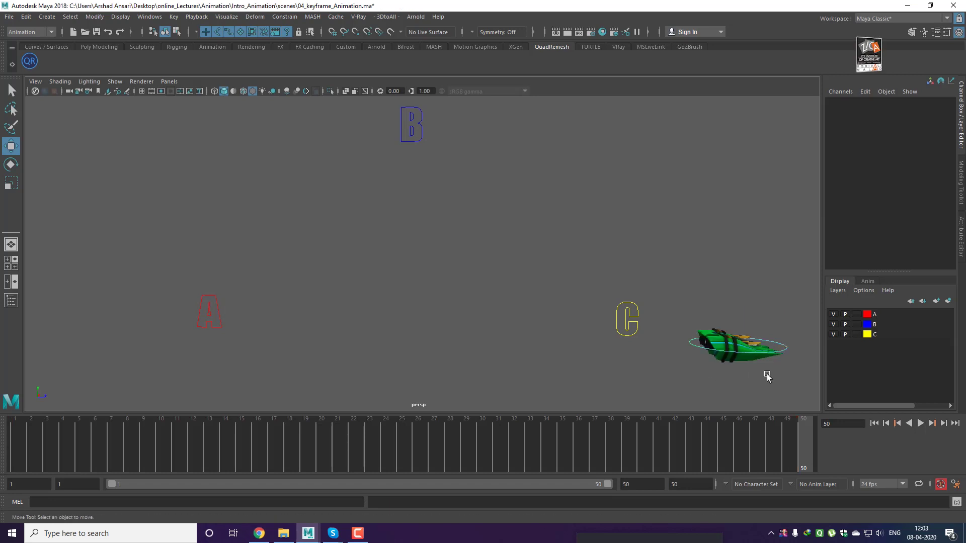
# Scale the ship control up uniformly to about 1.4 at frame 50 and set a key on its scale channels
pyautogui.click(788, 348)
pyautogui.press('r')
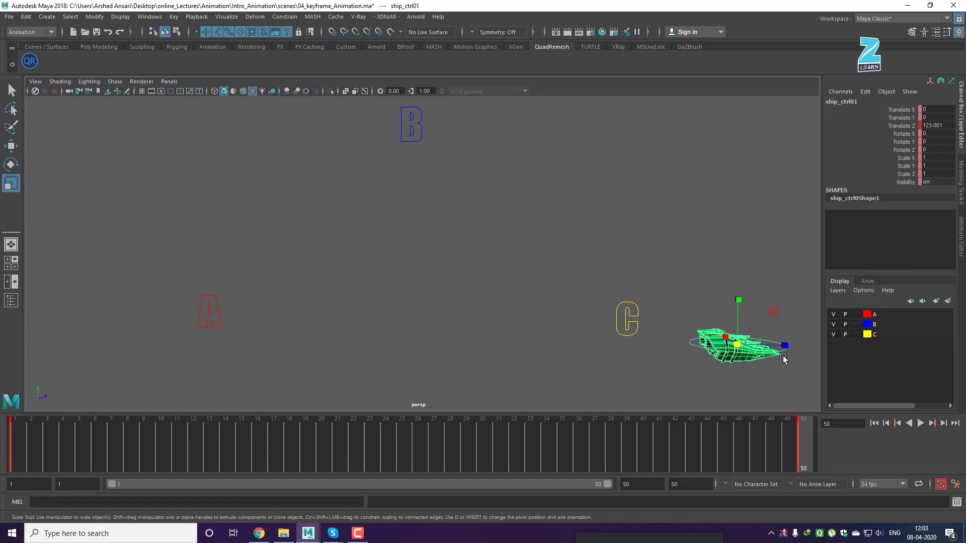
pyautogui.moveTo(737, 345); pyautogui.dragTo(770, 401)
pyautogui.hotkey('shift', 'r')
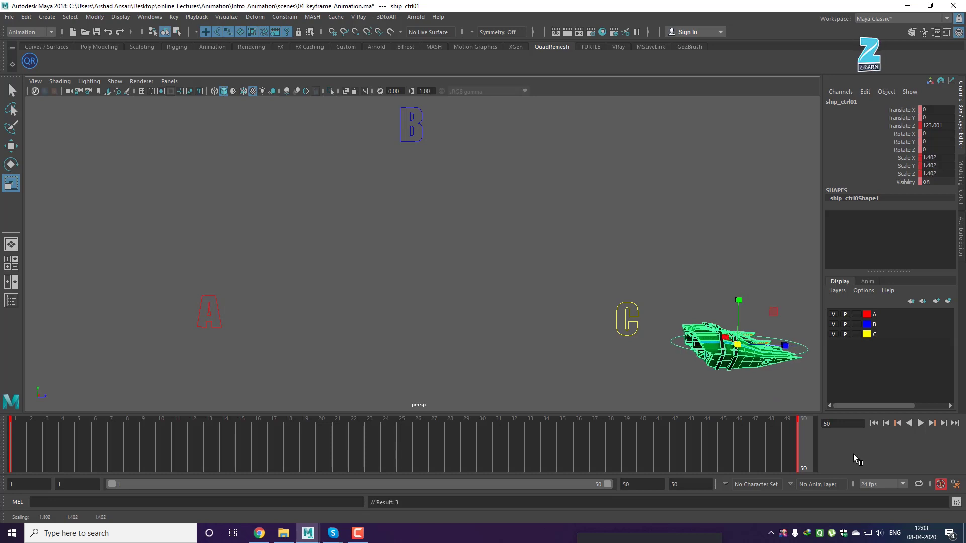
# Play the keyed move and scale from frame 1, stop playback, return to frame 1 and deselect the ship control
pyautogui.click(874, 424)
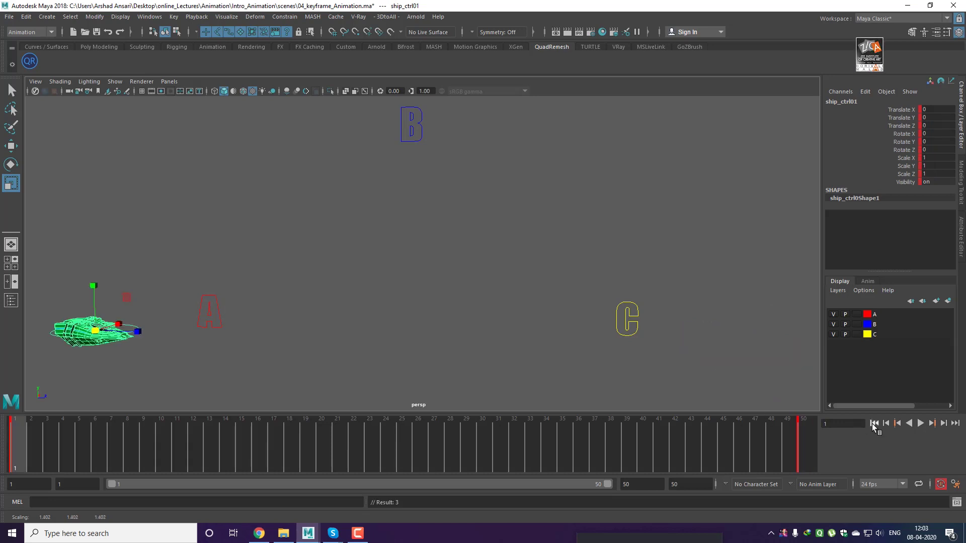
pyautogui.click(920, 423)
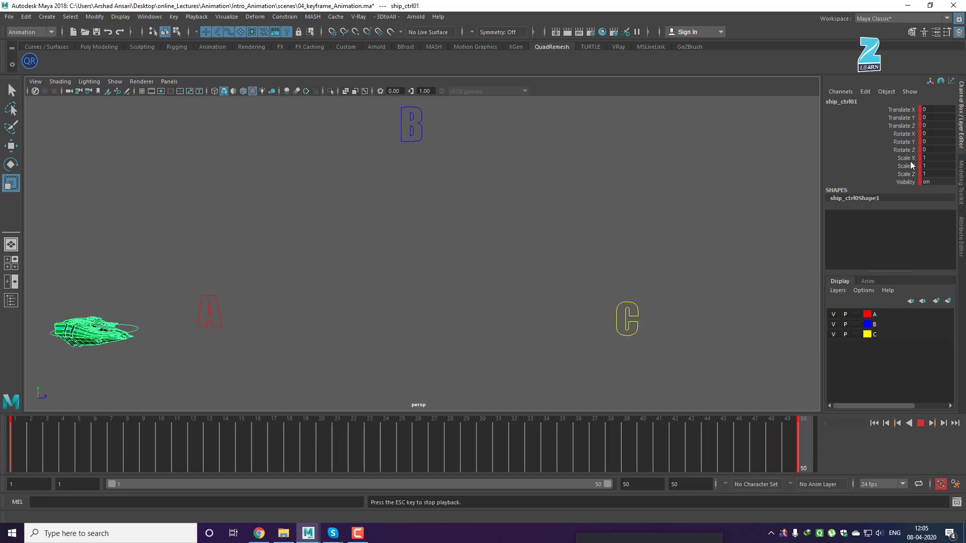
pyautogui.click(920, 423)
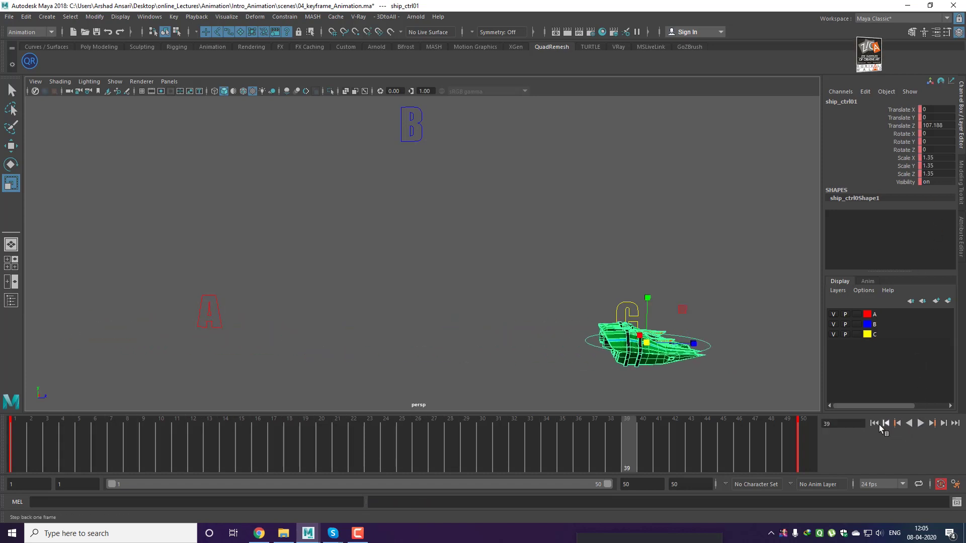
pyautogui.click(875, 423)
pyautogui.click(381, 349)
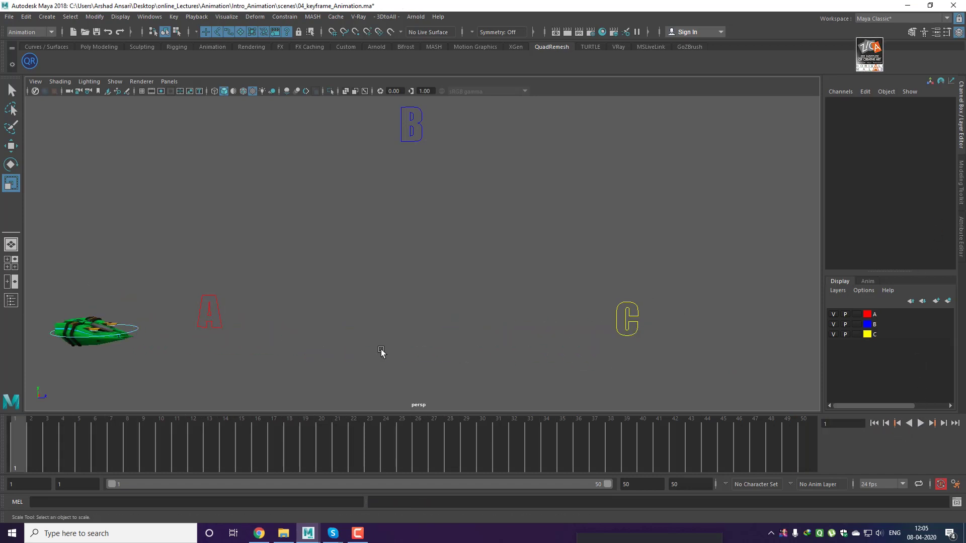
# Start a new scene without saving, and load 04_keyframe_Animation.ma again, discarding the untitled scene
pyautogui.hotkey('ctrl', 'n')
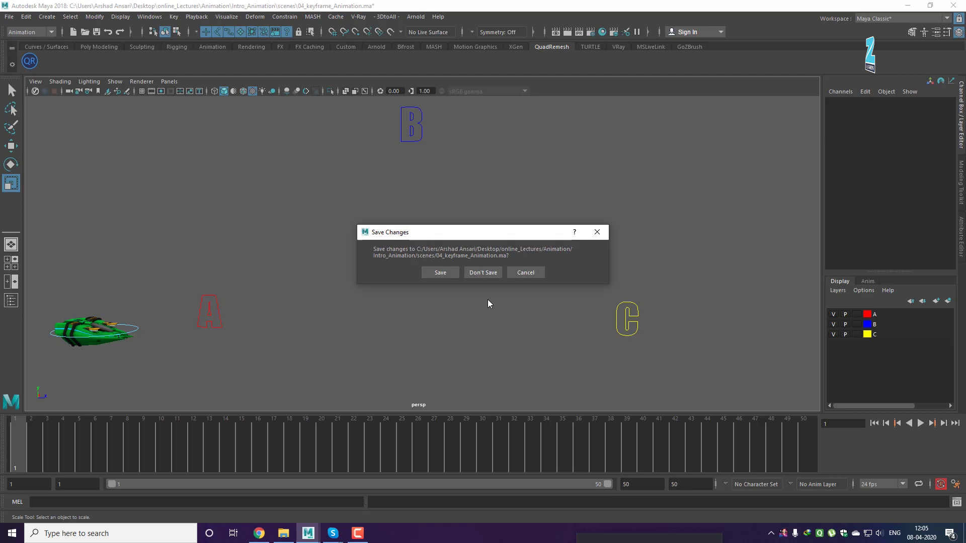
pyautogui.click(483, 273)
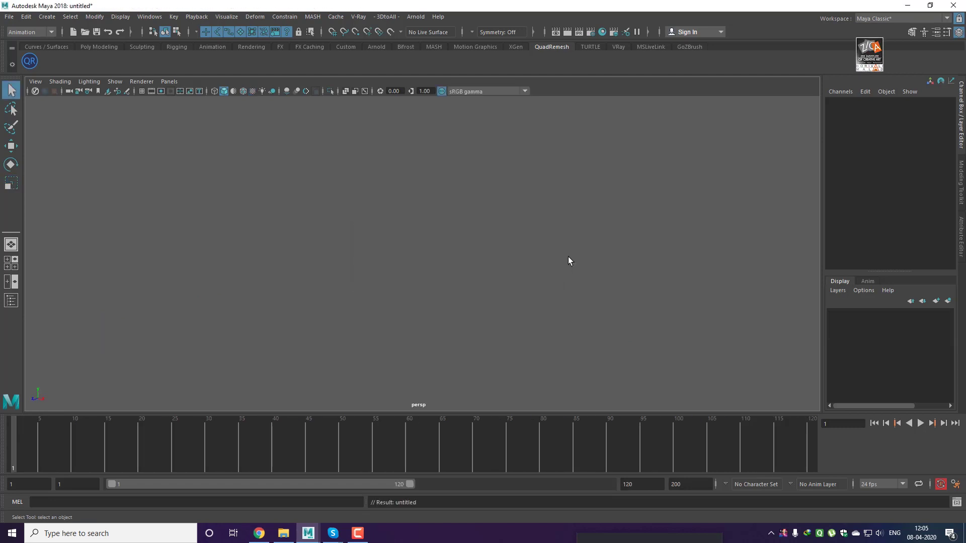
pyautogui.click(9, 16)
pyautogui.click(30, 45)
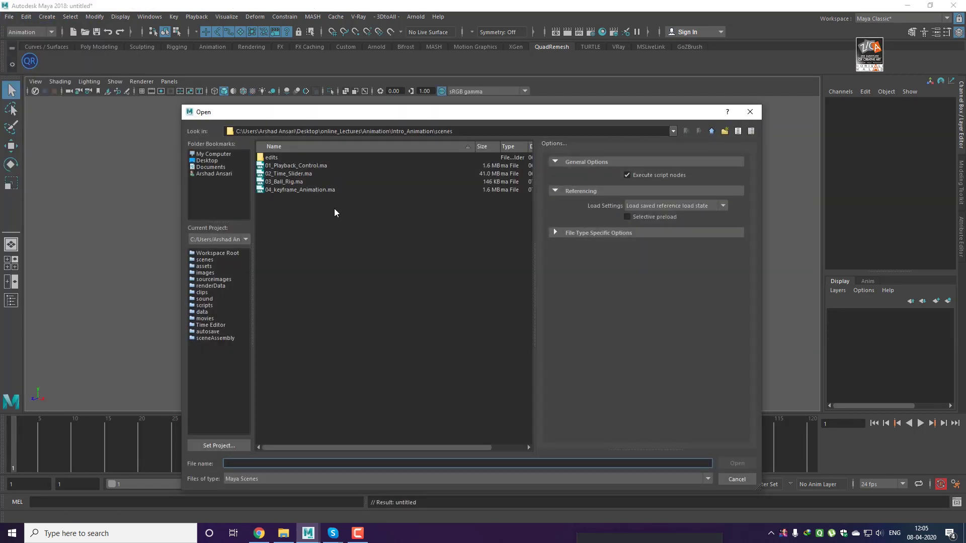
pyautogui.click(305, 192)
pyautogui.click(737, 464)
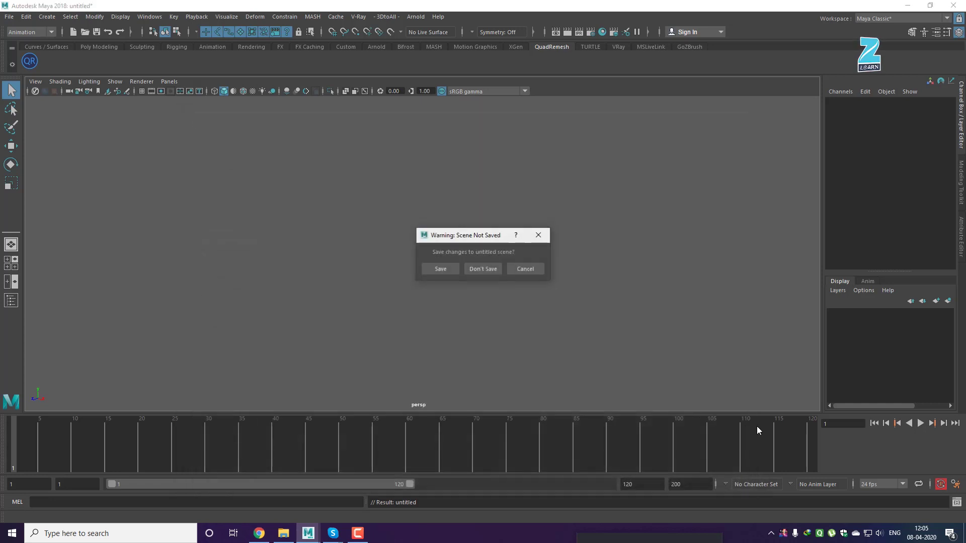
pyautogui.click(483, 269)
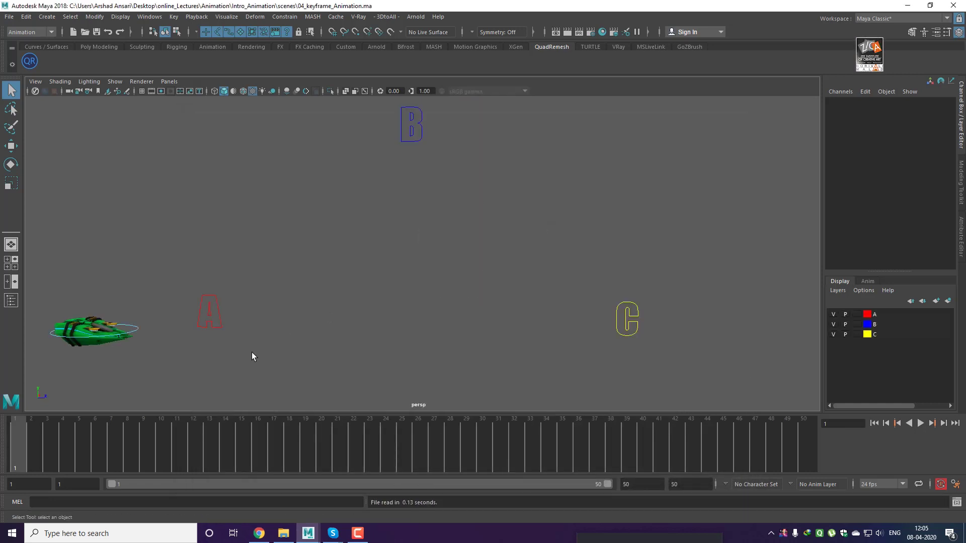
# Select the ship control and magnify the Set Key commands to examine their translate, rotate and scale variants and shortcuts
pyautogui.click(137, 329)
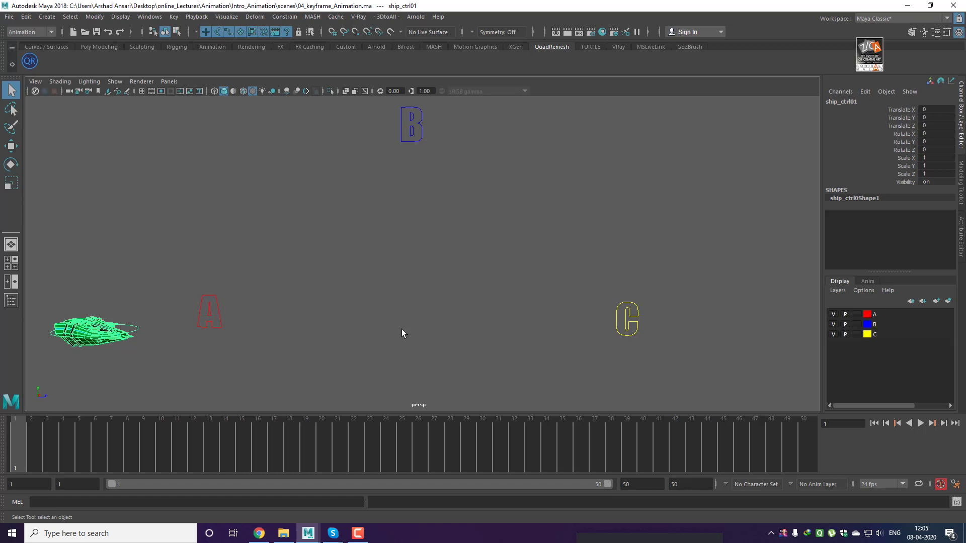
pyautogui.press('super+plus')
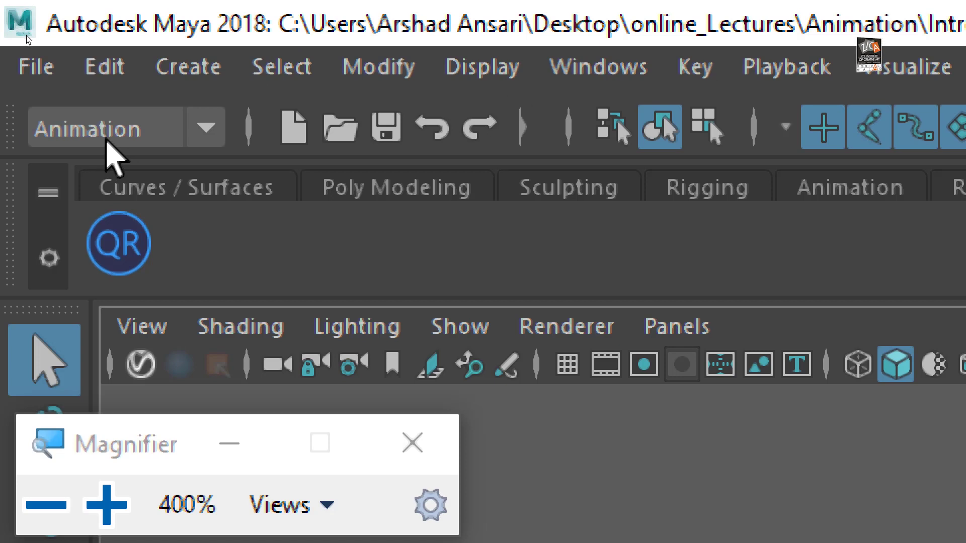
pyautogui.click(561, 78)
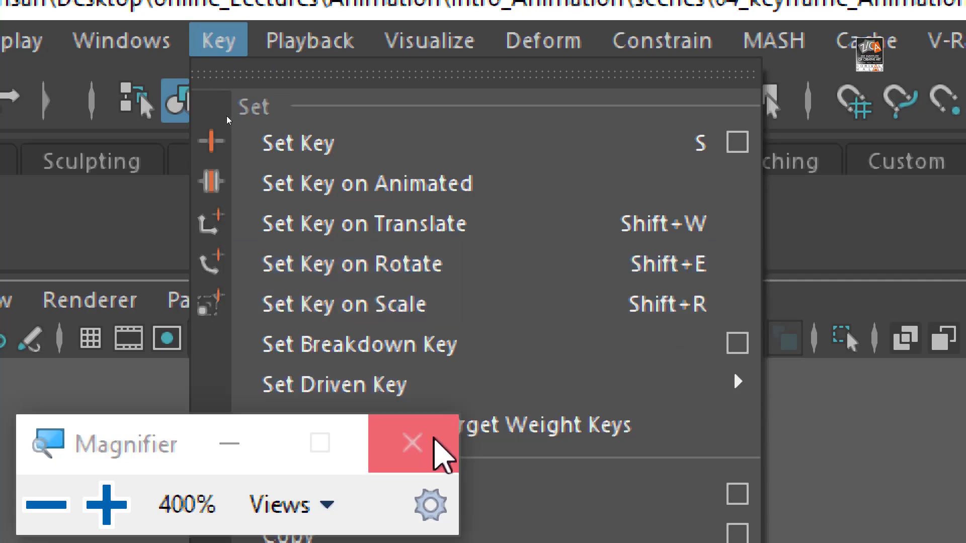
pyautogui.click(437, 451)
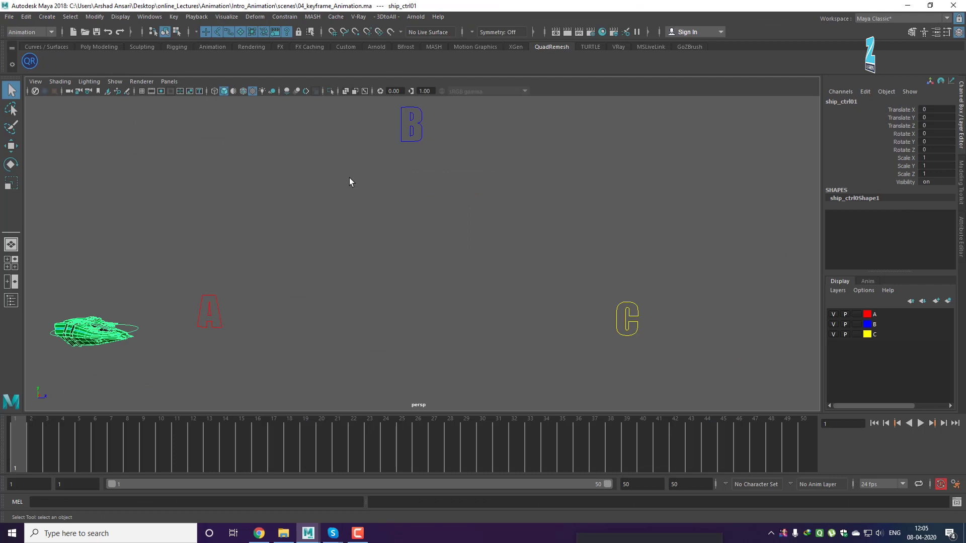
# Select the ship control and set a key on its translate channels at frame 1
pyautogui.click(383, 254)
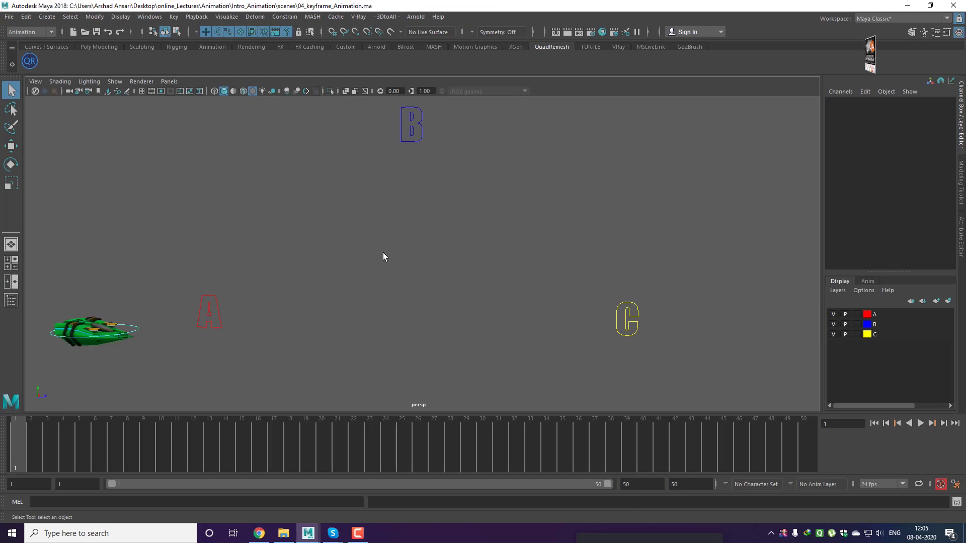
pyautogui.click(135, 330)
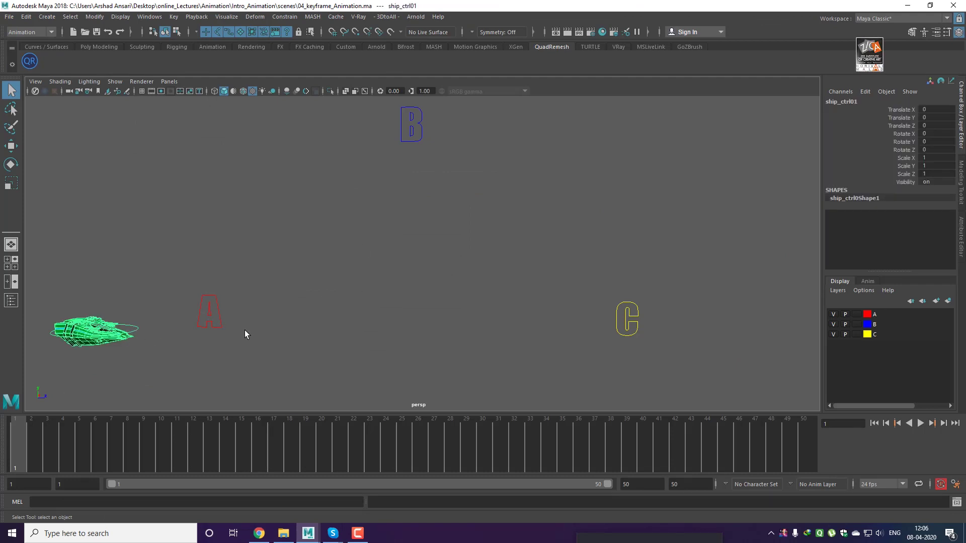
pyautogui.hotkey('shift', 'w')
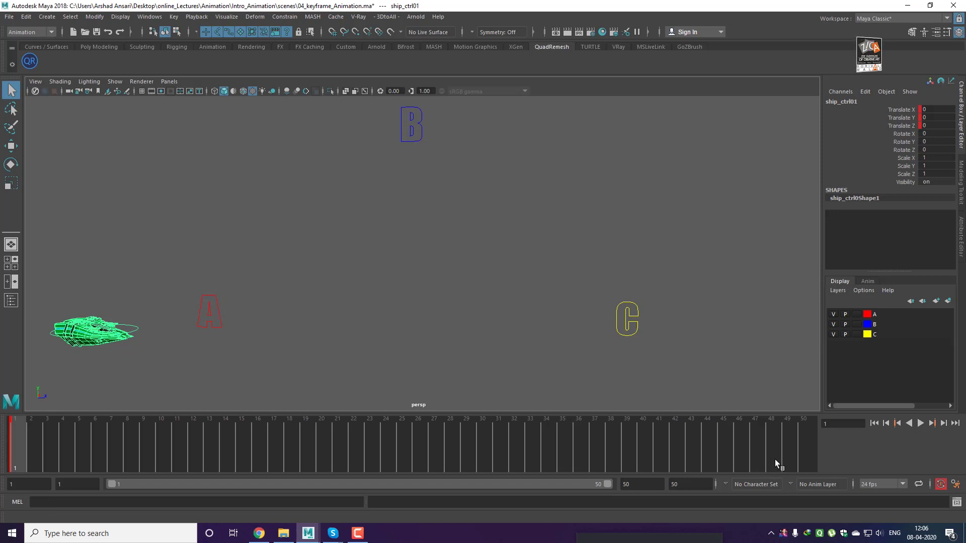
# At frame 50, move the ship control past C to a Translate Z of about 113.7 and key it
pyautogui.click(802, 451)
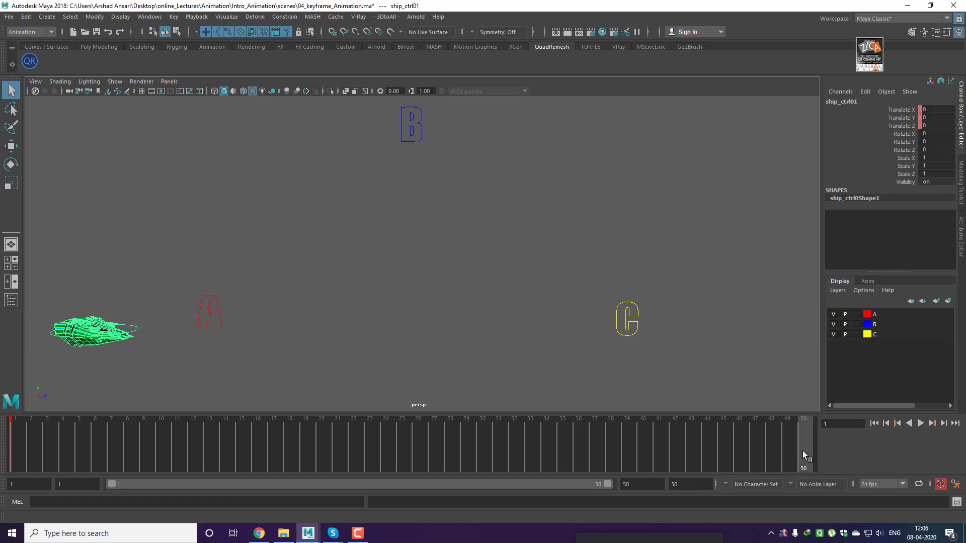
pyautogui.press('w')
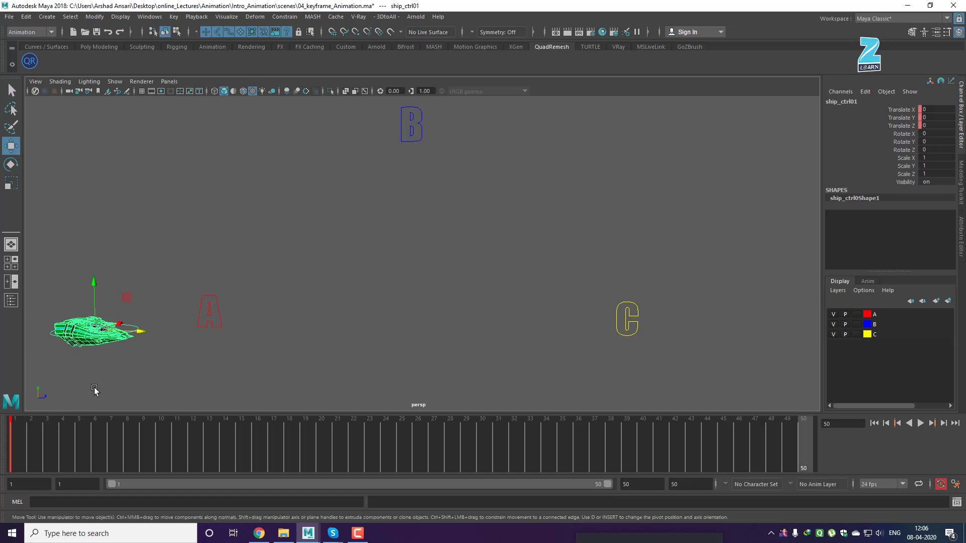
pyautogui.moveTo(139, 332); pyautogui.dragTo(738, 347)
pyautogui.press('s')
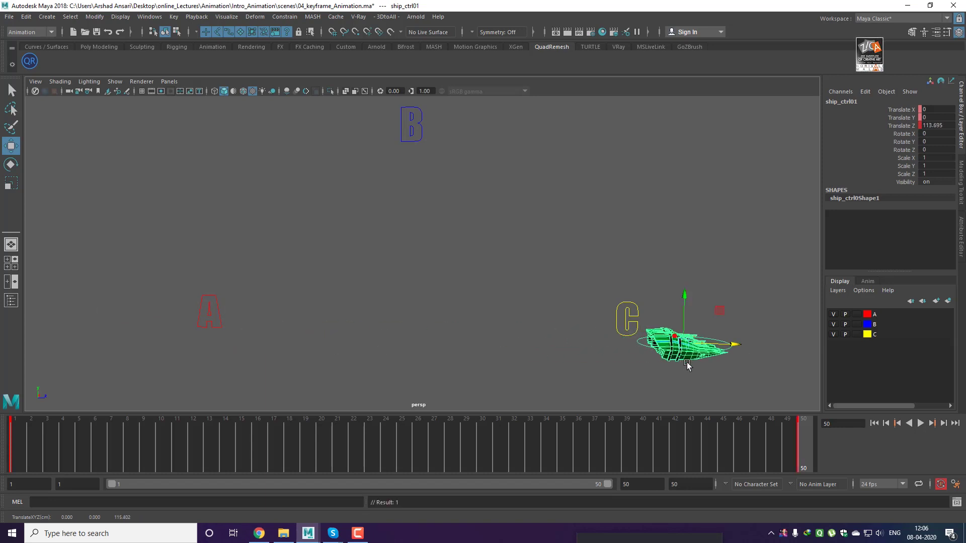
# Raise the ship control to B at frame 25, and key it lowered to a Translate Y of about -0.6 at frame 50
pyautogui.moveTo(801, 437); pyautogui.dragTo(398, 449)
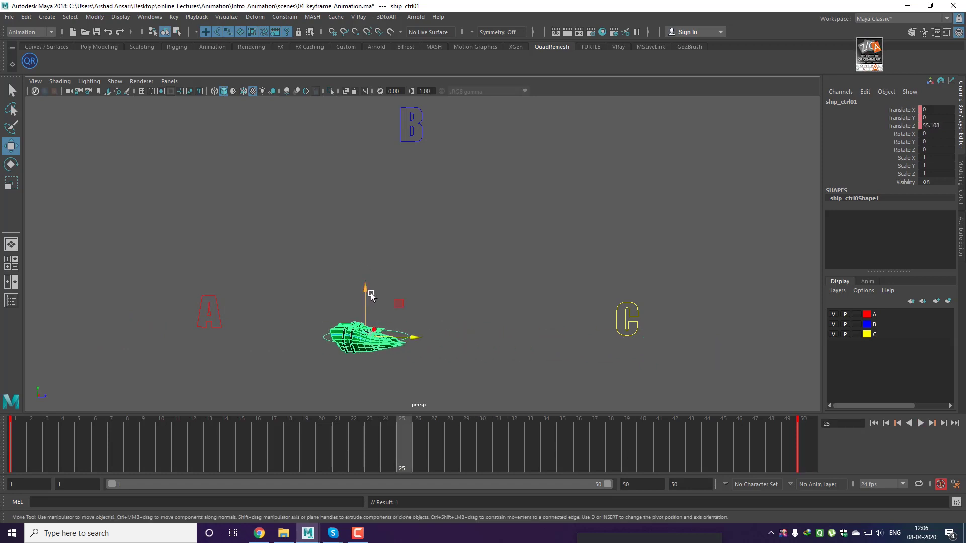
pyautogui.moveTo(371, 295); pyautogui.dragTo(380, 112)
pyautogui.moveTo(415, 451); pyautogui.dragTo(834, 454)
pyautogui.moveTo(686, 109); pyautogui.dragTo(726, 304)
pyautogui.press('s')
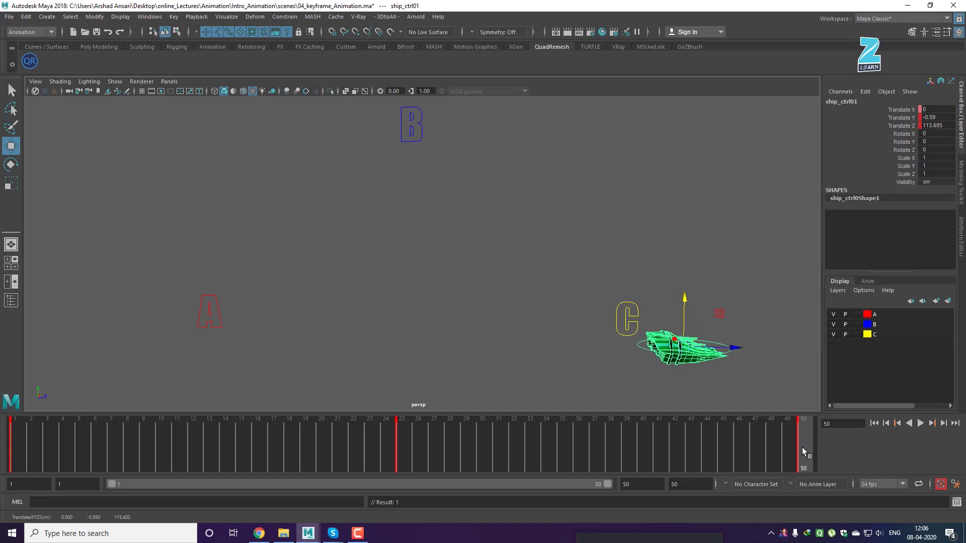
# Play the keyed move from A over B to C, stop playback, and undo the scale key at frame 1
pyautogui.hotkey('alt', 'v')
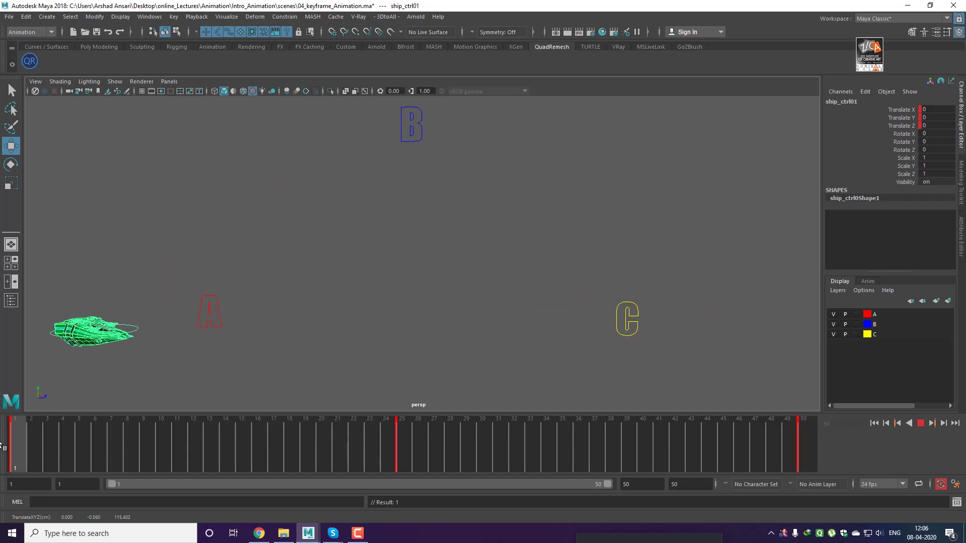
pyautogui.hotkey('alt', 'v')
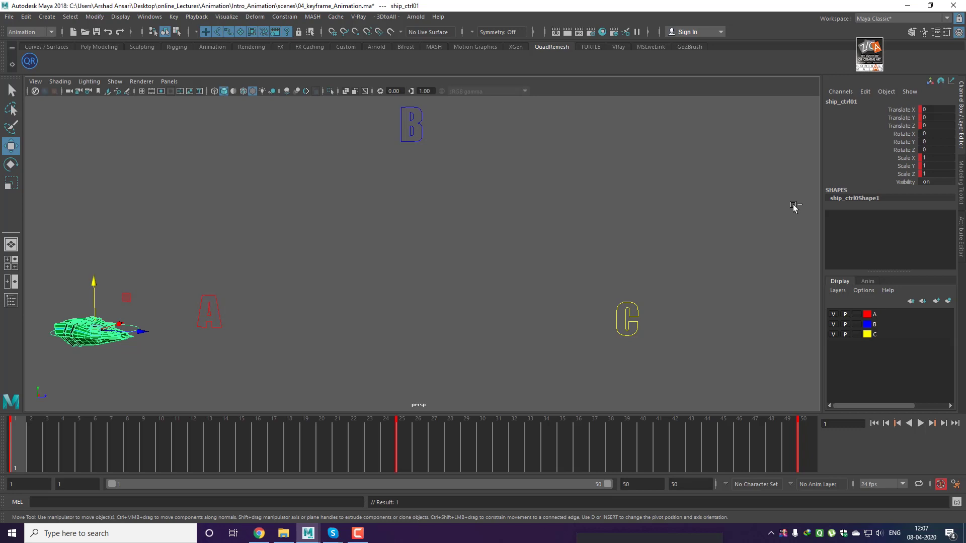
pyautogui.hotkey('ctrl', 'z')
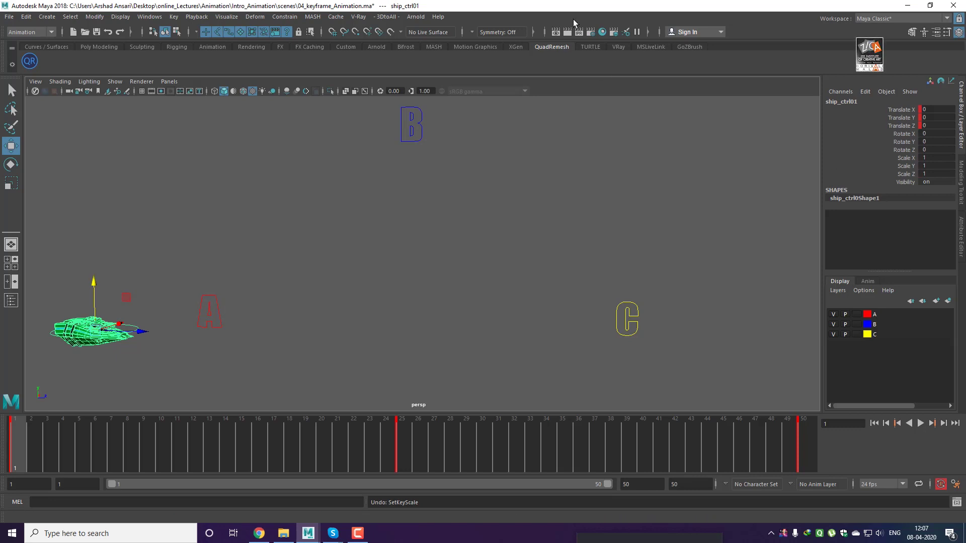
# Reselect the ship control, key its rotate channels at frame 1, and set Rotate X there to about -27.4
pyautogui.click(174, 16)
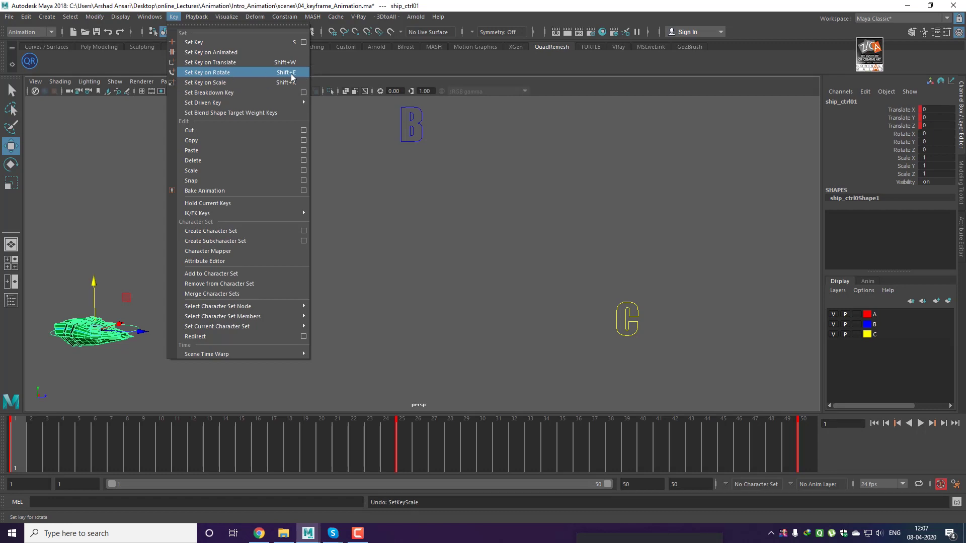
pyautogui.click(534, 201)
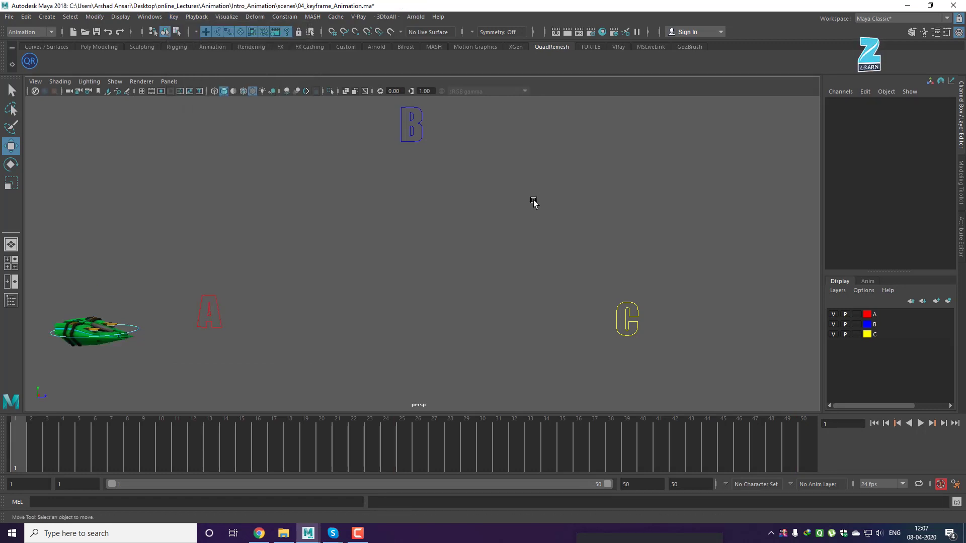
pyautogui.click(139, 328)
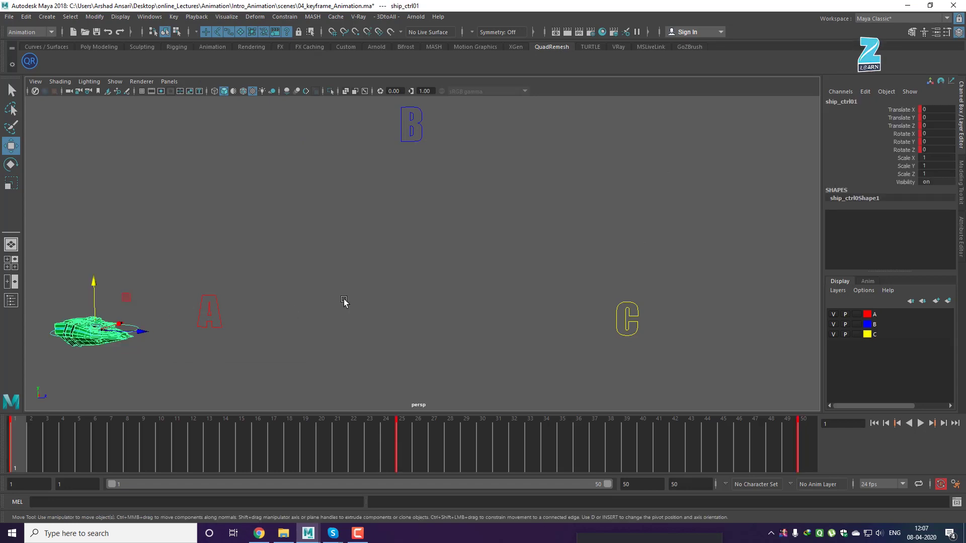
pyautogui.click(902, 135)
pyautogui.press('e')
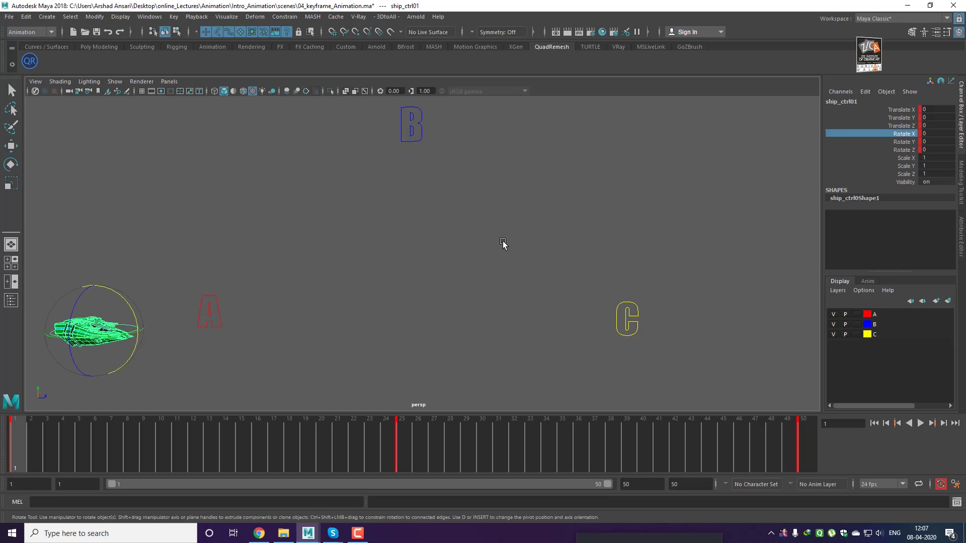
pyautogui.moveTo(503, 241); pyautogui.dragTo(467, 246, button='middle')
# Rotate the ship control at frame 50 to a Rotate X of about 23
pyautogui.click(805, 441)
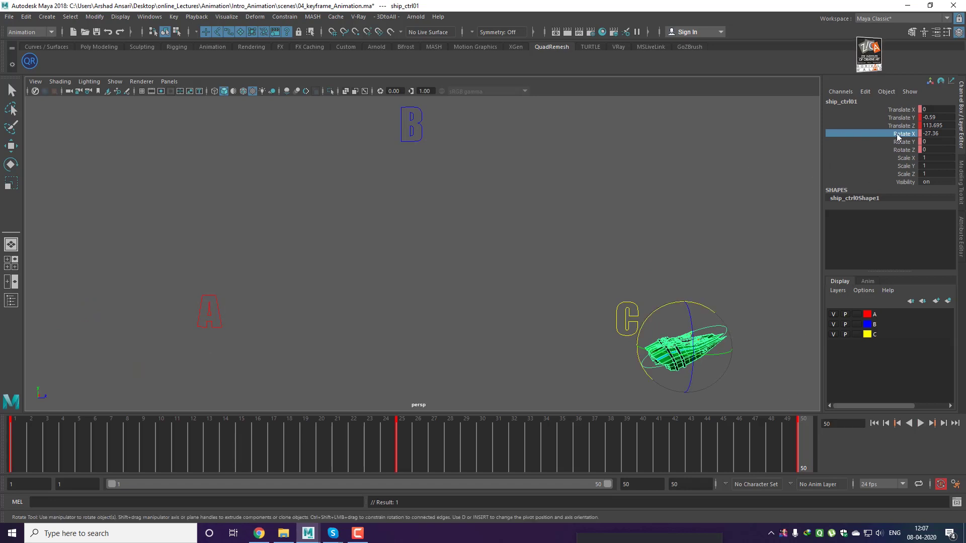
pyautogui.moveTo(639, 173); pyautogui.dragTo(708, 183, button='middle')
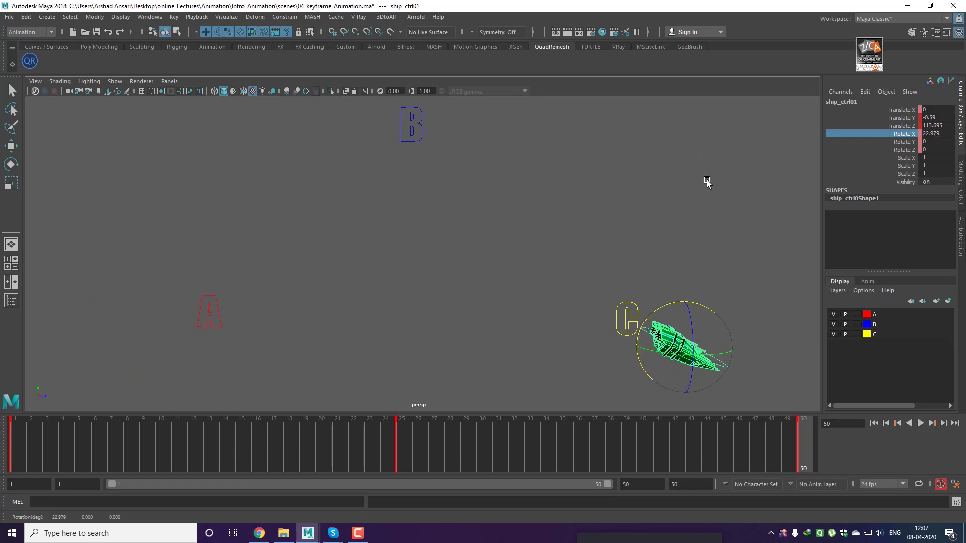
pyautogui.moveTo(808, 462); pyautogui.dragTo(771, 469)
# Key the ship control's scale channels at frame 1, and scale it up uniformly at frame 50 with a scale key
pyautogui.moveTo(623, 470); pyautogui.dragTo(15, 468)
pyautogui.press('e')
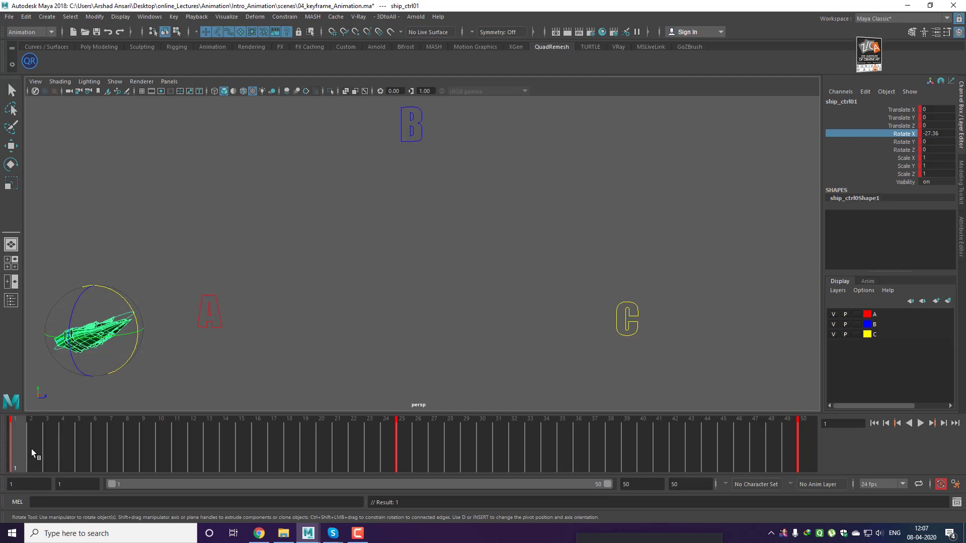
pyautogui.moveTo(28, 449); pyautogui.dragTo(912, 447)
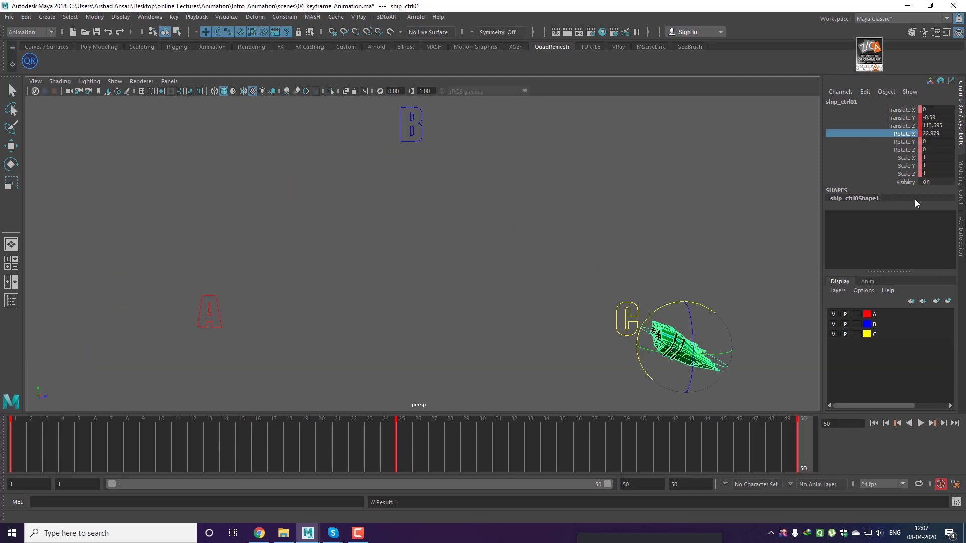
pyautogui.press('r')
pyautogui.moveTo(900, 159); pyautogui.dragTo(899, 172)
pyautogui.moveTo(718, 226); pyautogui.dragTo(719, 226, button='middle')
pyautogui.hotkey('shift', 'r')
# Play the combined move, rotation and scale animation from frame 1, stop it, and return to frame 1
pyautogui.click(875, 424)
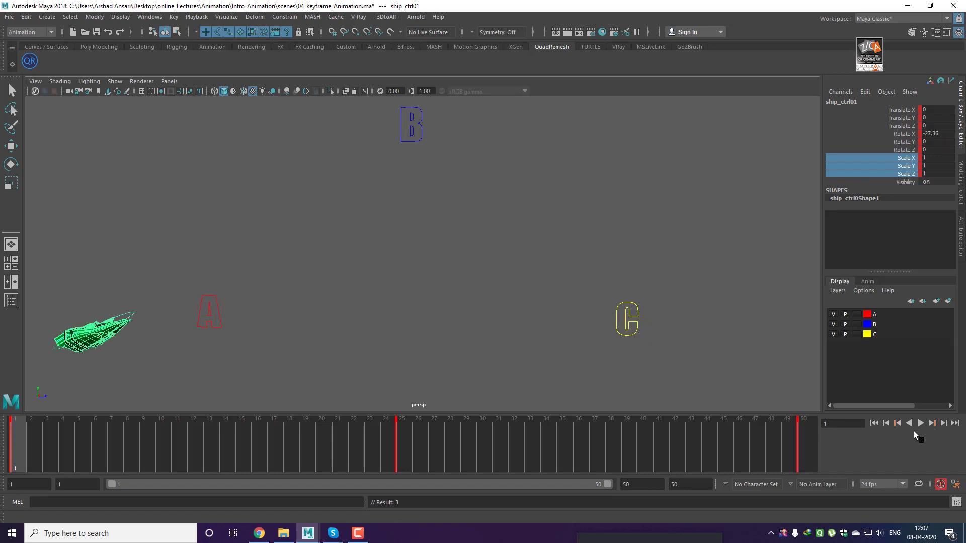
pyautogui.click(922, 424)
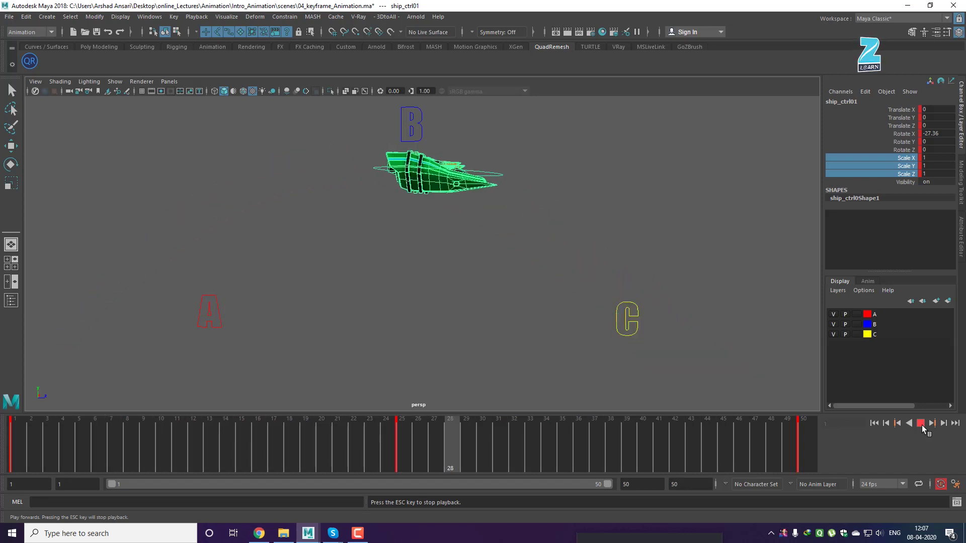
pyautogui.click(921, 424)
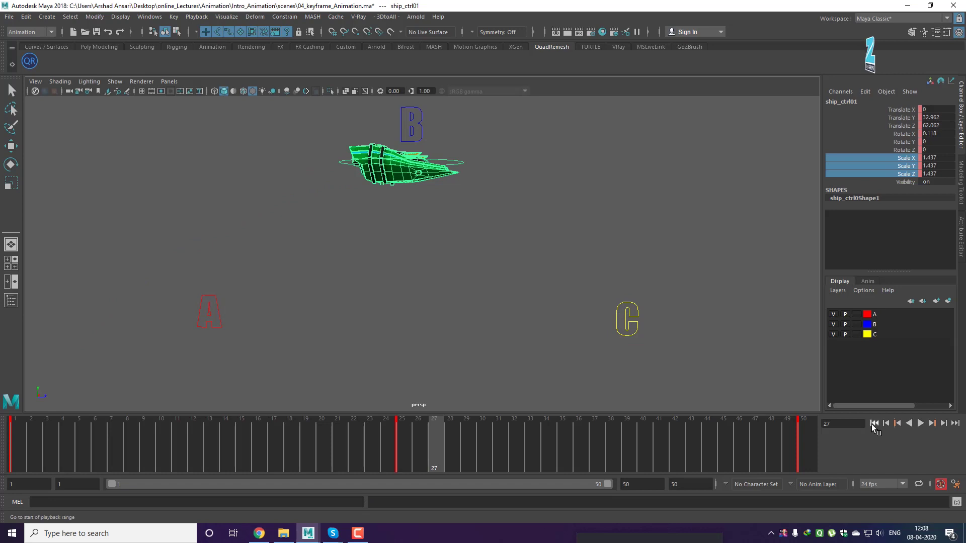
pyautogui.click(874, 424)
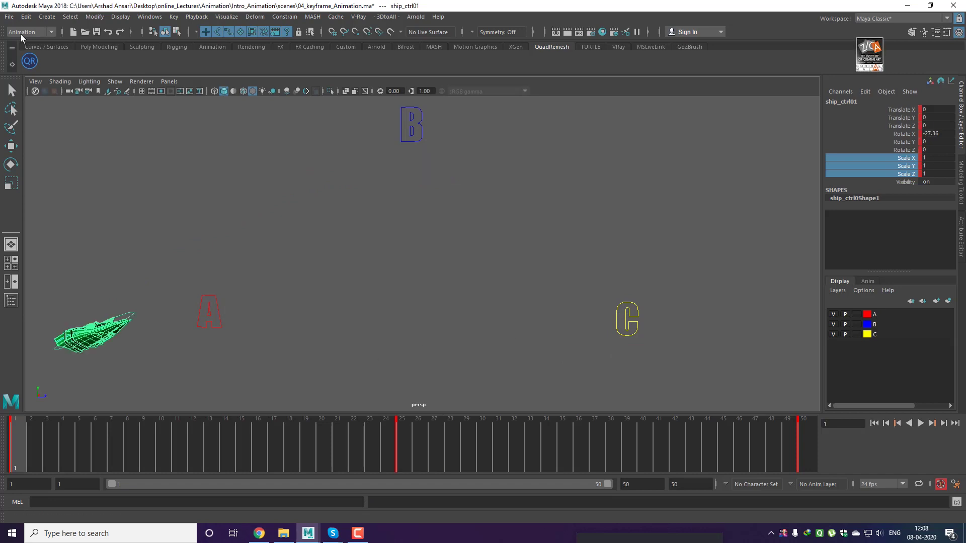
# Reopen 04_keyframe_Animation.ma, discarding the changes to the current scene
pyautogui.click(9, 17)
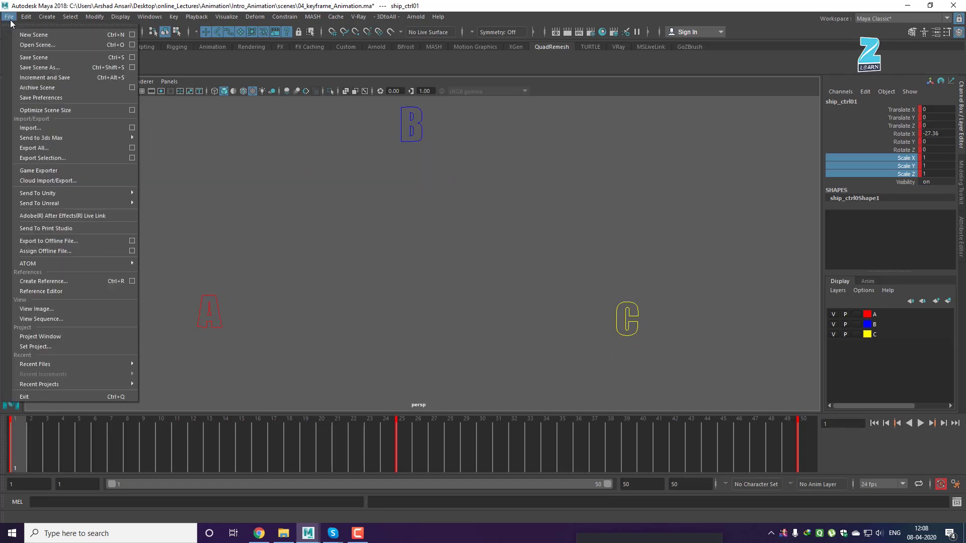
pyautogui.click(17, 44)
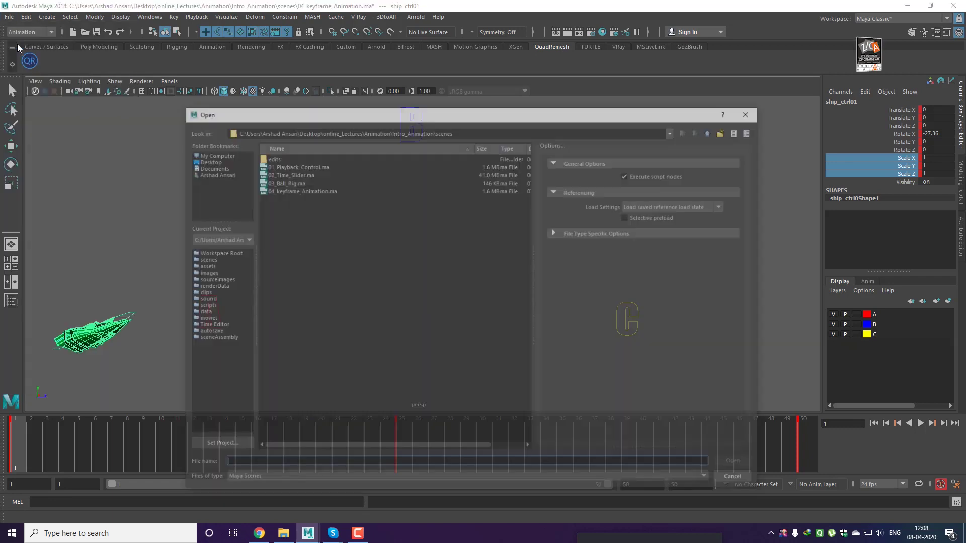
pyautogui.click(323, 189)
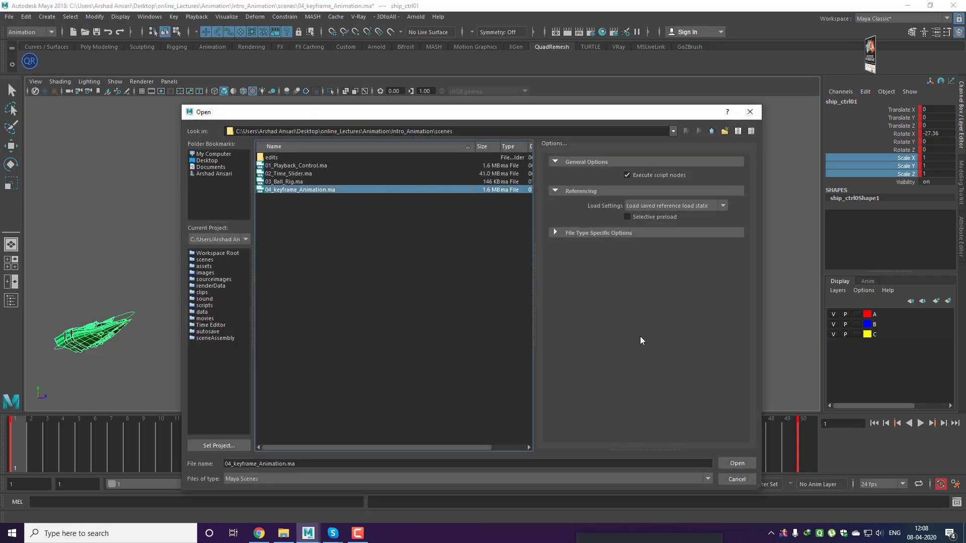
pyautogui.click(736, 463)
pyautogui.click(494, 275)
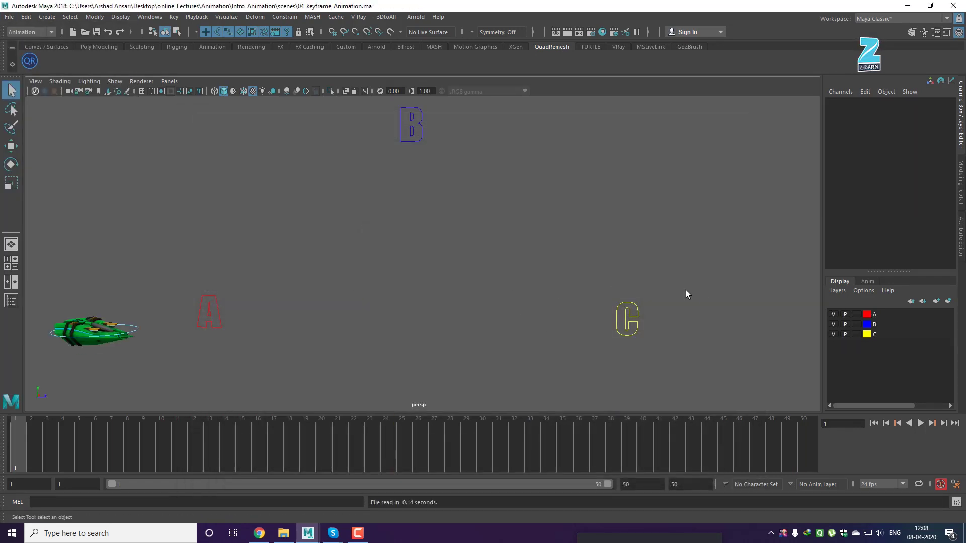
# Select the ship control, open the Set Key options, magnify them to examine the Set keys on choices, and move the window off the scene's centre
pyautogui.click(138, 330)
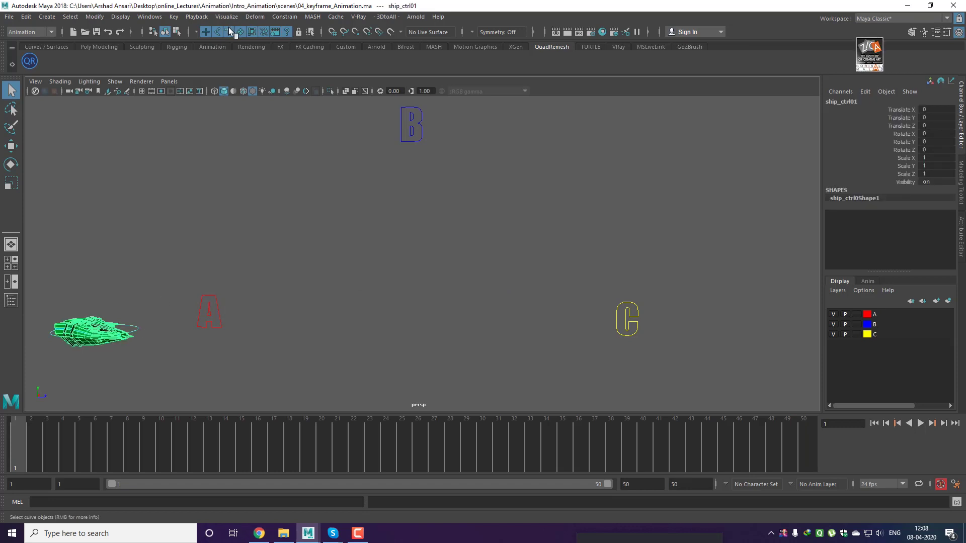
pyautogui.click(174, 17)
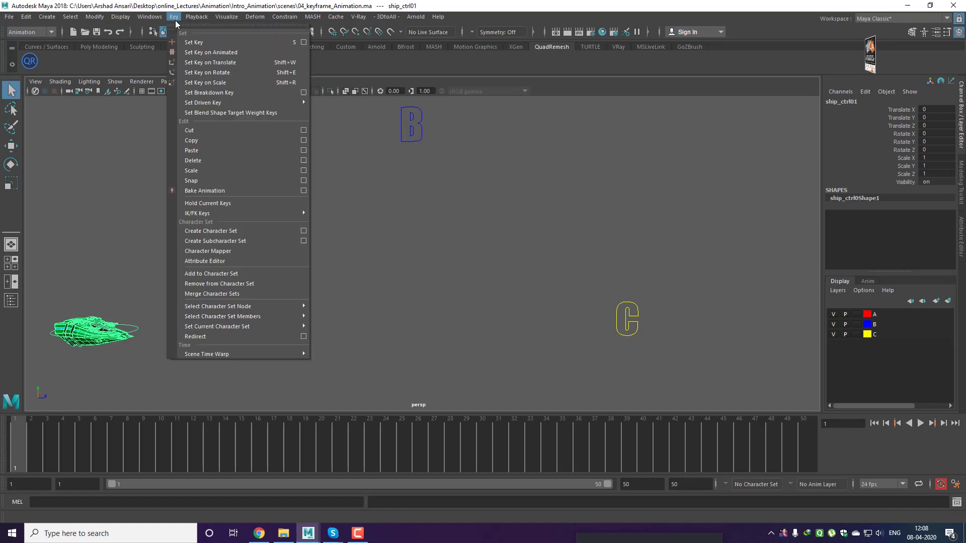
pyautogui.click(304, 43)
pyautogui.moveTo(474, 124); pyautogui.dragTo(584, 149)
pyautogui.click(430, 162)
pyautogui.click(436, 182)
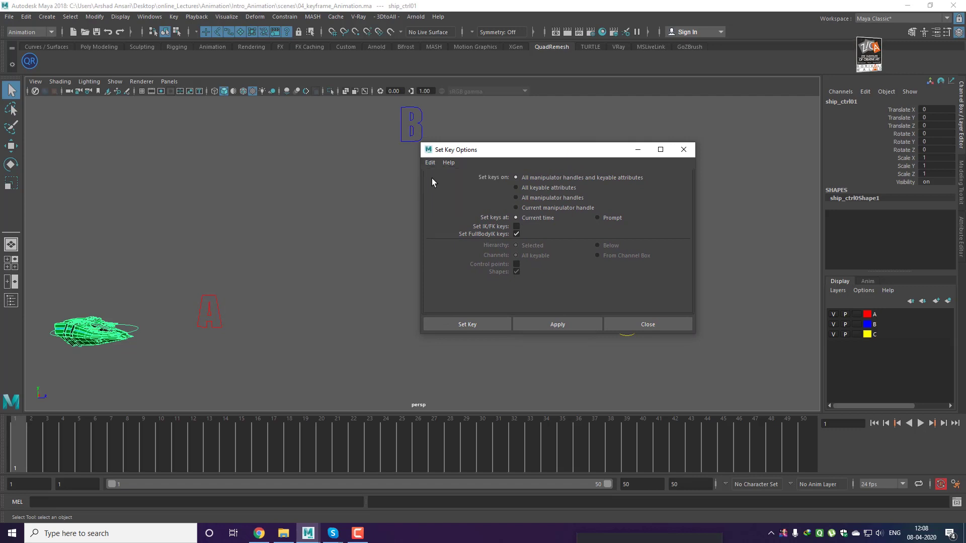
pyautogui.press('super+plus')
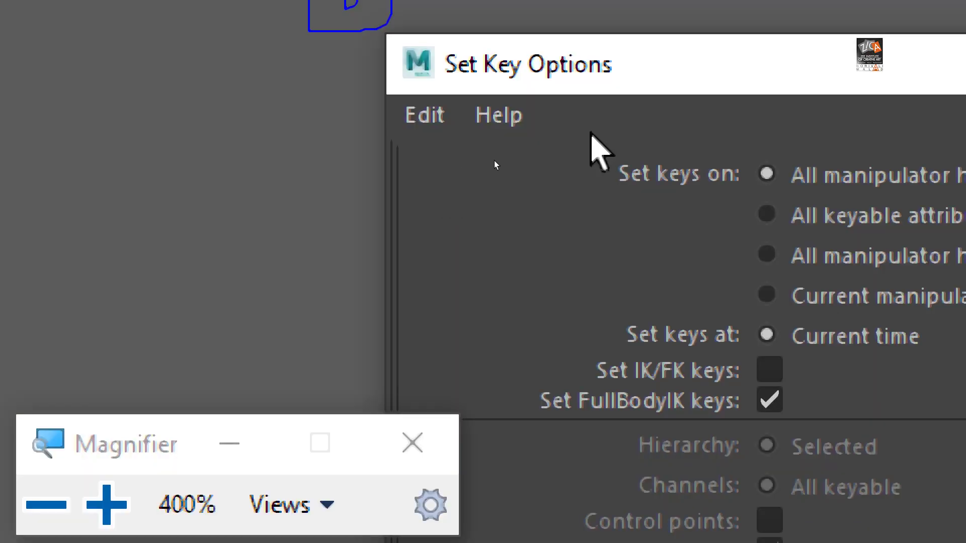
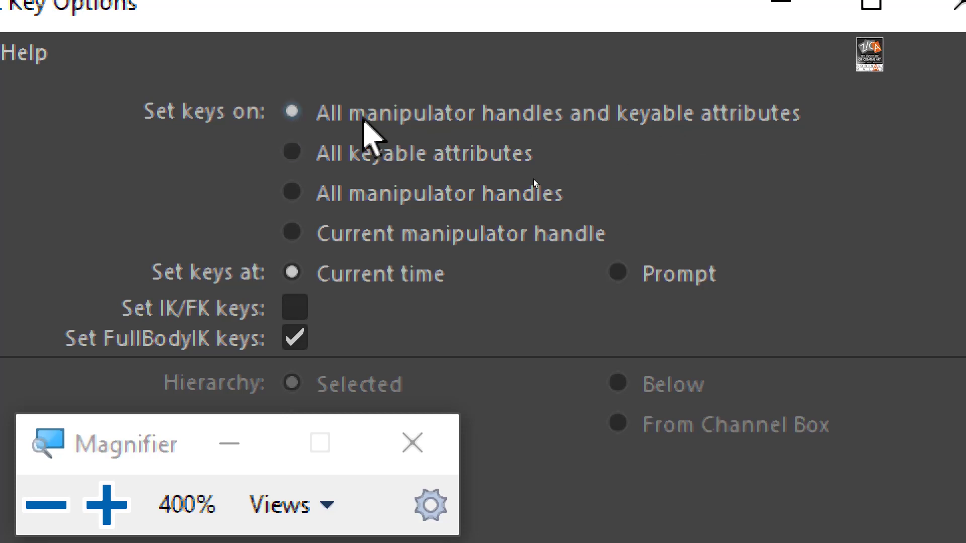
pyautogui.click(439, 445)
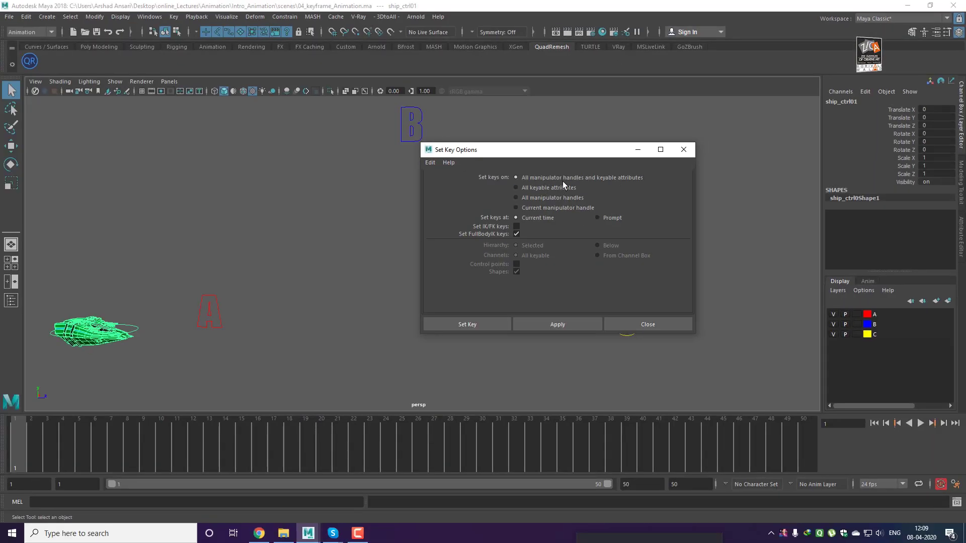
pyautogui.moveTo(578, 151); pyautogui.dragTo(336, 129)
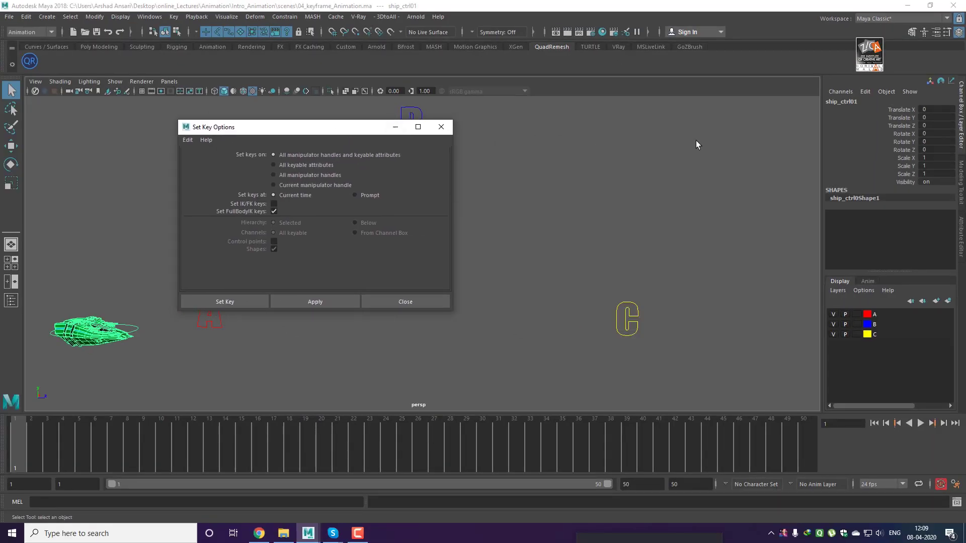
pyautogui.moveTo(275, 133); pyautogui.dragTo(138, 99)
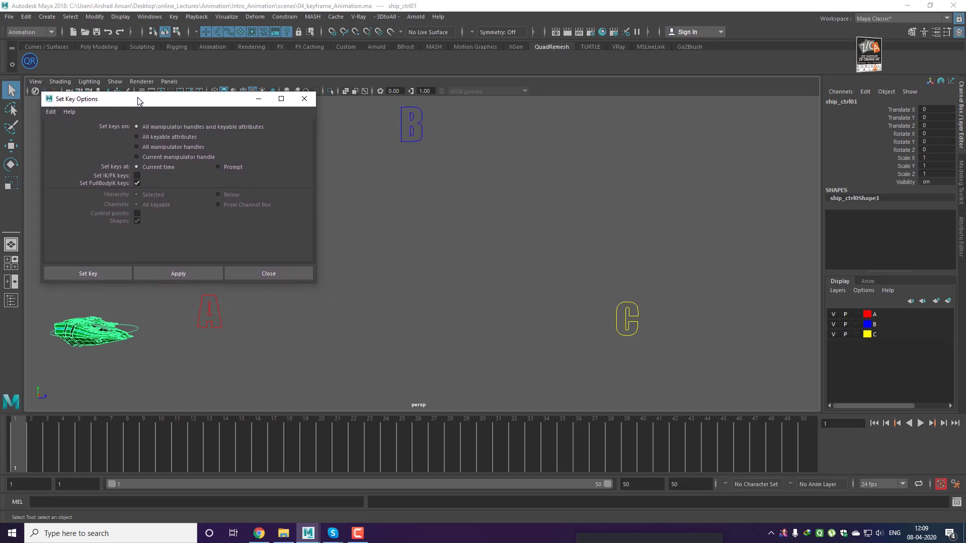
# Set the Set Key options to key all keyable attributes, and magnify the window to examine the Hierarchy and Channels choices
pyautogui.click(167, 137)
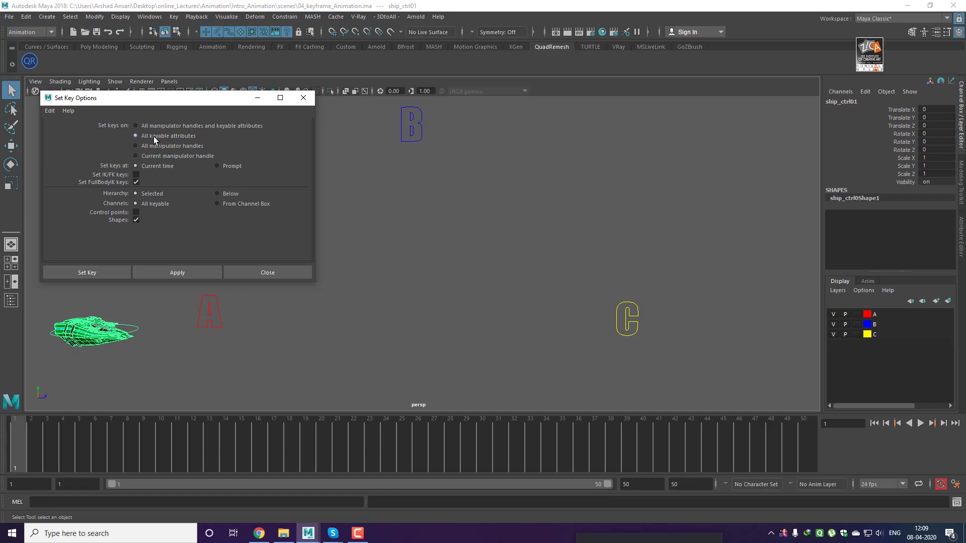
pyautogui.press('super+plus')
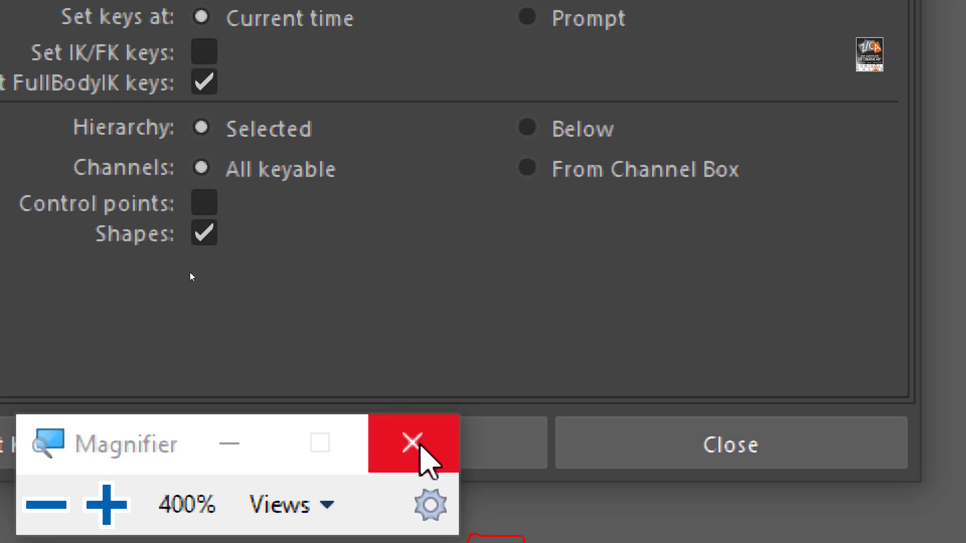
pyautogui.click(416, 445)
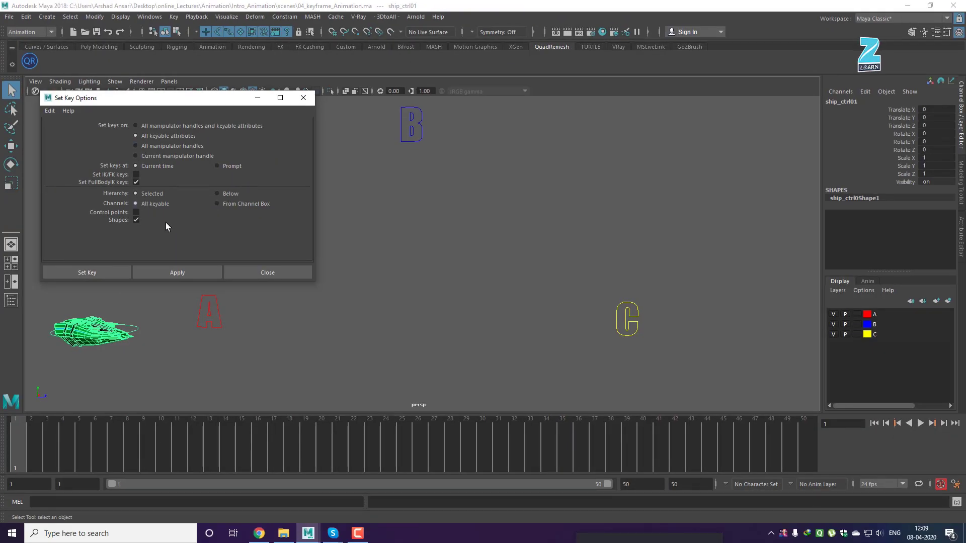
# Examine the ship close up, comparing a selection of its control curve with a selection of its main body alone
pyautogui.click(173, 340)
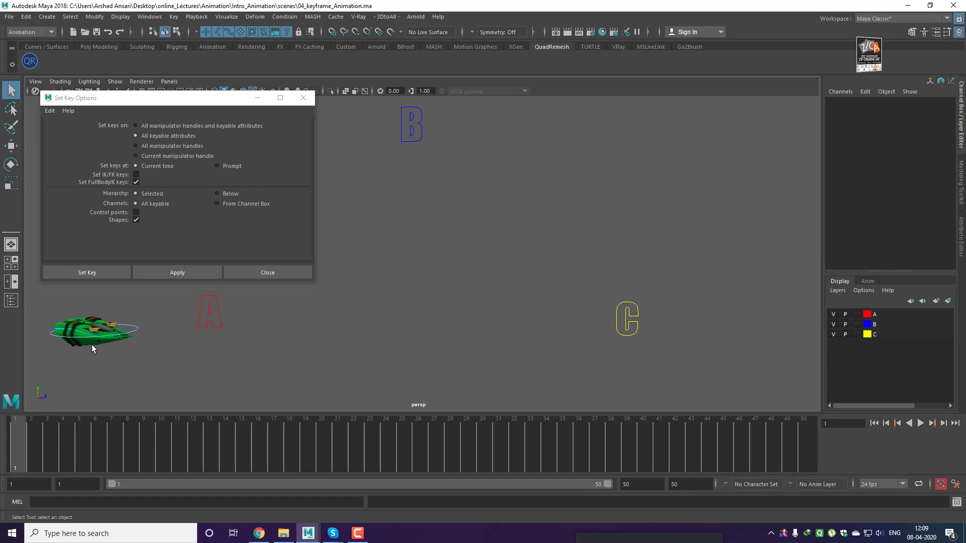
pyautogui.click(91, 345)
pyautogui.click(137, 328)
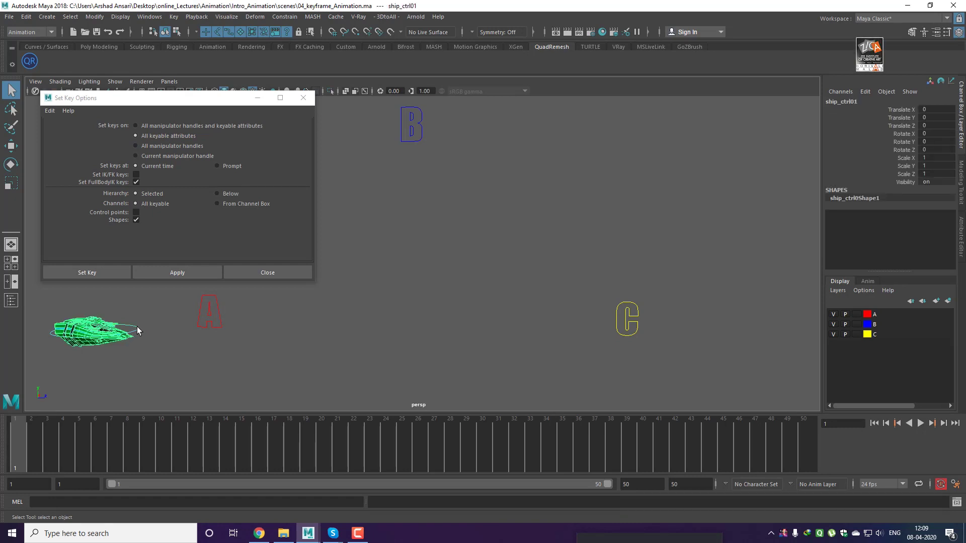
pyautogui.click(165, 341)
pyautogui.keyDown('alt'); pyautogui.moveTo(137, 331); pyautogui.dragTo(176, 363, button='right'); pyautogui.keyUp('alt')
pyautogui.keyDown('alt'); pyautogui.moveTo(176, 363); pyautogui.dragTo(272, 352, button='middle'); pyautogui.keyUp('alt')
pyautogui.keyDown('alt'); pyautogui.moveTo(272, 352); pyautogui.dragTo(289, 377, button='right'); pyautogui.keyUp('alt')
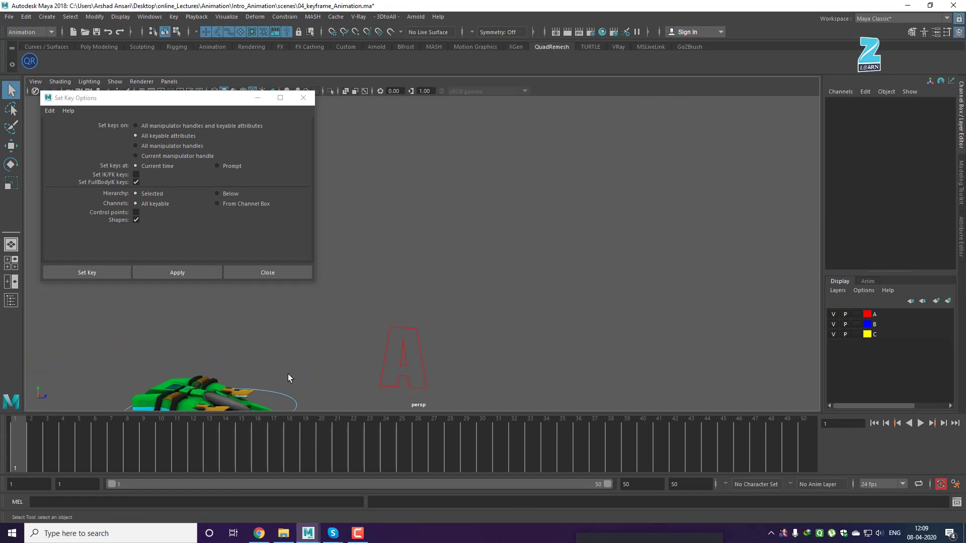
pyautogui.keyDown('alt'); pyautogui.moveTo(289, 377); pyautogui.dragTo(330, 322, button='middle'); pyautogui.keyUp('alt')
pyautogui.keyDown('alt'); pyautogui.moveTo(330, 322); pyautogui.dragTo(304, 329); pyautogui.keyUp('alt')
pyautogui.keyDown('alt'); pyautogui.moveTo(305, 329); pyautogui.dragTo(339, 355, button='right'); pyautogui.keyUp('alt')
pyautogui.keyDown('alt'); pyautogui.moveTo(339, 355); pyautogui.dragTo(540, 258, button='middle'); pyautogui.keyUp('alt')
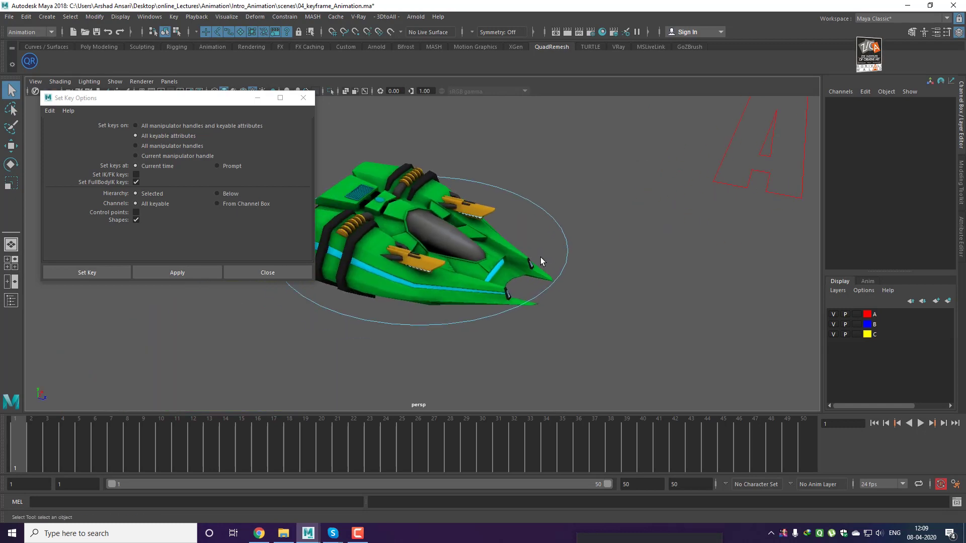
pyautogui.keyDown('alt'); pyautogui.moveTo(540, 257); pyautogui.dragTo(618, 268, button='right'); pyautogui.keyUp('alt')
pyautogui.moveTo(605, 230); pyautogui.dragTo(605, 230)
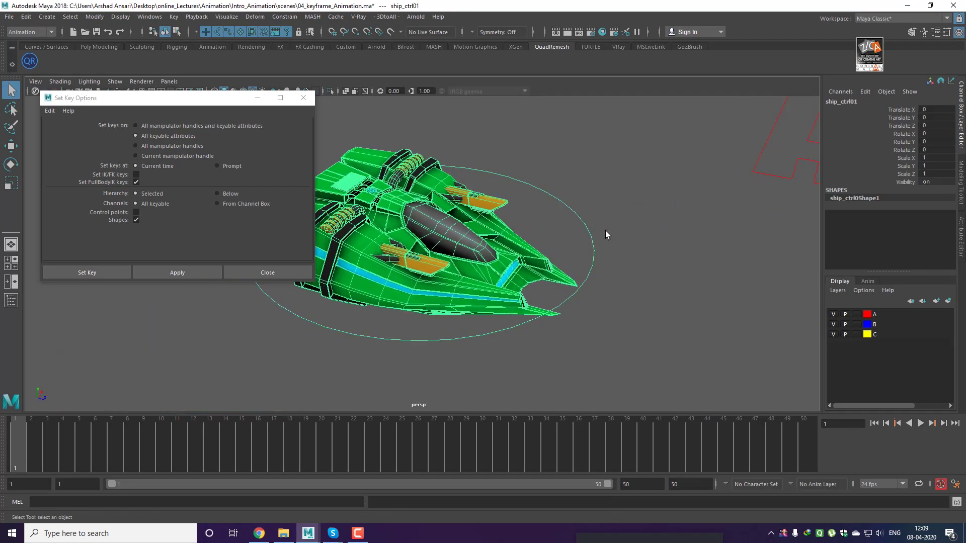
pyautogui.click(624, 314)
pyautogui.click(370, 300)
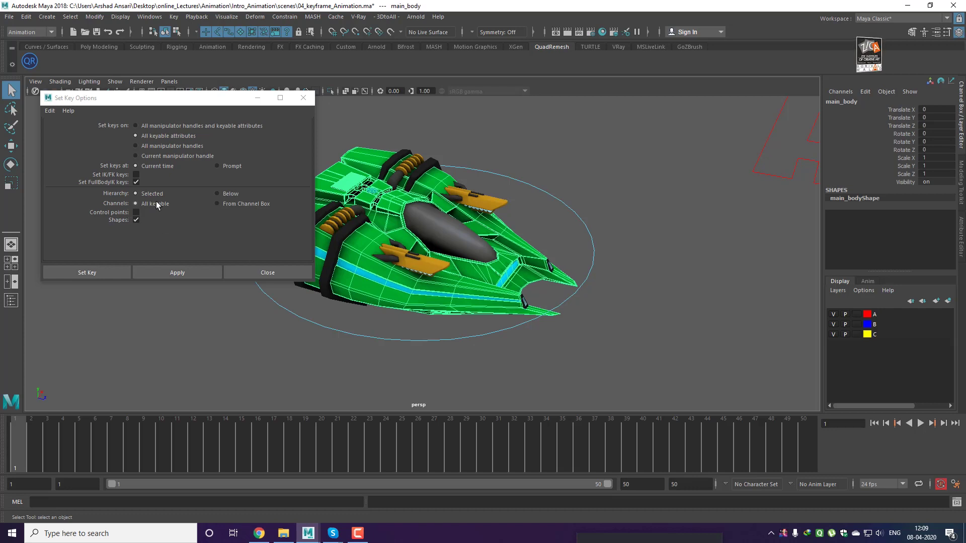
# Try the Below hierarchy option, selecting the ship control and main body for comparison, and set Hierarchy back to Selected
pyautogui.click(218, 194)
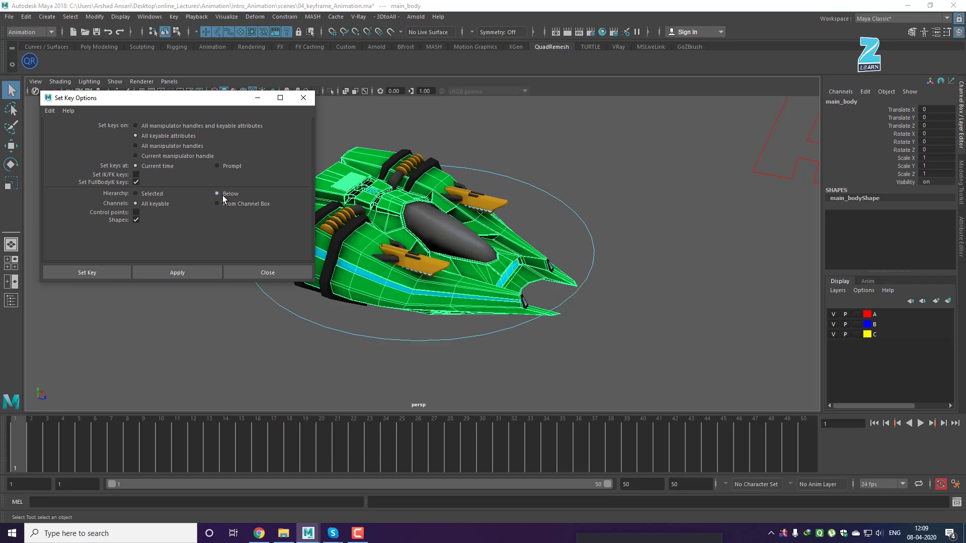
pyautogui.click(633, 189)
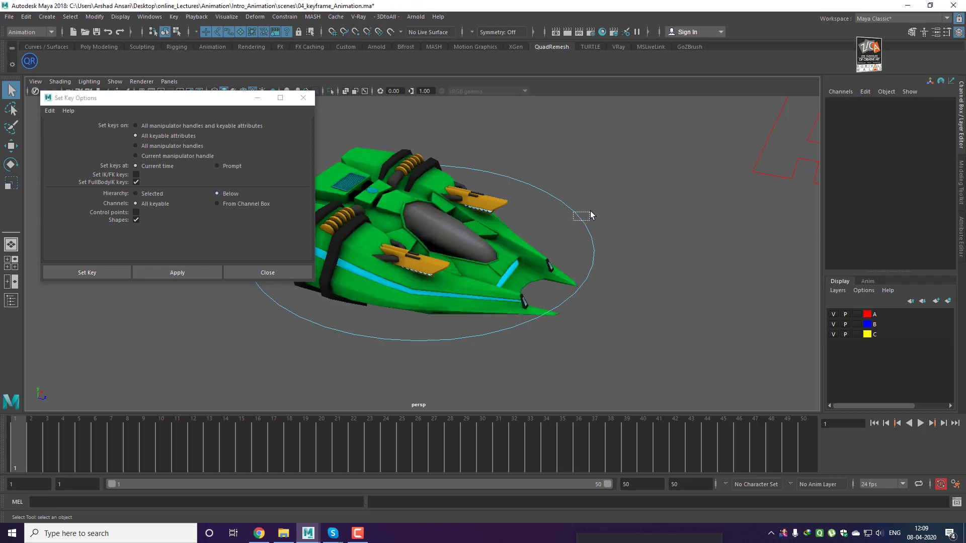
pyautogui.moveTo(613, 188); pyautogui.dragTo(614, 186)
pyautogui.click(451, 370)
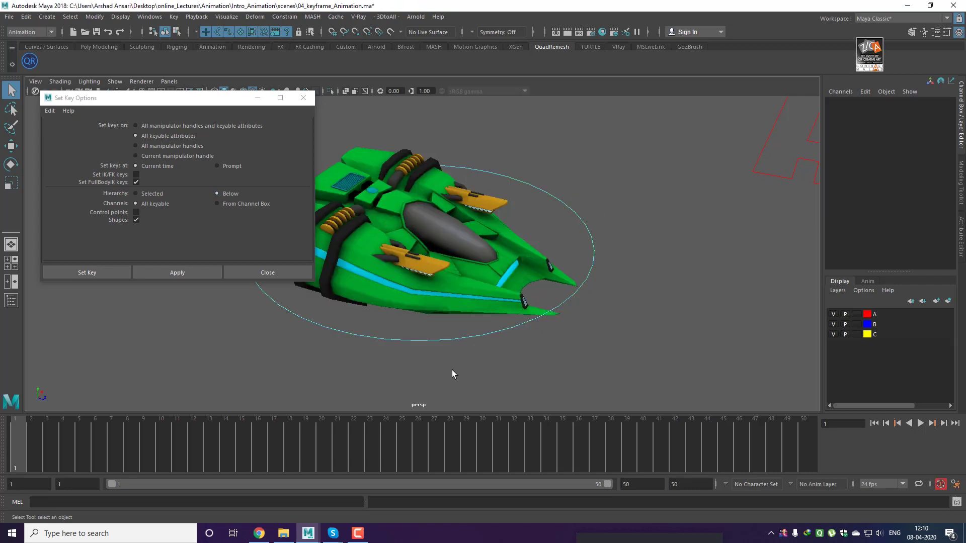
pyautogui.click(370, 294)
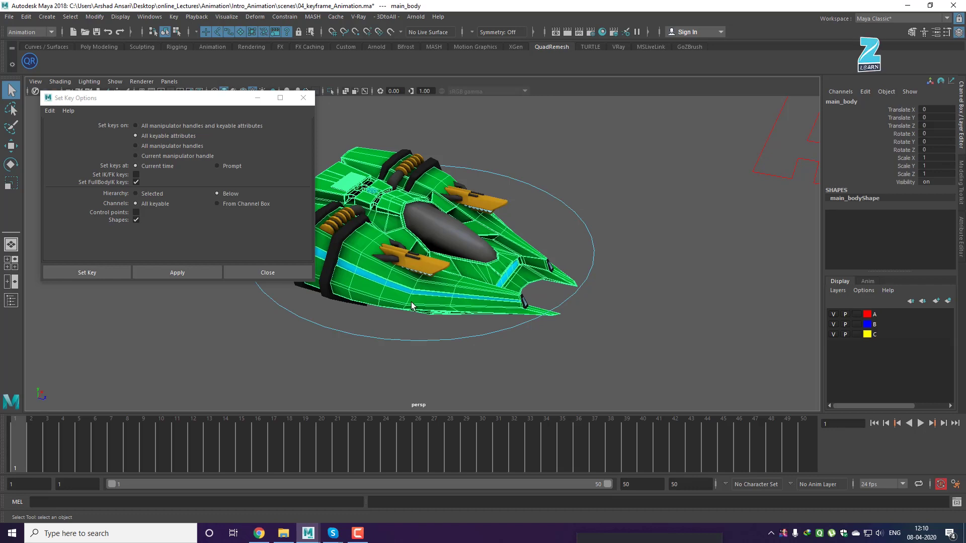
pyautogui.click(723, 201)
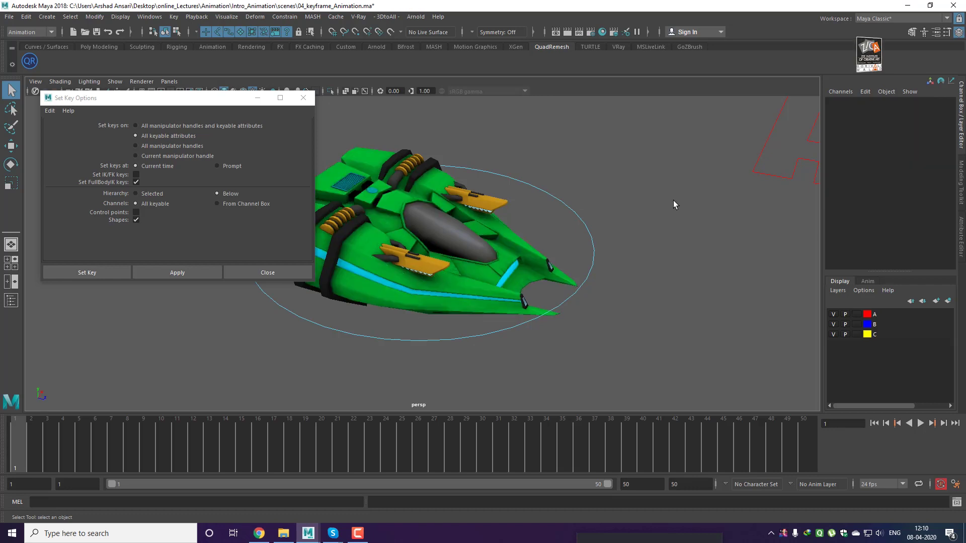
pyautogui.moveTo(571, 210); pyautogui.dragTo(555, 214)
pyautogui.click(351, 345)
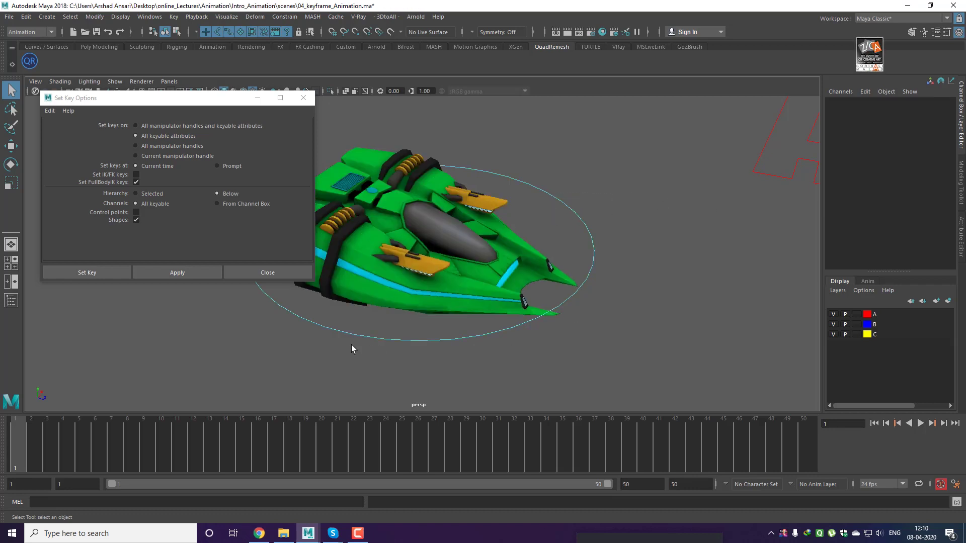
pyautogui.click(384, 304)
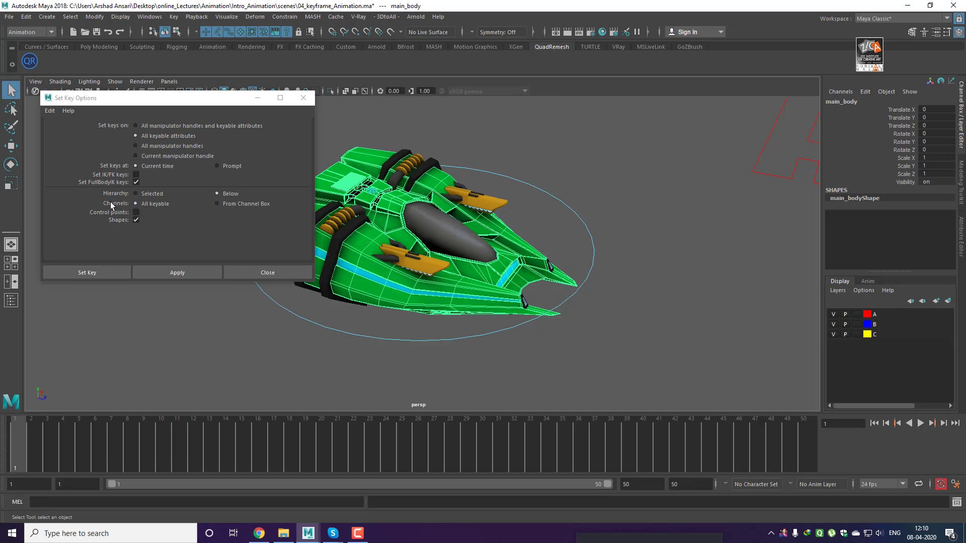
pyautogui.click(143, 194)
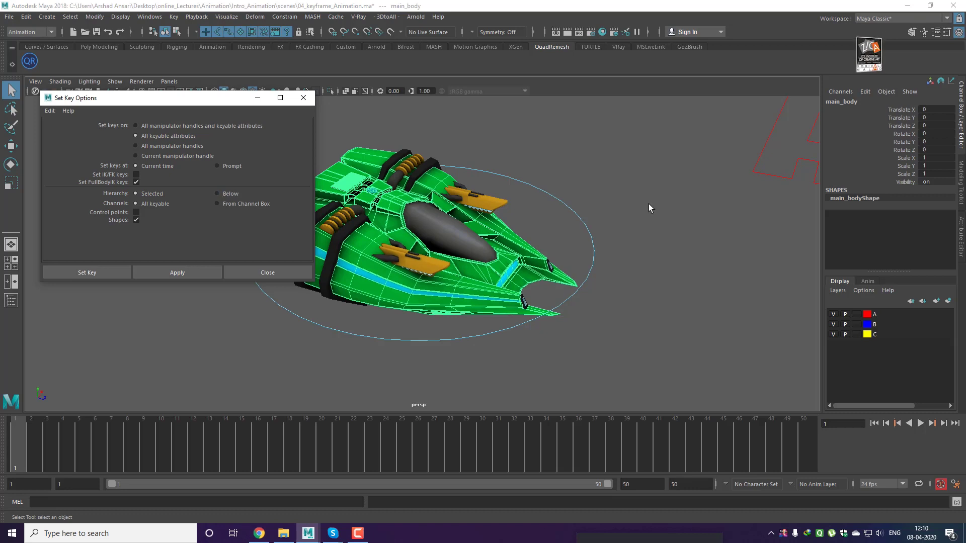
# Clear the selection, restore the bookmarked camera view showing A, B and C, and select the ship control
pyautogui.click(629, 200)
pyautogui.click(35, 81)
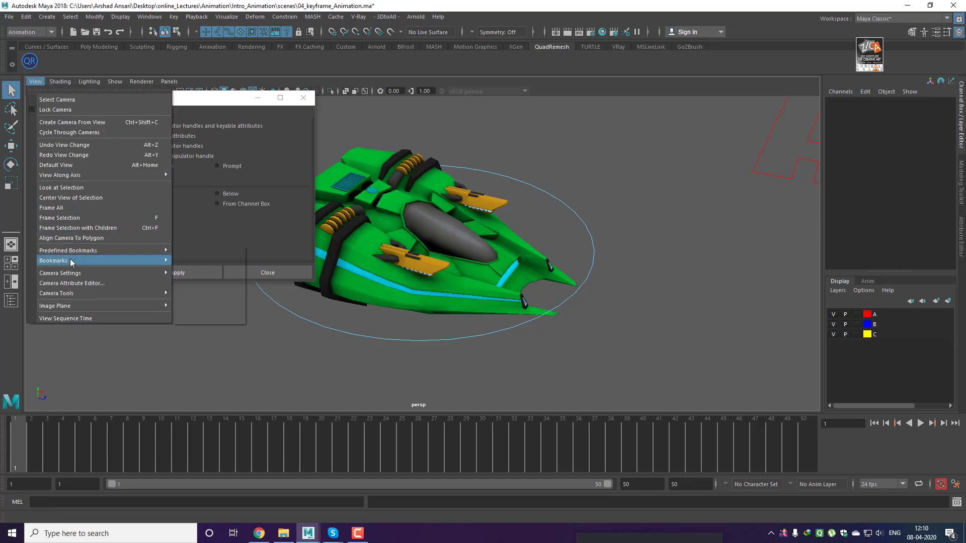
pyautogui.moveTo(126, 260)
pyautogui.click(208, 262)
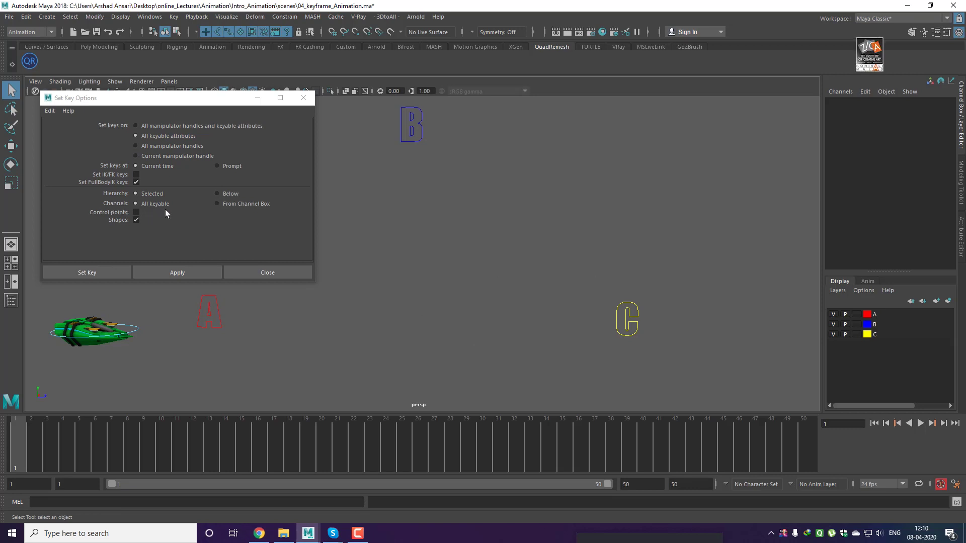
pyautogui.click(135, 330)
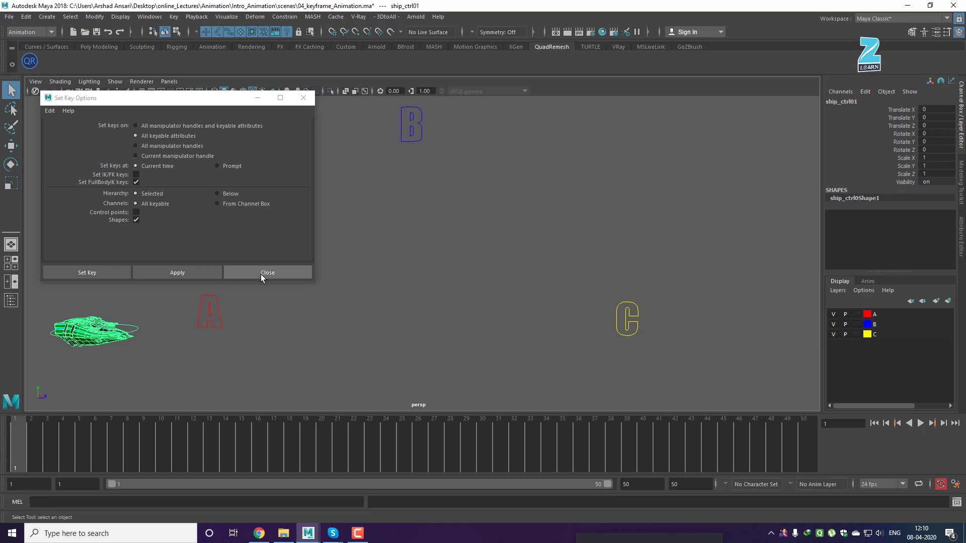
# Set Channels to From Channel Box, and key the ship control's Translate Z and Rotate Y channels individually at frame 1
pyautogui.click(244, 205)
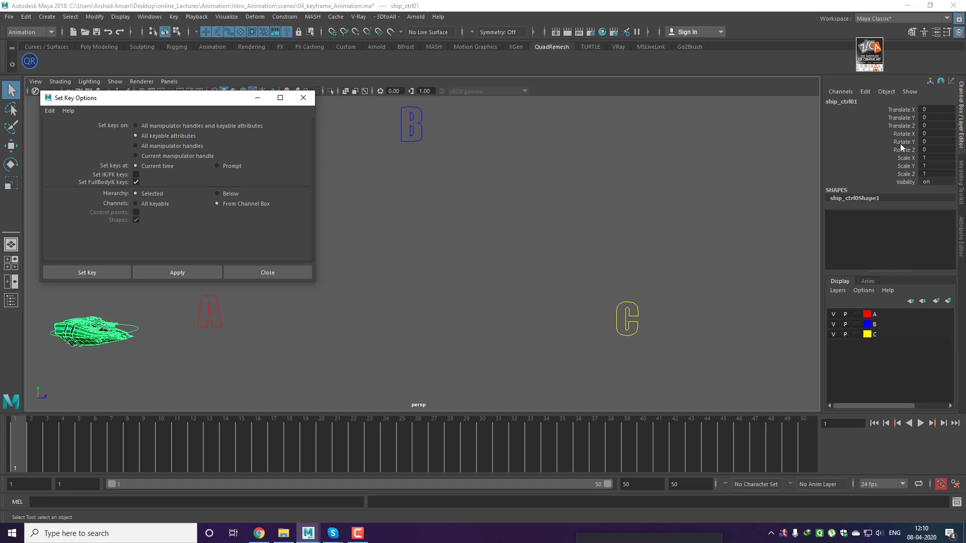
pyautogui.click(896, 126)
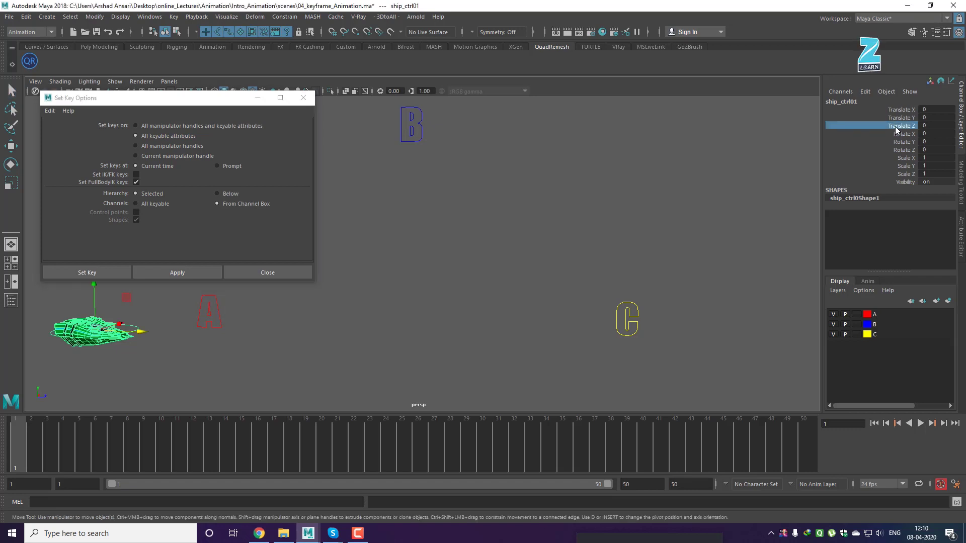
pyautogui.click(182, 273)
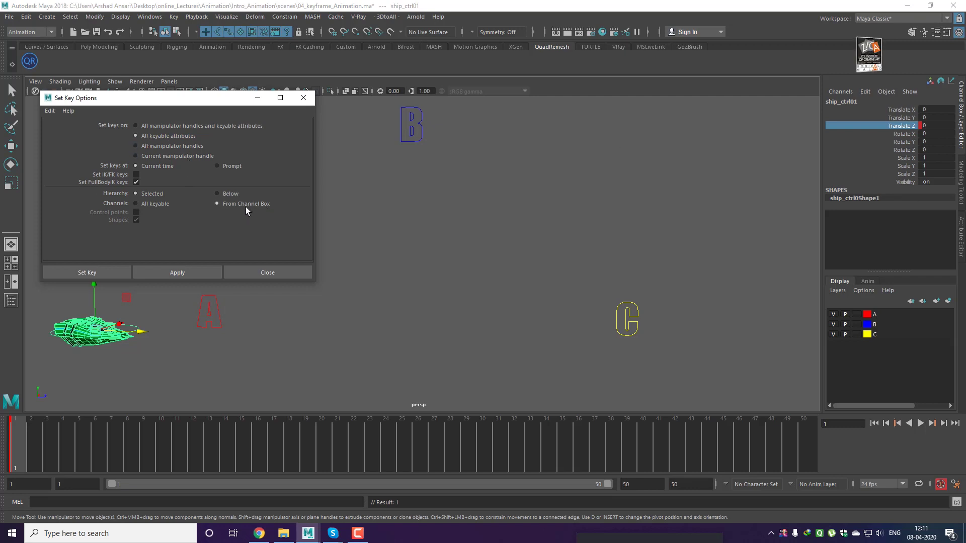
pyautogui.click(902, 142)
pyautogui.press('e')
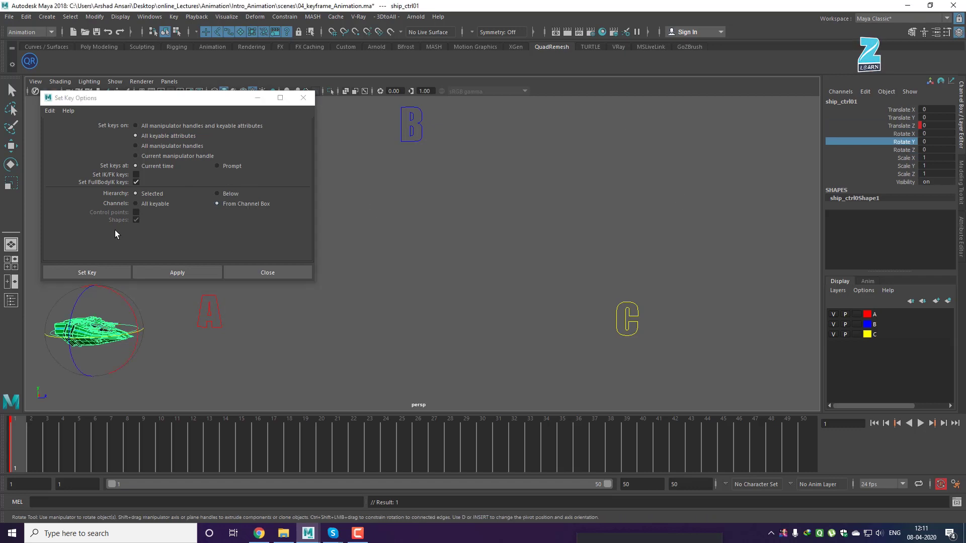
pyautogui.click(153, 270)
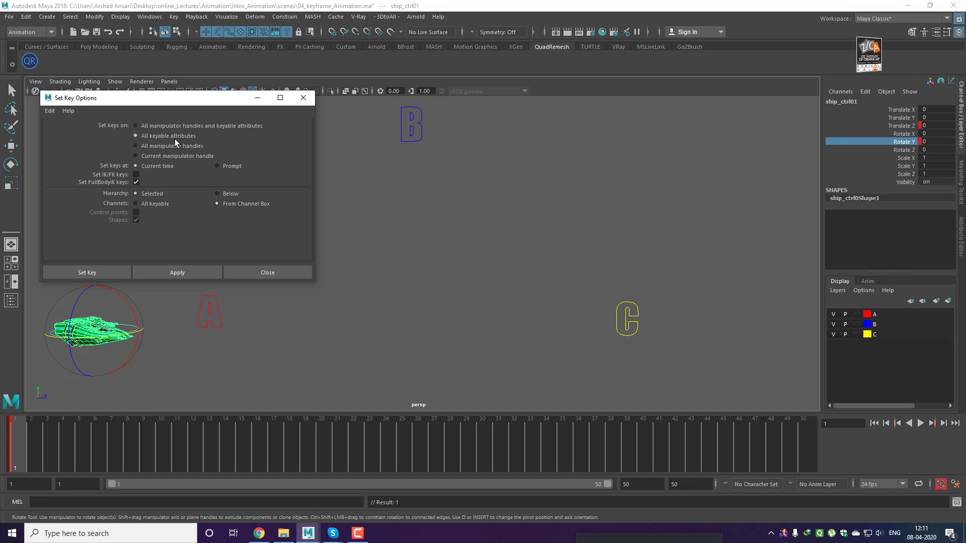
# Undo the Translate Z and Rotate Y keys, and reset the Set Key options to their defaults
pyautogui.click(574, 205)
pyautogui.press('q')
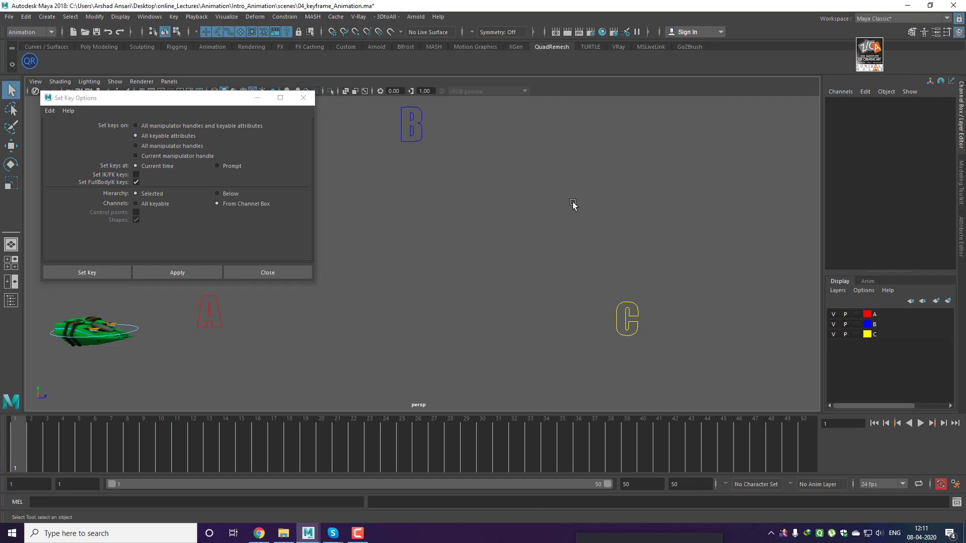
pyautogui.hotkey('ctrl', 'z')
pyautogui.hotkey('ctrl', 'z')
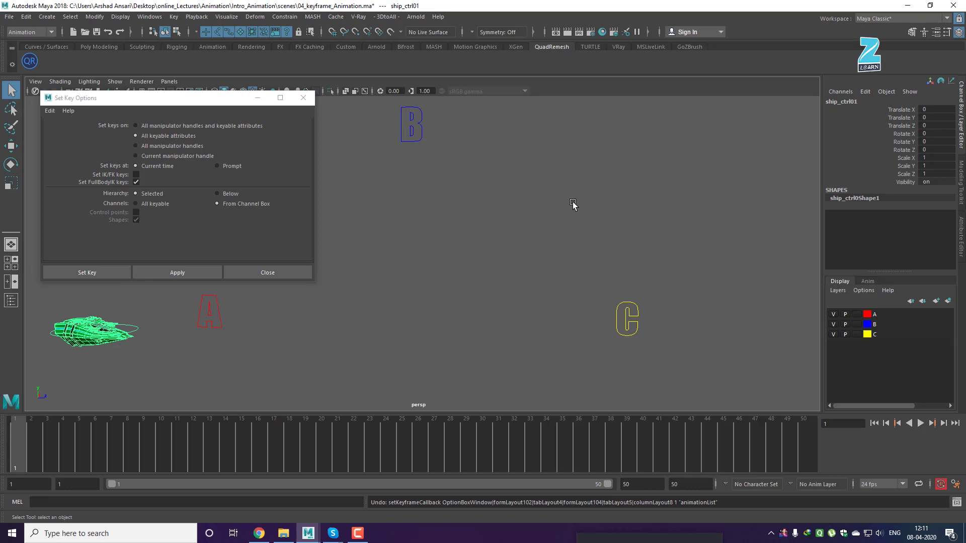
pyautogui.click(54, 111)
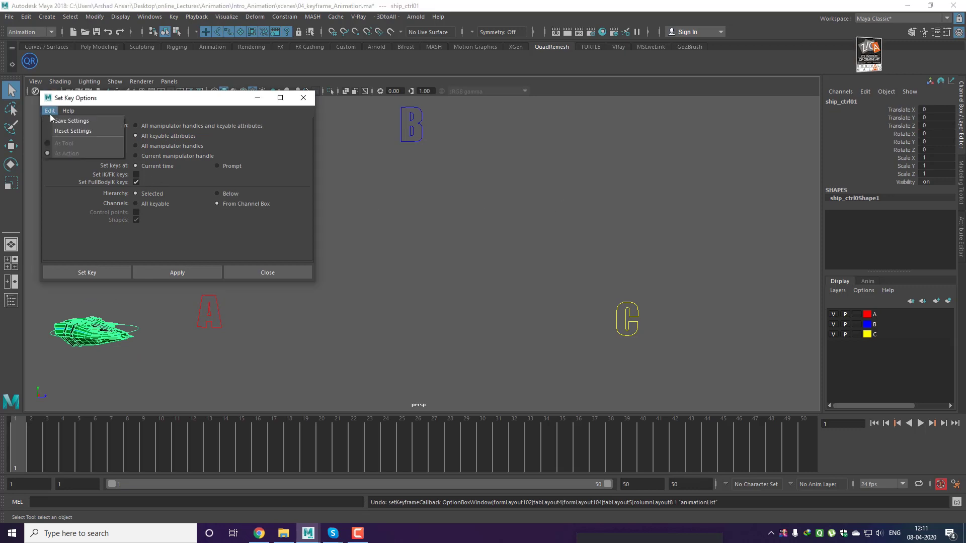
pyautogui.click(52, 131)
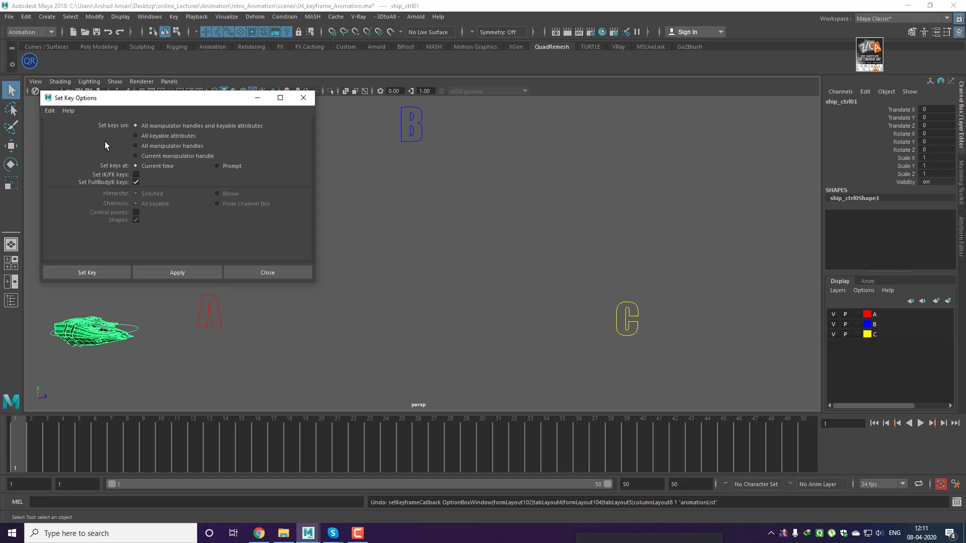
# Choose All keyable attributes again, and magnify the Set Key options to examine the manipulator handle choices
pyautogui.click(166, 137)
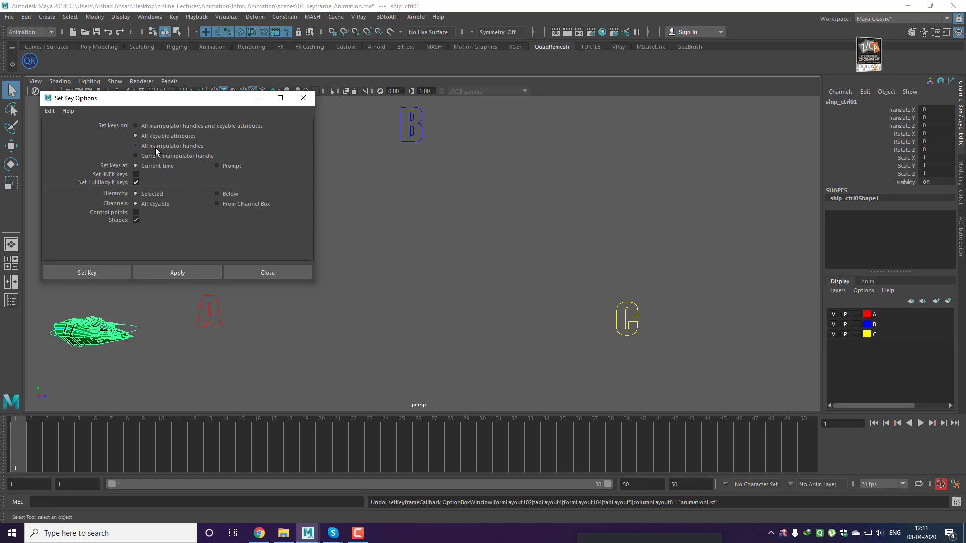
pyautogui.press('super+plus')
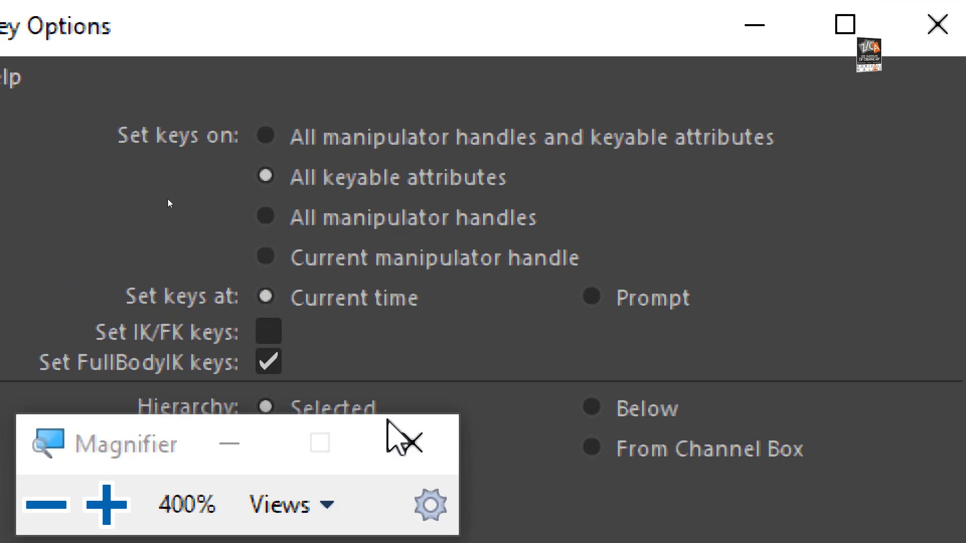
pyautogui.click(421, 453)
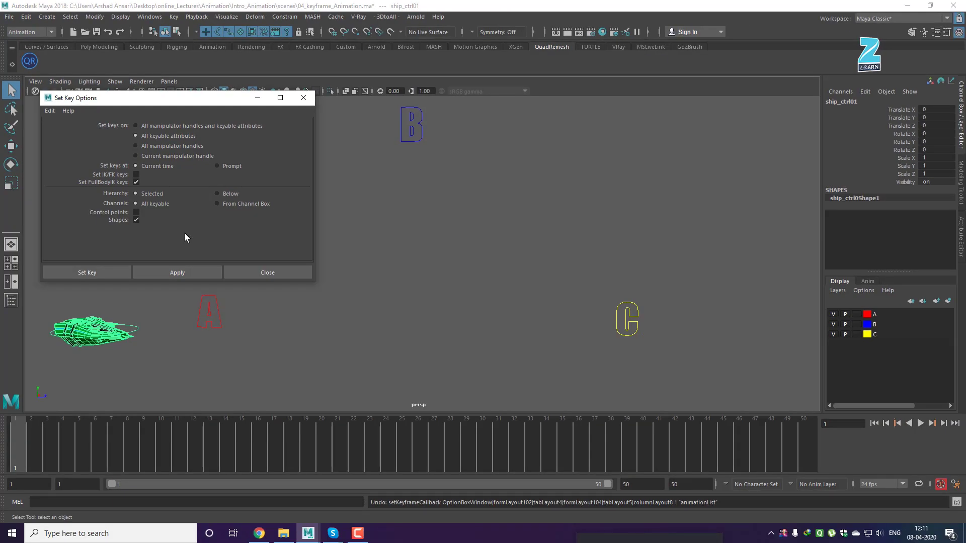
# Set keys on All manipulator handles, and try keying the ship control's selected Translate Y, Rotate Z and Scale Z channels
pyautogui.click(158, 148)
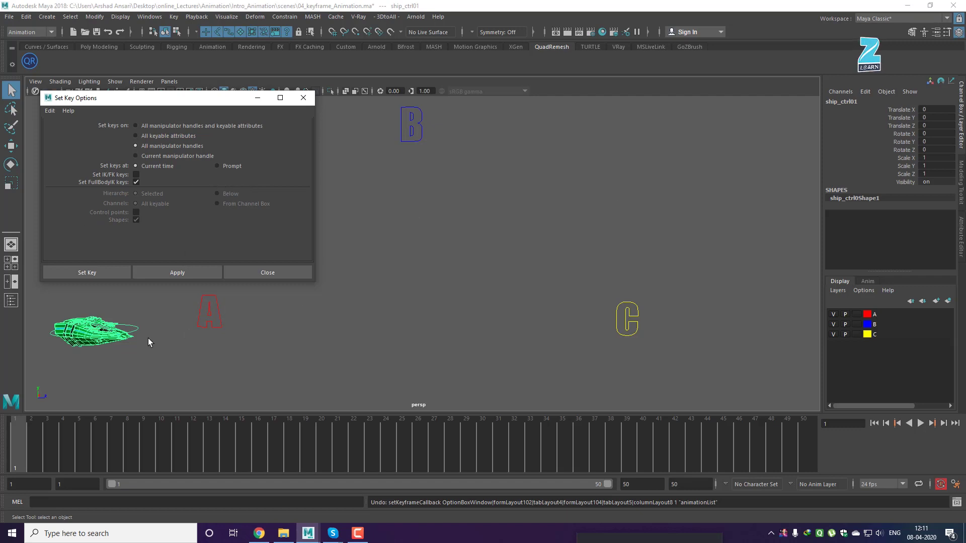
pyautogui.click(137, 328)
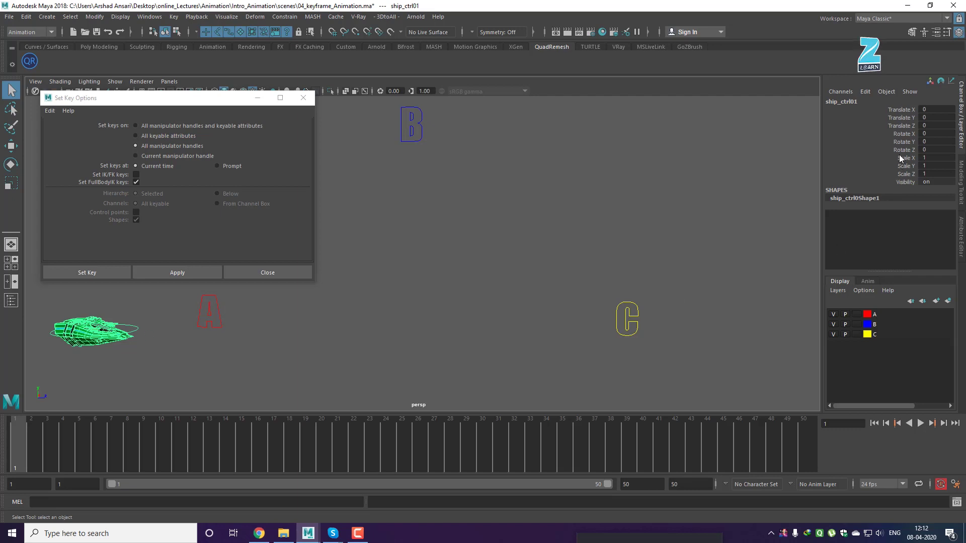
pyautogui.click(909, 174)
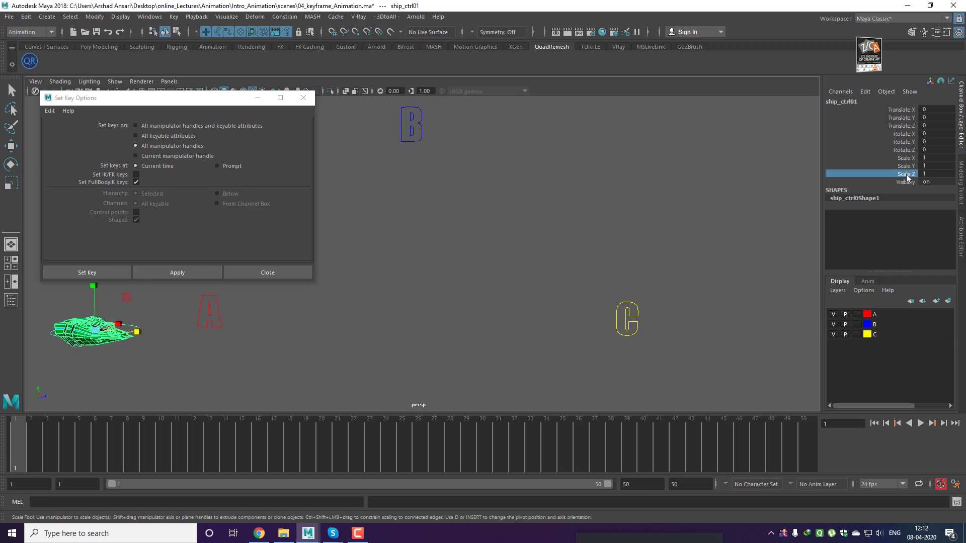
pyautogui.keyDown('ctrl'); pyautogui.click(905, 149); pyautogui.keyUp('ctrl')
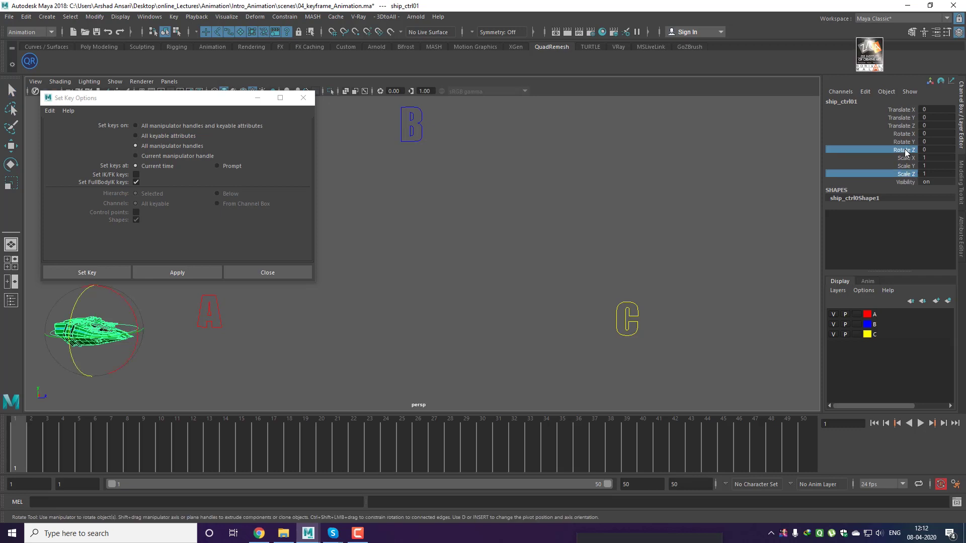
pyautogui.keyDown('ctrl'); pyautogui.click(902, 117); pyautogui.keyUp('ctrl')
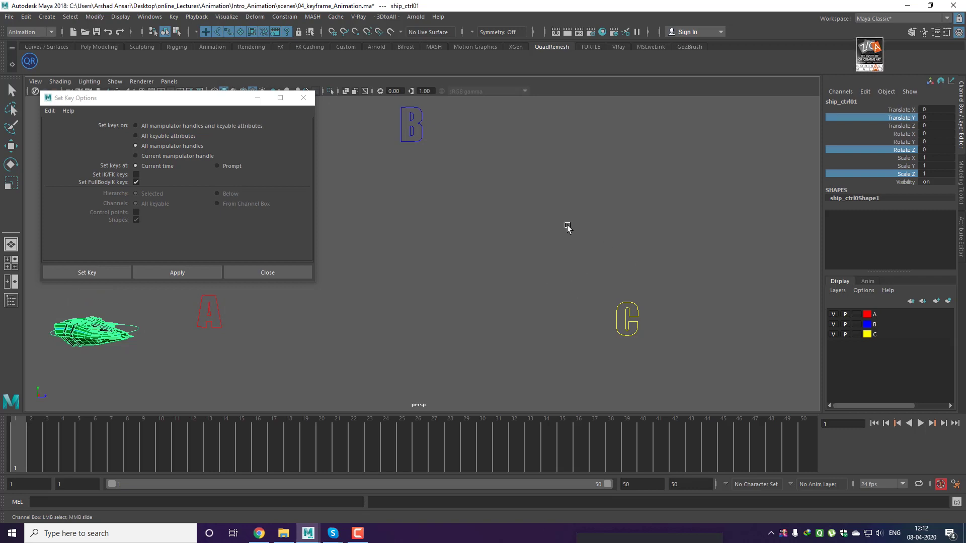
pyautogui.click(177, 272)
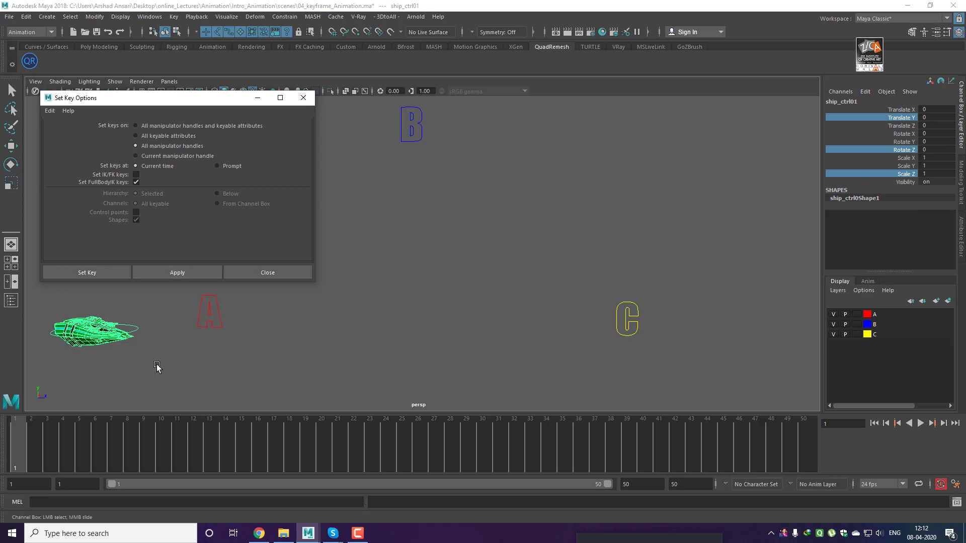
# Reselect the ship control and try keying its Translate Z, Rotate Z and Scale Z channels at frame 1
pyautogui.press('w')
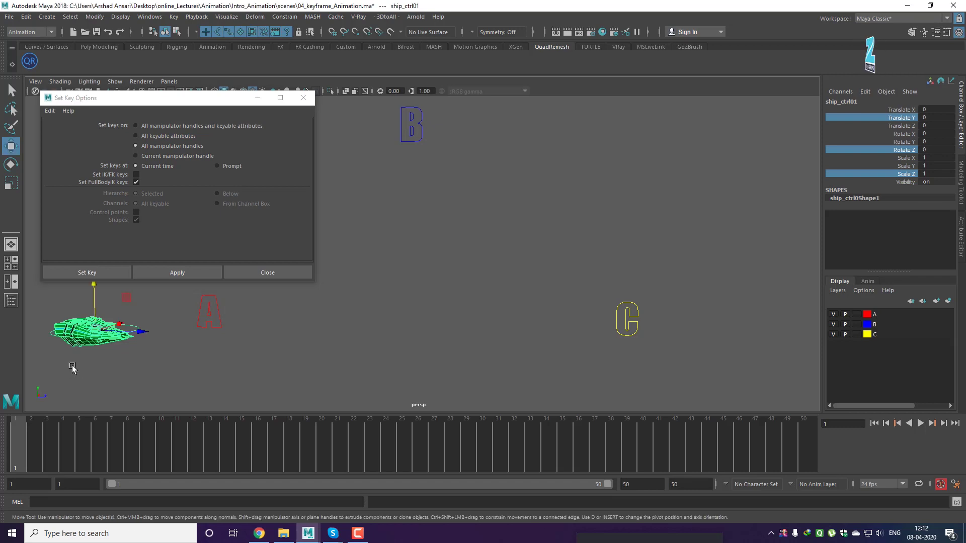
pyautogui.click(145, 362)
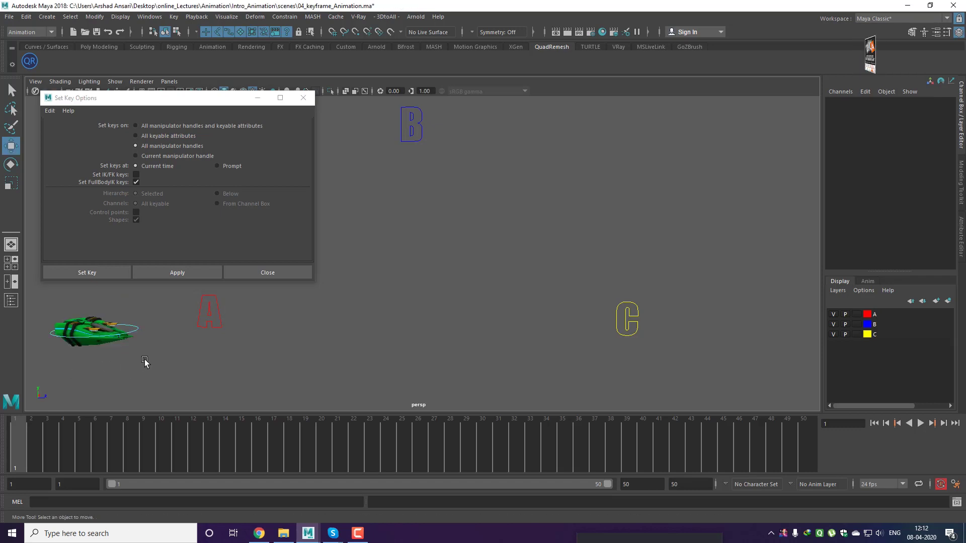
pyautogui.click(135, 328)
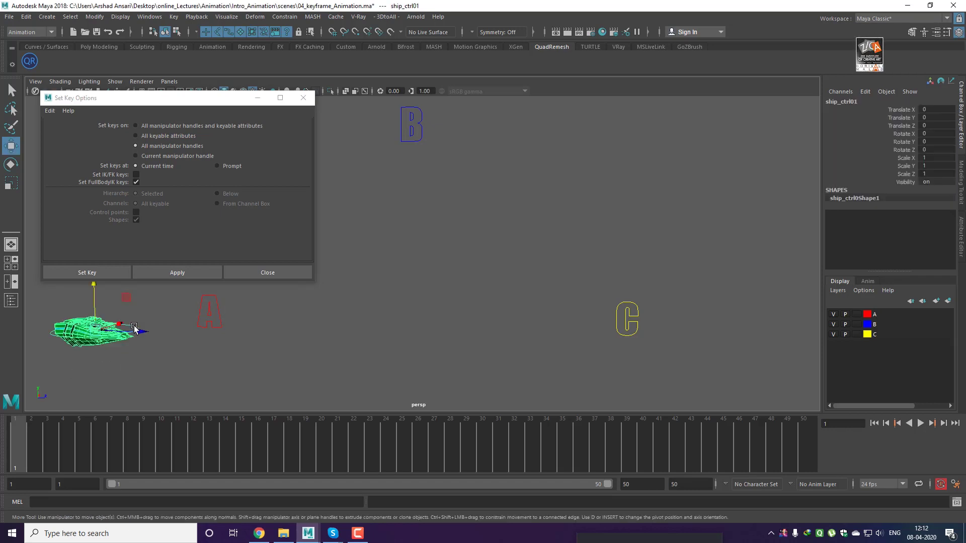
pyautogui.click(907, 175)
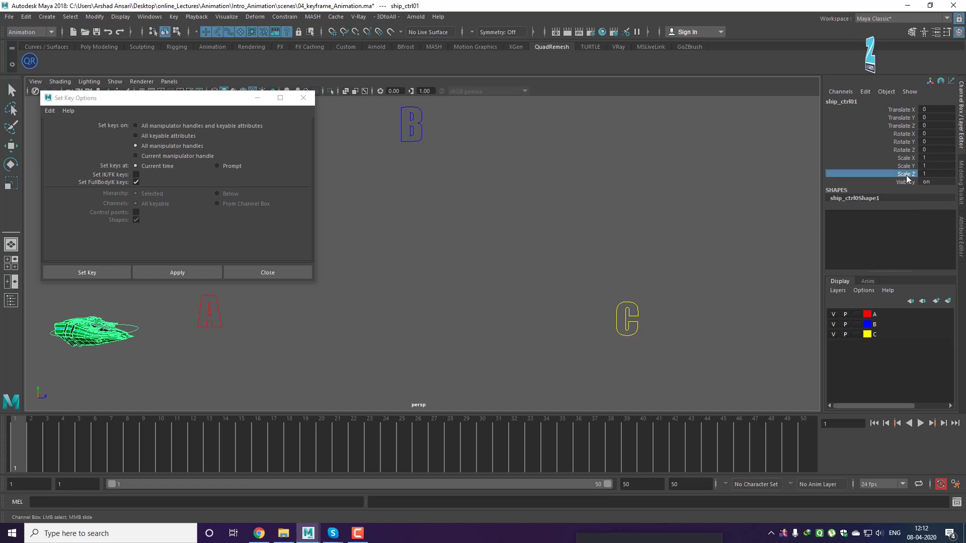
pyautogui.keyDown('ctrl'); pyautogui.click(908, 150); pyautogui.keyUp('ctrl')
pyautogui.keyDown('ctrl'); pyautogui.click(911, 125); pyautogui.keyUp('ctrl')
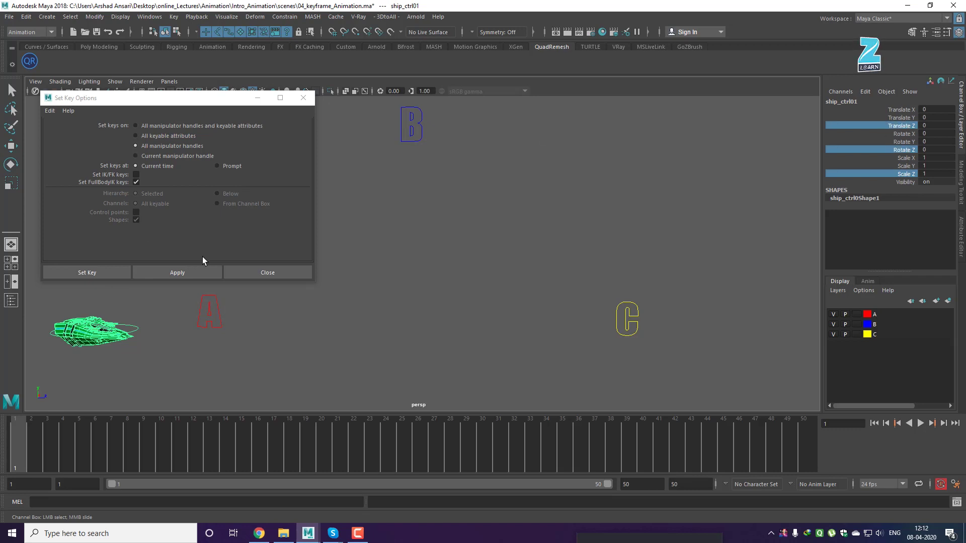
pyautogui.click(169, 274)
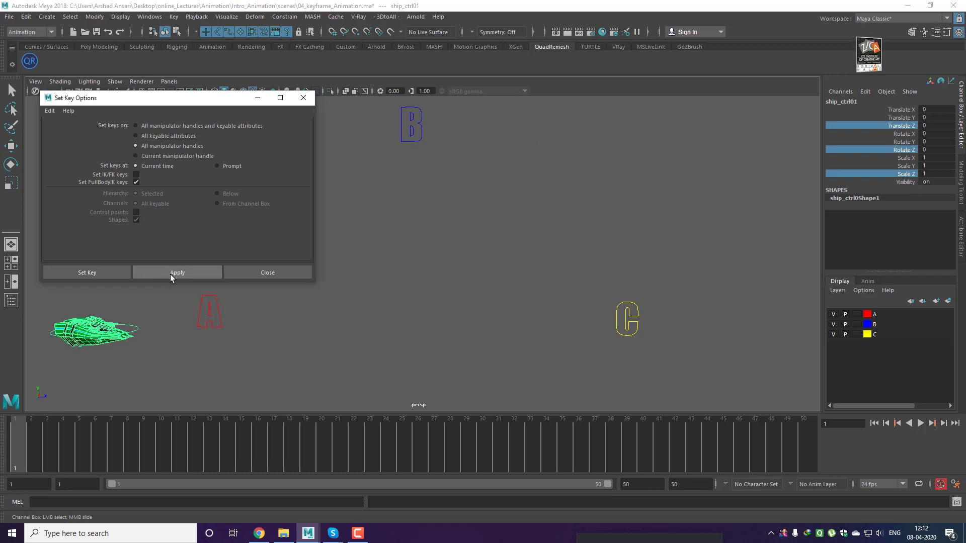
# Try keying the reselected ship control with the Move manipulator active and no channels highlighted, and clear the selection
pyautogui.click(523, 288)
pyautogui.press('w')
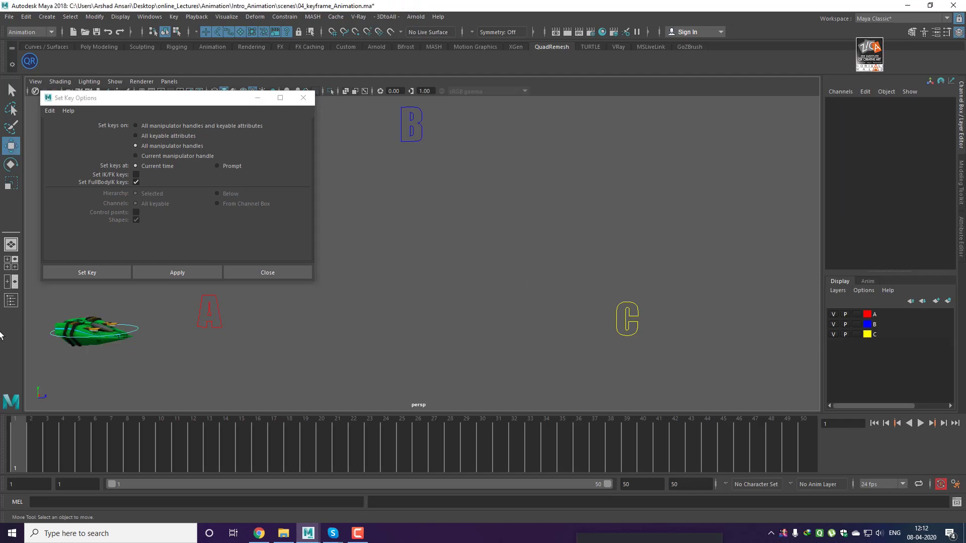
pyautogui.click(137, 330)
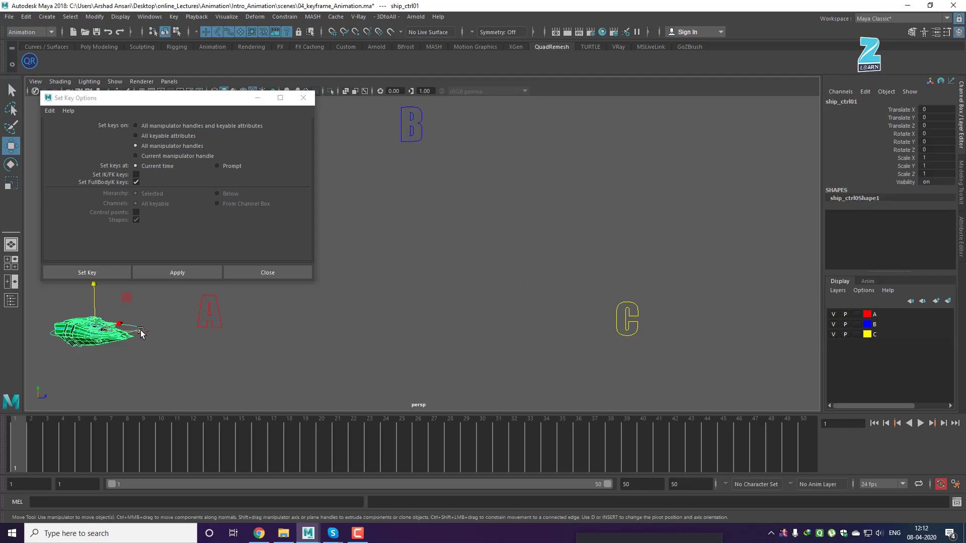
pyautogui.click(190, 273)
pyautogui.click(401, 328)
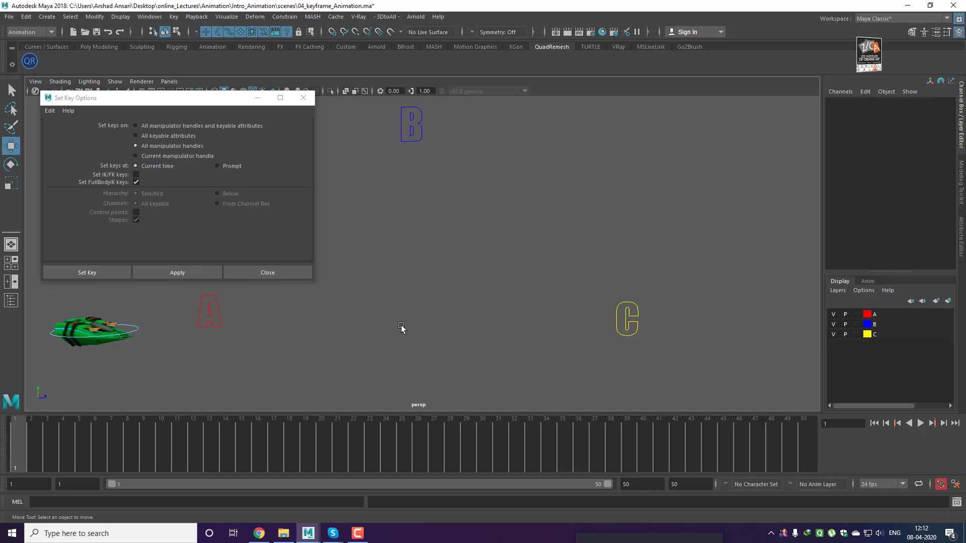
# Key the ship control's rotate, scale and translate channels at frame 1, activating the Rotate, Scale and Move manipulators in turn
pyautogui.click(135, 329)
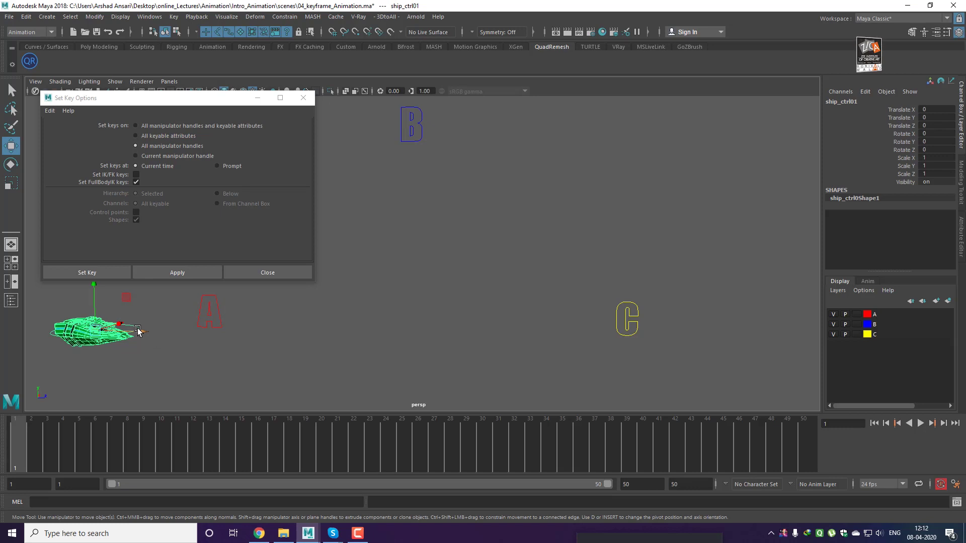
pyautogui.press('e')
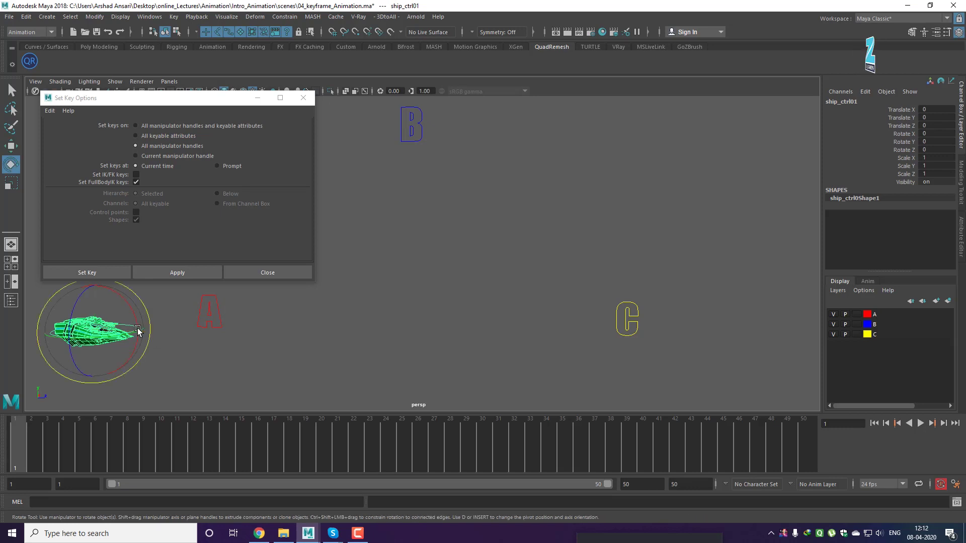
pyautogui.click(189, 276)
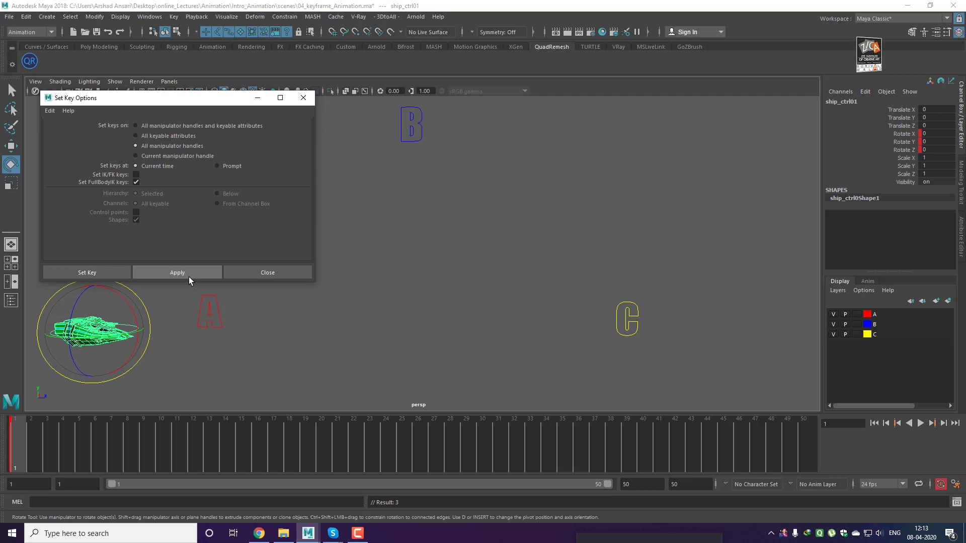
pyautogui.press('r')
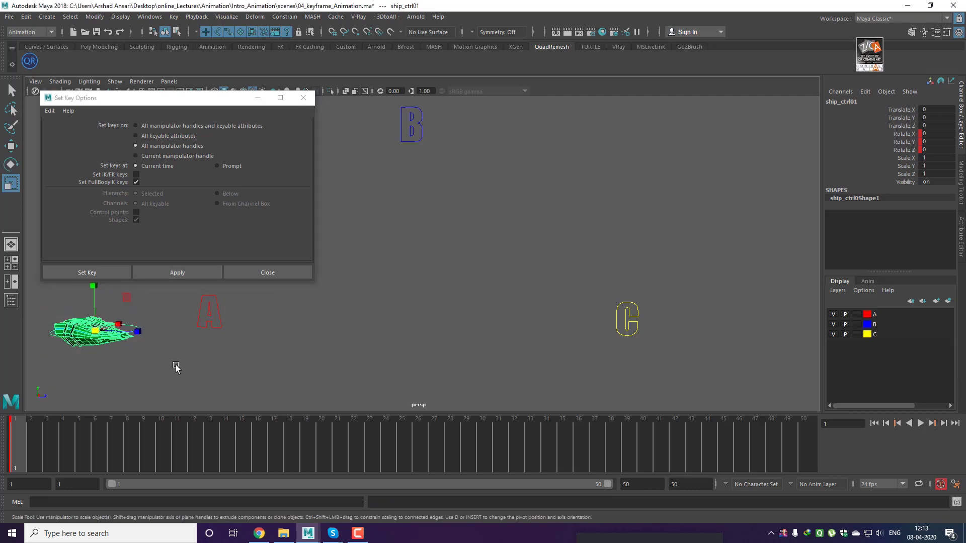
pyautogui.click(183, 274)
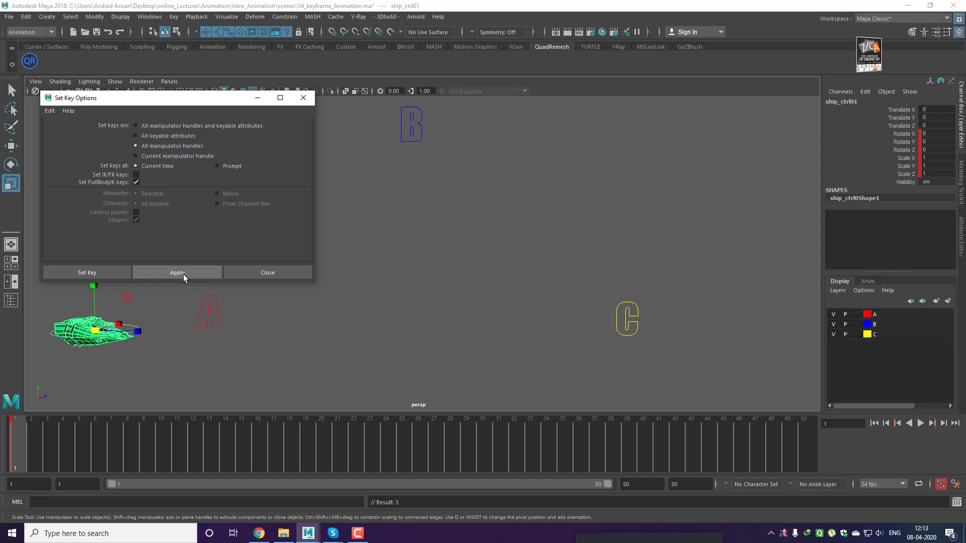
pyautogui.press('w')
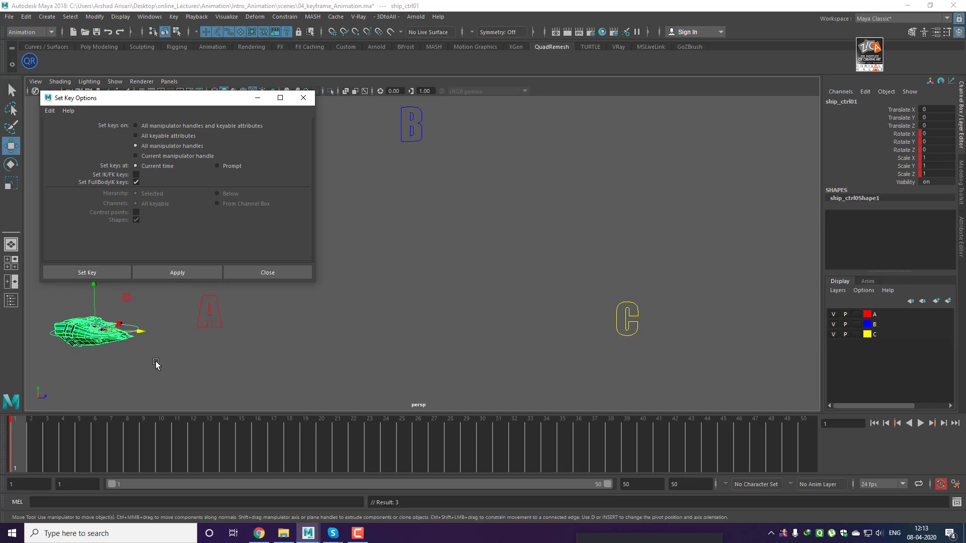
pyautogui.click(192, 276)
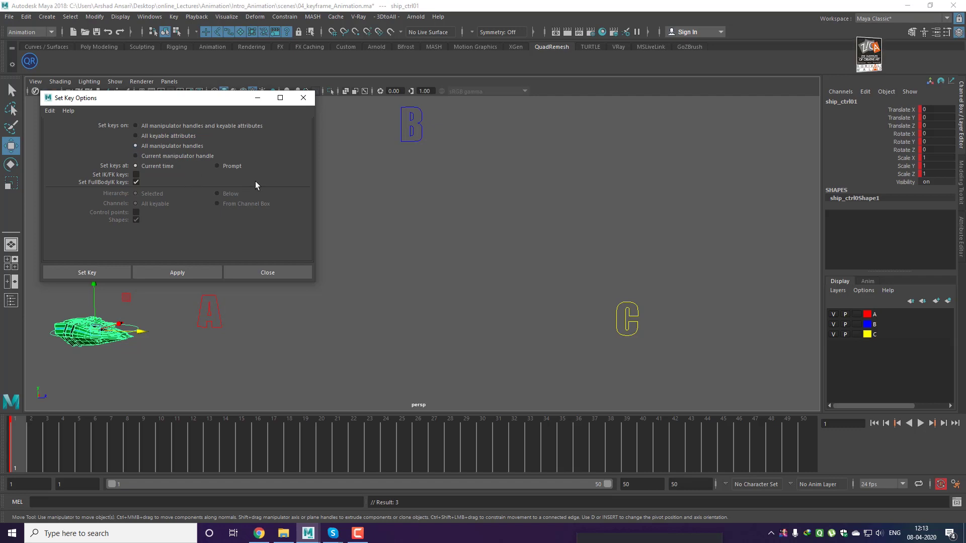
# Undo the rotate, scale and translate keys on the ship control, and clear the selection
pyautogui.click(566, 323)
pyautogui.hotkey('ctrl', 'z')
pyautogui.hotkey('ctrl', 'z')
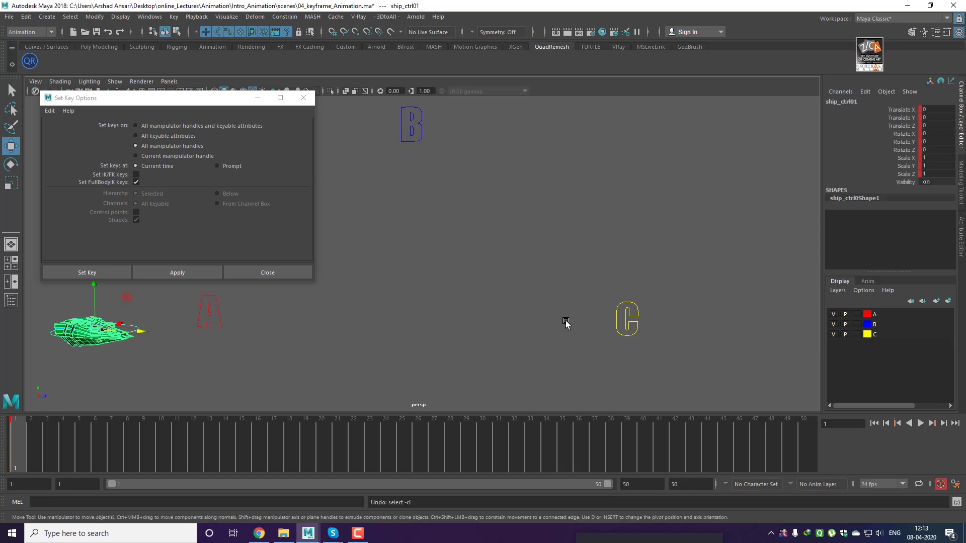
pyautogui.click(352, 345)
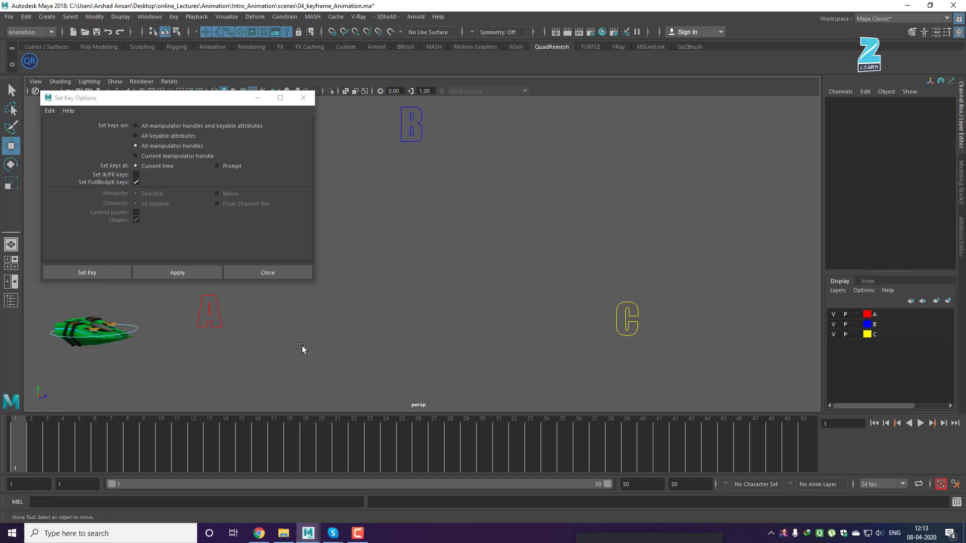
# Key only the ship control's translate channels at frame 1 with the Move manipulator, and undo that key
pyautogui.press('q')
pyautogui.click(138, 328)
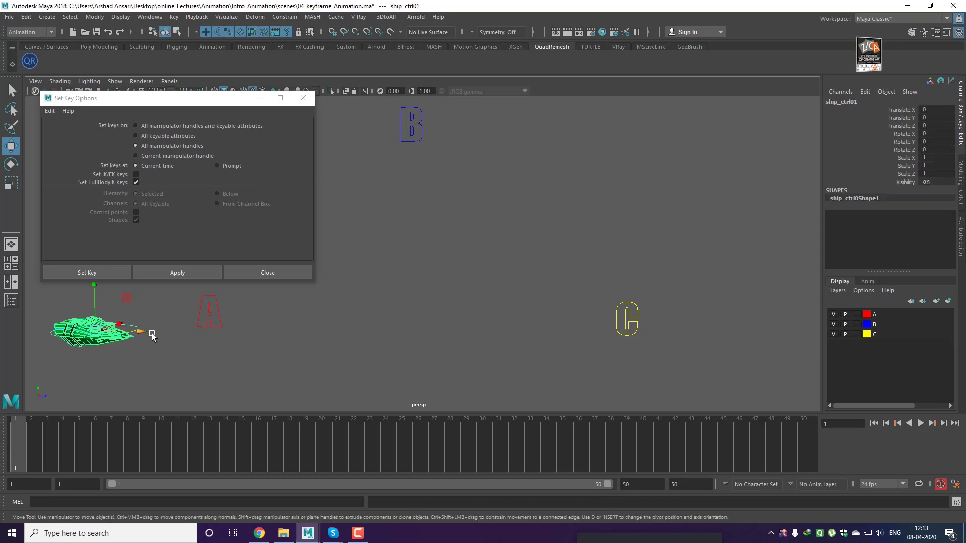
pyautogui.press('w')
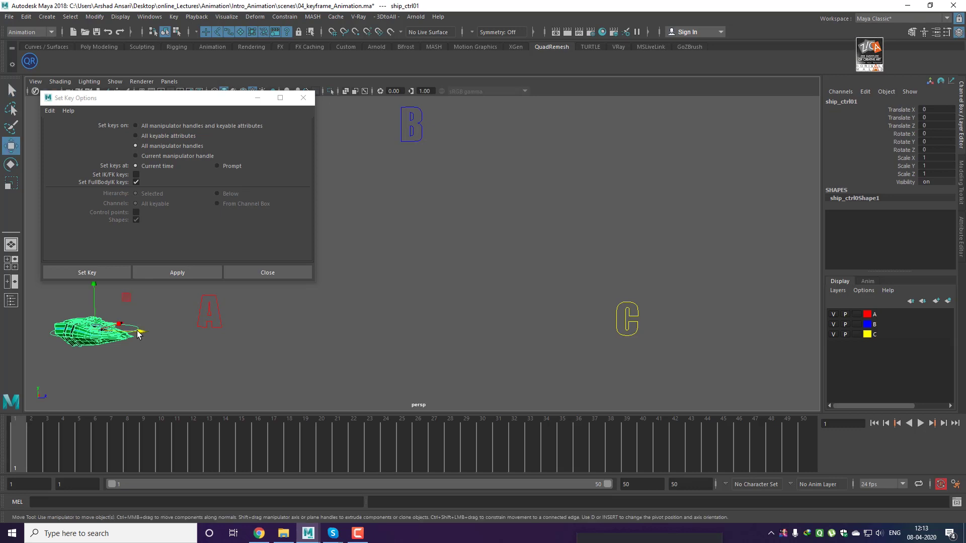
pyautogui.click(181, 272)
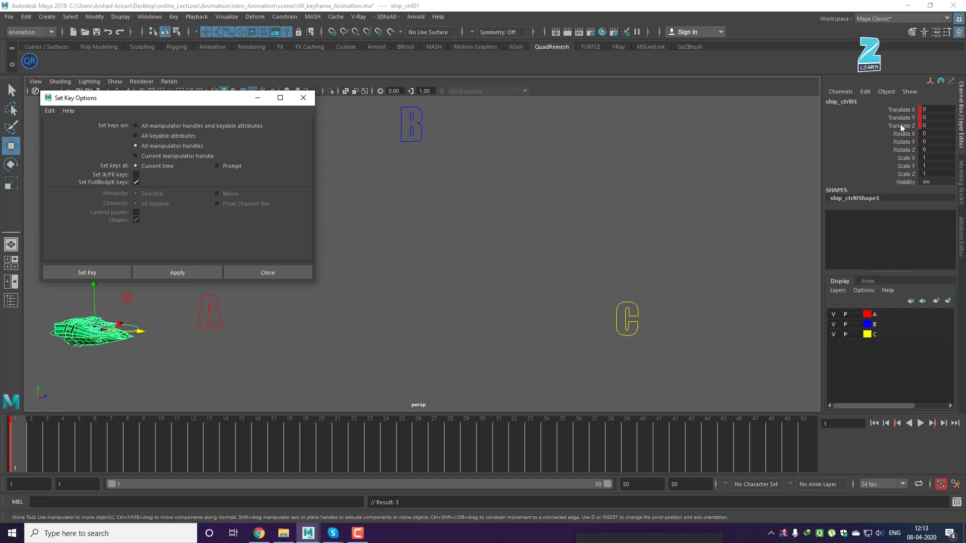
pyautogui.click(459, 337)
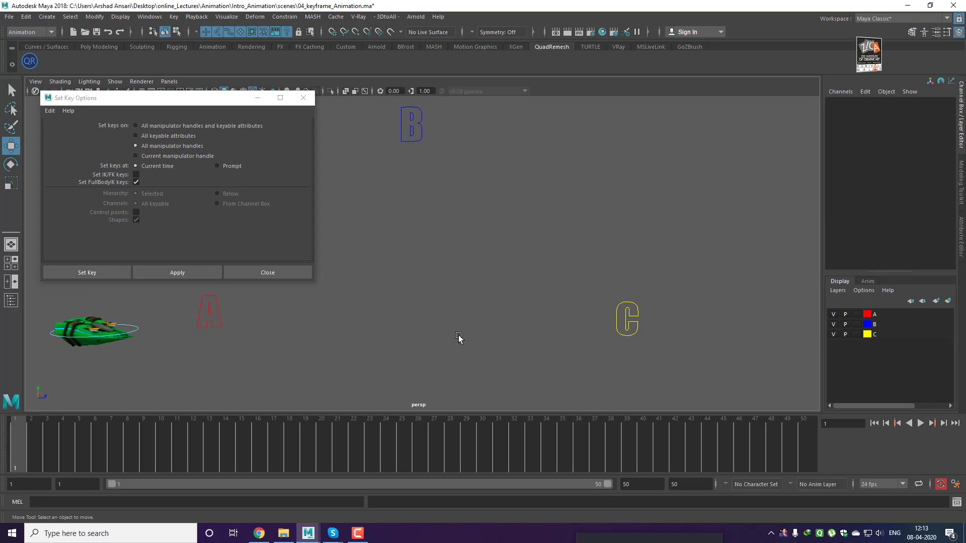
pyautogui.hotkey('ctrl', 'z')
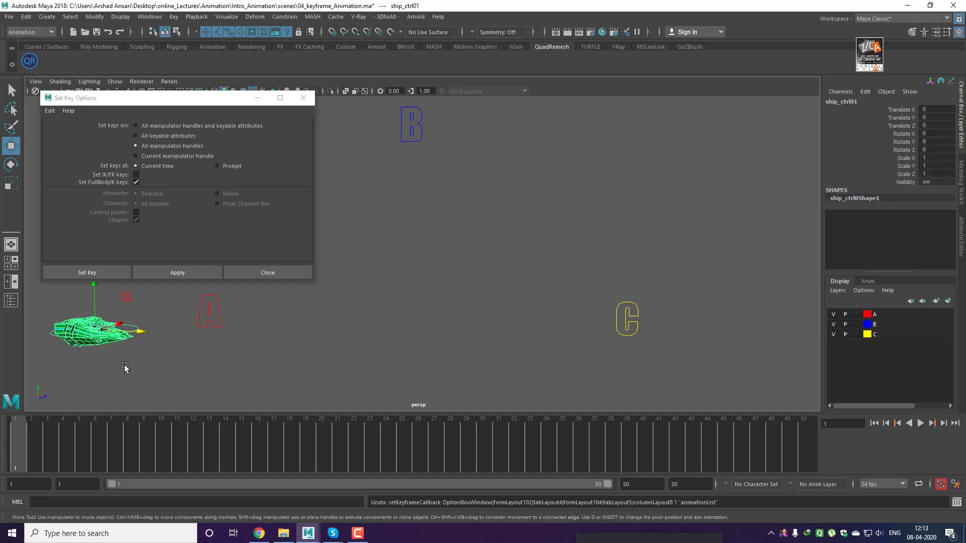
# Key only the ship control's scale channels at frame 1 with the Scale manipulator, undo that key, and clear the selection
pyautogui.click(125, 364)
pyautogui.click(139, 331)
pyautogui.press('r')
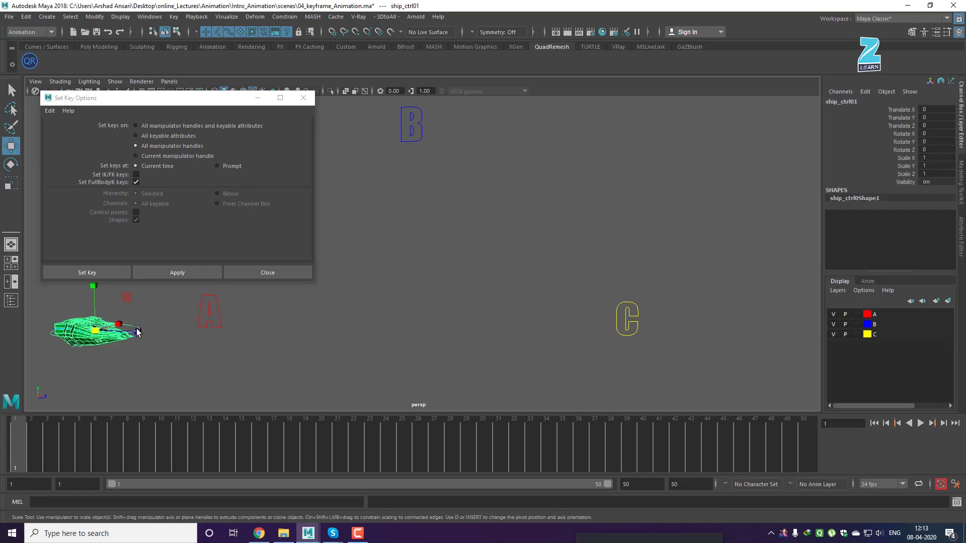
pyautogui.click(177, 272)
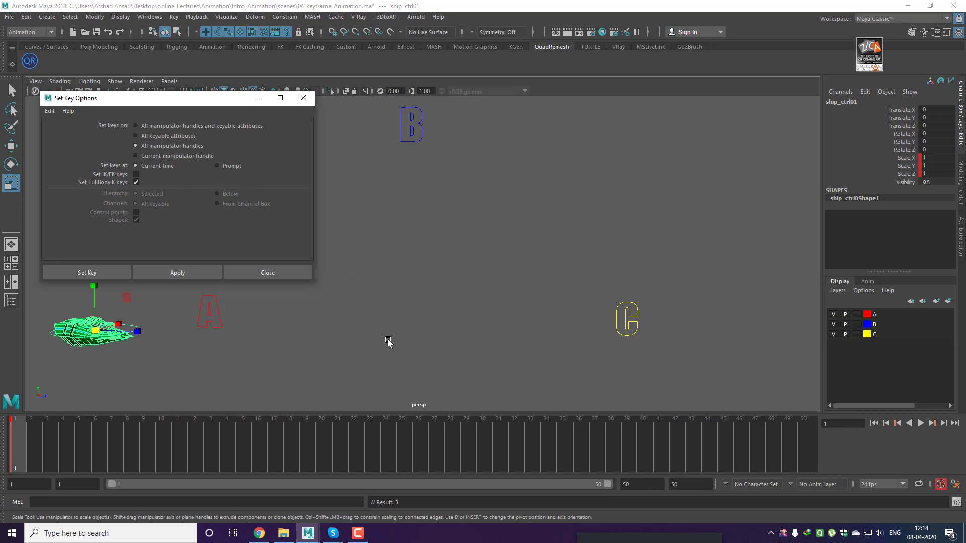
pyautogui.hotkey('ctrl', 'z')
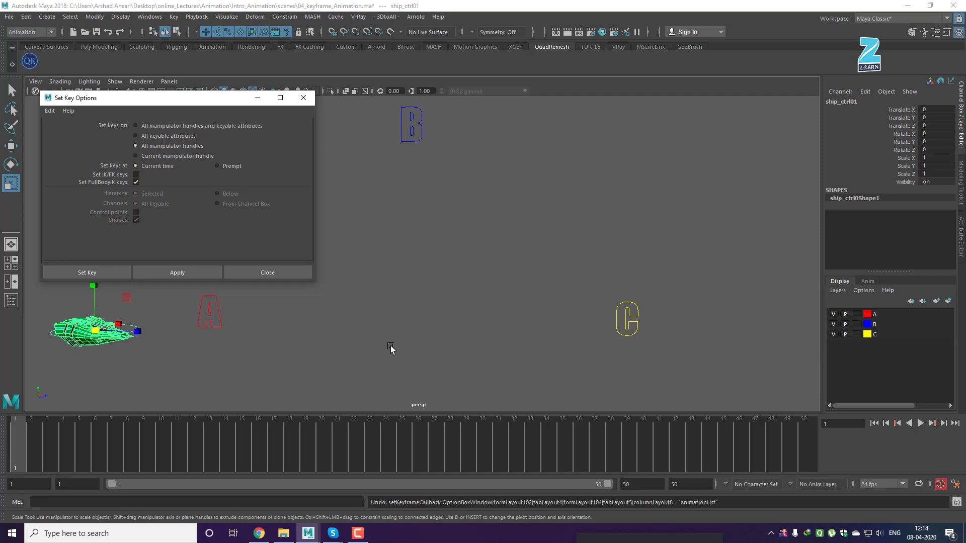
pyautogui.click(389, 347)
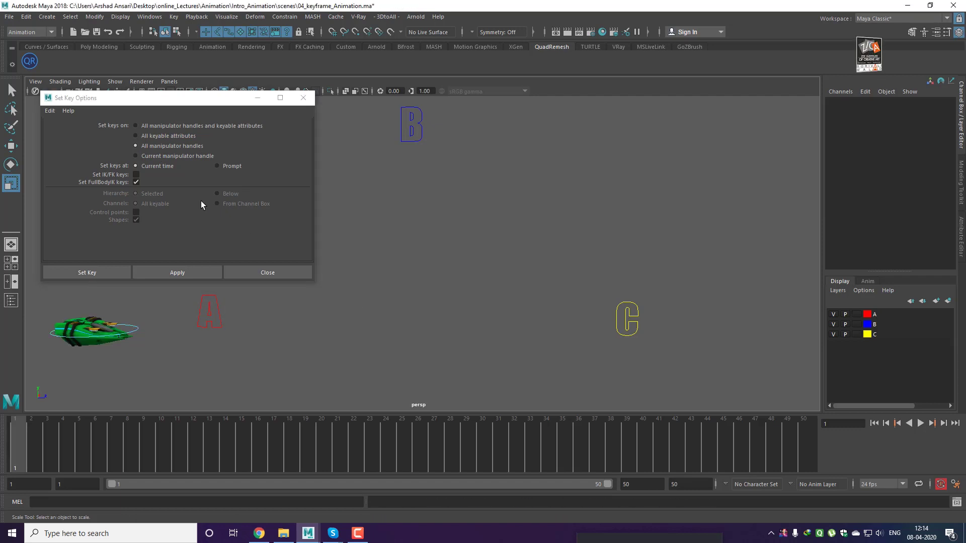
# Set keys on Current manipulator handle and try to key only the ship control's Translate X, Rotate Y and Scale Y at frame 1
pyautogui.click(174, 157)
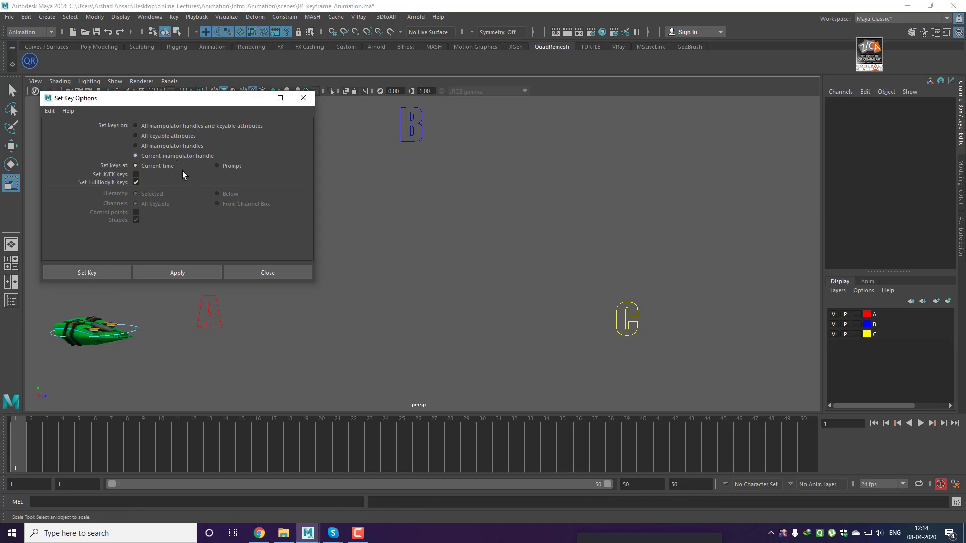
pyautogui.press('w')
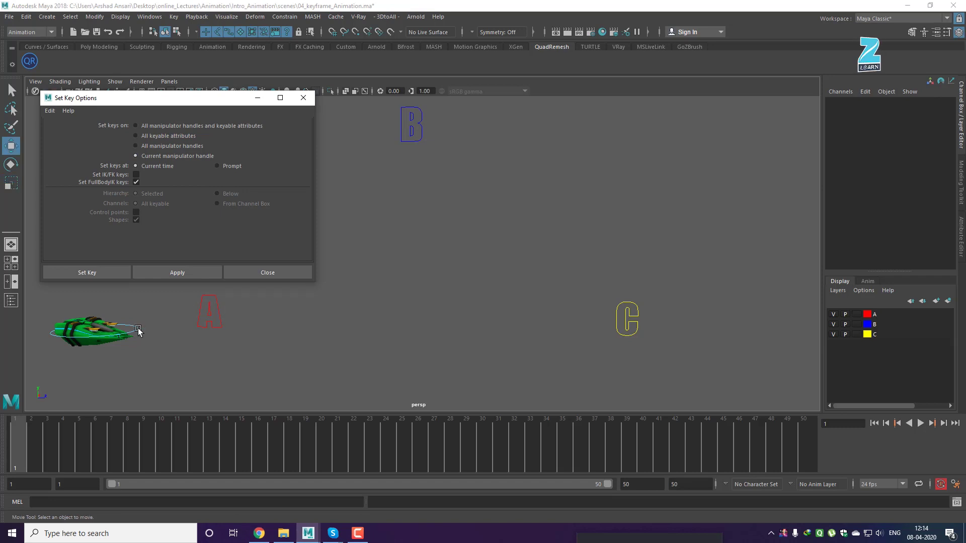
pyautogui.click(138, 328)
pyautogui.click(138, 328)
pyautogui.press('q')
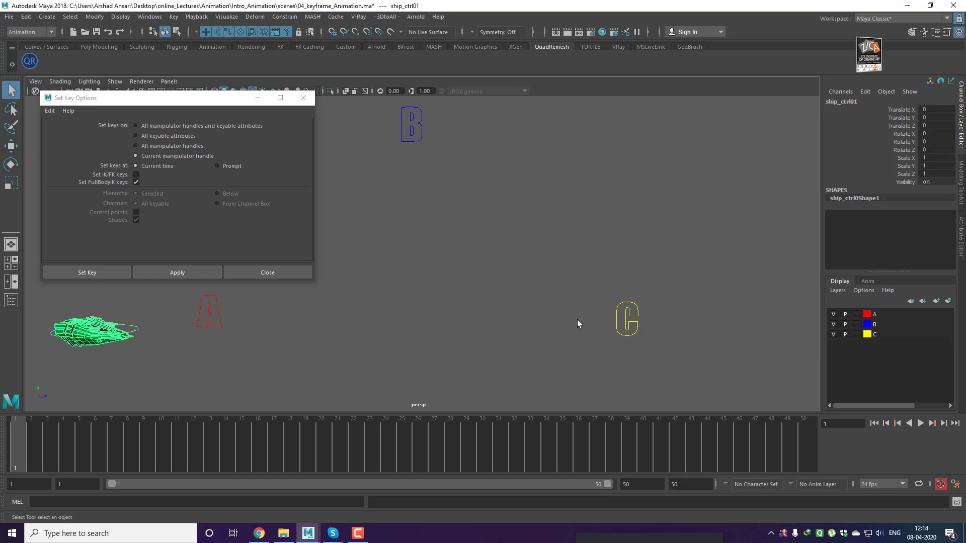
pyautogui.click(898, 112)
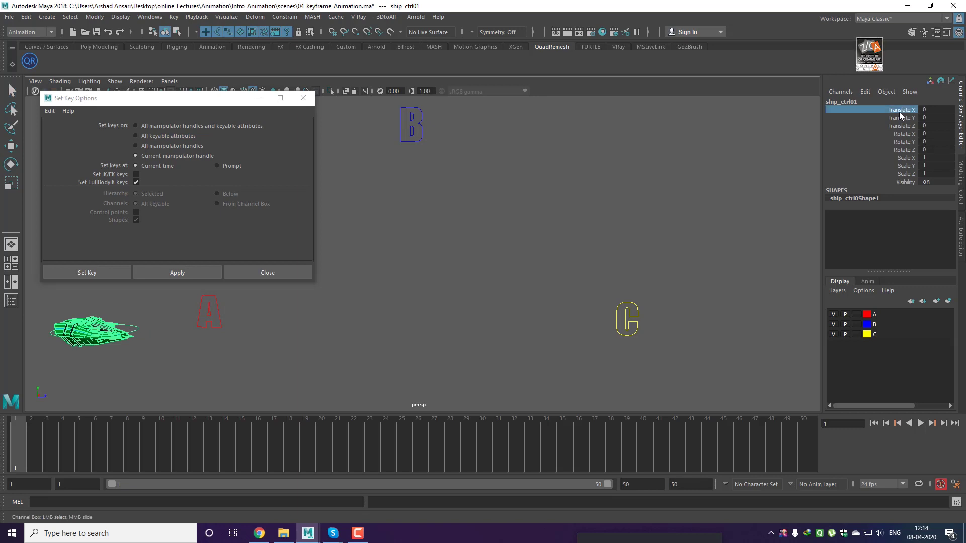
pyautogui.keyDown('ctrl'); pyautogui.click(899, 141); pyautogui.keyUp('ctrl')
pyautogui.keyDown('ctrl'); pyautogui.click(900, 165); pyautogui.keyUp('ctrl')
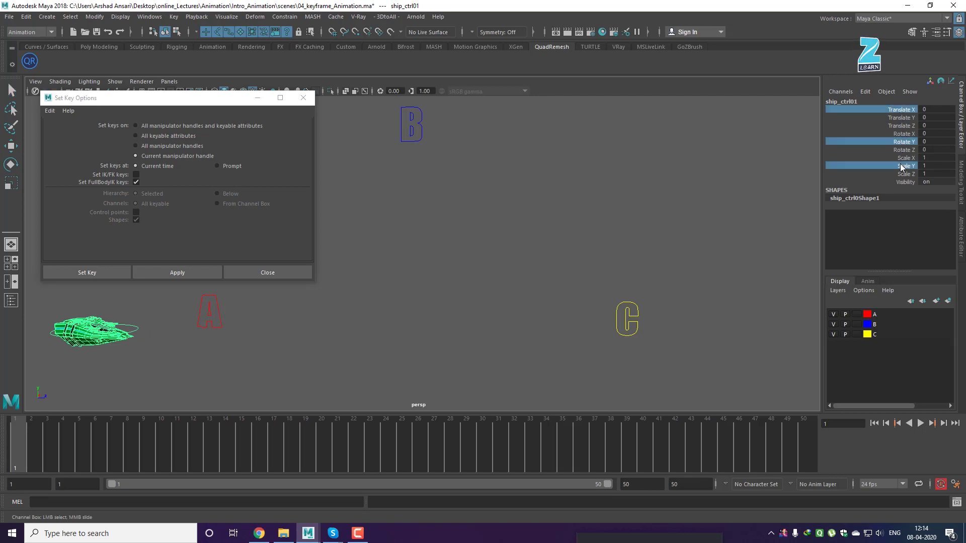
pyautogui.click(185, 272)
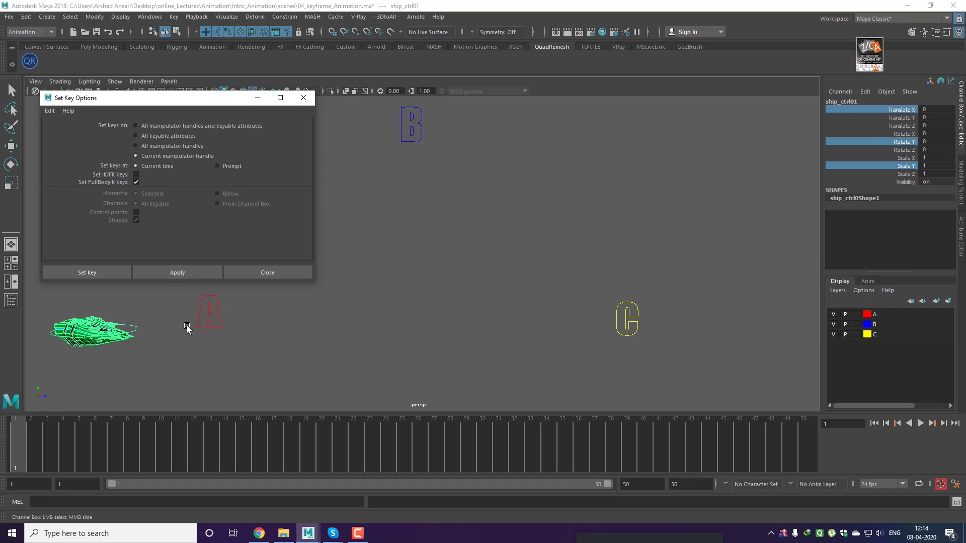
pyautogui.click(545, 302)
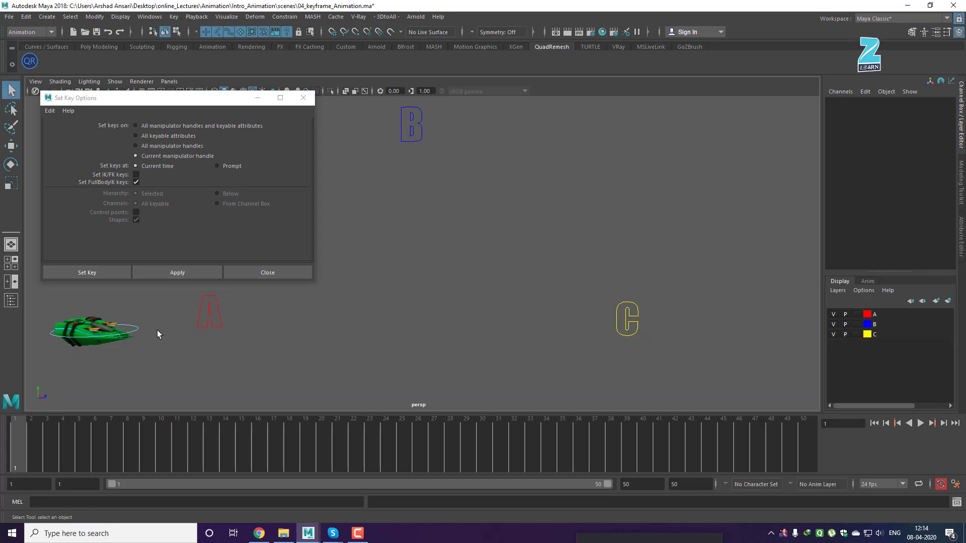
# Try to key only the ship control's Translate X channel with the Current manipulator handle option, and clear the selection
pyautogui.click(135, 329)
pyautogui.press('w')
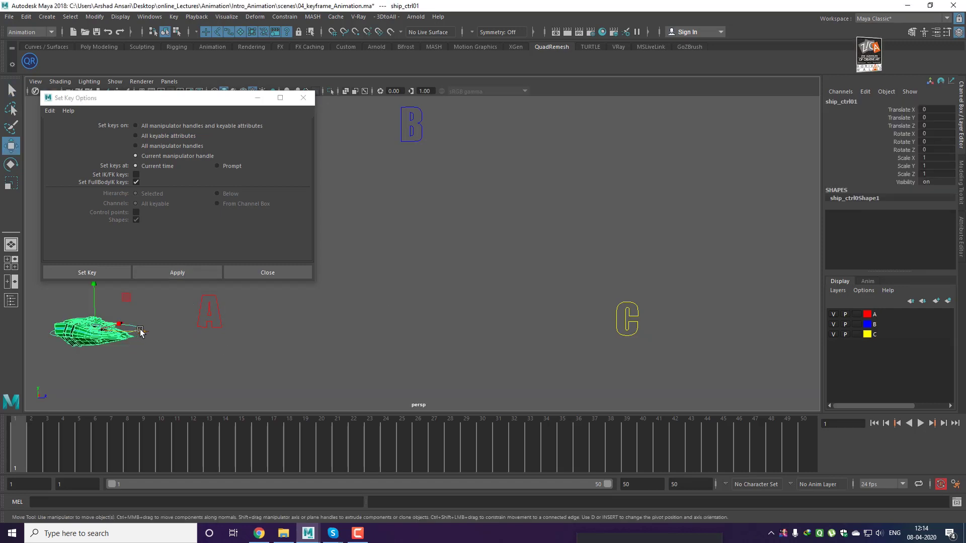
pyautogui.click(898, 111)
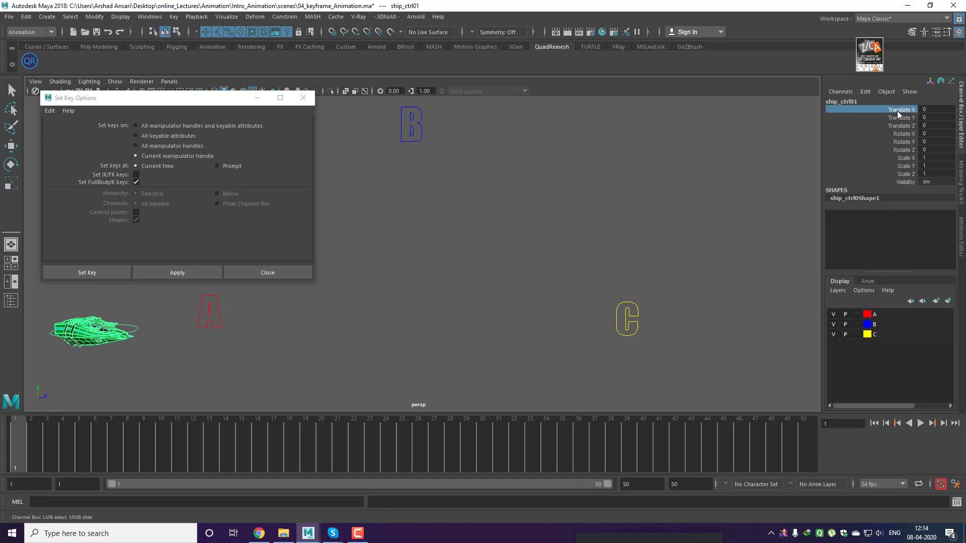
pyautogui.click(176, 270)
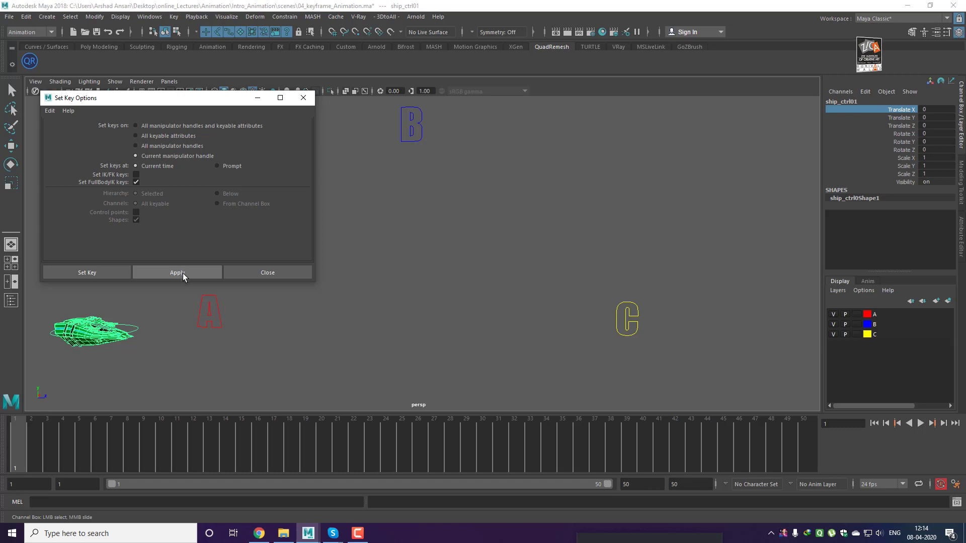
pyautogui.press('w')
pyautogui.click(175, 385)
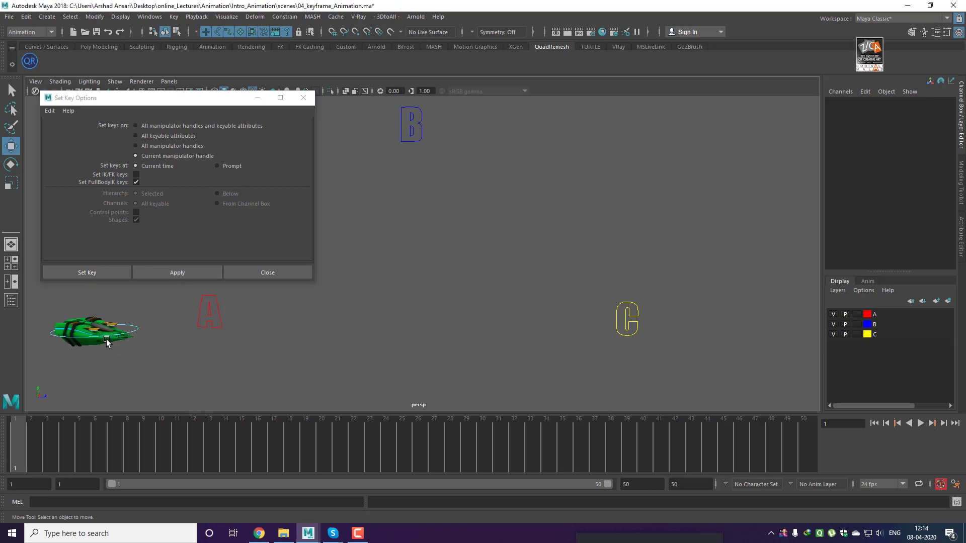
# Key the ship control at frame 1 with the Z handle of the Move manipulator active, undo the key, and clear the selection
pyautogui.click(135, 333)
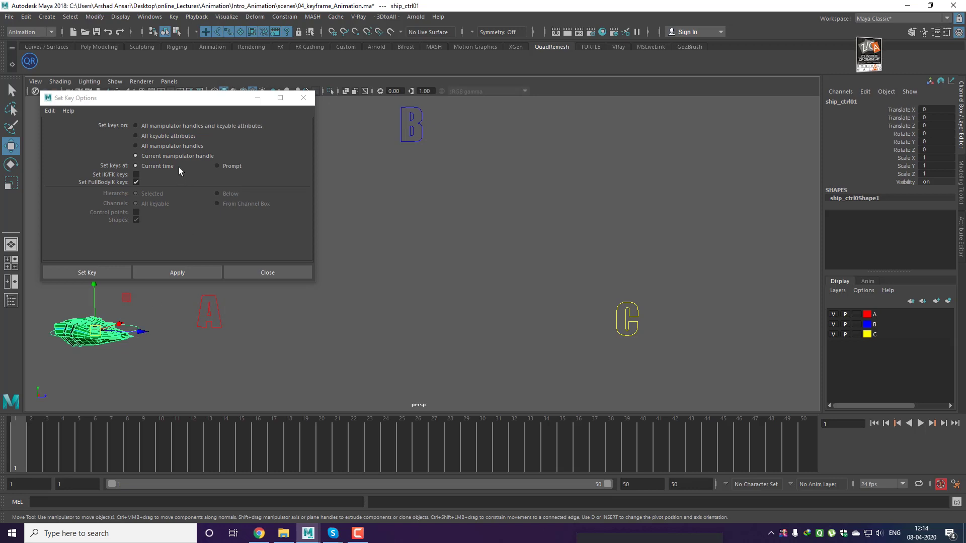
pyautogui.click(143, 332)
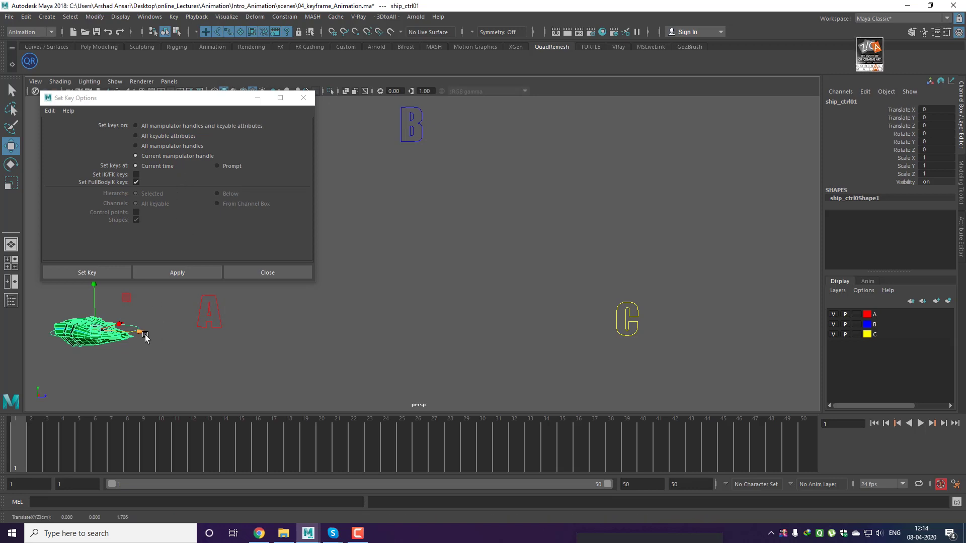
pyautogui.click(201, 276)
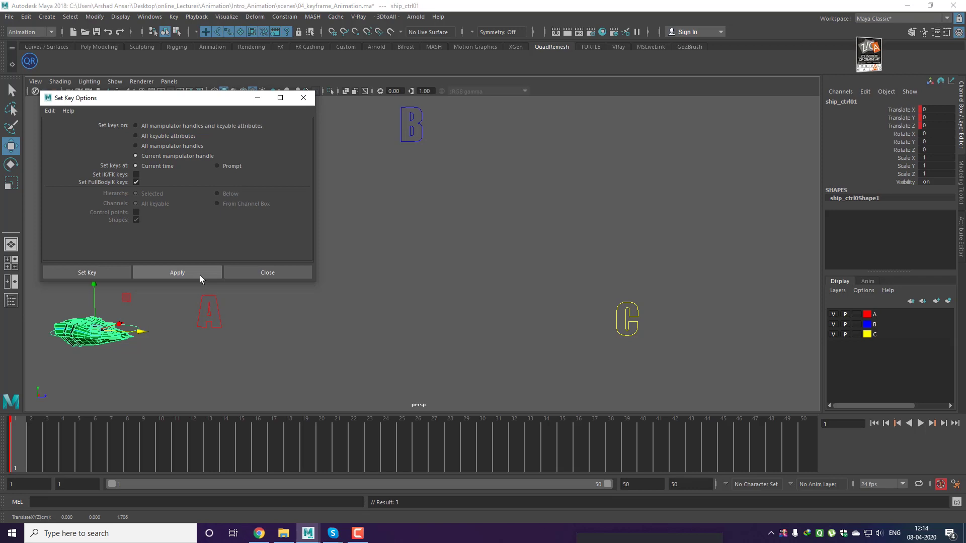
pyautogui.hotkey('ctrl', 'z')
pyautogui.click(200, 385)
pyautogui.hotkey('ctrl', 'z')
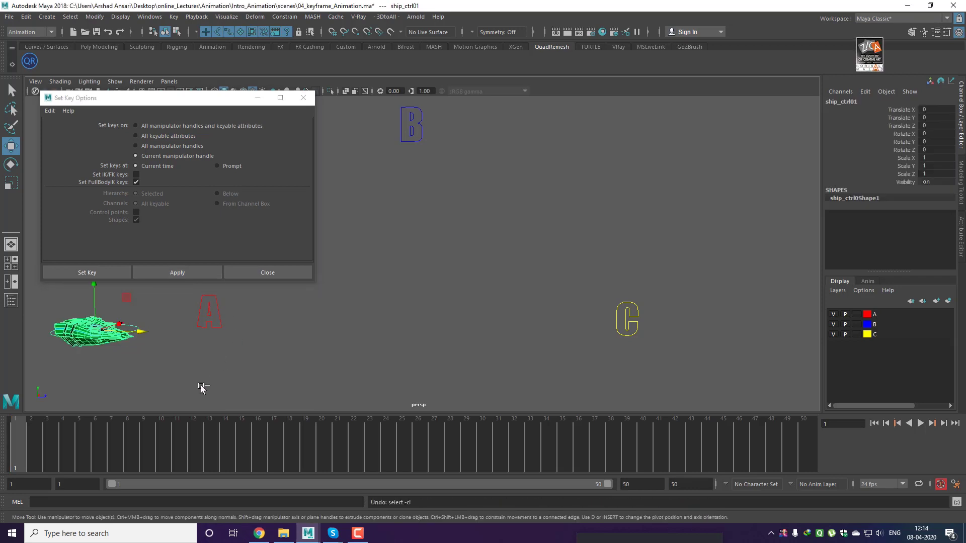
pyautogui.click(208, 387)
# Reselect the ship control, key its translate channels again with the Move manipulator, and undo that key
pyautogui.click(140, 330)
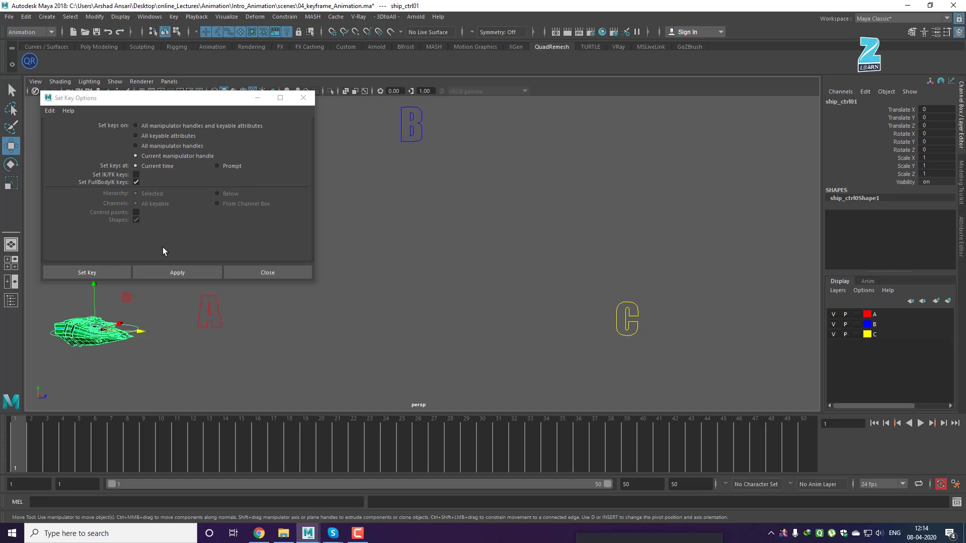
pyautogui.click(185, 274)
pyautogui.hotkey('ctrl', 'z')
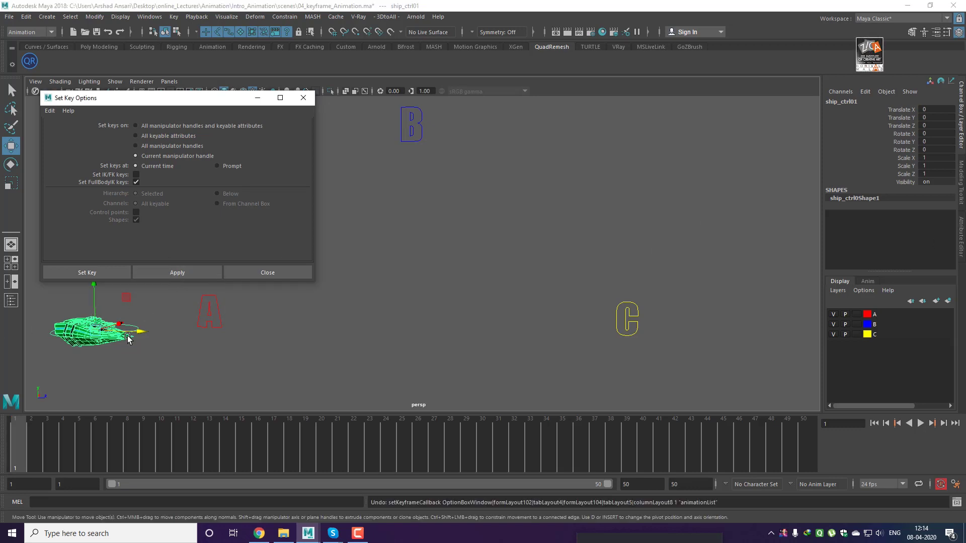
# Key the ship control's rotate channels at frame 1 with the Rotate manipulator, undo that key, and clear the selection
pyautogui.press('e')
pyautogui.click(167, 273)
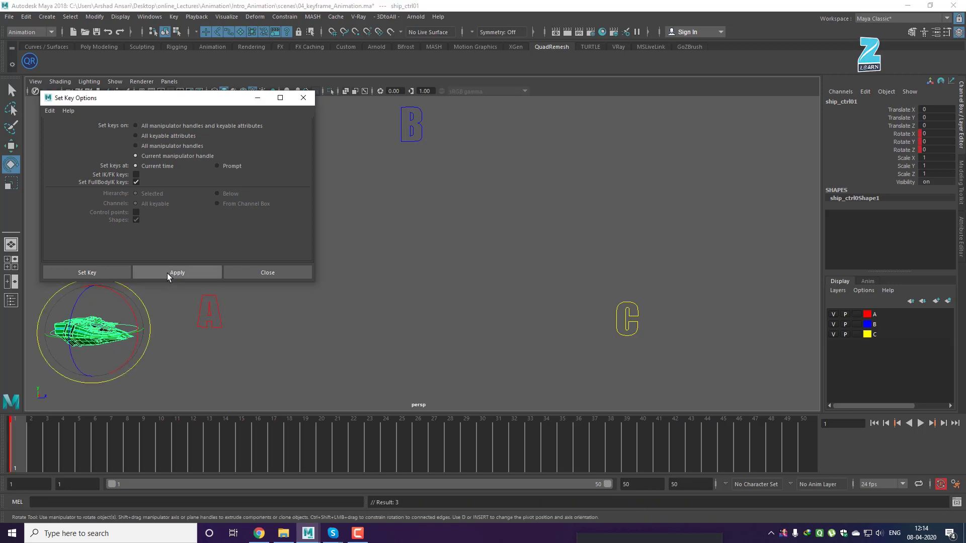
pyautogui.hotkey('ctrl', 'z')
pyautogui.hotkey('ctrl', 'z')
pyautogui.click(205, 353)
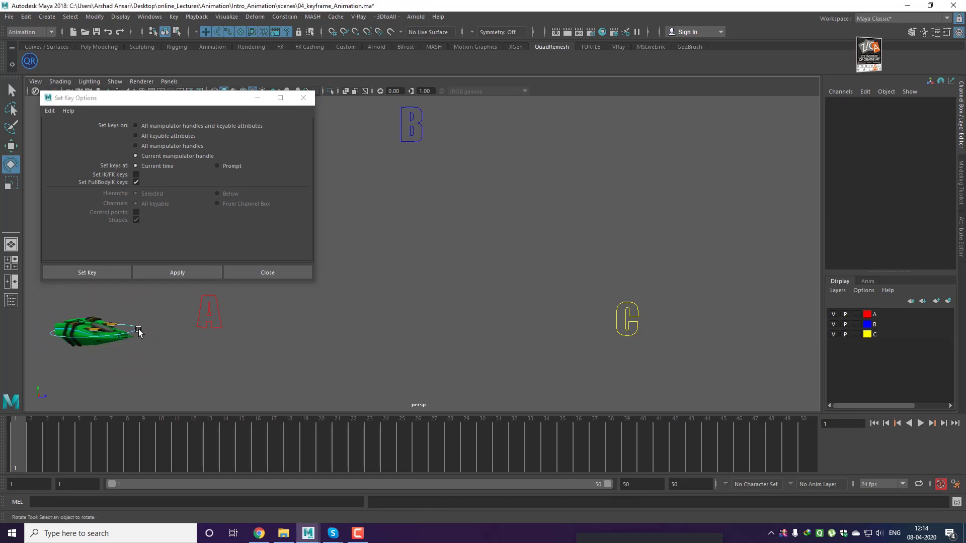
# Select the ship control, reset the Set Key options, and set keys on Current manipulator handle again
pyautogui.click(137, 331)
pyautogui.press('q')
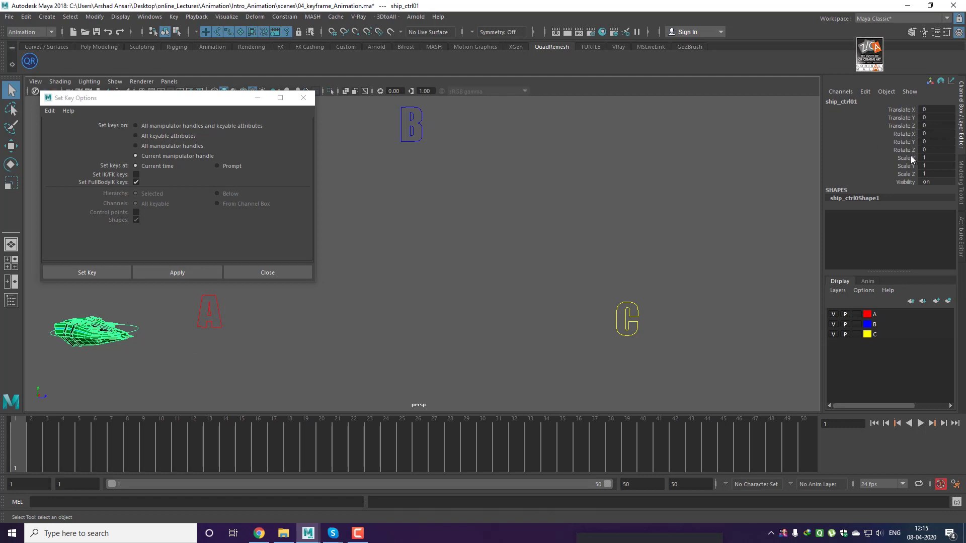
pyautogui.click(50, 111)
pyautogui.click(65, 131)
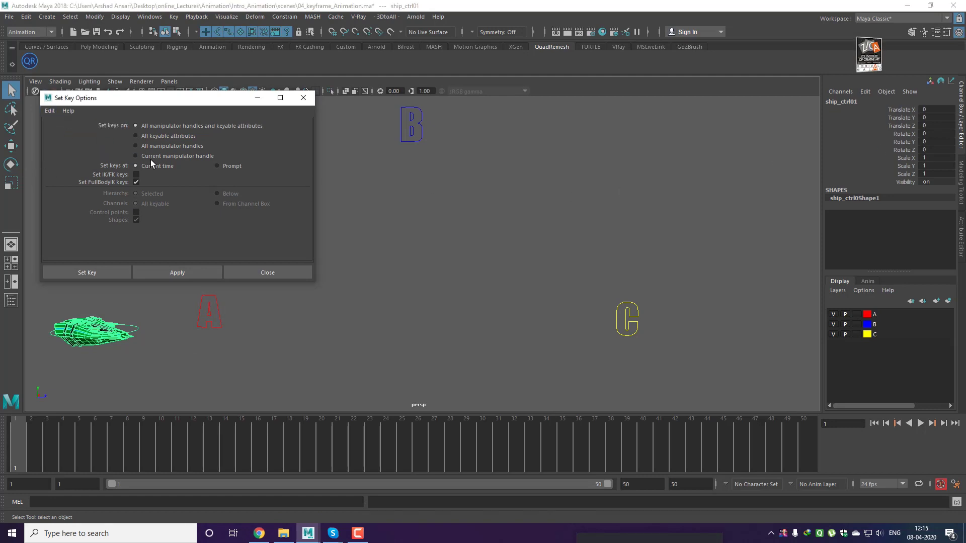
pyautogui.click(150, 158)
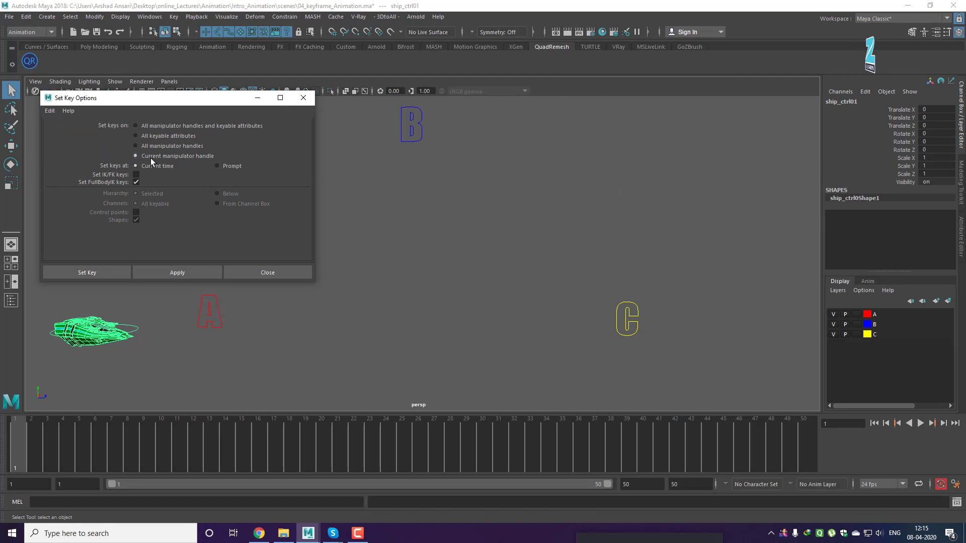
# Try to key only the ship control's Translate X, Rotate Y, Scale Y and Scale Z channels at frame 1
pyautogui.click(901, 110)
pyautogui.keyDown('ctrl'); pyautogui.click(904, 166); pyautogui.keyUp('ctrl')
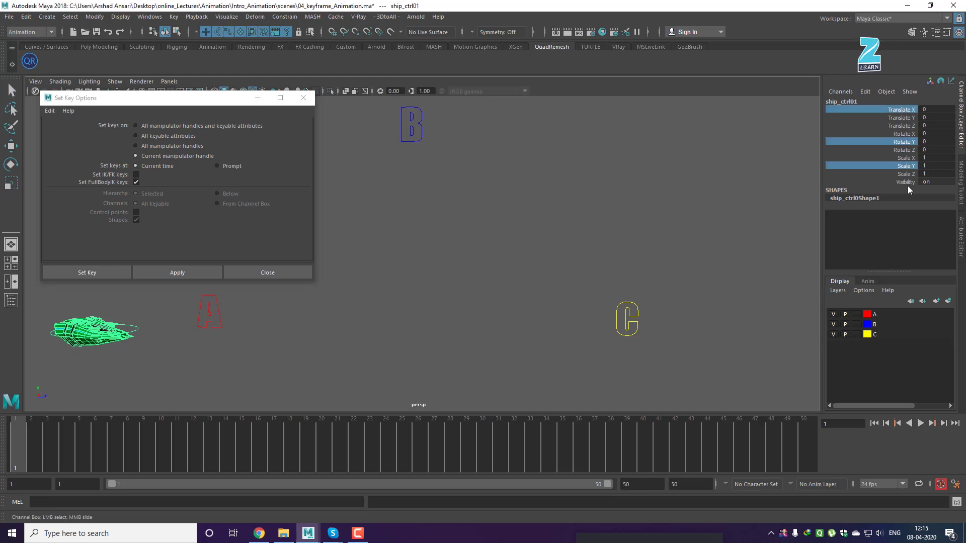
pyautogui.keyDown('ctrl'); pyautogui.click(906, 174); pyautogui.keyUp('ctrl')
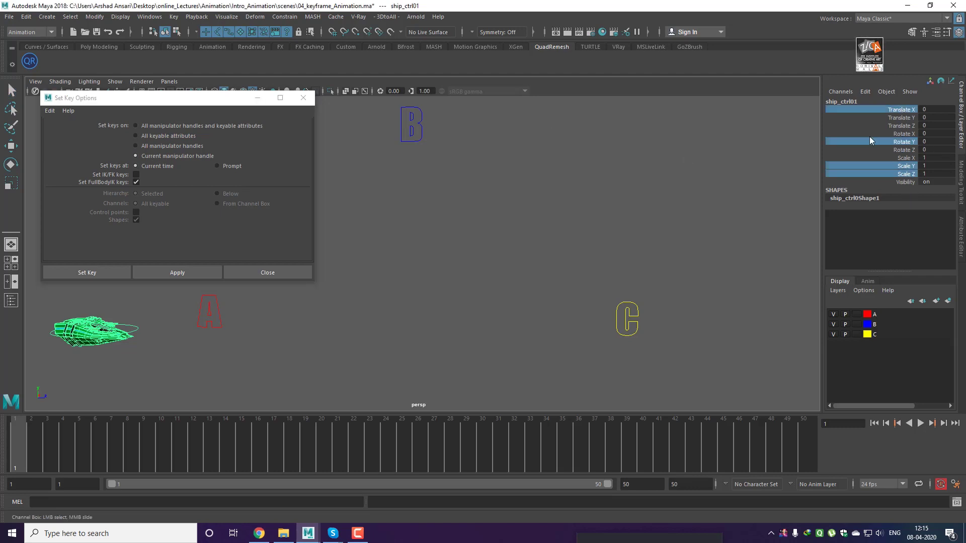
pyautogui.click(175, 272)
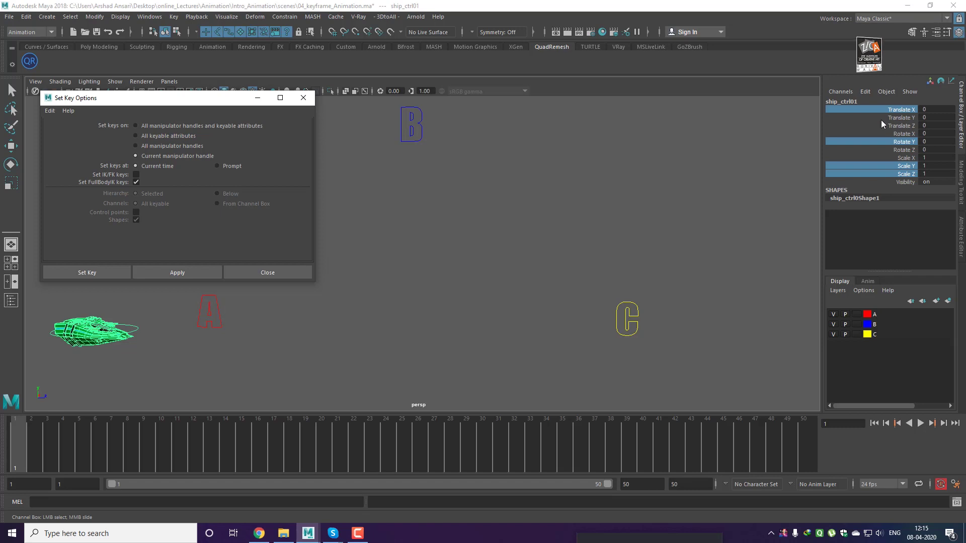
# Set the All keyable attributes channels to From Channel Box, return to Current manipulator handle, and clear the selection
pyautogui.click(172, 137)
pyautogui.click(224, 205)
pyautogui.click(178, 157)
pyautogui.click(455, 209)
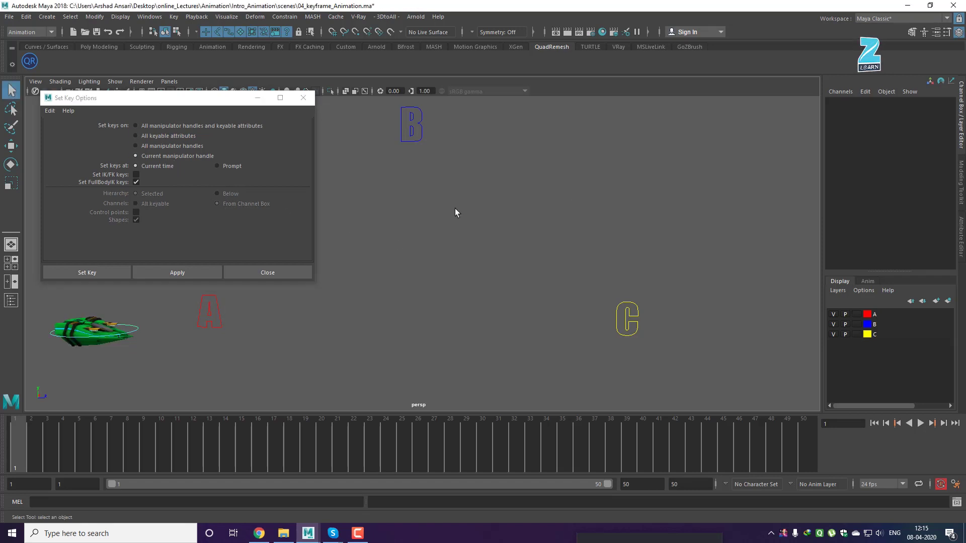
# Key the selected ship control with the Move manipulator at frame 1, undo the key, and clear the selection
pyautogui.press('w')
pyautogui.click(139, 330)
pyautogui.click(138, 328)
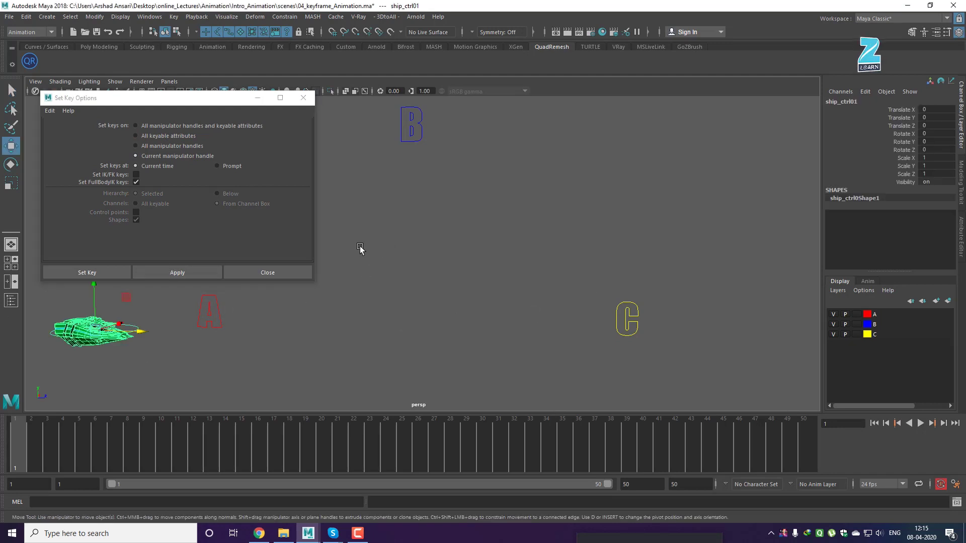
pyautogui.click(96, 335)
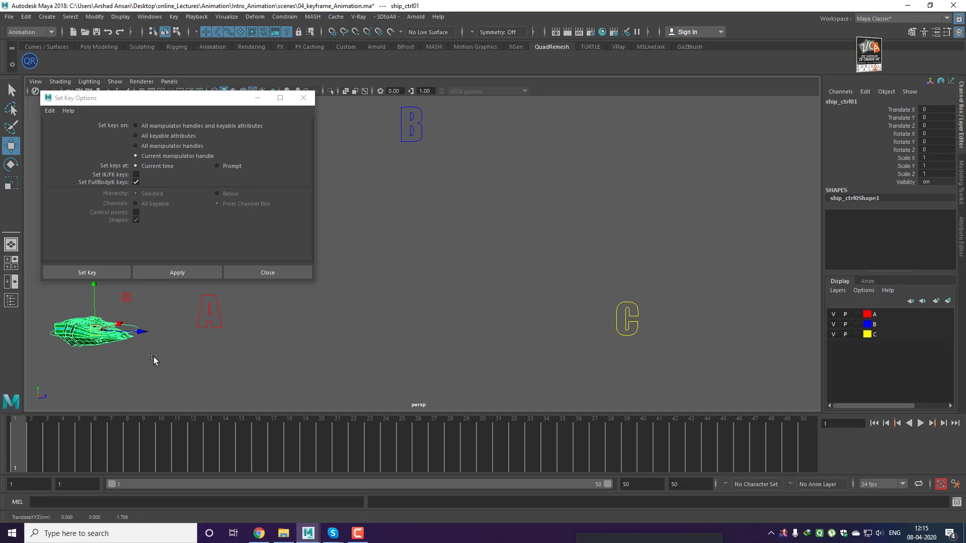
pyautogui.click(177, 272)
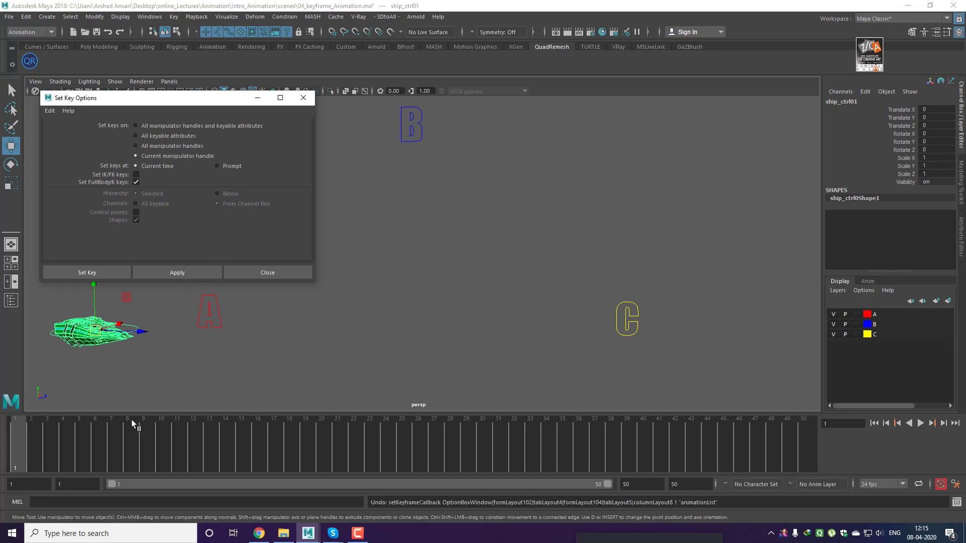
pyautogui.click(156, 371)
# Key the ship control with the Y handle of the Move manipulator active, undo the key, and clear the selection
pyautogui.click(140, 330)
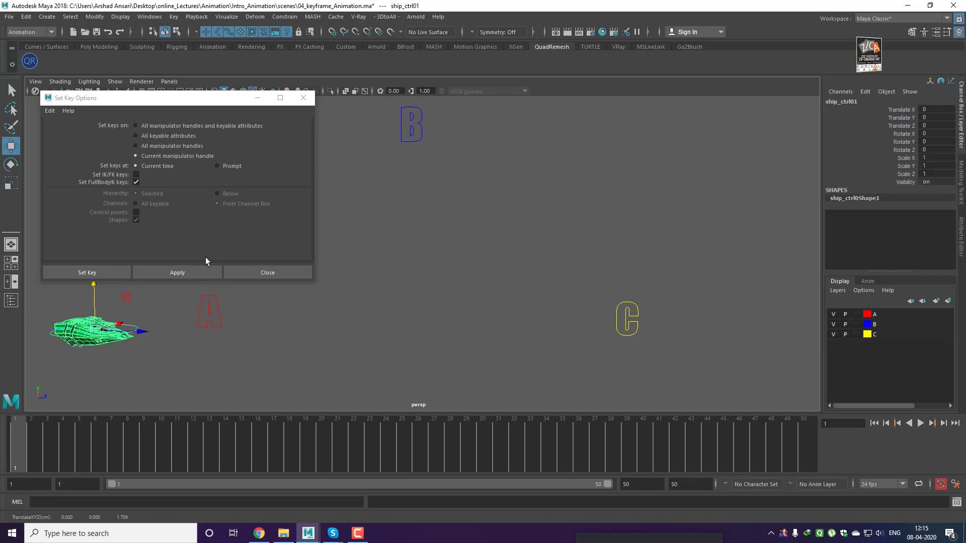
pyautogui.click(197, 272)
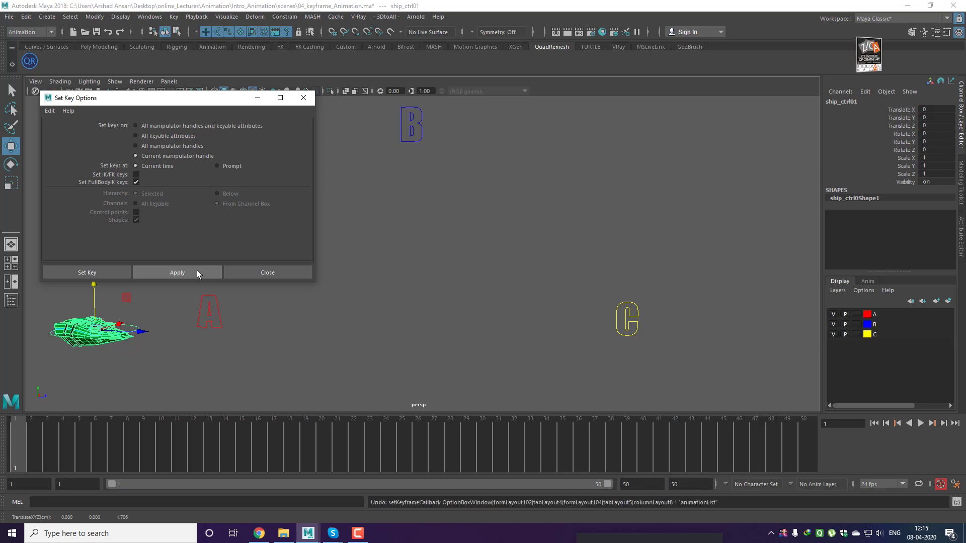
pyautogui.click(195, 354)
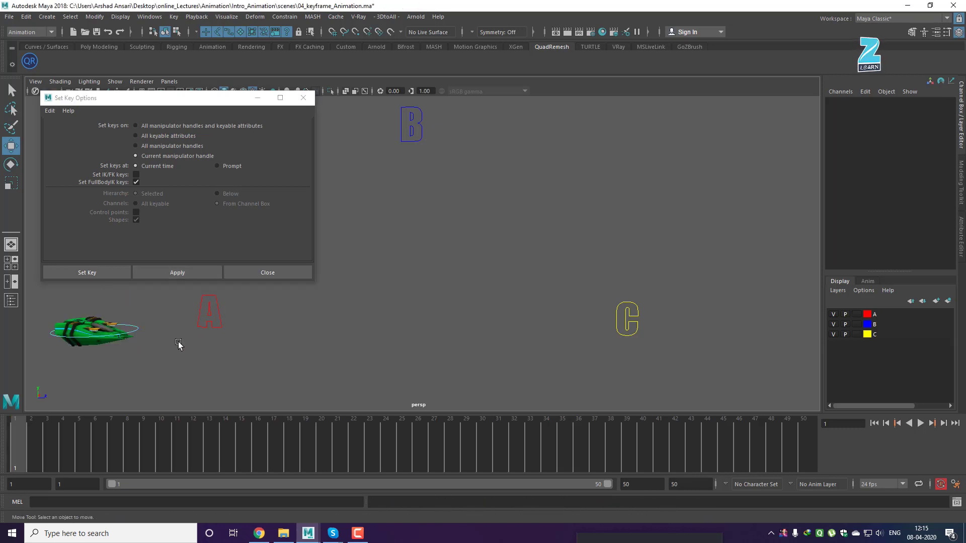
# Try to key only the ship control's Translate Z channel with the Current manipulator handle option, and clear the selection
pyautogui.click(139, 329)
pyautogui.click(893, 126)
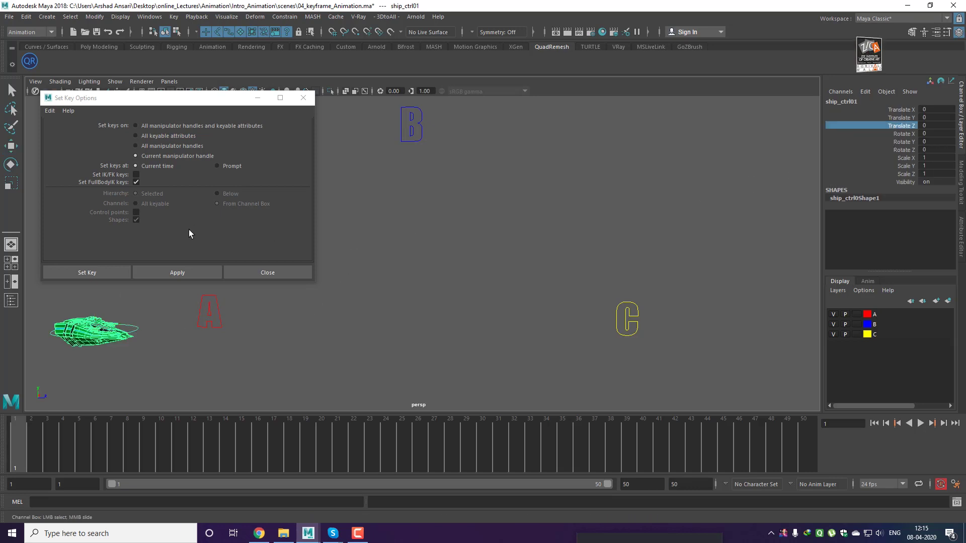
pyautogui.click(193, 275)
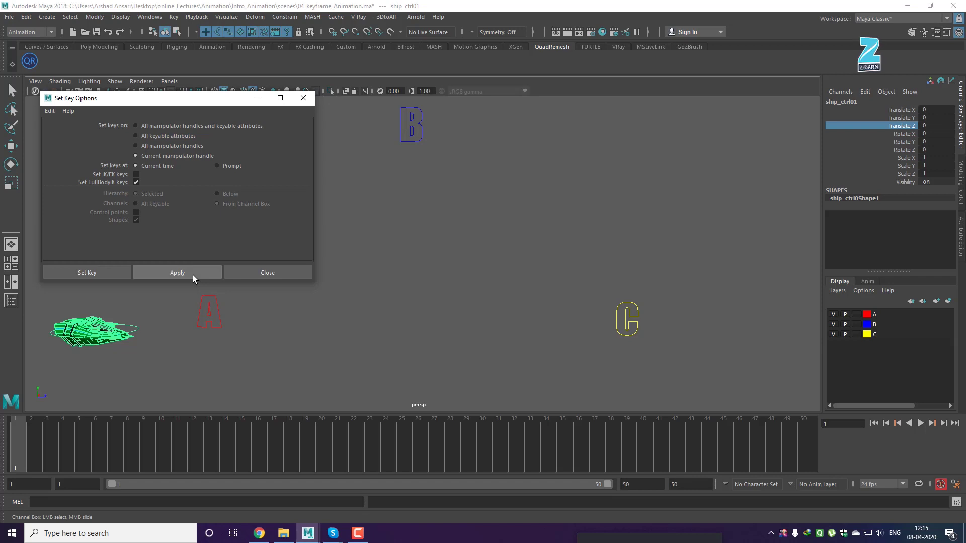
pyautogui.click(151, 336)
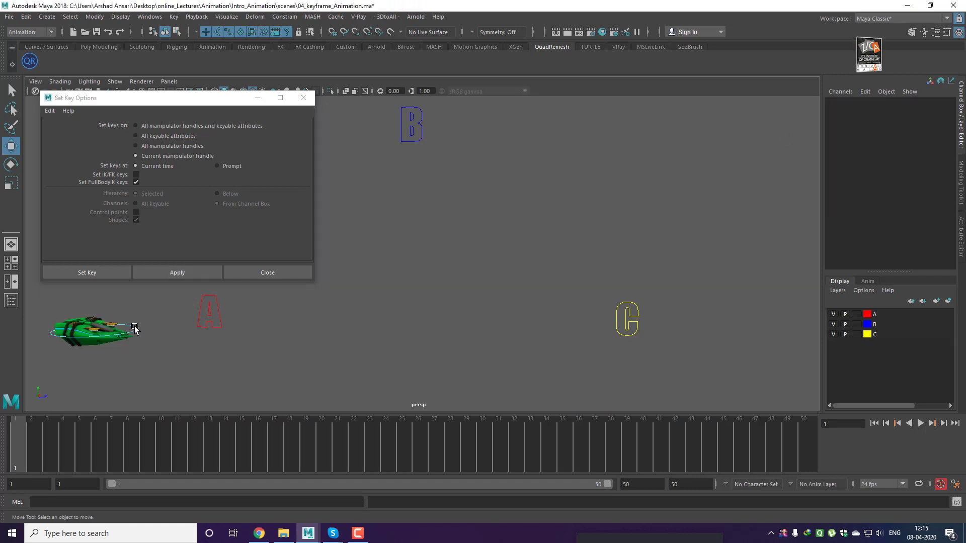
# Try to key the ship control with its Z move handle active and the Translate Z channel selected, and clear the selection
pyautogui.click(136, 328)
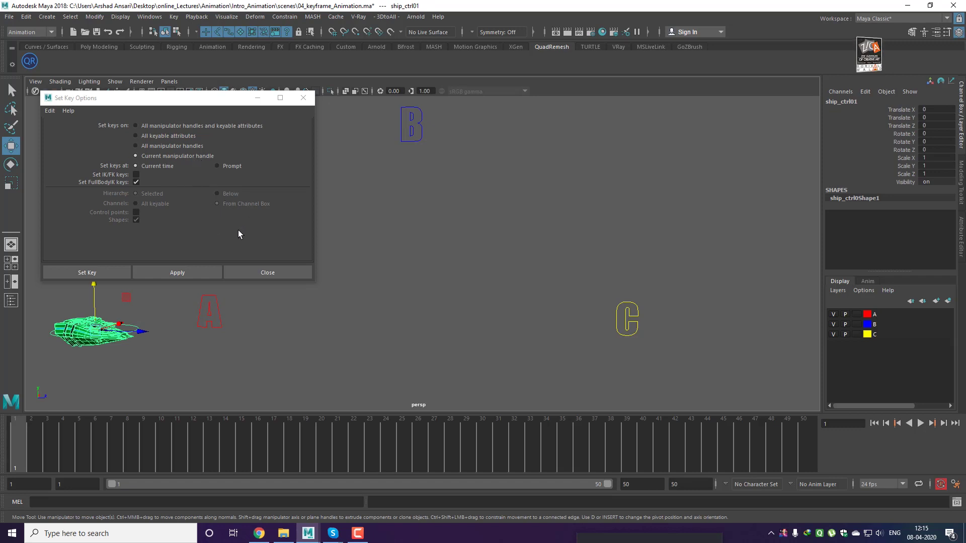
pyautogui.click(144, 336)
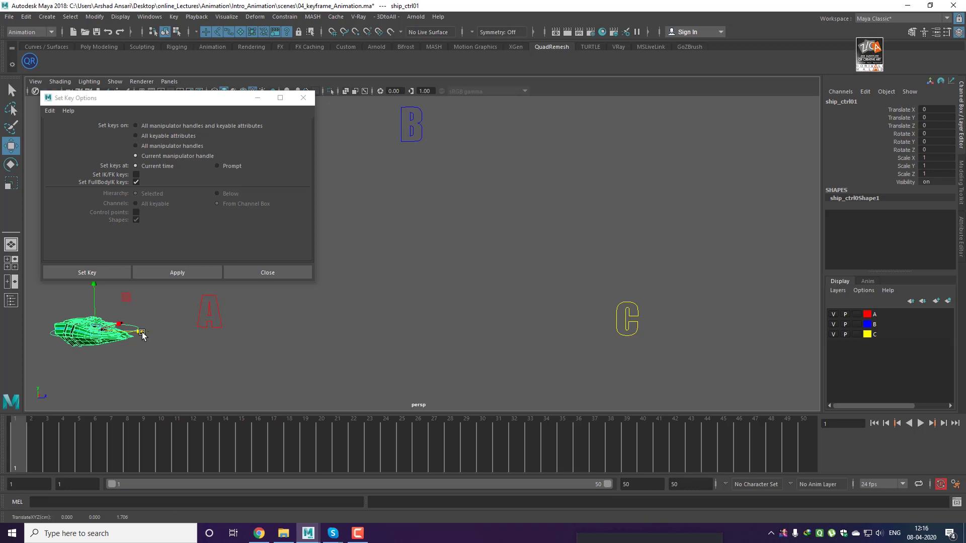
pyautogui.click(902, 126)
pyautogui.click(194, 276)
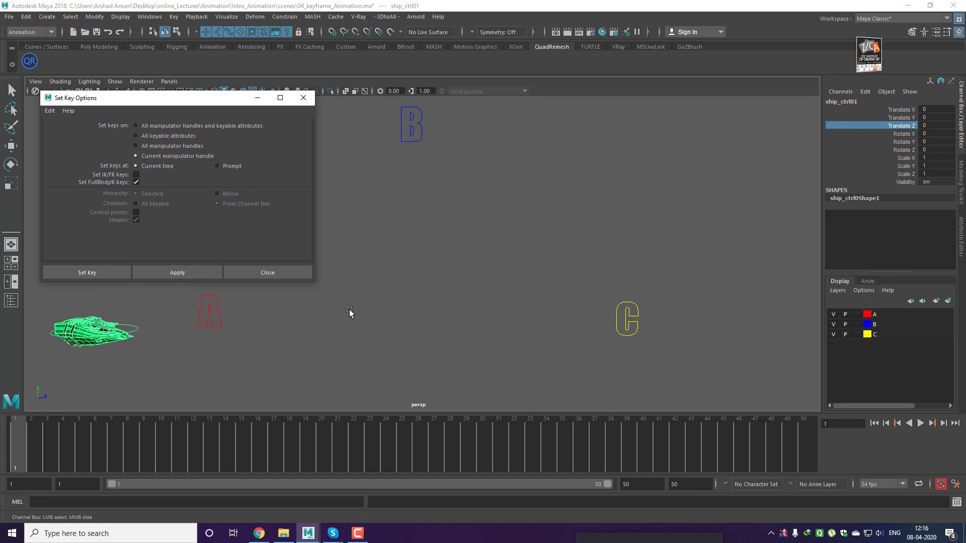
pyautogui.click(368, 315)
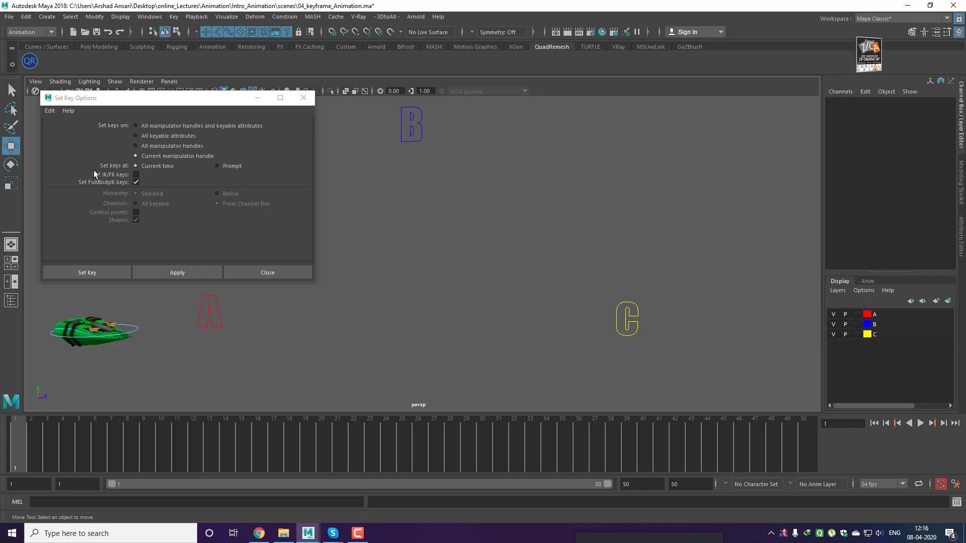
# Magnify the Set Key options to examine the choices for what keys are set on, and close the magnifier
pyautogui.press('super+plus')
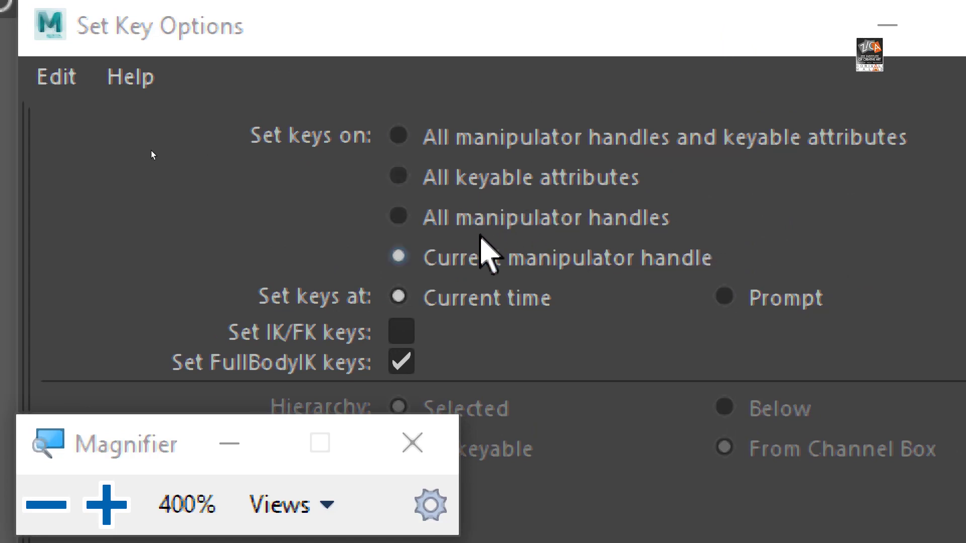
pyautogui.click(427, 448)
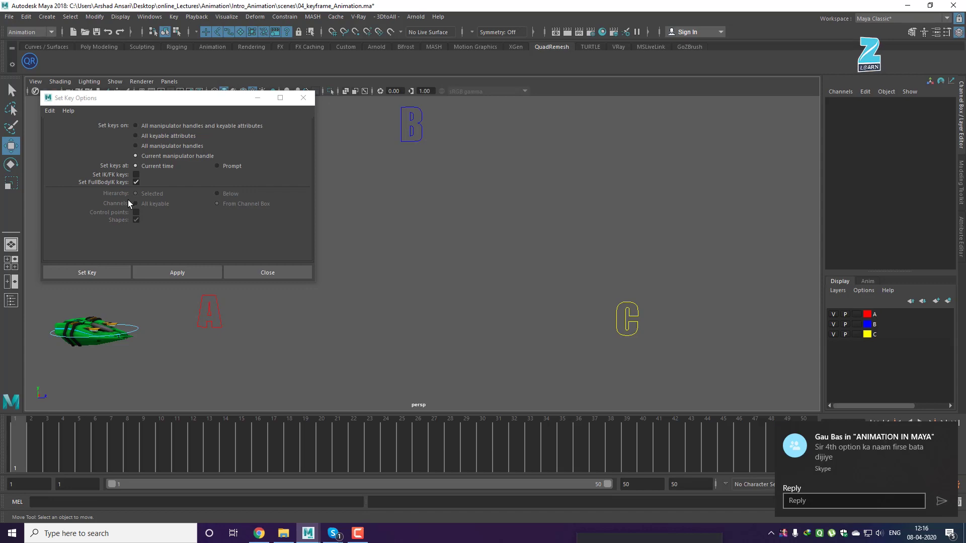
pyautogui.press('super+plus')
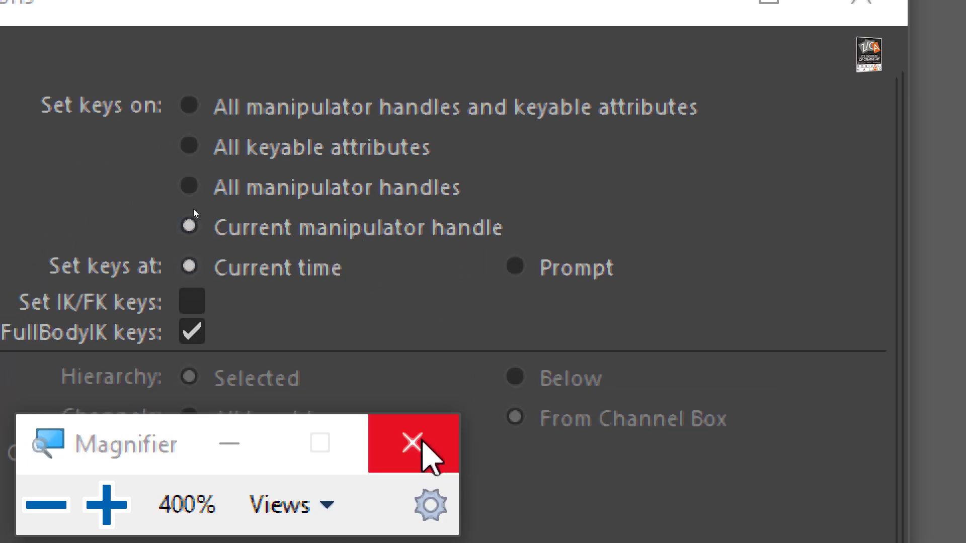
pyautogui.click(420, 442)
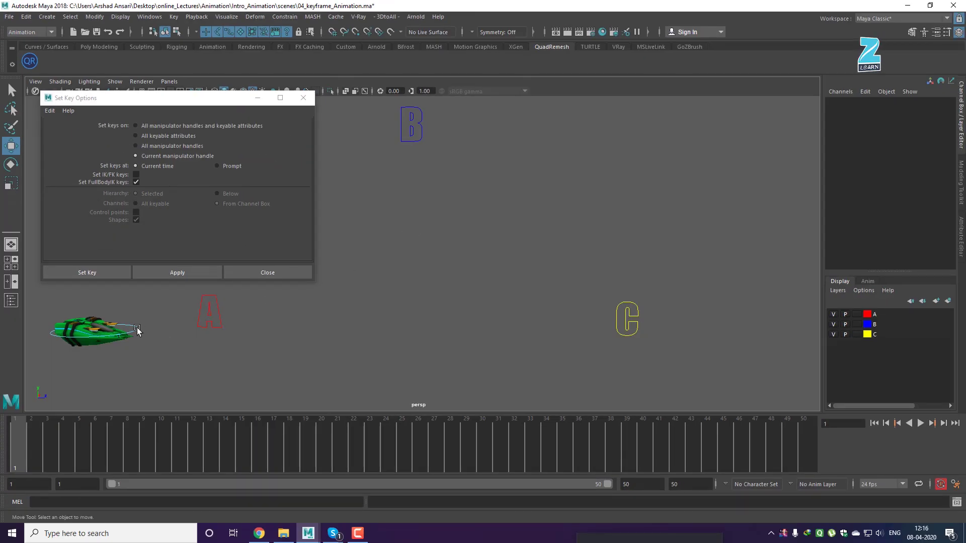
# Select the ship control, reset the Set Key options to their defaults, and dismiss the chat notification
pyautogui.click(137, 328)
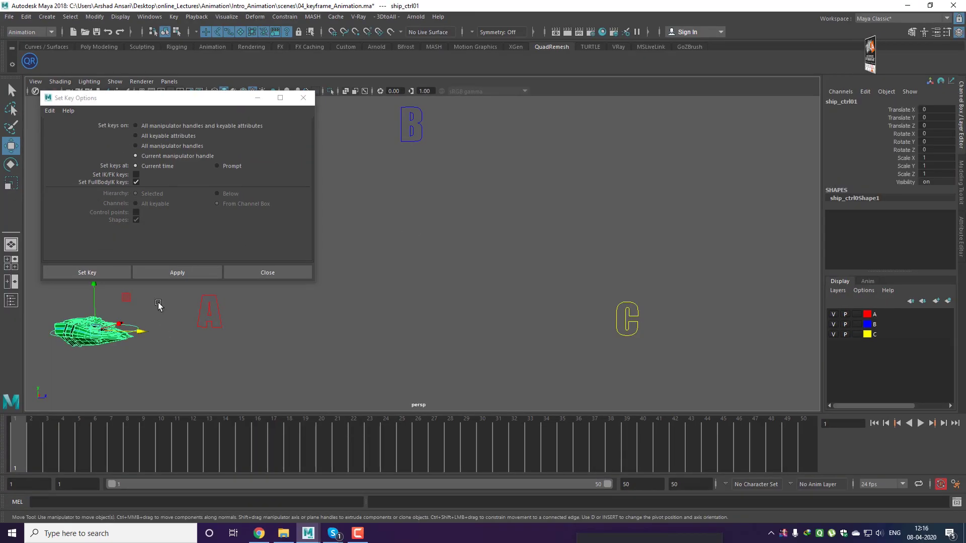
pyautogui.click(49, 111)
pyautogui.click(48, 132)
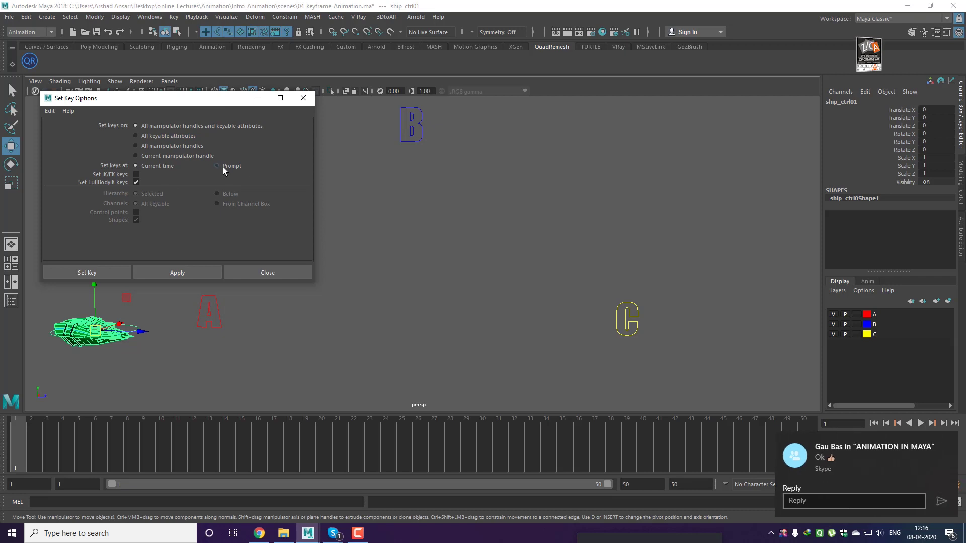
pyautogui.click(950, 443)
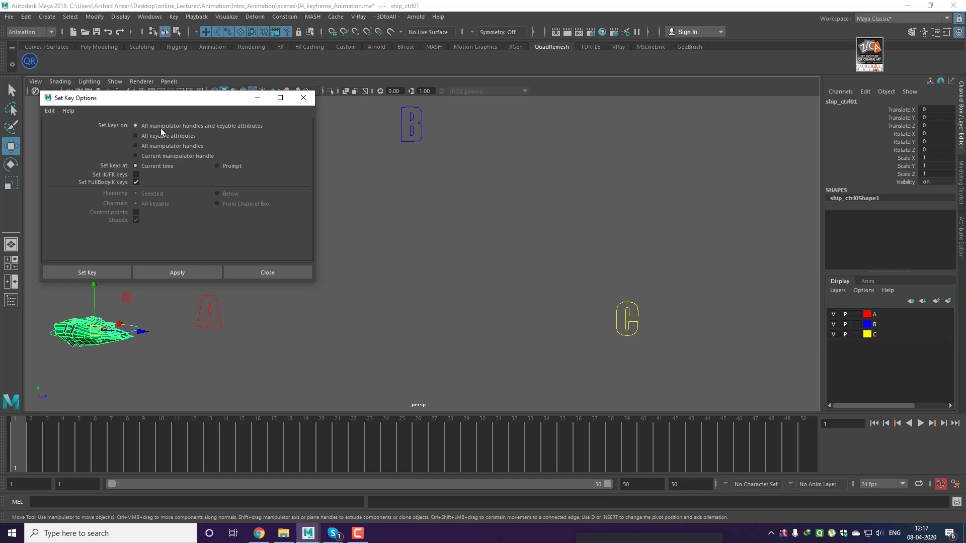
# Key the ship control at frame 1 with the default options, undo the key, and change Set keys at to Prompt
pyautogui.click(163, 275)
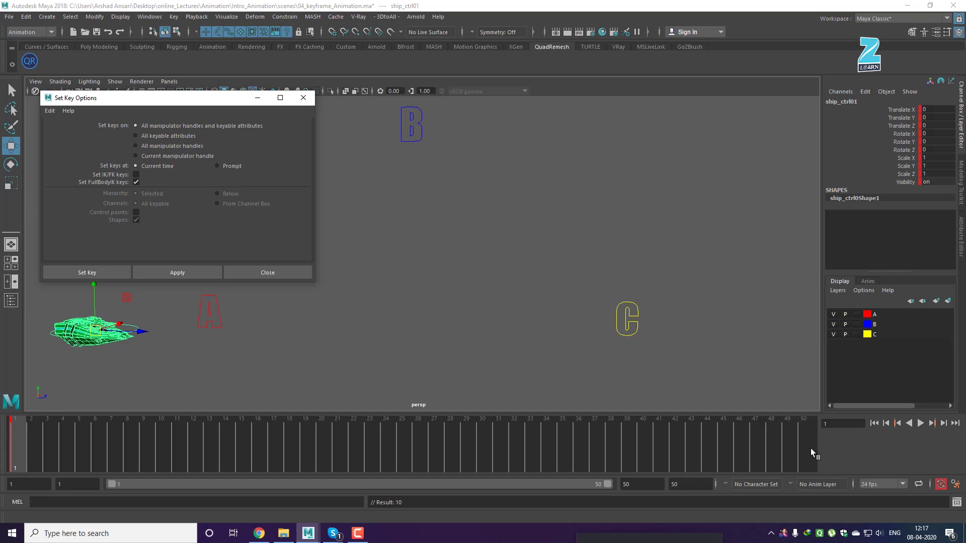
pyautogui.hotkey('ctrl', 'z')
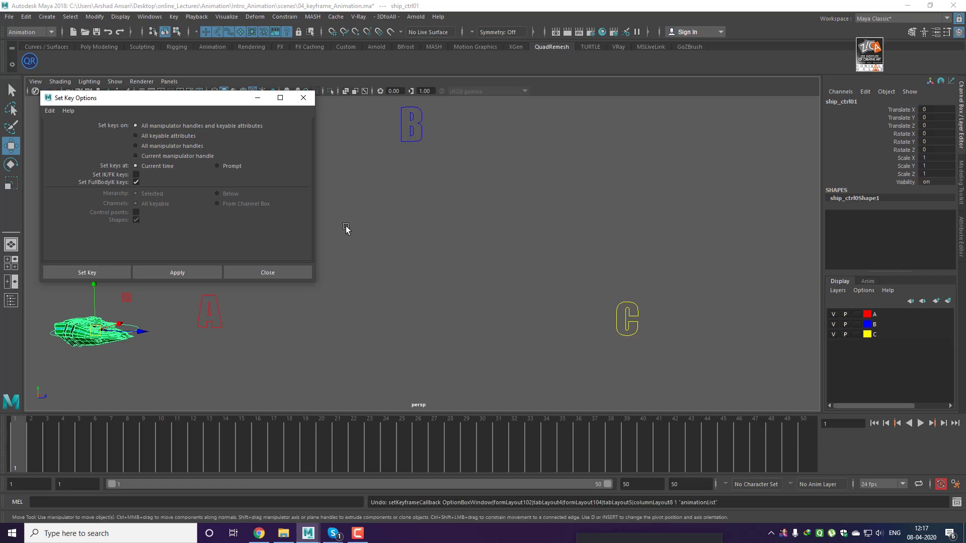
pyautogui.click(230, 168)
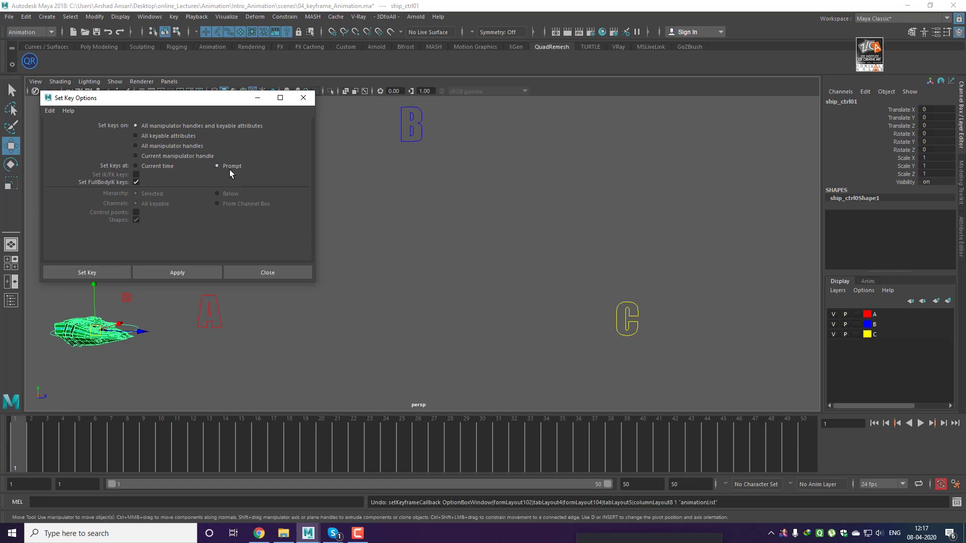
# Set keys on the ship control at the prompted times 1, 25 and 50, and scrub through the timeline
pyautogui.click(177, 274)
pyautogui.press('super+plus')
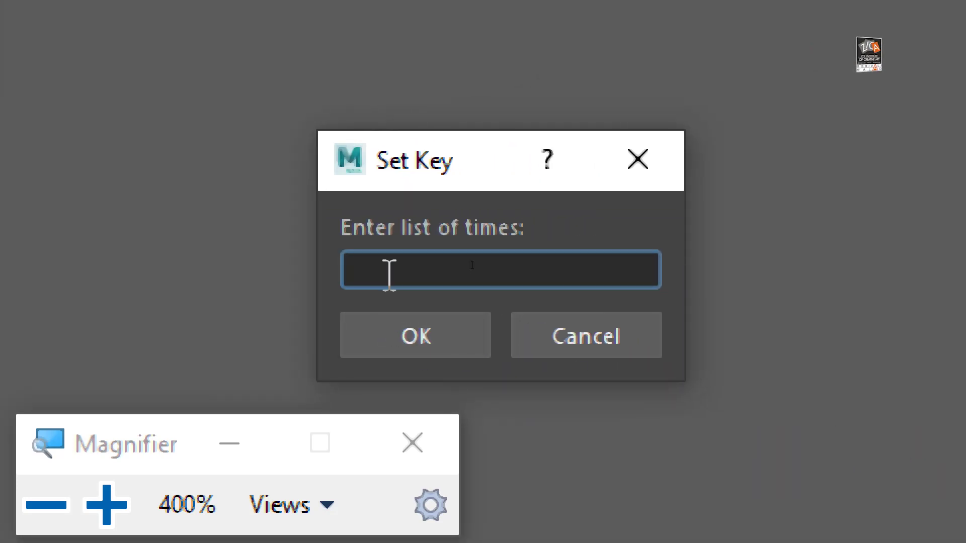
pyautogui.write('1')
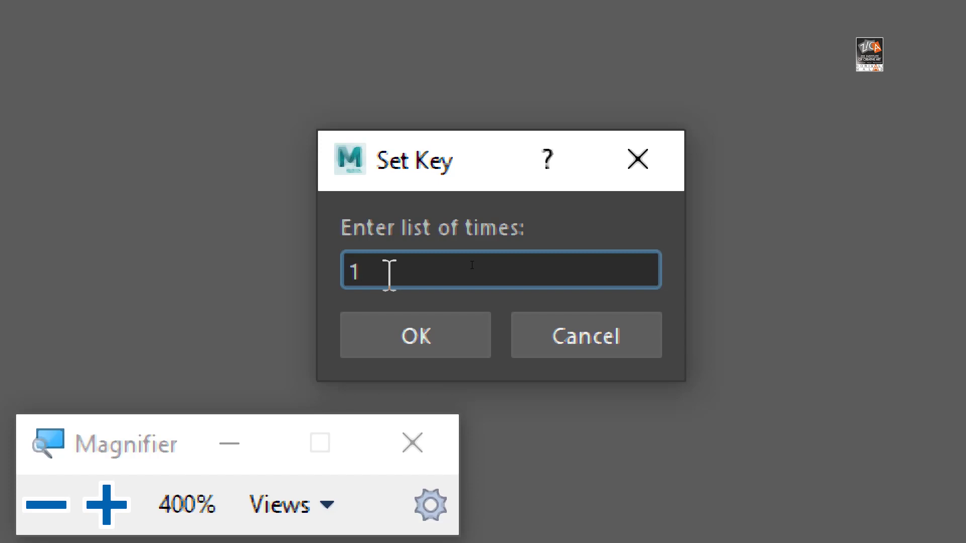
pyautogui.write(',')
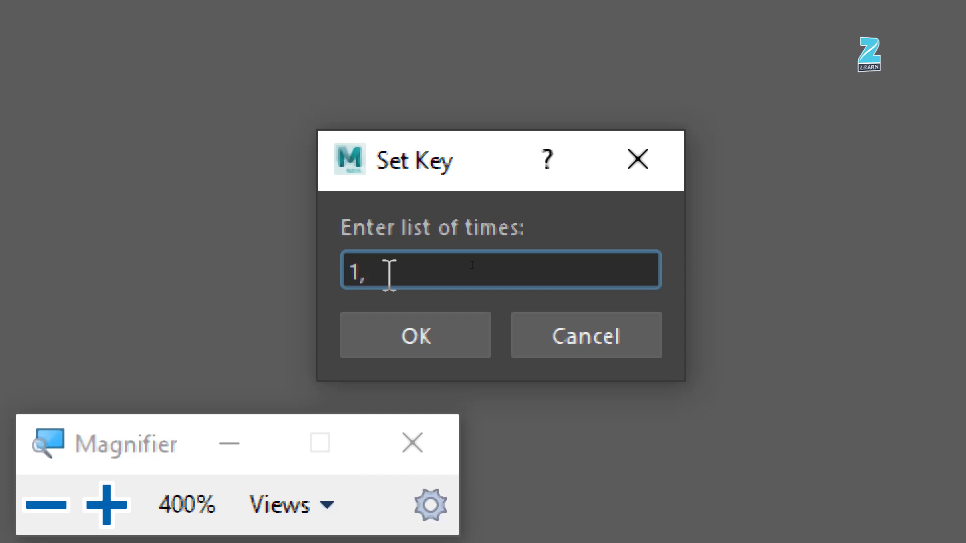
pyautogui.write('25')
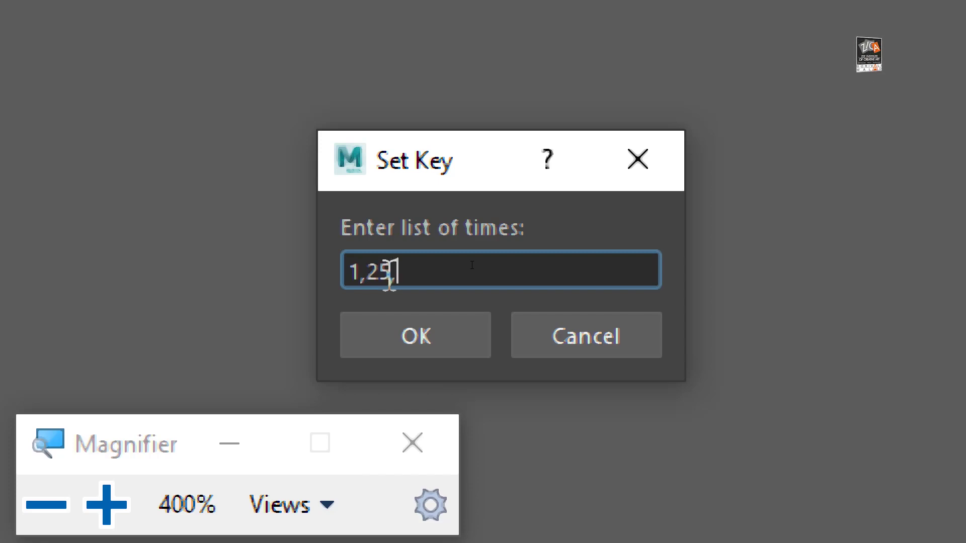
pyautogui.write(',')
pyautogui.write('50')
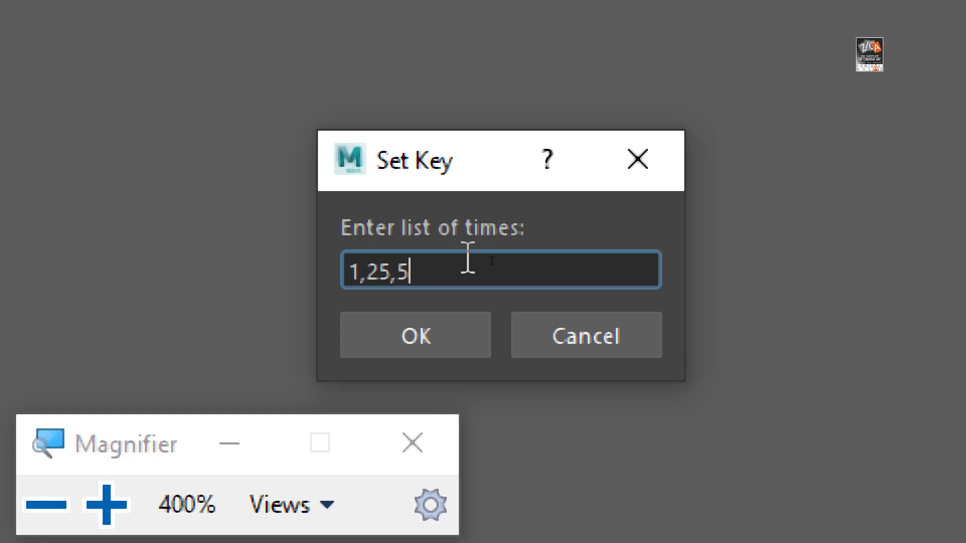
pyautogui.click(425, 470)
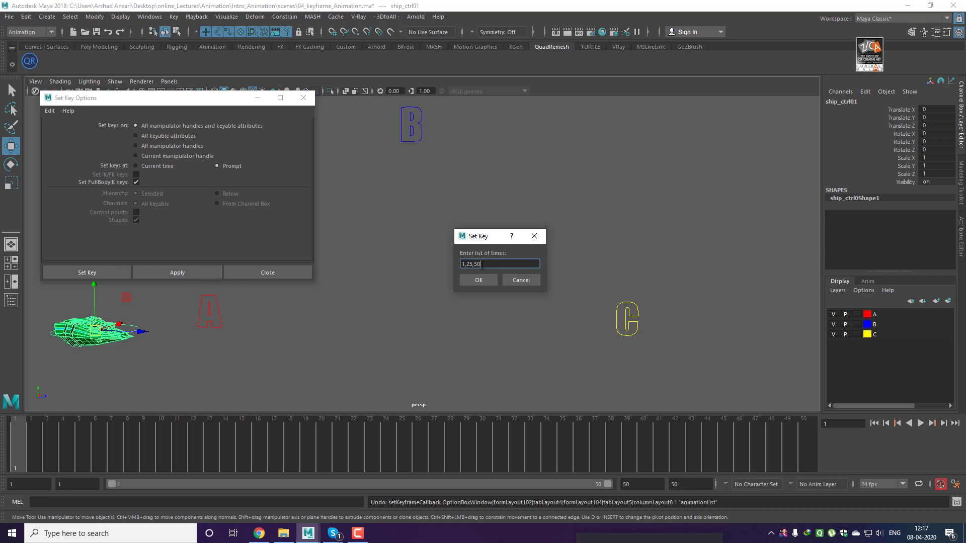
pyautogui.click(477, 282)
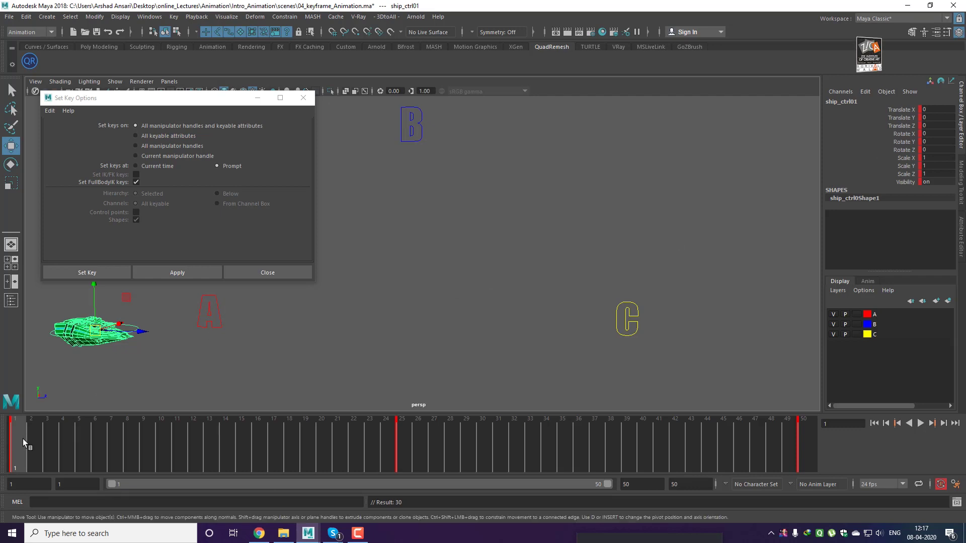
pyautogui.hotkey('alt', 'v')
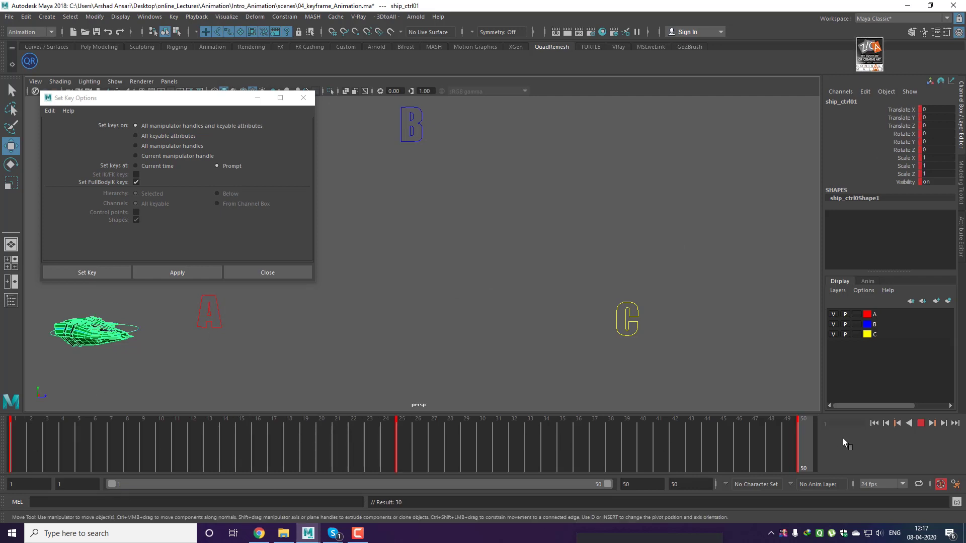
pyautogui.moveTo(844, 438); pyautogui.dragTo(9, 430)
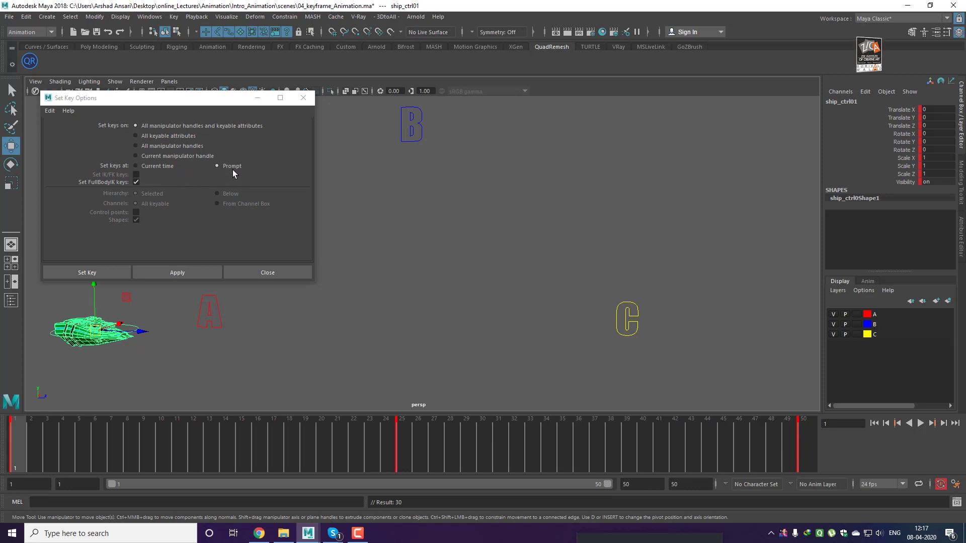
# Switch key setting to the current time and key the ship control at frame 8
pyautogui.click(156, 165)
pyautogui.click(134, 447)
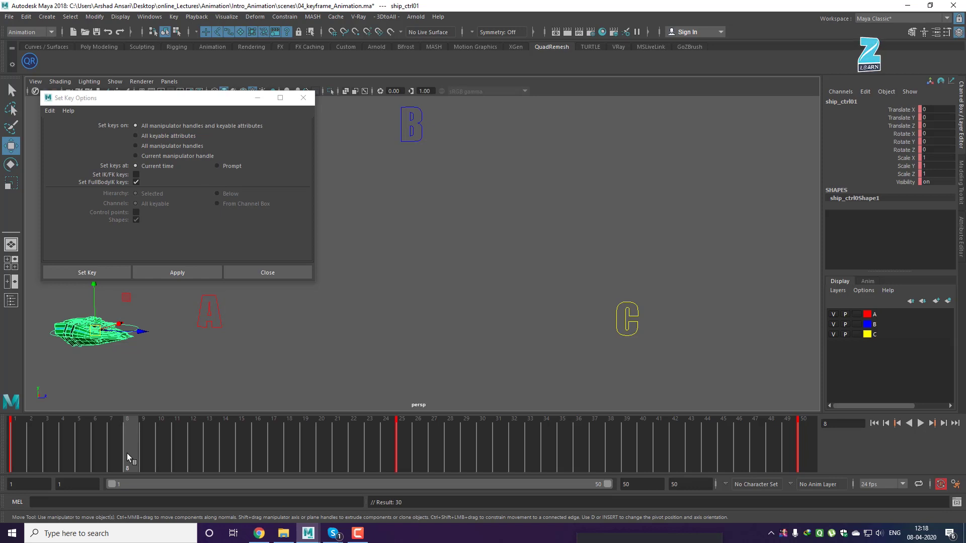
pyautogui.click(174, 275)
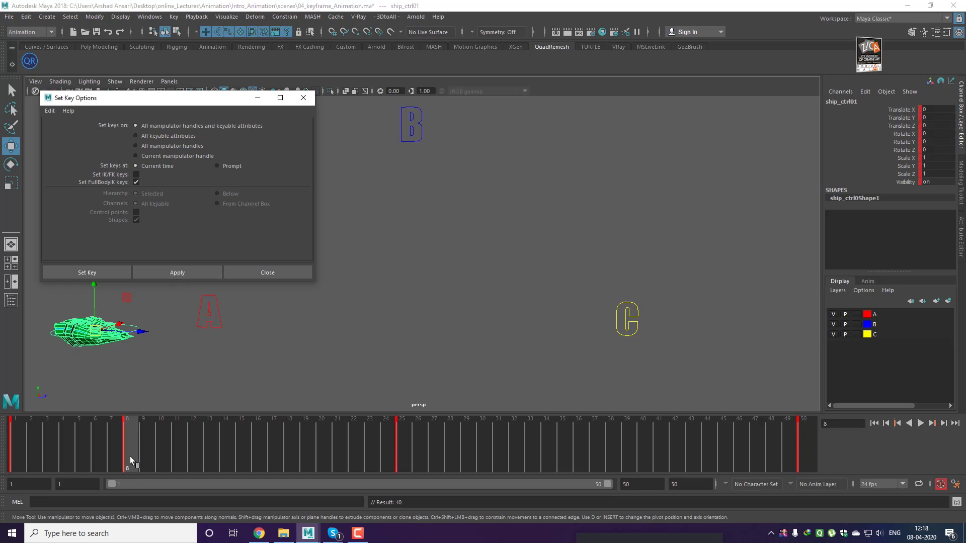
# Switch key setting back to Prompt and key the ship control at frames 15, 35 and 46
pyautogui.click(229, 164)
pyautogui.click(193, 446)
pyautogui.click(177, 273)
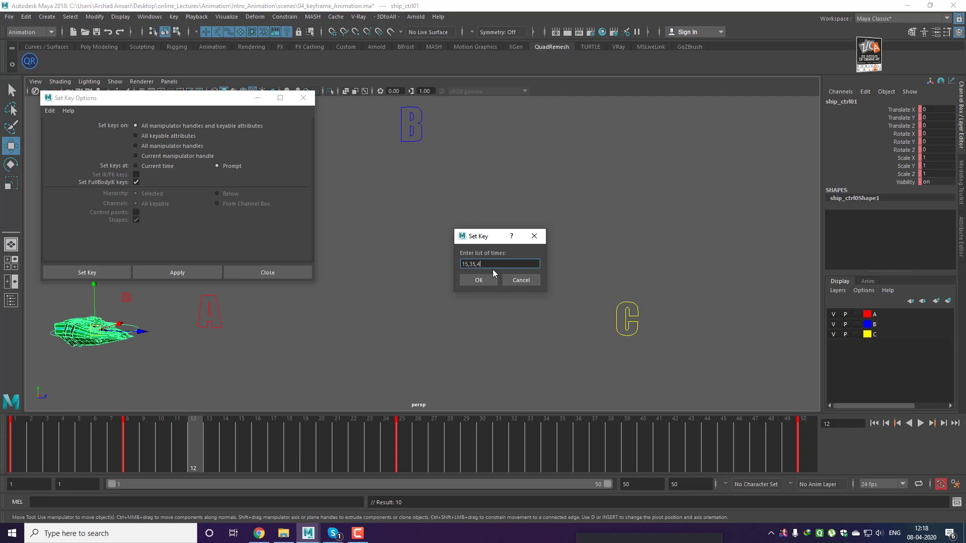
pyautogui.click(478, 280)
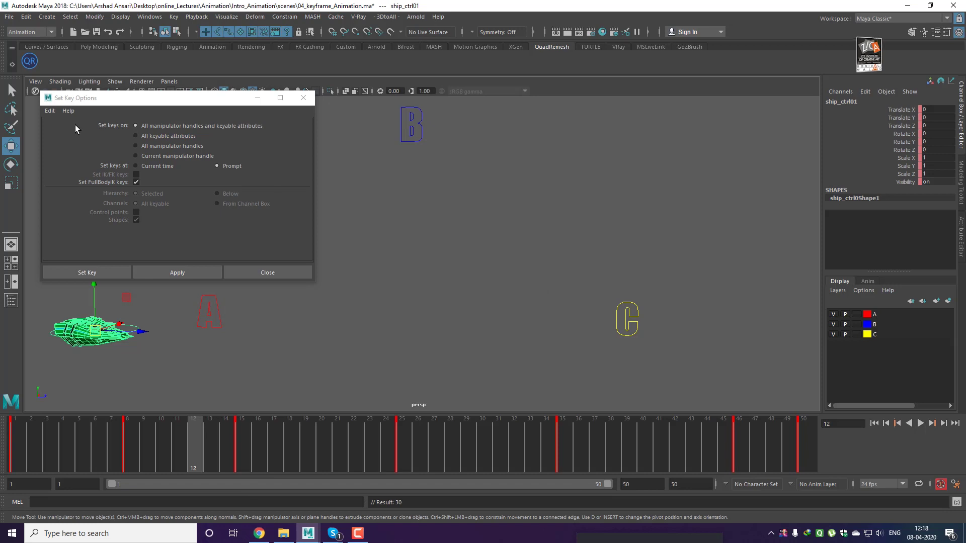
# Examine the Set Key options magnified and choose to set keys on all keyable attributes
pyautogui.moveTo(129, 100); pyautogui.dragTo(425, 163)
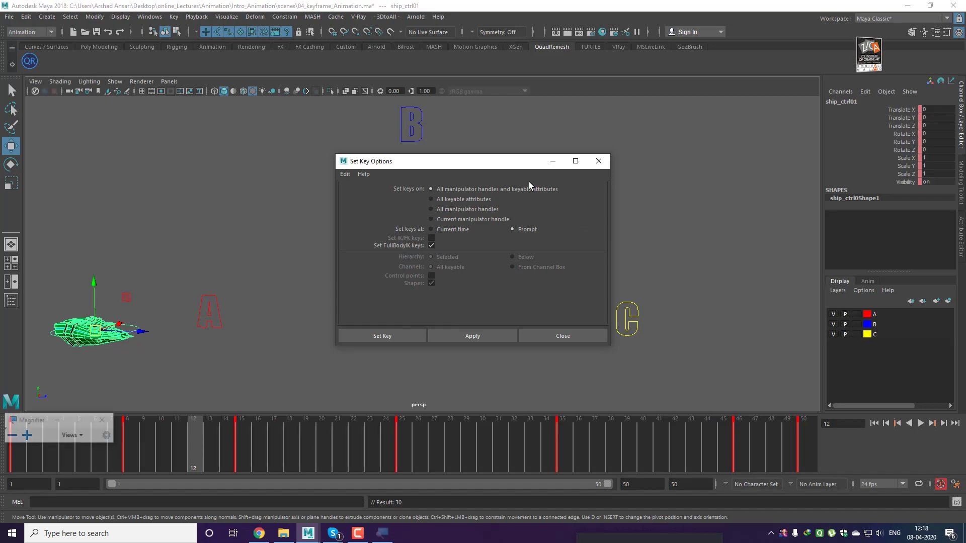
pyautogui.press('super+plus')
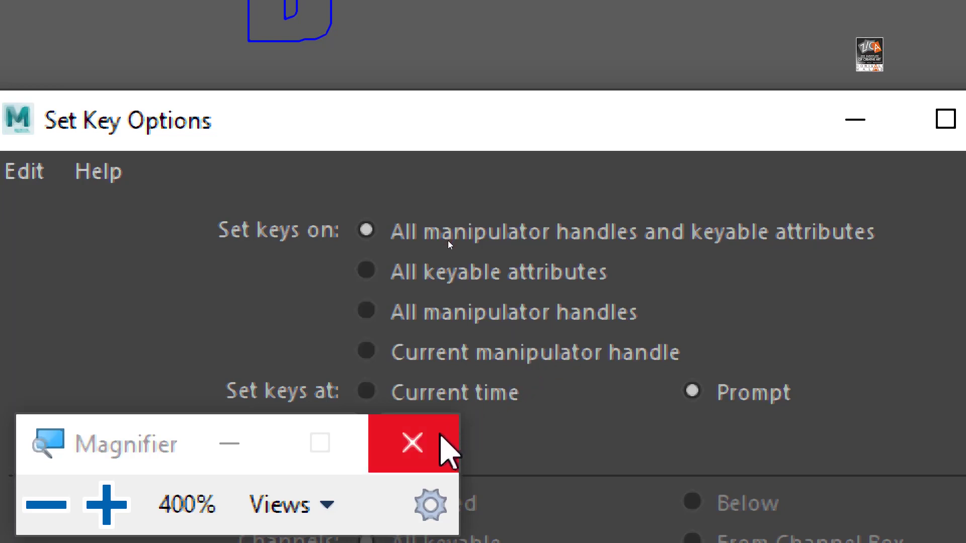
pyautogui.click(443, 445)
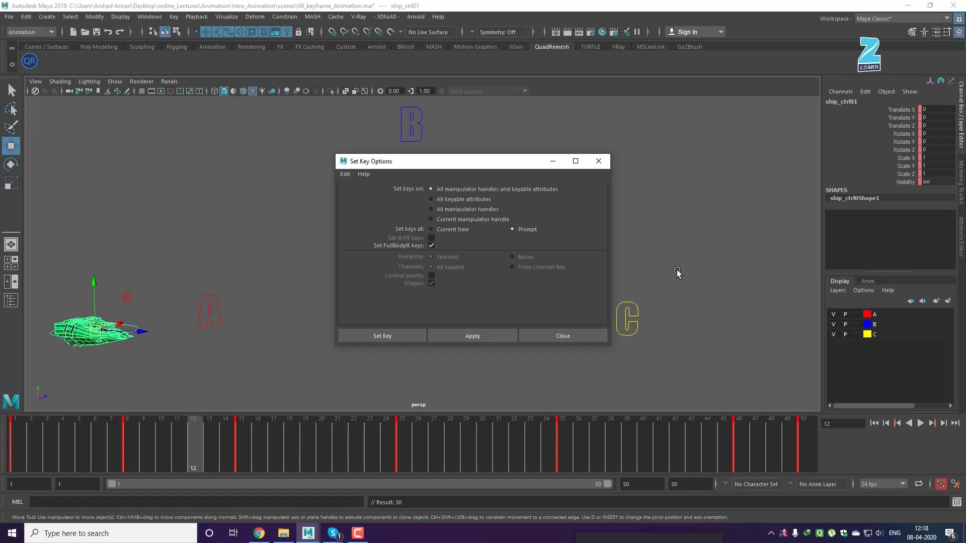
pyautogui.click(464, 199)
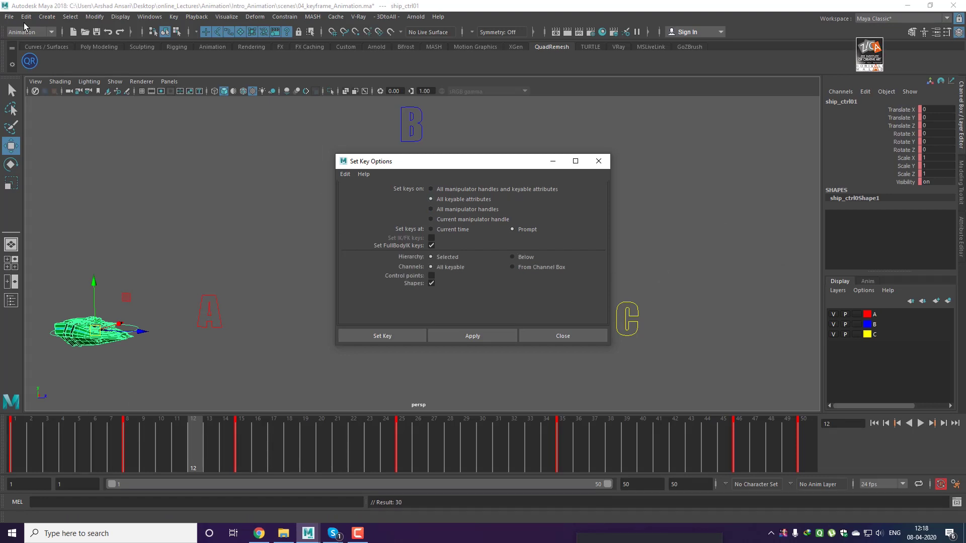
# Reopen the scene 04_keyframe_Animation.ma without saving the changes
pyautogui.click(9, 17)
pyautogui.click(35, 45)
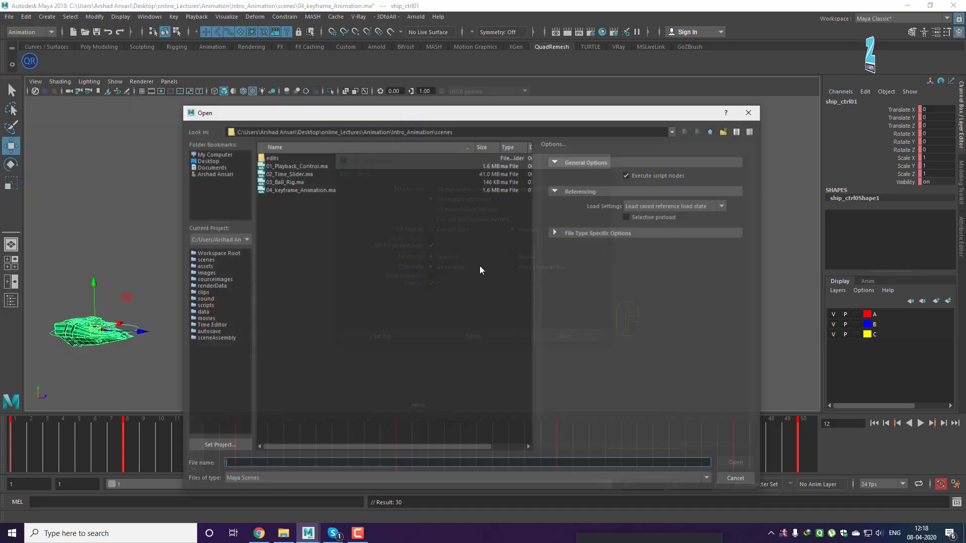
pyautogui.click(315, 191)
pyautogui.click(737, 463)
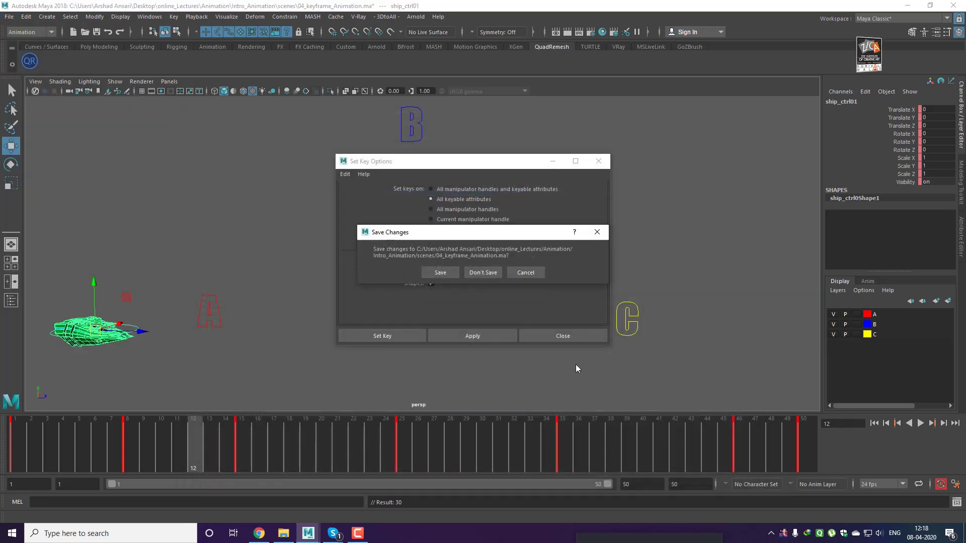
pyautogui.click(491, 273)
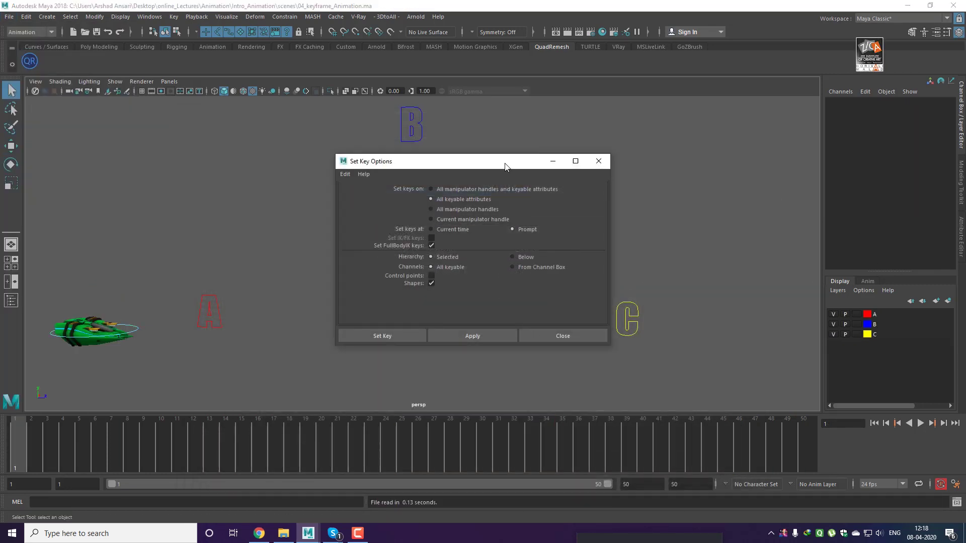
# Set the Set Key channels option to From Channel Box and close the options without applying them
pyautogui.moveTo(518, 167); pyautogui.dragTo(672, 98)
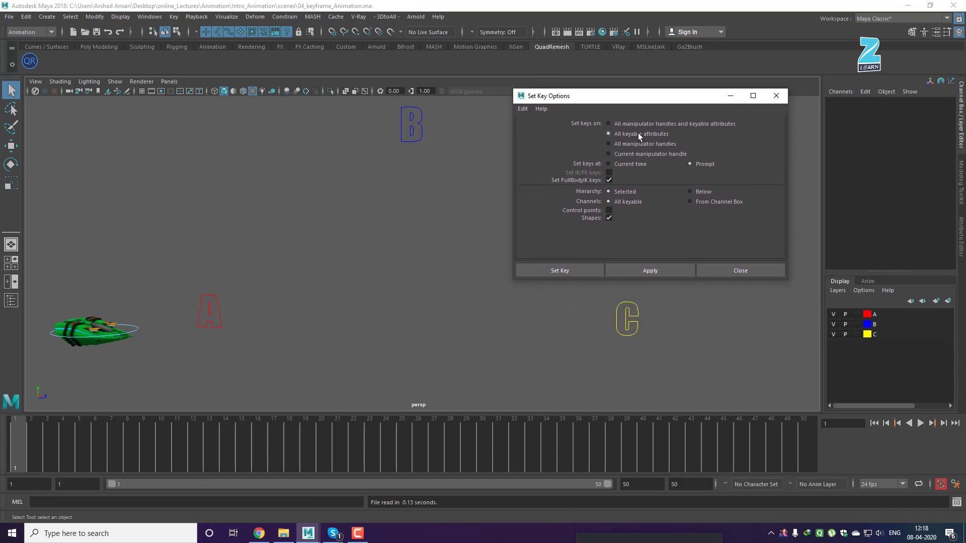
pyautogui.click(713, 204)
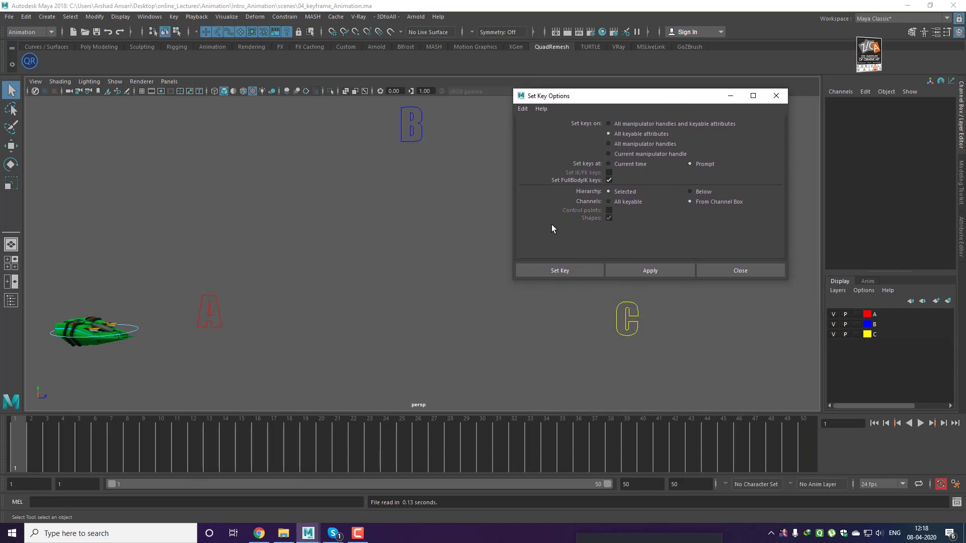
pyautogui.moveTo(678, 101); pyautogui.dragTo(615, 99)
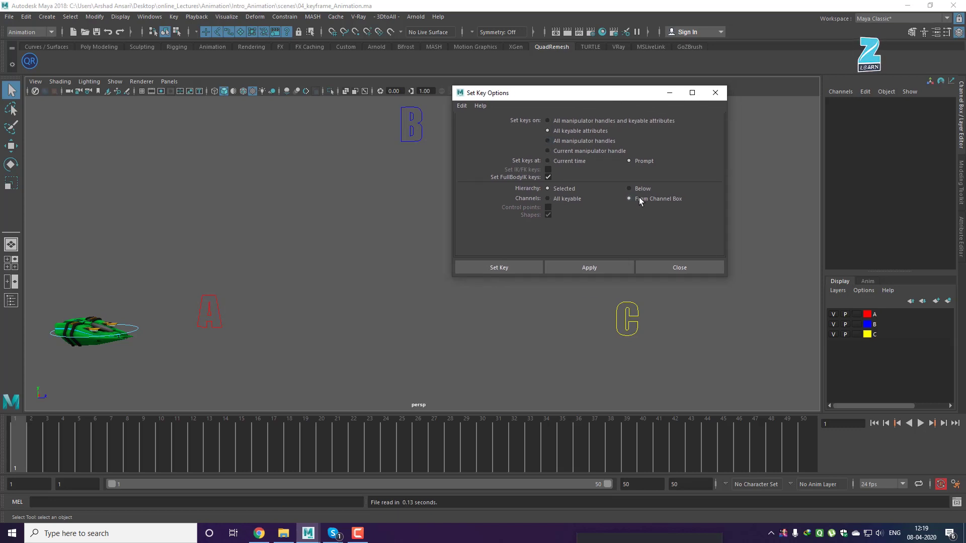
pyautogui.click(694, 270)
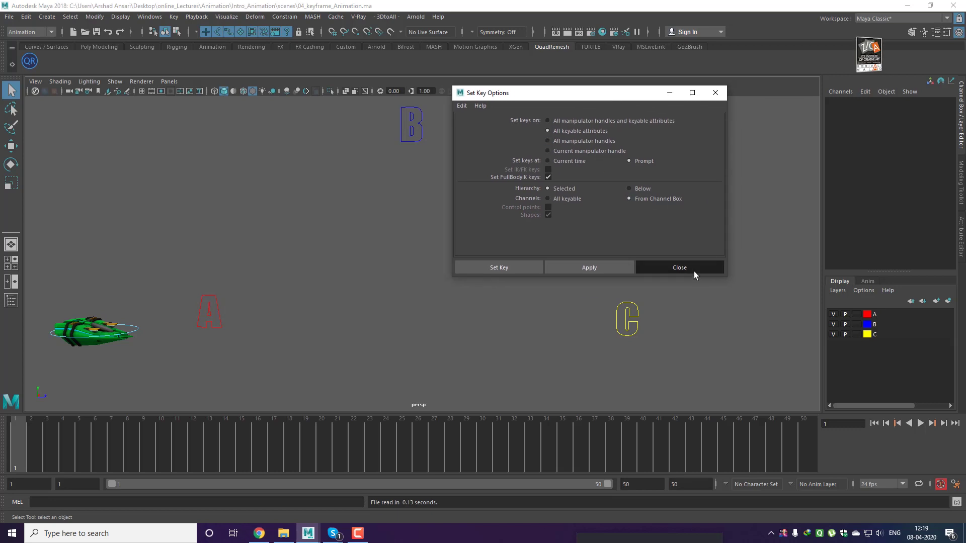
# Select the ship control's Translate Y, Rotate Z and Scale Z channels, try to set a key, and cancel the time prompt
pyautogui.click(135, 331)
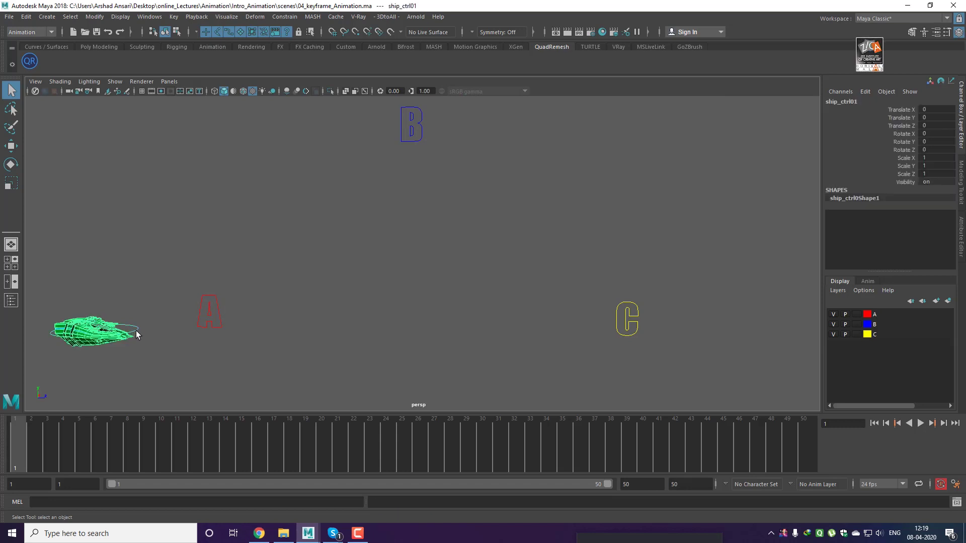
pyautogui.click(904, 117)
pyautogui.keyDown('ctrl'); pyautogui.click(907, 150); pyautogui.keyUp('ctrl')
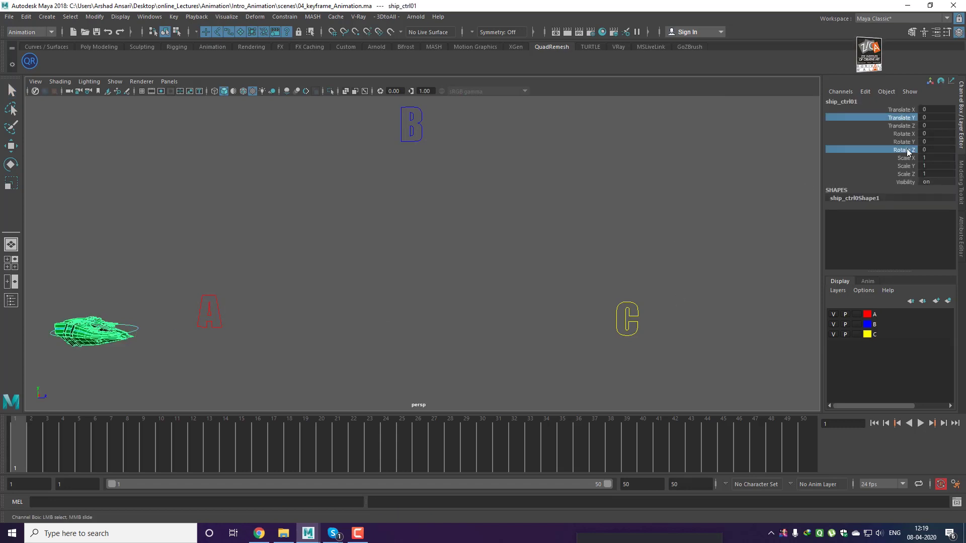
pyautogui.keyDown('ctrl'); pyautogui.click(908, 174); pyautogui.keyUp('ctrl')
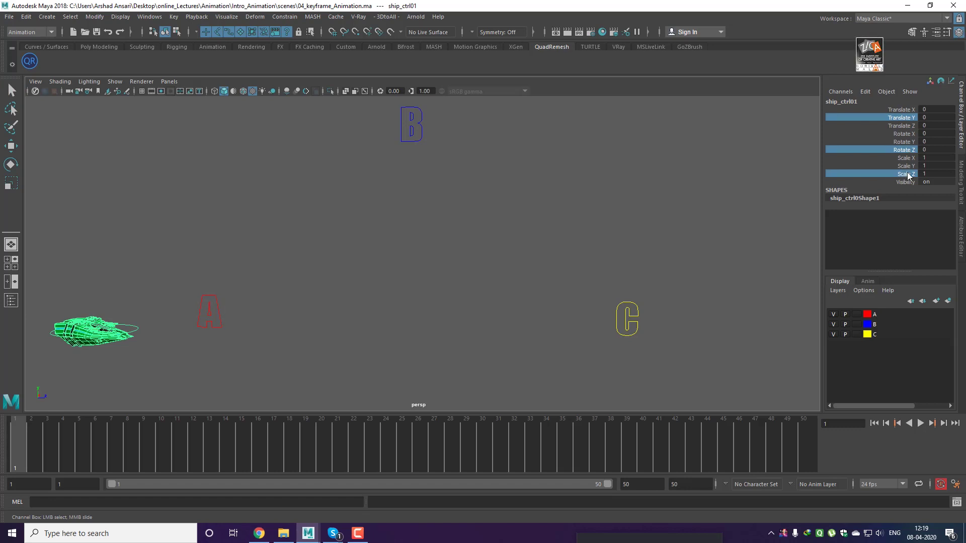
pyautogui.press('s')
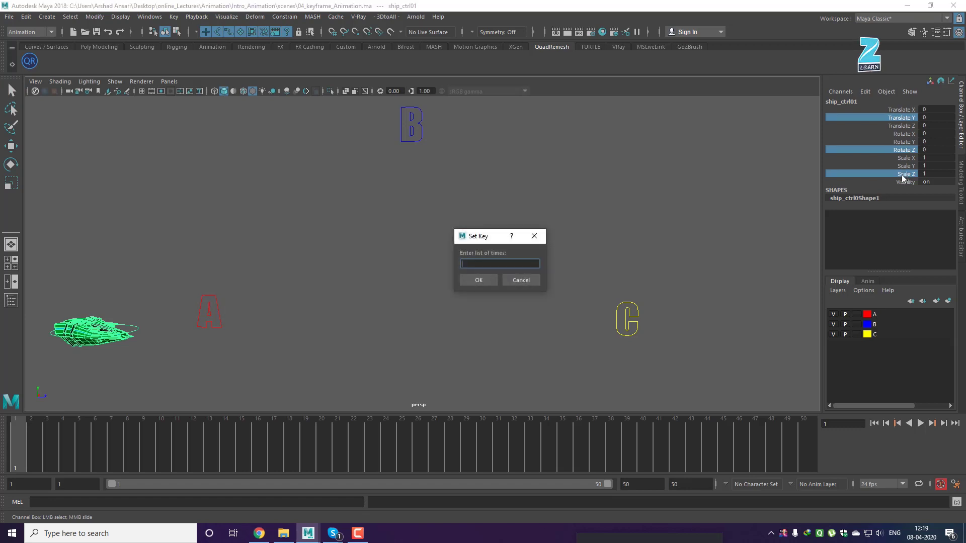
pyautogui.click(522, 281)
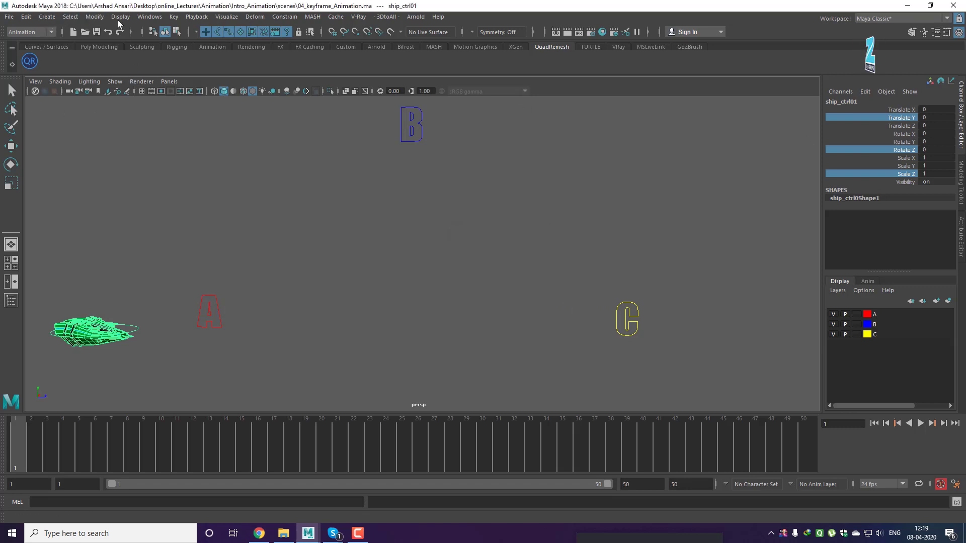
pyautogui.click(174, 16)
pyautogui.click(305, 43)
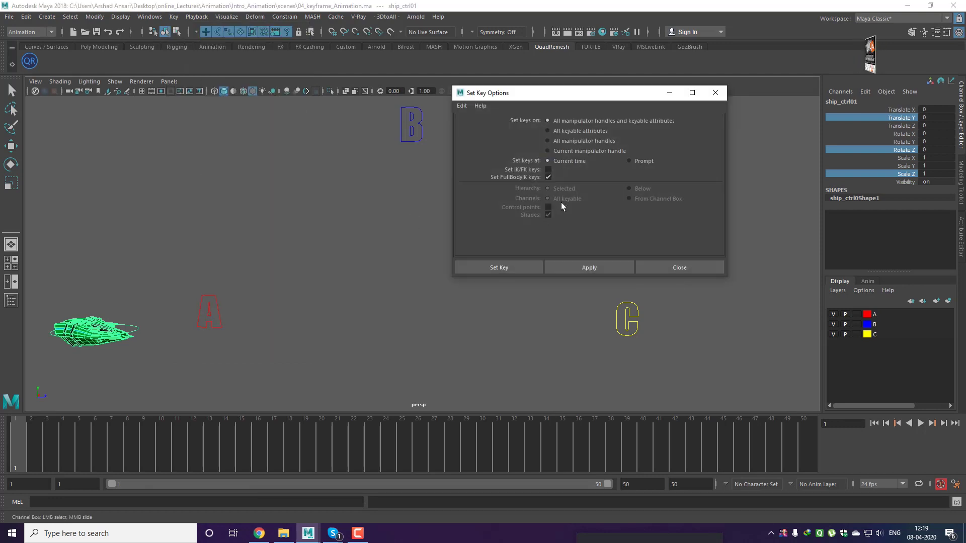
pyautogui.click(715, 93)
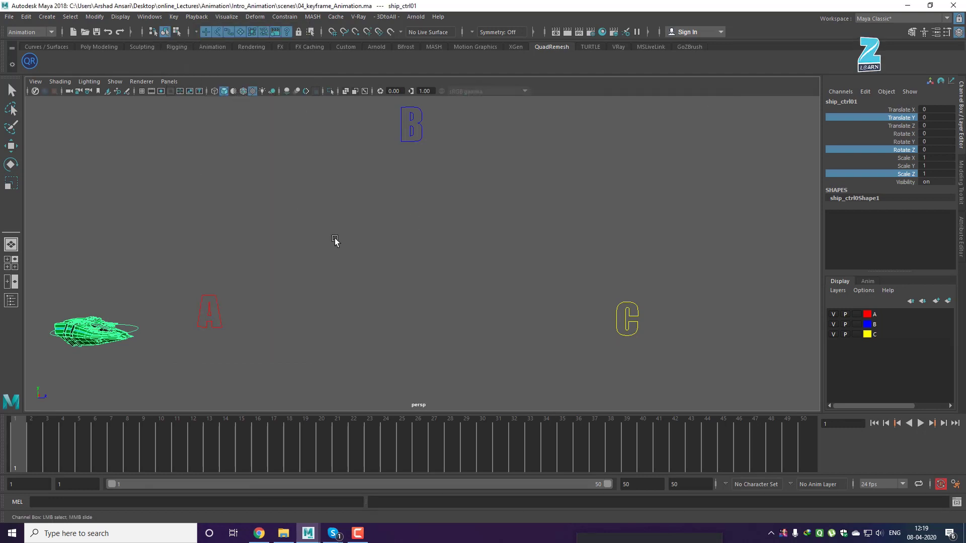
pyautogui.press('s')
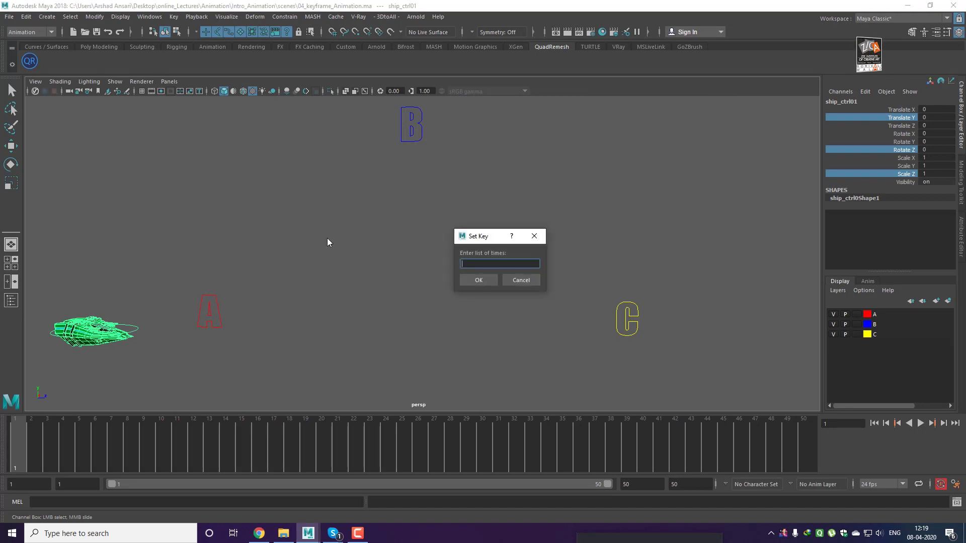
pyautogui.click(507, 278)
# Set the Set Key options to key at Current time, apply a key to the ship control at frame 1, and close the options
pyautogui.click(173, 16)
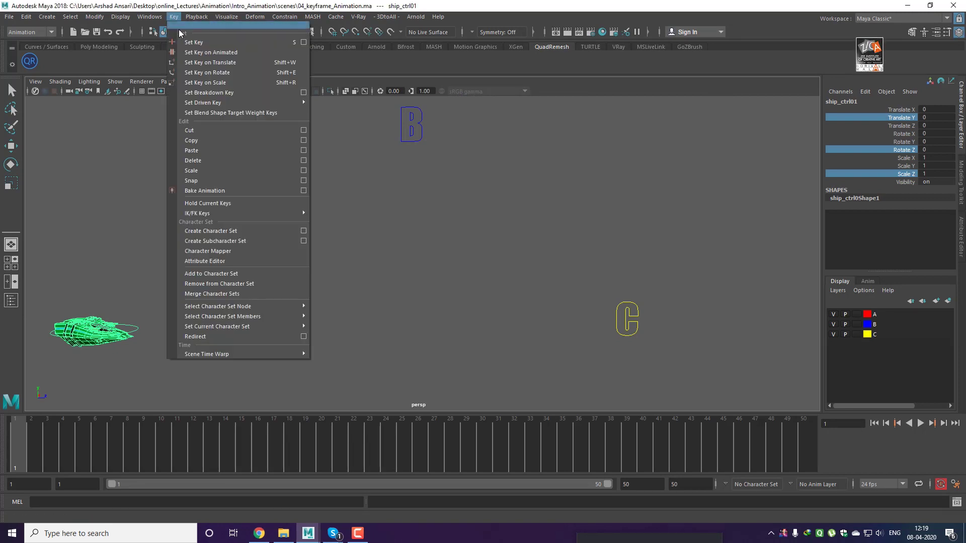
pyautogui.click(304, 42)
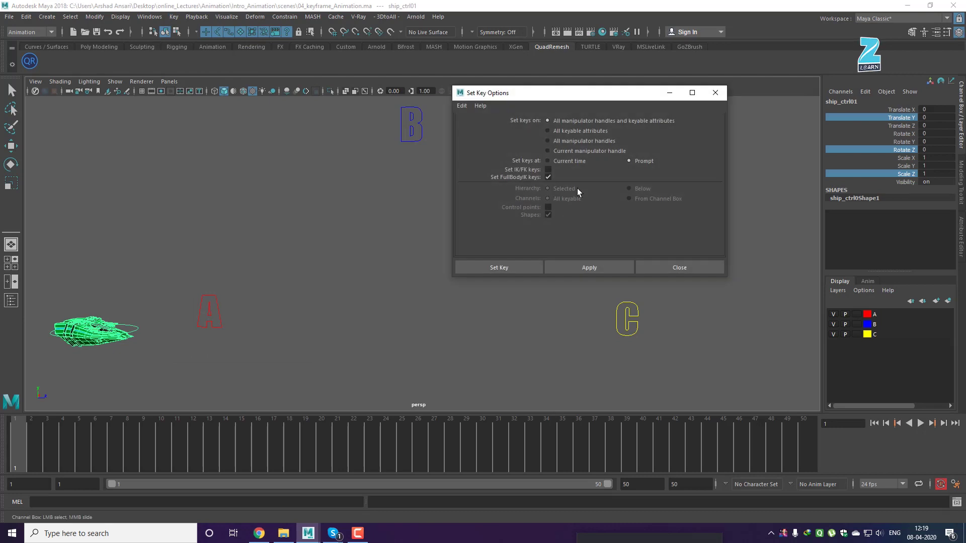
pyautogui.click(554, 161)
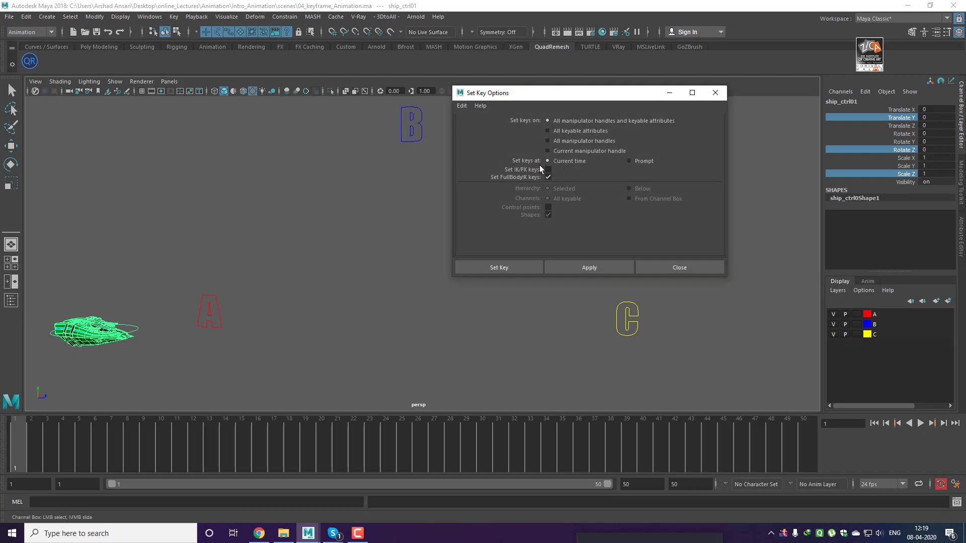
pyautogui.click(586, 265)
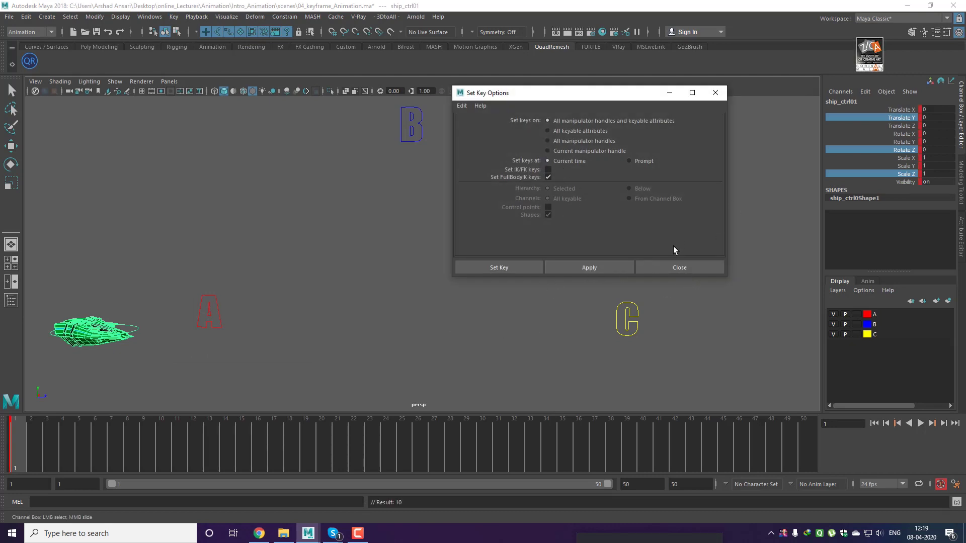
pyautogui.click(672, 270)
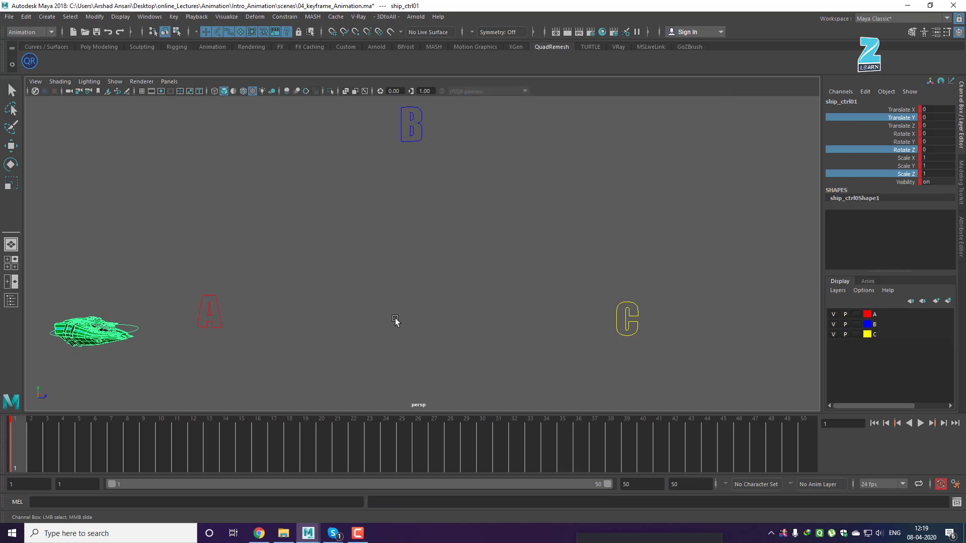
# Undo the key on the ship control and restore the control's selection with no channels selected
pyautogui.click(397, 317)
pyautogui.hotkey('ctrl', 'z')
pyautogui.click(397, 316)
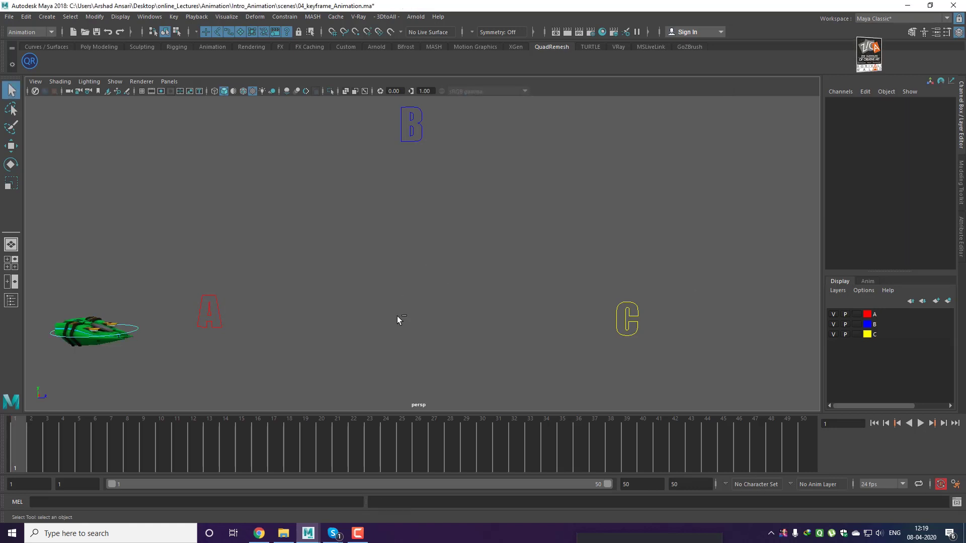
pyautogui.hotkey('ctrl', 'z')
pyautogui.hotkey('ctrl', 'z')
pyautogui.hotkey('ctrl', 'z')
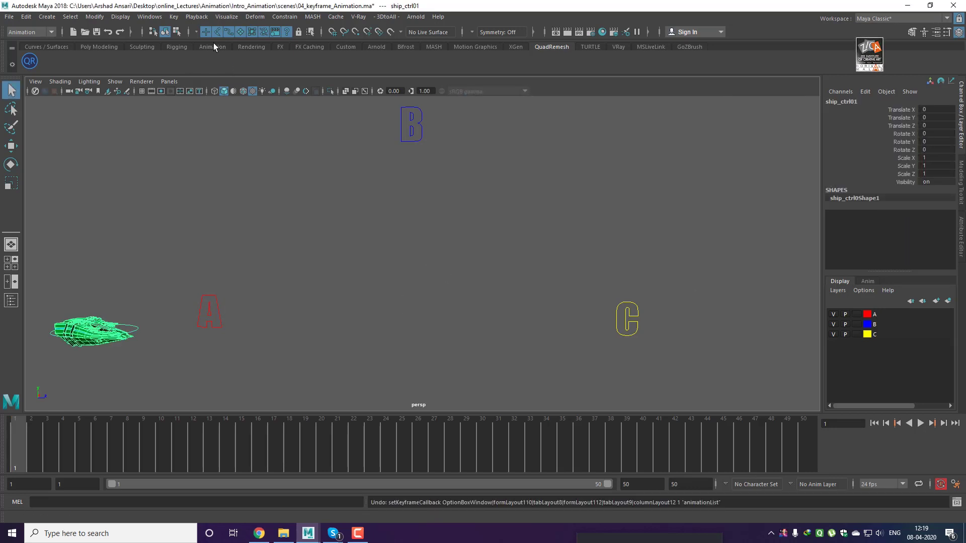
# Set the Set Key options to All keyable attributes with channels taken From Channel Box
pyautogui.click(174, 16)
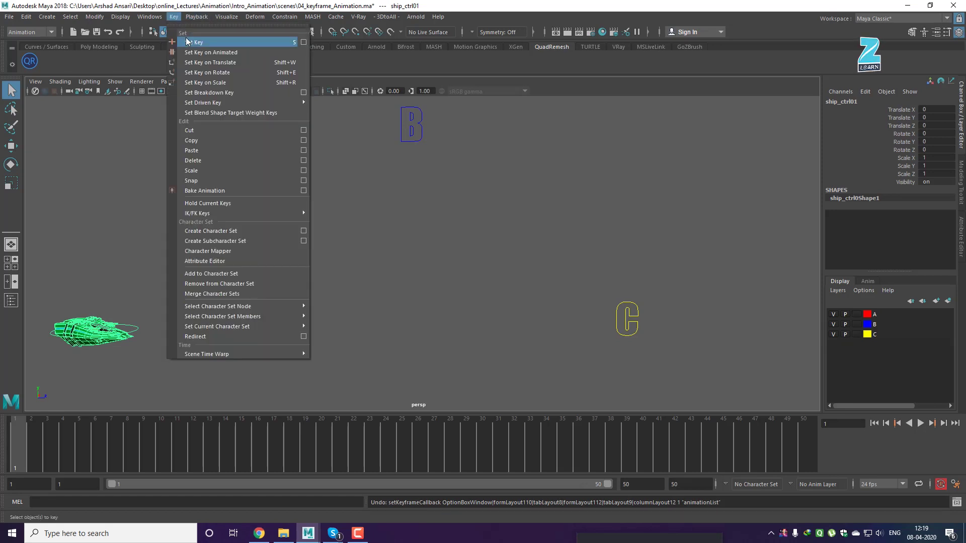
pyautogui.click(304, 42)
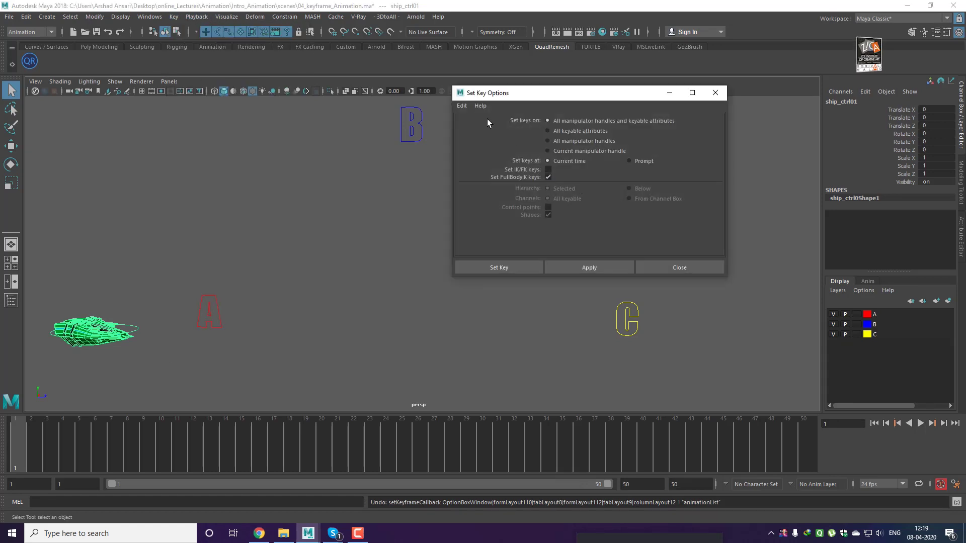
pyautogui.click(463, 106)
pyautogui.click(466, 116)
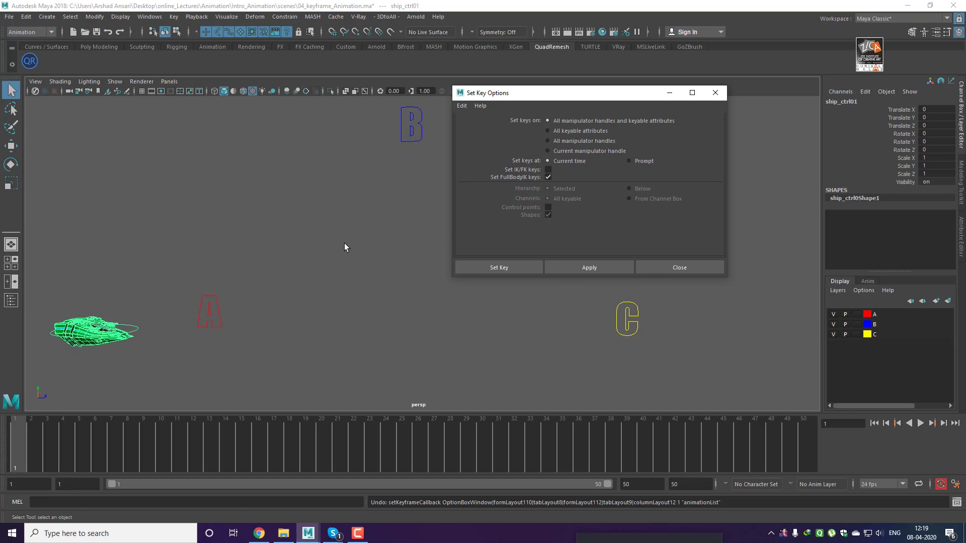
pyautogui.click(548, 130)
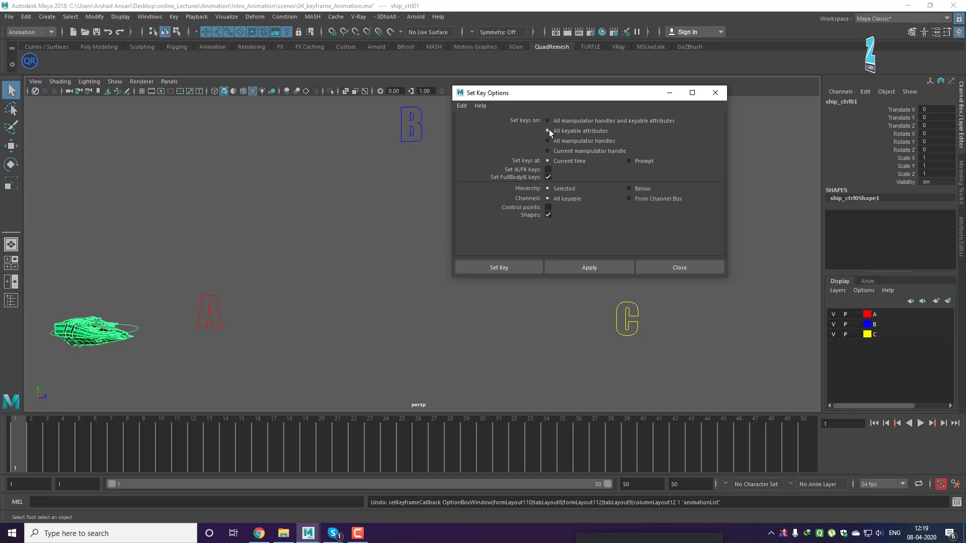
pyautogui.click(629, 198)
# Key only the ship control's Translate X, Rotate Y and Scale X channels at frame 1 and close the Set Key options
pyautogui.click(360, 380)
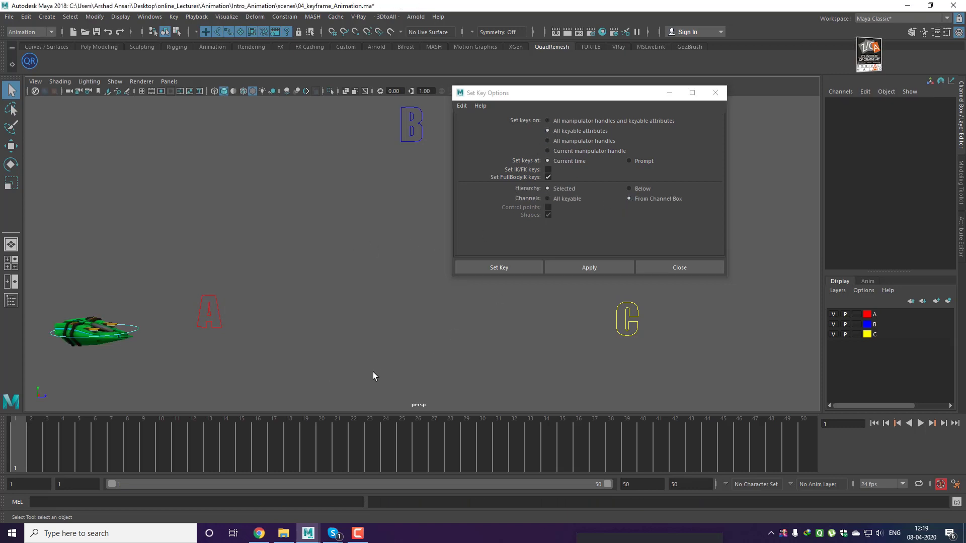
pyautogui.click(135, 331)
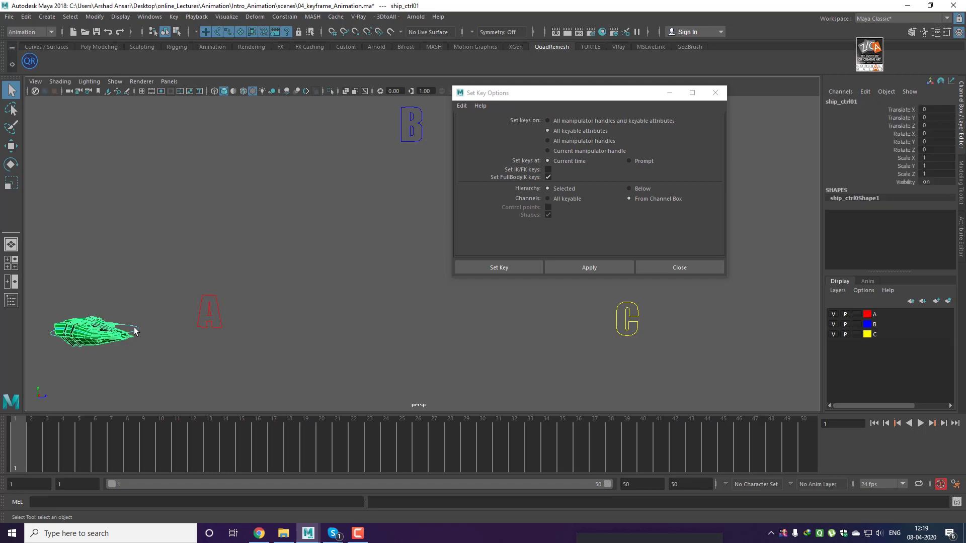
pyautogui.click(902, 110)
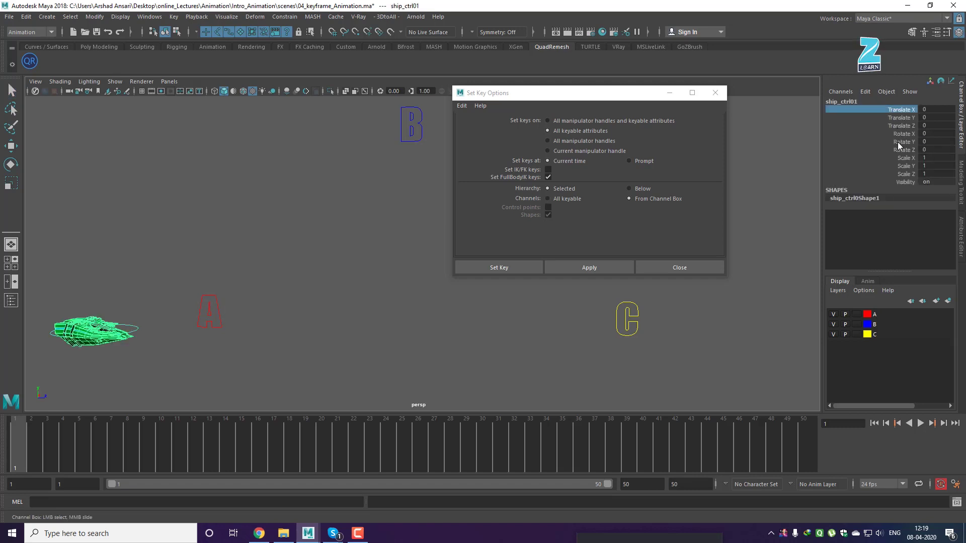
pyautogui.keyDown('ctrl'); pyautogui.click(902, 142); pyautogui.keyUp('ctrl')
pyautogui.keyDown('ctrl'); pyautogui.click(903, 158); pyautogui.keyUp('ctrl')
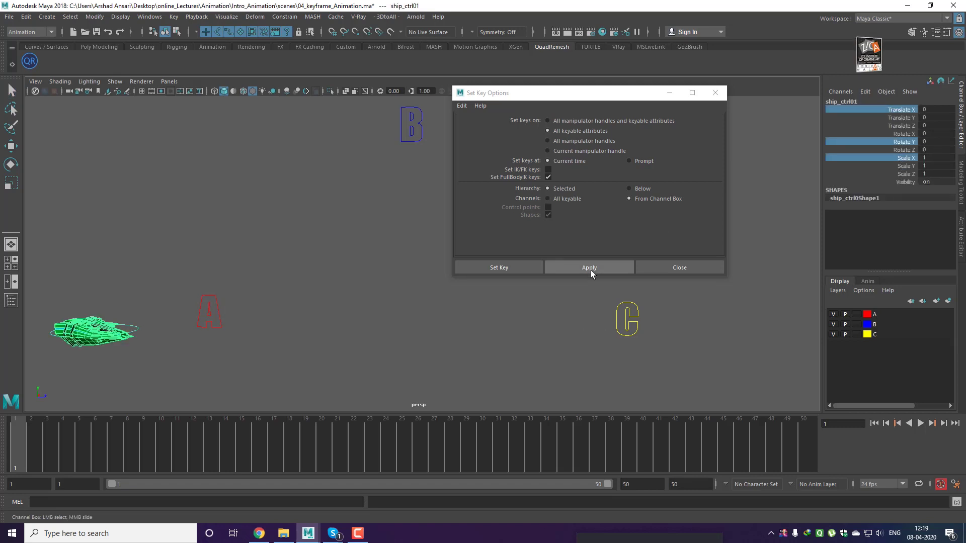
pyautogui.click(591, 270)
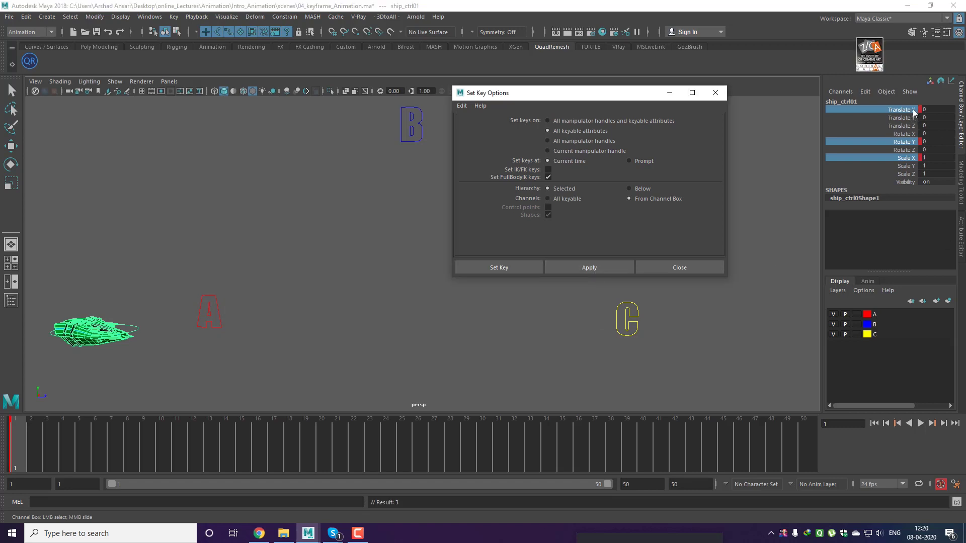
pyautogui.click(690, 266)
# Play the timeline to frame 24 and break the connections on the Translate X, Rotate Y and Scale X channels
pyautogui.hotkey('alt', 'v')
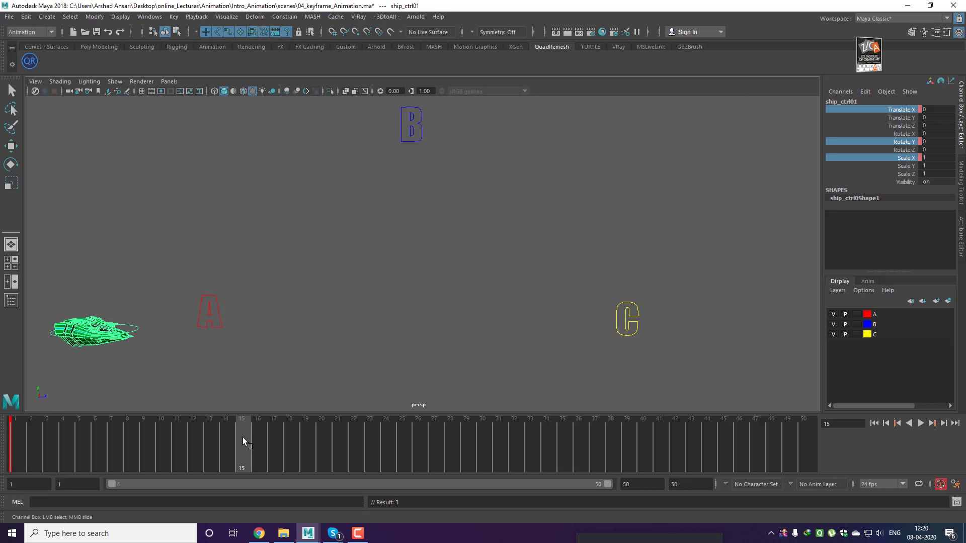
pyautogui.hotkey('alt', 'v')
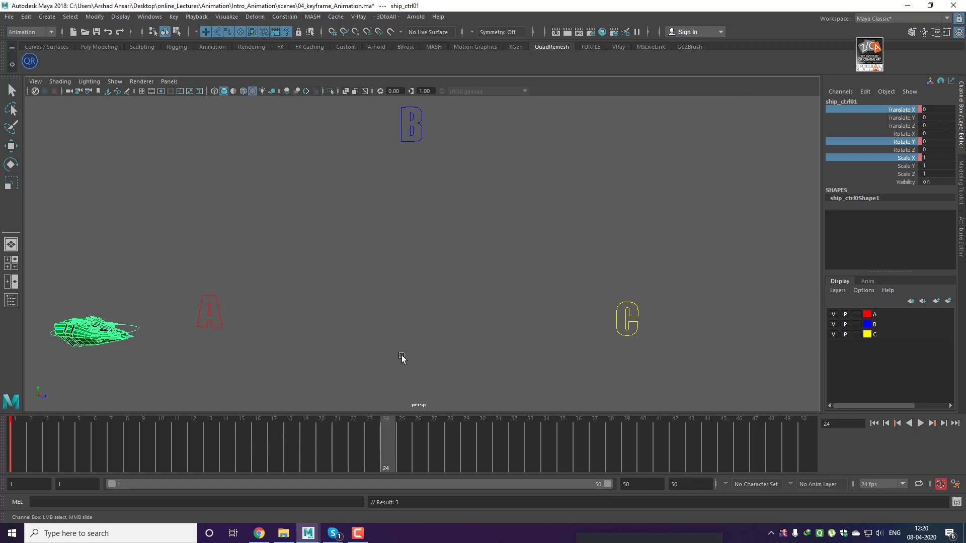
pyautogui.rightClick(902, 157)
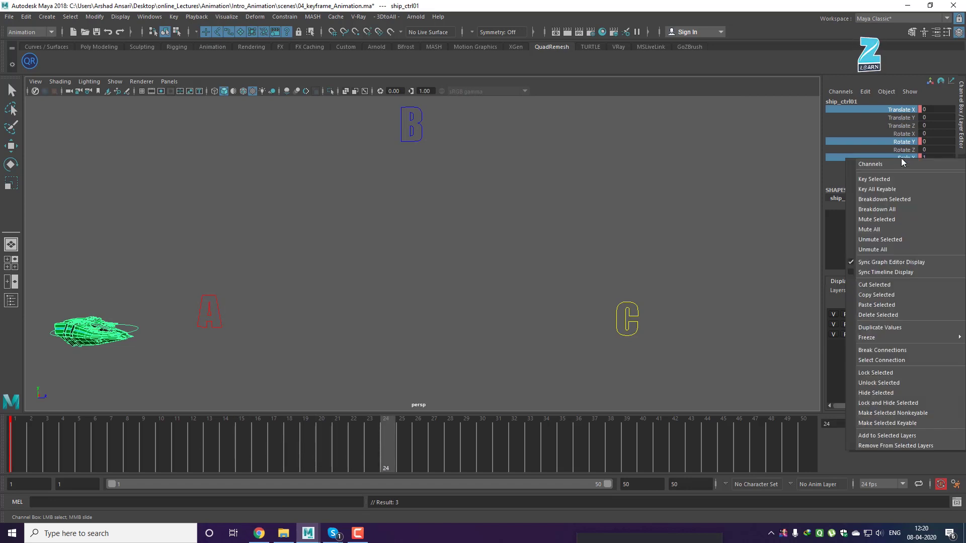
pyautogui.click(869, 351)
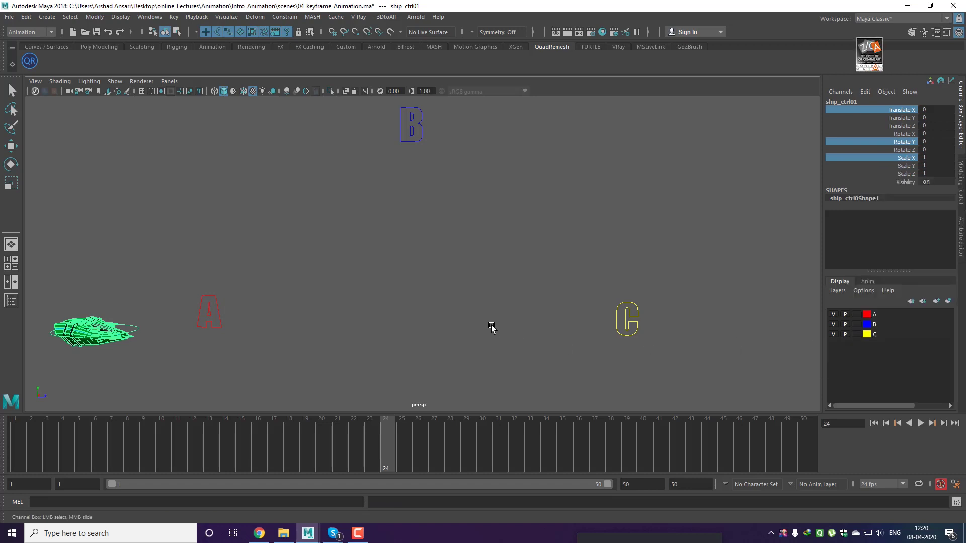
# Set keys on the Translate X, Rotate Y and Scale X channels at frames 24, 9, 37 and 17
pyautogui.press('s')
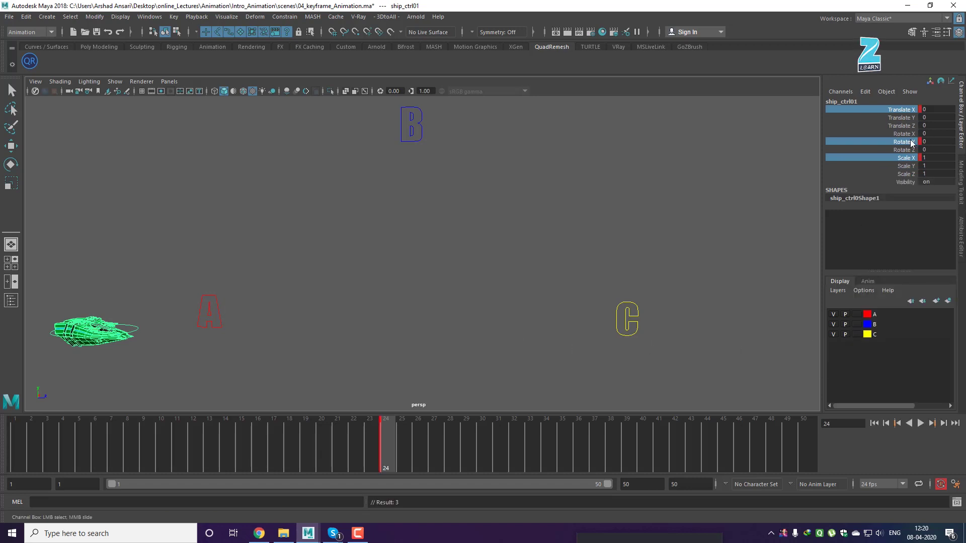
pyautogui.hotkey('alt', 'v')
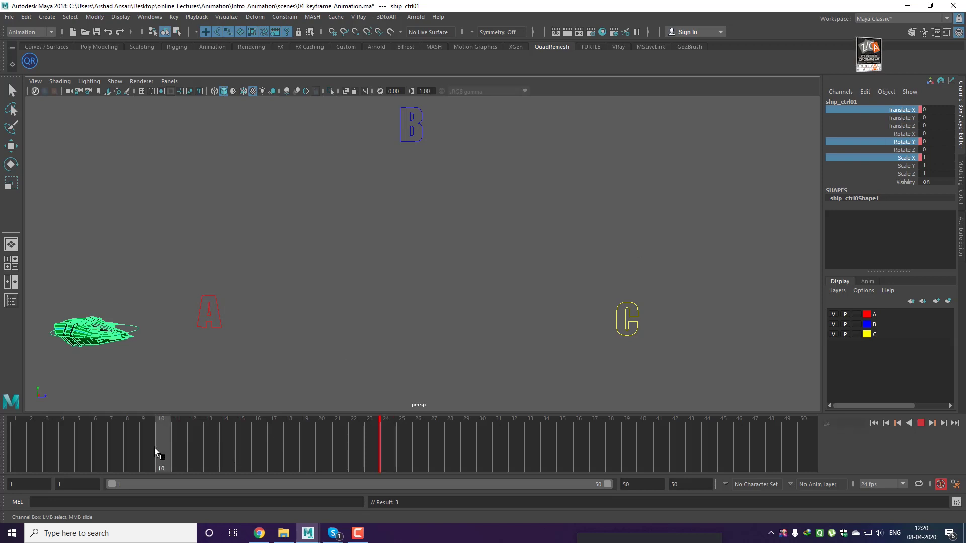
pyautogui.click(152, 448)
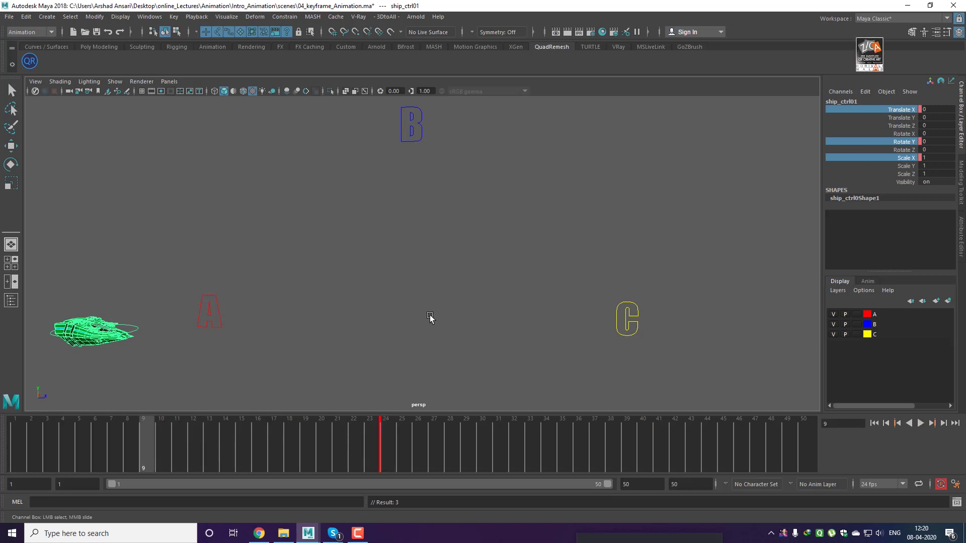
pyautogui.press('s')
pyautogui.click(594, 451)
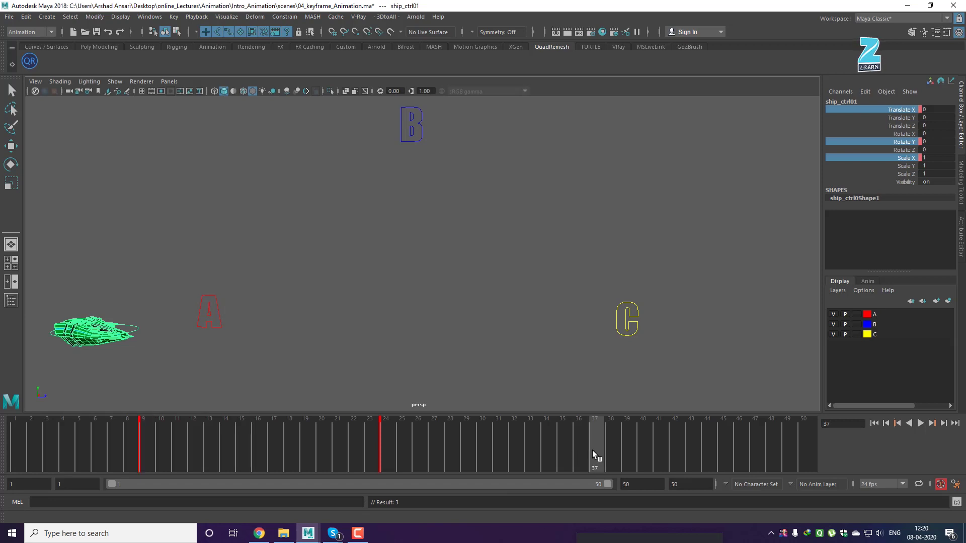
pyautogui.press('s')
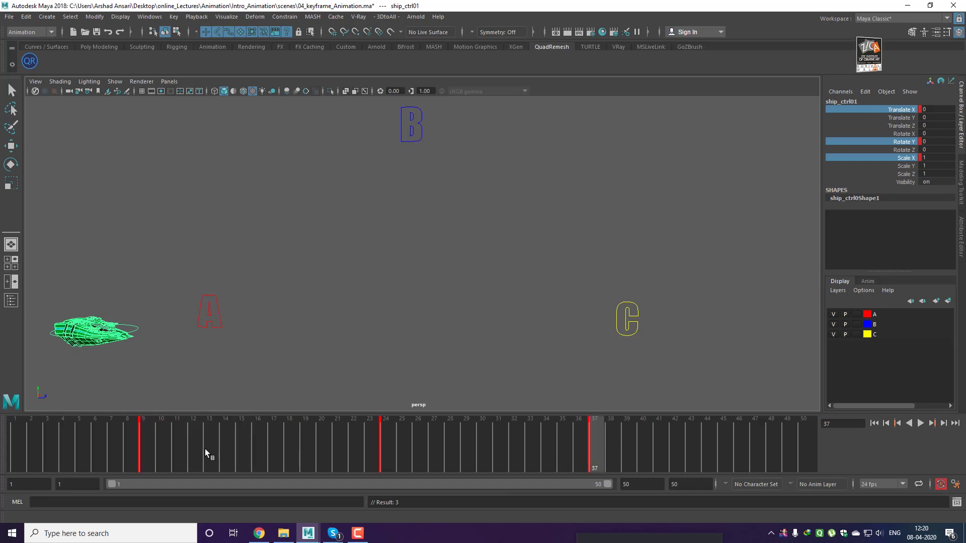
pyautogui.click(280, 452)
pyautogui.press('s')
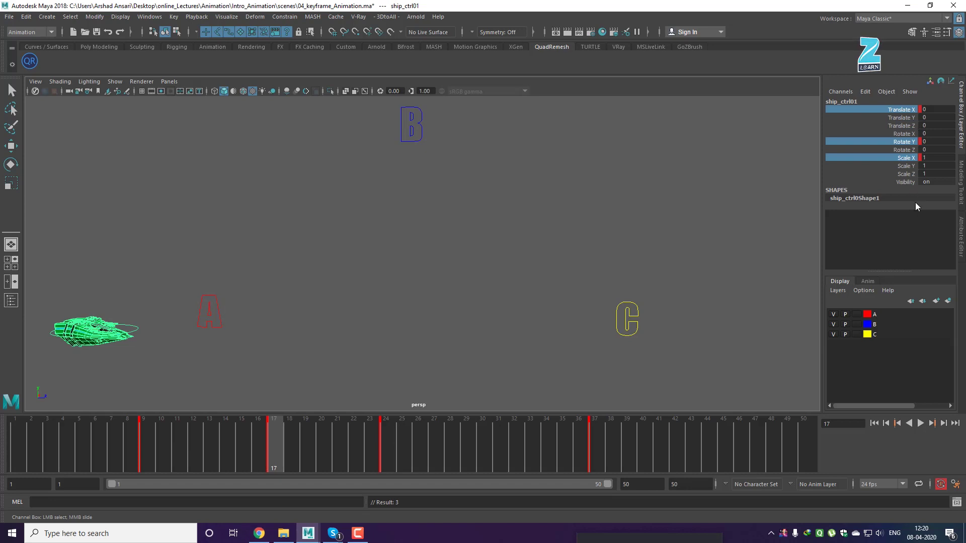
# Review the Set Key options and close them without changes
pyautogui.click(177, 20)
pyautogui.click(302, 40)
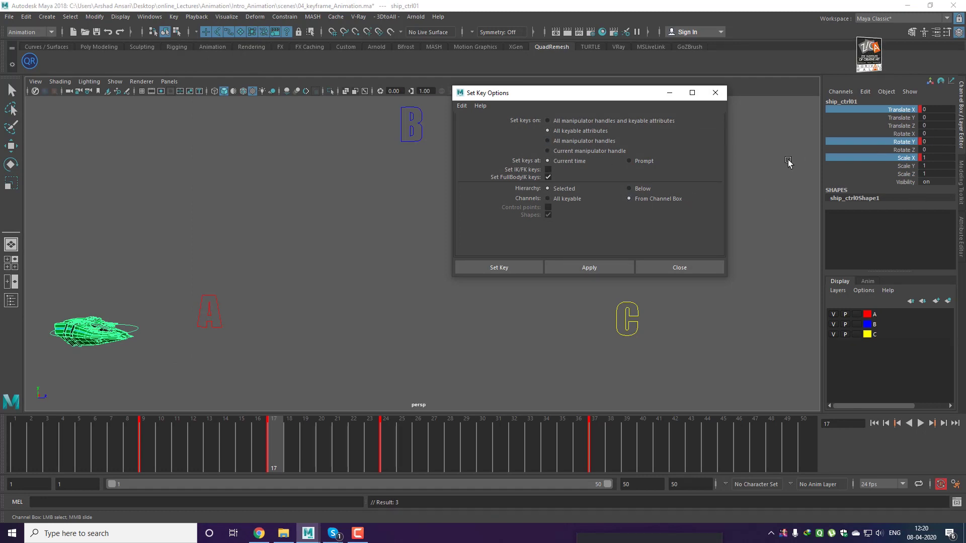
pyautogui.click(675, 271)
# Reselect the ship control and key its Translate Z, Rotate X, Scale Z and Visibility channels at frame 27
pyautogui.click(584, 372)
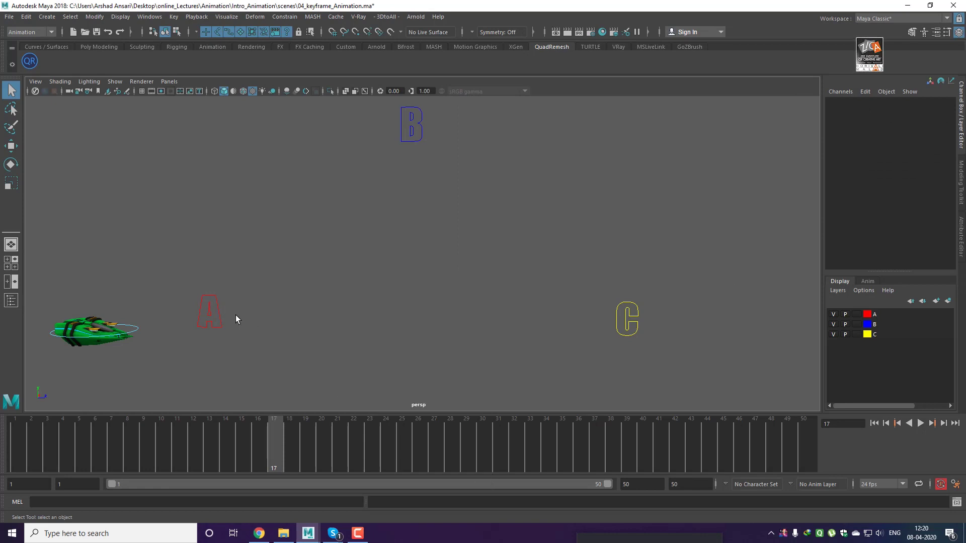
pyautogui.click(135, 326)
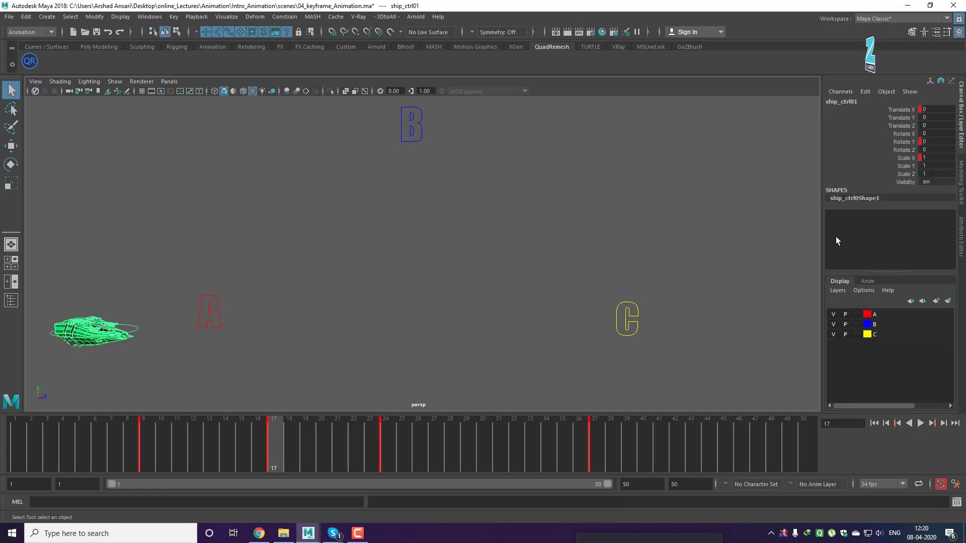
pyautogui.click(903, 182)
pyautogui.keyDown('ctrl'); pyautogui.click(905, 173); pyautogui.keyUp('ctrl')
pyautogui.keyDown('ctrl'); pyautogui.click(904, 126); pyautogui.keyUp('ctrl')
pyautogui.keyDown('ctrl'); pyautogui.click(904, 134); pyautogui.keyUp('ctrl')
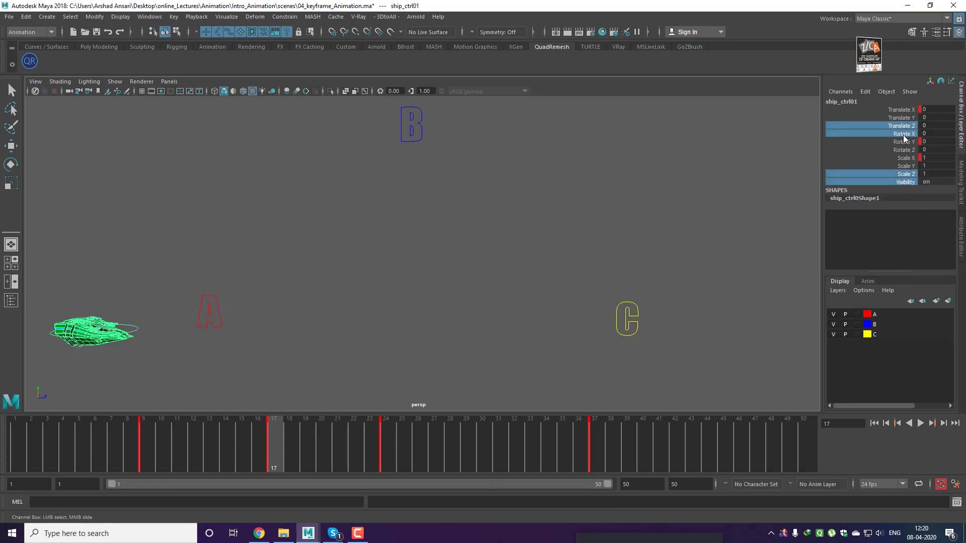
pyautogui.click(442, 443)
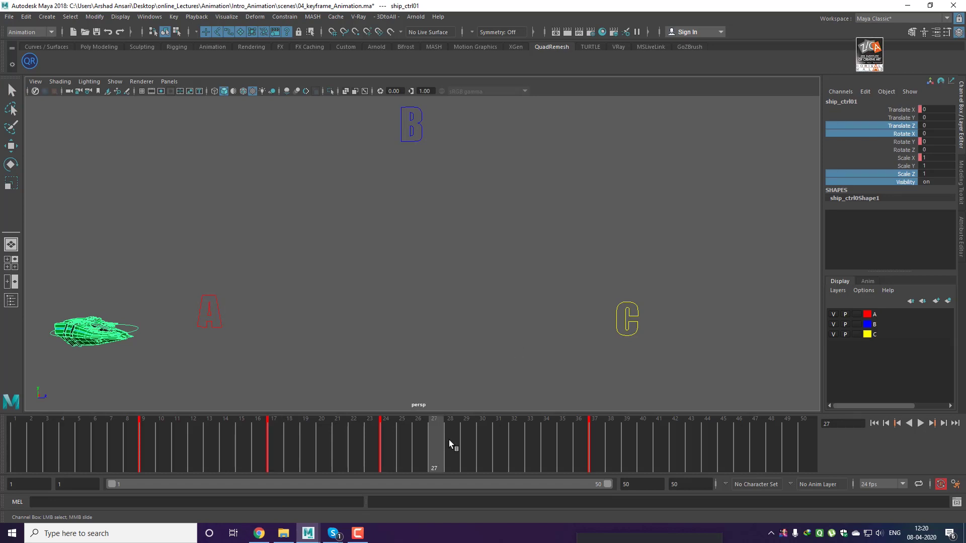
pyautogui.press('s')
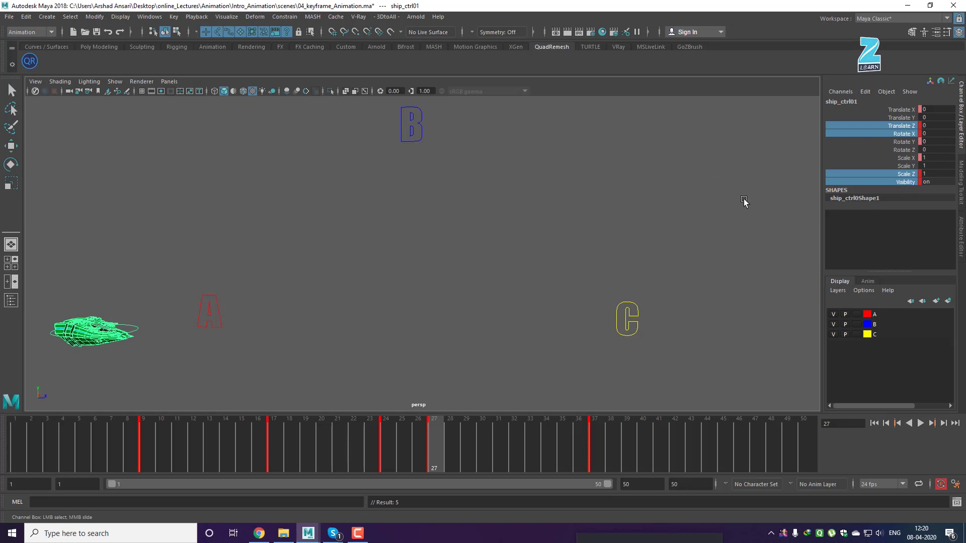
# Reset the Set Key options to their default settings
pyautogui.click(173, 17)
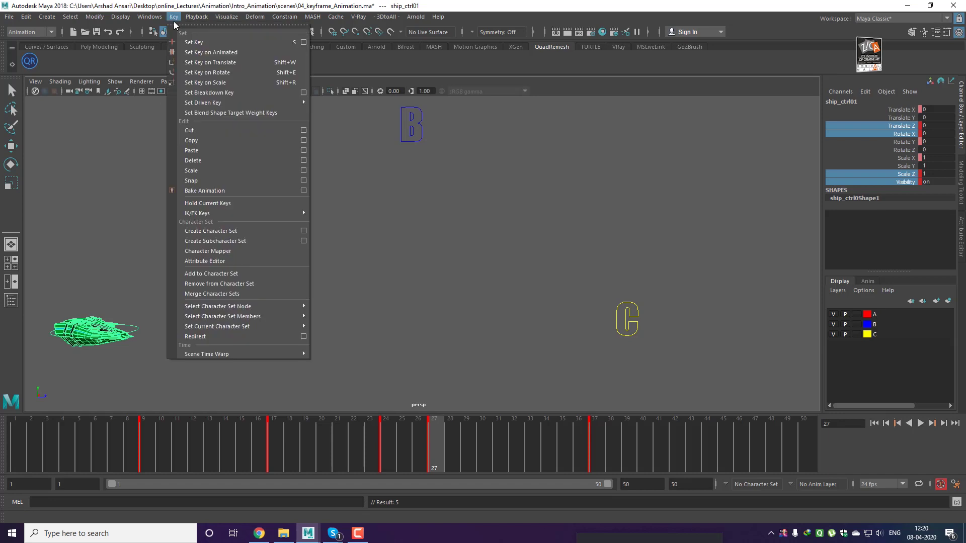
pyautogui.click(304, 42)
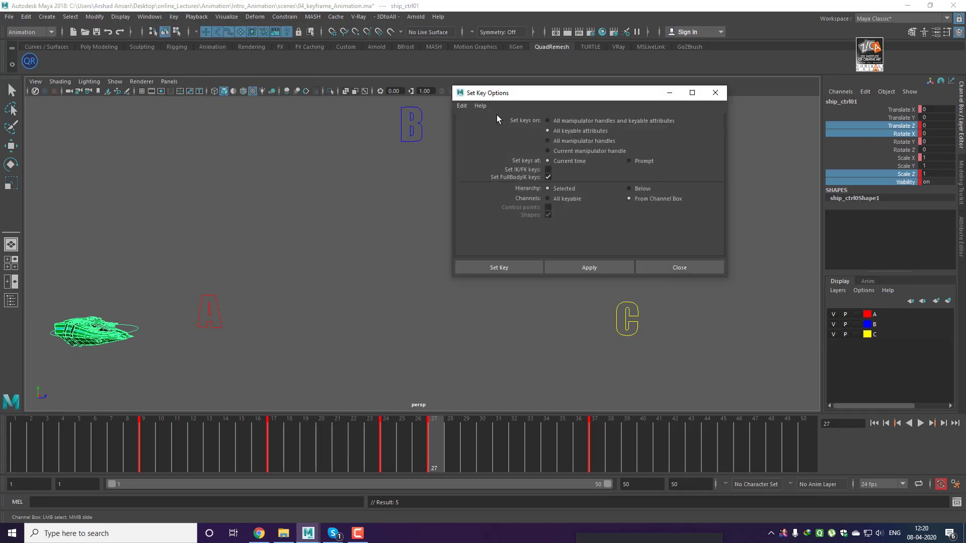
pyautogui.click(466, 106)
pyautogui.click(467, 125)
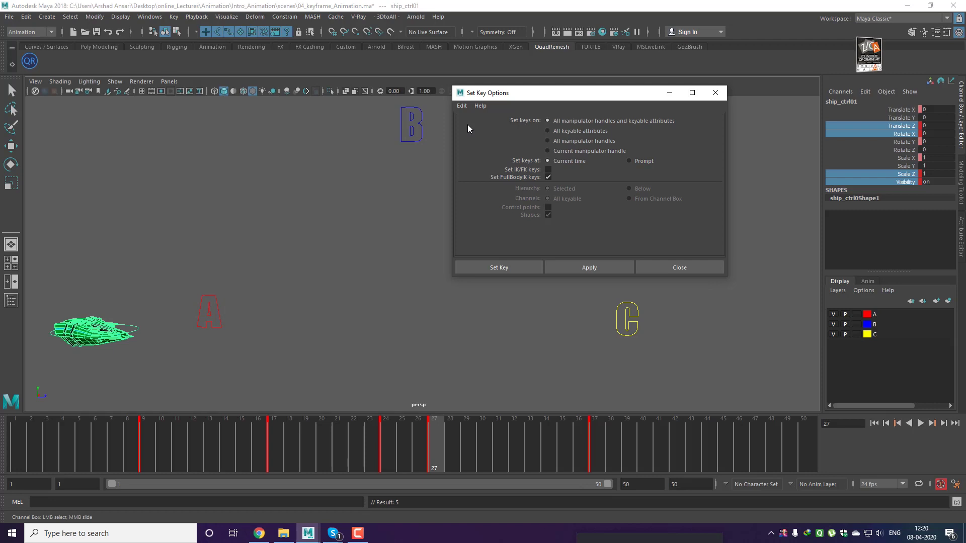
# Deselect the ship control and reopen the 04_keyframe_Animation.ma scene without saving the changes
pyautogui.click(499, 318)
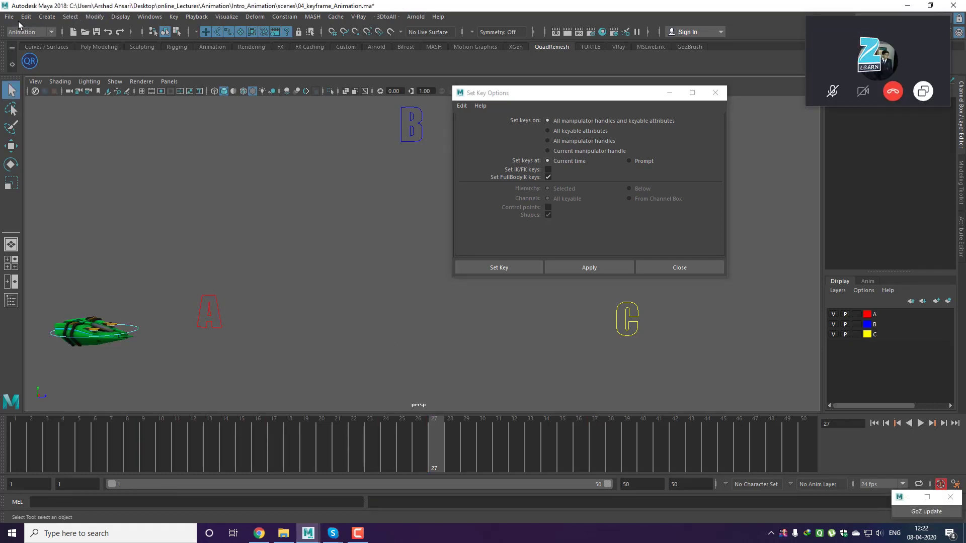
pyautogui.click(670, 90)
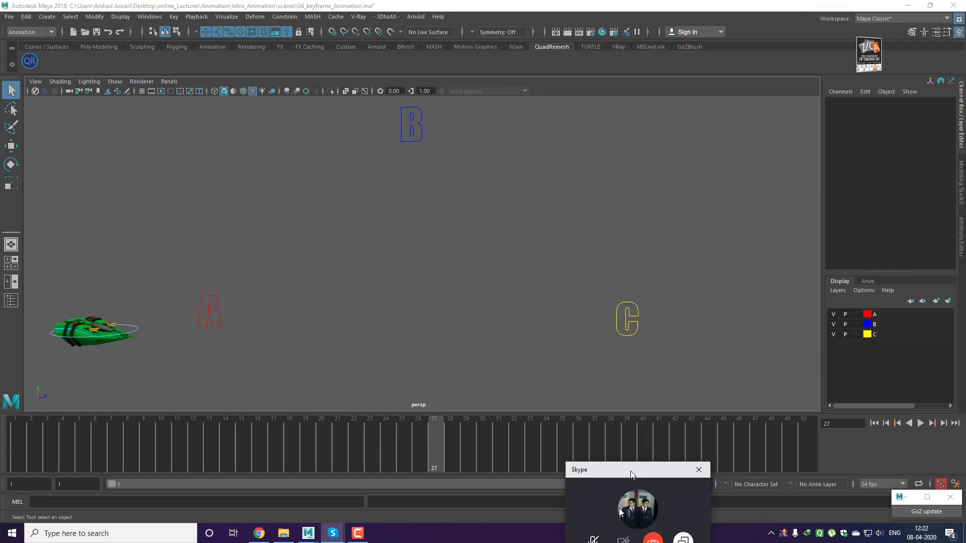
pyautogui.click(9, 17)
pyautogui.click(17, 41)
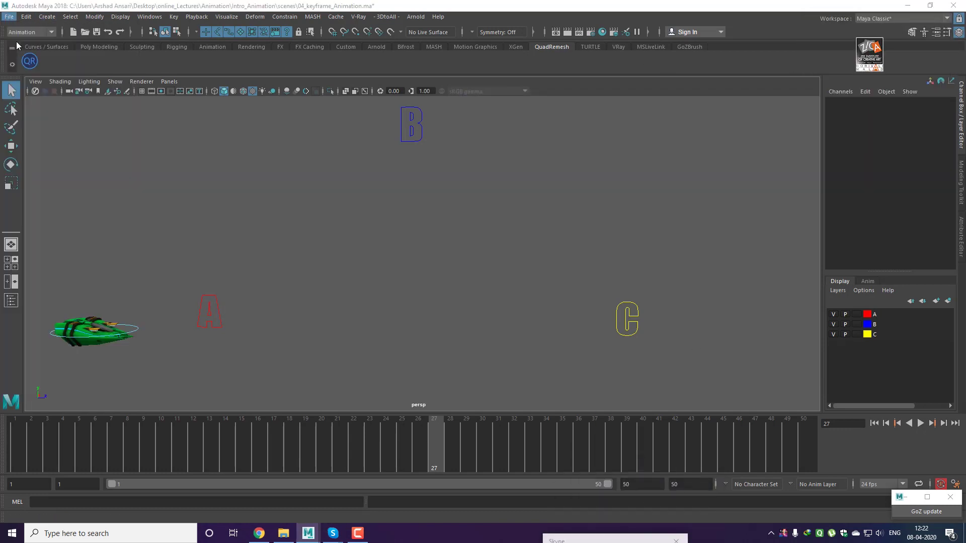
pyautogui.click(283, 190)
pyautogui.click(736, 463)
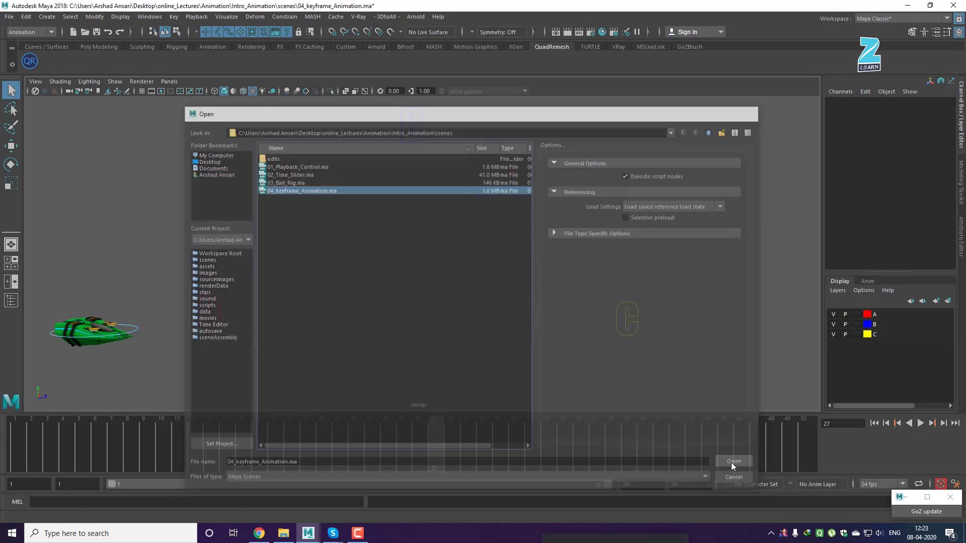
pyautogui.click(481, 272)
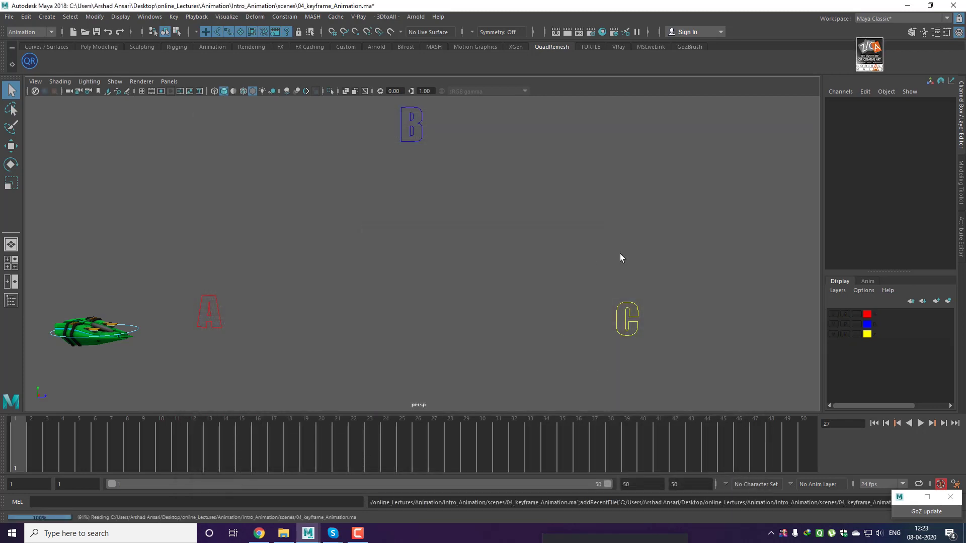
# Select the ship control and, at frame 50, move it along Z past letter C to about 118.8 without keying it
pyautogui.click(143, 326)
pyautogui.press('w')
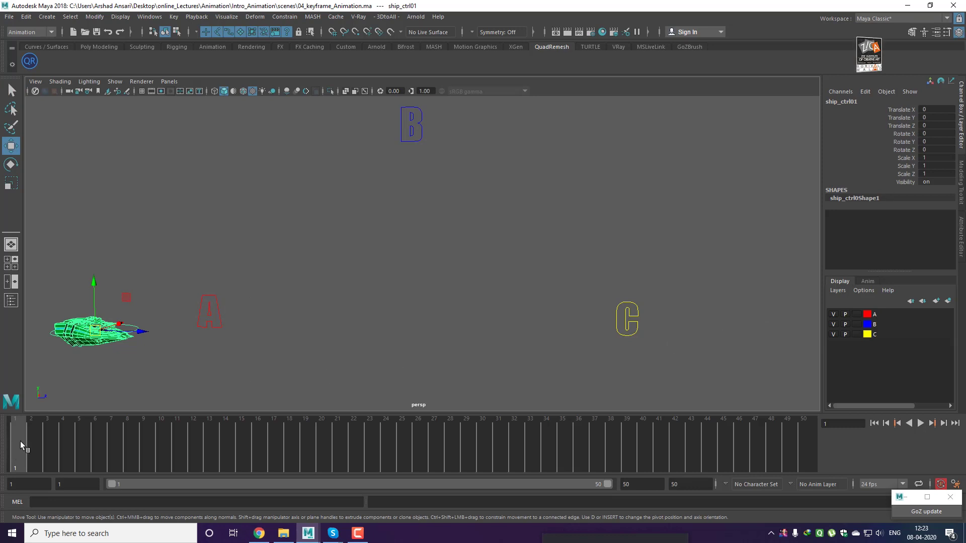
pyautogui.hotkey('alt', 'v')
pyautogui.moveTo(55, 444); pyautogui.dragTo(883, 450)
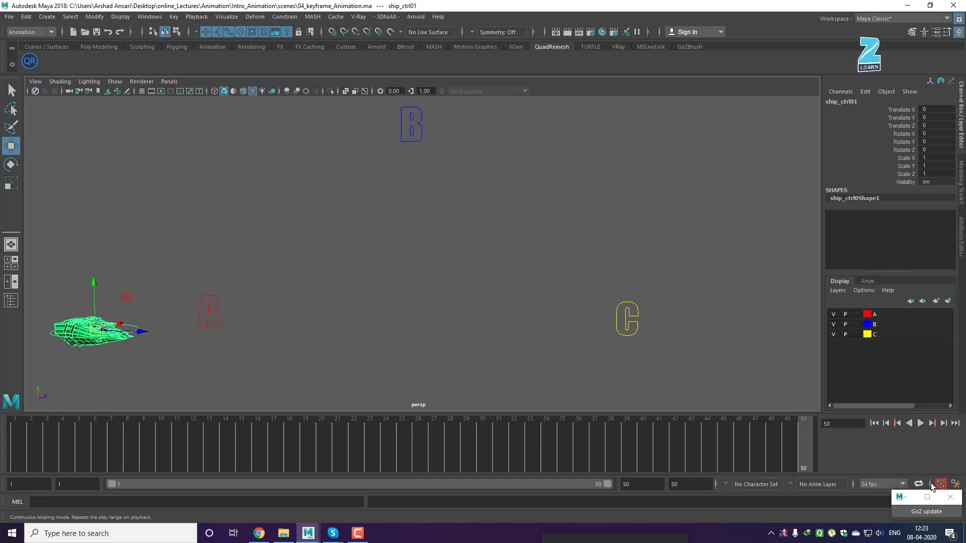
pyautogui.click(959, 498)
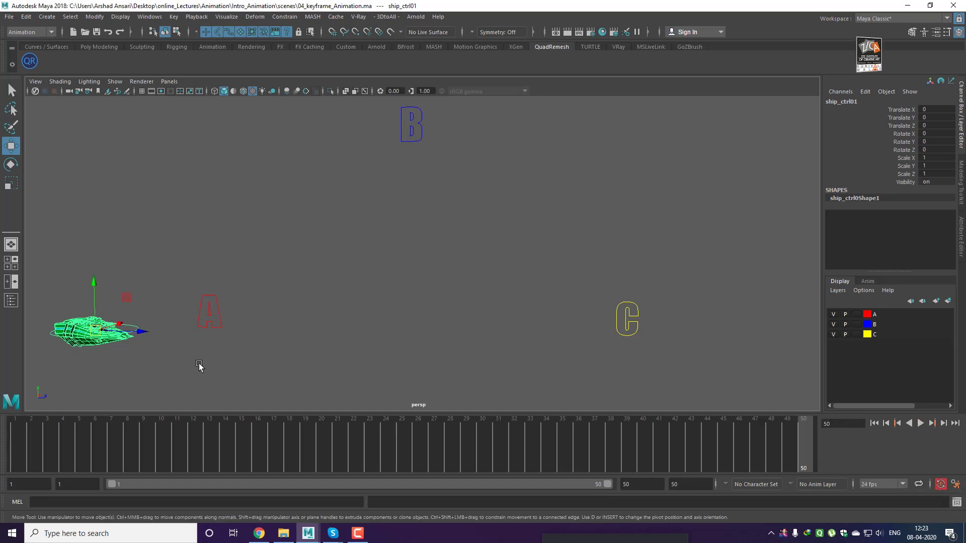
pyautogui.moveTo(141, 336); pyautogui.dragTo(767, 348)
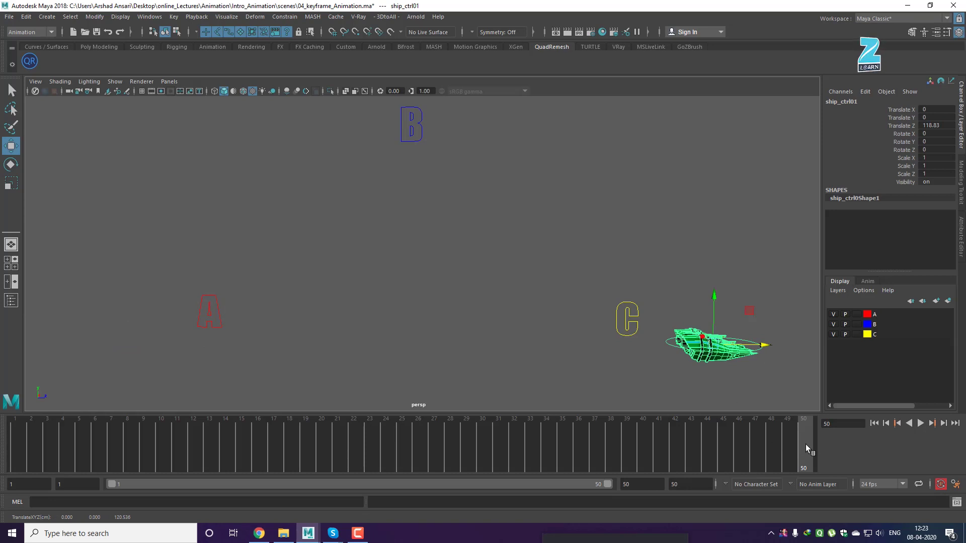
# At frame 1, reset the ship control's Translate Z to 0 and key only that channel
pyautogui.click(874, 423)
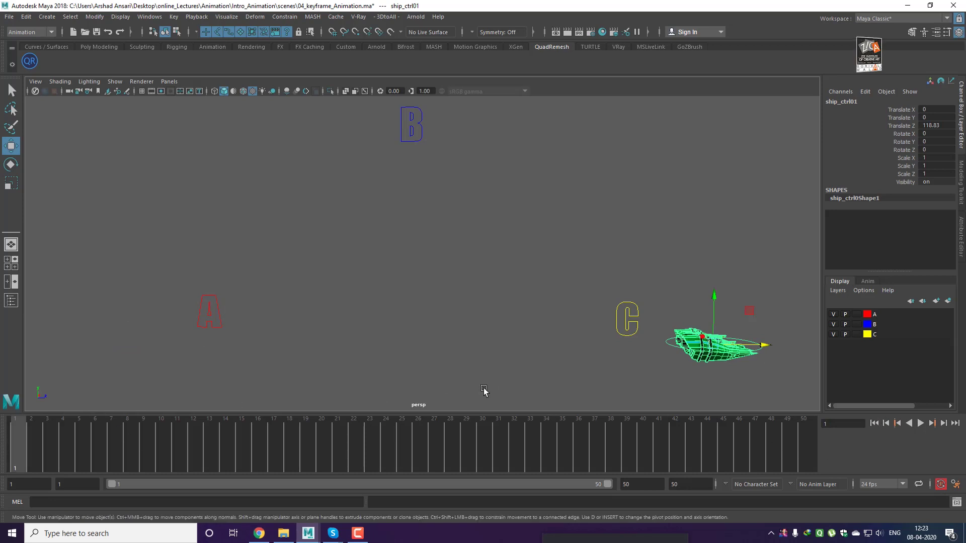
pyautogui.moveTo(764, 345); pyautogui.dragTo(197, 332)
pyautogui.doubleClick(933, 126)
pyautogui.press('Return')
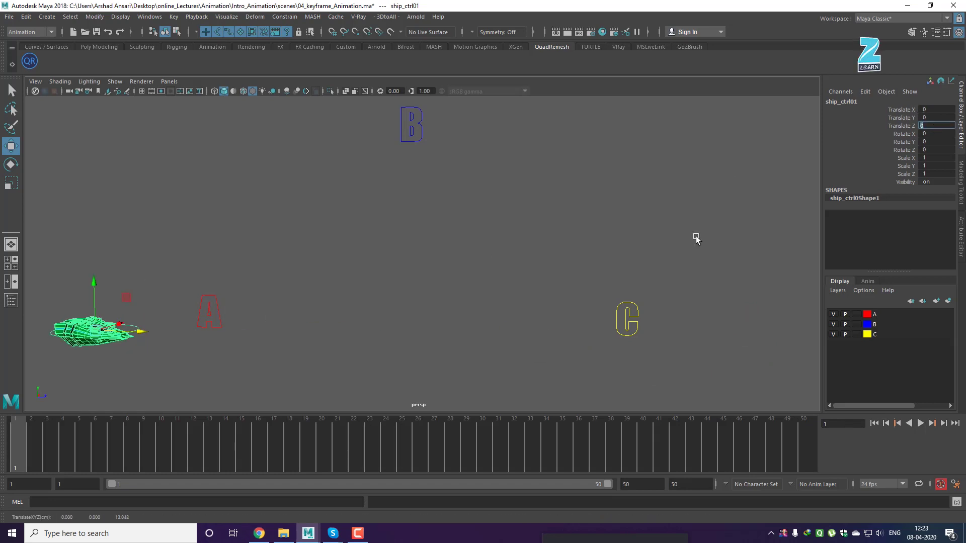
pyautogui.rightClick(899, 127)
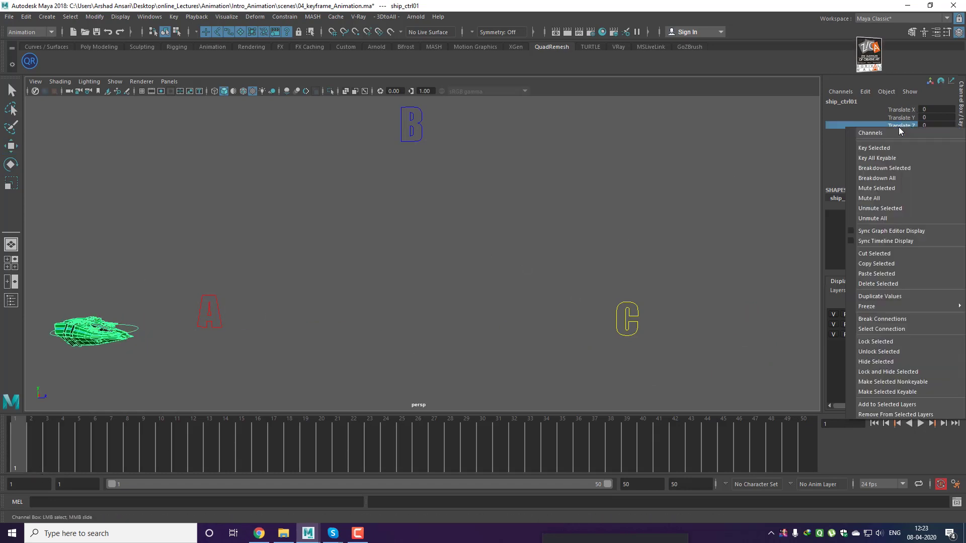
pyautogui.click(889, 144)
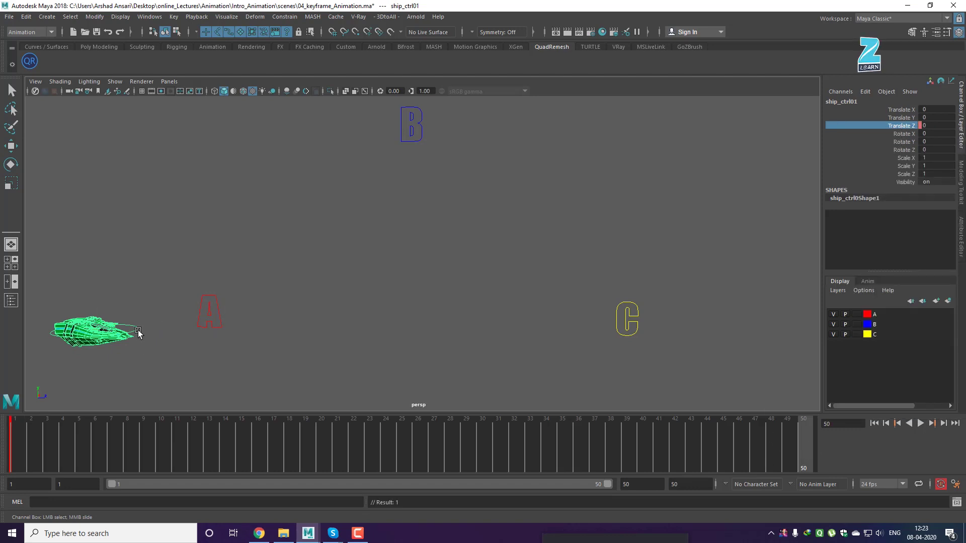
# At frame 50, move and key the ship at a Translate Z of about 121.3, and play back the animation
pyautogui.press('w')
pyautogui.moveTo(143, 336); pyautogui.dragTo(789, 361)
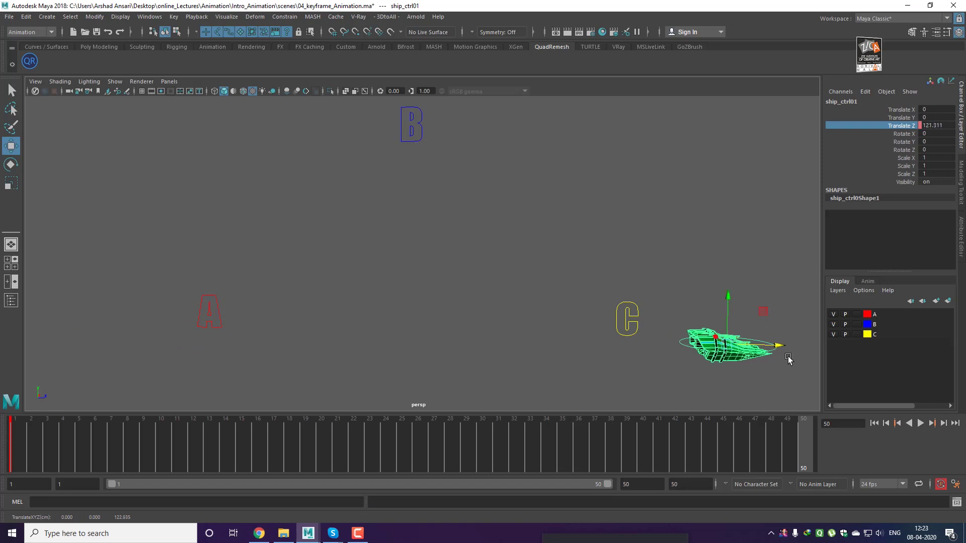
pyautogui.click(805, 464)
pyautogui.hotkey('alt', 'v')
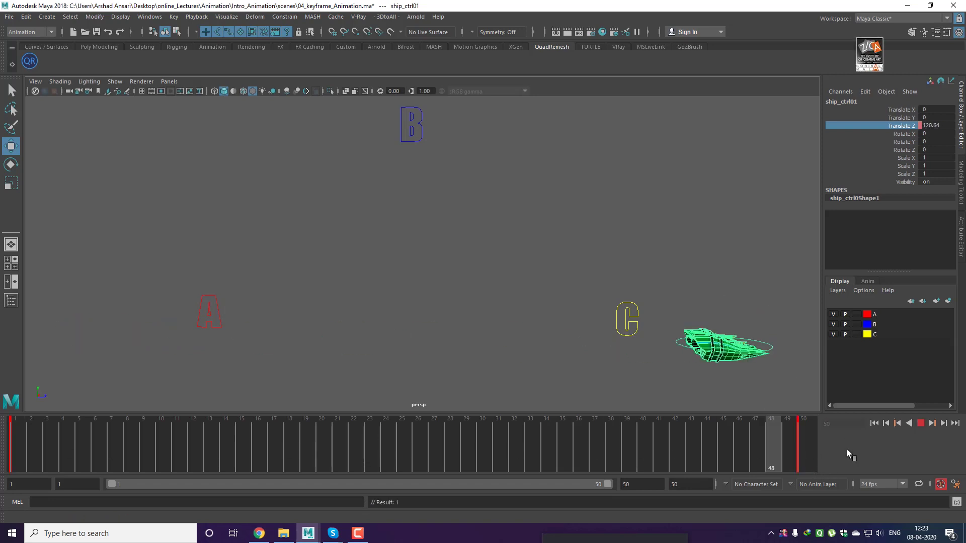
# At frame 25, raise the ship beside letter B to a Translate Y of about 34.1, and scrub back to frame 1
pyautogui.click(404, 449)
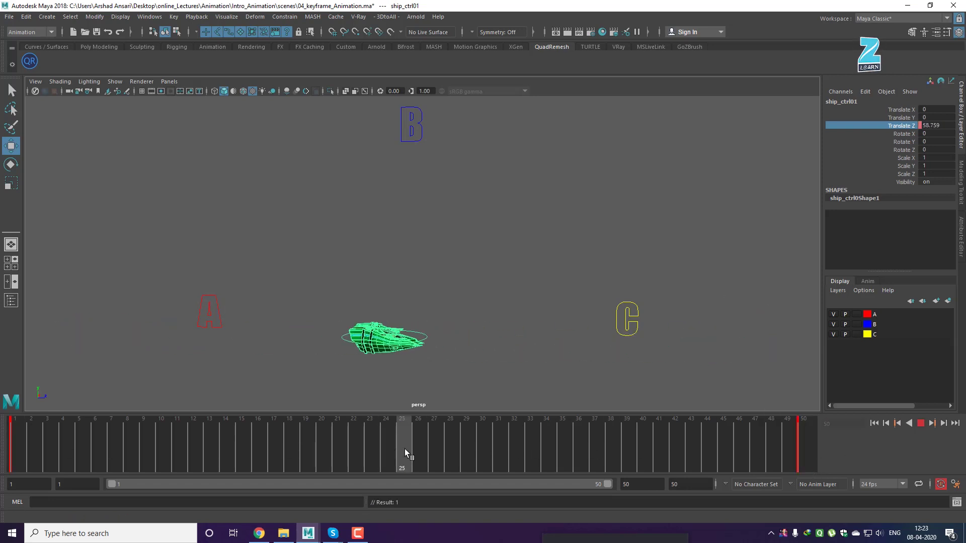
pyautogui.moveTo(382, 286); pyautogui.dragTo(405, 104)
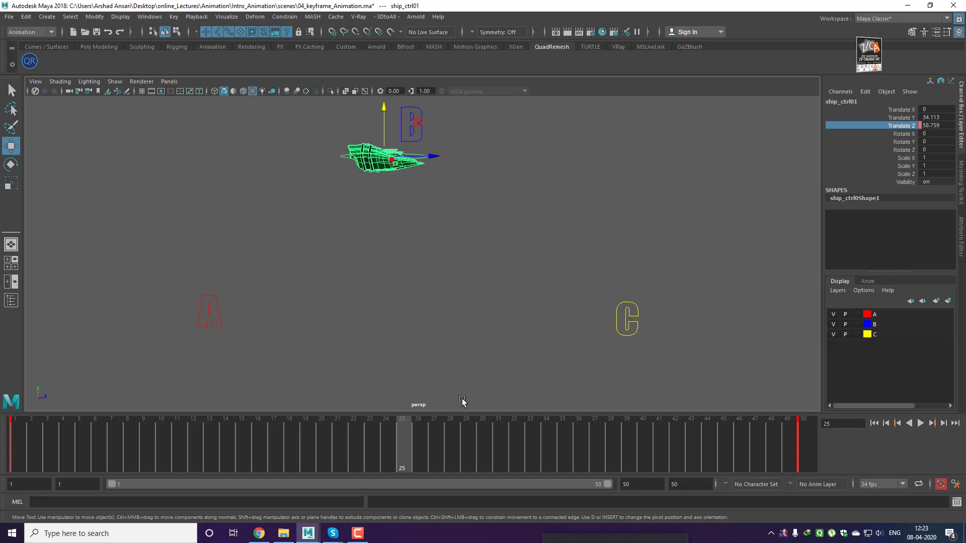
pyautogui.moveTo(399, 467); pyautogui.dragTo(16, 457)
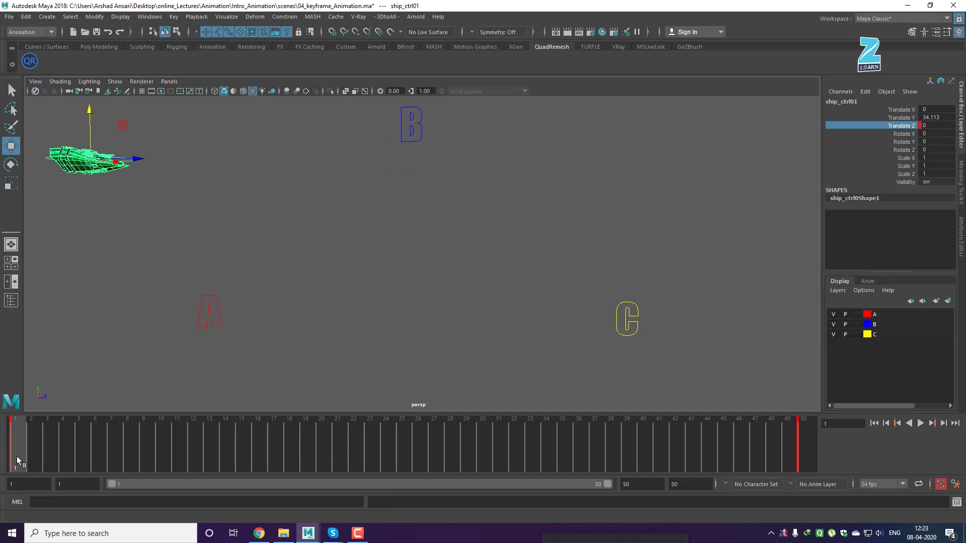
pyautogui.moveTo(17, 457)
pyautogui.mouseDown()
pyautogui.moveTo(483, 457)
pyautogui.moveTo(12, 458)
pyautogui.mouseUp()
pyautogui.moveTo(338, 534)
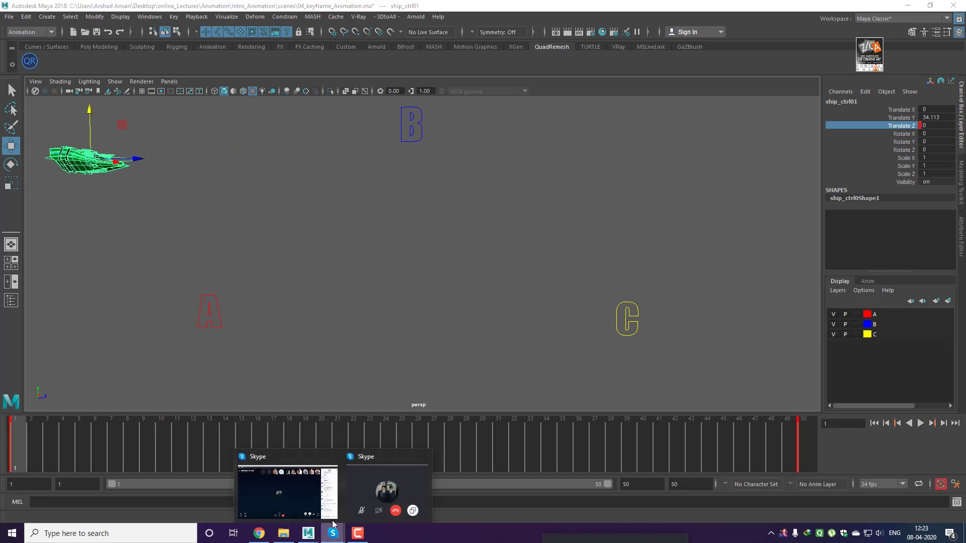
pyautogui.click(302, 495)
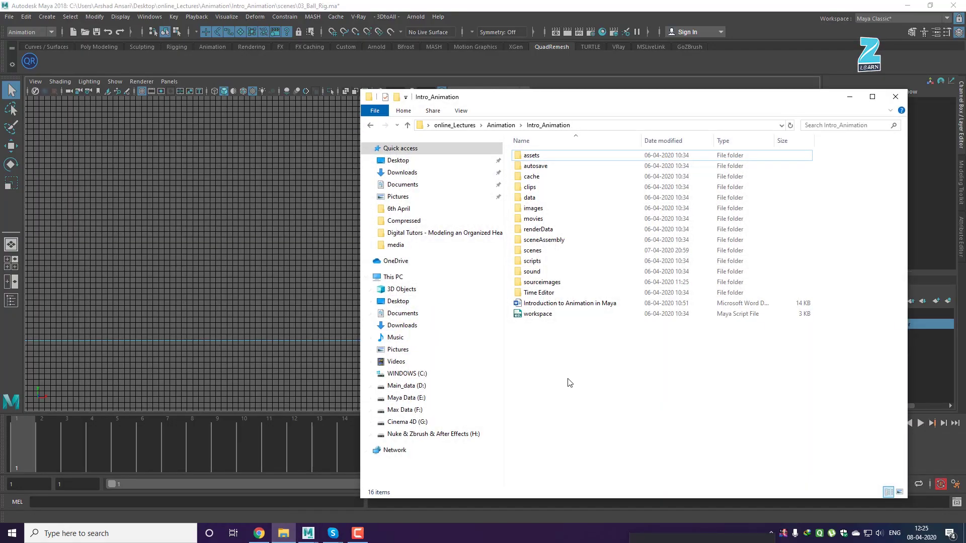
# Open the Introduction to Animation in Maya document in Word, review its numbered keyframing topics, and switch back to Maya
pyautogui.doubleClick(572, 304)
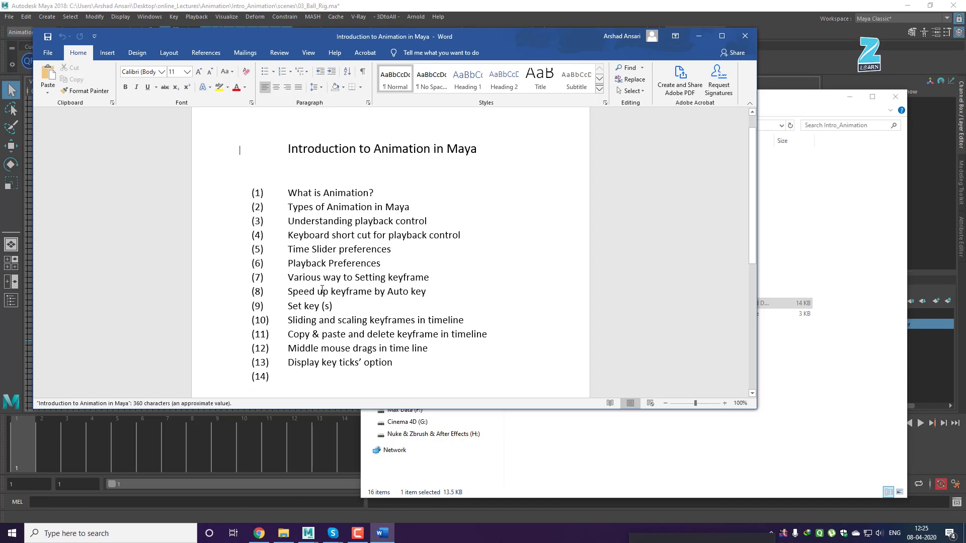
pyautogui.moveTo(387, 291); pyautogui.dragTo(427, 292)
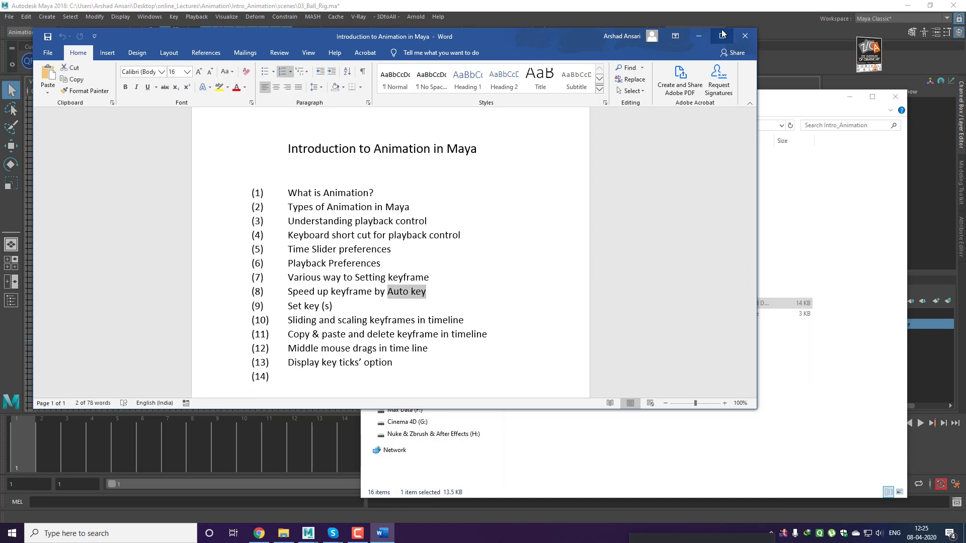
pyautogui.click(722, 35)
pyautogui.click(577, 293)
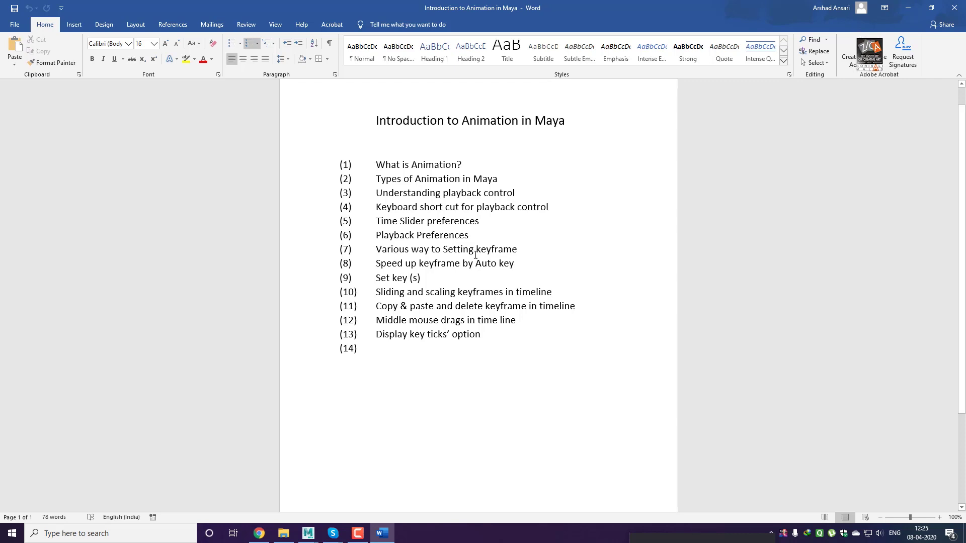
pyautogui.click(381, 278)
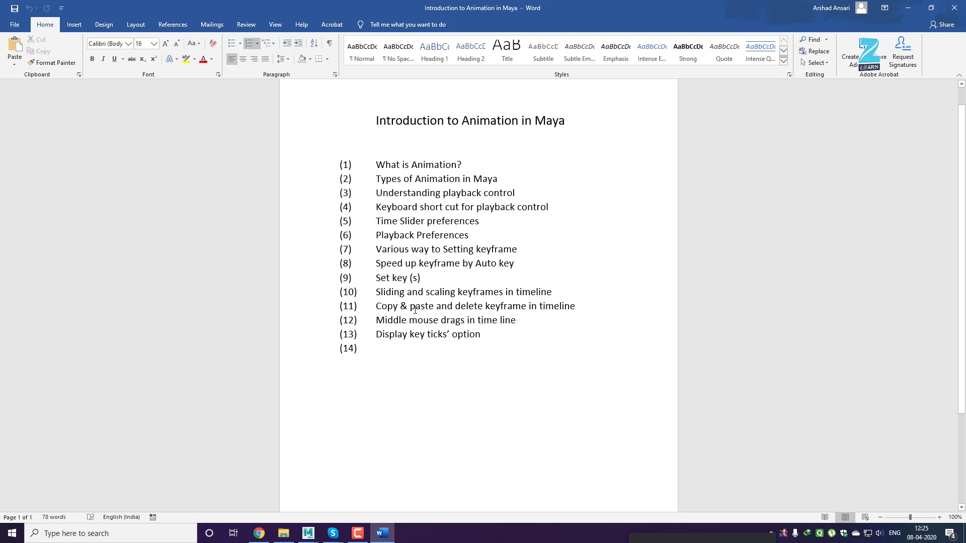
pyautogui.click(908, 9)
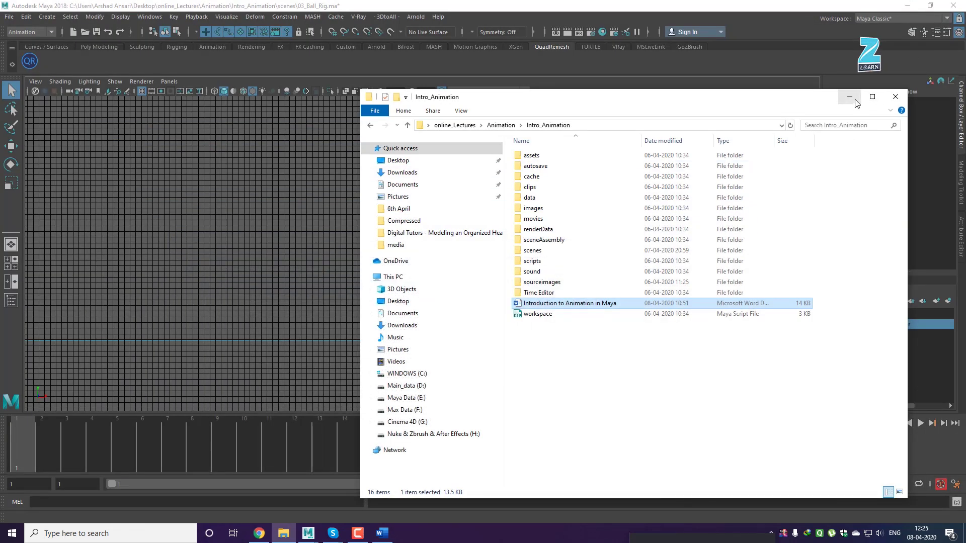
pyautogui.click(852, 98)
pyautogui.click(383, 534)
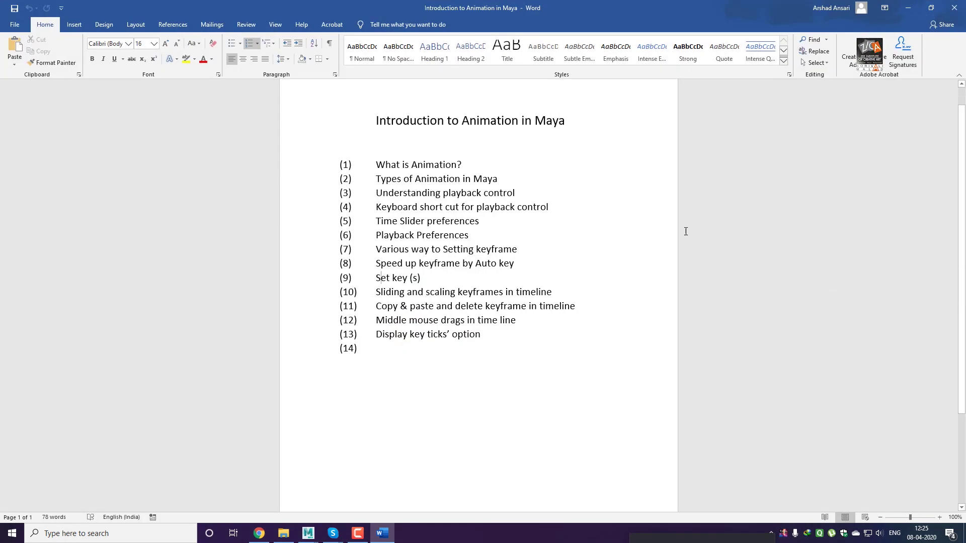
pyautogui.click(908, 8)
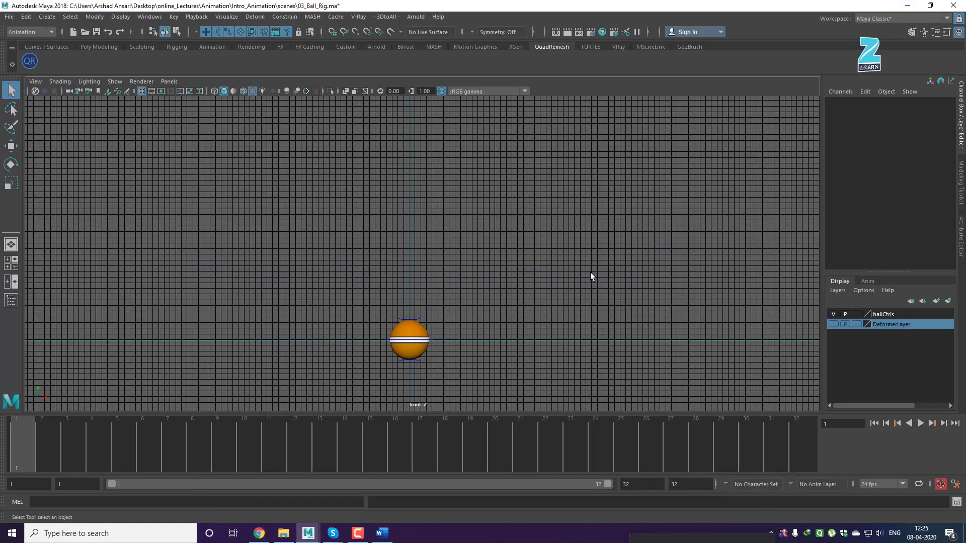
# Open the 04_keyframe_Animation.ma scene without saving the changes to 03_Ball_Rig.ma
pyautogui.hotkey('ctrl', 'o')
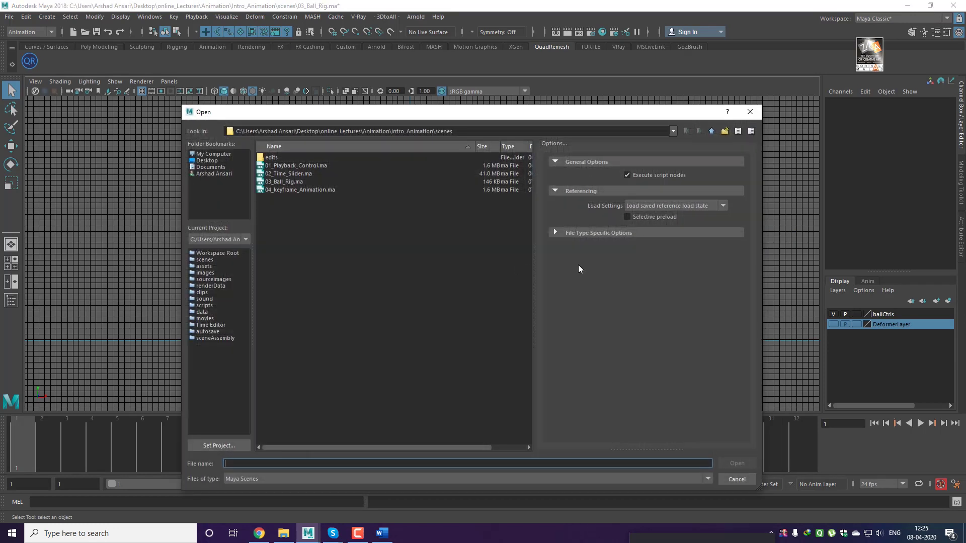
pyautogui.click(306, 191)
pyautogui.doubleClick(306, 191)
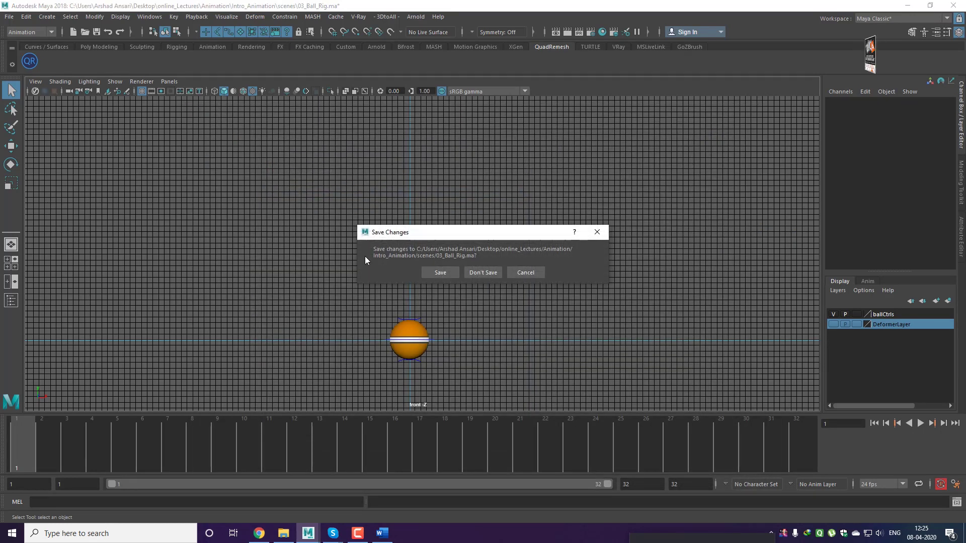
pyautogui.click(489, 275)
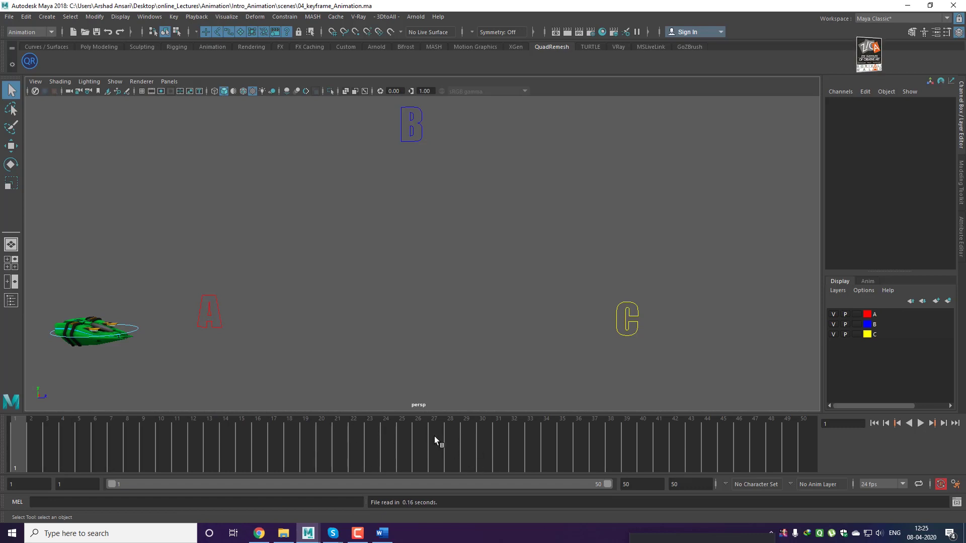
# Select the ship control and key only its Translate Y, Translate Z and Rotate X channels at frame 1
pyautogui.click(135, 331)
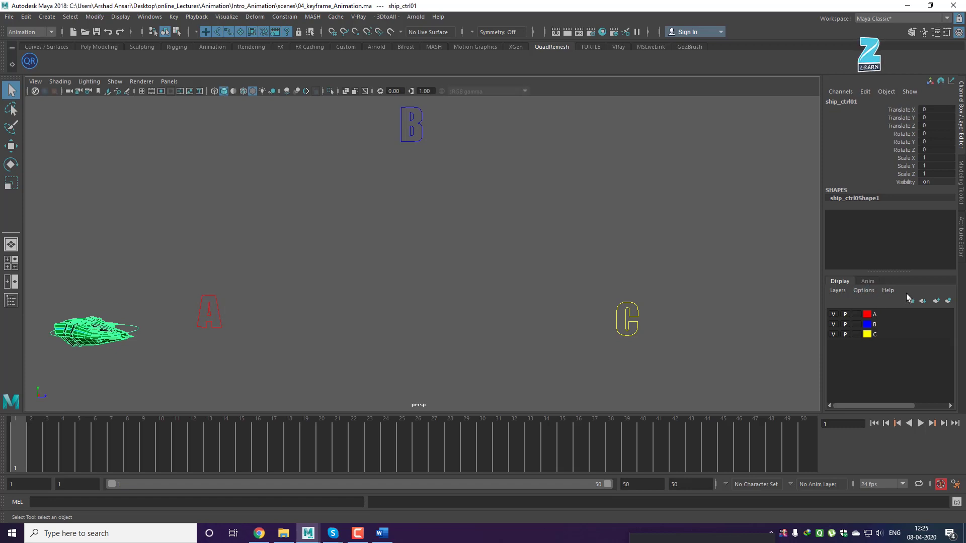
pyautogui.click(900, 127)
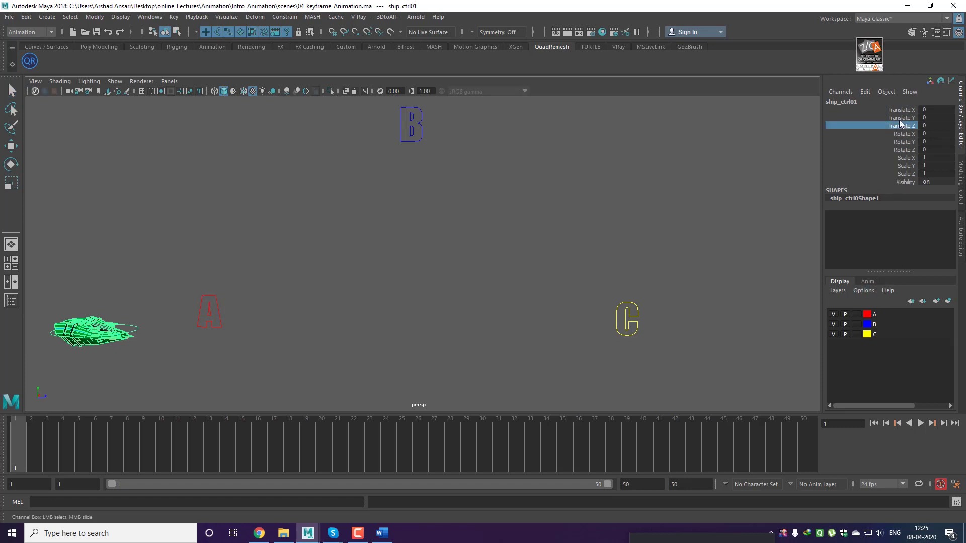
pyautogui.keyDown('ctrl'); pyautogui.click(899, 119); pyautogui.keyUp('ctrl')
pyautogui.keyDown('ctrl'); pyautogui.click(898, 136); pyautogui.keyUp('ctrl')
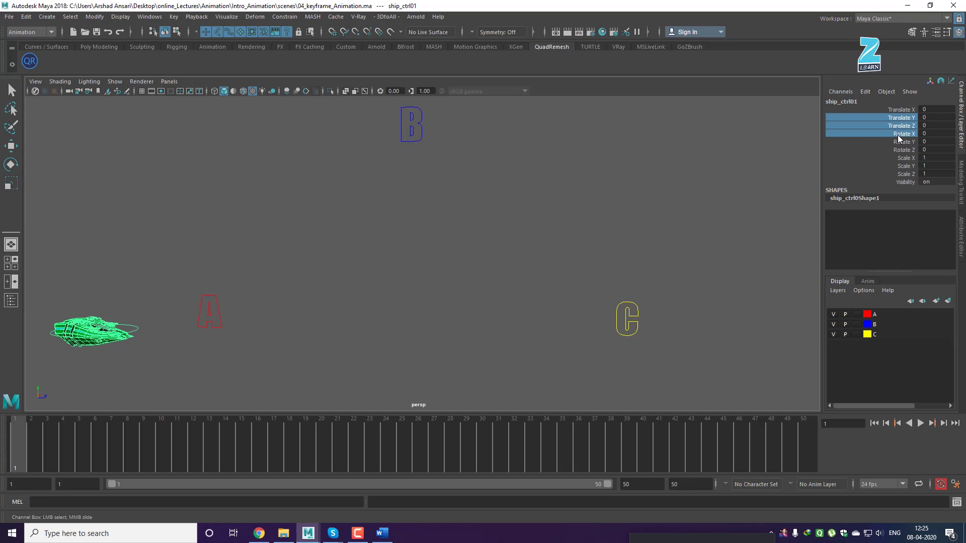
pyautogui.rightClick(898, 135)
pyautogui.click(890, 151)
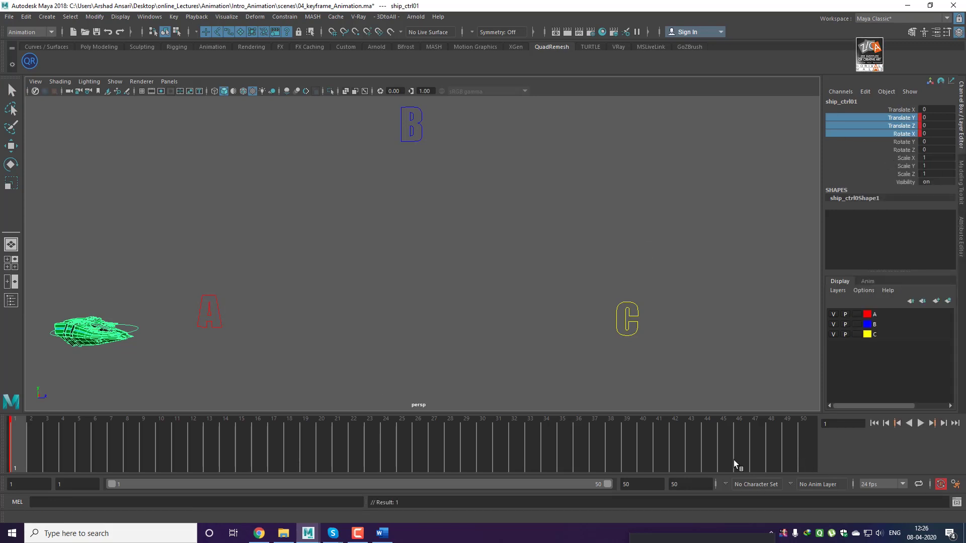
# At frame 30, move the ship past letter C and key its Translate Z at 115
pyautogui.click(482, 456)
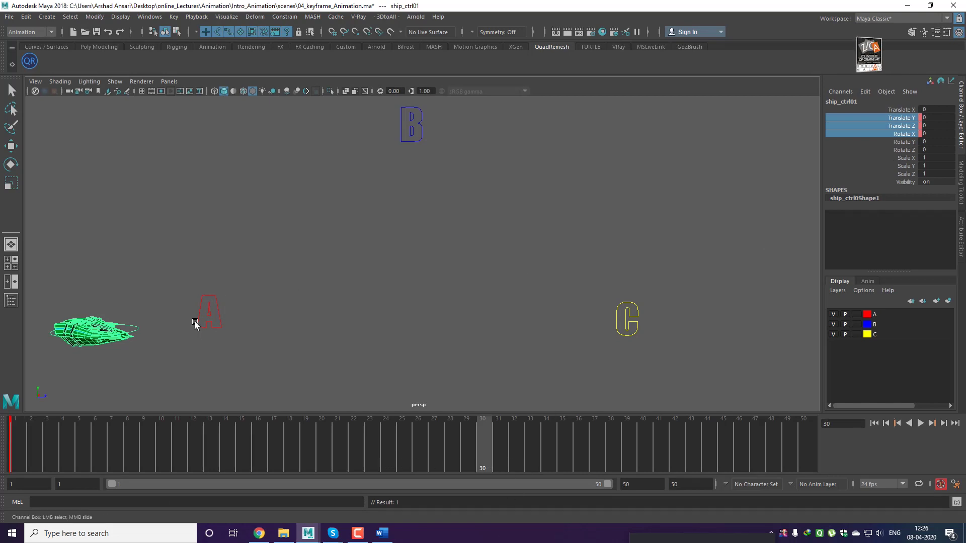
pyautogui.press('w')
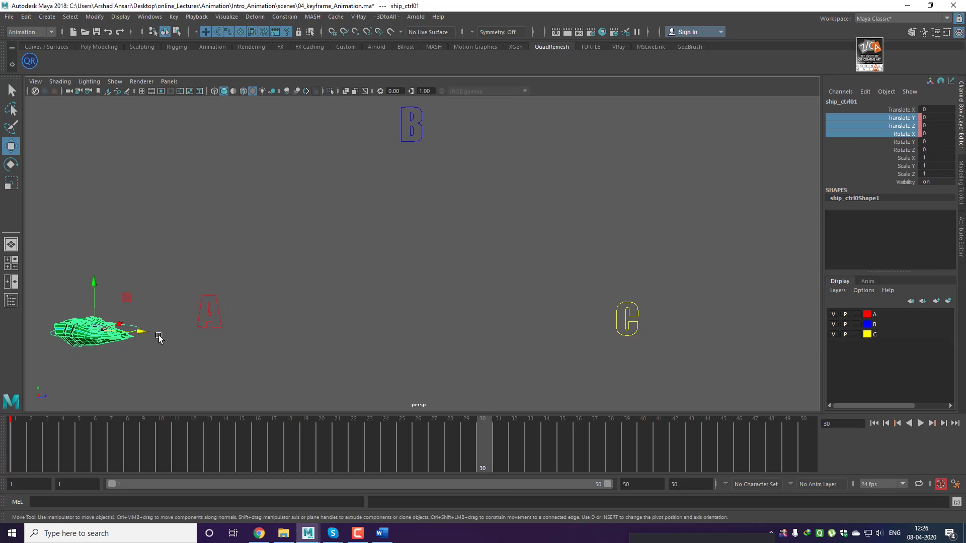
pyautogui.moveTo(143, 333); pyautogui.dragTo(752, 345)
pyautogui.press('s')
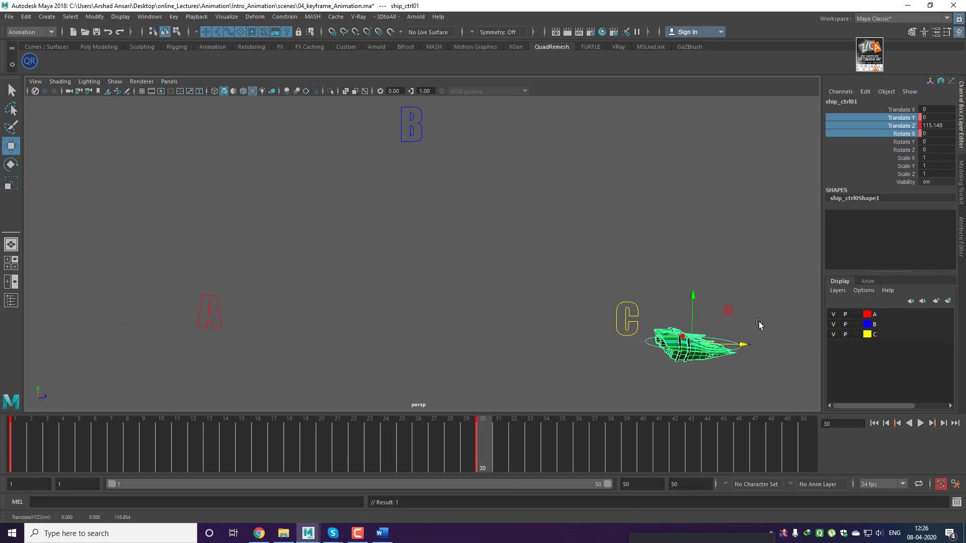
pyautogui.doubleClick(936, 125)
pyautogui.write('115')
pyautogui.press('Return')
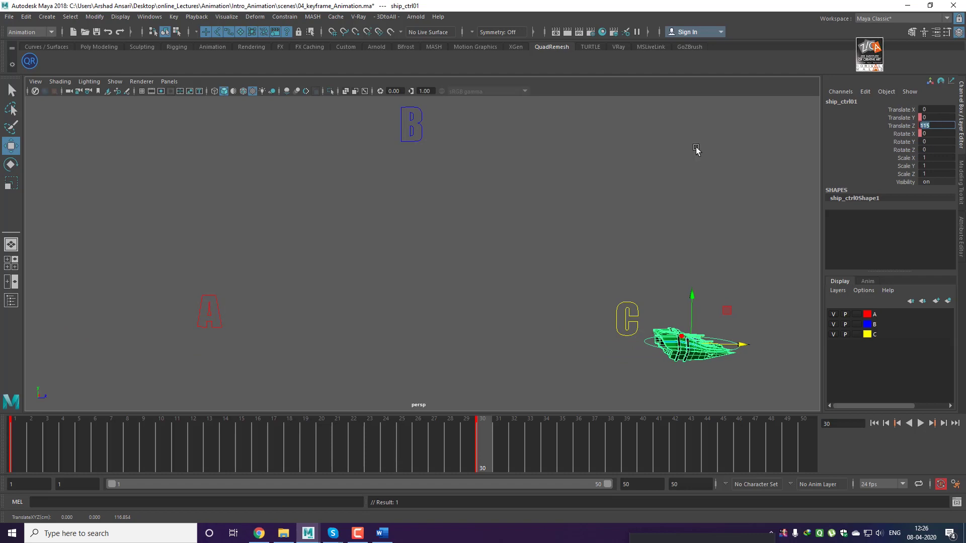
# At frame 15, raise the ship up beside letter B and key its Translate Y at 35
pyautogui.moveTo(448, 451); pyautogui.dragTo(243, 452)
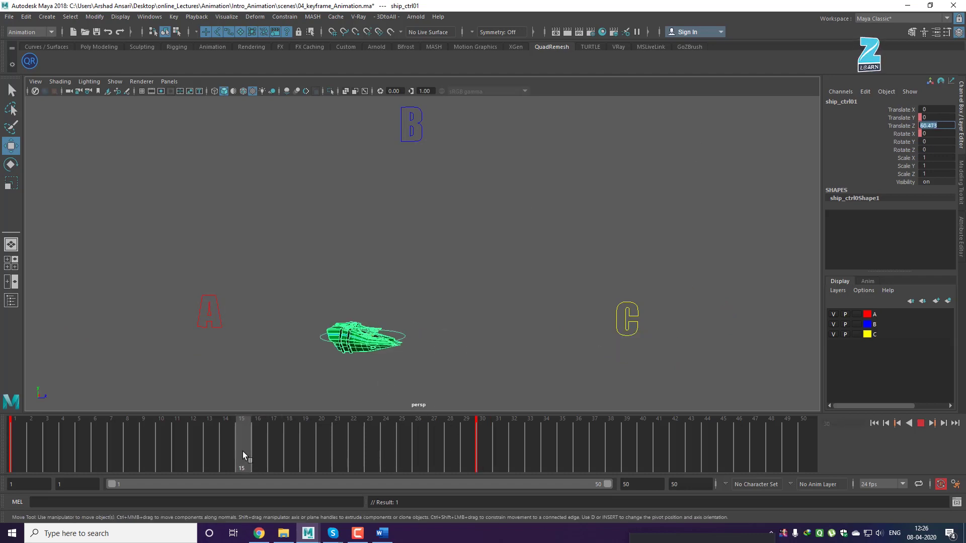
pyautogui.moveTo(364, 285); pyautogui.dragTo(377, 101)
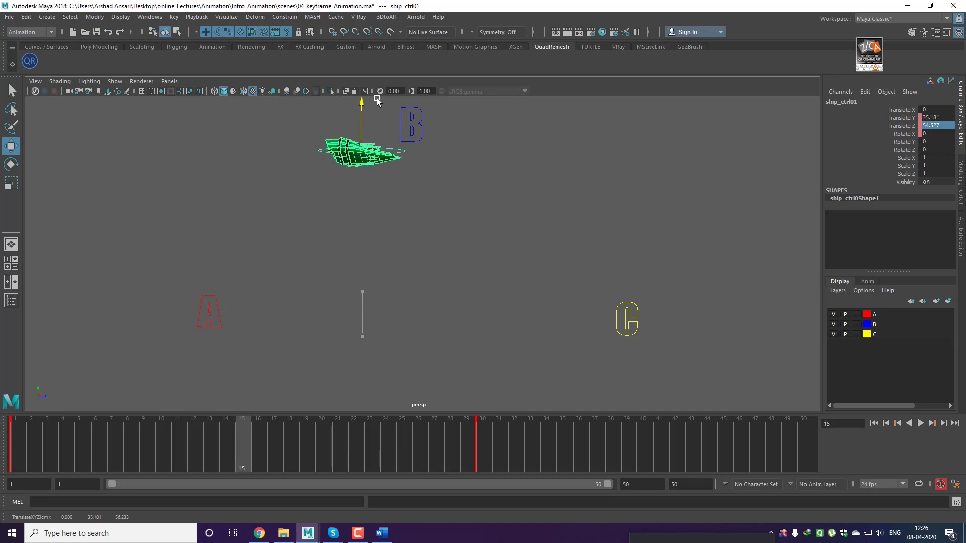
pyautogui.doubleClick(941, 117)
pyautogui.write('35')
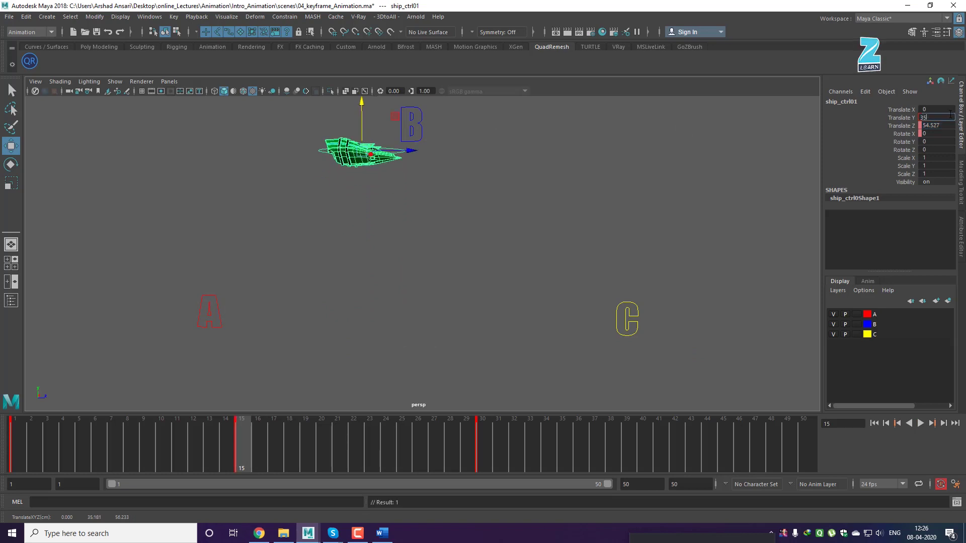
pyautogui.press('Return')
# At frame 30, key the ship's Translate Y at 0 and play back the animation from A to C
pyautogui.click(106, 454)
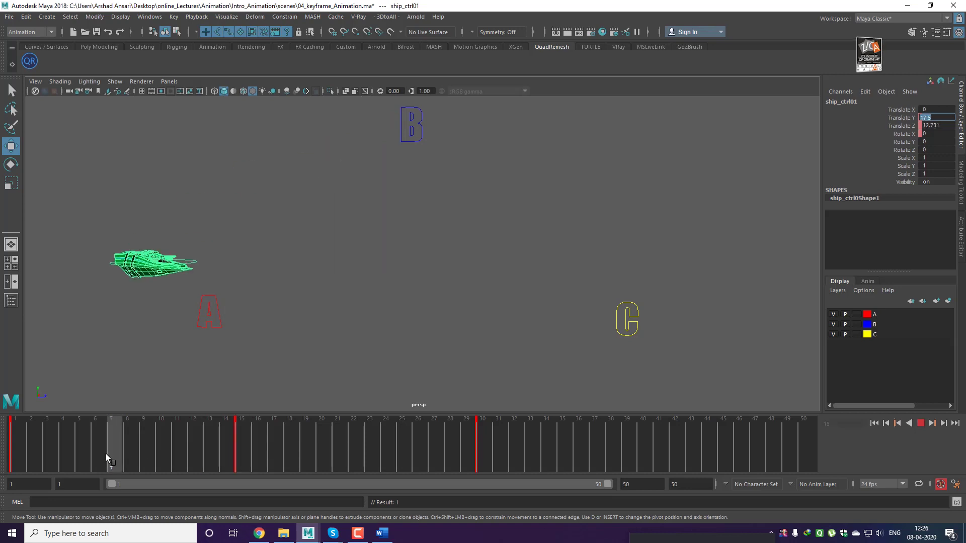
pyautogui.moveTo(106, 454); pyautogui.dragTo(486, 458)
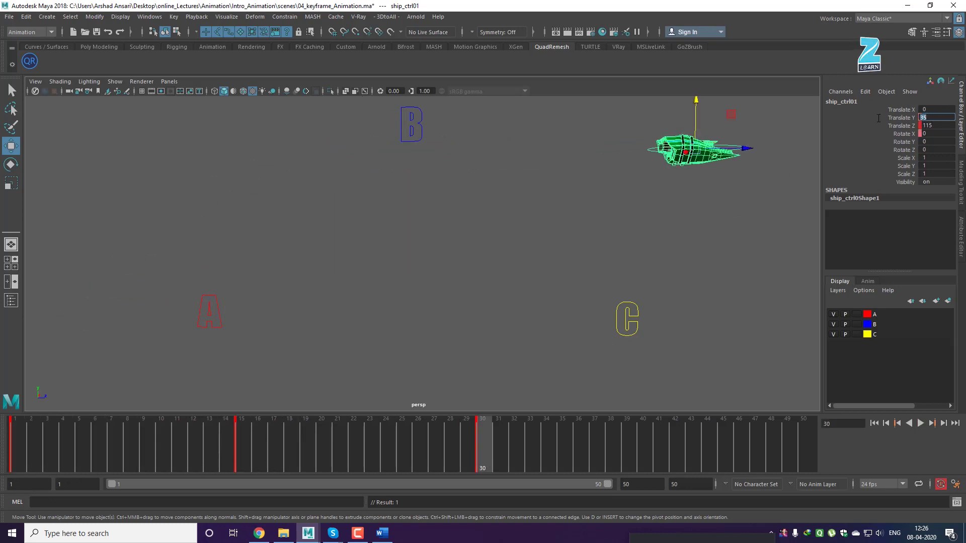
pyautogui.write('0')
pyautogui.press('Return')
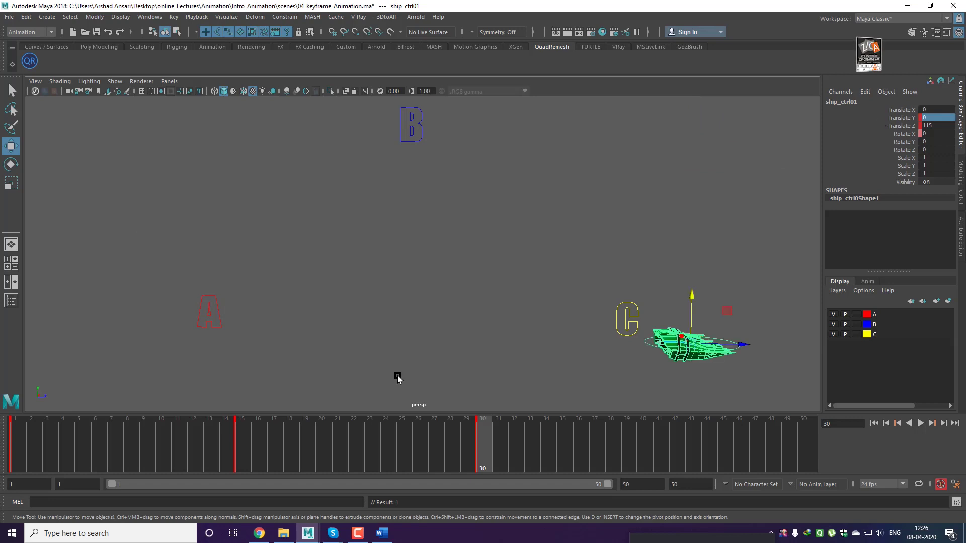
pyautogui.hotkey('alt', 'v')
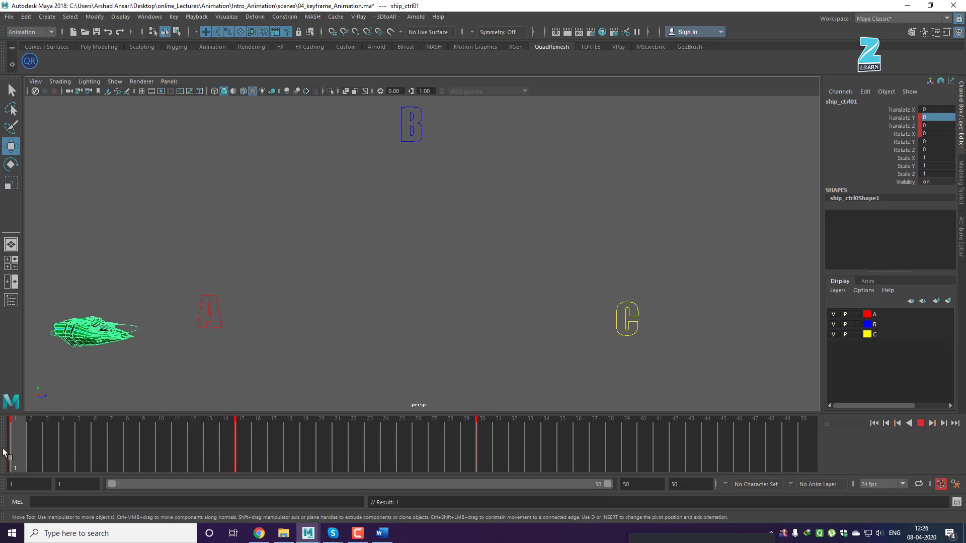
pyautogui.hotkey('alt', 'v')
# At frame 1, set the ship's Rotate X to -20 so its nose tilts upward
pyautogui.click(905, 133)
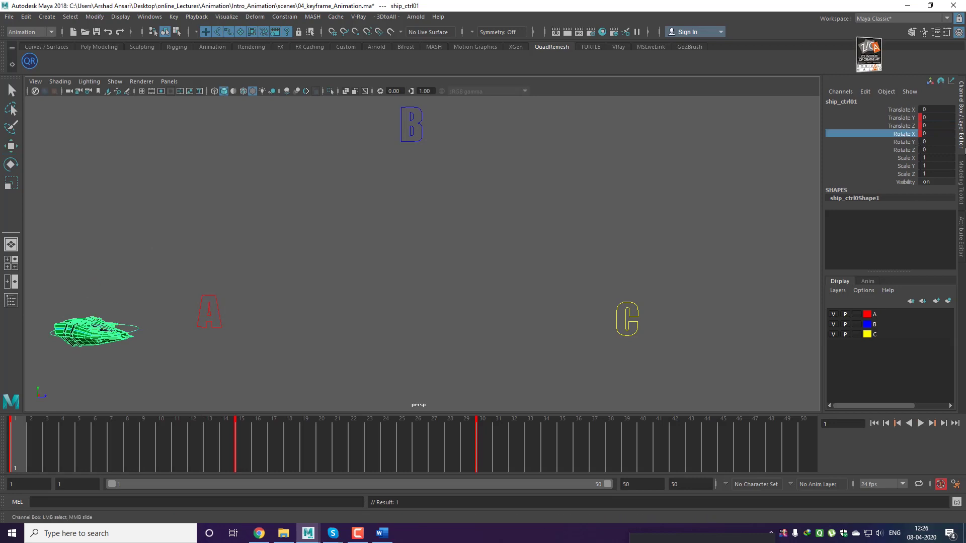
pyautogui.click(939, 134)
pyautogui.write('-20')
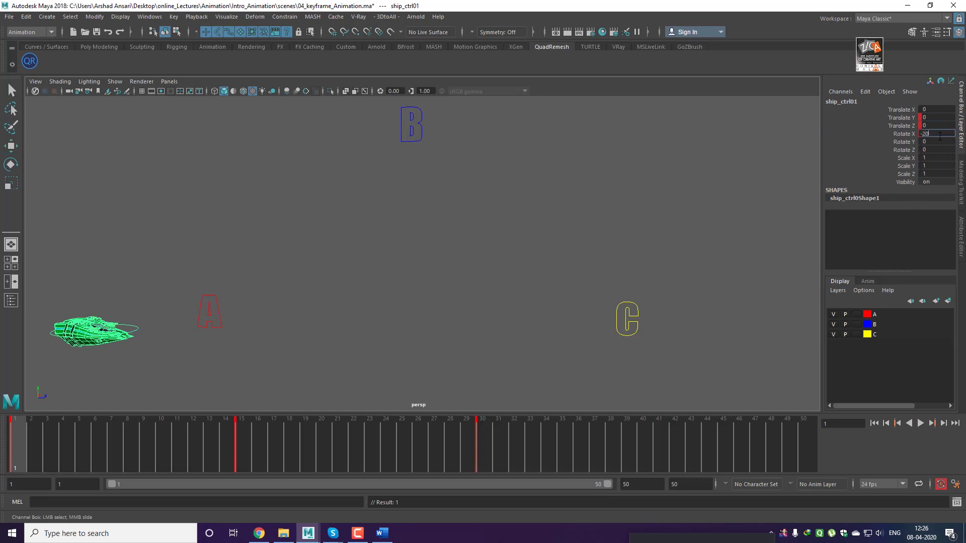
pyautogui.press('Return')
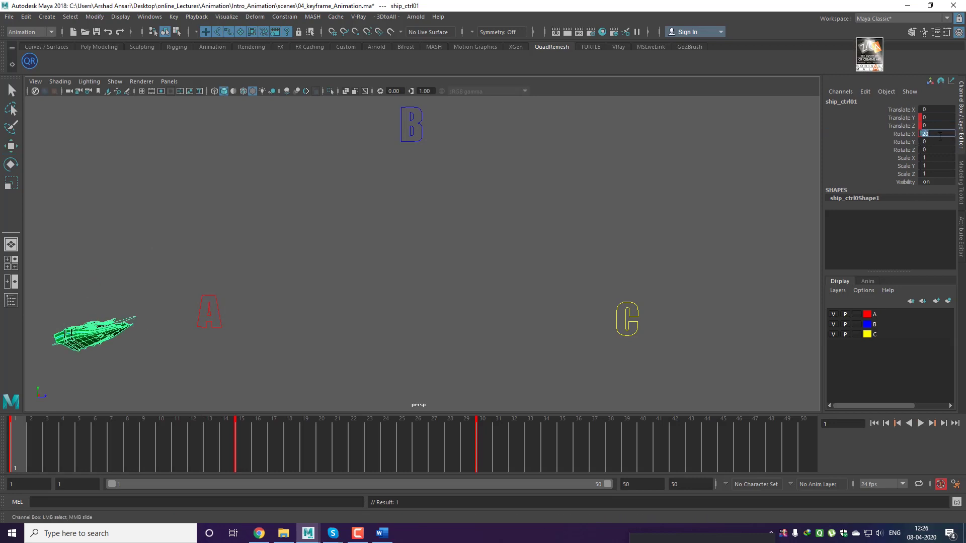
# At frame 30, set the ship's Rotate X to 20 so its nose tilts downward
pyautogui.click(489, 444)
pyautogui.click(533, 445)
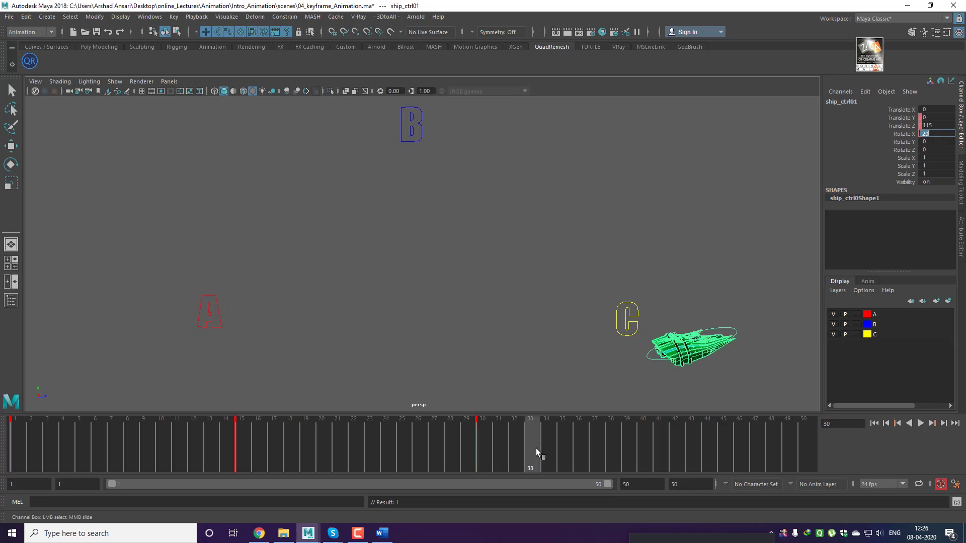
pyautogui.click(482, 446)
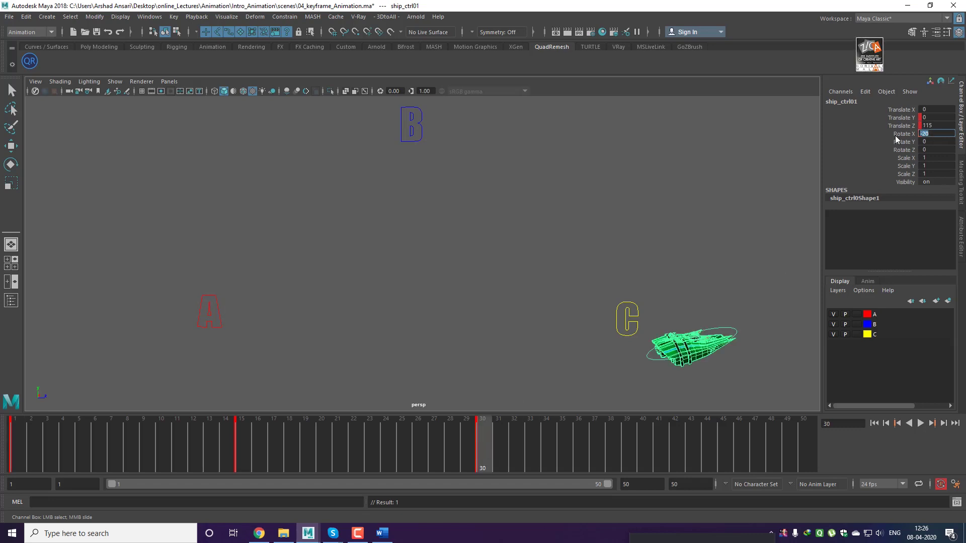
pyautogui.write('20')
pyautogui.press('Return')
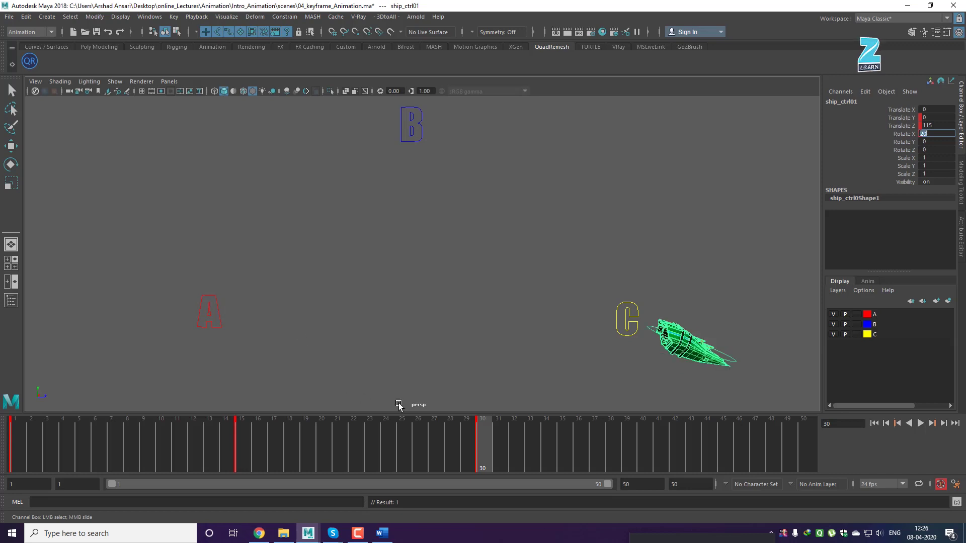
# Play and scrub the animation to examine the ship's position and tilt between frames 1 and 30
pyautogui.hotkey('alt', 'v')
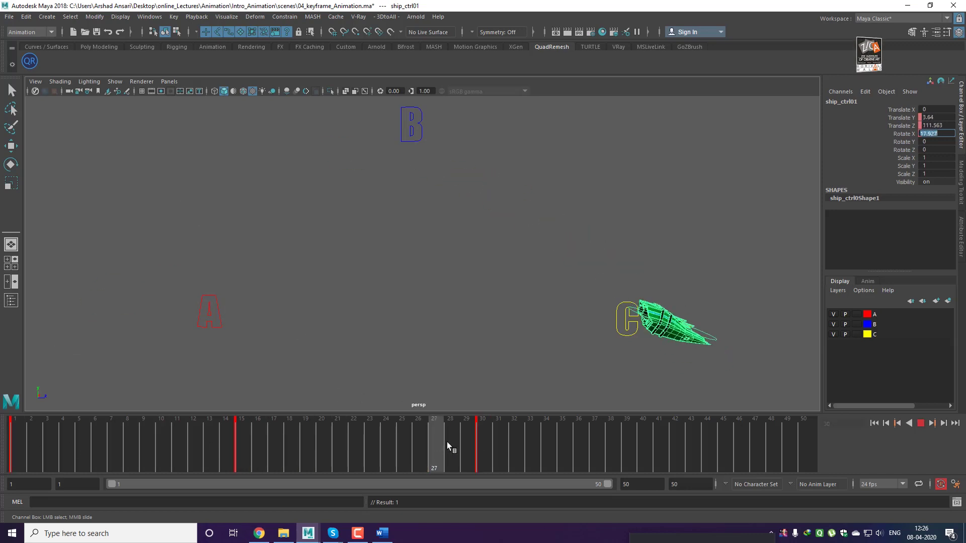
pyautogui.moveTo(433, 443); pyautogui.dragTo(35, 443)
pyautogui.click(102, 448)
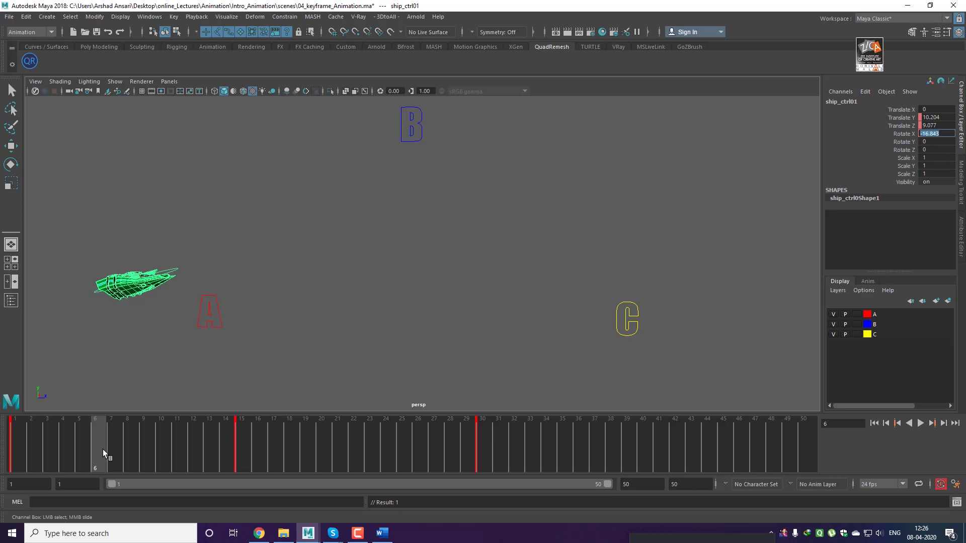
pyautogui.click(241, 448)
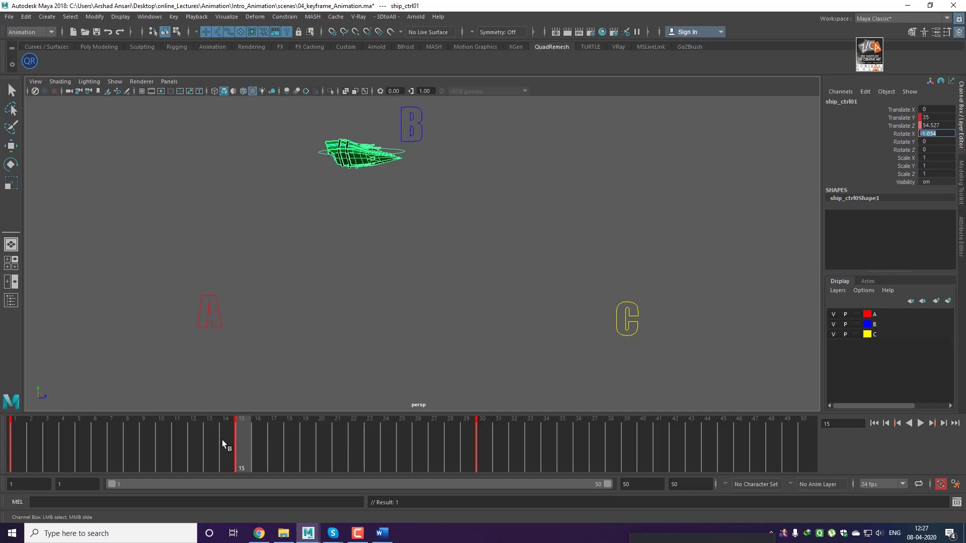
pyautogui.click(483, 421)
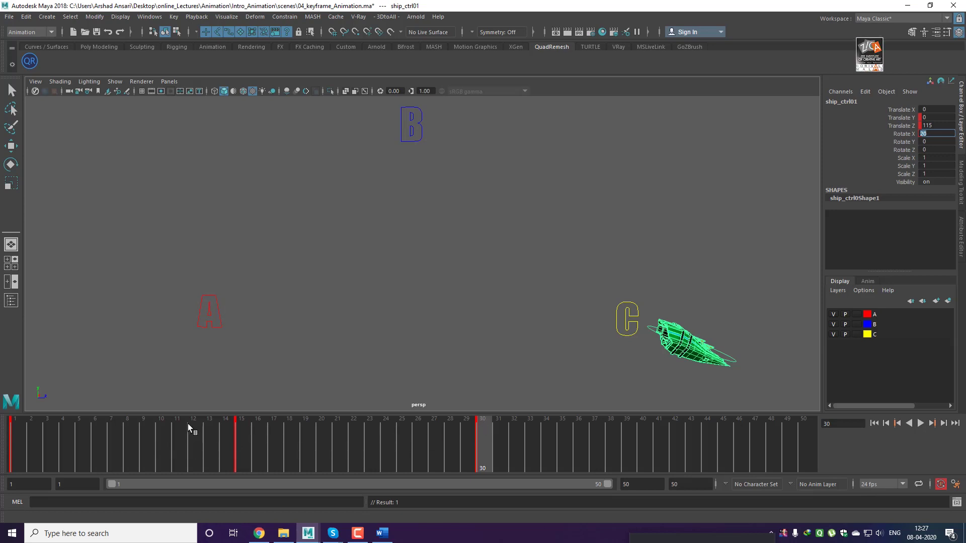
pyautogui.moveTo(499, 451); pyautogui.dragTo(190, 443)
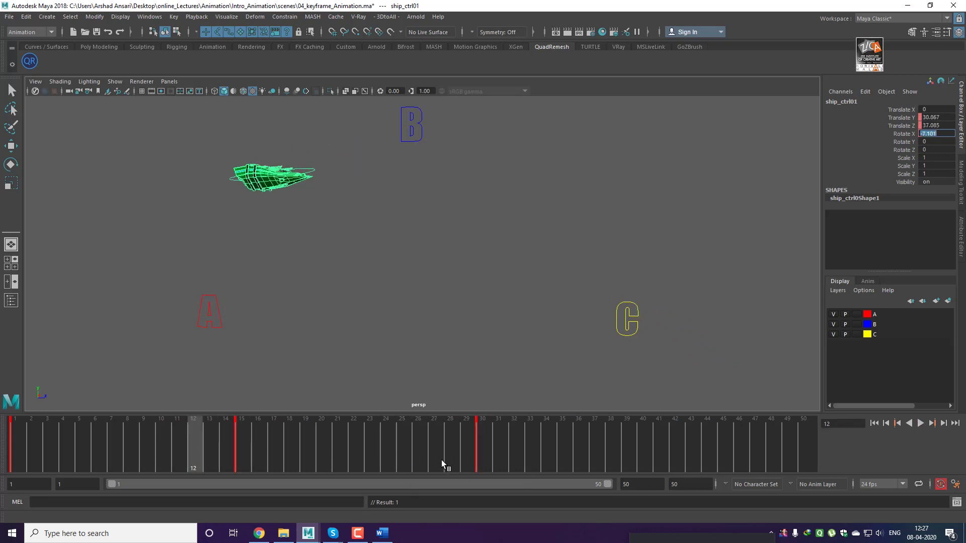
pyautogui.click(515, 464)
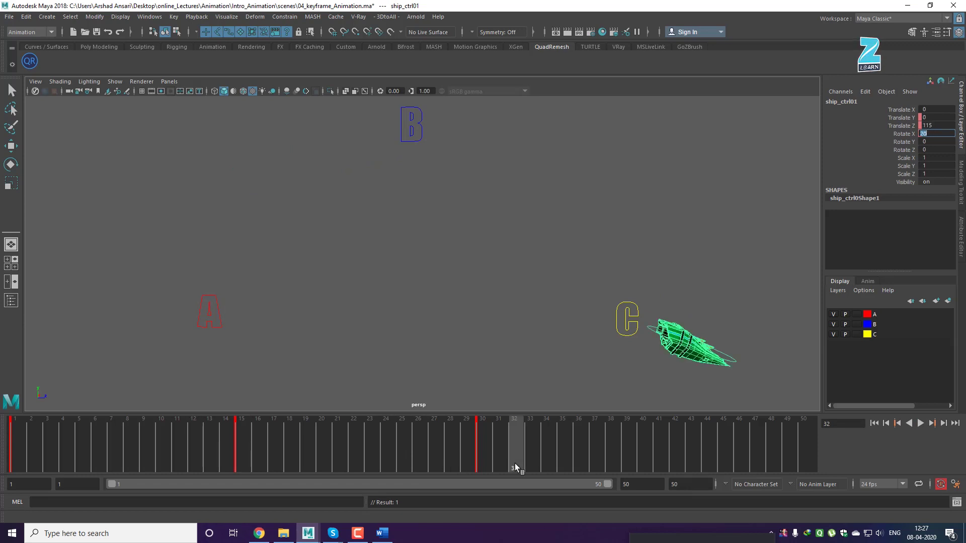
pyautogui.keyDown('shift'); pyautogui.click(476, 452); pyautogui.keyUp('shift')
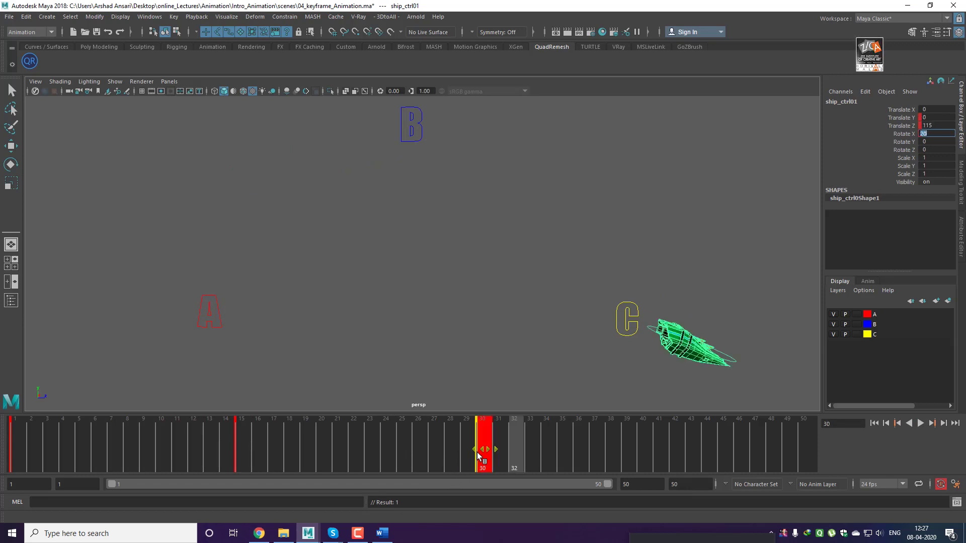
pyautogui.press('w')
pyautogui.click(481, 371)
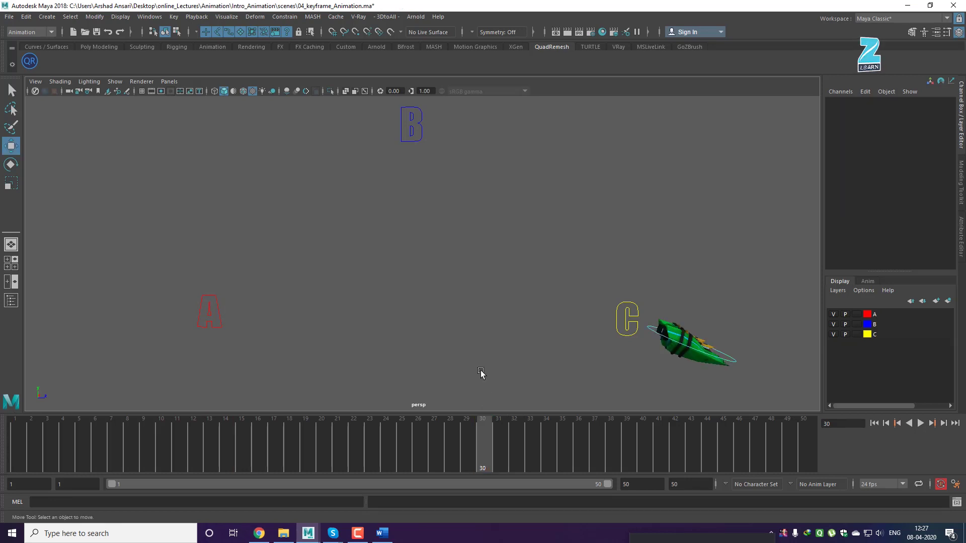
# Reselect the ship control, mark its frame 30 key under screen magnification, close the Magnifier, and shift the key to frame 24
pyautogui.press('super+plus')
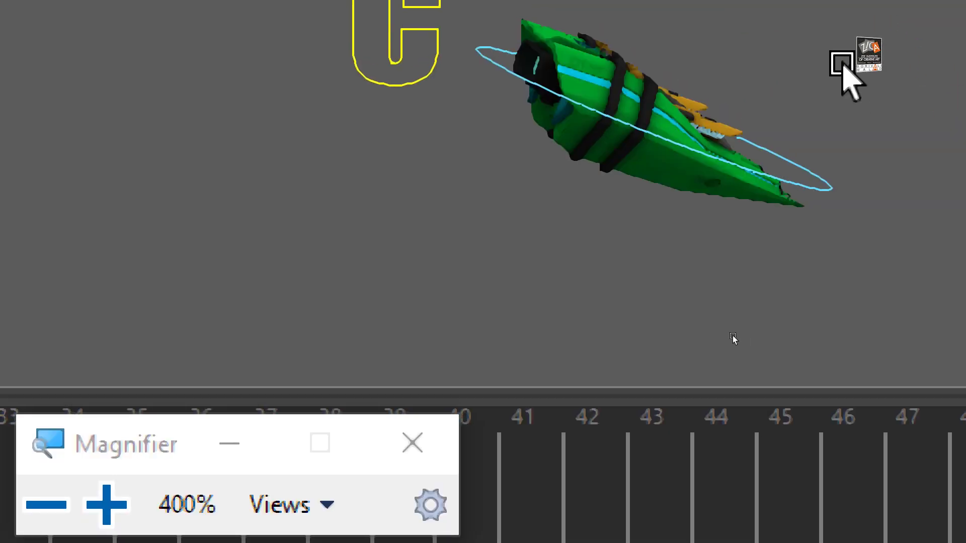
pyautogui.click(814, 194)
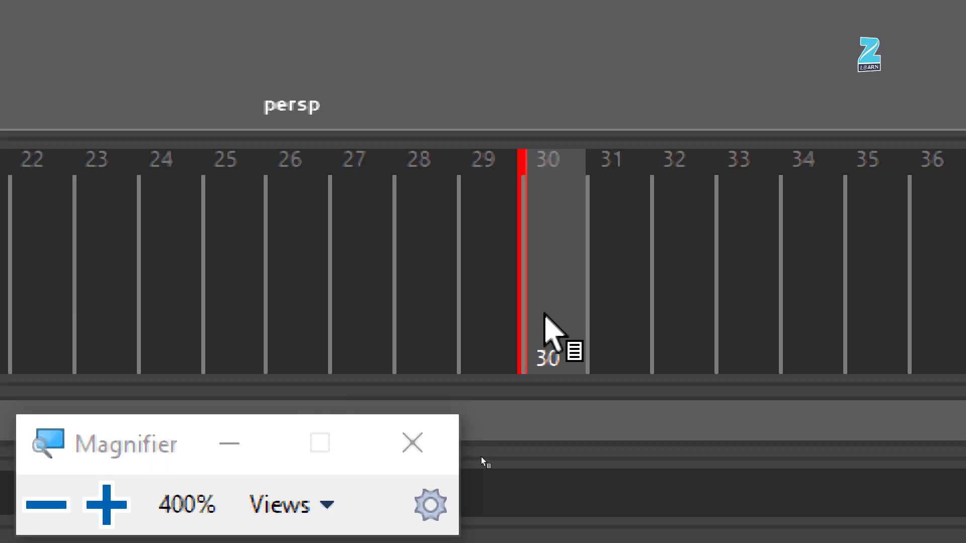
pyautogui.keyDown('shift'); pyautogui.click(526, 312); pyautogui.keyUp('shift')
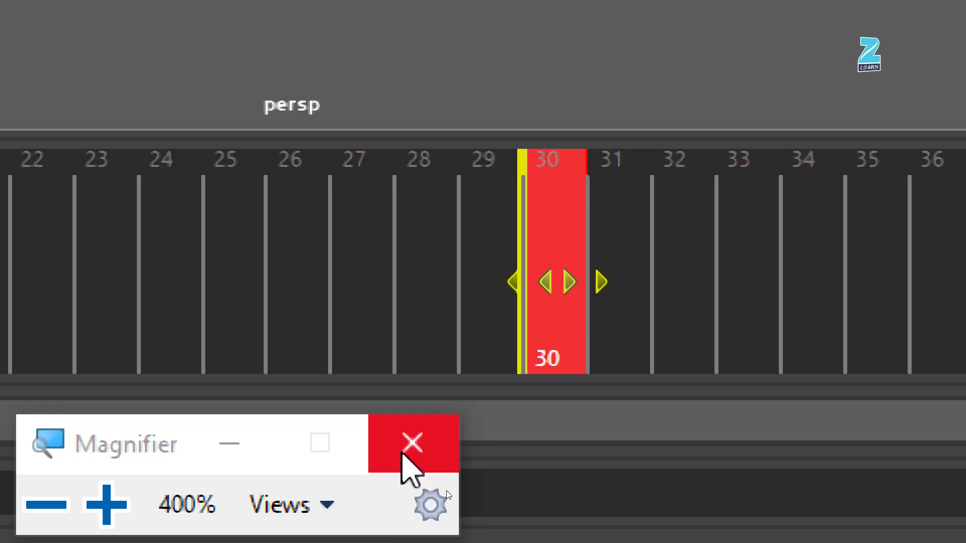
pyautogui.click(403, 454)
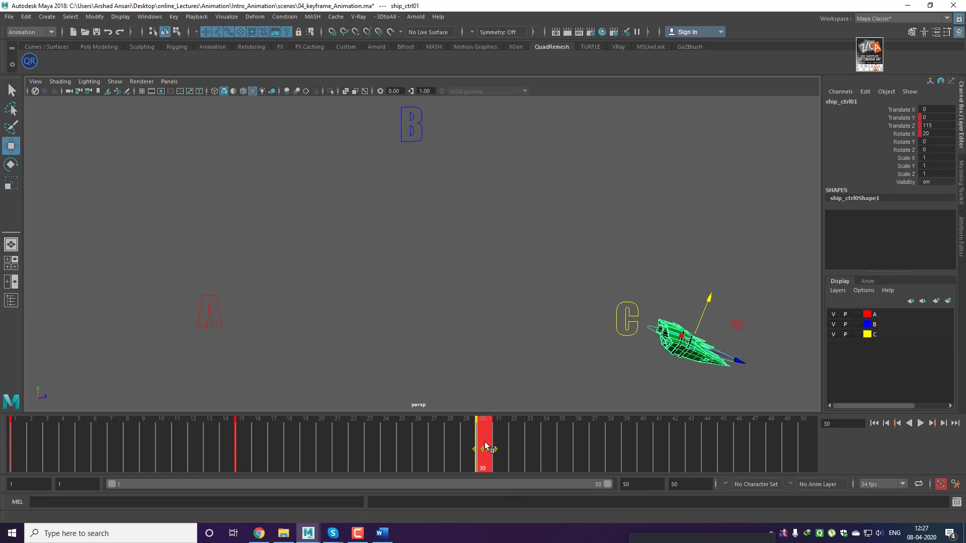
pyautogui.moveTo(476, 438); pyautogui.dragTo(394, 436)
# Shift the ship's frame 15 key to frame 12 and scrub the timeline to frame 24 to review the retiming
pyautogui.click(259, 452)
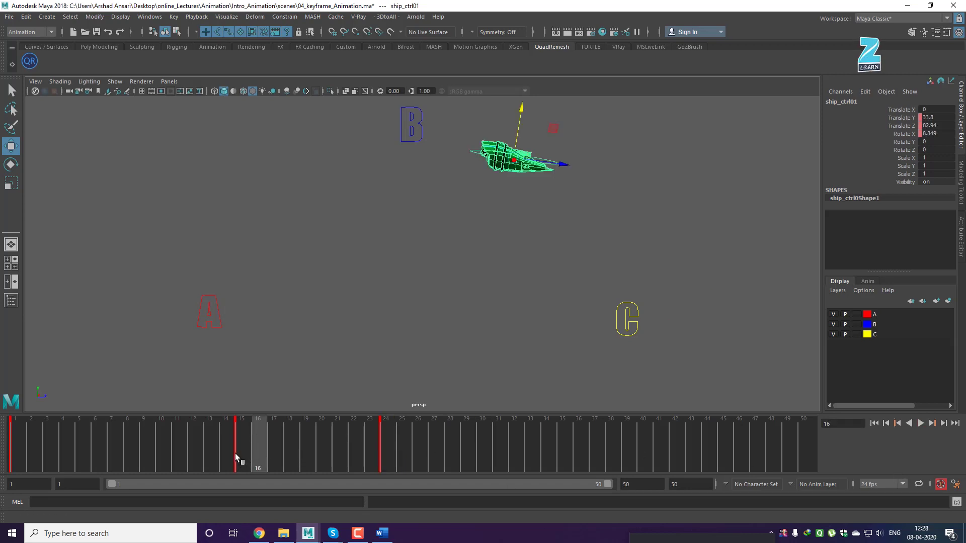
pyautogui.keyDown('shift'); pyautogui.click(234, 454); pyautogui.keyUp('shift')
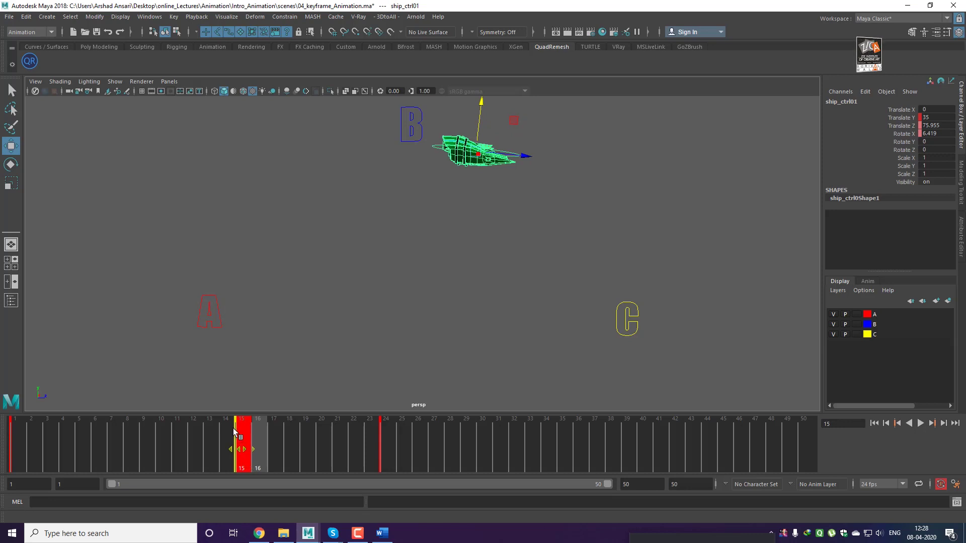
pyautogui.moveTo(234, 427); pyautogui.dragTo(186, 428)
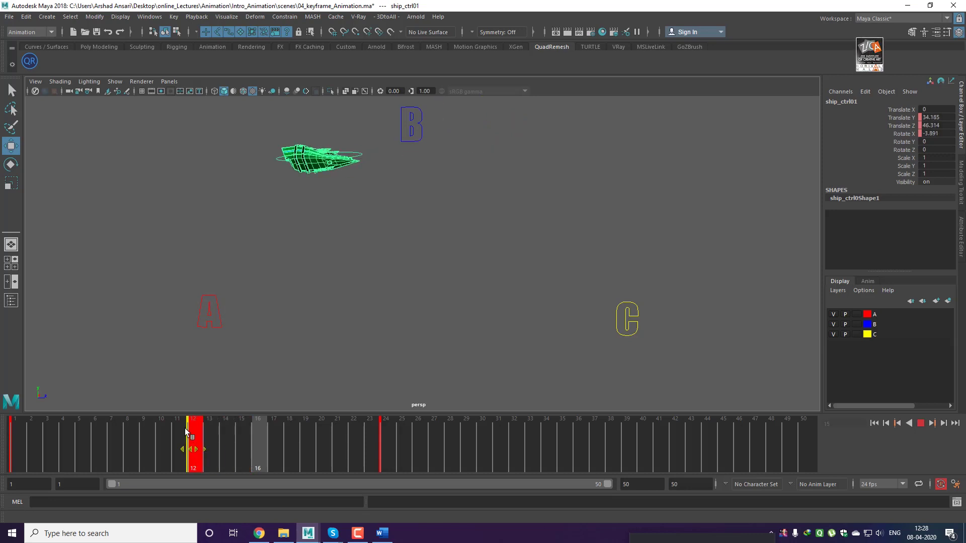
pyautogui.click(266, 452)
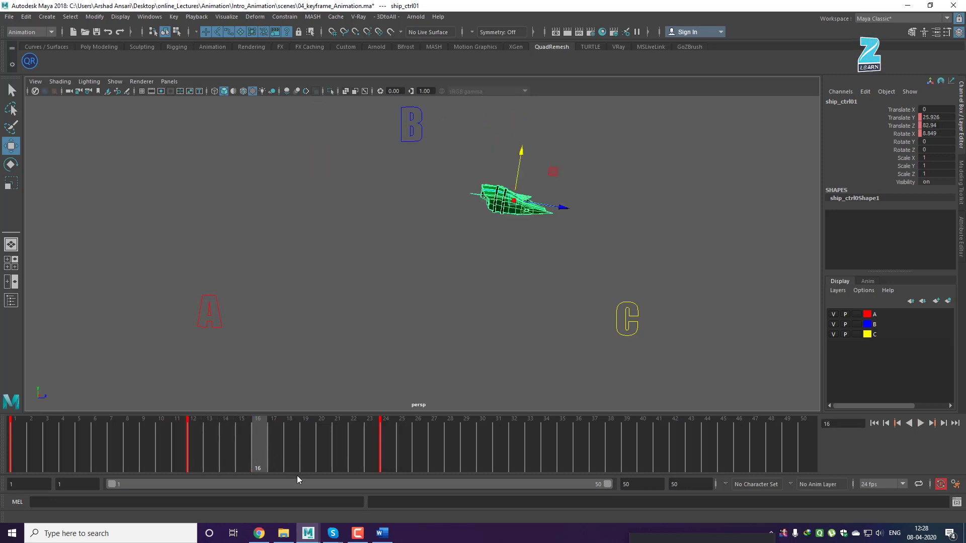
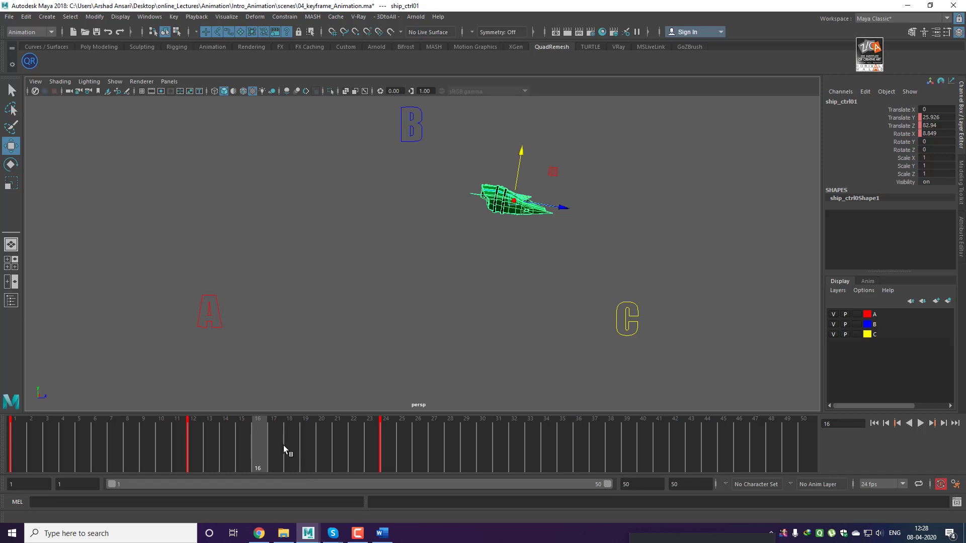
pyautogui.moveTo(254, 448); pyautogui.dragTo(393, 433)
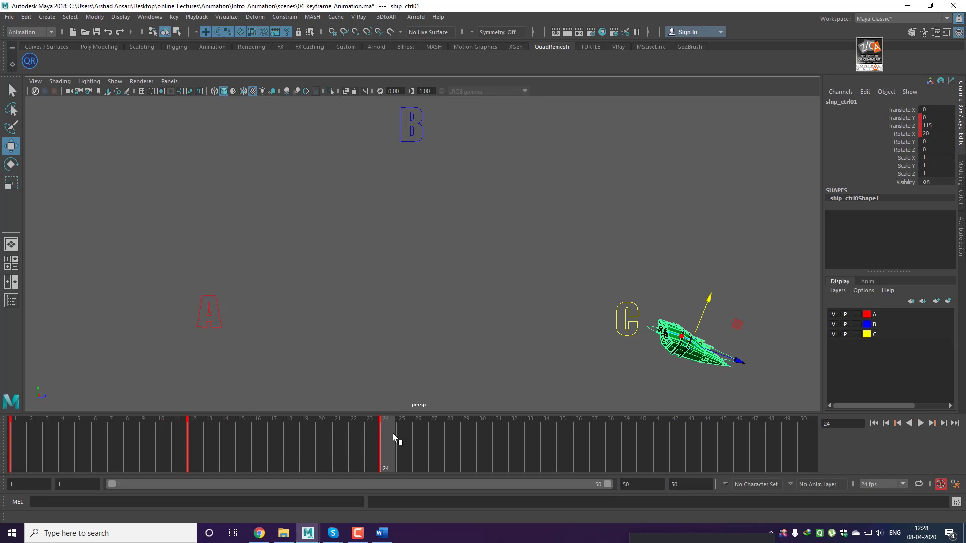
# Switch to Calculator, multiply 24 by 3 to get the three-second frame count, and minimize the calculator
pyautogui.click(57, 534)
pyautogui.write('cal')
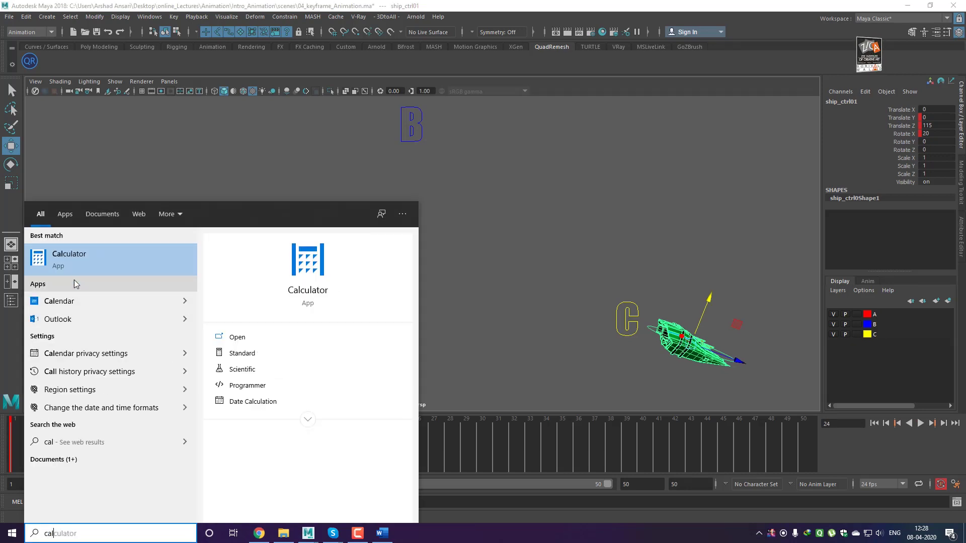
pyautogui.click(77, 259)
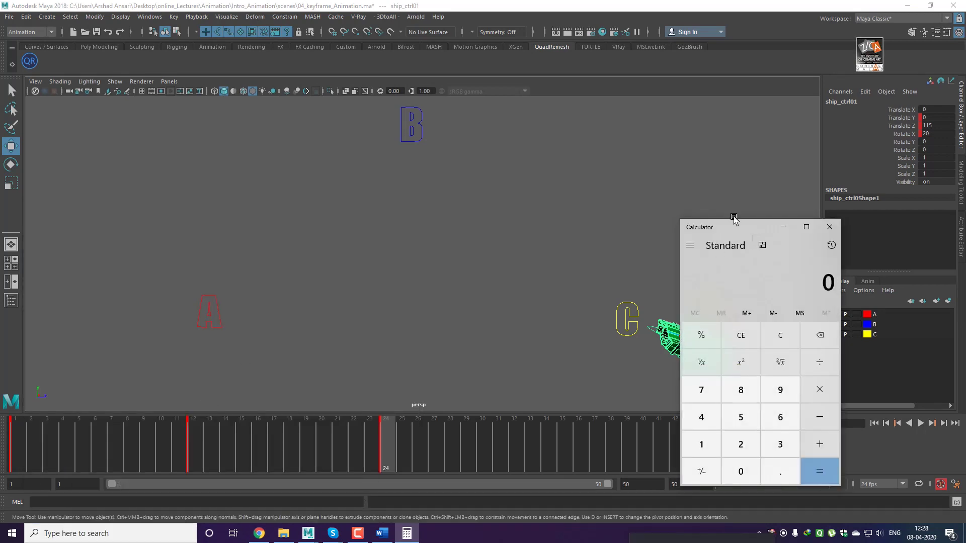
pyautogui.moveTo(734, 227); pyautogui.dragTo(676, 199)
pyautogui.click(680, 414)
pyautogui.click(651, 397)
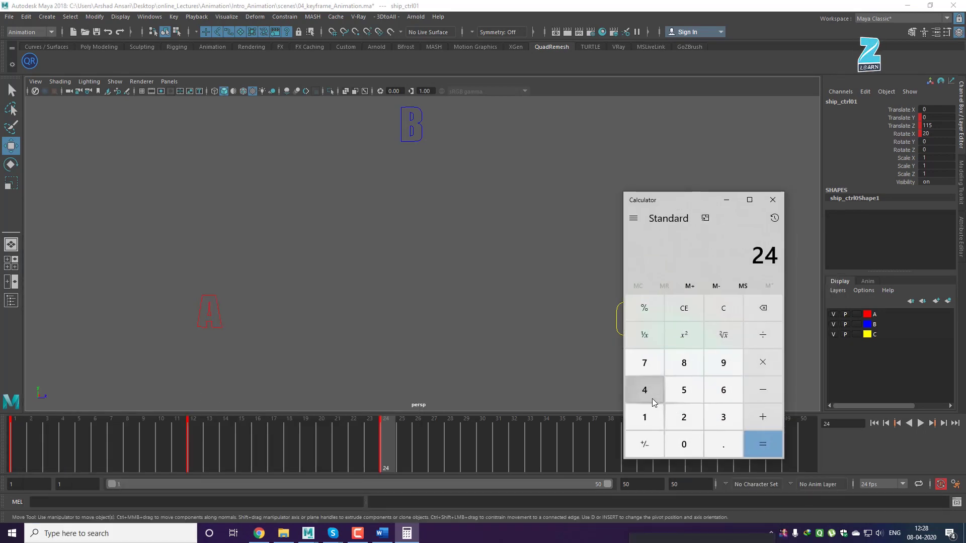
pyautogui.click(771, 369)
pyautogui.click(724, 417)
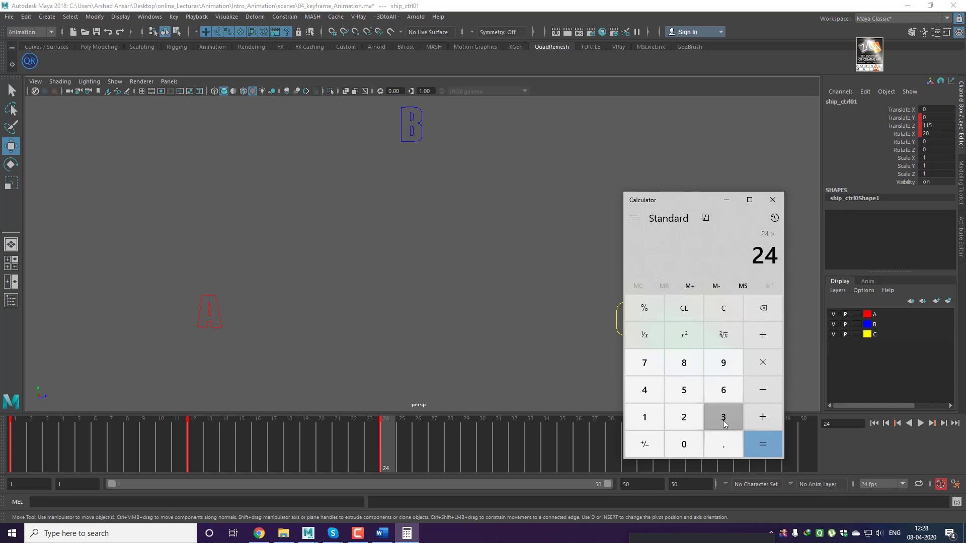
pyautogui.click(760, 443)
pyautogui.click(726, 200)
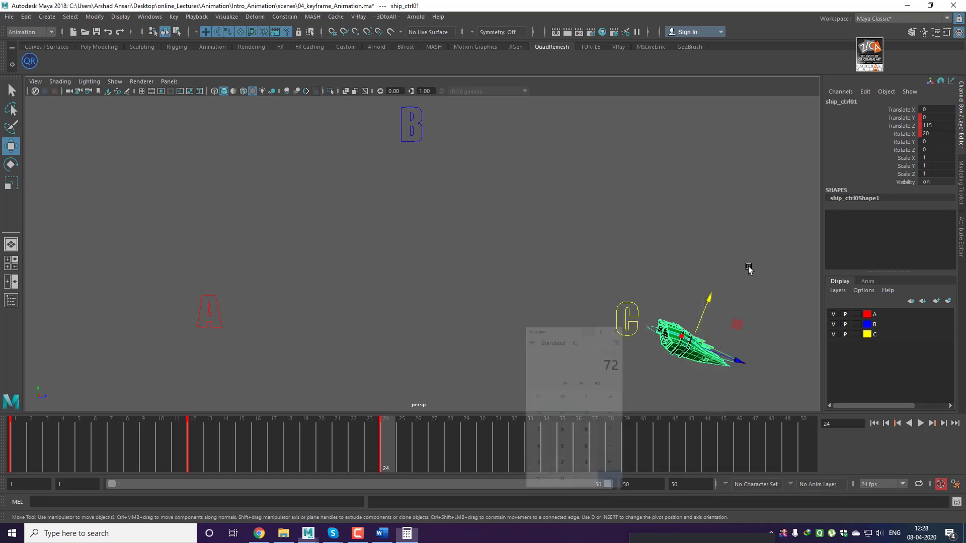
# Set the end of the playback range to frame 72
pyautogui.doubleClick(623, 485)
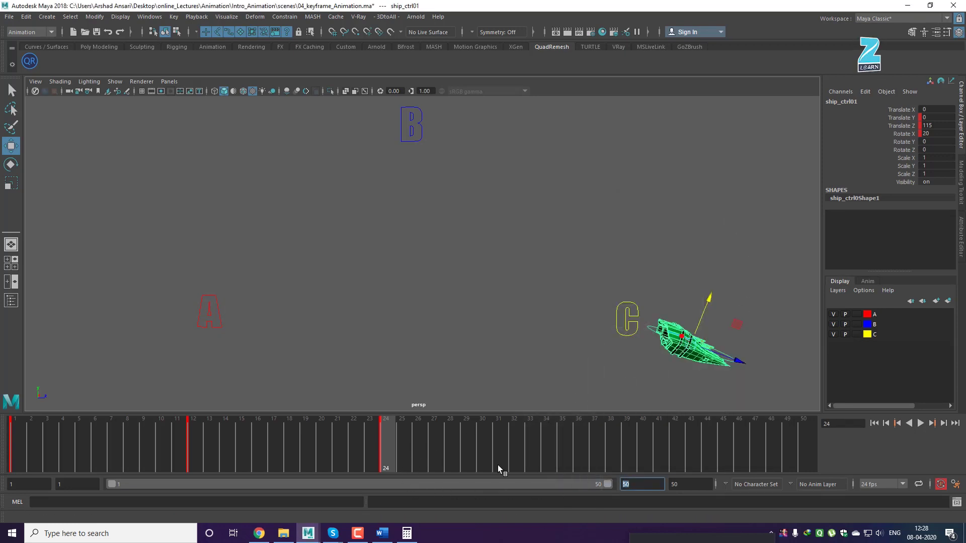
pyautogui.write('72')
pyautogui.press('Tab')
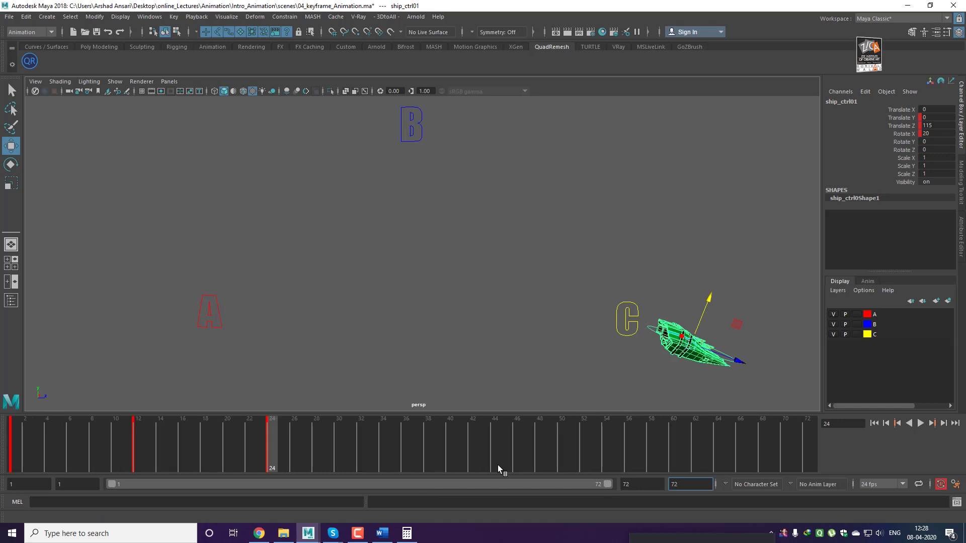
# Reselect the ship control, return to the first frame, and scrub to frame 24 to review the motion
pyautogui.click(385, 342)
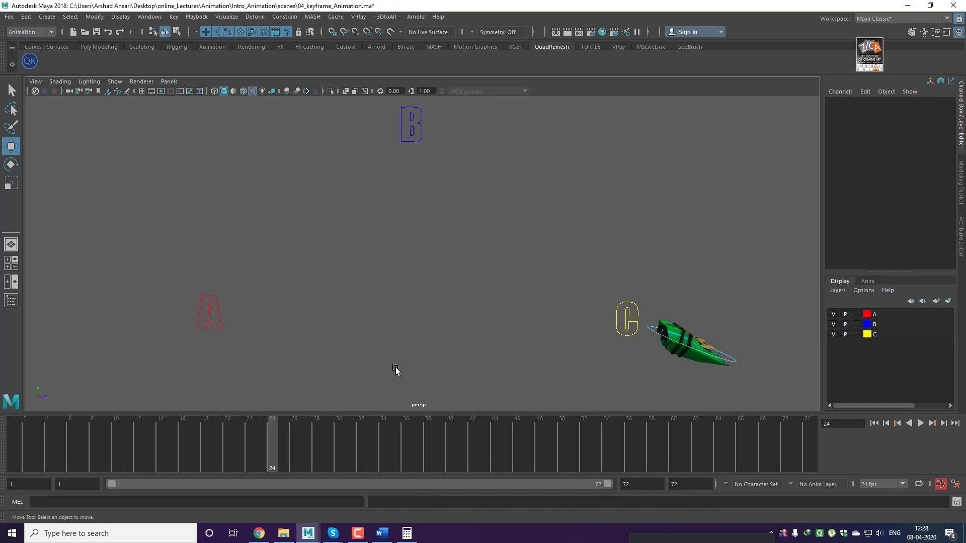
pyautogui.click(734, 362)
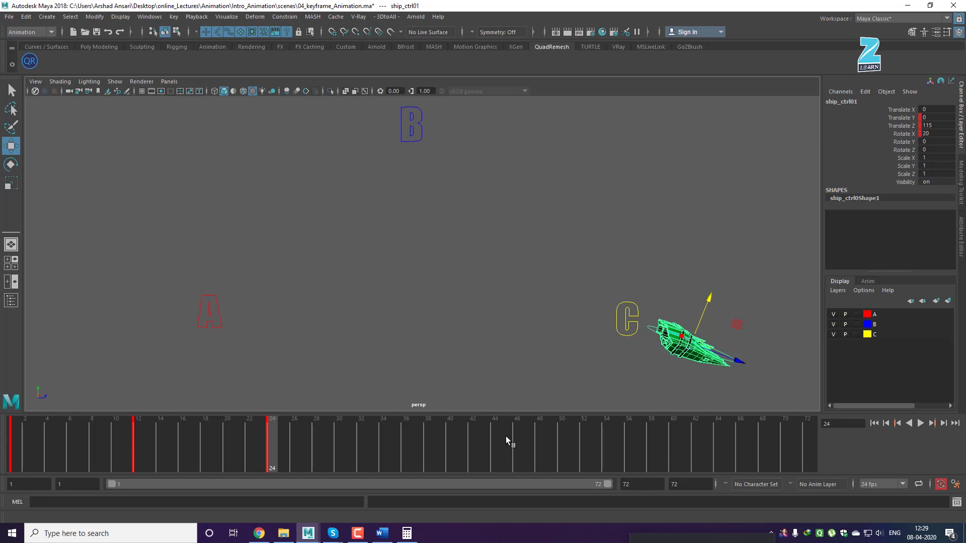
pyautogui.hotkey('alt', 'shift', 'v')
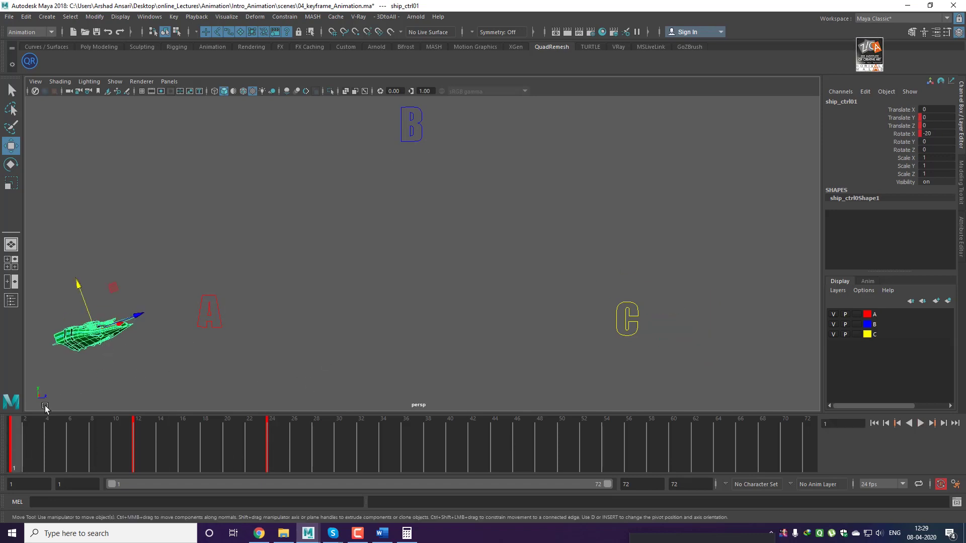
pyautogui.moveTo(20, 440); pyautogui.dragTo(270, 436)
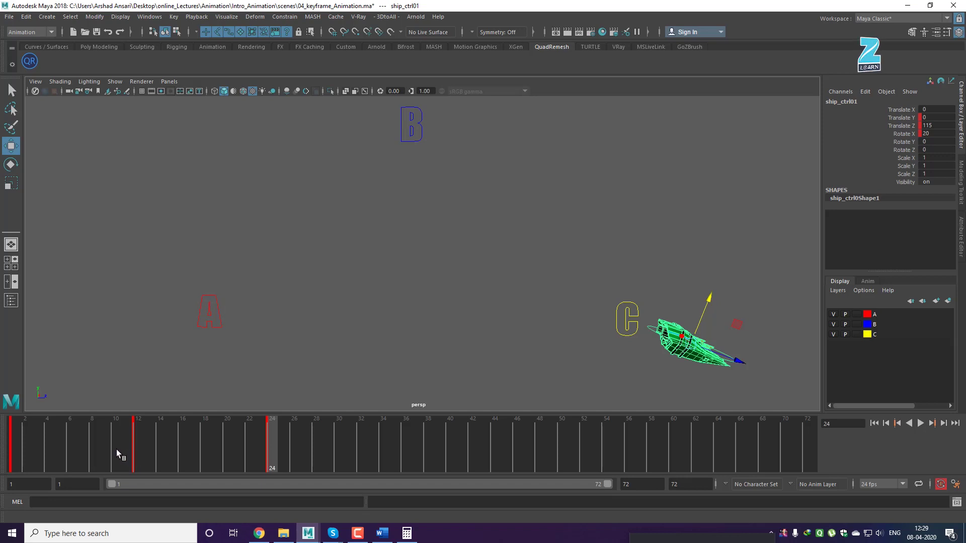
# Mark the range around the ship's frame 12 and 24 keys, try scaling its start back to frame 7, and undo the scaling
pyautogui.keyDown('shift'); pyautogui.moveTo(119, 447); pyautogui.dragTo(276, 451); pyautogui.keyUp('shift')
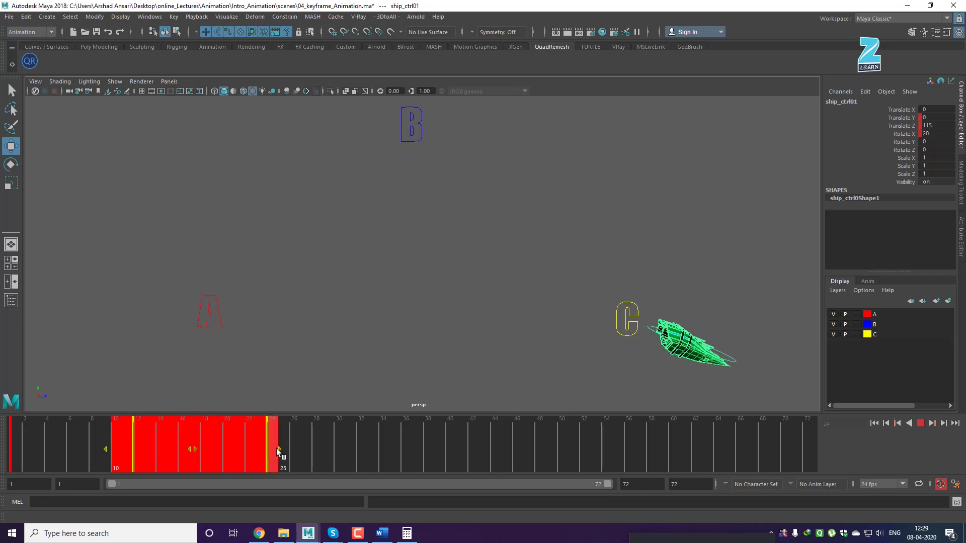
pyautogui.moveTo(276, 449); pyautogui.dragTo(286, 448)
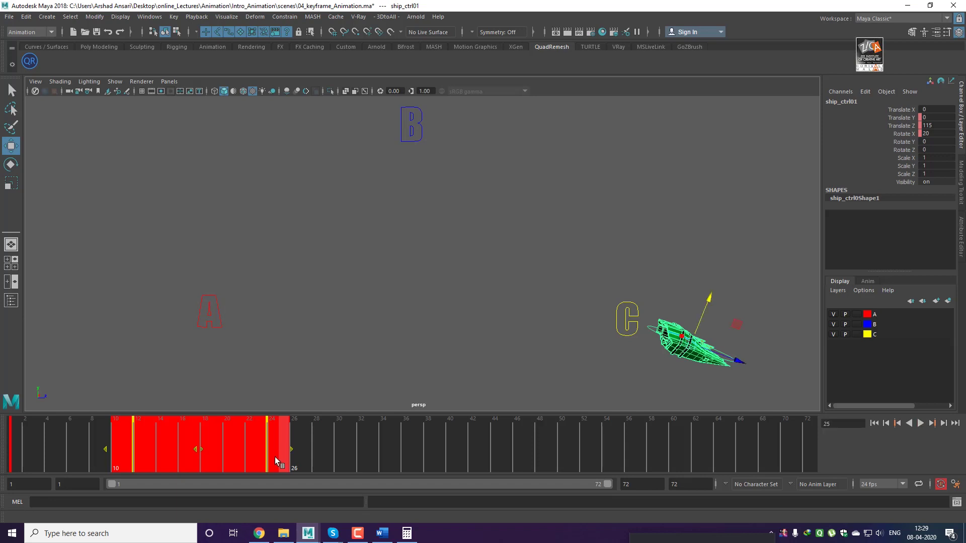
pyautogui.press('super+plus')
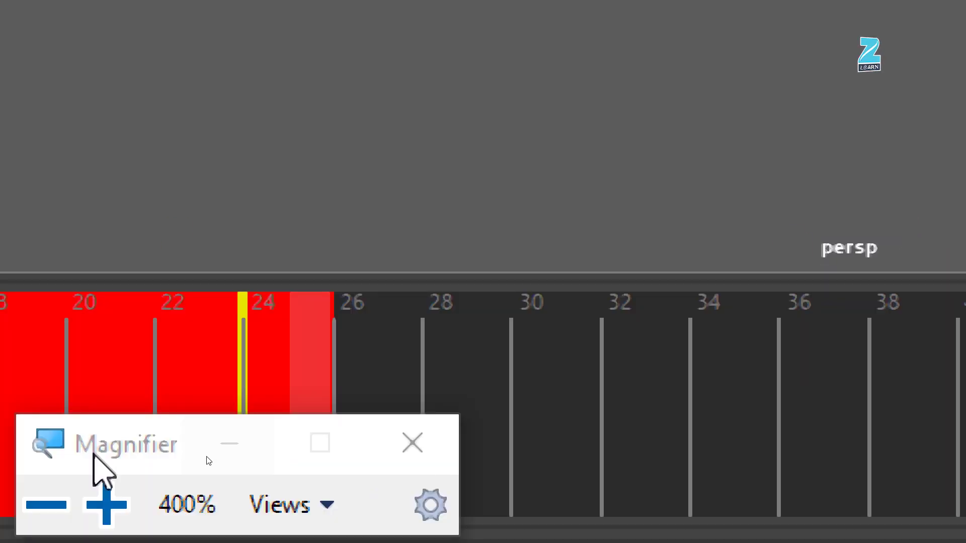
pyautogui.moveTo(108, 446); pyautogui.dragTo(151, 147)
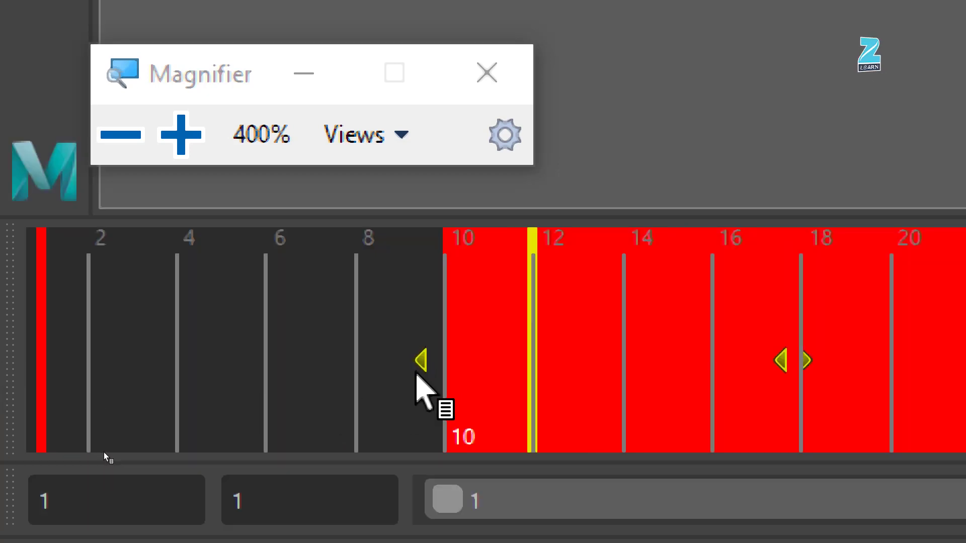
pyautogui.click(470, 95)
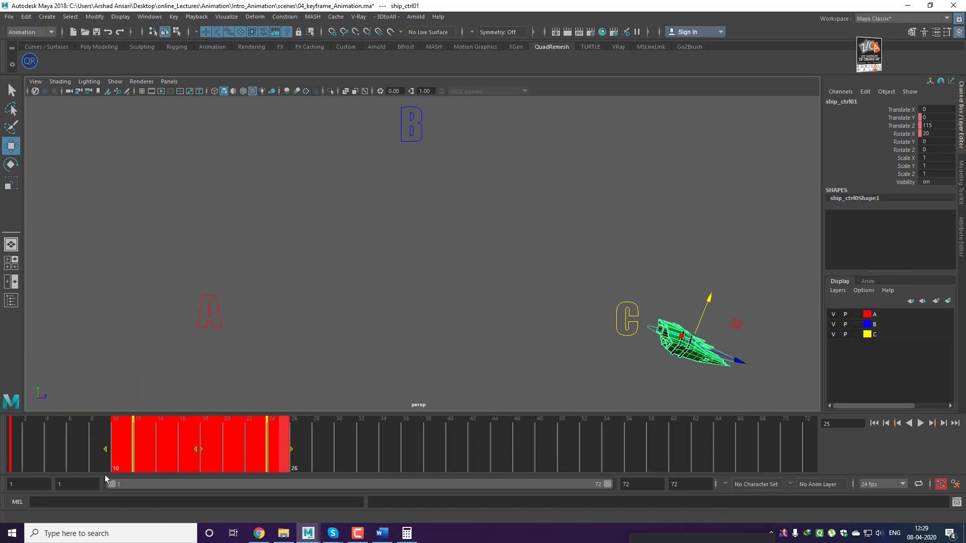
pyautogui.moveTo(105, 450); pyautogui.dragTo(74, 448)
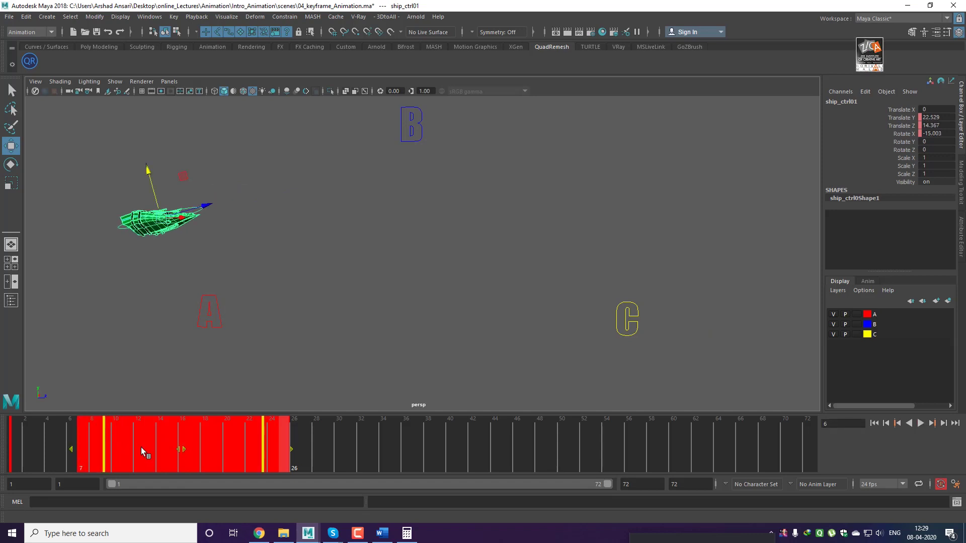
pyautogui.hotkey('ctrl', 'z')
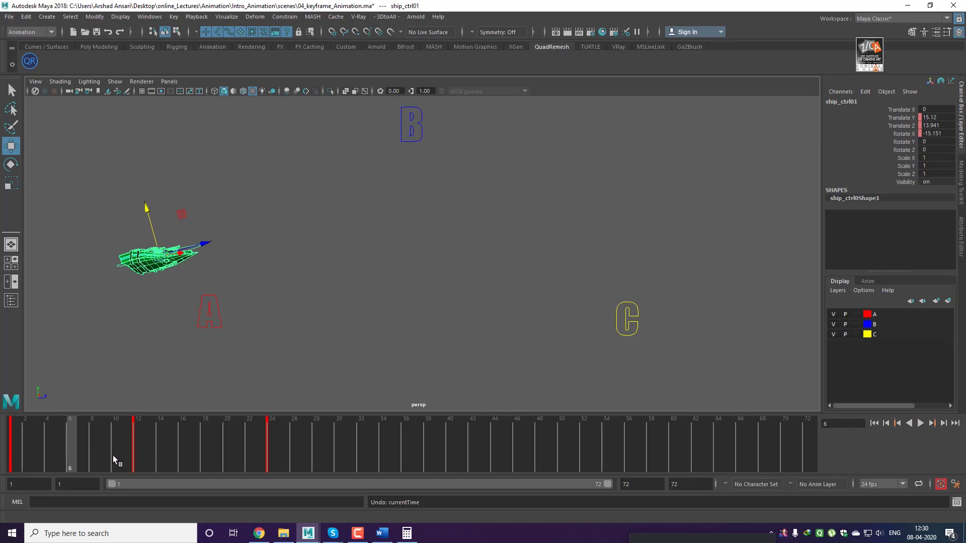
# Mark the range around the frame 12 and 24 keys again and stretch its end to frame 72
pyautogui.keyDown('shift'); pyautogui.moveTo(113, 454); pyautogui.dragTo(288, 457); pyautogui.keyUp('shift')
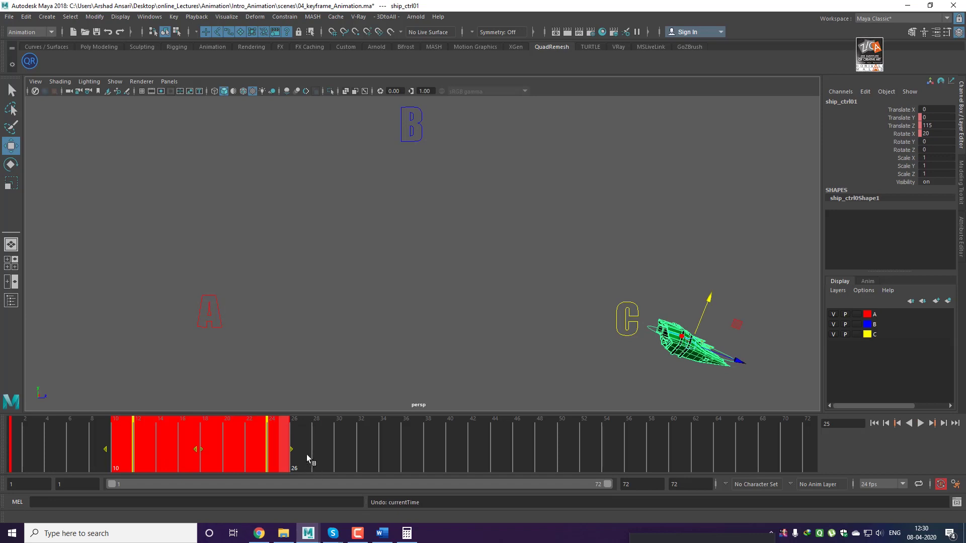
pyautogui.moveTo(291, 449); pyautogui.dragTo(853, 466)
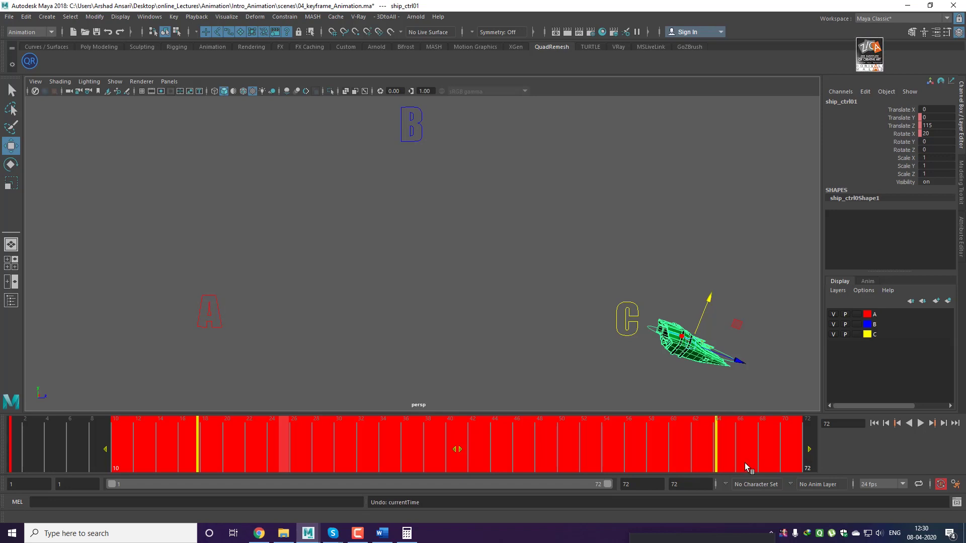
pyautogui.click(733, 457)
pyautogui.click(716, 459)
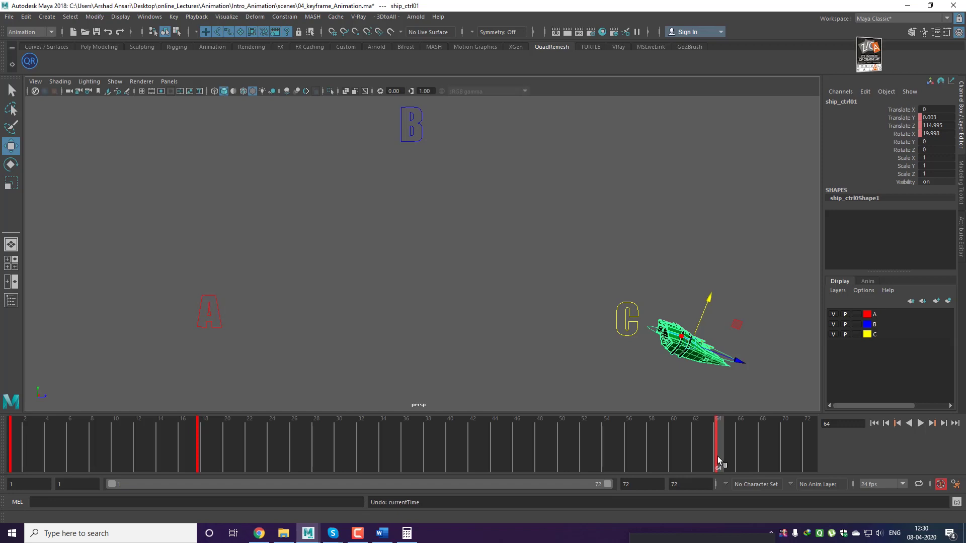
# Shift the ship's last key to frame 72 and slide the middle key to about frame 36
pyautogui.moveTo(716, 456); pyautogui.dragTo(808, 462)
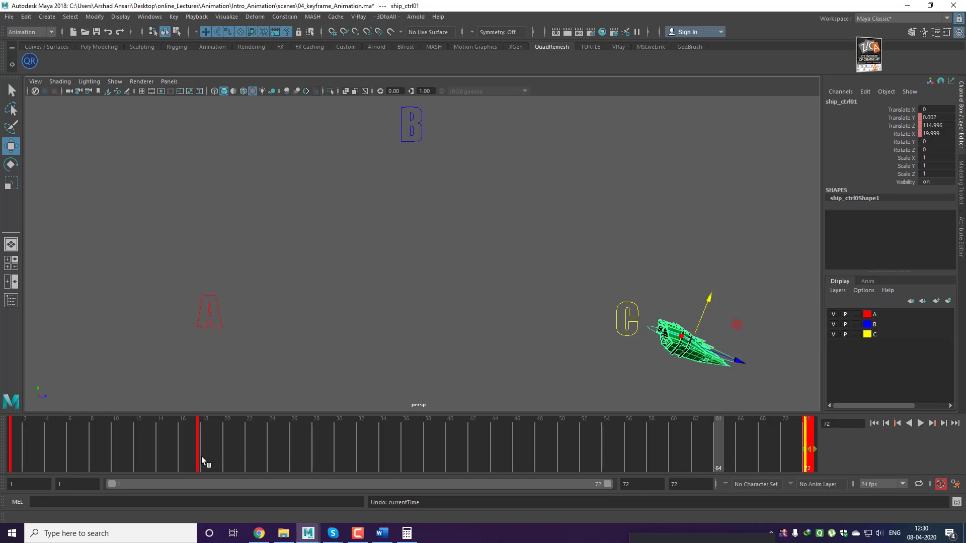
pyautogui.moveTo(198, 457); pyautogui.dragTo(540, 471)
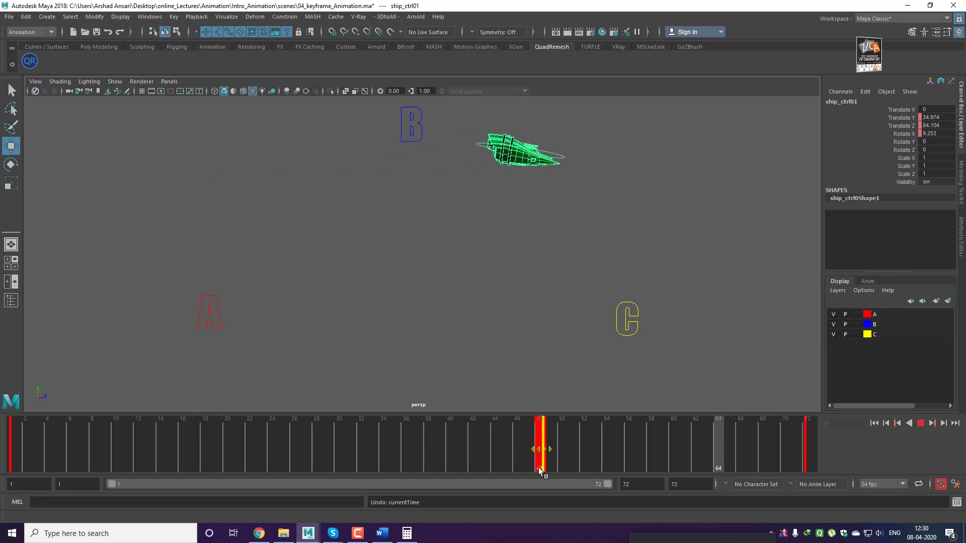
pyautogui.moveTo(540, 471); pyautogui.dragTo(4, 467)
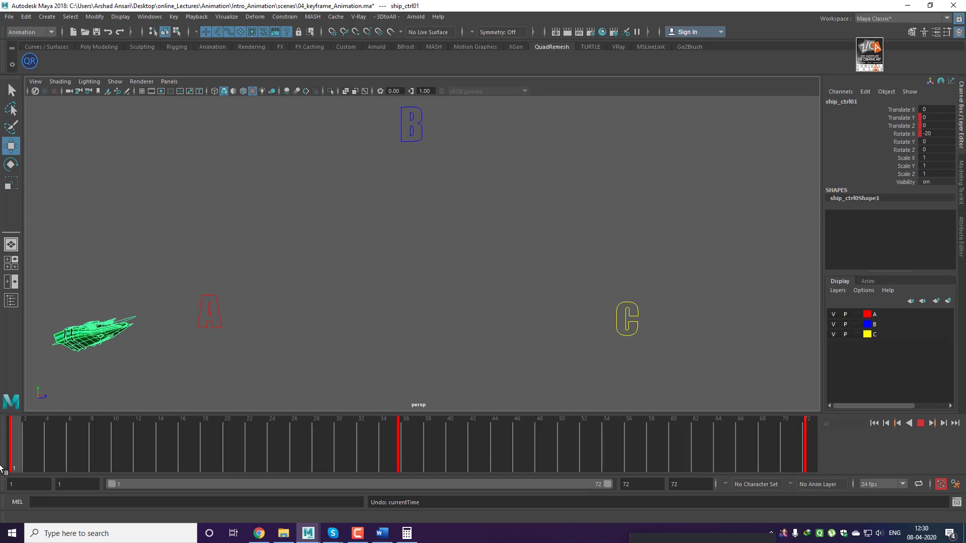
# Play the animation, slide the middle key to about frame 21, and undo the recent key scaling and sliding
pyautogui.hotkey('alt', 'v')
pyautogui.moveTo(103, 463); pyautogui.dragTo(241, 461)
pyautogui.keyDown('shift'); pyautogui.click(401, 462); pyautogui.keyUp('shift')
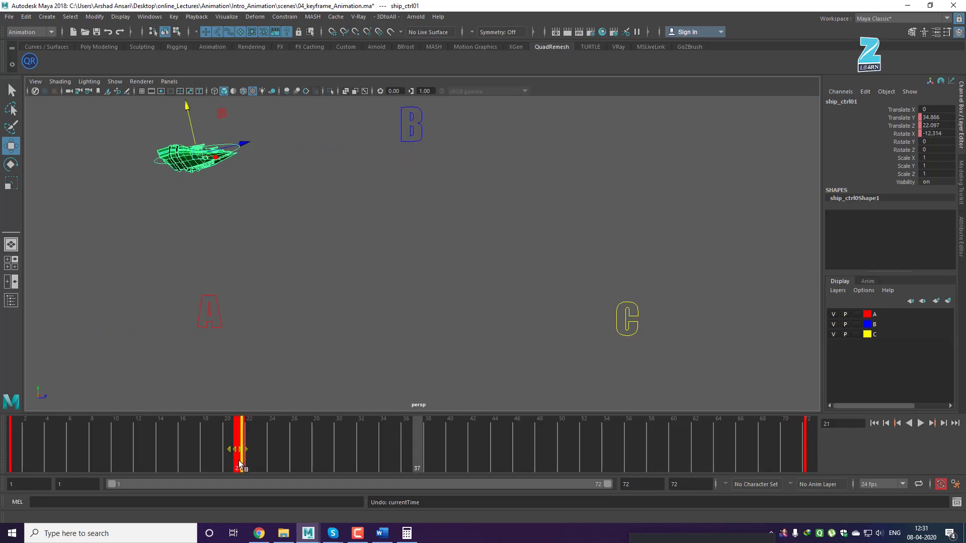
pyautogui.hotkey('ctrl', 'z')
pyautogui.hotkey('ctrl', 'z')
pyautogui.hotkey('ctrl', 'z')
pyautogui.hotkey('ctrl', 'z')
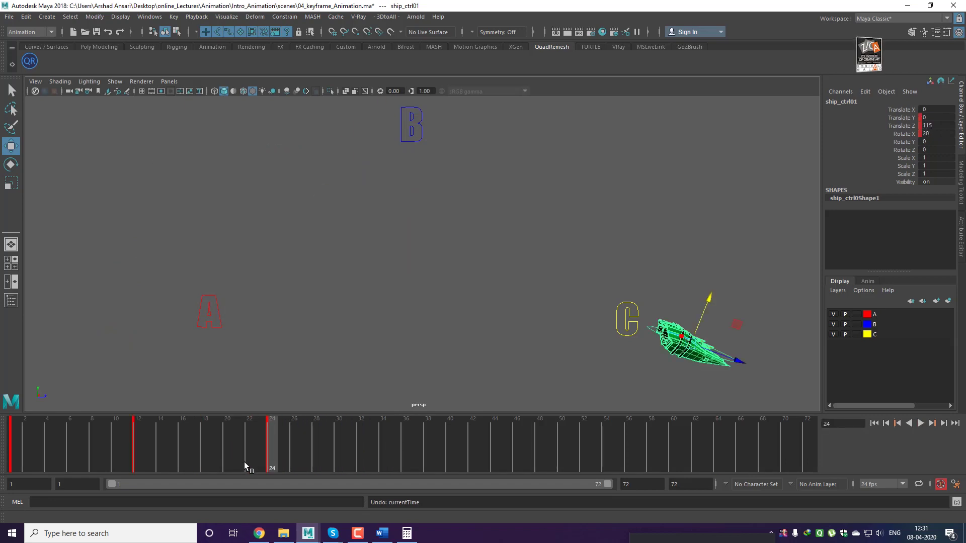
# Try sliding all three ship keys to start at frame 26 and stretching the range end to frame 66, and undo both changes
pyautogui.moveTo(306, 461); pyautogui.dragTo(16, 465)
pyautogui.keyDown('shift'); pyautogui.moveTo(284, 463); pyautogui.dragTo(11, 463); pyautogui.keyUp('shift')
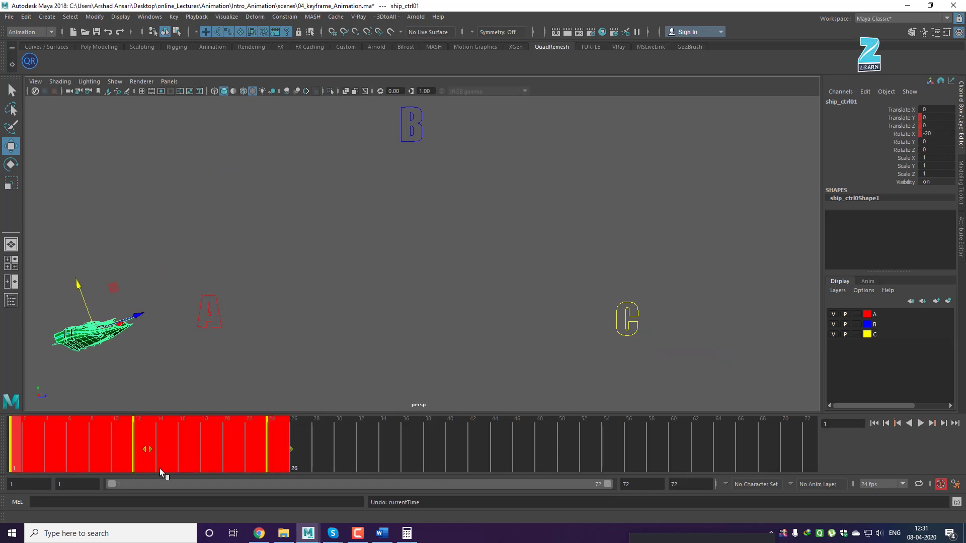
pyautogui.moveTo(149, 451); pyautogui.dragTo(427, 457)
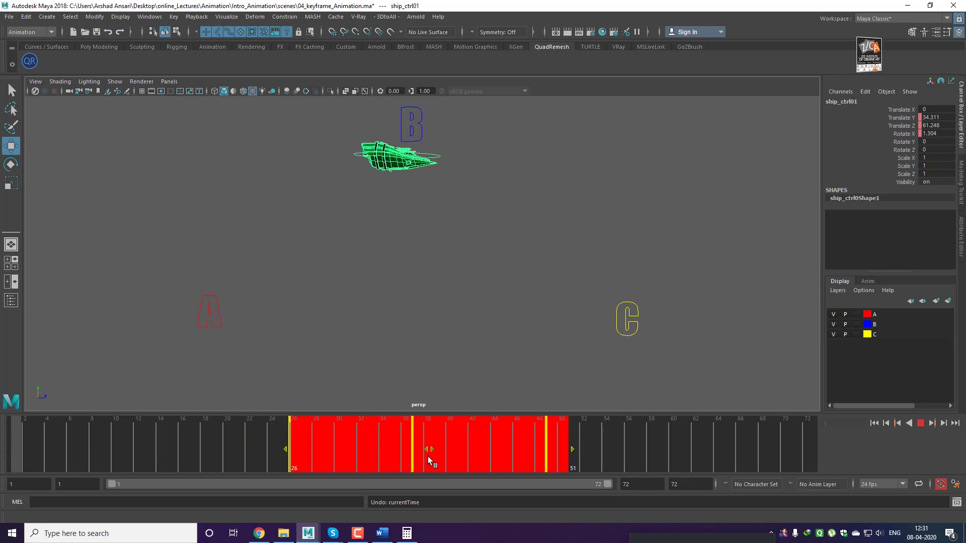
pyautogui.moveTo(573, 448); pyautogui.dragTo(741, 449)
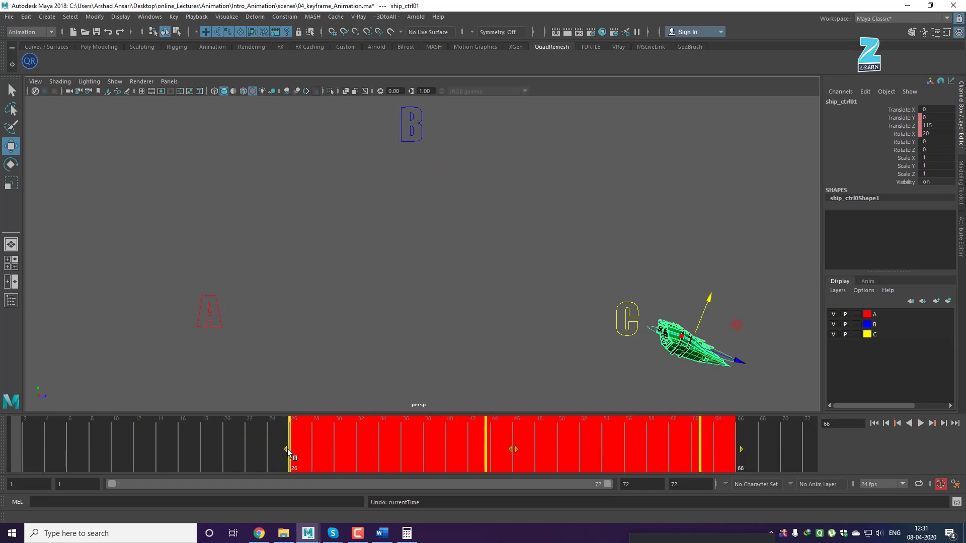
pyautogui.moveTo(285, 450); pyautogui.dragTo(240, 445)
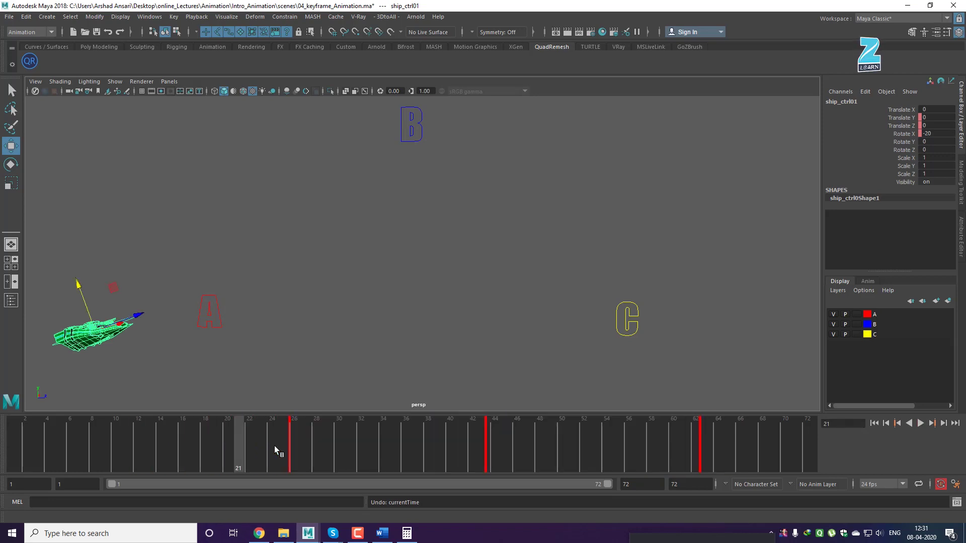
pyautogui.hotkey('ctrl', 'z')
pyautogui.hotkey('ctrl', 'z')
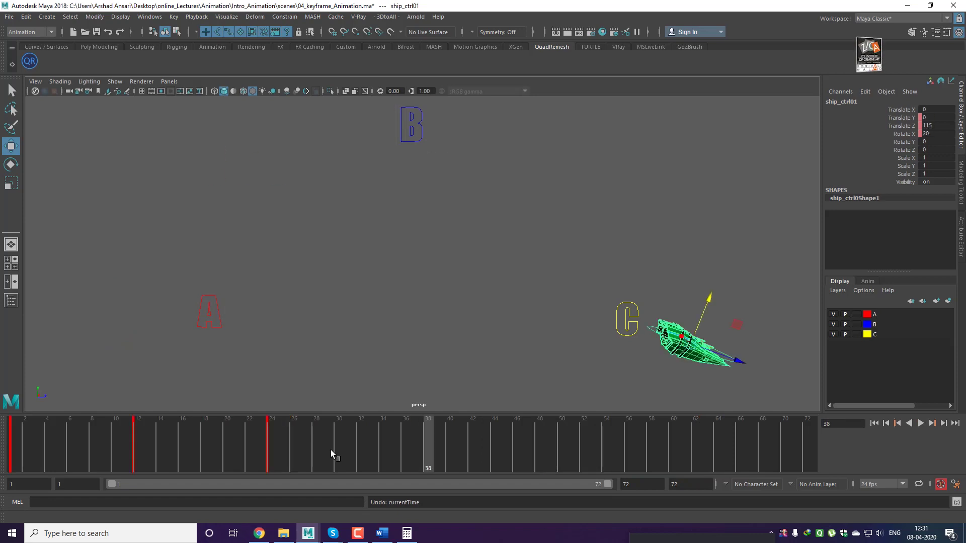
# Scrub back to frame 1, mark all three ship keys again, try sliding them along the timeline, and undo the change
pyautogui.click(282, 449)
pyautogui.moveTo(272, 450); pyautogui.dragTo(0, 449)
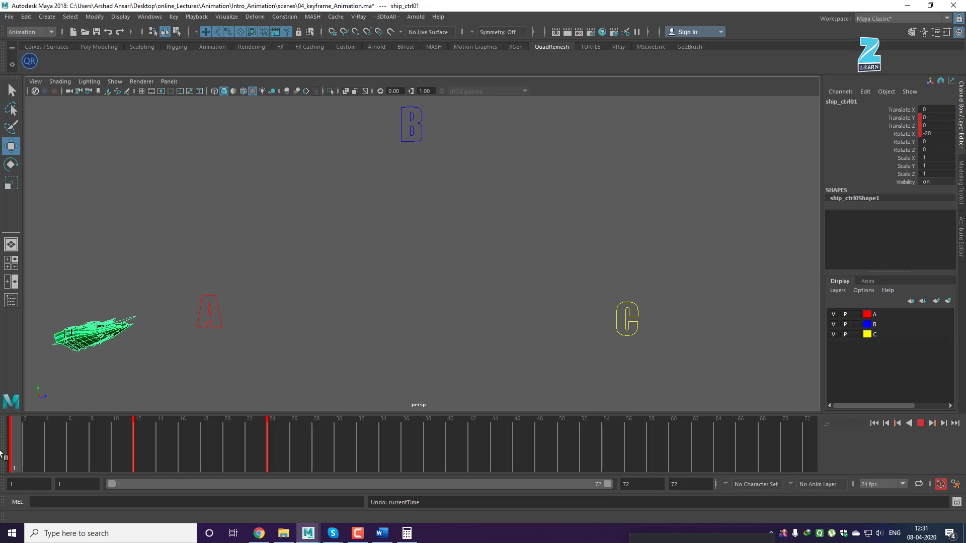
pyautogui.keyDown('shift'); pyautogui.moveTo(279, 458); pyautogui.dragTo(10, 458); pyautogui.keyUp('shift')
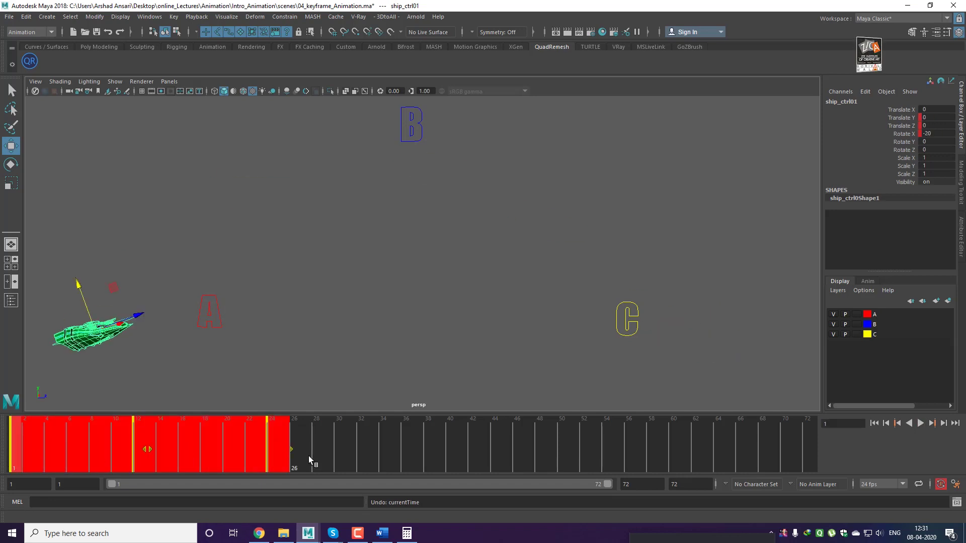
pyautogui.moveTo(151, 450); pyautogui.dragTo(51, 447)
pyautogui.hotkey('ctrl', 'z')
pyautogui.hotkey('ctrl', 'z')
pyautogui.hotkey('ctrl', 'z')
pyautogui.hotkey('ctrl', 'z')
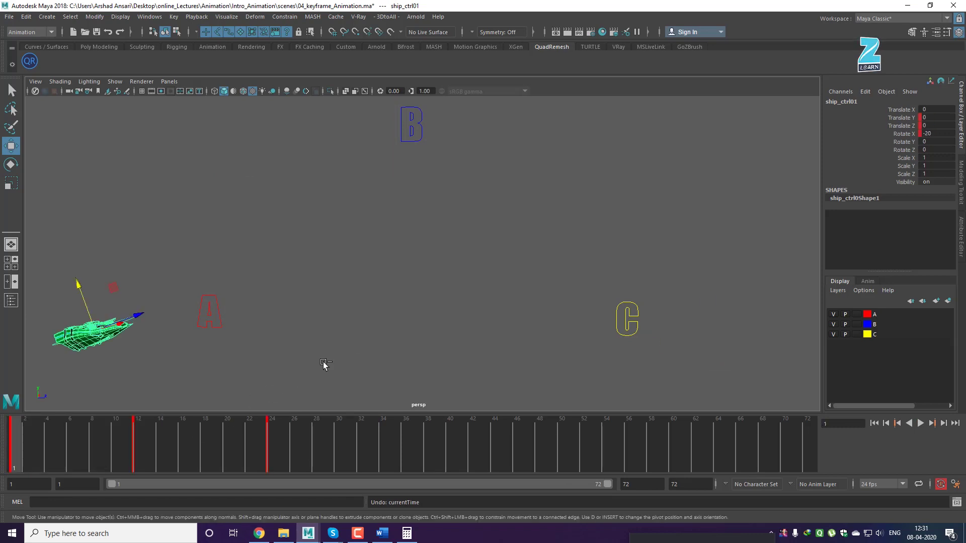
# Deselect the ship control and switch to the Introduction to Animation in Maya outline in Word
pyautogui.click(378, 389)
pyautogui.click(382, 534)
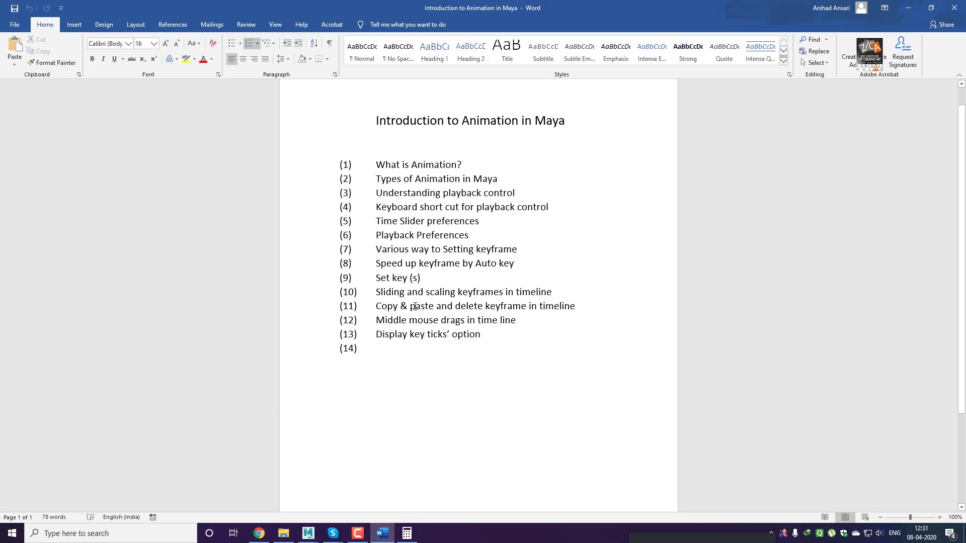
# Switch back from Word to Maya and select the ship control
pyautogui.click(908, 8)
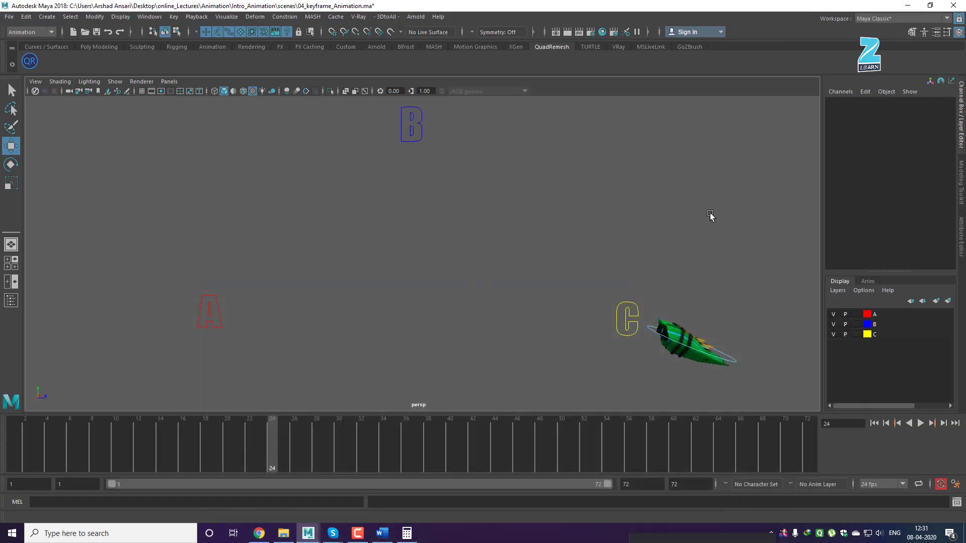
pyautogui.click(736, 361)
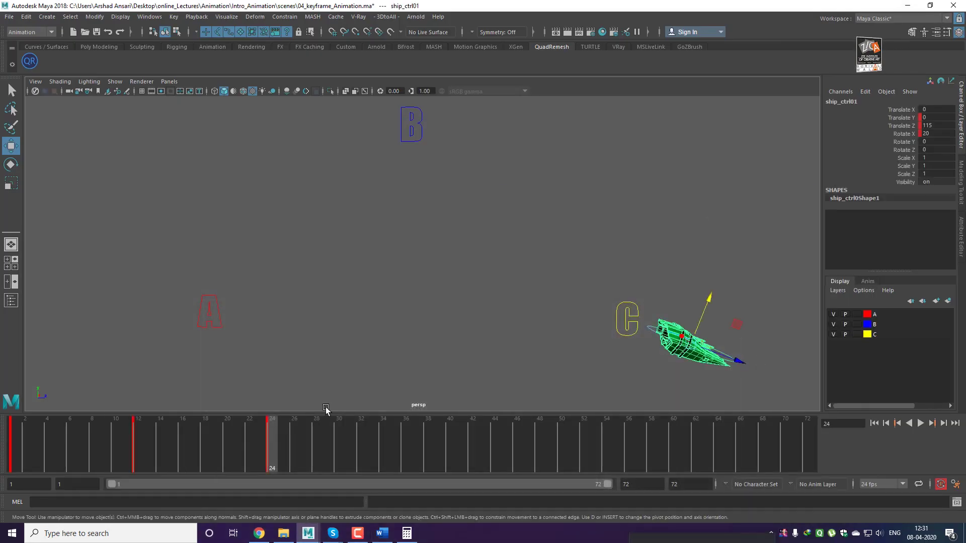
pyautogui.click(328, 470)
# Delete the ship control's keys at frames 24, 12 and 1 one at a time
pyautogui.click(266, 458)
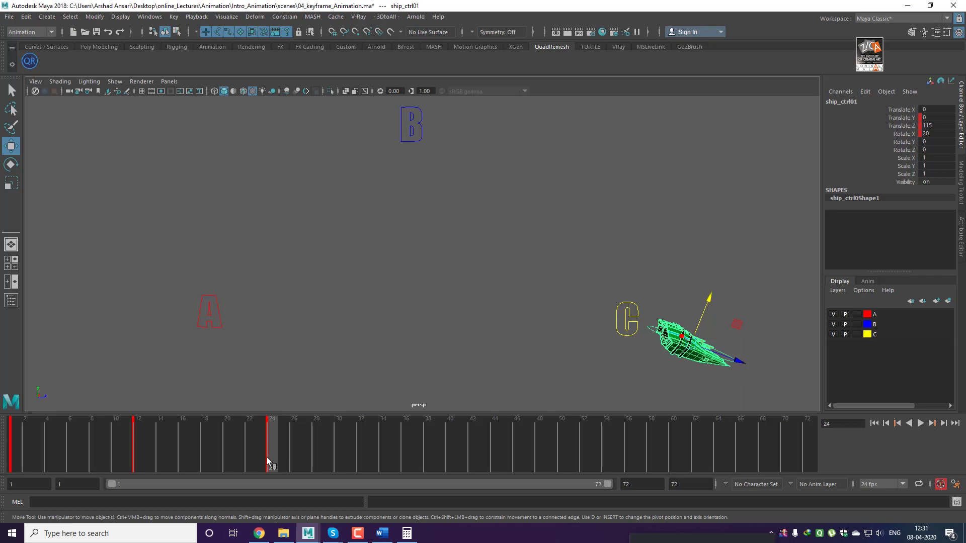
pyautogui.rightClick(267, 458)
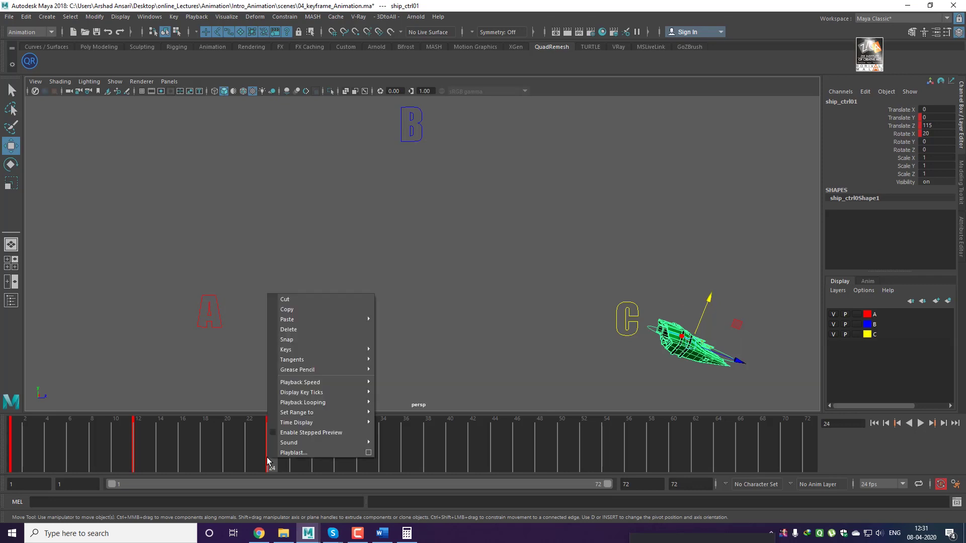
pyautogui.click(304, 330)
pyautogui.click(133, 468)
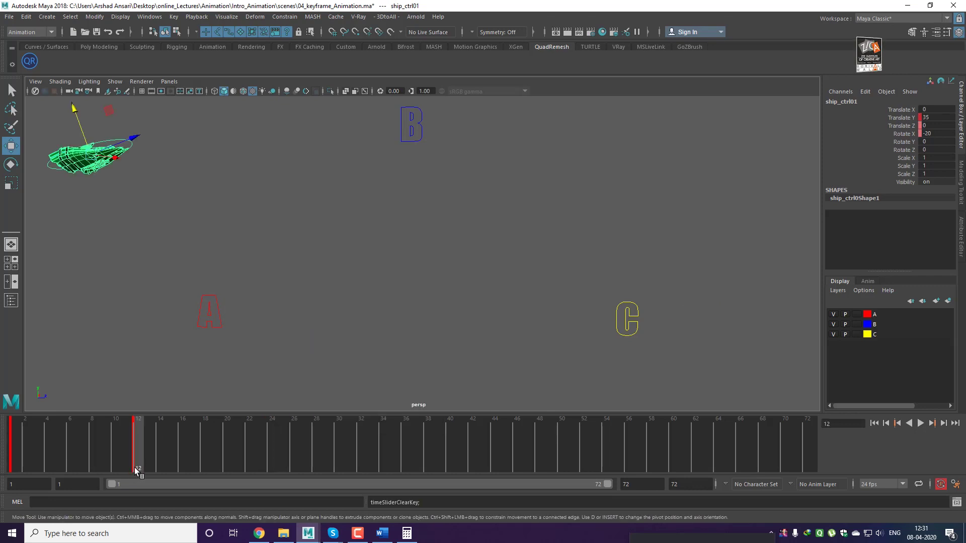
pyautogui.rightClick(135, 467)
pyautogui.click(168, 339)
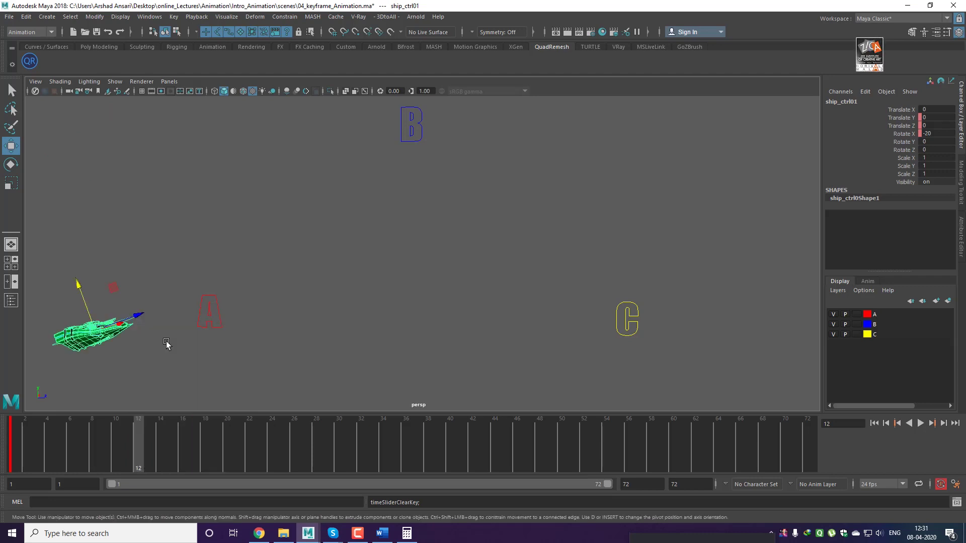
pyautogui.click(14, 468)
pyautogui.rightClick(15, 468)
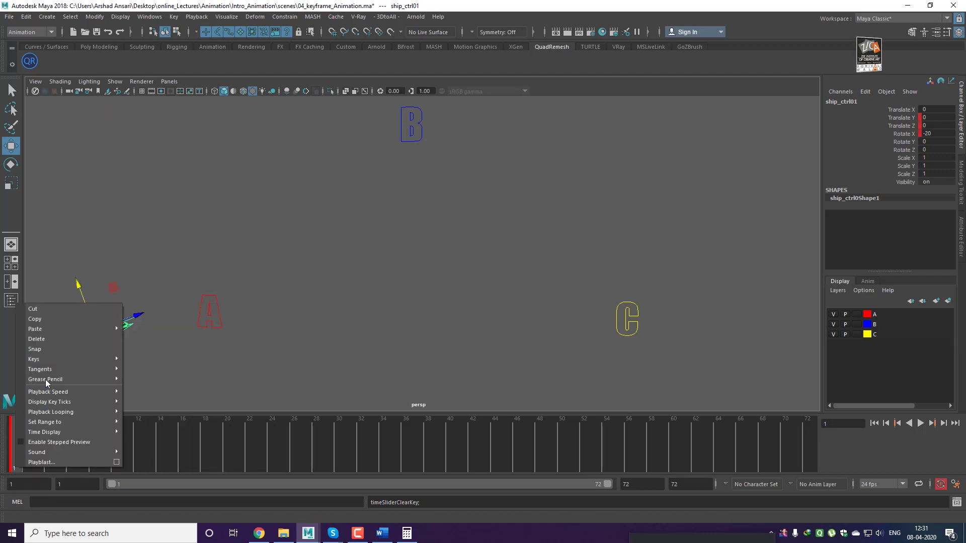
pyautogui.click(45, 340)
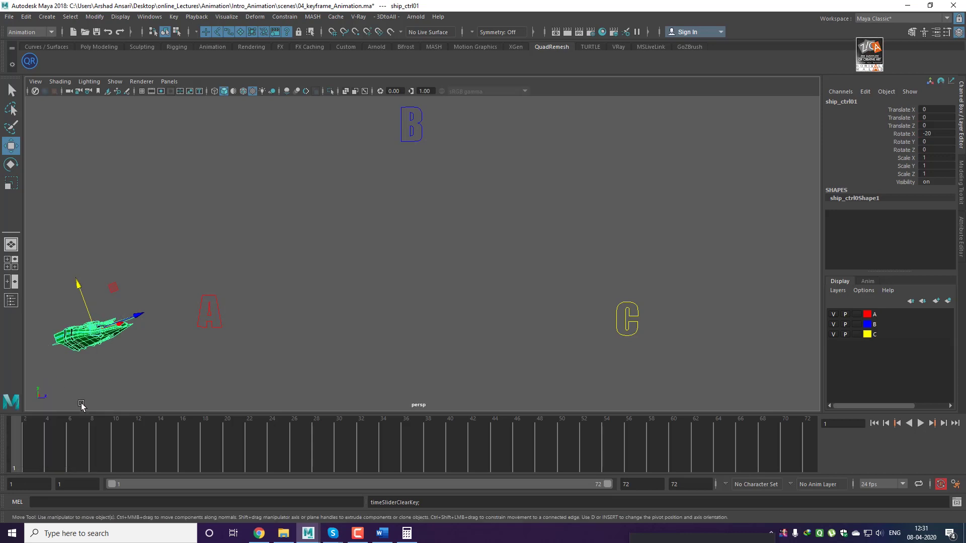
# Play the animation, stop it at frame 1, and undo the three key deletions
pyautogui.hotkey('alt', 'v')
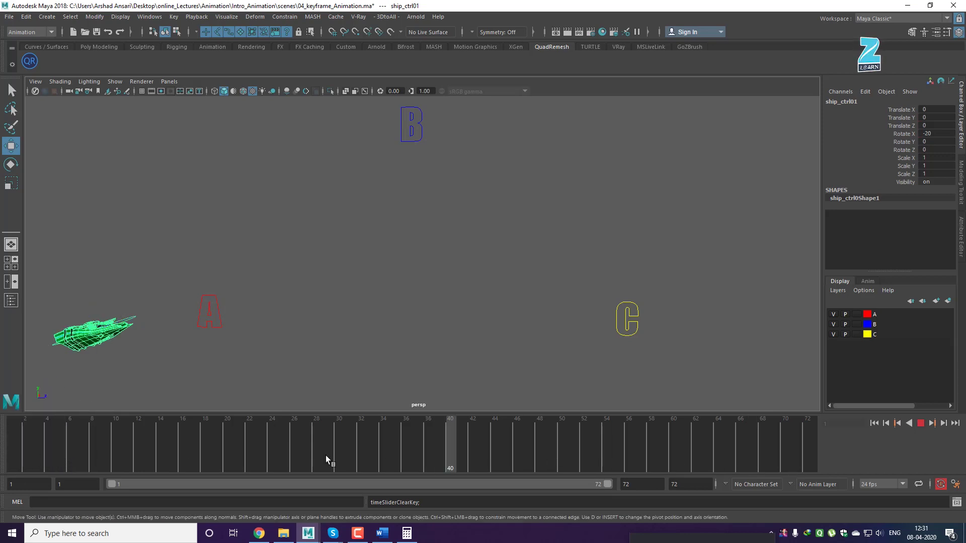
pyautogui.moveTo(8, 450); pyautogui.dragTo(16, 449)
pyautogui.hotkey('ctrl', 'z')
pyautogui.hotkey('ctrl', 'z')
pyautogui.hotkey('ctrl', 'z')
pyautogui.hotkey('ctrl', 'z')
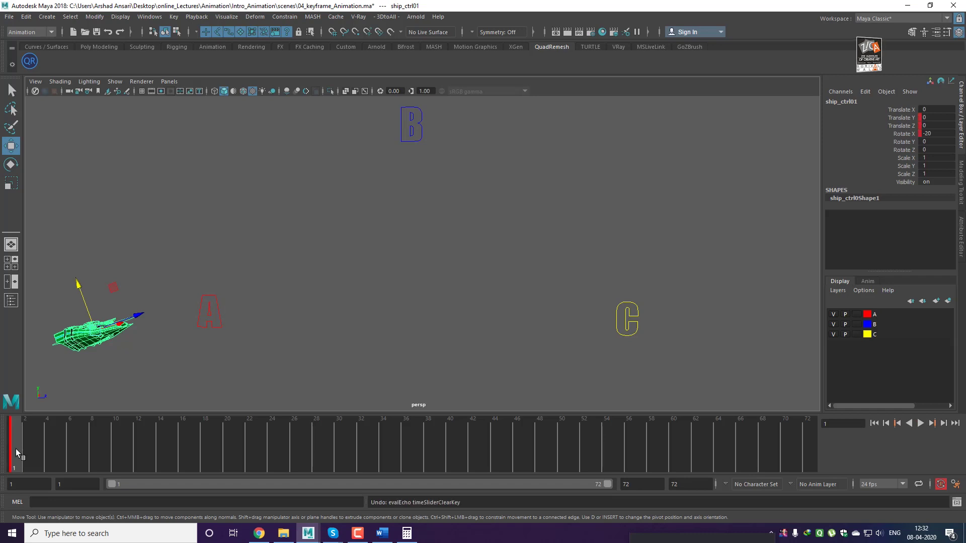
pyautogui.hotkey('shift', 'z')
pyautogui.hotkey('shift', 'z')
pyautogui.hotkey('shift', 'z')
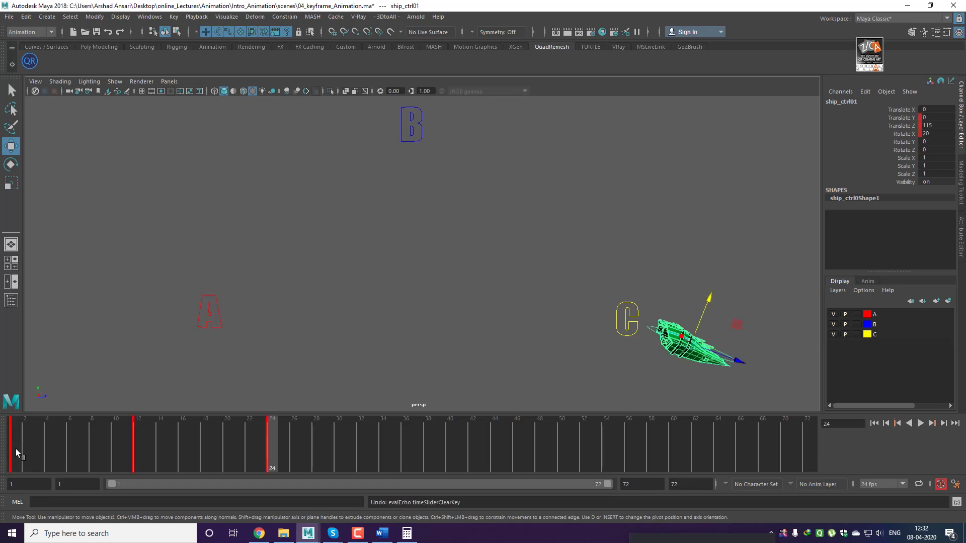
# Reselect the ship control and scrub between frames 24 and 1 to review its motion
pyautogui.click(252, 367)
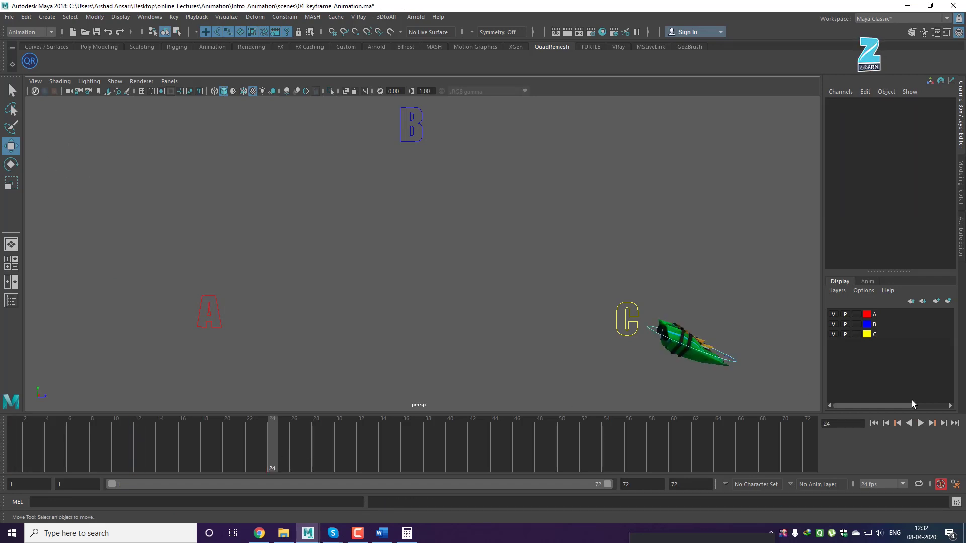
pyautogui.click(738, 362)
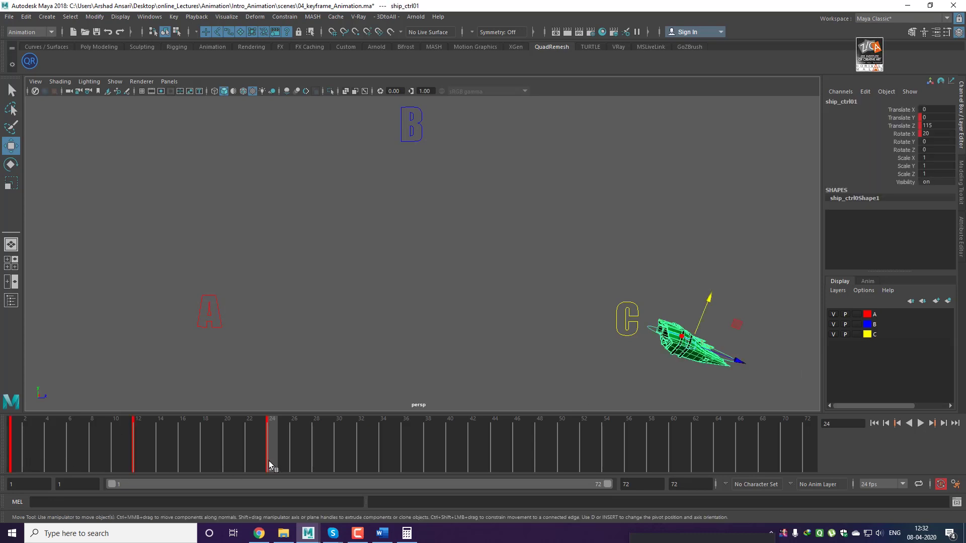
pyautogui.moveTo(279, 462); pyautogui.dragTo(17, 452)
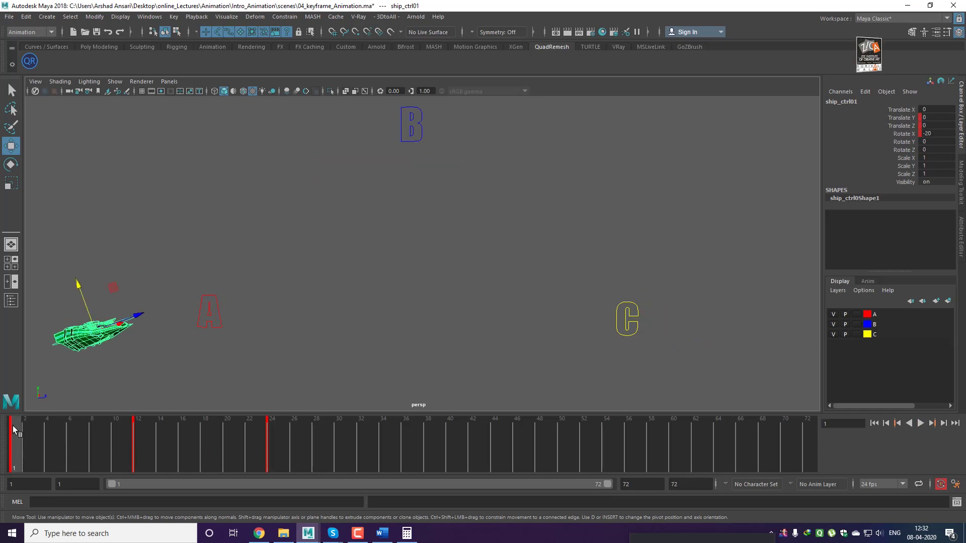
pyautogui.moveTo(20, 450); pyautogui.dragTo(270, 460)
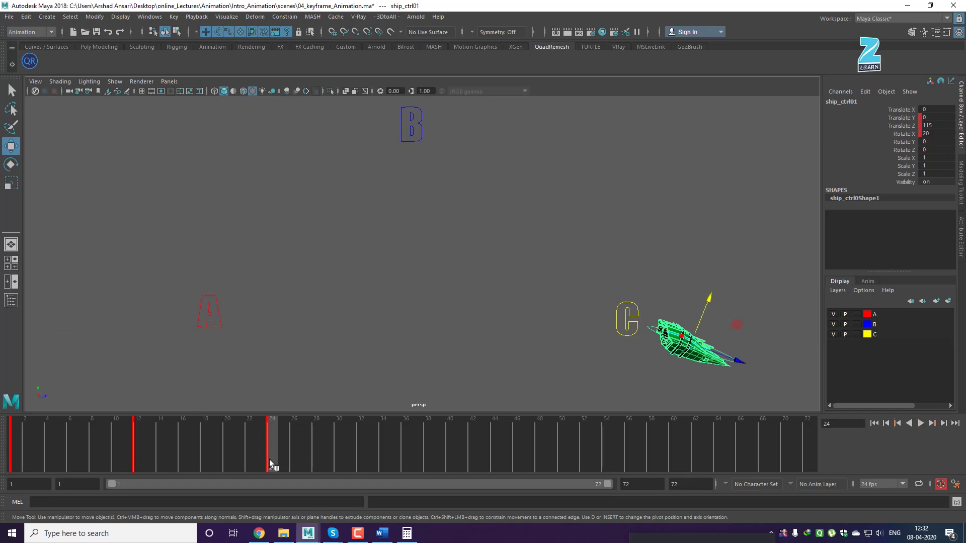
# Try deleting the ship's key at frame 24, play the animation, and undo the deletion
pyautogui.click(264, 460)
pyautogui.rightClick(265, 460)
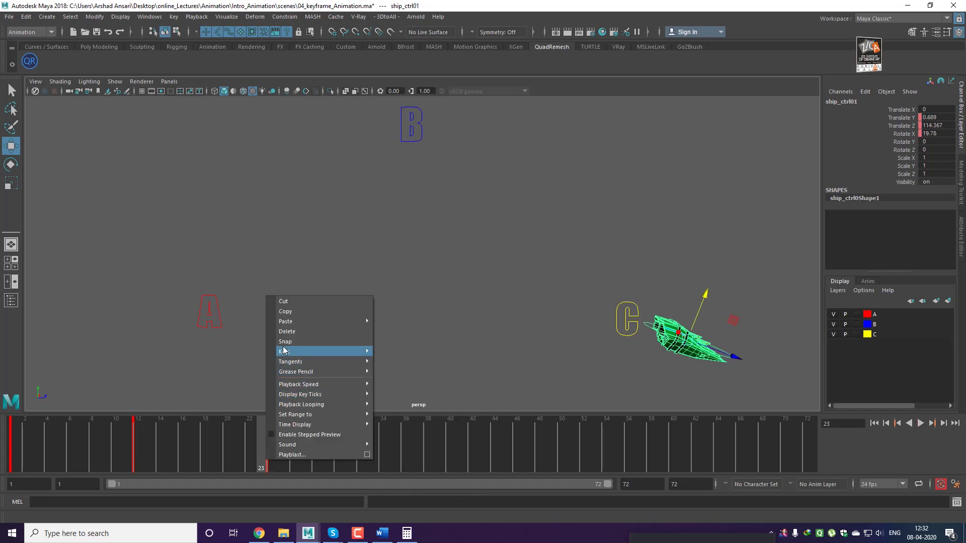
pyautogui.click(219, 422)
pyautogui.click(269, 448)
pyautogui.rightClick(267, 447)
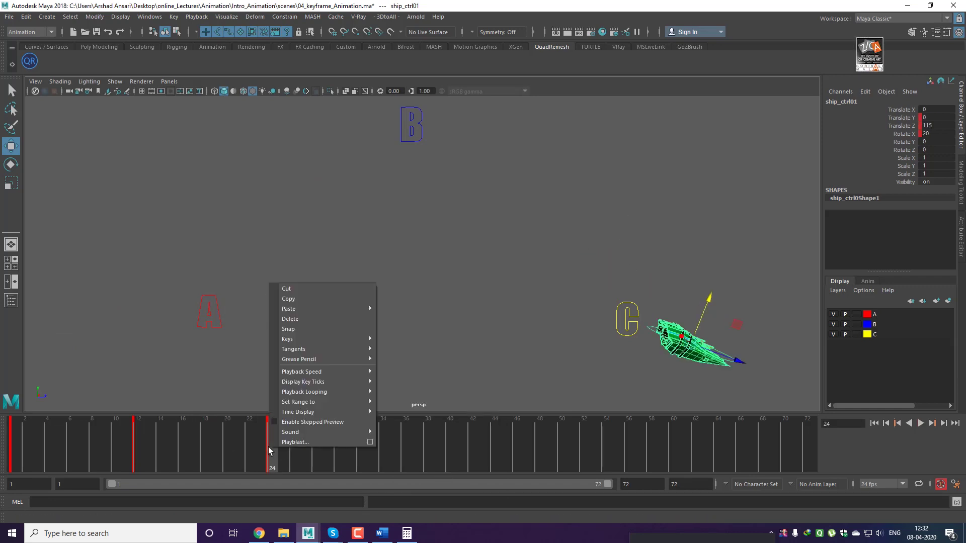
pyautogui.click(286, 325)
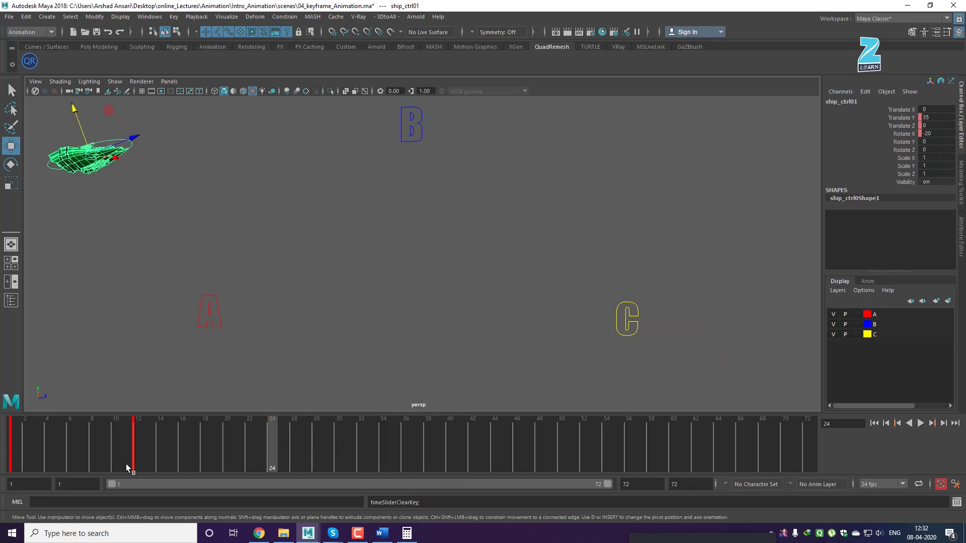
pyautogui.hotkey('alt', 'v')
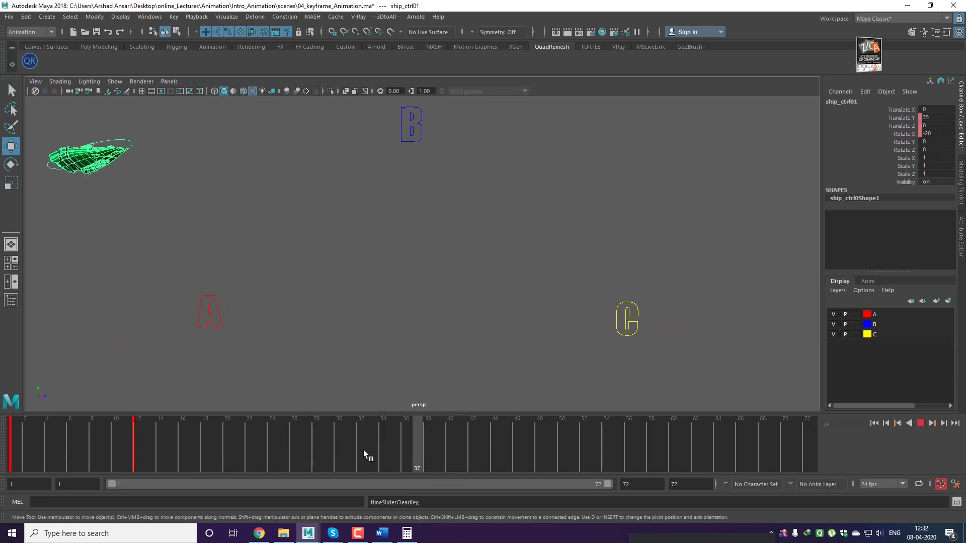
pyautogui.click(270, 449)
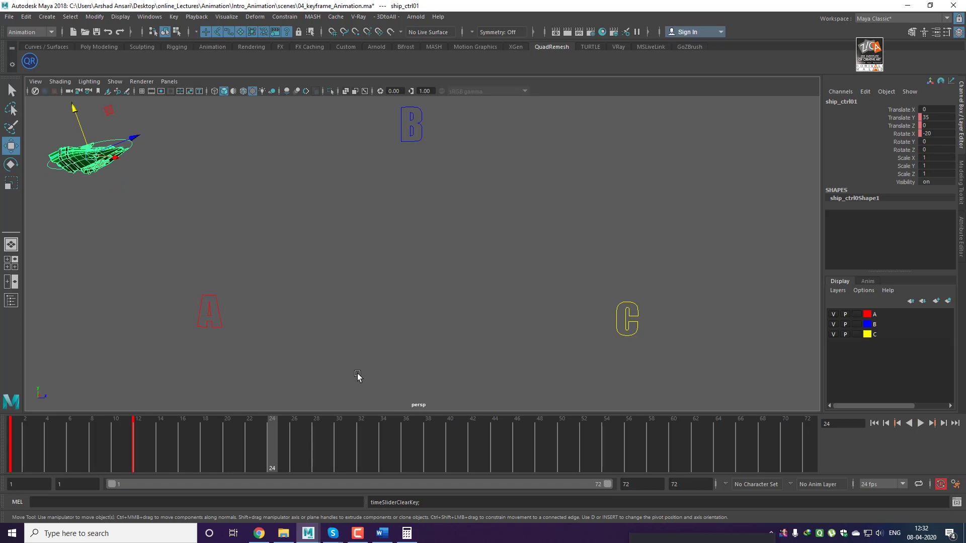
pyautogui.hotkey('ctrl', 'z')
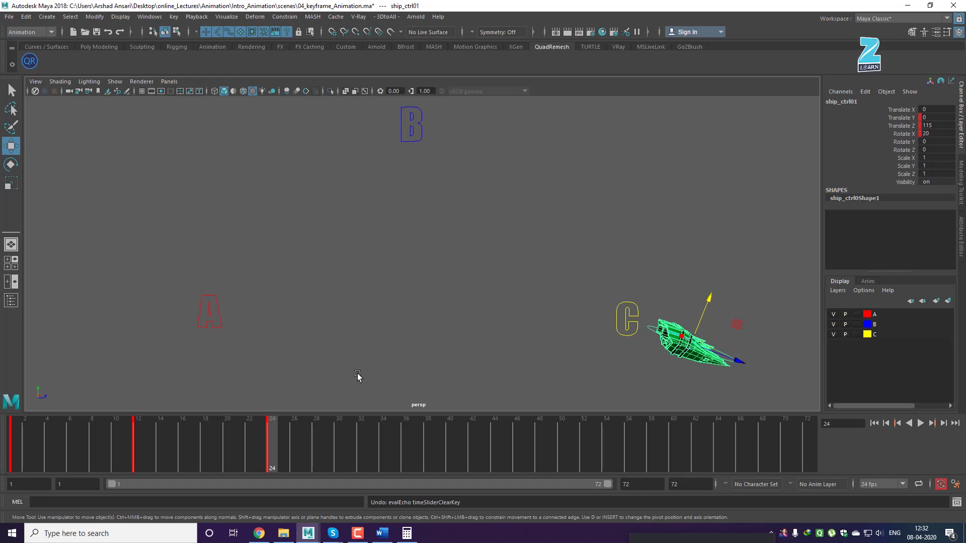
# Magnify the timeline's key and playback commands to read them, and close the Magnifier
pyautogui.rightClick(304, 442)
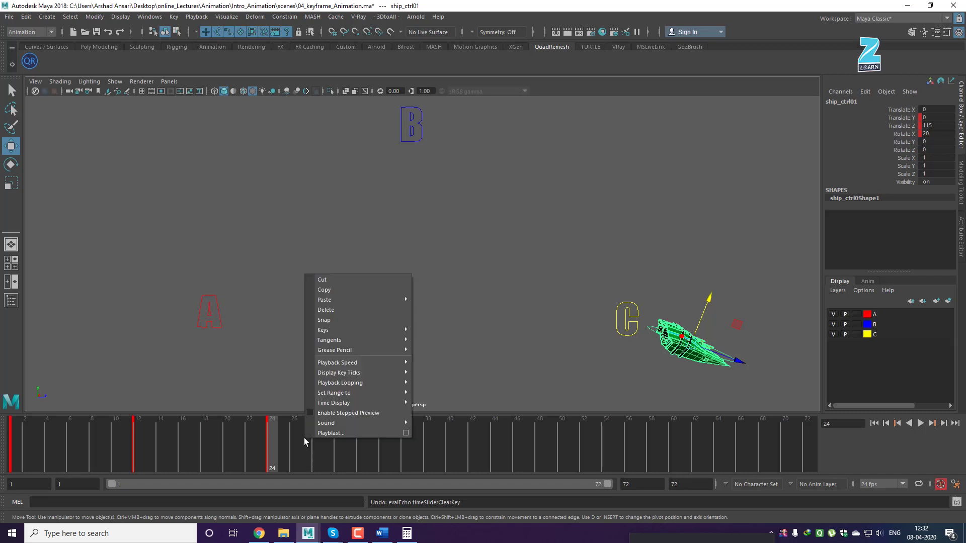
pyautogui.press('super+plus')
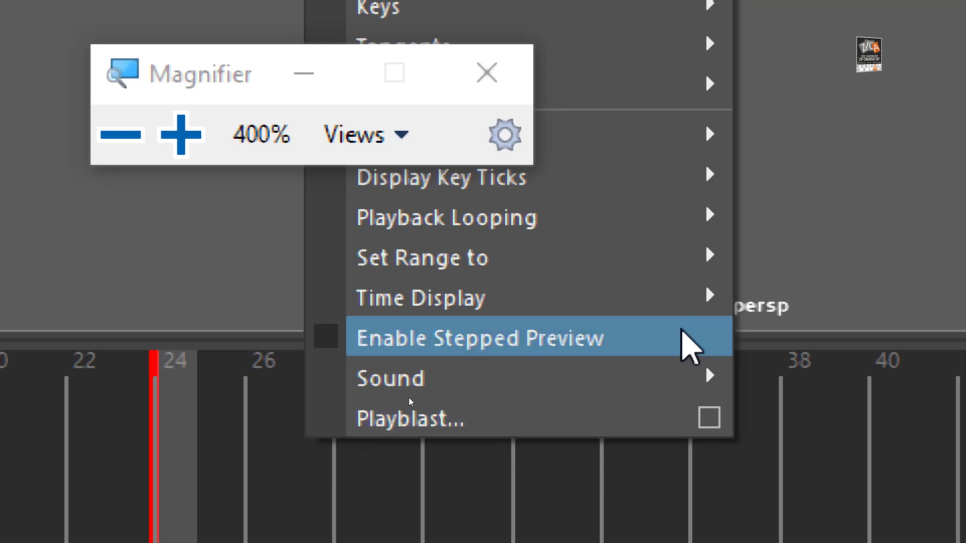
pyautogui.moveTo(592, 171)
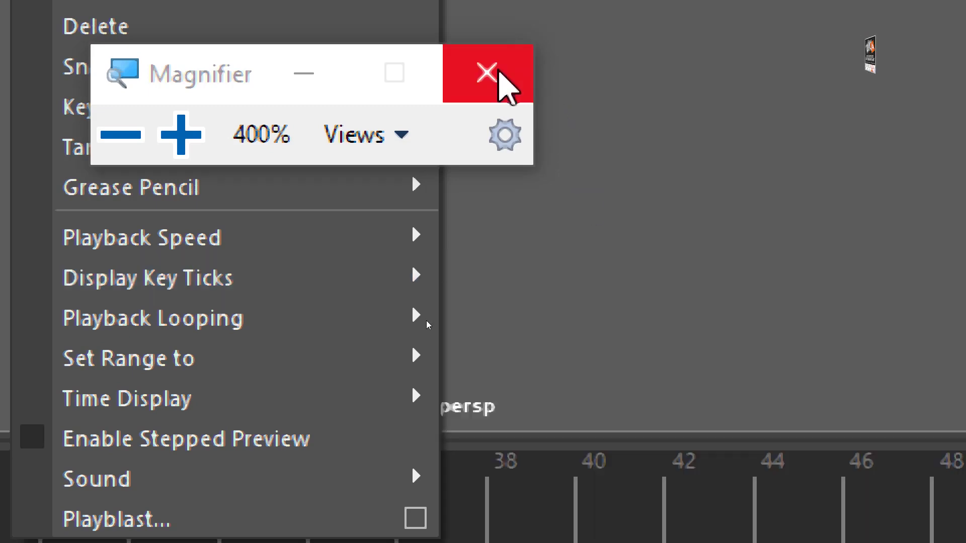
pyautogui.click(487, 74)
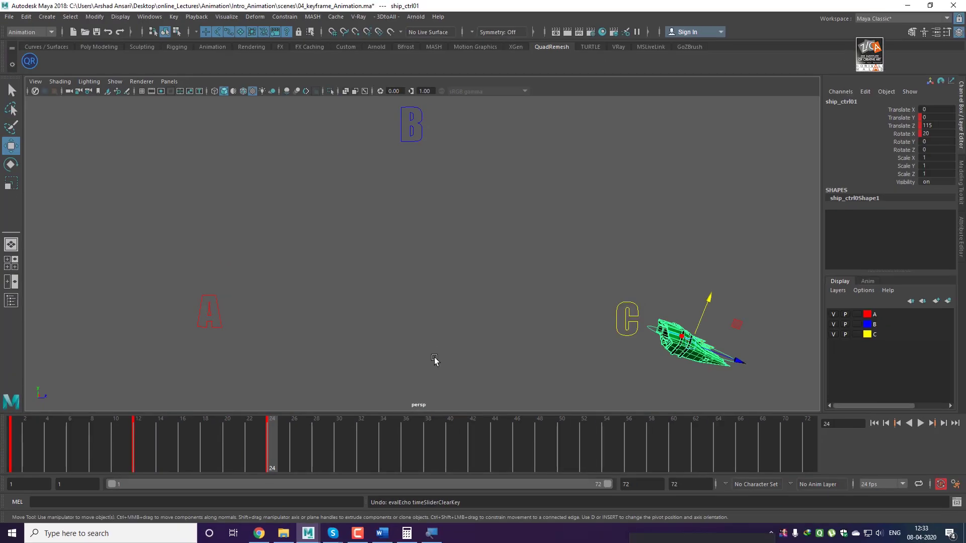
# Set the timeline's Display Key Ticks option to From Channel Box
pyautogui.click(292, 454)
pyautogui.rightClick(309, 455)
pyautogui.moveTo(355, 383)
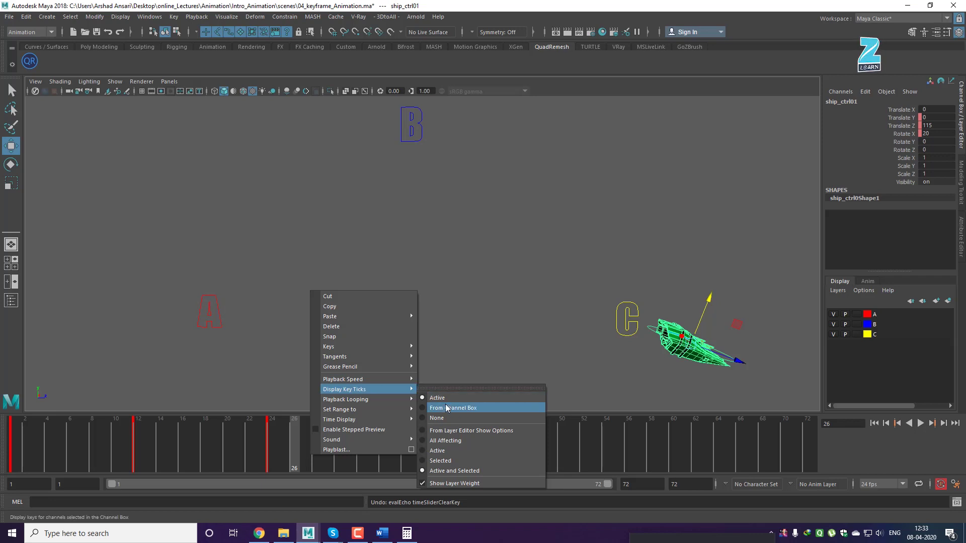
pyautogui.click(447, 408)
# Reselect the ship control and play the animation to examine its motion and the timeline's key ticks
pyautogui.click(607, 361)
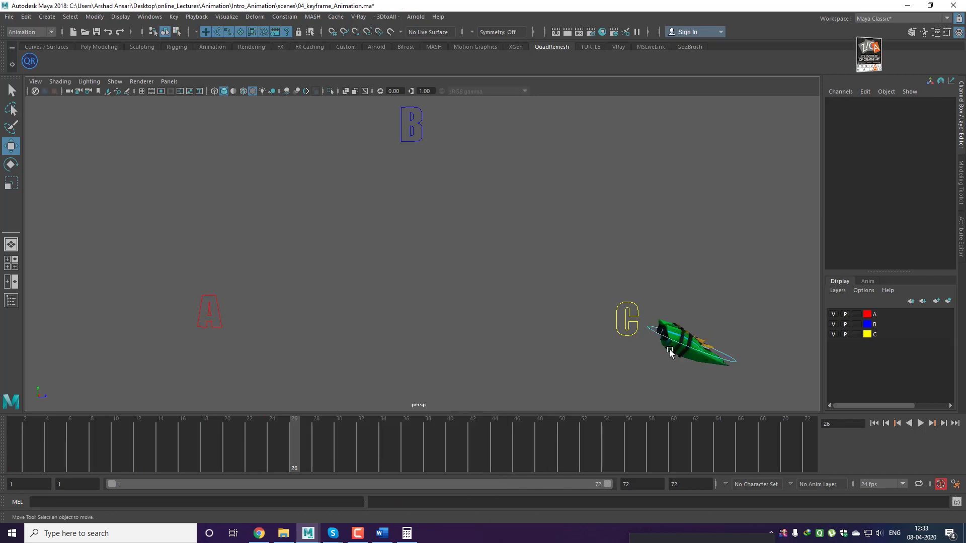
pyautogui.click(654, 330)
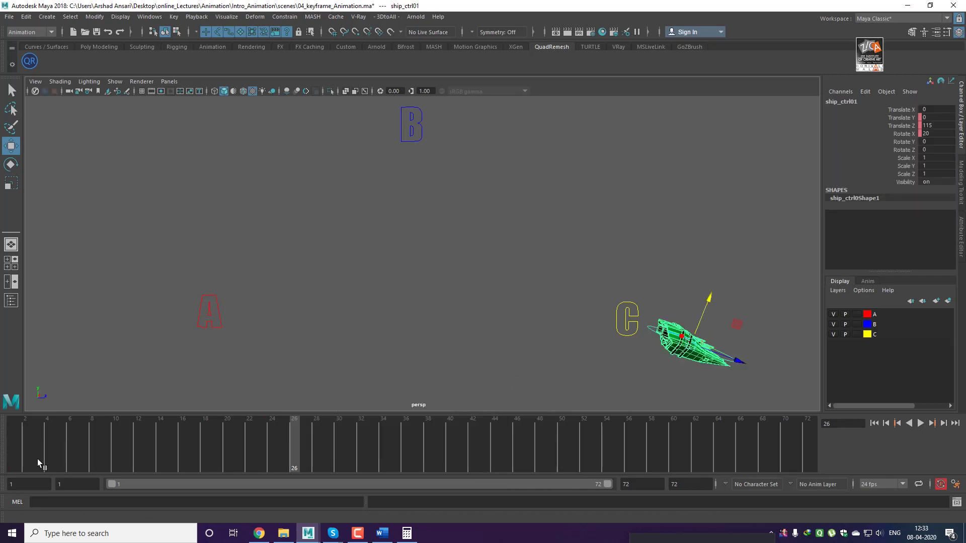
pyautogui.hotkey('alt', 'v')
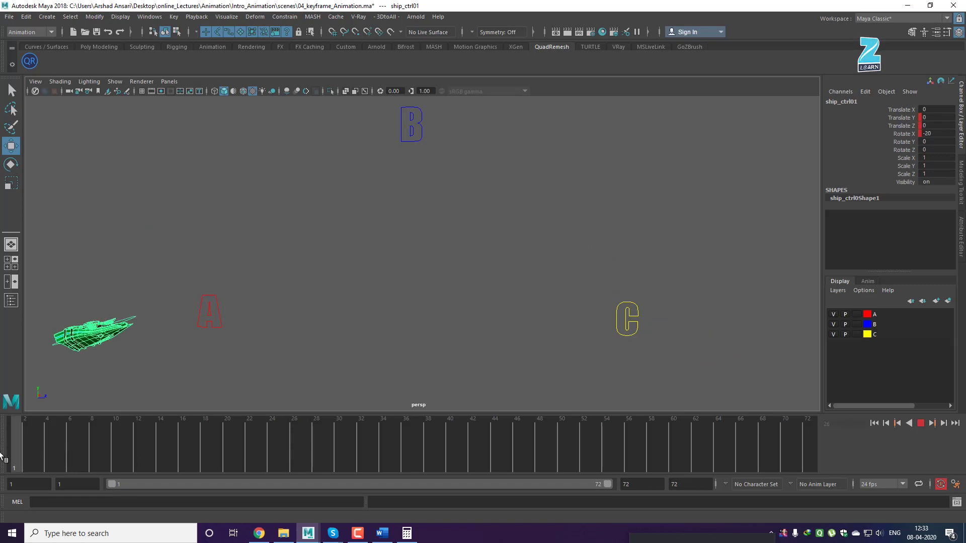
pyautogui.press('Escape')
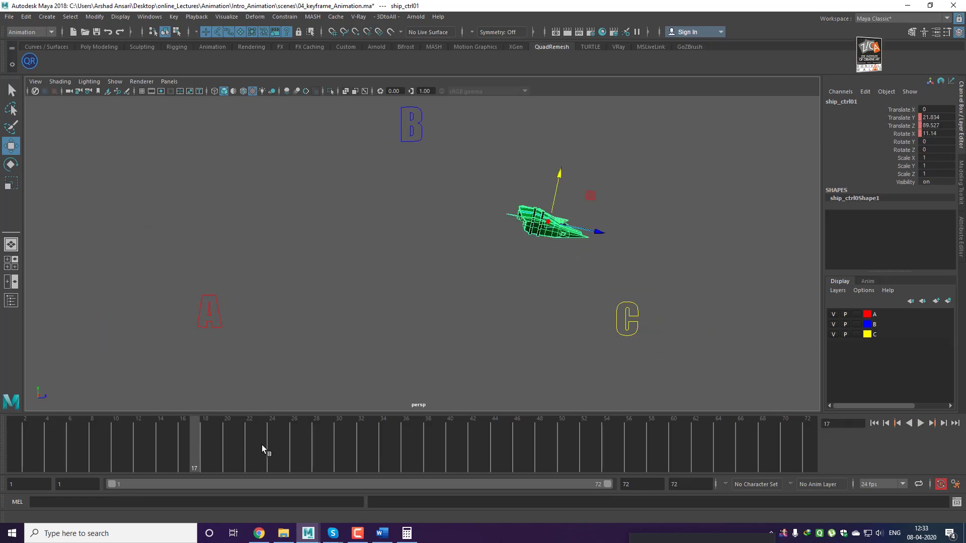
# Go to frame 24 and select the ship's Rotate X channel to display only its key ticks
pyautogui.rightClick(264, 445)
pyautogui.moveTo(314, 372)
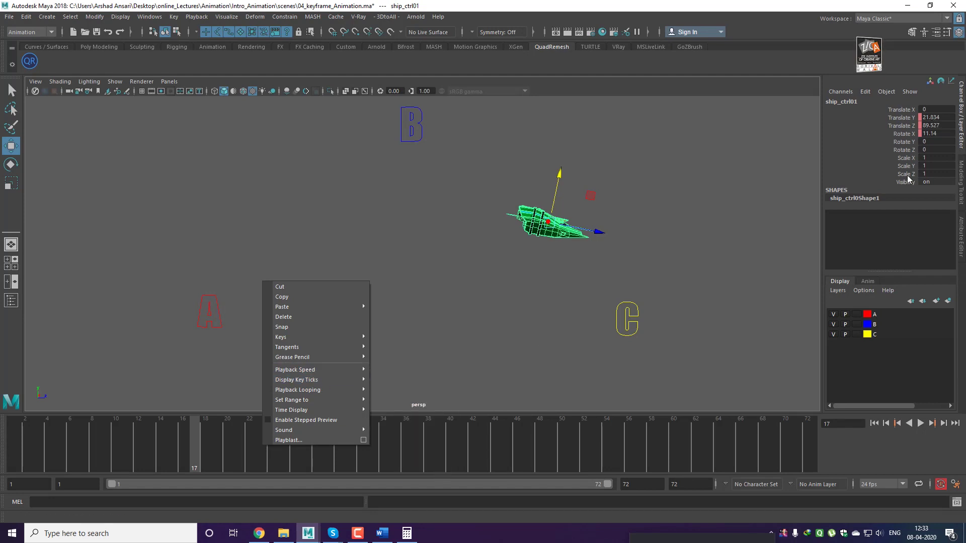
pyautogui.click(211, 452)
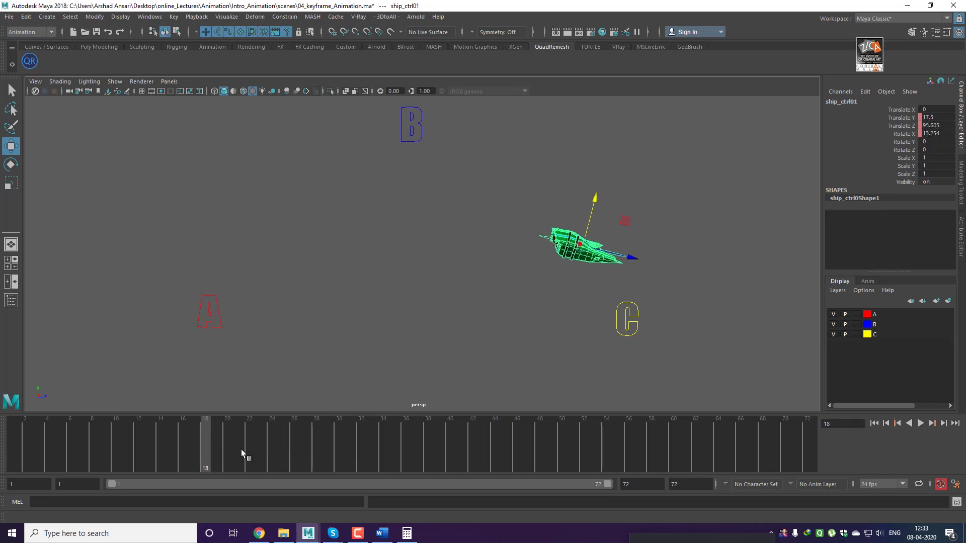
pyautogui.moveTo(207, 451); pyautogui.dragTo(271, 451)
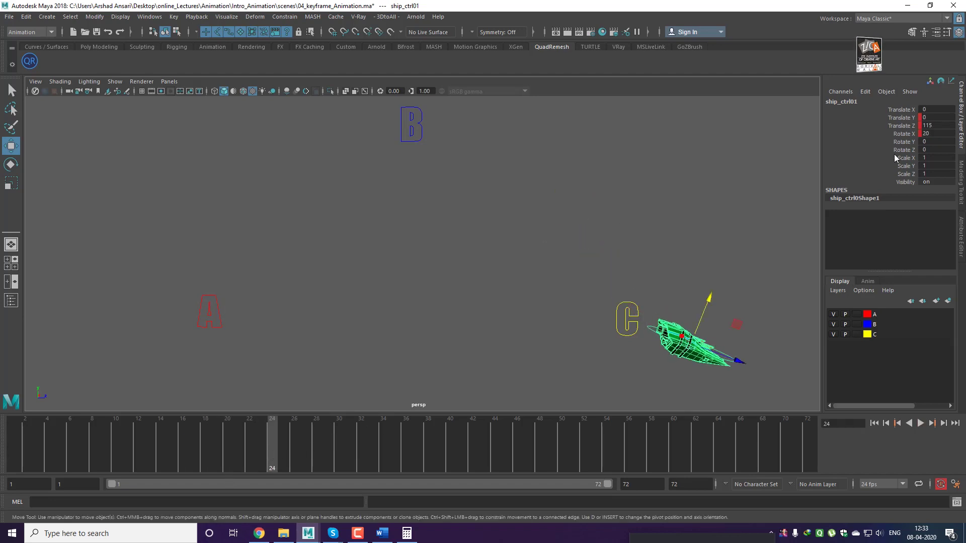
pyautogui.click(901, 135)
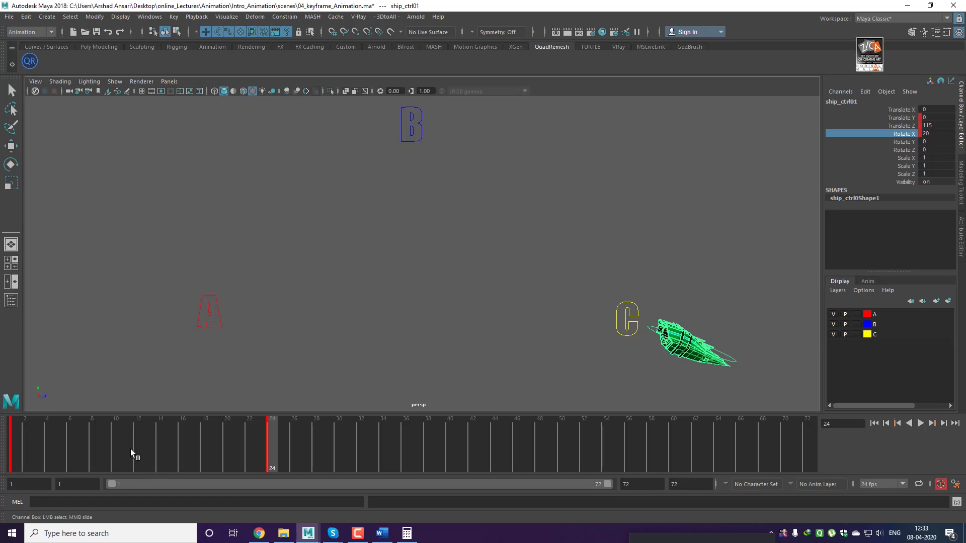
pyautogui.moveTo(271, 463); pyautogui.dragTo(311, 461)
pyautogui.click(267, 459)
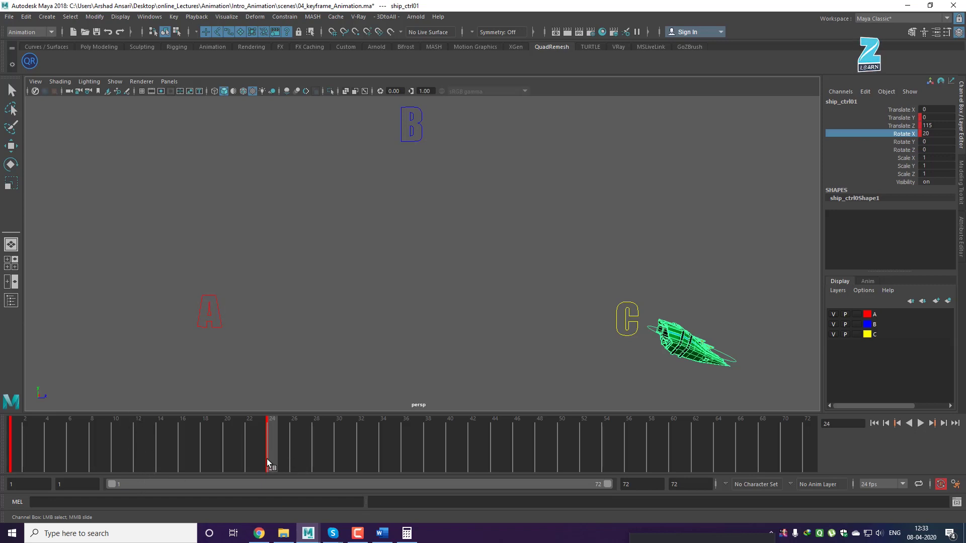
# Delete the ship control's Rotate X keys at frames 24 and 1
pyautogui.rightClick(266, 459)
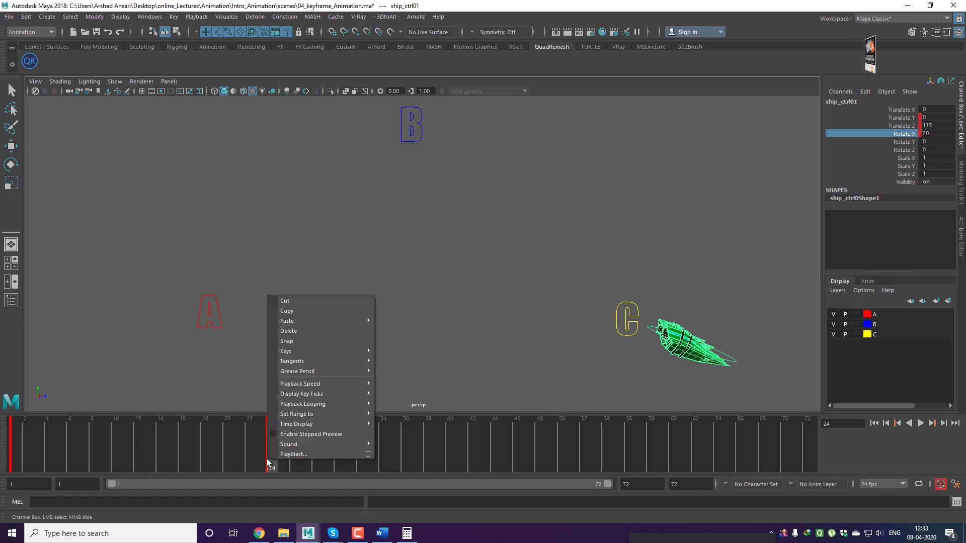
pyautogui.click(288, 331)
pyautogui.click(16, 456)
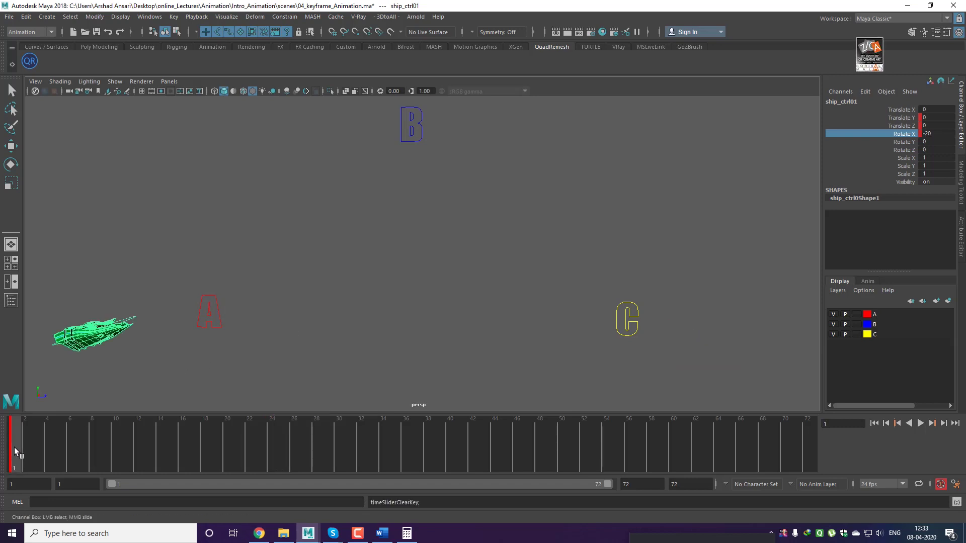
pyautogui.rightClick(14, 448)
pyautogui.click(45, 321)
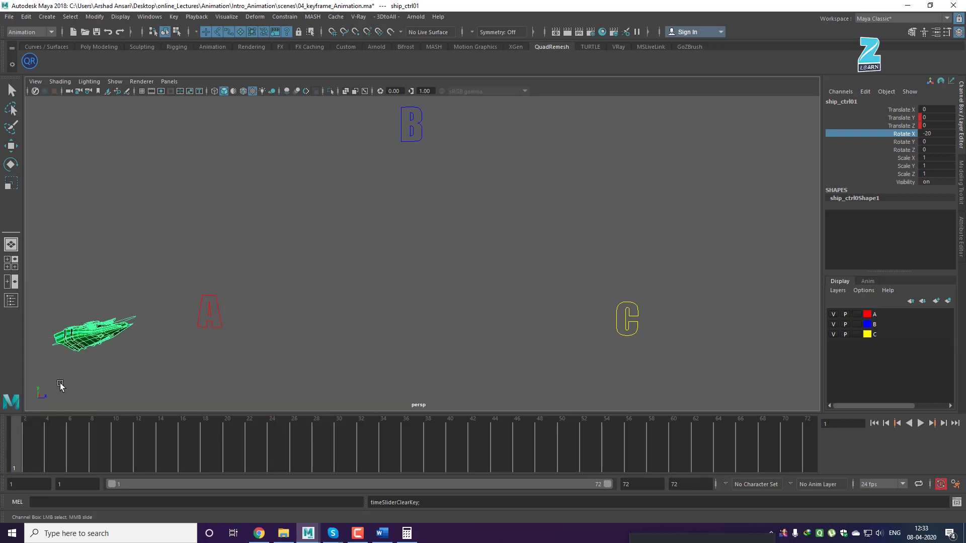
# Set the timeline's Display Key Ticks option to Active, and play the animation with the ship control selected
pyautogui.rightClick(147, 457)
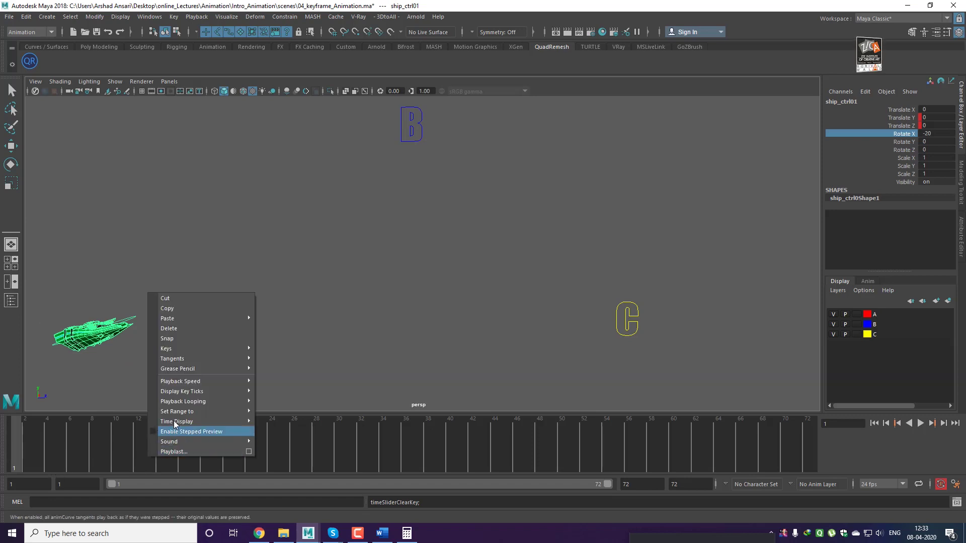
pyautogui.moveTo(183, 393)
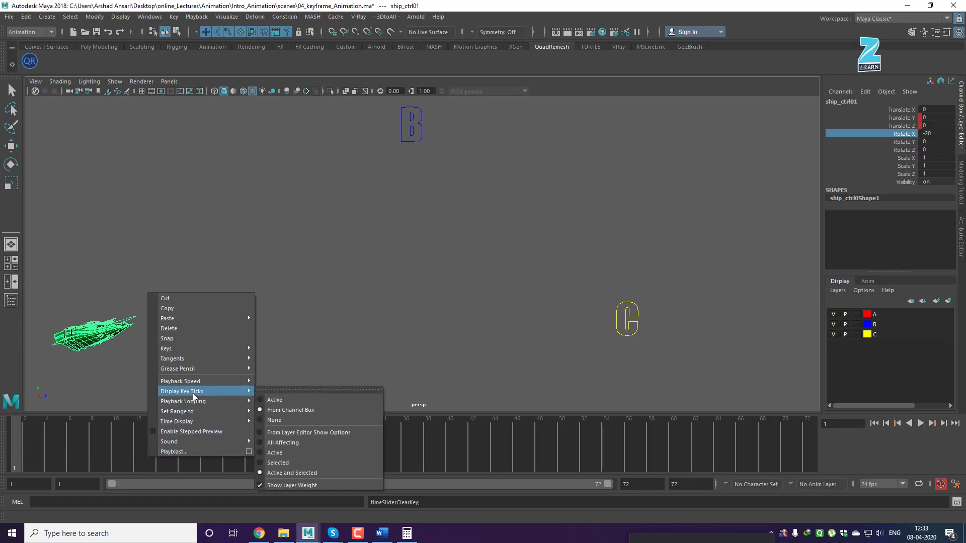
pyautogui.click(280, 410)
pyautogui.click(170, 354)
pyautogui.press('w')
pyautogui.click(135, 316)
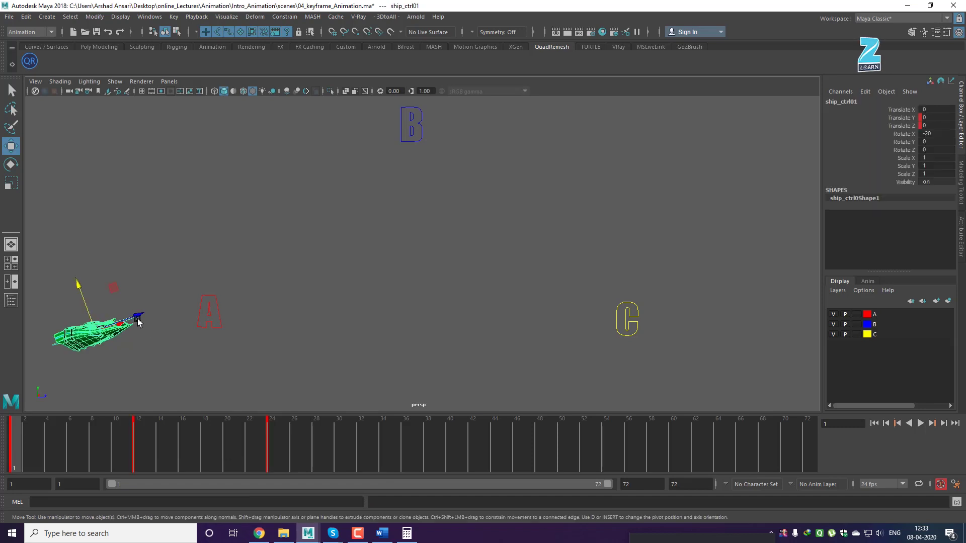
pyautogui.hotkey('alt', 'v')
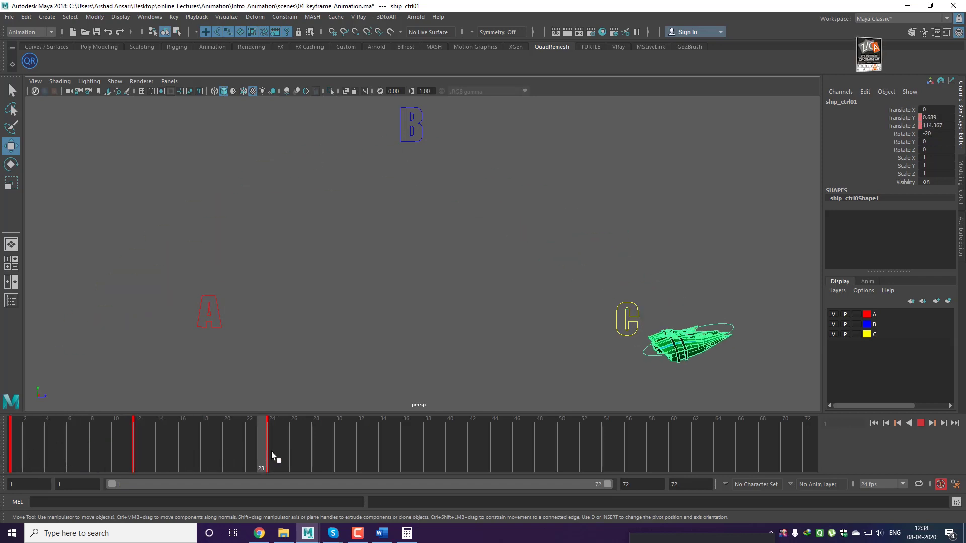
pyautogui.moveTo(116, 443); pyautogui.dragTo(8, 453)
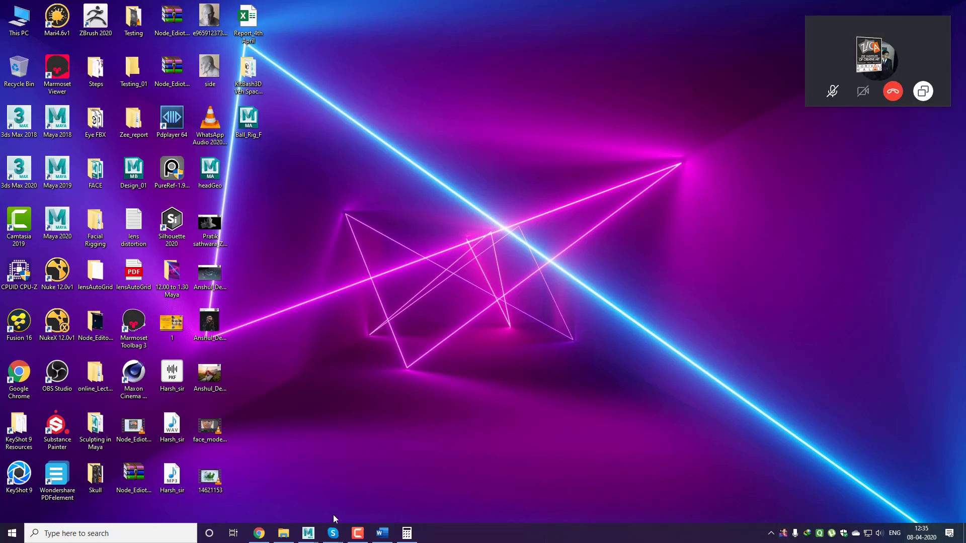
# Switch back to Maya and key only the ship control's Rotate X channel at frame 1
pyautogui.click(318, 531)
pyautogui.click(359, 490)
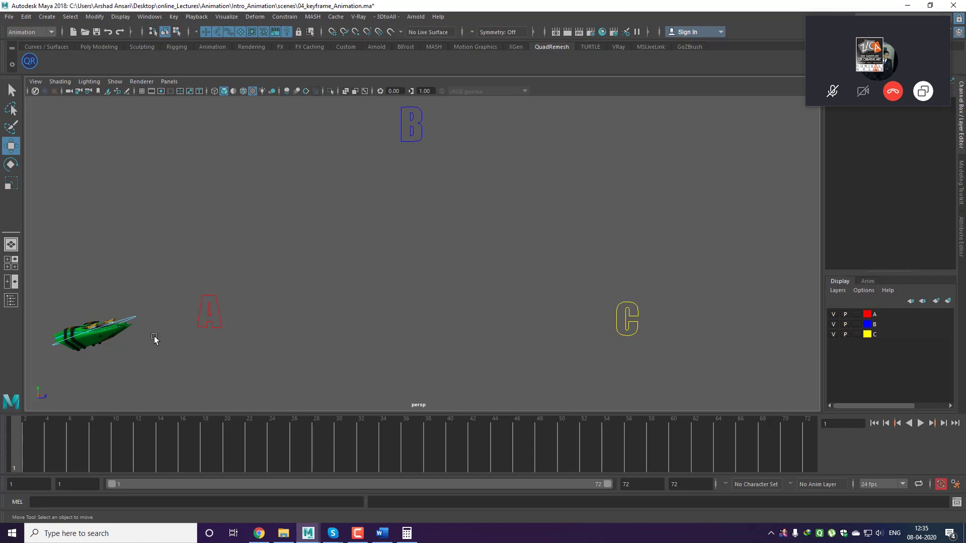
pyautogui.click(139, 321)
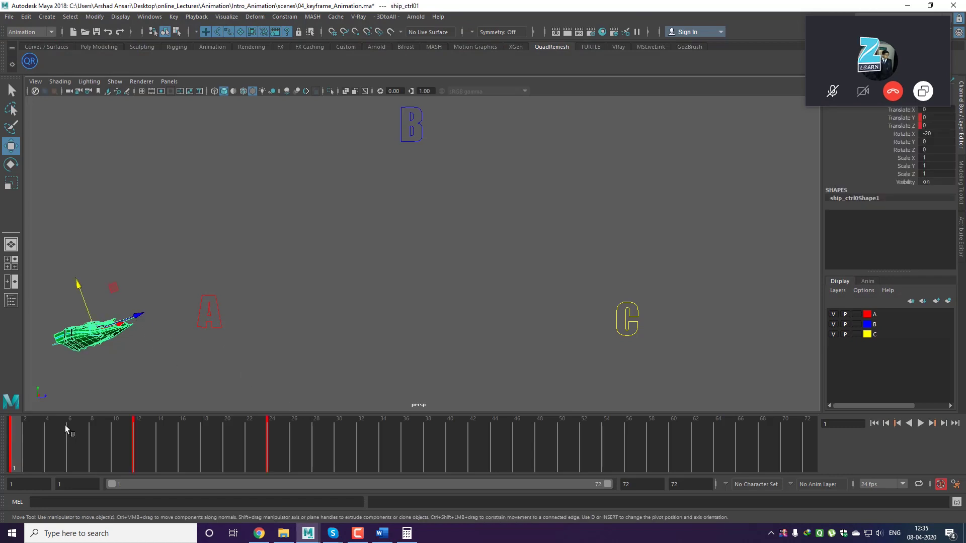
pyautogui.rightClick(902, 135)
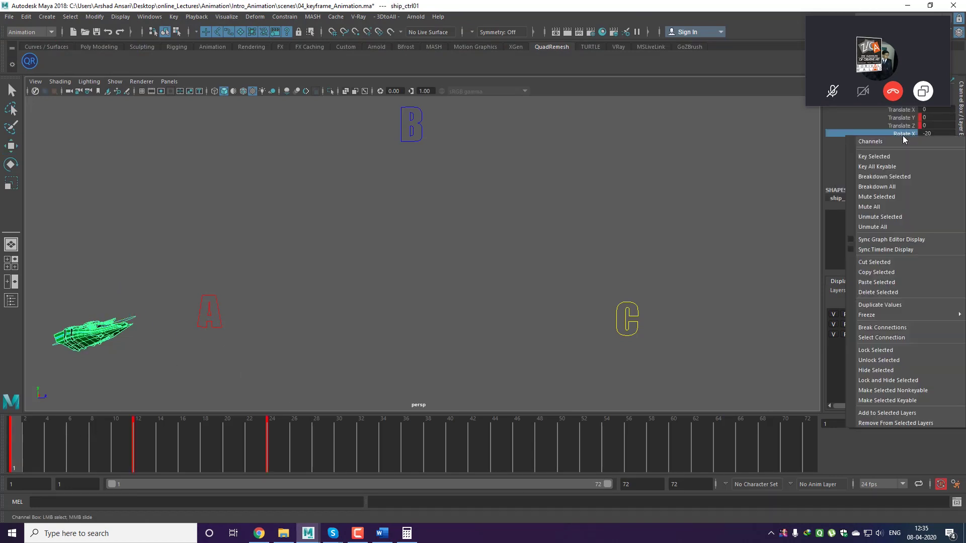
pyautogui.click(887, 153)
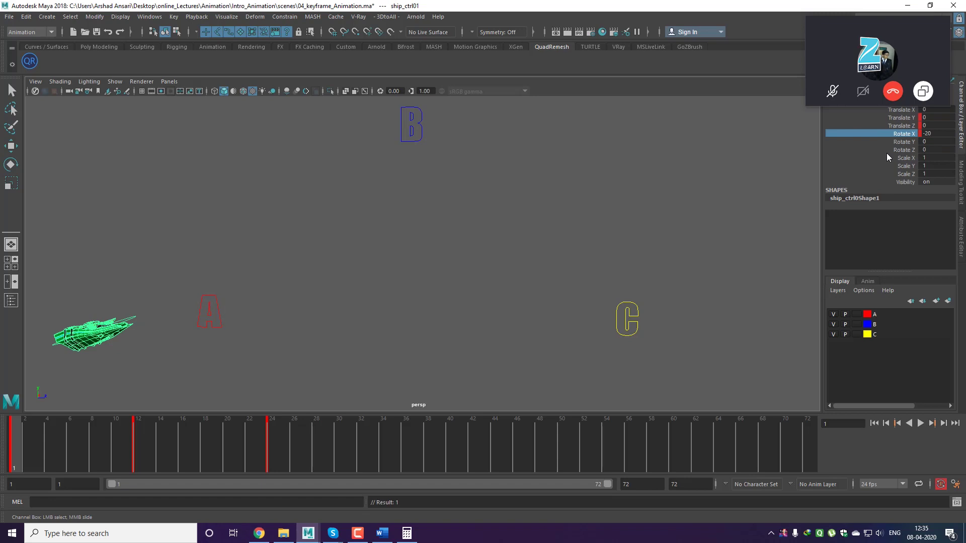
# Set the ship's Rotate X to 20 at frame 24, and move the Skype call window off the channel values
pyautogui.click(268, 448)
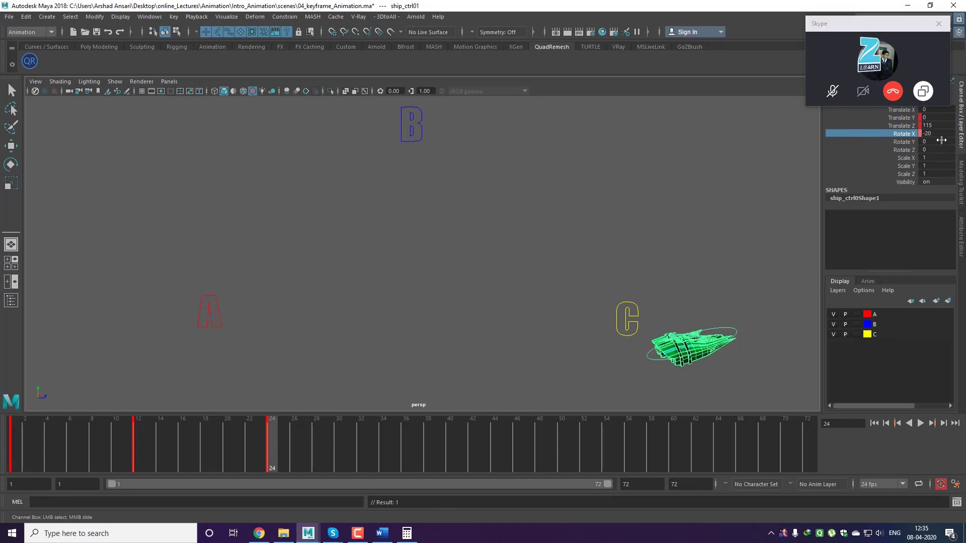
pyautogui.click(937, 134)
pyautogui.write('20')
pyautogui.press('Return')
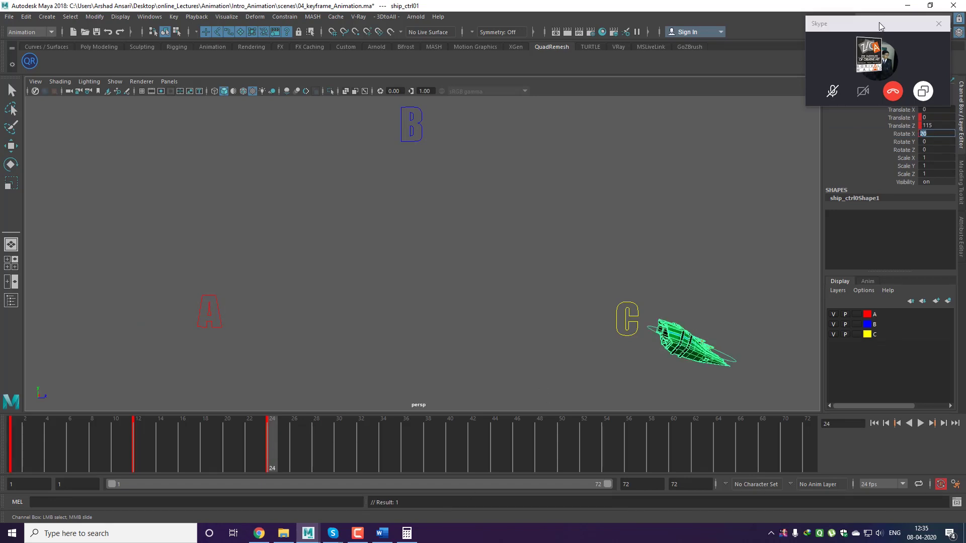
pyautogui.moveTo(880, 27); pyautogui.dragTo(745, 541)
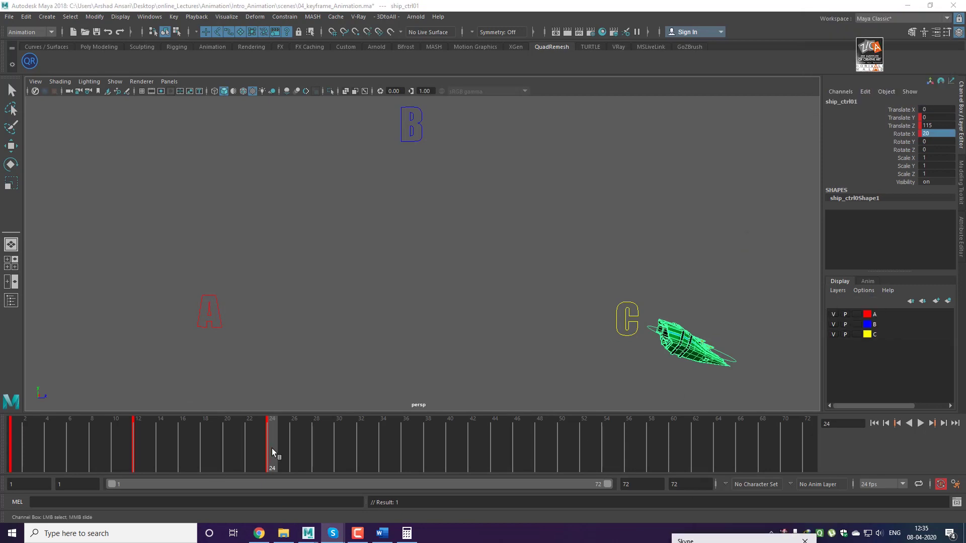
# Play the animation from frame 1 to review the ship's motion, and return to frame 1
pyautogui.moveTo(271, 449)
pyautogui.mouseDown()
pyautogui.moveTo(20, 448)
pyautogui.moveTo(280, 454)
pyautogui.moveTo(50, 454)
pyautogui.moveTo(272, 453)
pyautogui.mouseUp()
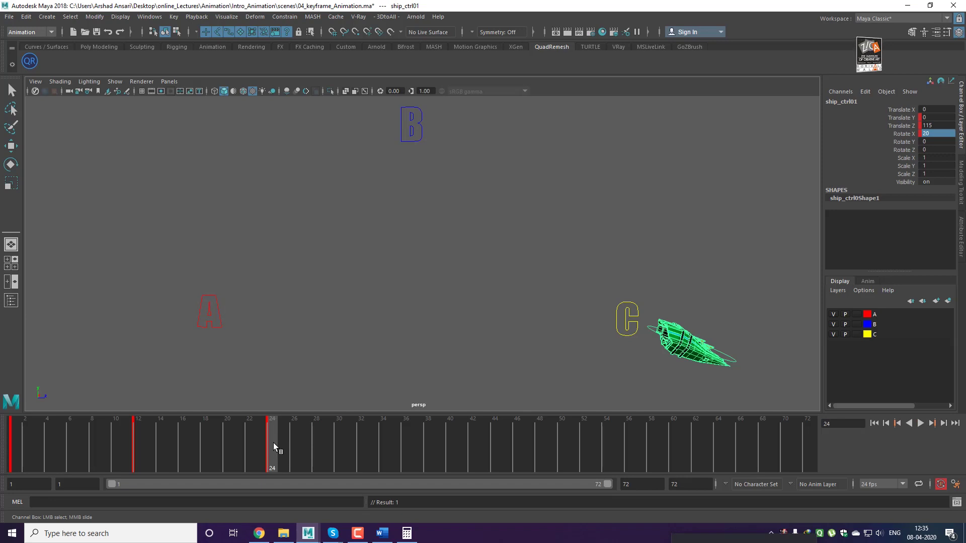
pyautogui.click(11, 446)
pyautogui.hotkey('alt', 'v')
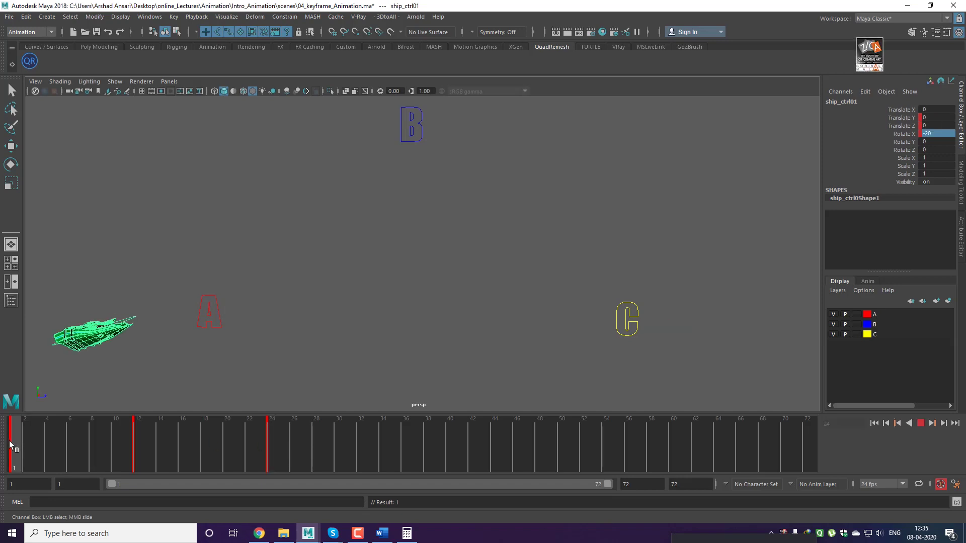
pyautogui.hotkey('alt', 'v')
pyautogui.moveTo(19, 442)
pyautogui.mouseDown()
pyautogui.moveTo(261, 443)
pyautogui.moveTo(3, 438)
pyautogui.mouseUp()
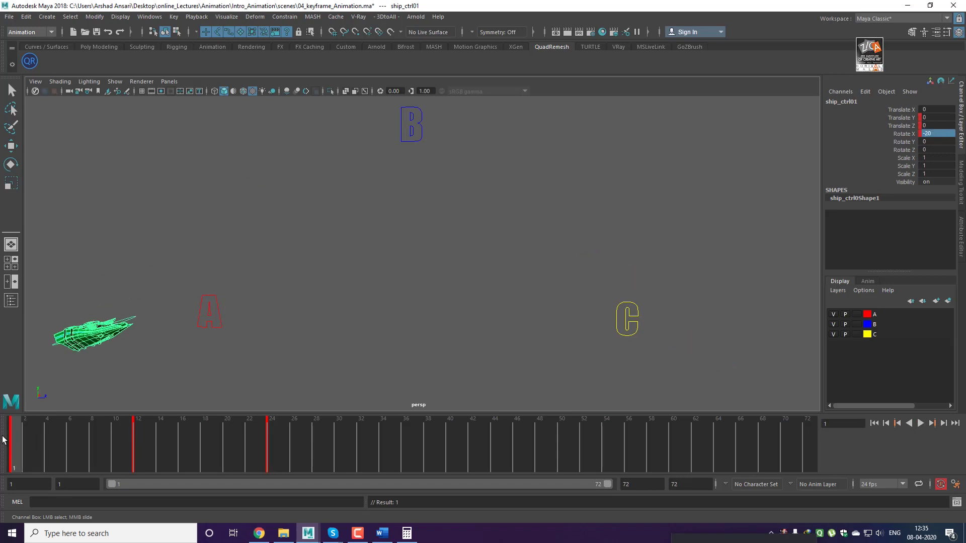
# Delete the ship's keys at frame 24 with all channels' ticks displayed, and undo the deletion
pyautogui.moveTo(16, 439); pyautogui.dragTo(271, 443)
pyautogui.rightClick(271, 443)
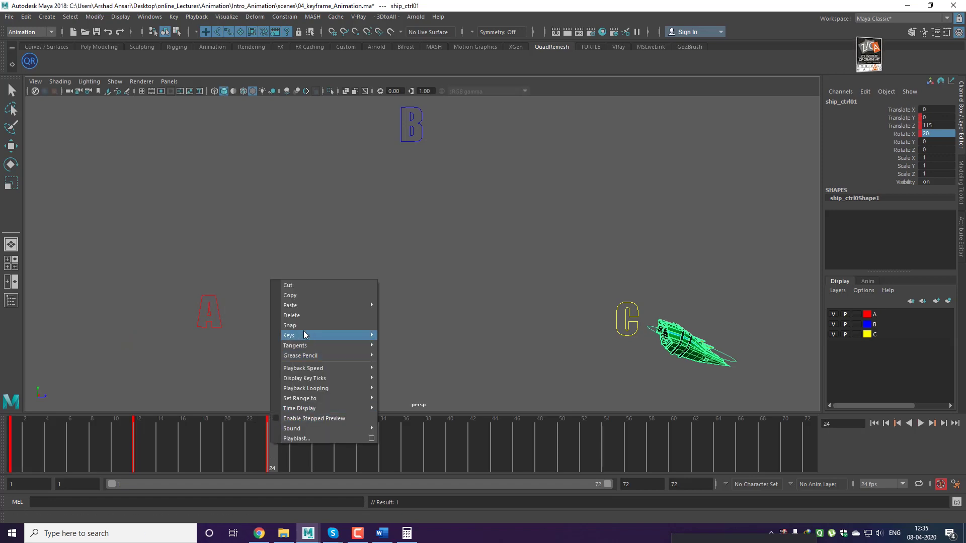
pyautogui.click(302, 316)
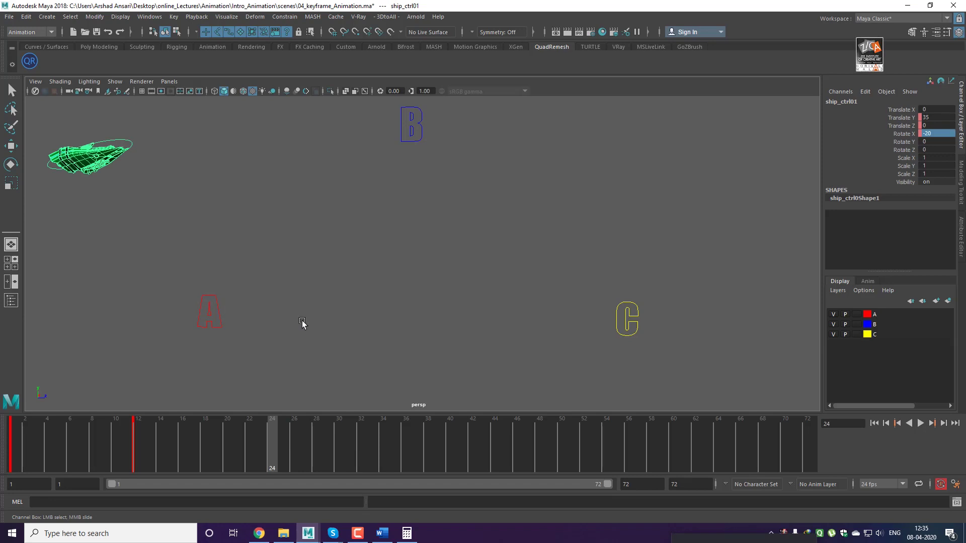
pyautogui.click(302, 318)
pyautogui.hotkey('ctrl', 'z')
pyautogui.hotkey('ctrl', 'z')
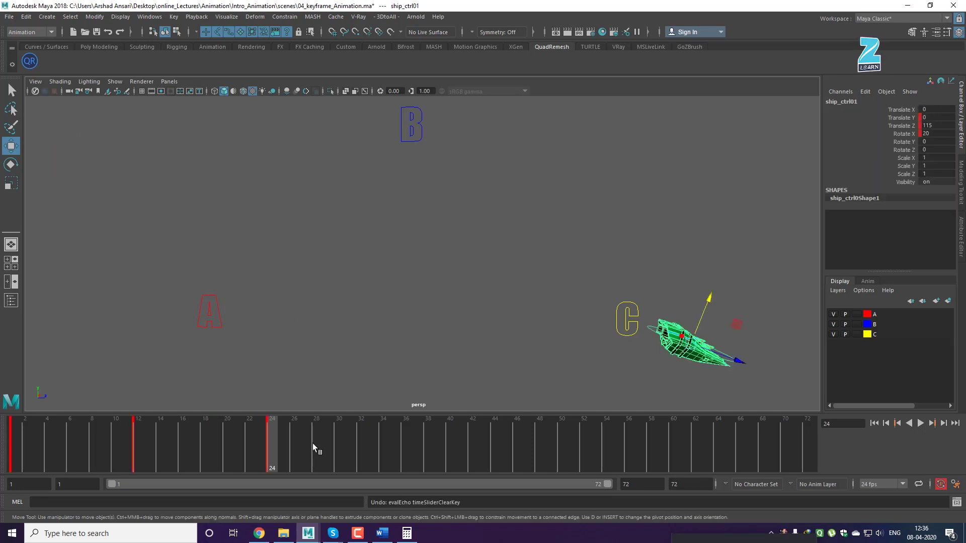
# Set Display Key Ticks to From Channel Box, and select Translate Z and Translate Y in turn to view their key ticks
pyautogui.rightClick(203, 454)
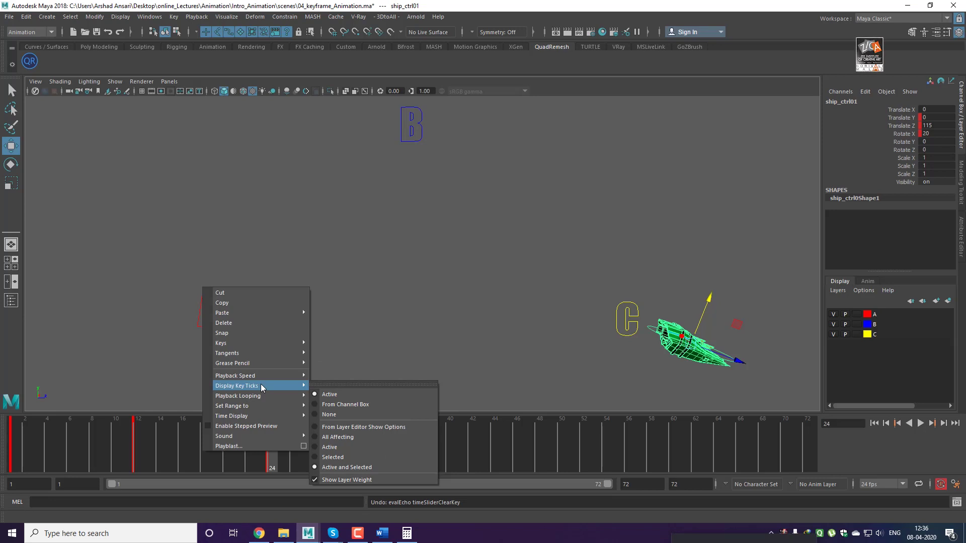
pyautogui.click(335, 404)
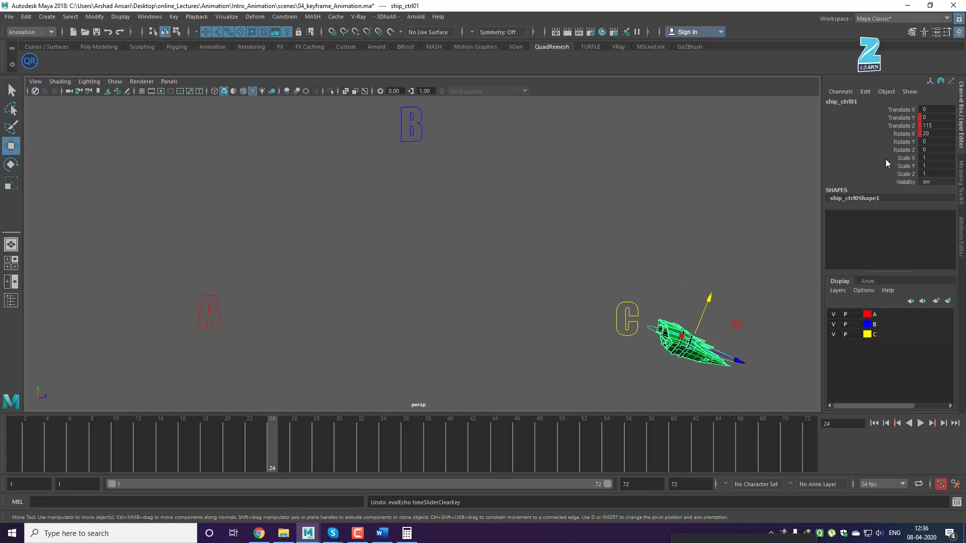
pyautogui.click(896, 126)
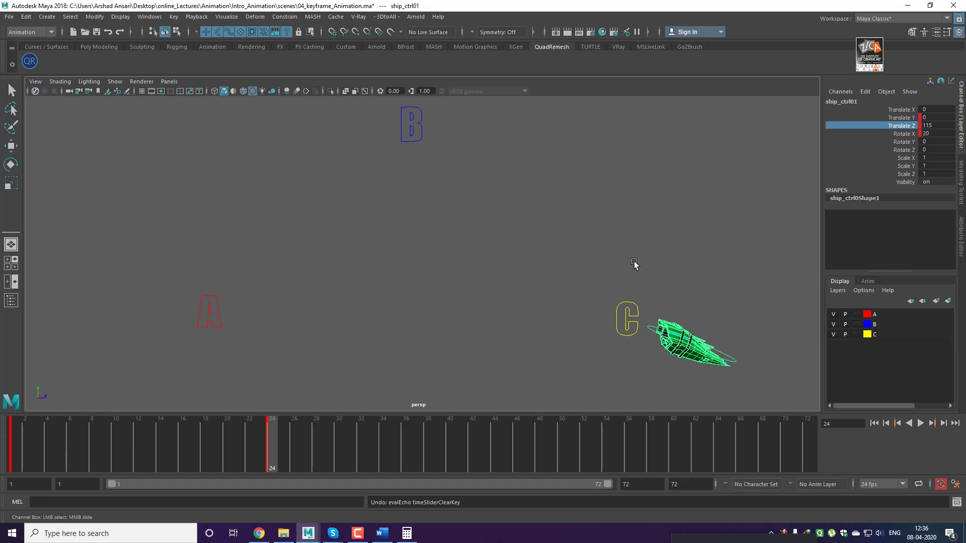
pyautogui.click(901, 118)
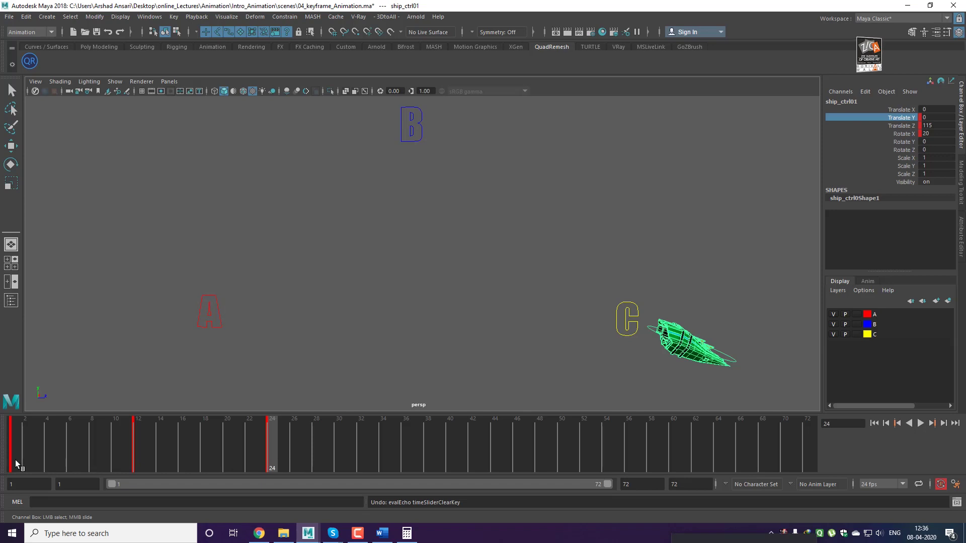
# Show only the Rotate X channel's key ticks and delete its keys at frames 24 and 1
pyautogui.click(908, 134)
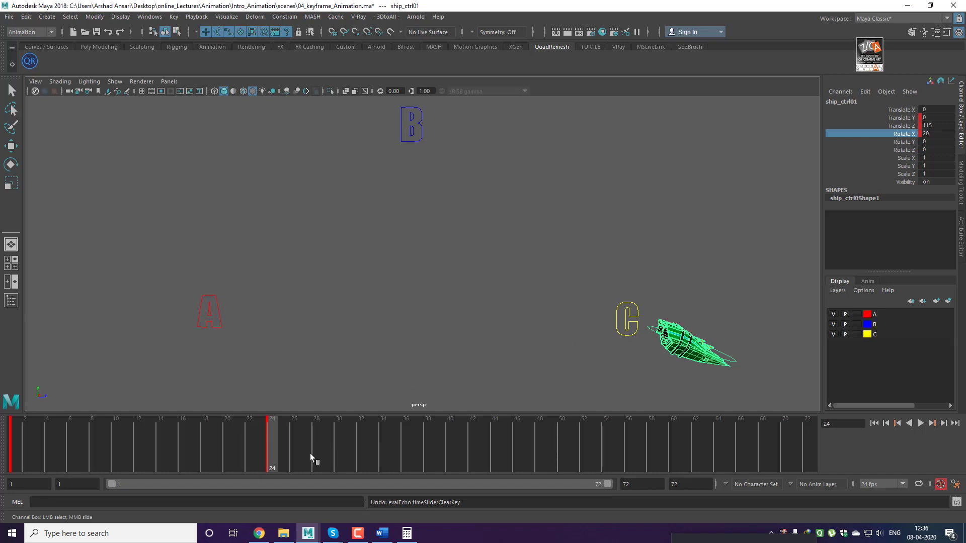
pyautogui.rightClick(270, 462)
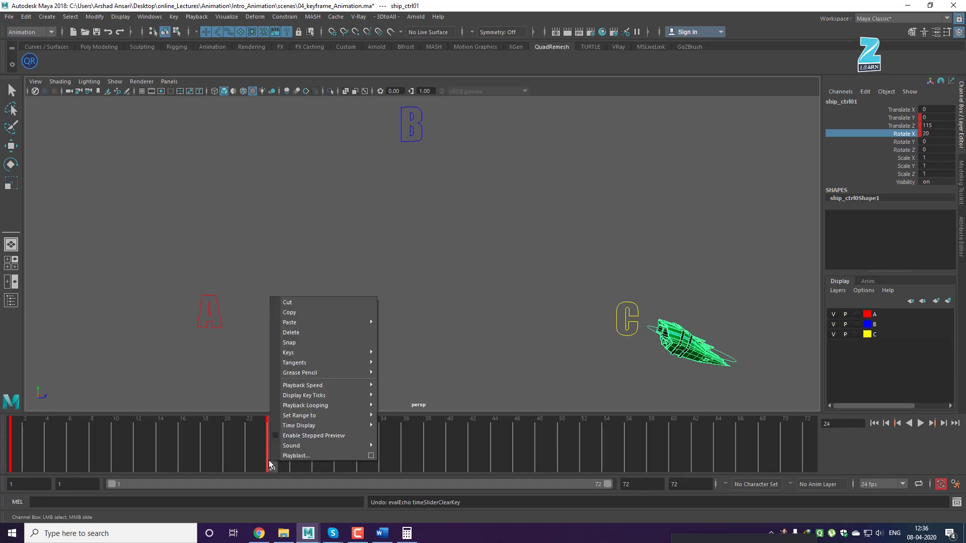
pyautogui.click(304, 333)
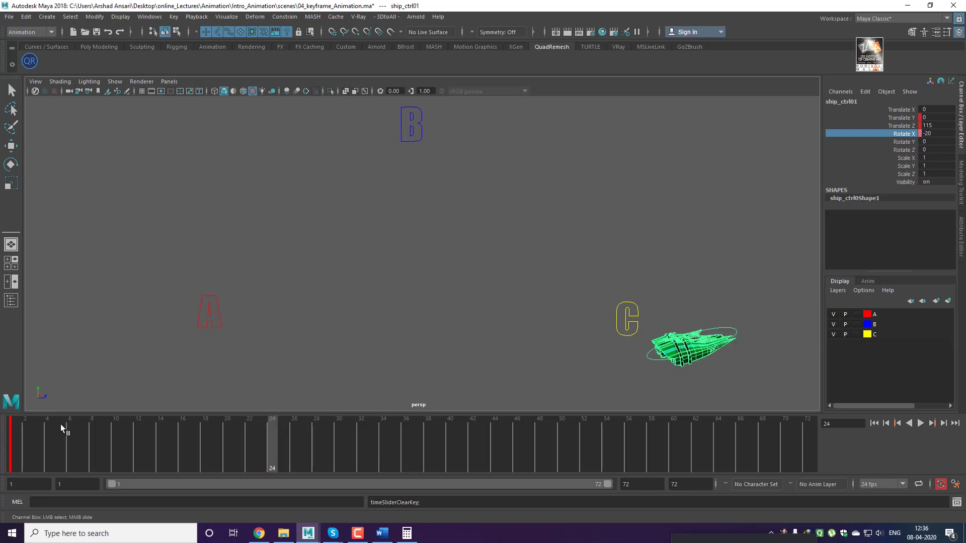
pyautogui.click(15, 452)
pyautogui.rightClick(15, 450)
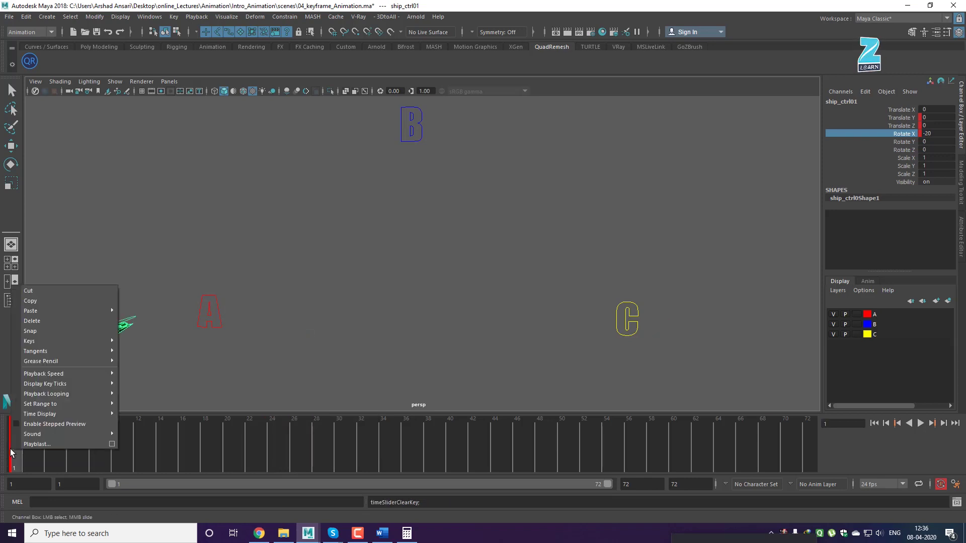
pyautogui.click(46, 326)
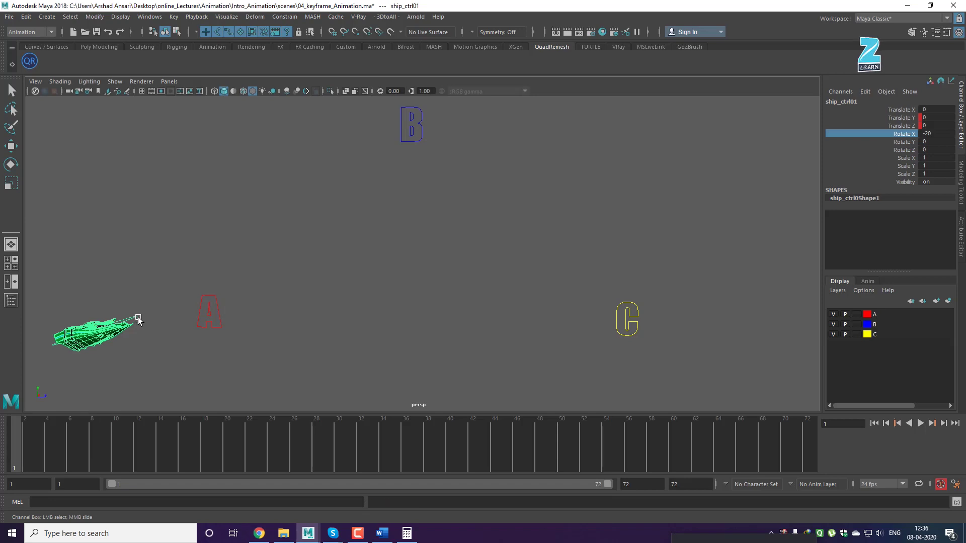
# Return Display Key Ticks to Active and reselect the ship control to show the keys of all its channels
pyautogui.press('w')
pyautogui.click(209, 341)
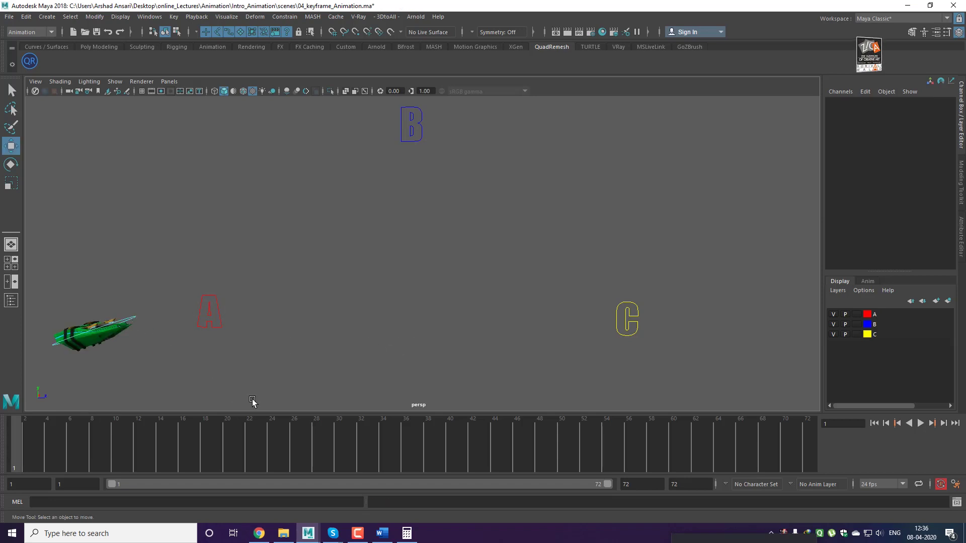
pyautogui.rightClick(173, 449)
pyautogui.moveTo(216, 382)
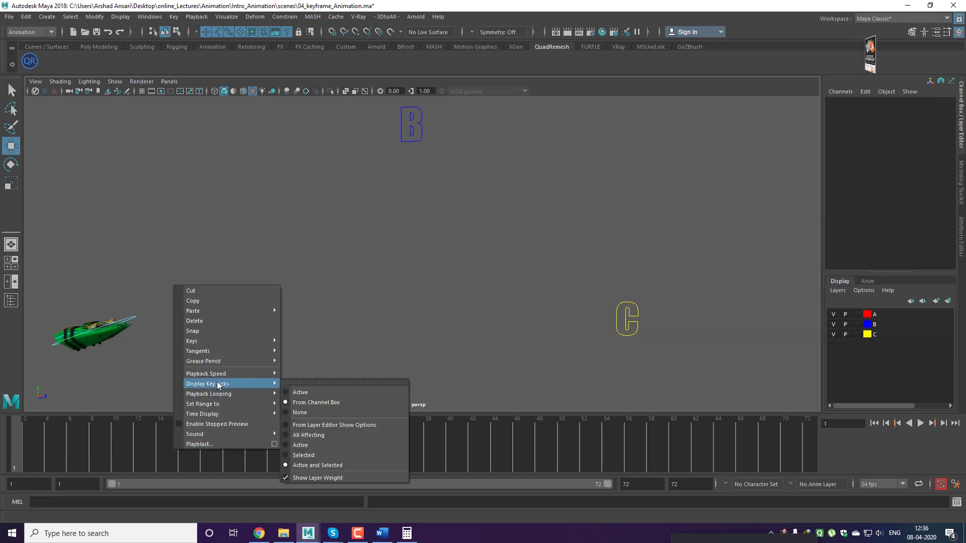
pyautogui.click(326, 393)
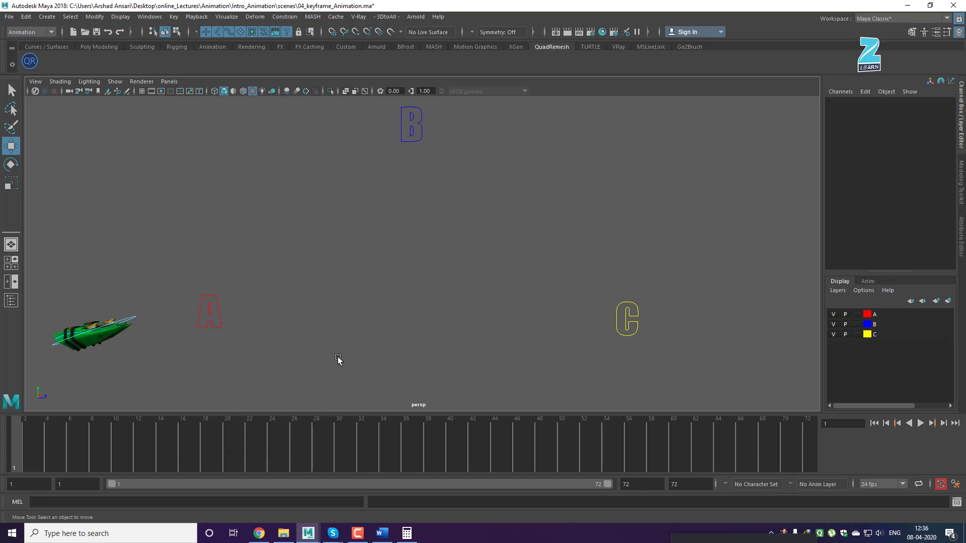
pyautogui.click(134, 316)
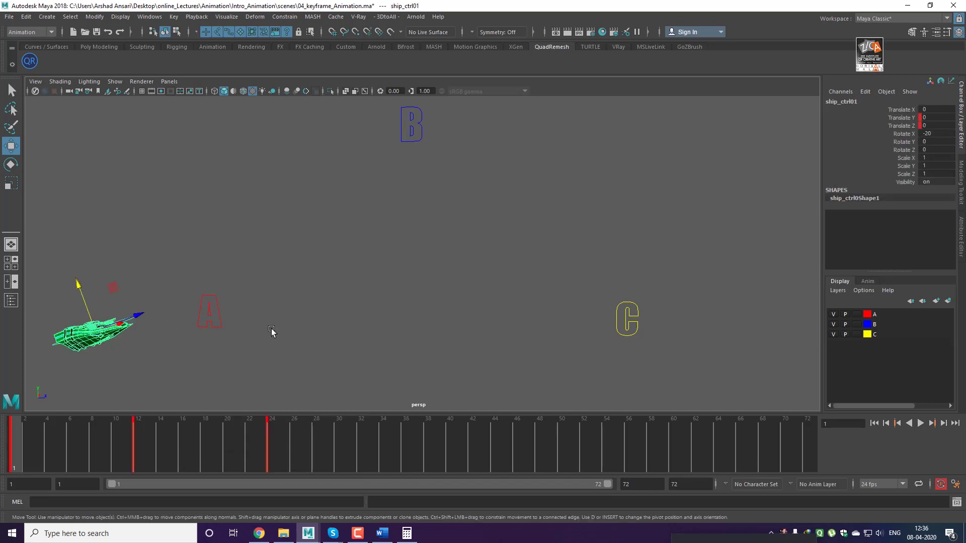
# Open the Skype window to check the class chat, and minimize it
pyautogui.click(334, 533)
pyautogui.click(908, 5)
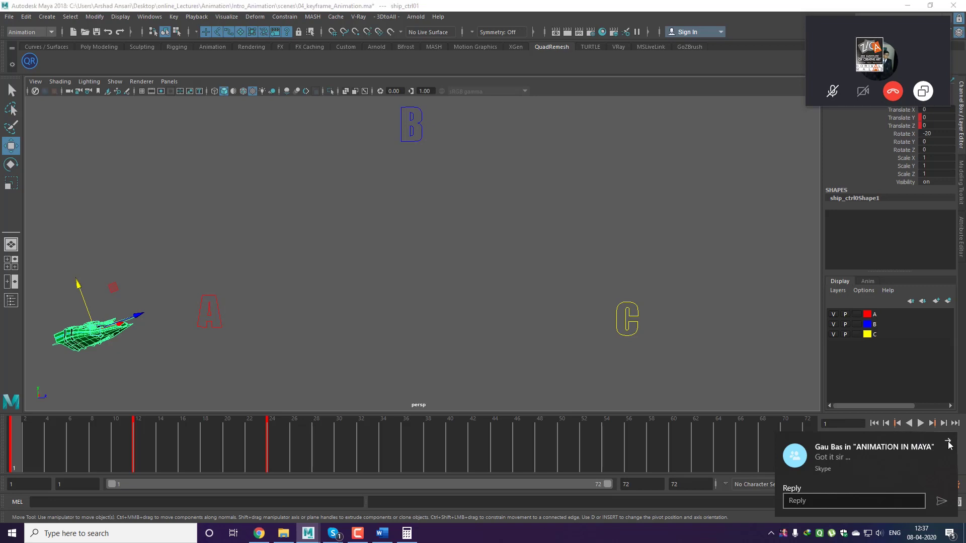
# Copy the ship control's key at frame 12 and paste it at frame 36
pyautogui.click(141, 460)
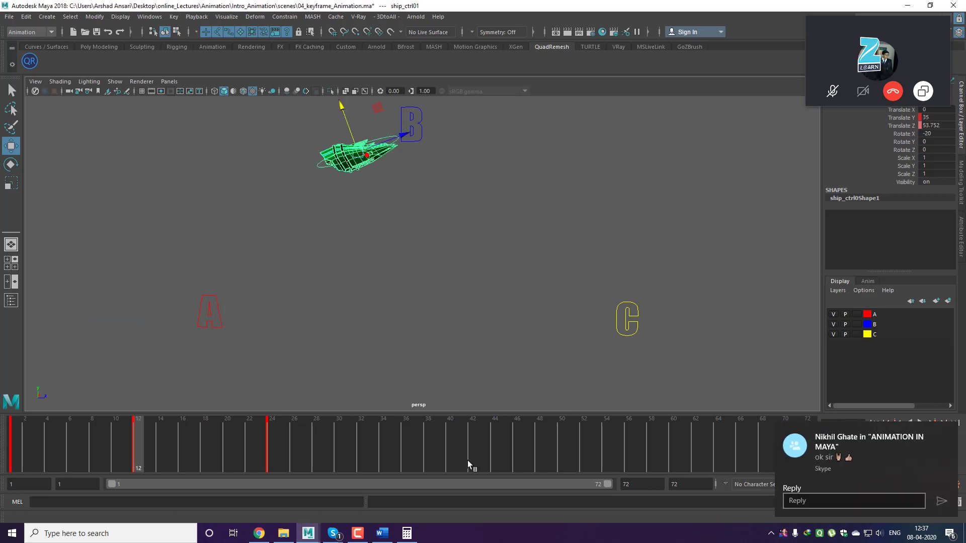
pyautogui.rightClick(137, 445)
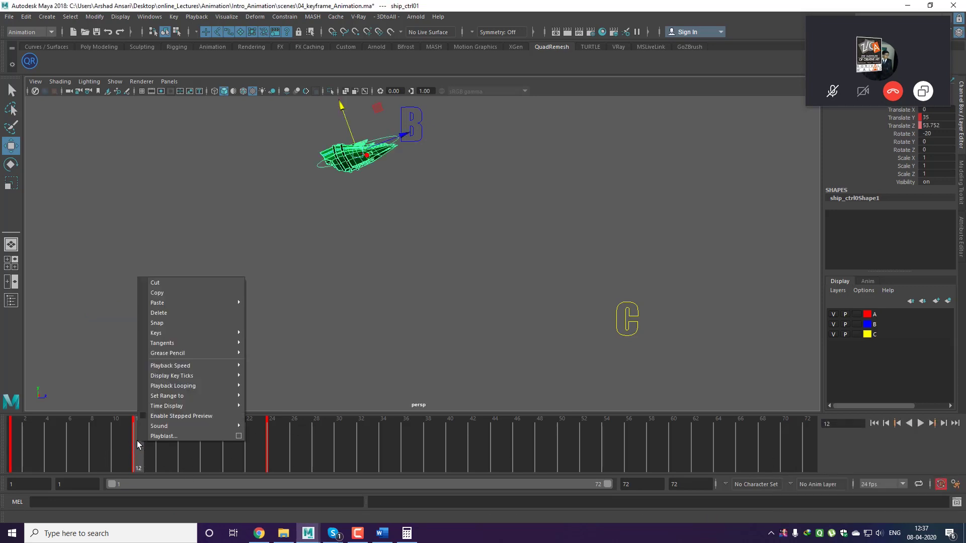
pyautogui.click(171, 294)
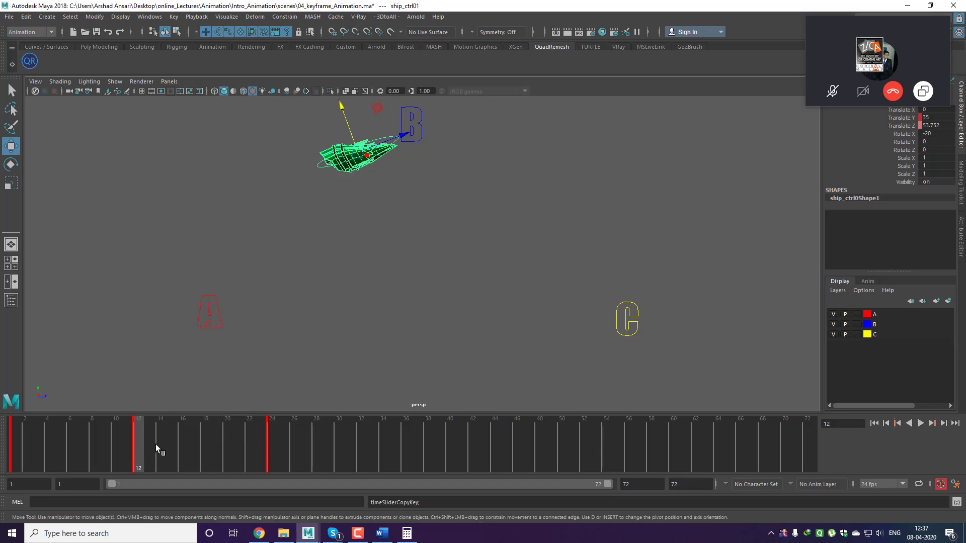
pyautogui.moveTo(140, 445); pyautogui.dragTo(406, 445)
pyautogui.rightClick(406, 445)
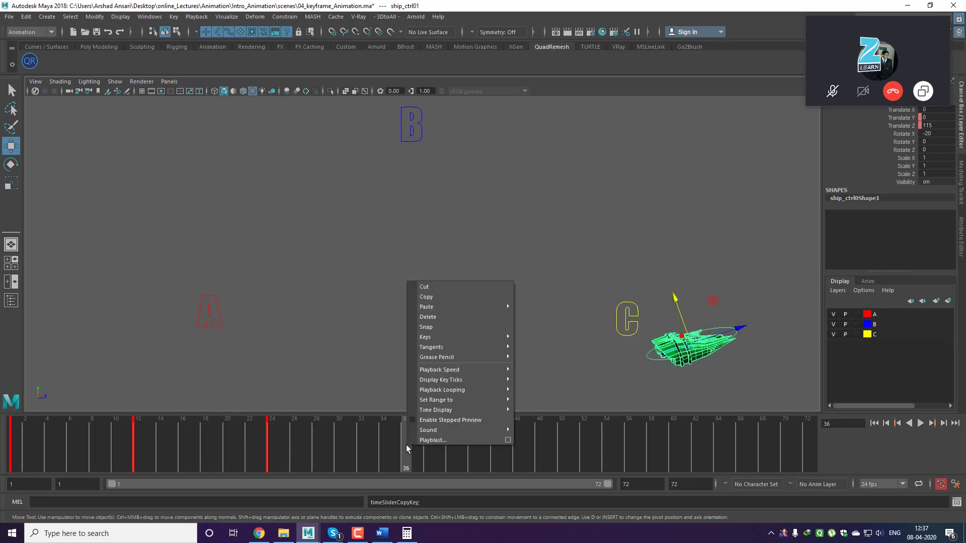
pyautogui.moveTo(443, 306)
pyautogui.click(581, 314)
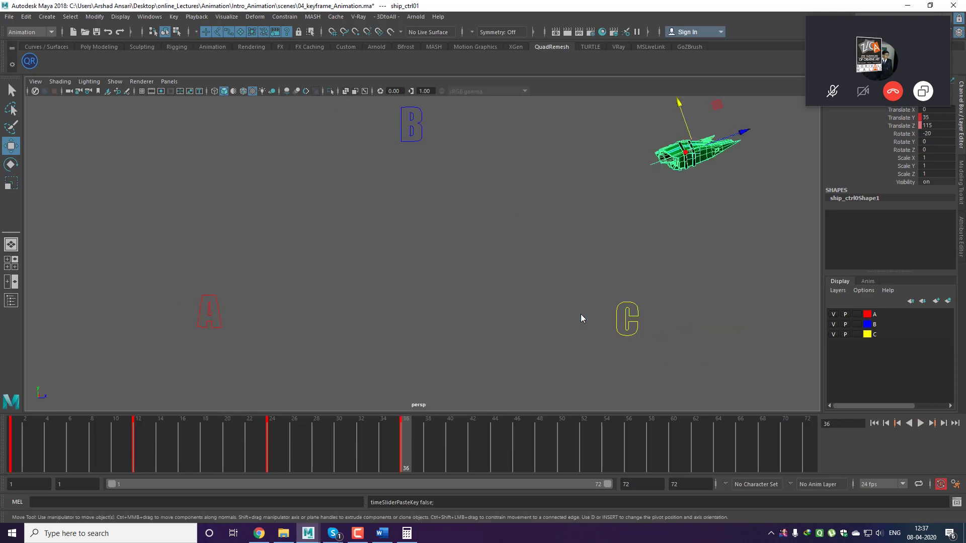
pyautogui.hotkey('alt', 'shift', 'v')
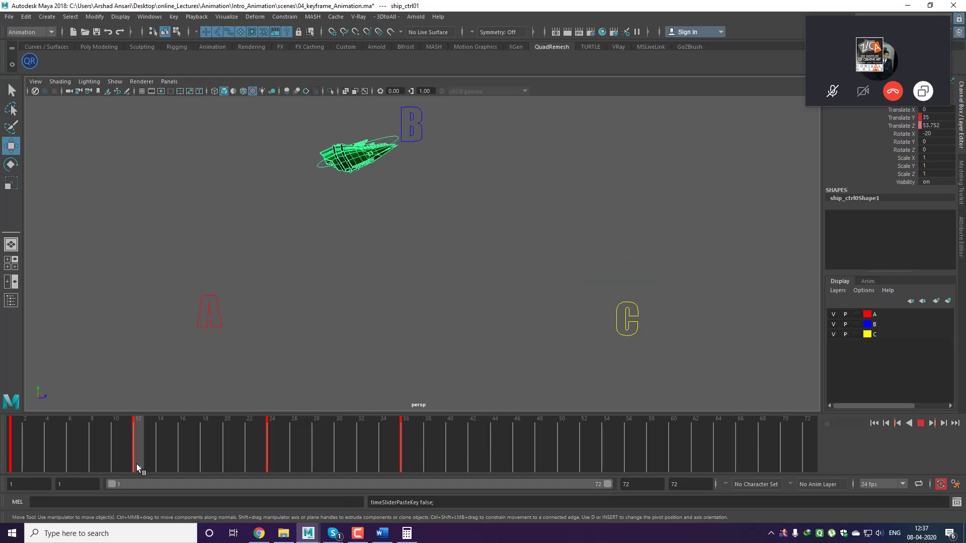
# Bring up the time slider's paste options at frame 12 and again further along the timeline
pyautogui.moveTo(137, 464)
pyautogui.mouseDown()
pyautogui.moveTo(421, 460)
pyautogui.moveTo(136, 463)
pyautogui.mouseUp()
pyautogui.rightClick(135, 459)
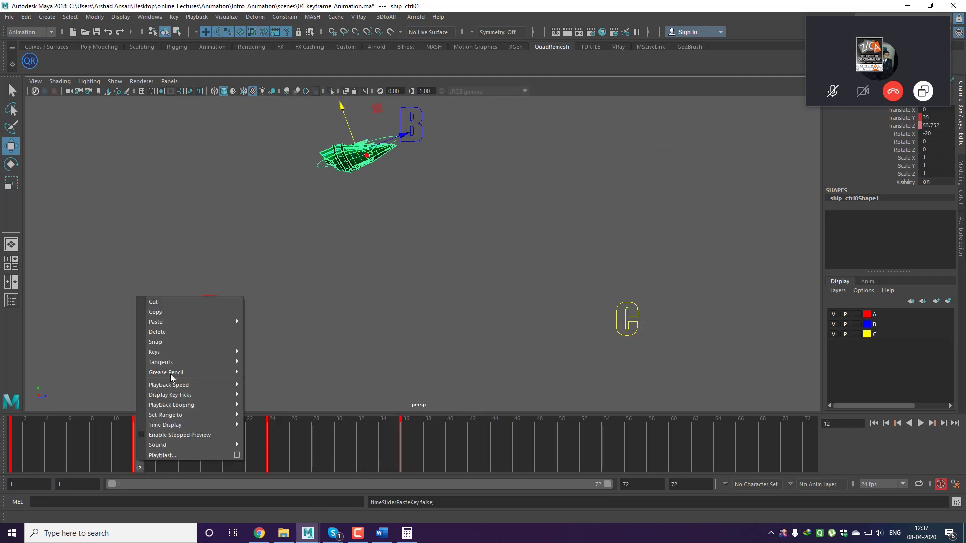
pyautogui.moveTo(161, 320)
pyautogui.moveTo(389, 452); pyautogui.dragTo(552, 452)
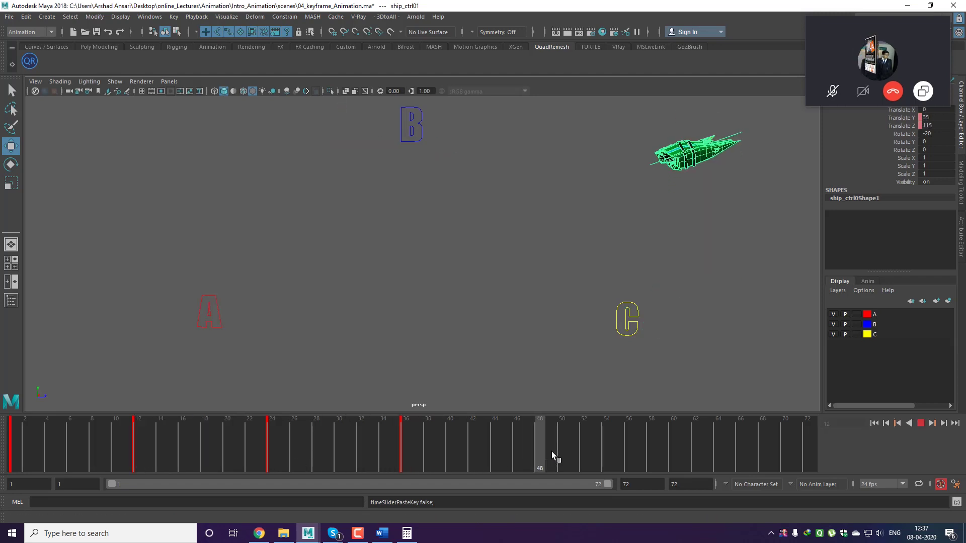
pyautogui.rightClick(584, 451)
pyautogui.moveTo(614, 313)
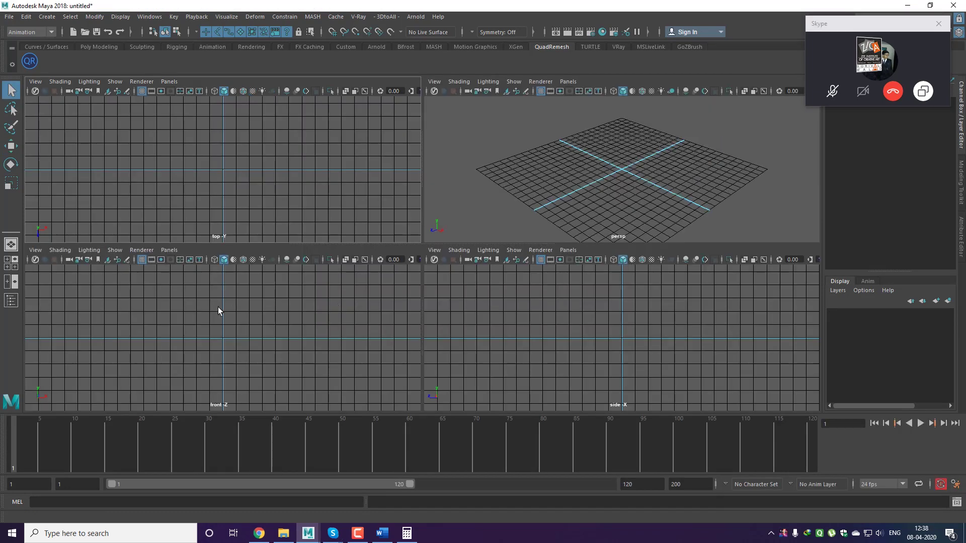
# Open the scene 03_Ball_Rig.ma without saving the untitled scene
pyautogui.click(10, 16)
pyautogui.click(16, 46)
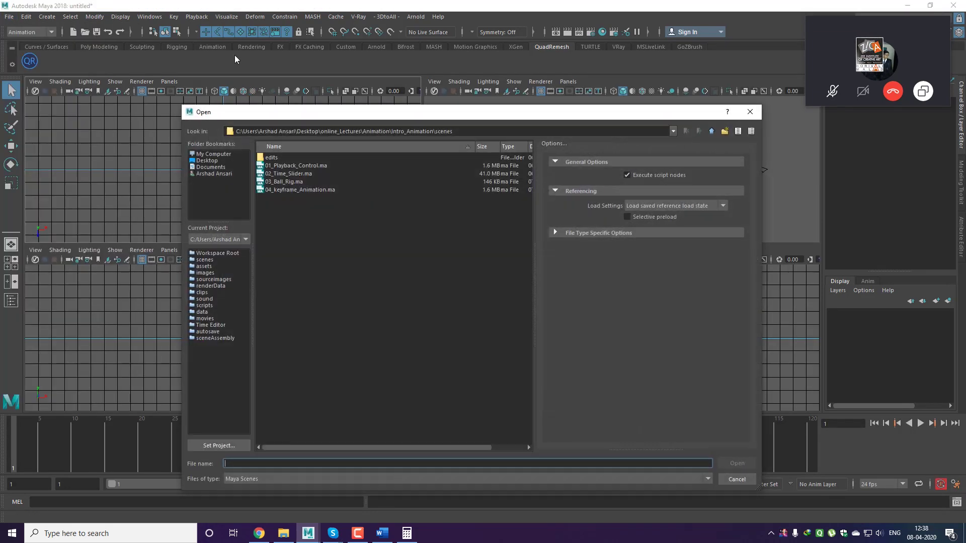
pyautogui.click(287, 183)
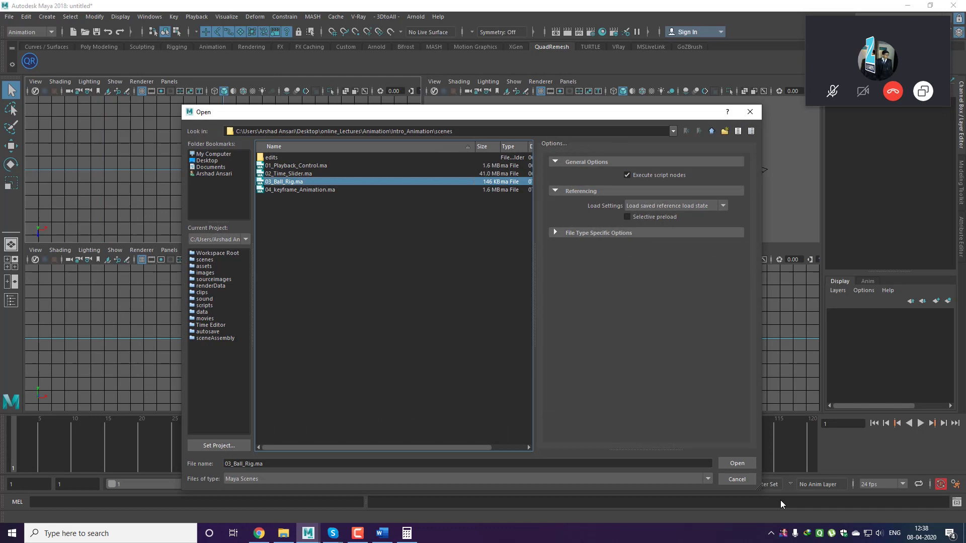
pyautogui.click(736, 464)
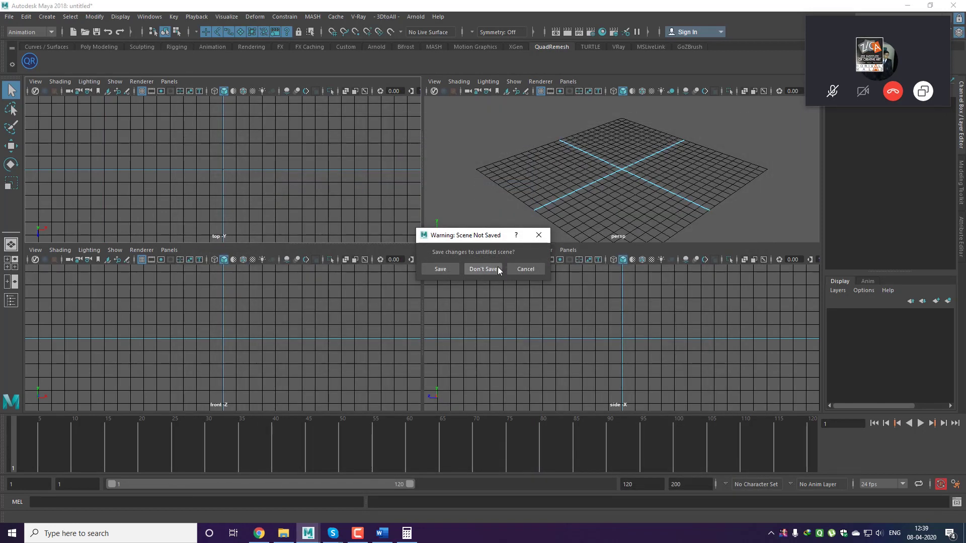
pyautogui.click(484, 269)
# Show the ball rig in a single maximized front view with textured shading
pyautogui.press('space')
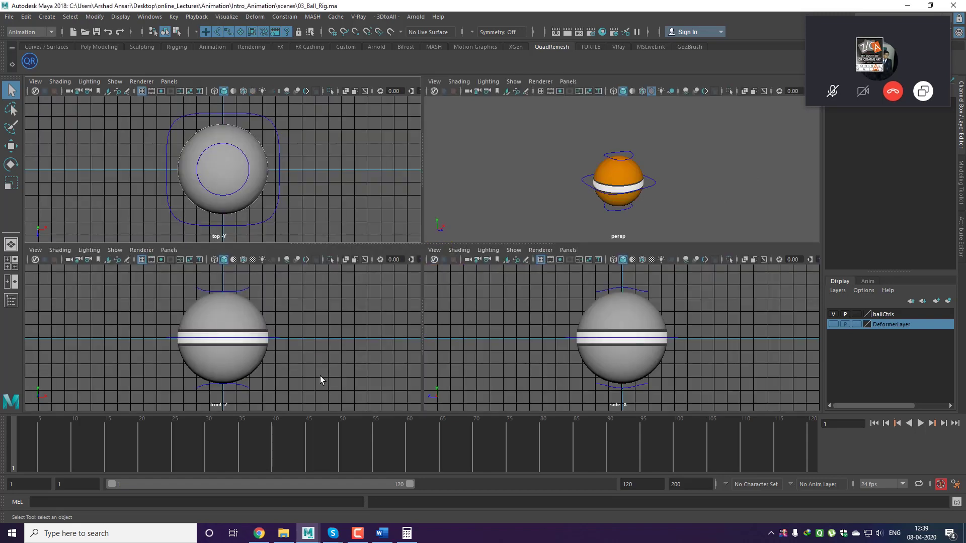
pyautogui.click(320, 376)
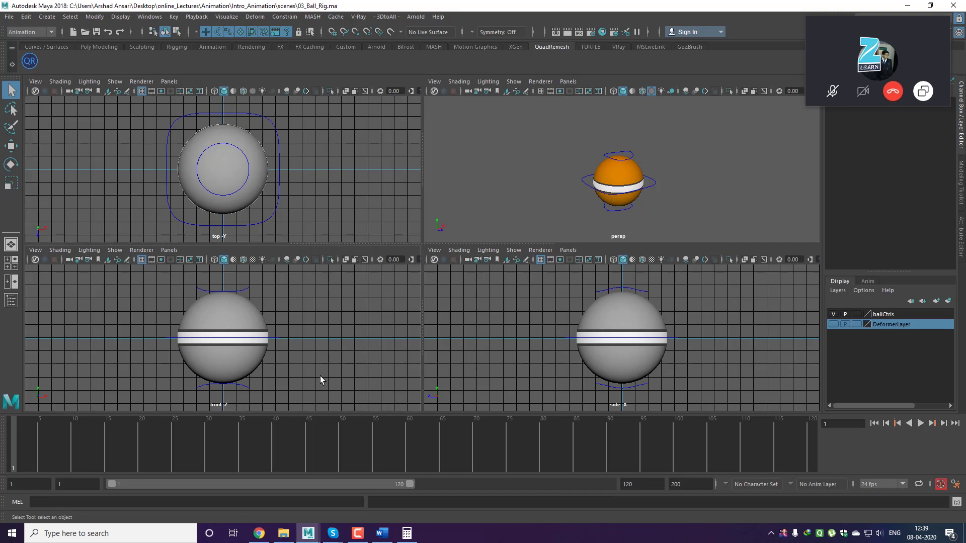
pyautogui.press('space')
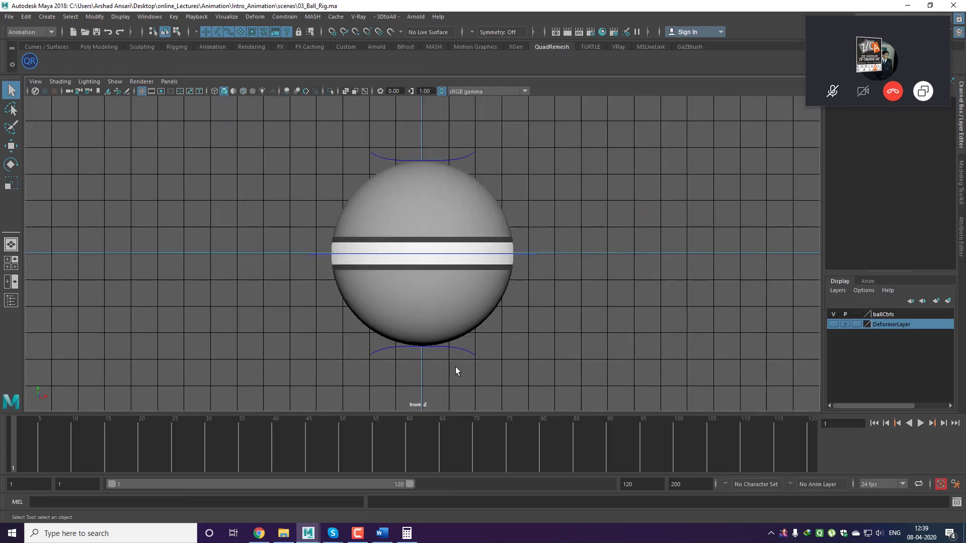
pyautogui.press('6')
pyautogui.scroll(-10, 558, 337)
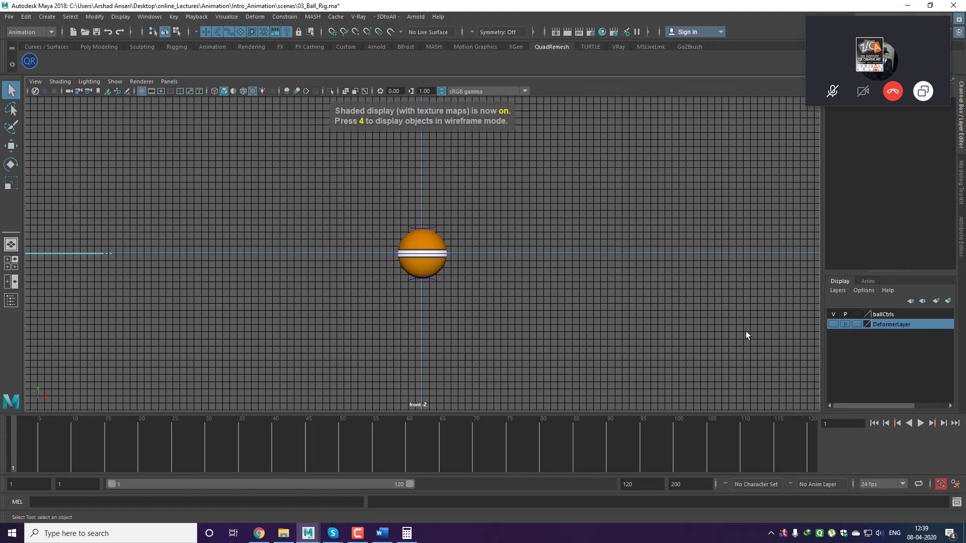
pyautogui.keyDown('alt'); pyautogui.moveTo(467, 334); pyautogui.dragTo(459, 367, button='middle'); pyautogui.keyUp('alt')
pyautogui.keyDown('alt'); pyautogui.moveTo(460, 367); pyautogui.dragTo(481, 357, button='right'); pyautogui.keyUp('alt')
pyautogui.keyDown('alt'); pyautogui.moveTo(481, 357); pyautogui.dragTo(479, 377, button='middle'); pyautogui.keyUp('alt')
# Move the Skype call window clear of the Channel Box and frame the ball low in the front view
pyautogui.moveTo(870, 24); pyautogui.dragTo(606, 540)
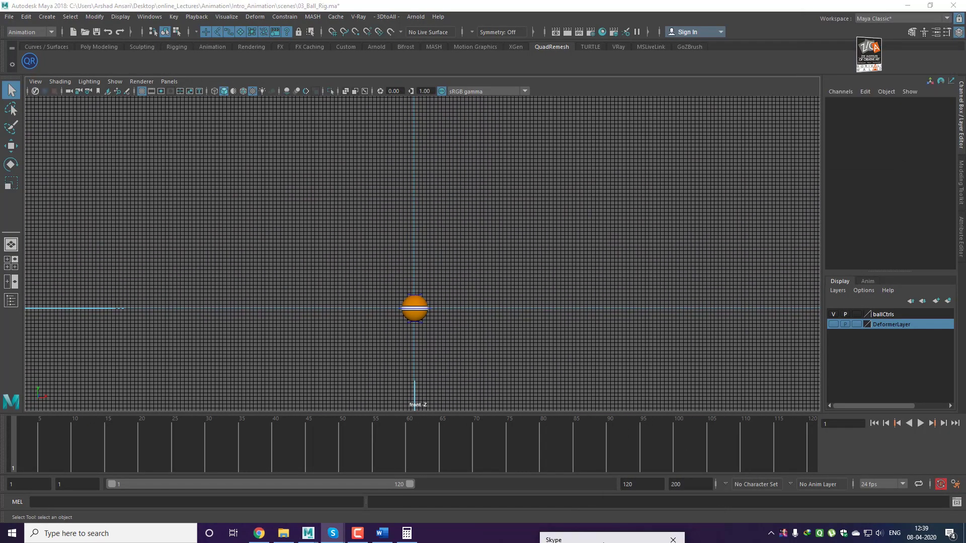
pyautogui.keyDown('alt'); pyautogui.moveTo(443, 346); pyautogui.dragTo(485, 345, button='right'); pyautogui.keyUp('alt')
pyautogui.keyDown('alt'); pyautogui.moveTo(485, 345); pyautogui.dragTo(491, 358, button='middle'); pyautogui.keyUp('alt')
pyautogui.keyDown('alt'); pyautogui.moveTo(491, 358); pyautogui.dragTo(494, 358, button='right'); pyautogui.keyUp('alt')
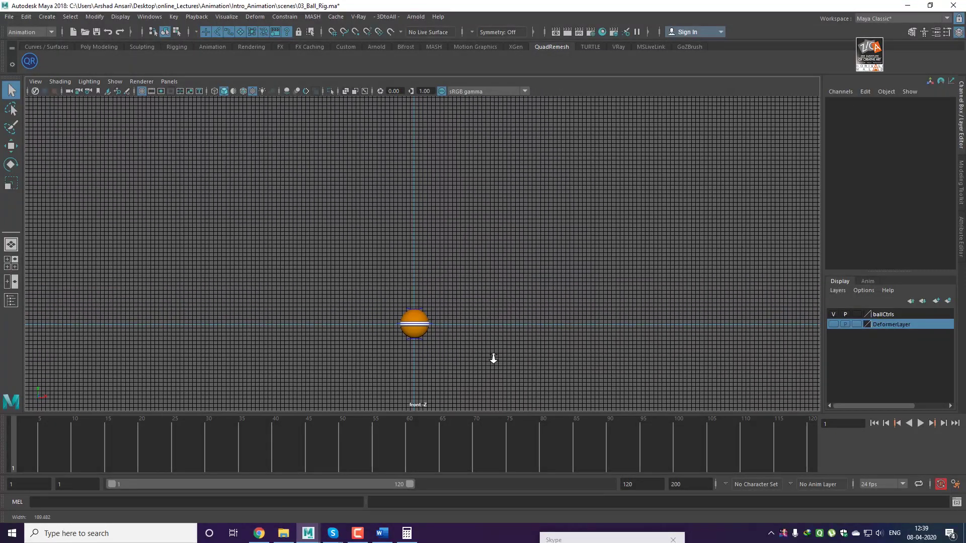
pyautogui.keyDown('alt'); pyautogui.moveTo(464, 360); pyautogui.dragTo(465, 355, button='middle'); pyautogui.keyUp('alt')
pyautogui.keyDown('alt'); pyautogui.moveTo(465, 355); pyautogui.dragTo(472, 357, button='right'); pyautogui.keyUp('alt')
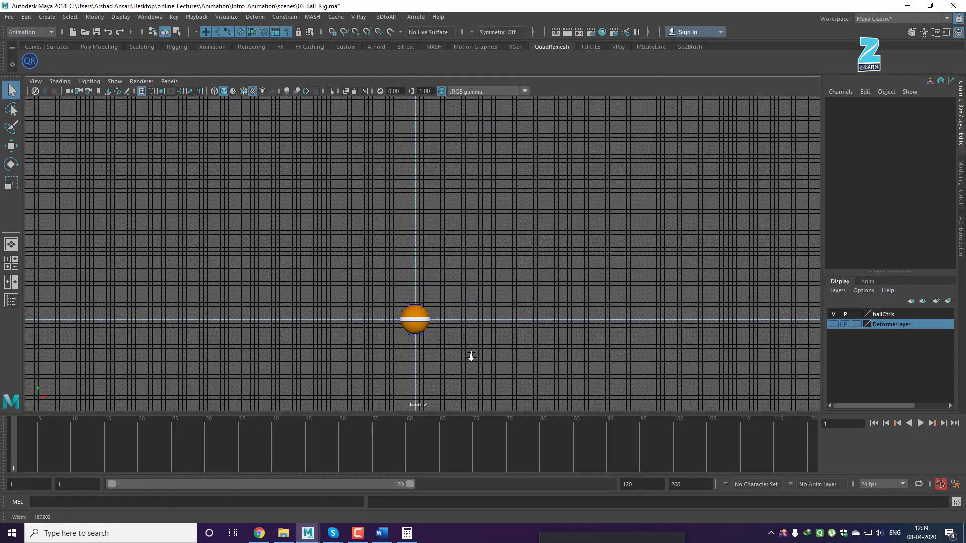
# Set both the playback end and the animation end to frame 32
pyautogui.click(639, 485)
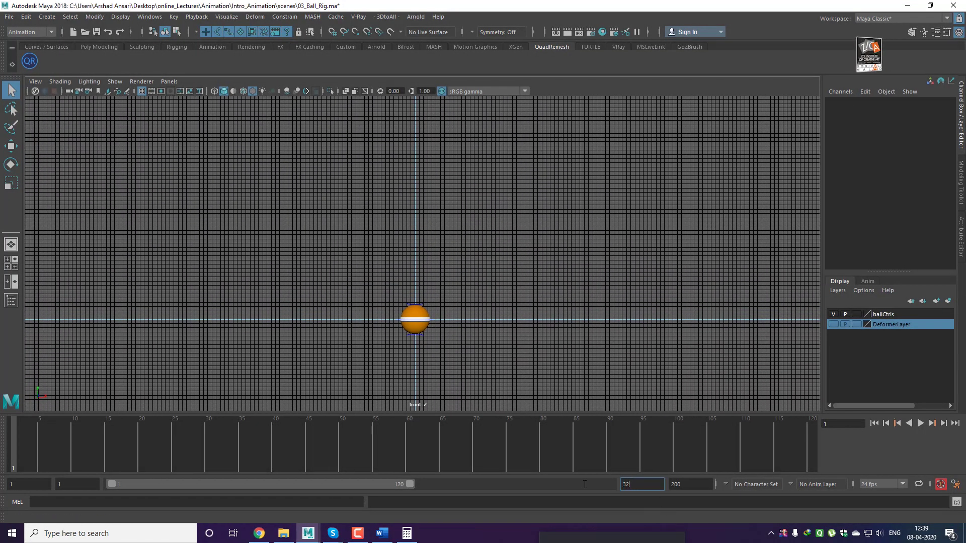
pyautogui.press('Return')
pyautogui.doubleClick(695, 484)
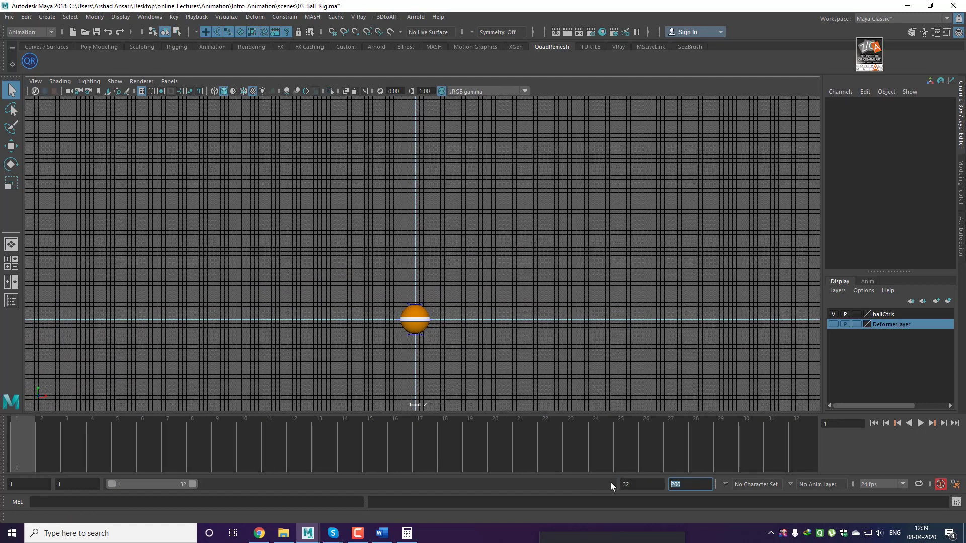
pyautogui.write('32')
pyautogui.press('Return')
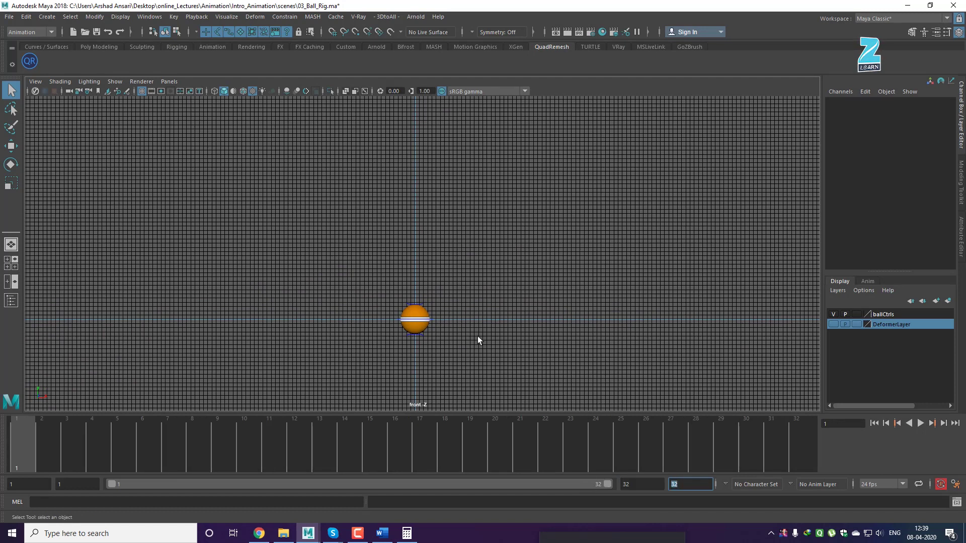
# Frame the ball with free space above it and hide the grid in the front view
pyautogui.keyDown('alt'); pyautogui.moveTo(486, 305); pyautogui.dragTo(481, 317, button='middle'); pyautogui.keyUp('alt')
pyautogui.keyDown('alt'); pyautogui.moveTo(481, 317); pyautogui.dragTo(485, 328, button='right'); pyautogui.keyUp('alt')
pyautogui.keyDown('alt'); pyautogui.moveTo(470, 319); pyautogui.dragTo(472, 327, button='middle'); pyautogui.keyUp('alt')
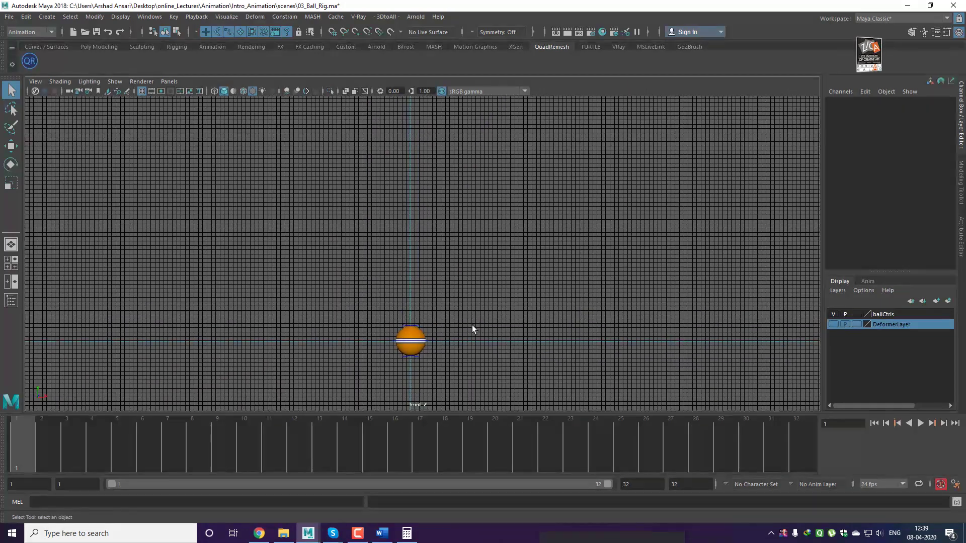
pyautogui.keyDown('alt'); pyautogui.moveTo(472, 329); pyautogui.dragTo(510, 356, button='right'); pyautogui.keyUp('alt')
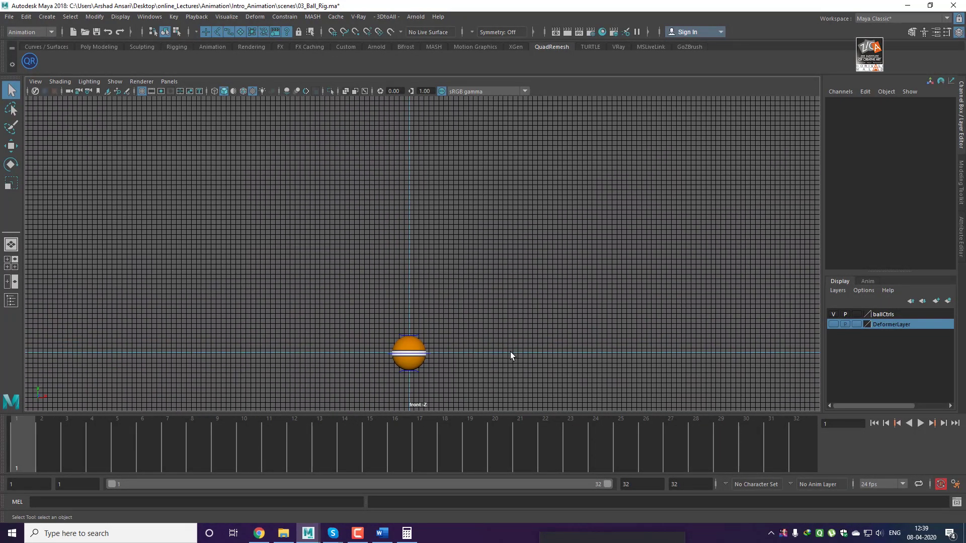
pyautogui.keyDown('alt'); pyautogui.moveTo(510, 357); pyautogui.dragTo(509, 355, button='middle'); pyautogui.keyUp('alt')
pyautogui.keyDown('alt'); pyautogui.moveTo(492, 358); pyautogui.dragTo(516, 357, button='right'); pyautogui.keyUp('alt')
pyautogui.keyDown('alt'); pyautogui.moveTo(516, 356); pyautogui.dragTo(518, 347, button='middle'); pyautogui.keyUp('alt')
pyautogui.moveTo(488, 366)
pyautogui.keyDown('alt'); pyautogui.mouseDown(button='right')
pyautogui.moveTo(502, 369)
pyautogui.moveTo(494, 372)
pyautogui.mouseUp(button='right'); pyautogui.keyUp('alt')
pyautogui.keyDown('alt'); pyautogui.moveTo(494, 371); pyautogui.dragTo(494, 365, button='middle'); pyautogui.keyUp('alt')
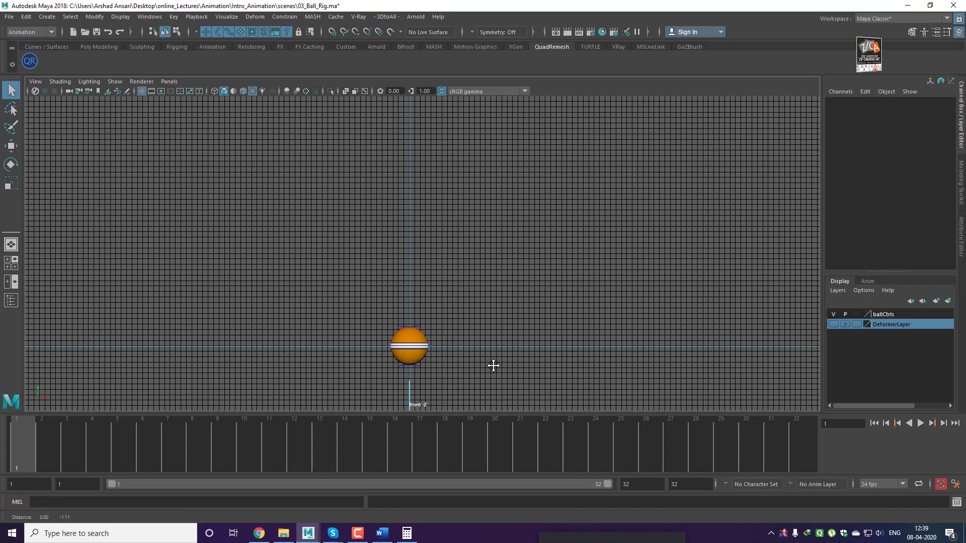
pyautogui.click(142, 91)
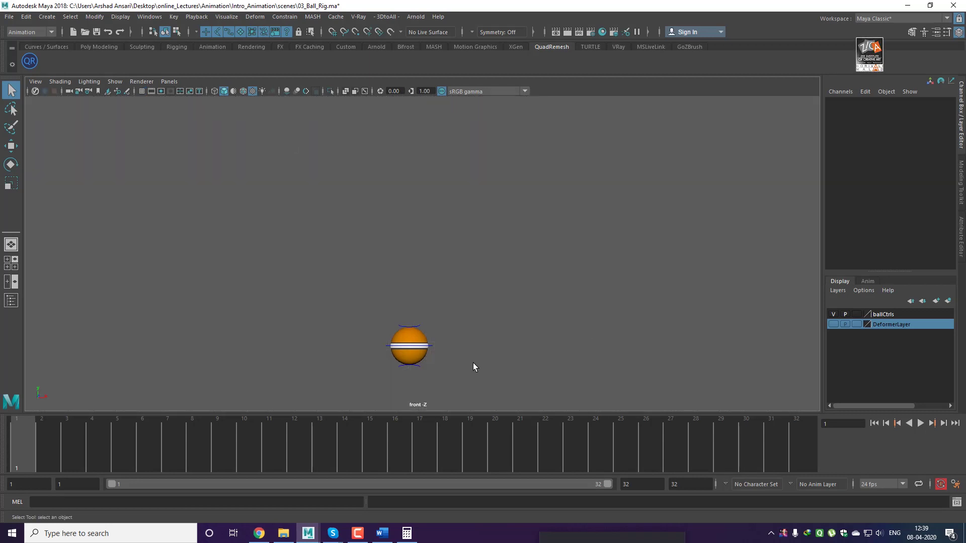
# Try moving the ball's main control upward, the second time to a Translate Y of about 12.95, undoing each move
pyautogui.click(430, 347)
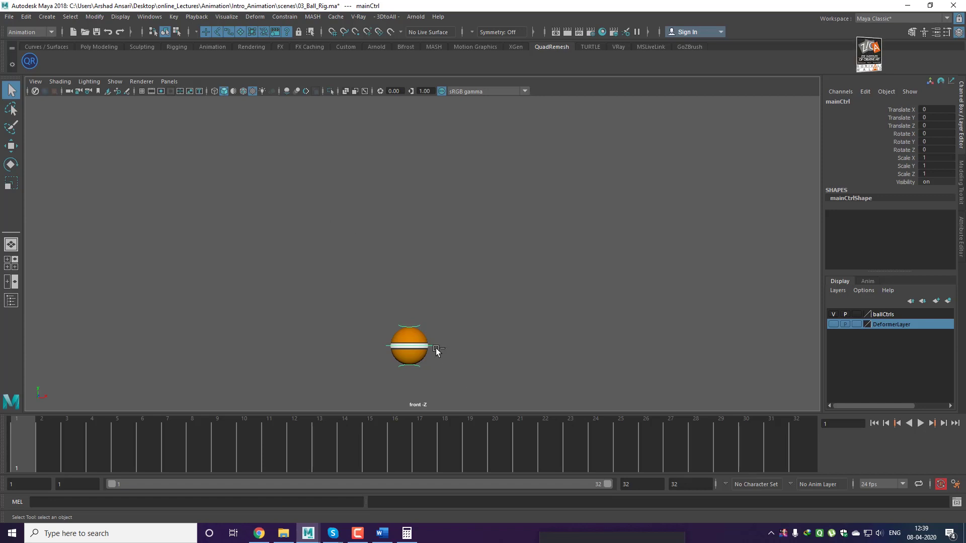
pyautogui.press('w')
pyautogui.moveTo(410, 296); pyautogui.dragTo(419, 221)
pyautogui.hotkey('ctrl', 'z')
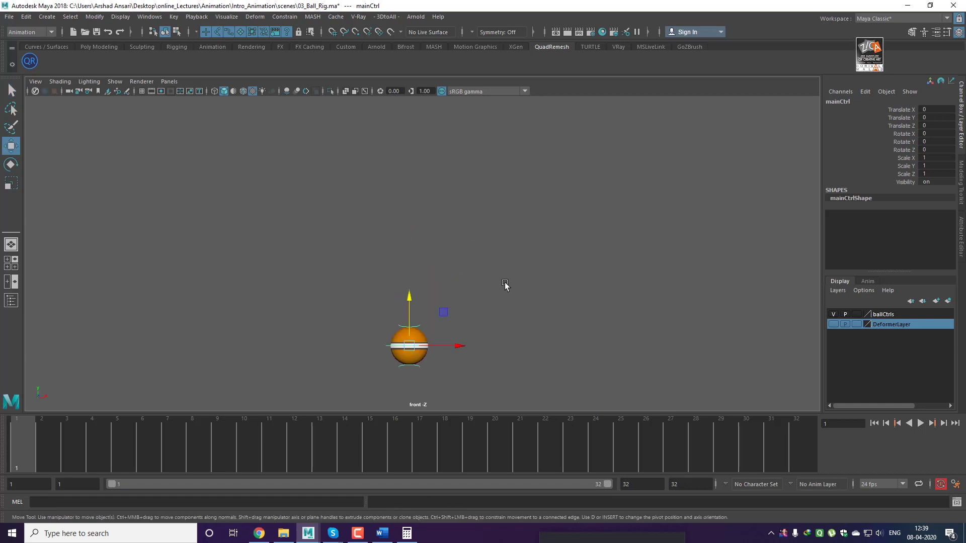
pyautogui.click(505, 283)
pyautogui.click(432, 347)
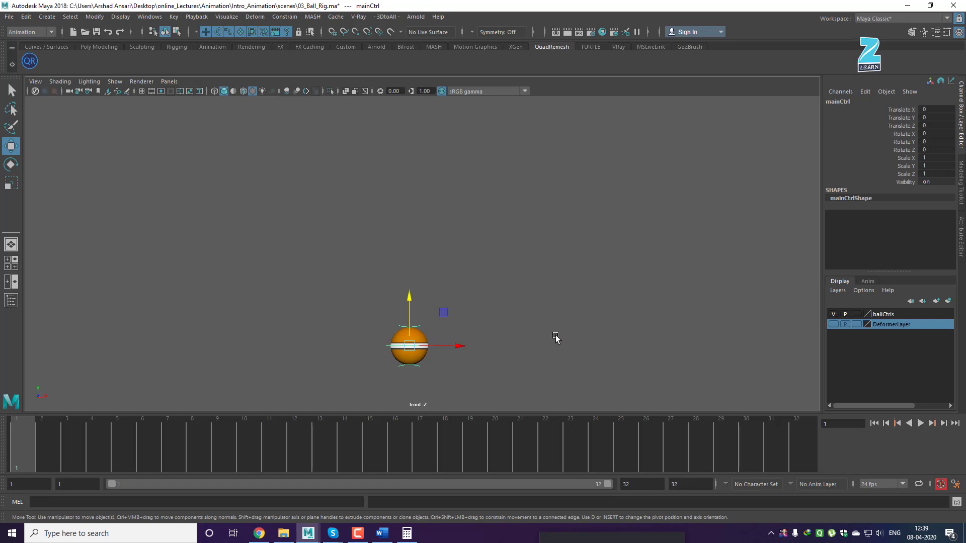
pyautogui.click(408, 347)
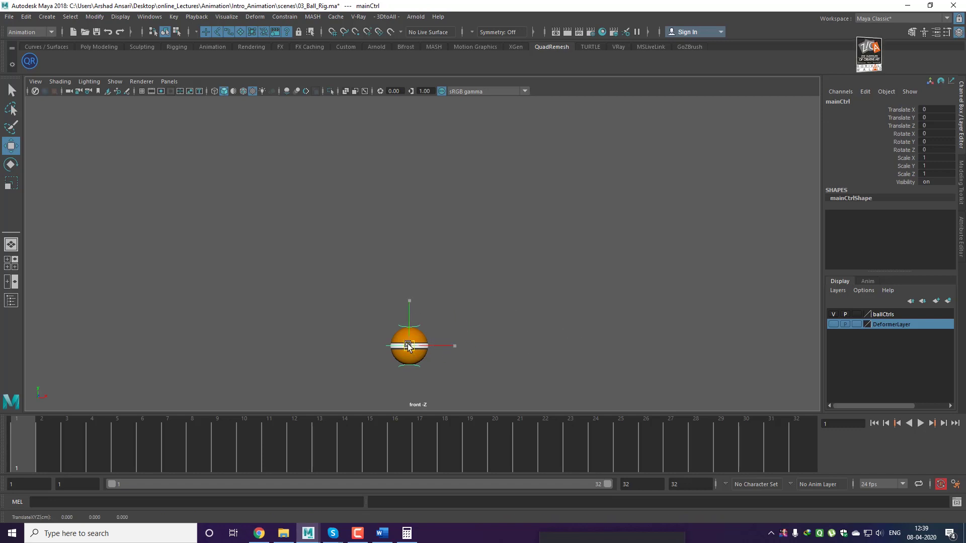
pyautogui.moveTo(410, 298); pyautogui.dragTo(469, 229)
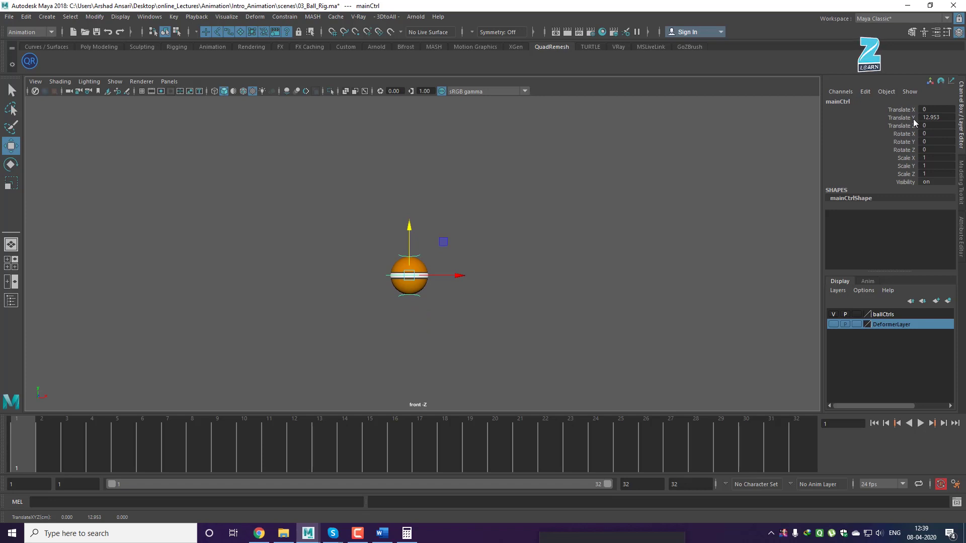
pyautogui.hotkey('ctrl', 'z')
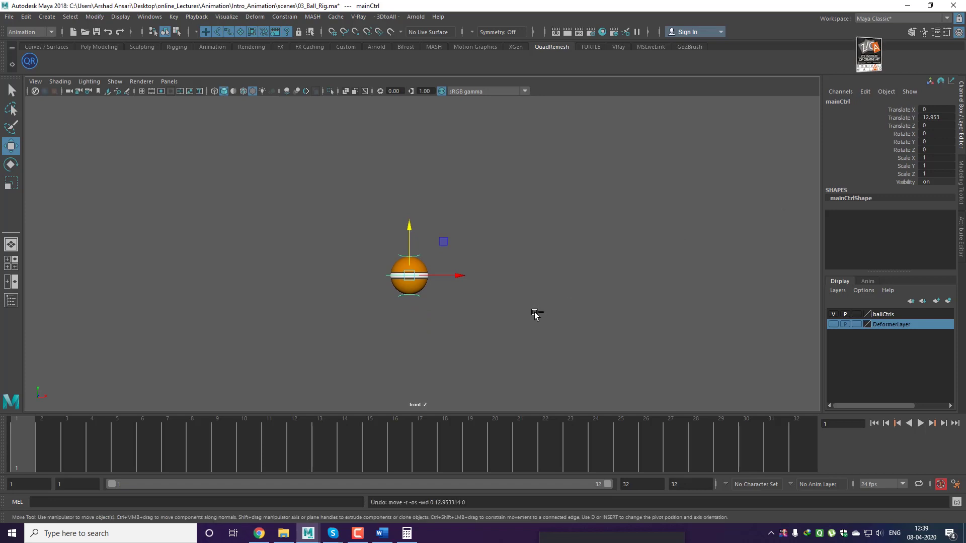
# Key only the Translate Y of the ball's main control at 0 on frame 1 and show the grid
pyautogui.click(458, 343)
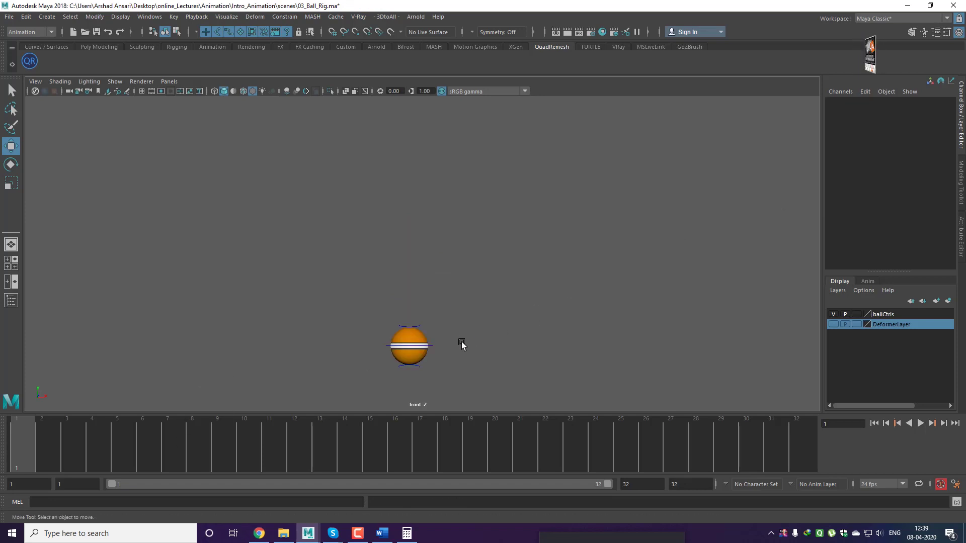
pyautogui.click(433, 344)
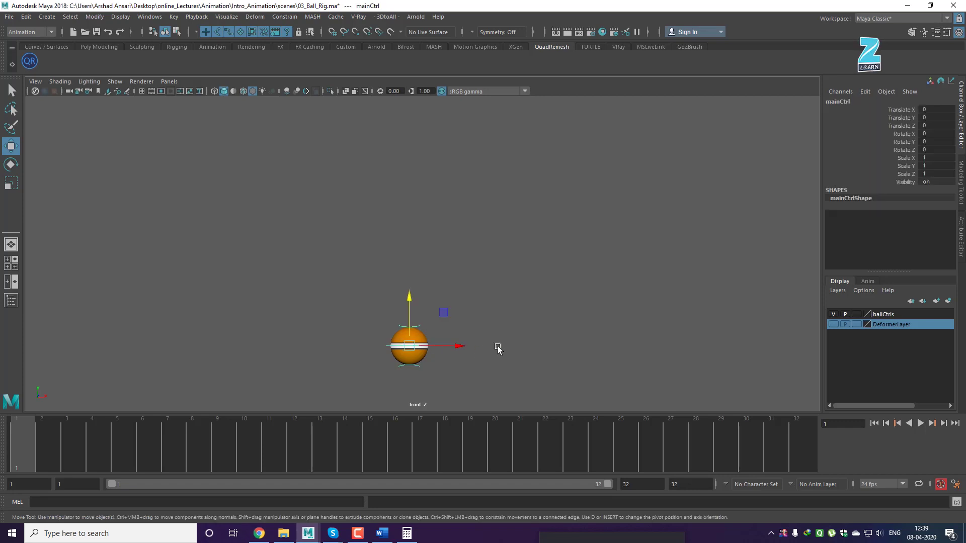
pyautogui.rightClick(898, 116)
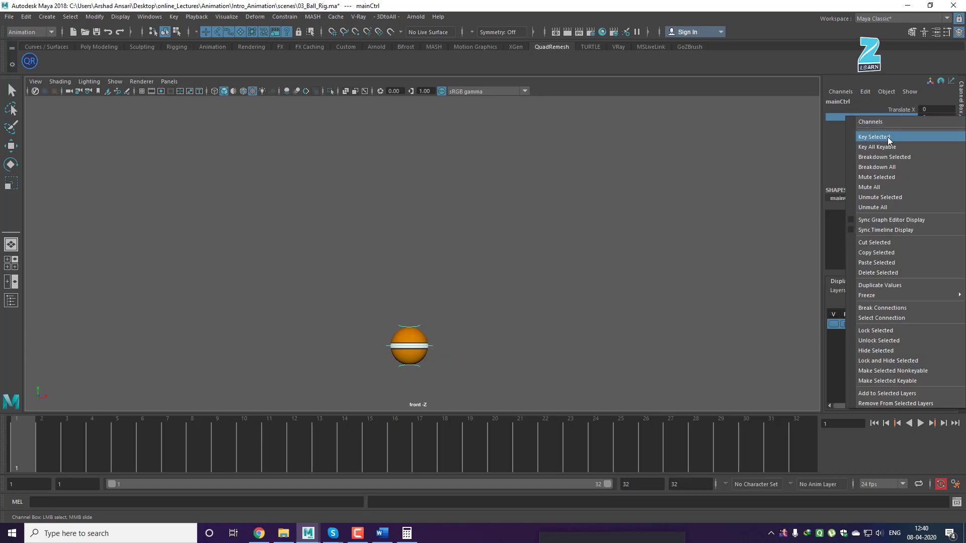
pyautogui.click(888, 137)
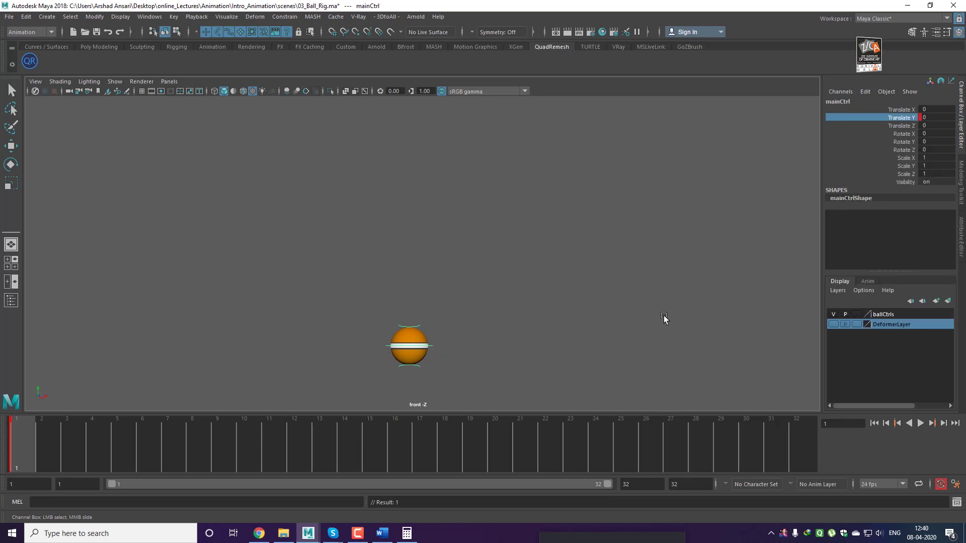
pyautogui.click(142, 92)
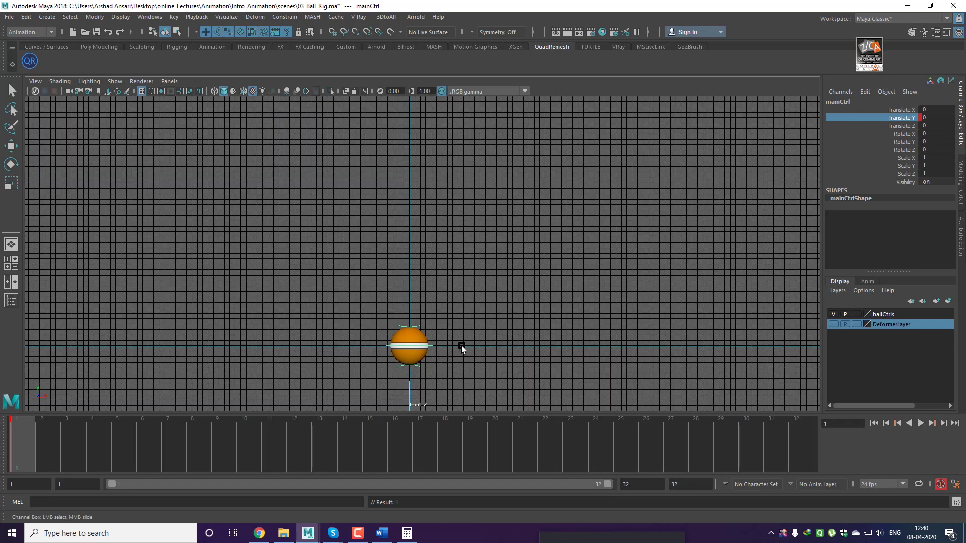
pyautogui.press('w')
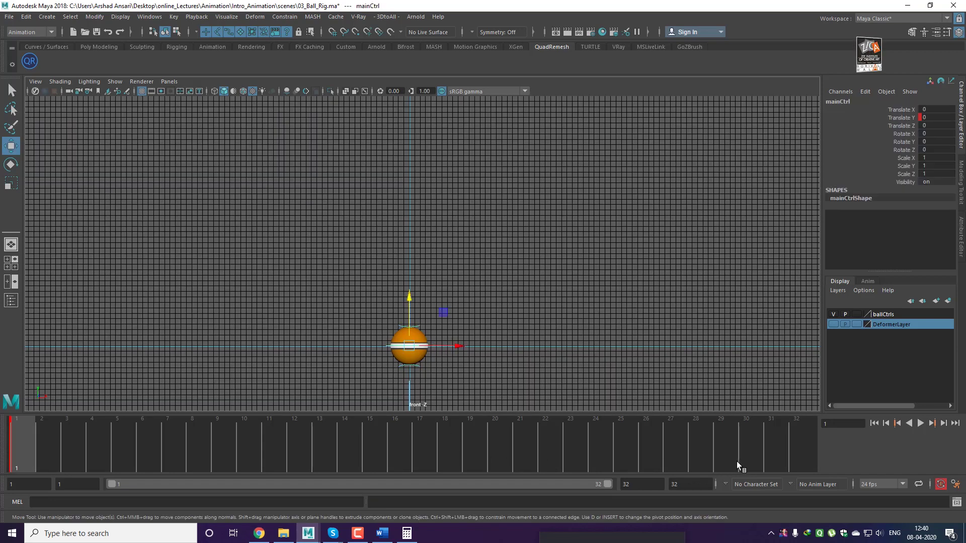
# At frame 16, raise the ball's main control and key its Translate Y at 40
pyautogui.click(396, 452)
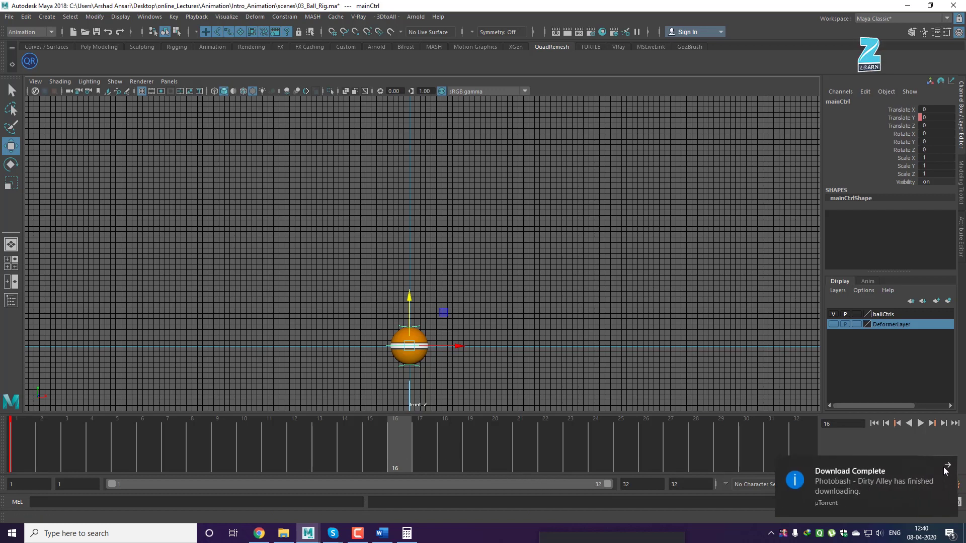
pyautogui.click(946, 467)
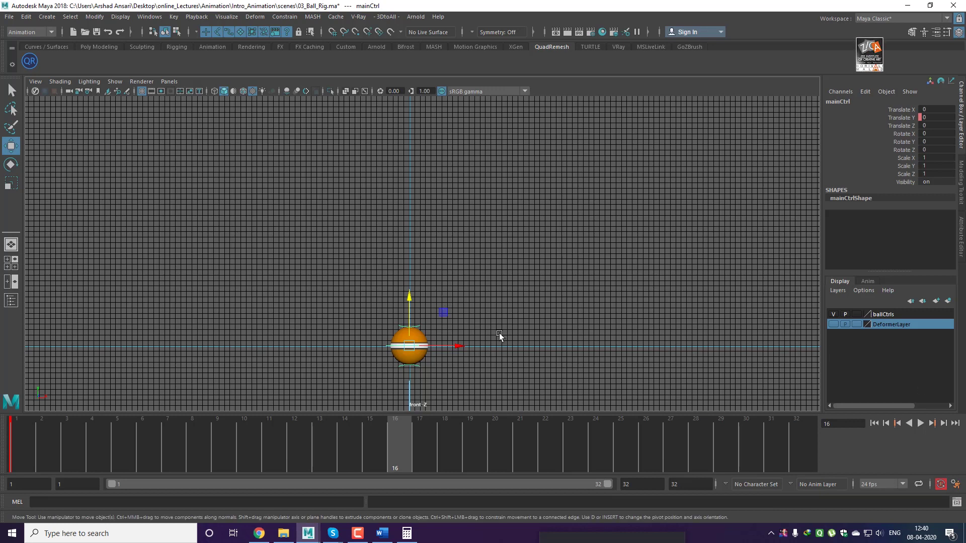
pyautogui.moveTo(408, 300); pyautogui.dragTo(442, 111)
pyautogui.press('s')
pyautogui.keyDown('alt'); pyautogui.moveTo(483, 230); pyautogui.dragTo(479, 297, button='middle'); pyautogui.keyUp('alt')
pyautogui.moveTo(411, 190); pyautogui.dragTo(408, 177)
pyautogui.press('s')
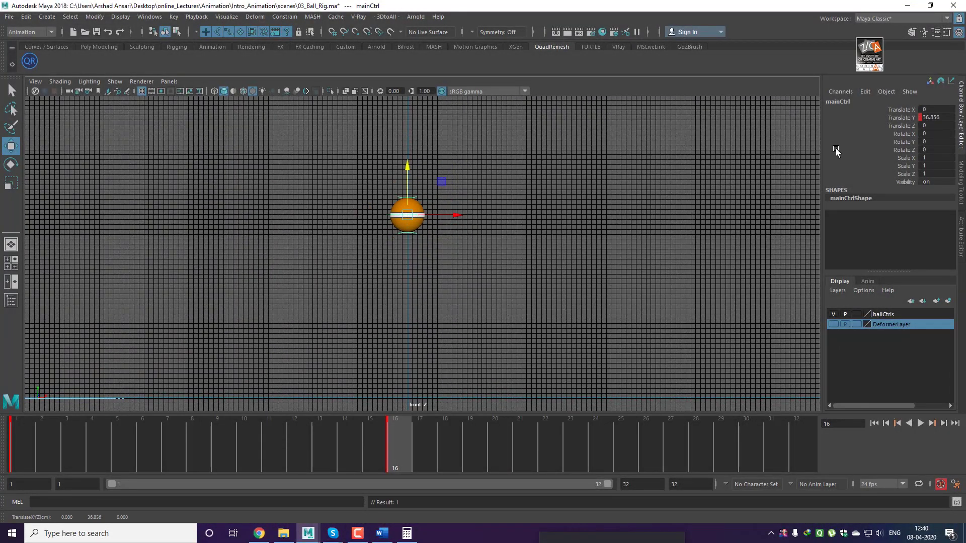
pyautogui.click(941, 119)
pyautogui.write('40')
pyautogui.press('Return')
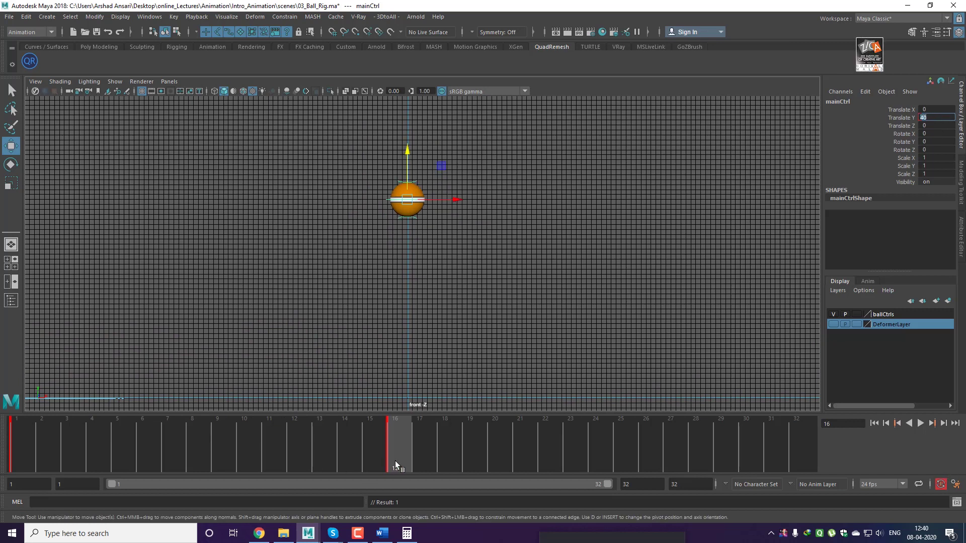
# Play and scrub between frames 1 and 16 to review the ball's upward motion in the front view
pyautogui.hotkey('alt', 'v')
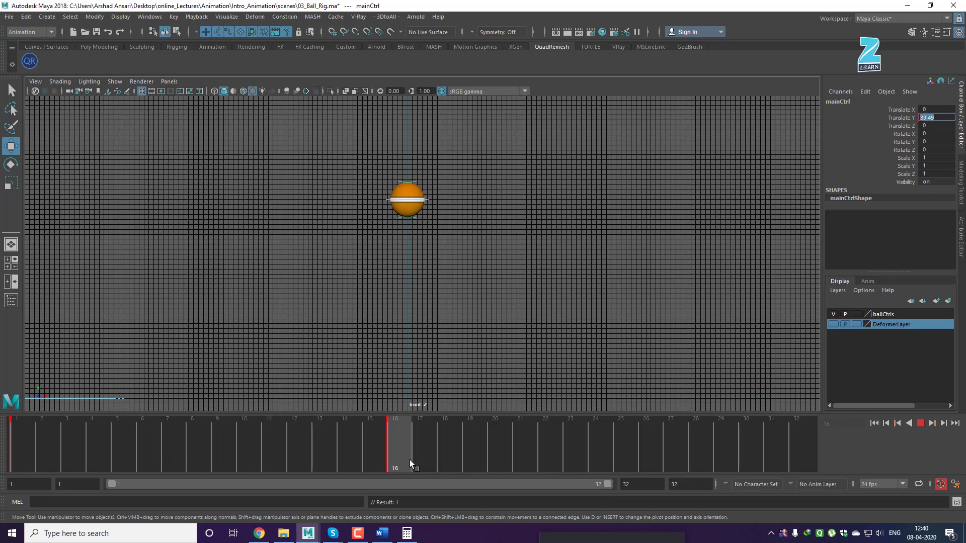
pyautogui.moveTo(410, 460); pyautogui.dragTo(19, 460)
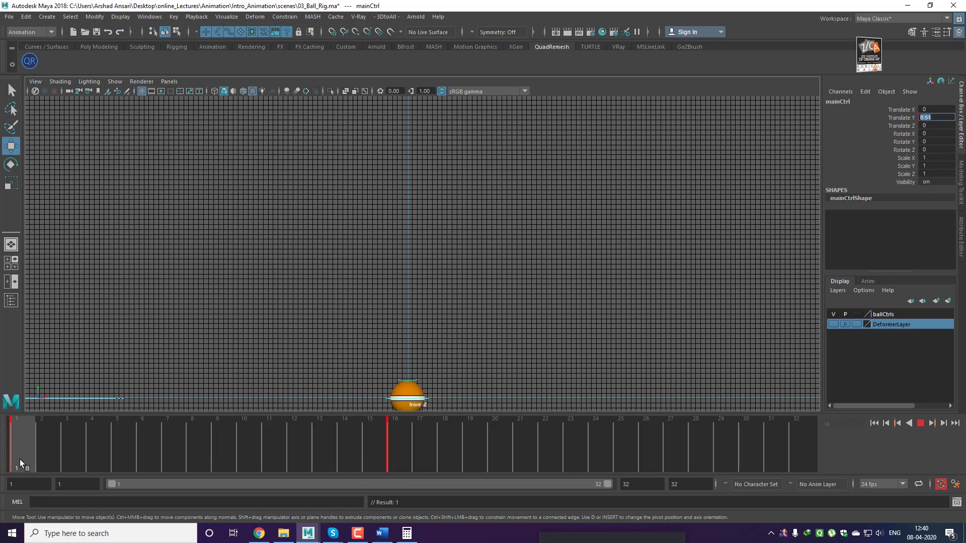
pyautogui.keyDown('alt'); pyautogui.moveTo(582, 344); pyautogui.dragTo(578, 342, button='right'); pyautogui.keyUp('alt')
pyautogui.keyDown('alt'); pyautogui.moveTo(577, 340); pyautogui.dragTo(581, 329, button='middle'); pyautogui.keyUp('alt')
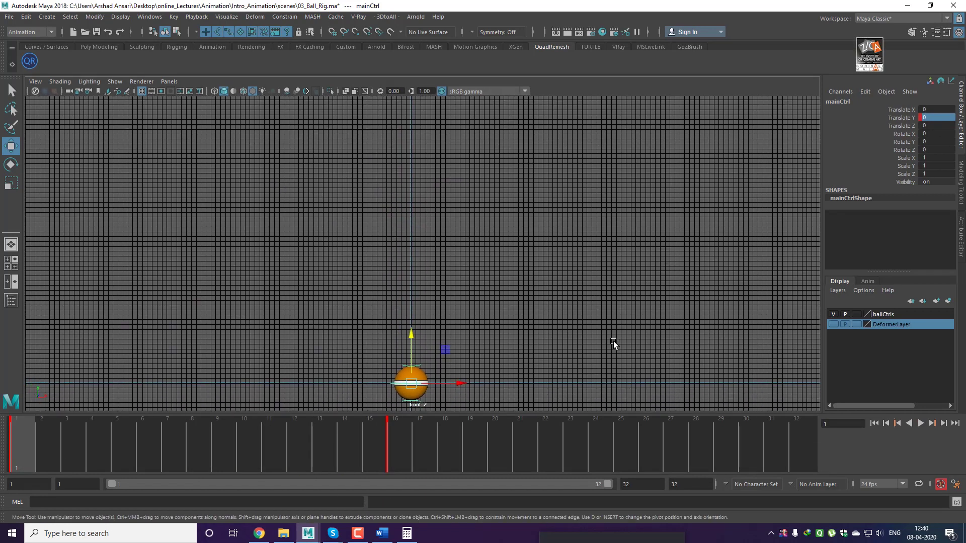
pyautogui.keyDown('alt'); pyautogui.moveTo(614, 341); pyautogui.dragTo(562, 344, button='right'); pyautogui.keyUp('alt')
pyautogui.hotkey('alt', 'v')
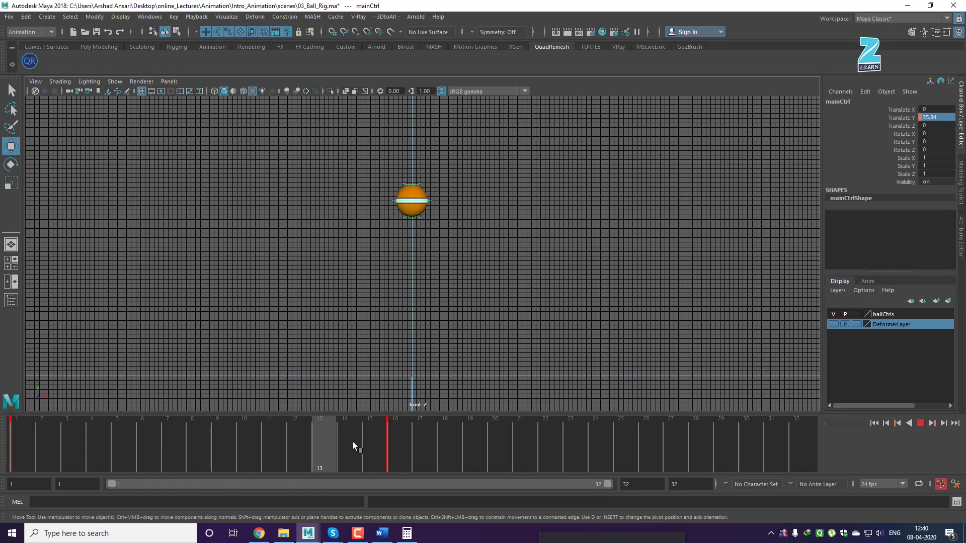
pyautogui.moveTo(352, 442); pyautogui.dragTo(417, 442)
pyautogui.keyDown('alt'); pyautogui.moveTo(492, 365); pyautogui.dragTo(509, 360, button='right'); pyautogui.keyUp('alt')
pyautogui.keyDown('alt'); pyautogui.moveTo(509, 360); pyautogui.dragTo(490, 339, button='middle'); pyautogui.keyUp('alt')
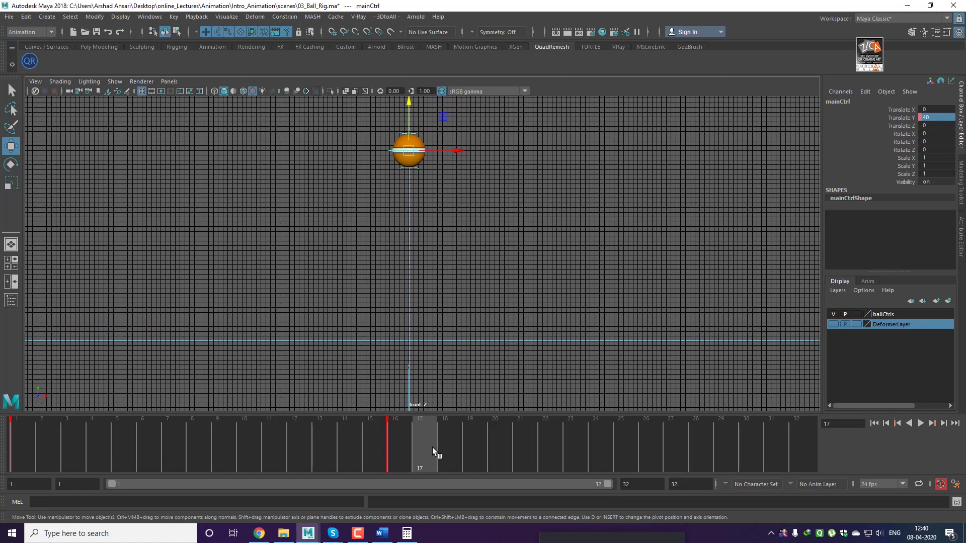
pyautogui.moveTo(433, 448); pyautogui.dragTo(92, 449)
pyautogui.hotkey('alt', 'v')
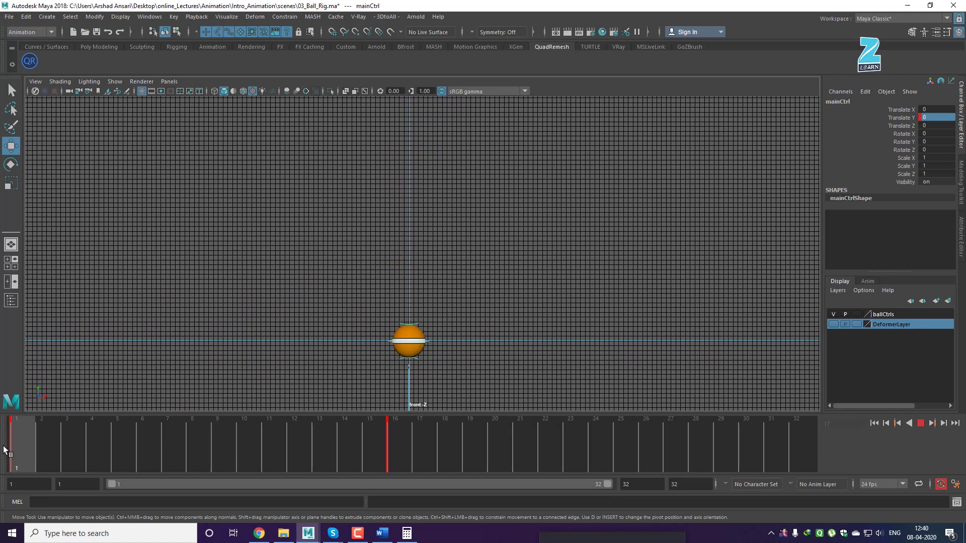
pyautogui.click(388, 446)
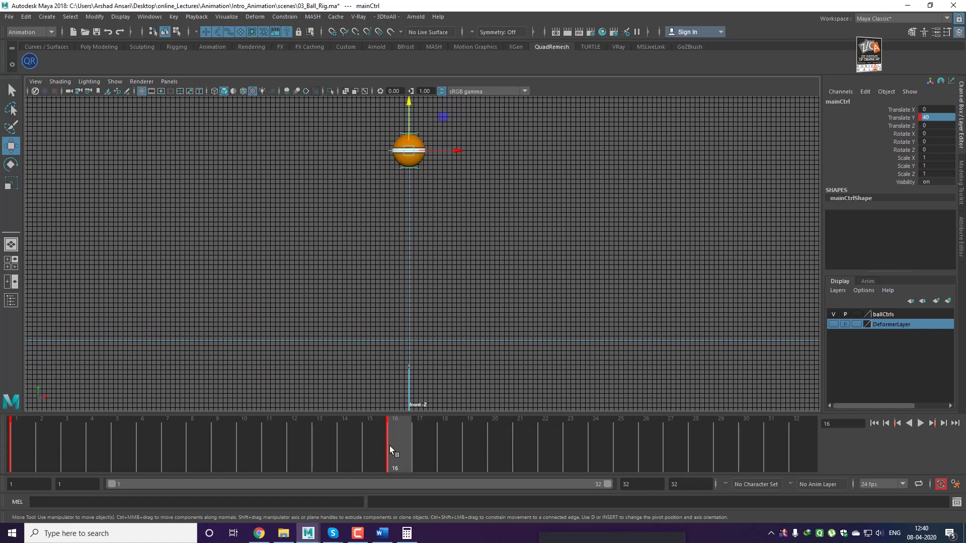
pyautogui.keyDown('alt'); pyautogui.moveTo(472, 325); pyautogui.dragTo(482, 334, button='middle'); pyautogui.keyUp('alt')
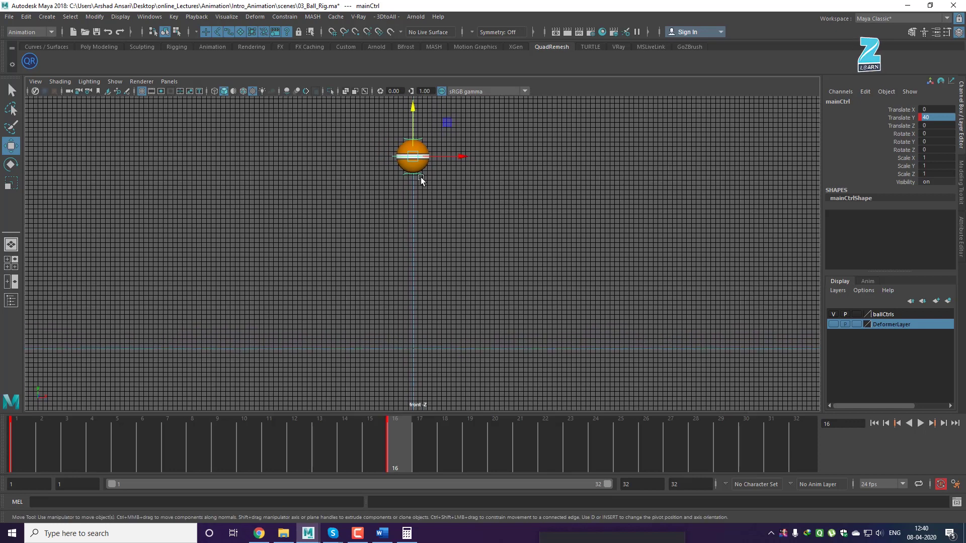
pyautogui.click(413, 163)
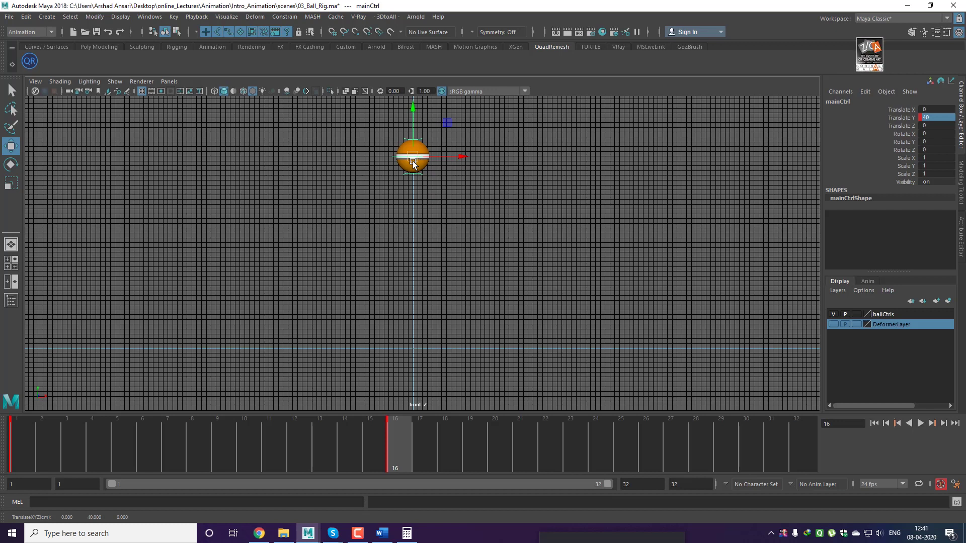
# Copy the main control's key from frame 1 and paste it at frame 32
pyautogui.click(19, 455)
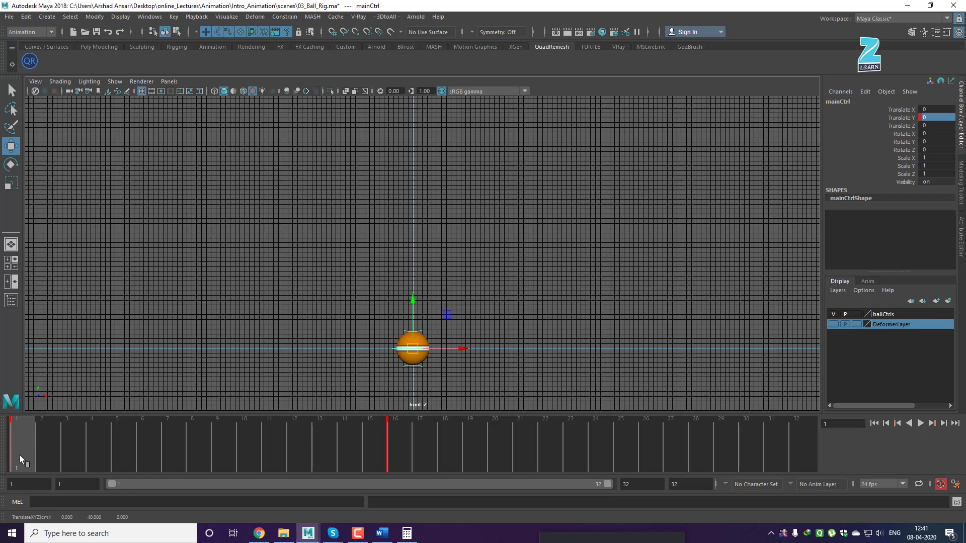
pyautogui.rightClick(20, 455)
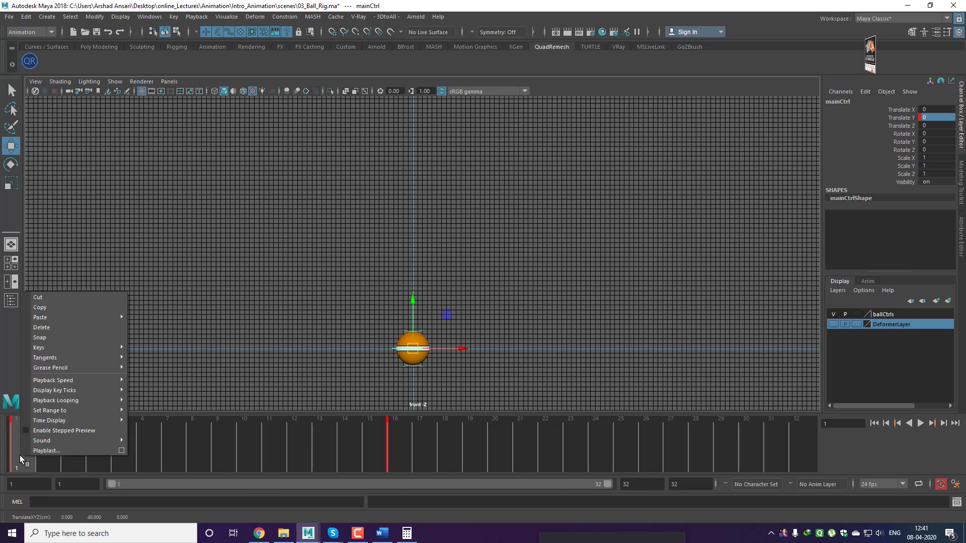
pyautogui.click(47, 307)
pyautogui.moveTo(37, 450); pyautogui.dragTo(814, 458)
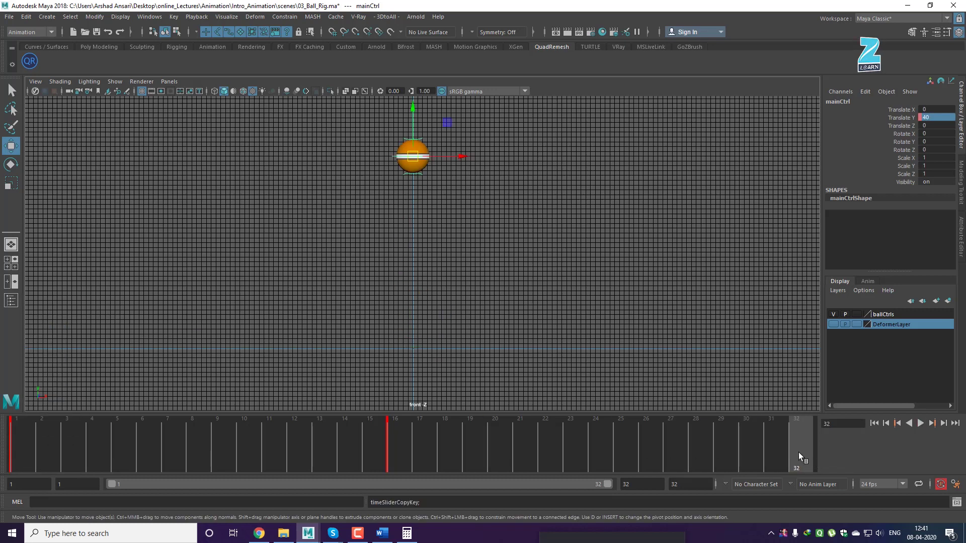
pyautogui.rightClick(798, 452)
pyautogui.moveTo(816, 315)
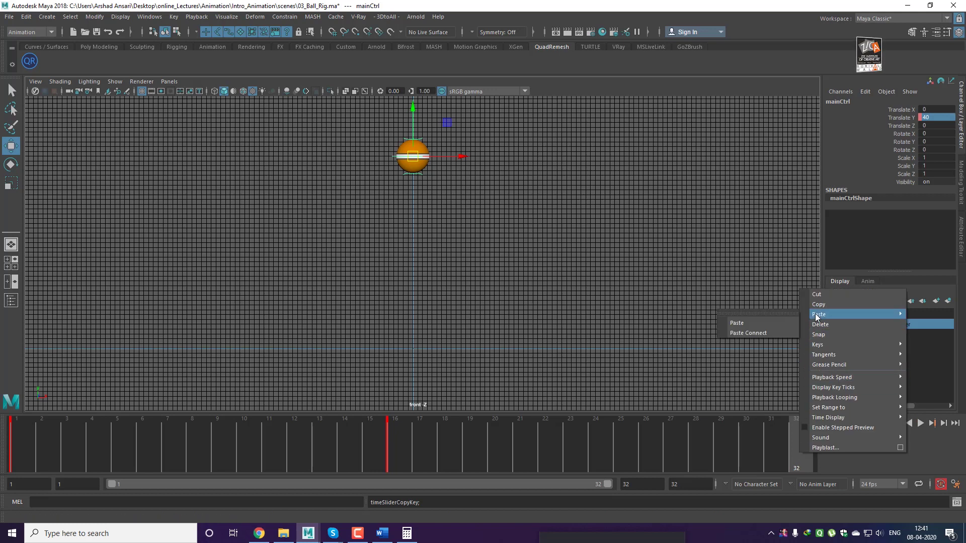
pyautogui.click(763, 324)
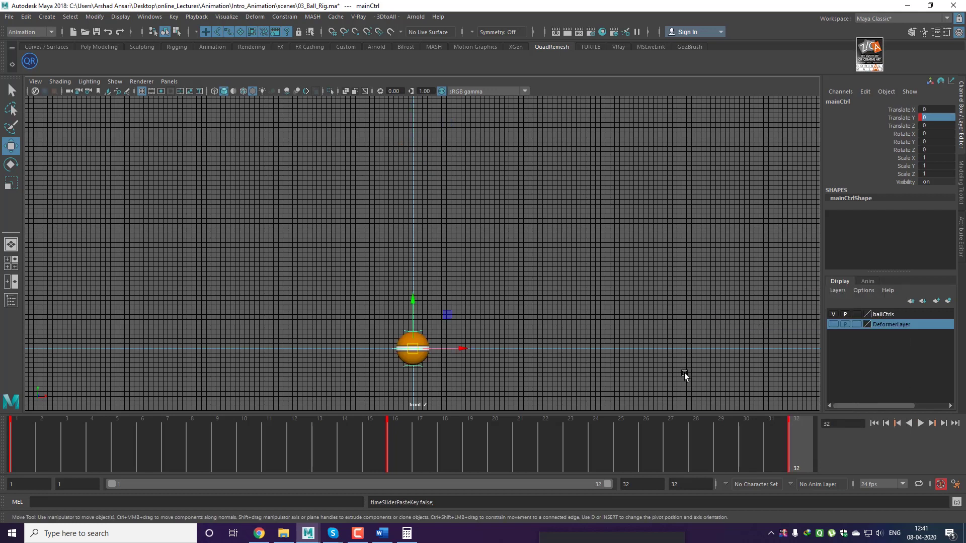
# Hide the grid and play the ball's up-and-down motion with its control deselected, ending back at frame 1
pyautogui.click(310, 204)
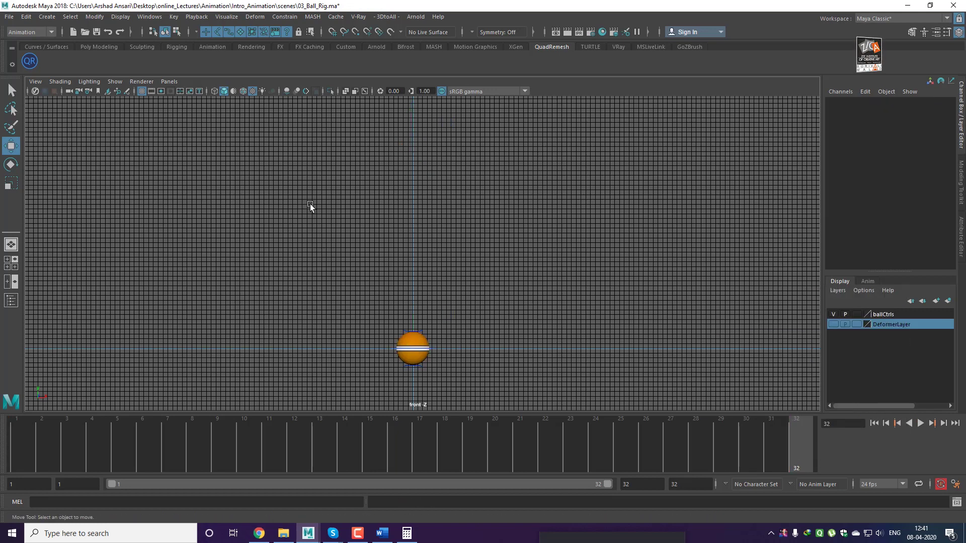
pyautogui.click(142, 92)
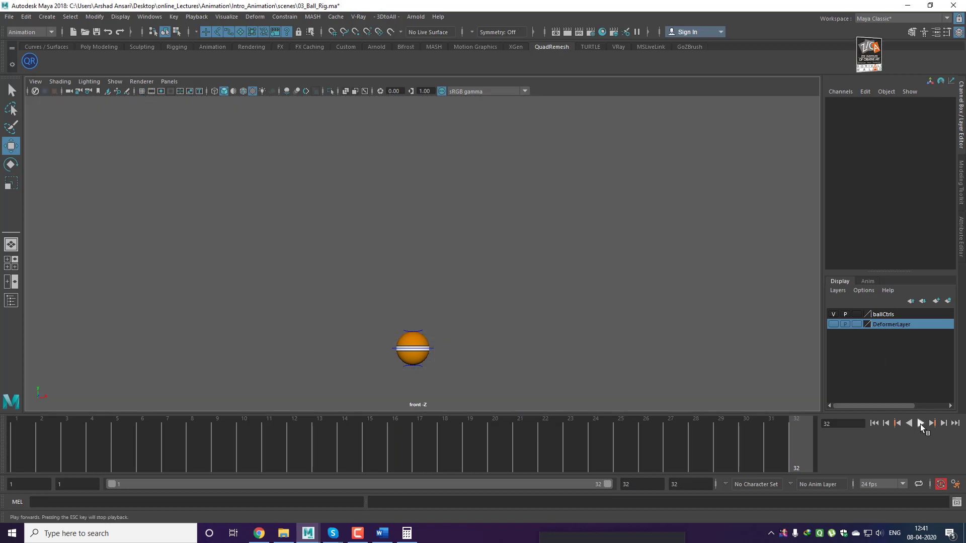
pyautogui.click(920, 424)
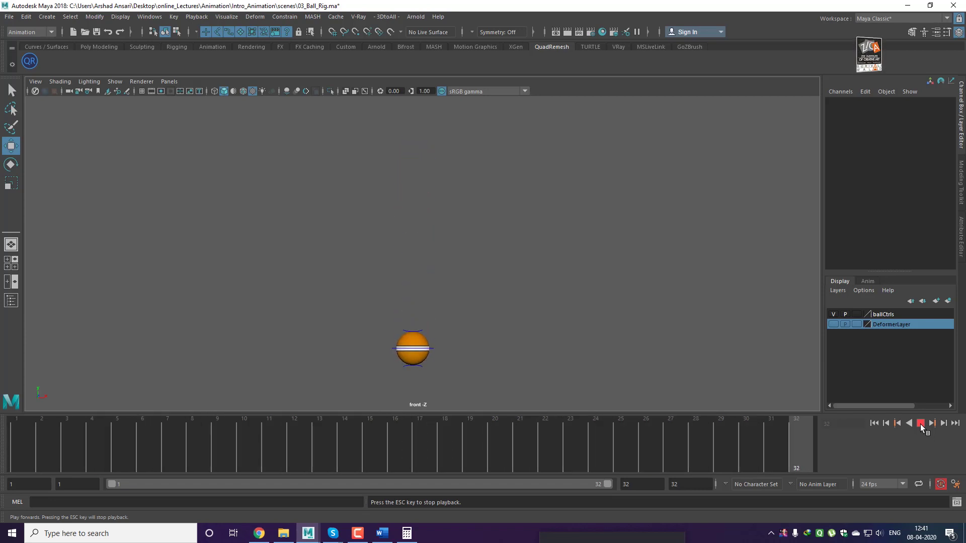
pyautogui.click(921, 424)
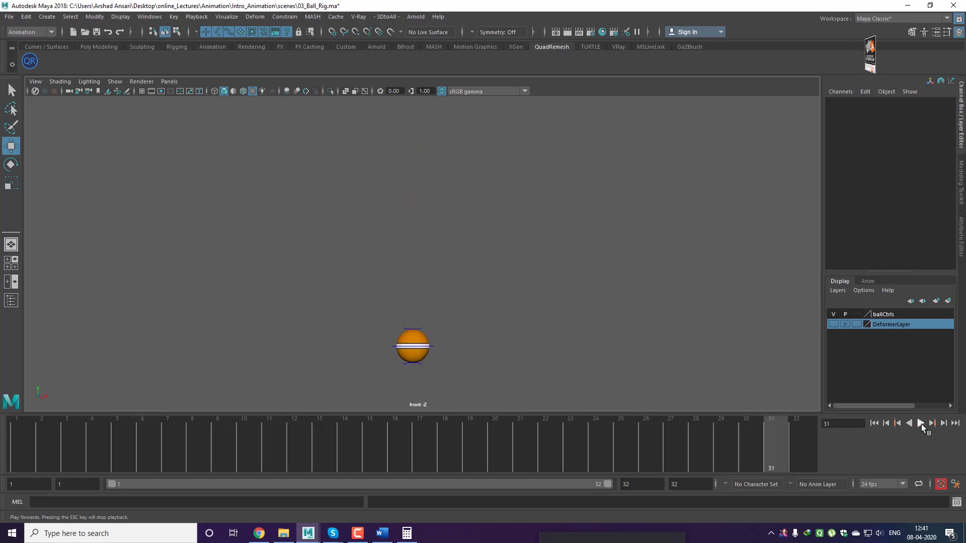
pyautogui.click(871, 423)
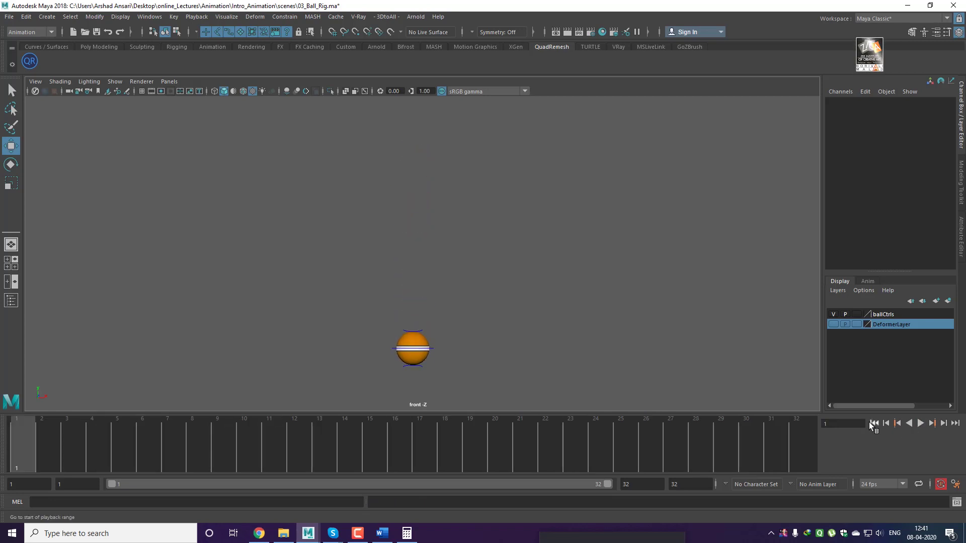
# Select the ball's main control and key its Translate Y at 30 on frame 8
pyautogui.click(434, 348)
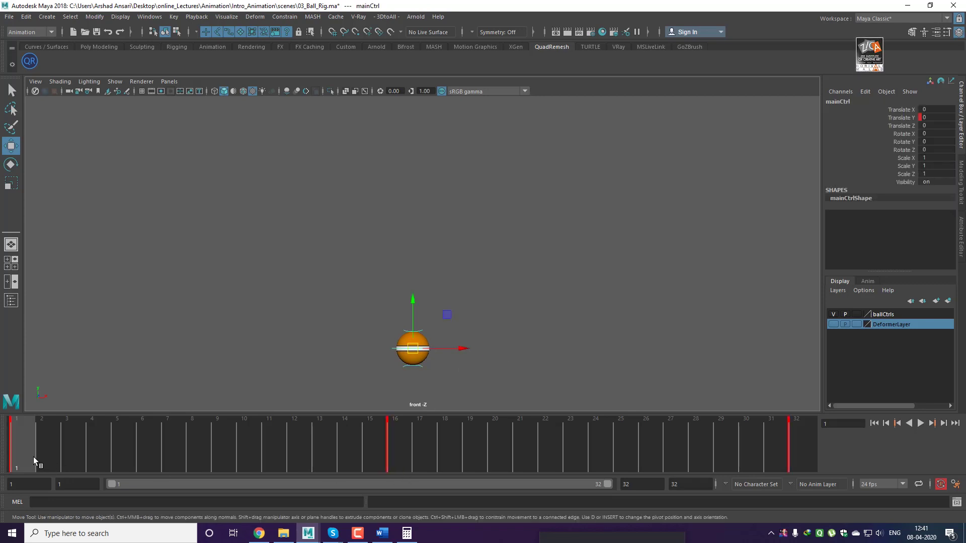
pyautogui.click(398, 447)
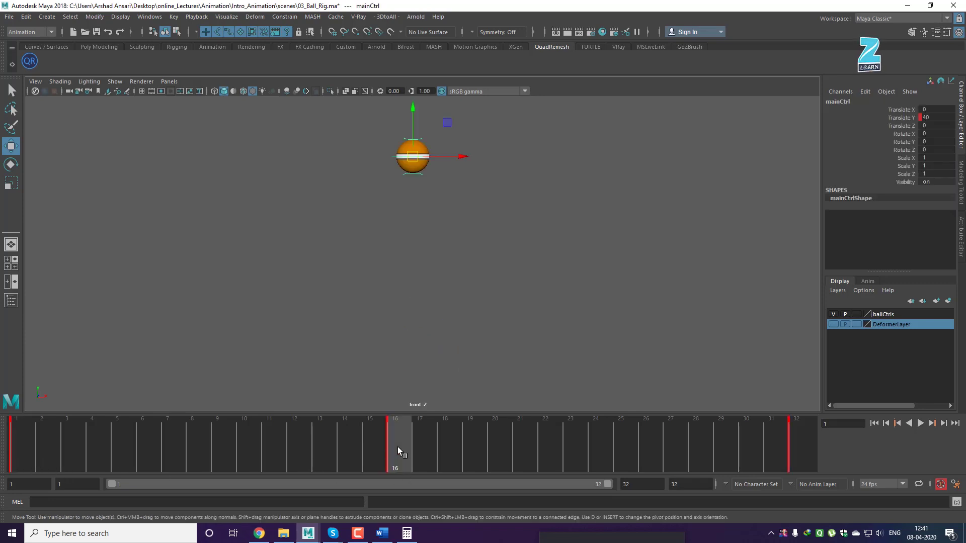
pyautogui.moveTo(399, 453); pyautogui.dragTo(201, 454)
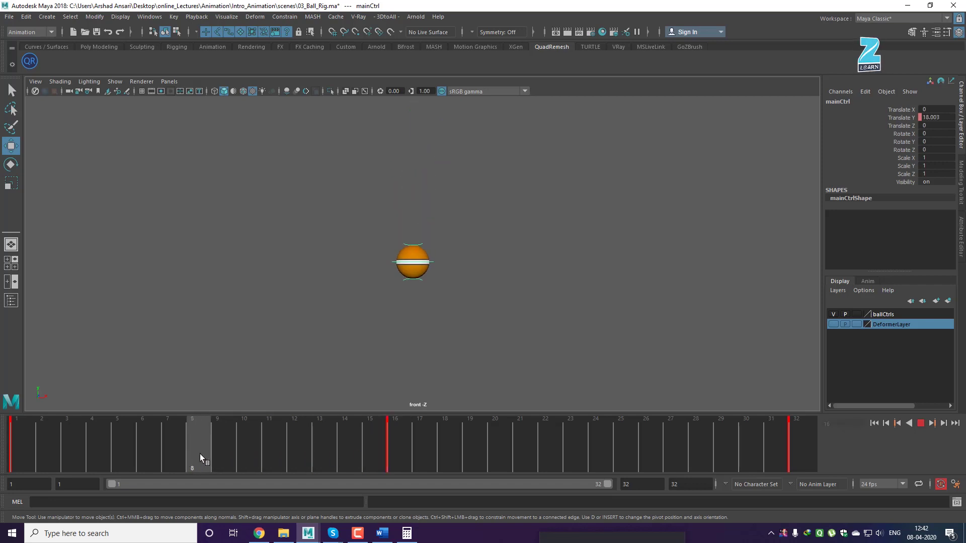
pyautogui.click(396, 454)
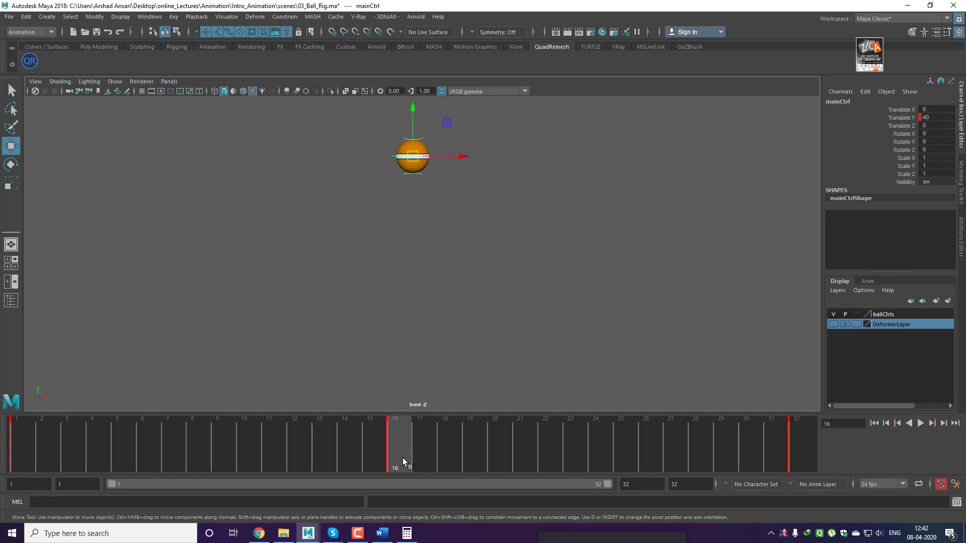
pyautogui.moveTo(402, 458); pyautogui.dragTo(198, 458)
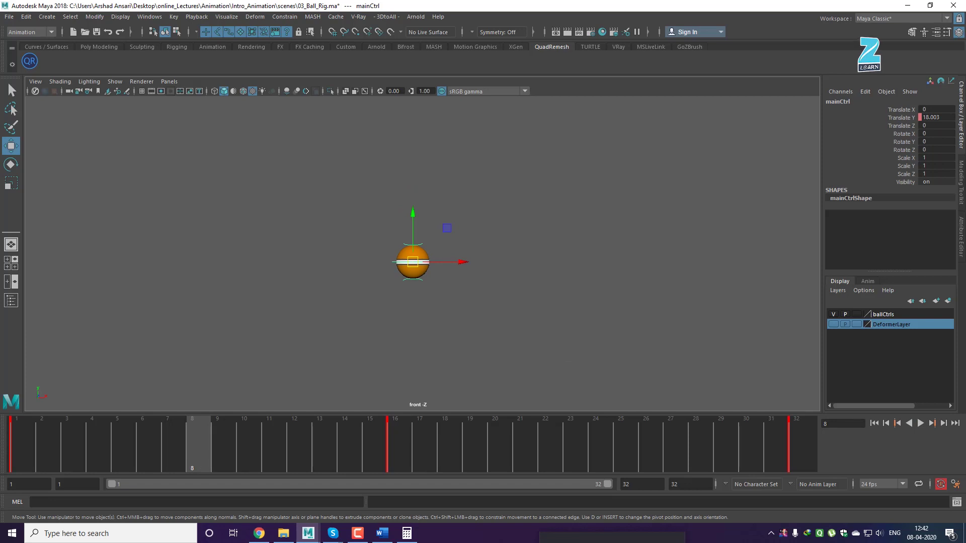
pyautogui.click(935, 118)
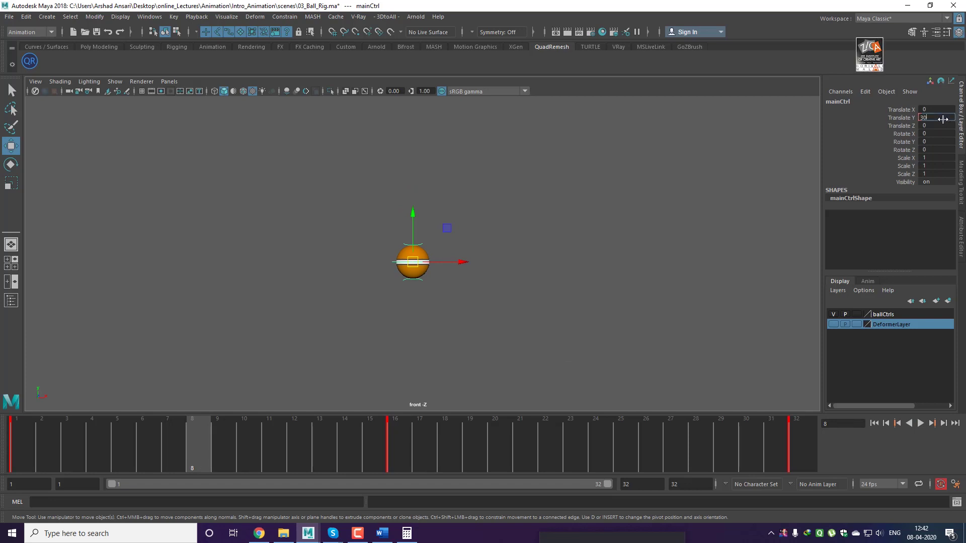
pyautogui.press('Return')
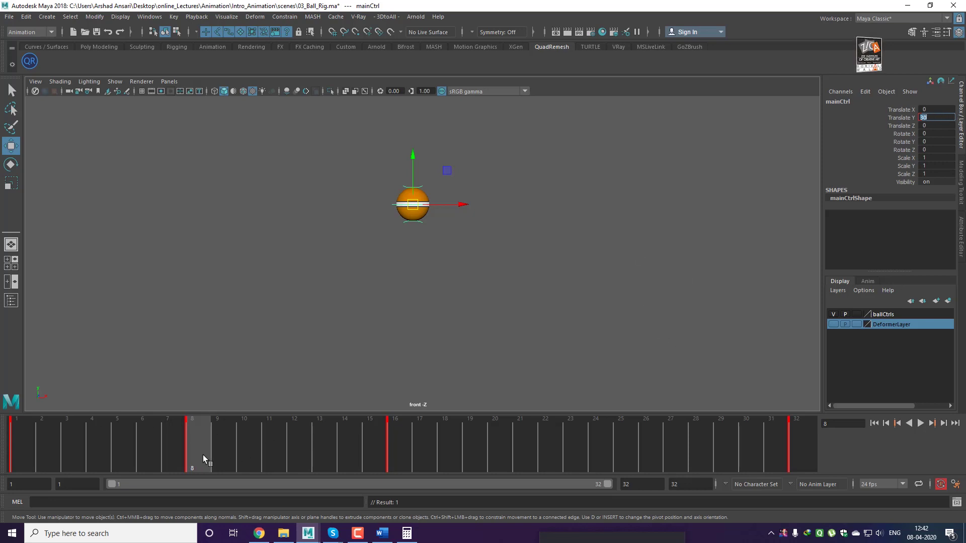
# Key the main control's Translate Y at 30 on frame 24 for the ball's descent
pyautogui.moveTo(203, 455); pyautogui.dragTo(592, 454)
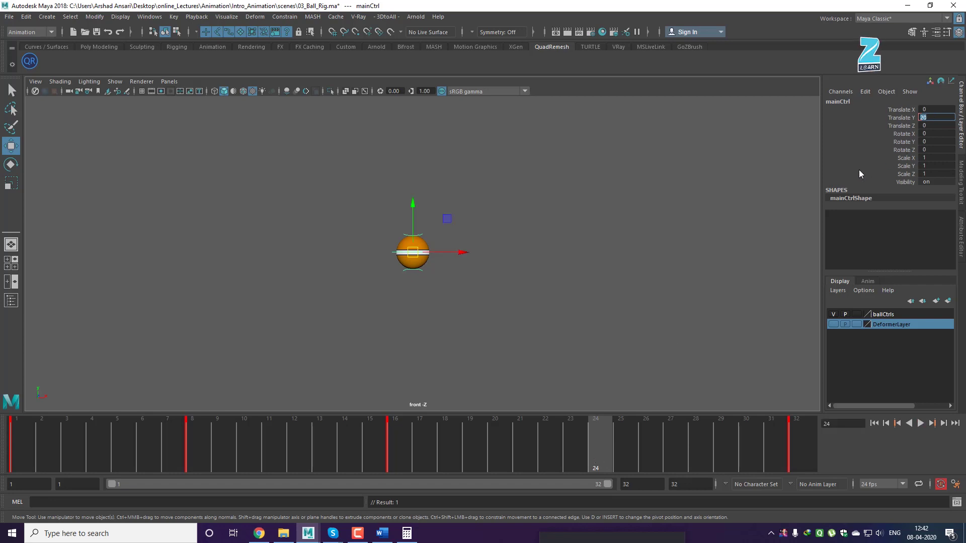
pyautogui.hotkey('alt', 'v')
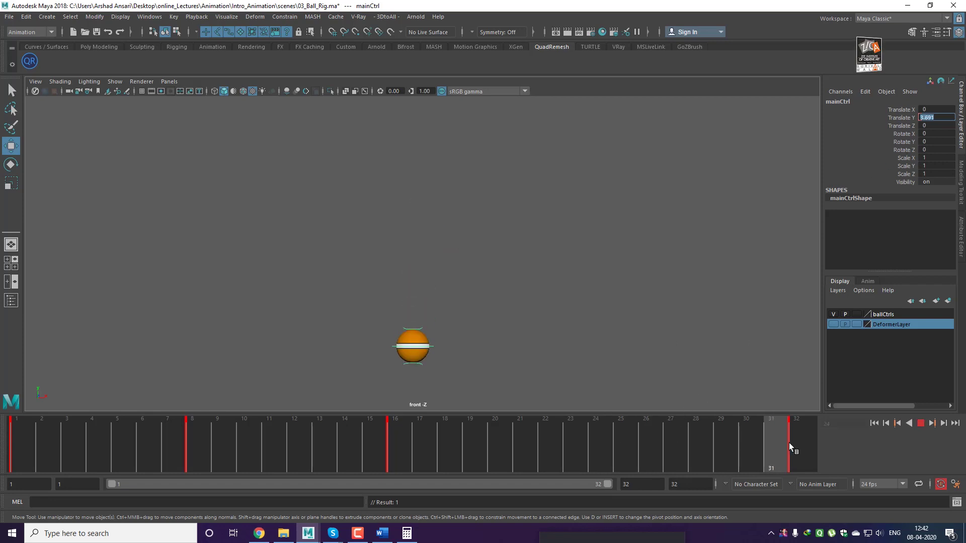
pyautogui.moveTo(801, 443); pyautogui.dragTo(603, 441)
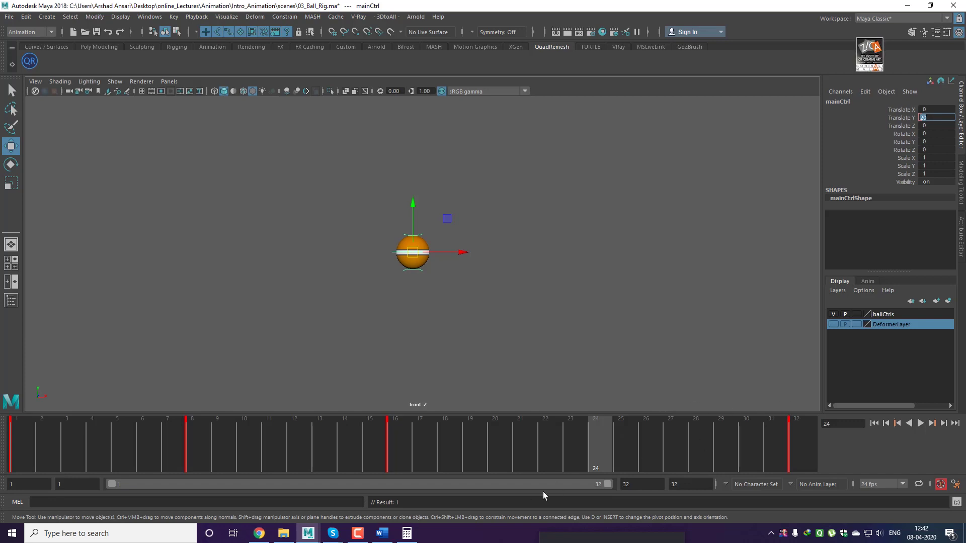
pyautogui.hotkey('alt', 'v')
pyautogui.moveTo(137, 454); pyautogui.dragTo(593, 451)
pyautogui.write('30')
pyautogui.press('Return')
# Deselect the control, play the bounce with its in-between keys, and return to frame 1
pyautogui.click(658, 330)
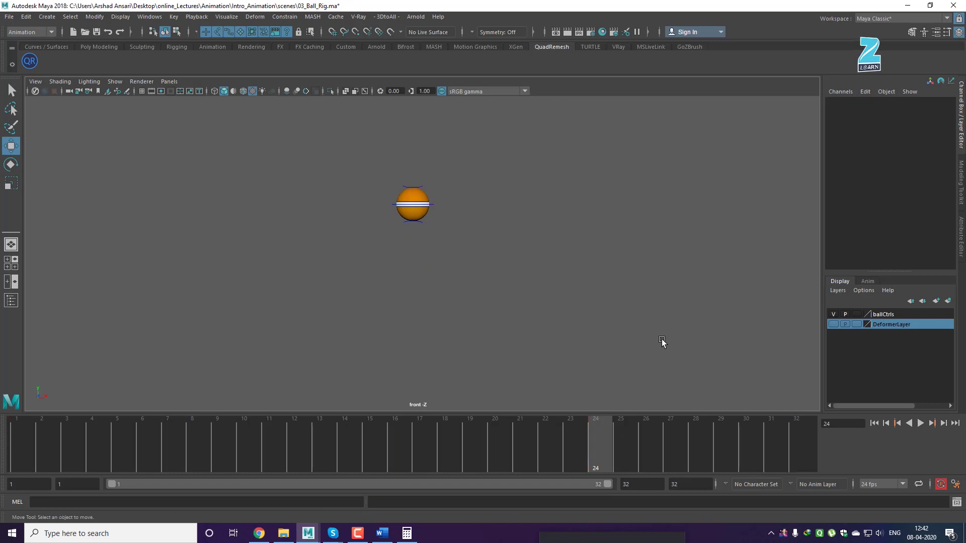
pyautogui.click(921, 424)
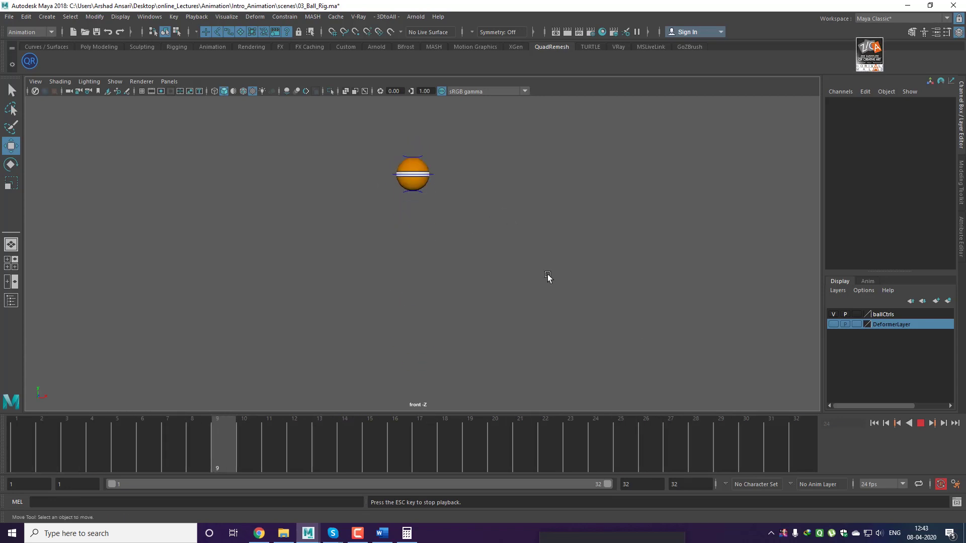
pyautogui.click(921, 423)
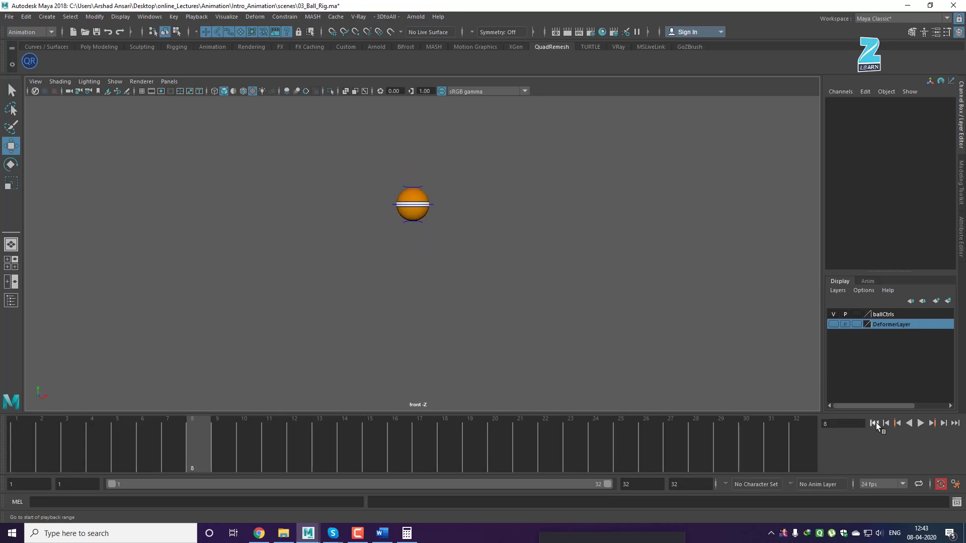
pyautogui.click(874, 423)
# Open the Graph Editor for the main control and enlarge it around the Translate Y curve
pyautogui.click(436, 349)
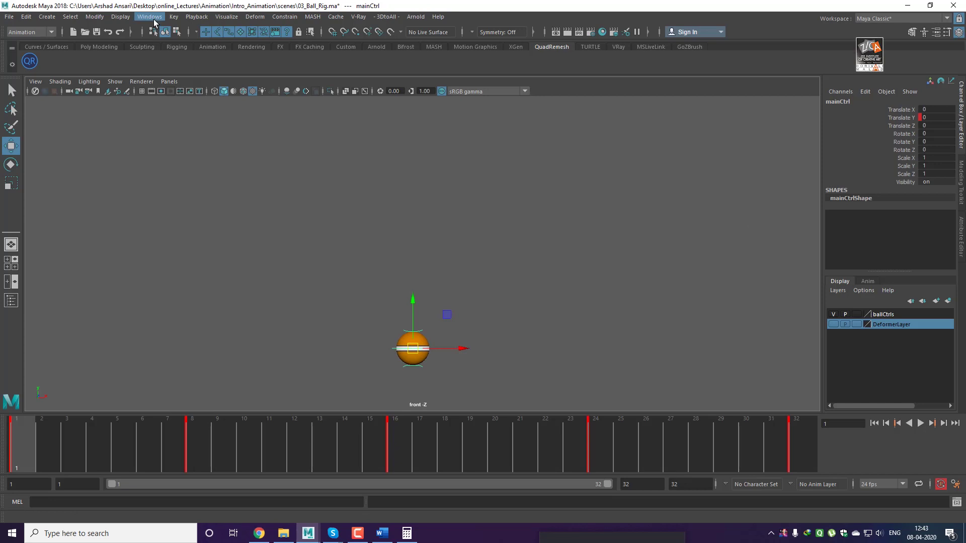
pyautogui.click(153, 20)
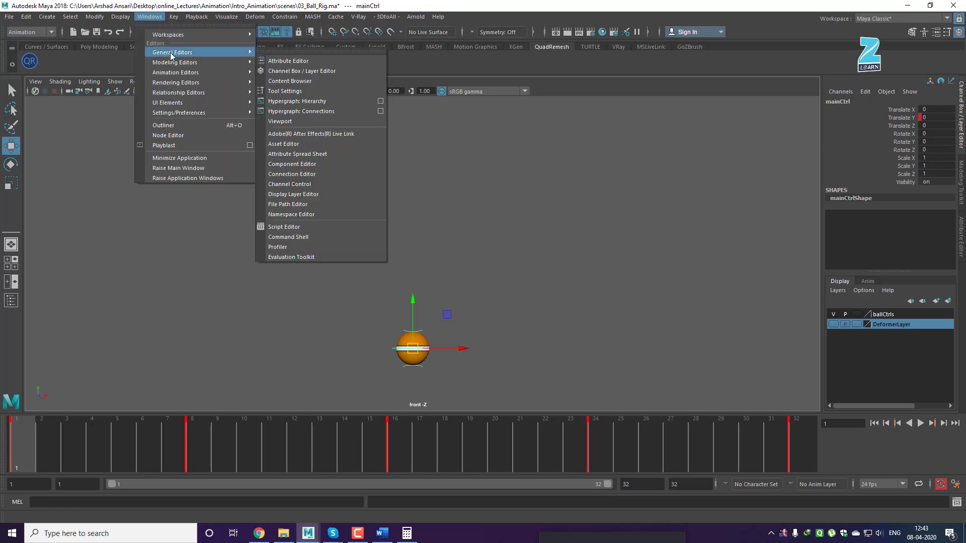
pyautogui.moveTo(216, 67)
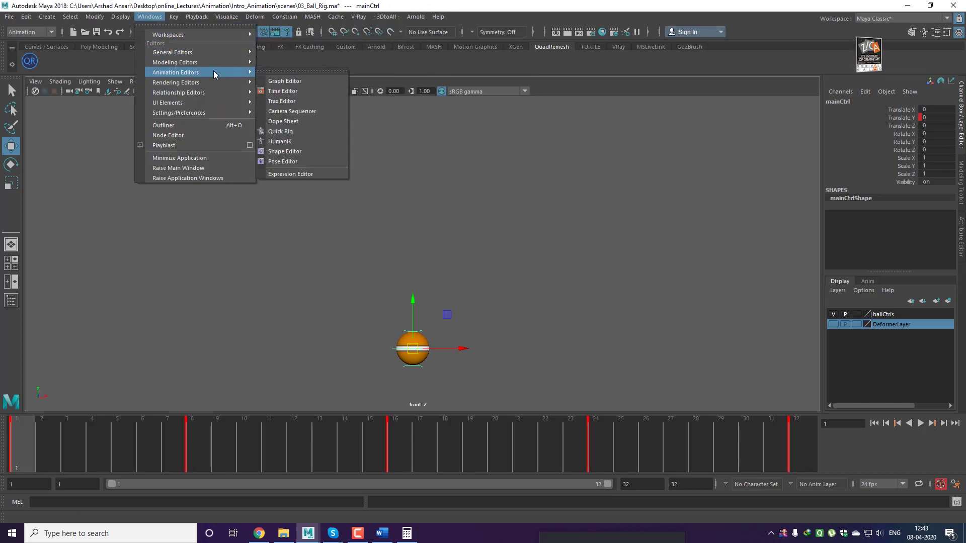
pyautogui.click(304, 79)
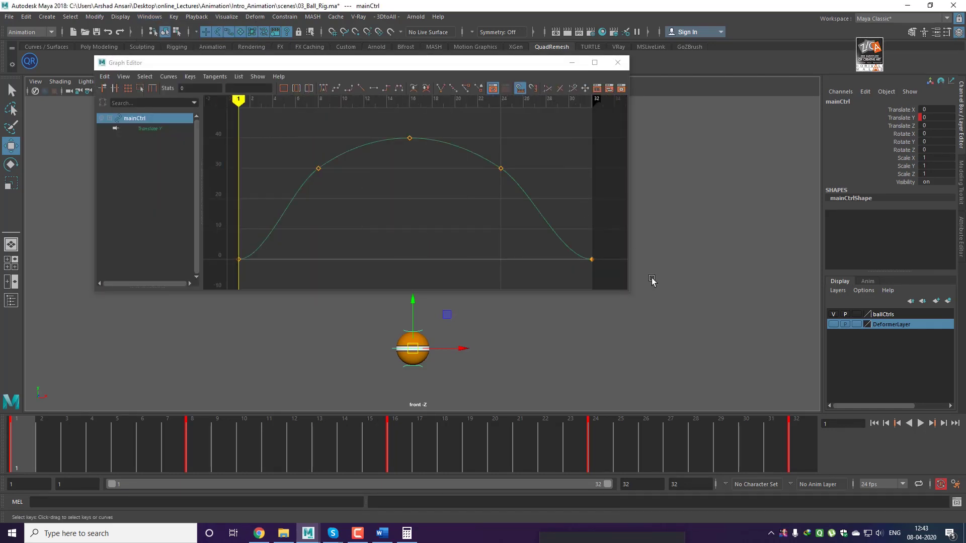
pyautogui.moveTo(629, 291); pyautogui.dragTo(897, 437)
pyautogui.keyDown('alt'); pyautogui.moveTo(627, 305); pyautogui.dragTo(604, 313, button='right'); pyautogui.keyUp('alt')
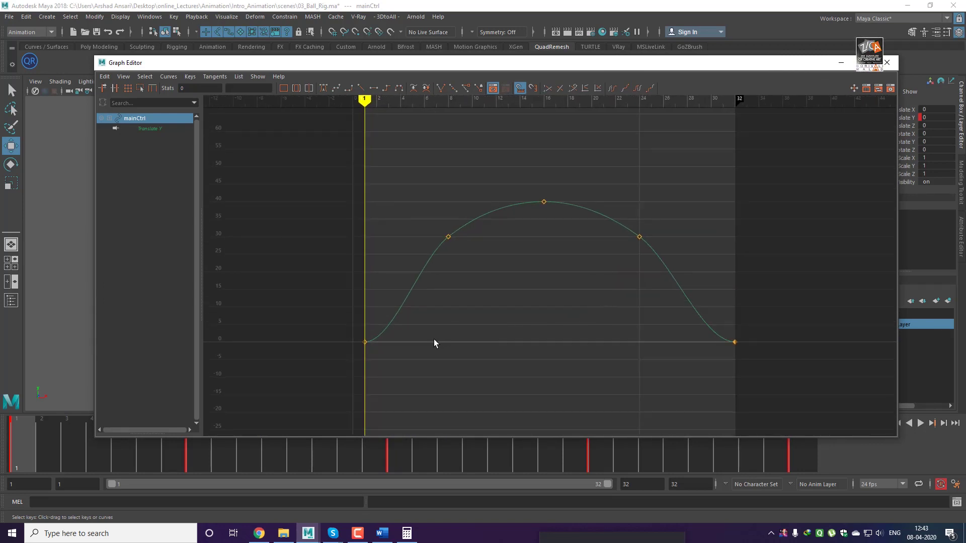
# Tilt the Translate Y curve's tangents at frames 1 and 32 upward toward the peak to shape a rounded arc
pyautogui.moveTo(325, 316); pyautogui.dragTo(394, 299)
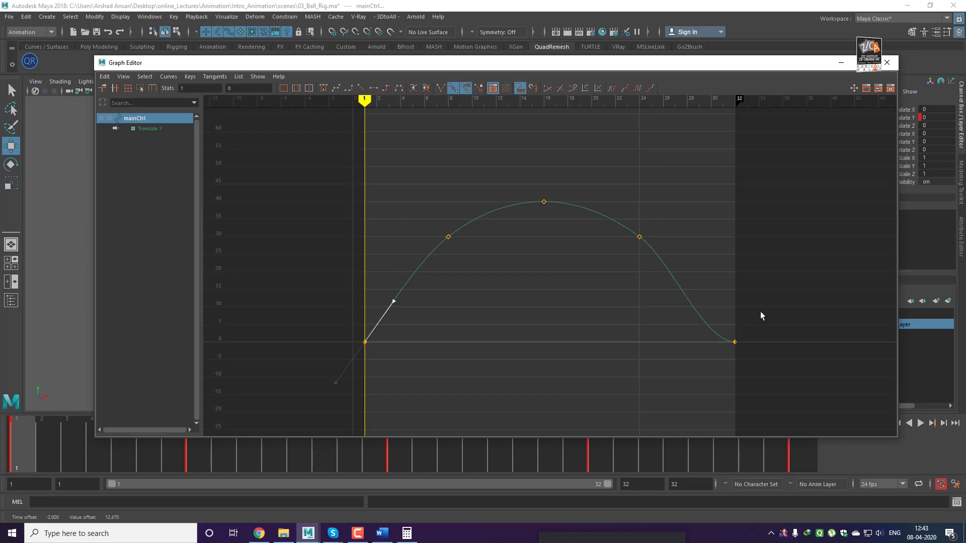
pyautogui.moveTo(761, 316); pyautogui.dragTo(690, 398)
pyautogui.moveTo(644, 320); pyautogui.dragTo(722, 394)
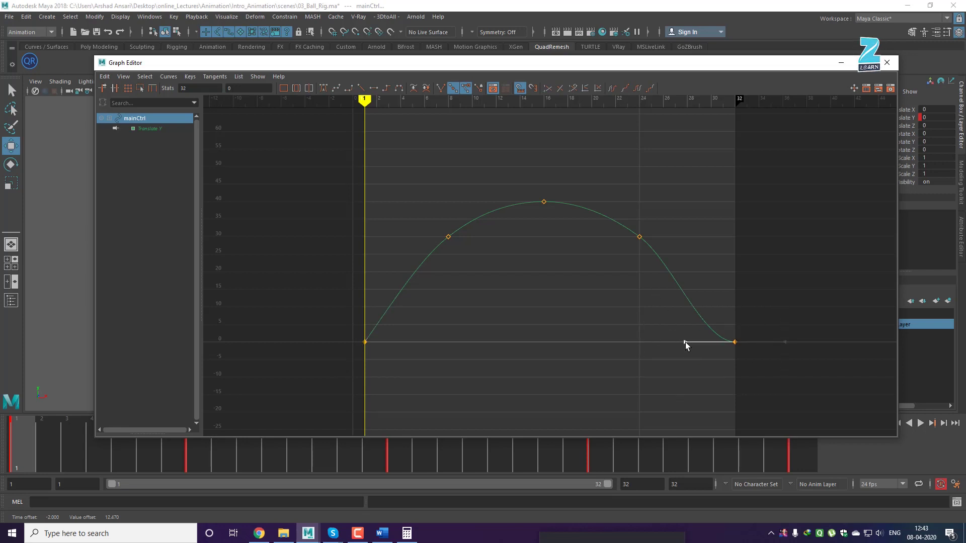
pyautogui.moveTo(686, 341); pyautogui.dragTo(701, 295)
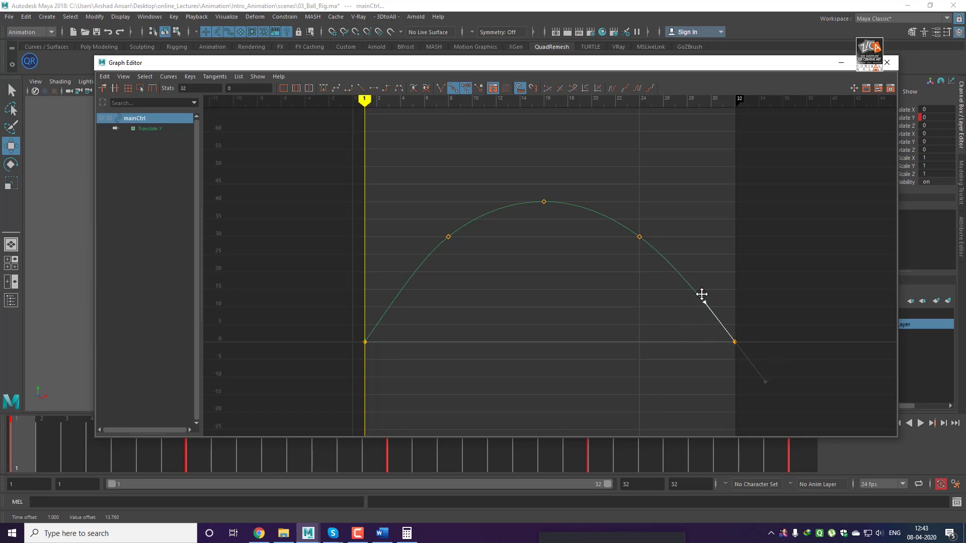
pyautogui.click(622, 367)
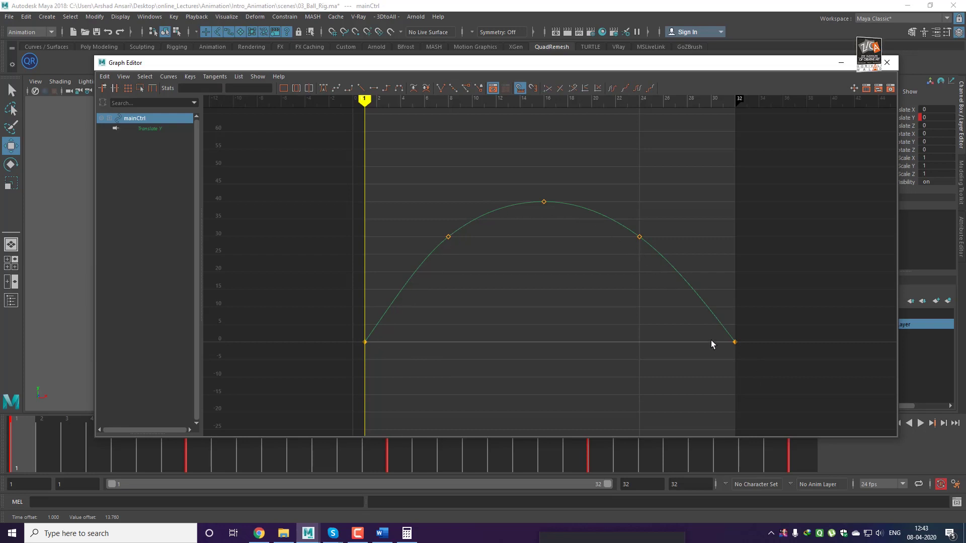
# Close the Graph Editor, play the bounce with nothing selected, and return to frame 1
pyautogui.click(886, 62)
pyautogui.click(608, 255)
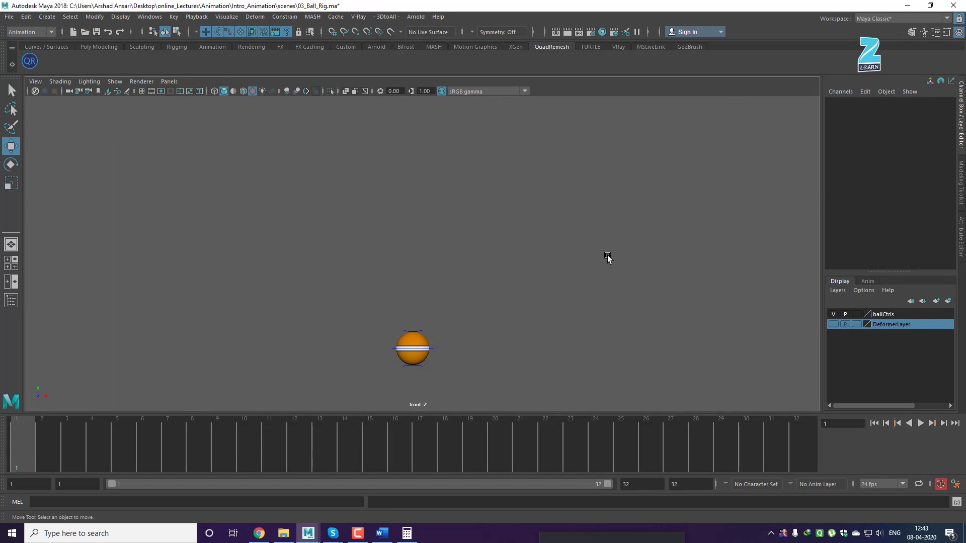
pyautogui.hotkey('alt', 'v')
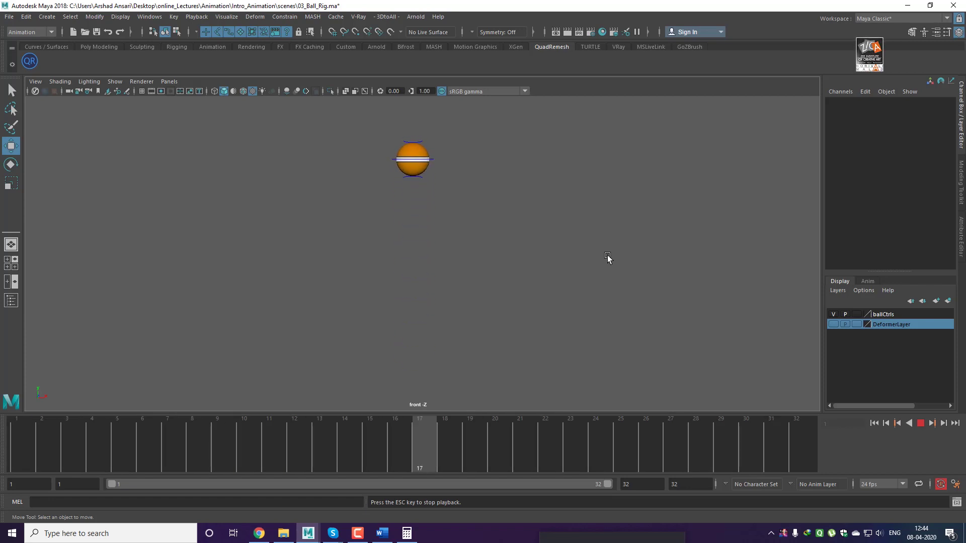
pyautogui.click(920, 425)
pyautogui.click(877, 425)
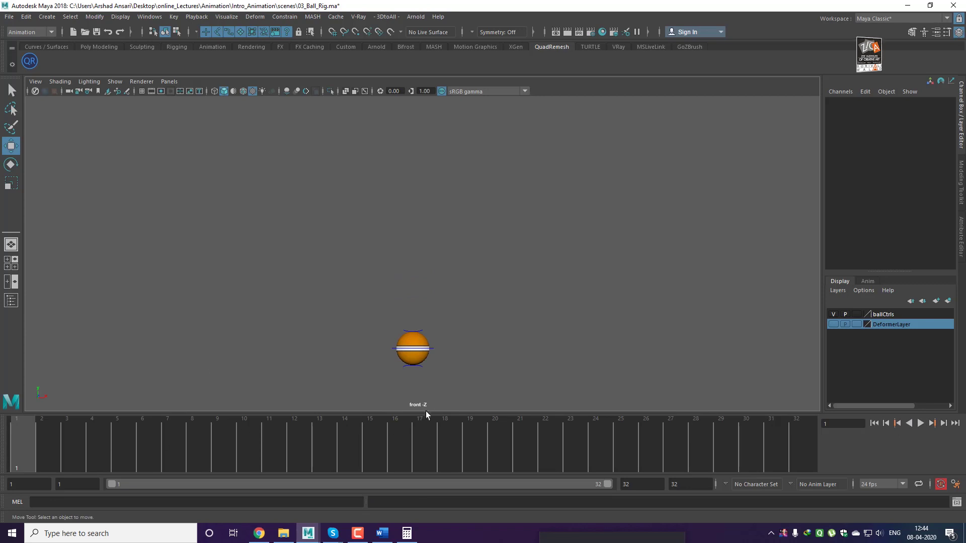
# Show the grid, try moving the ball's bottom control vertically to deform the ball, and undo the move
pyautogui.click(424, 367)
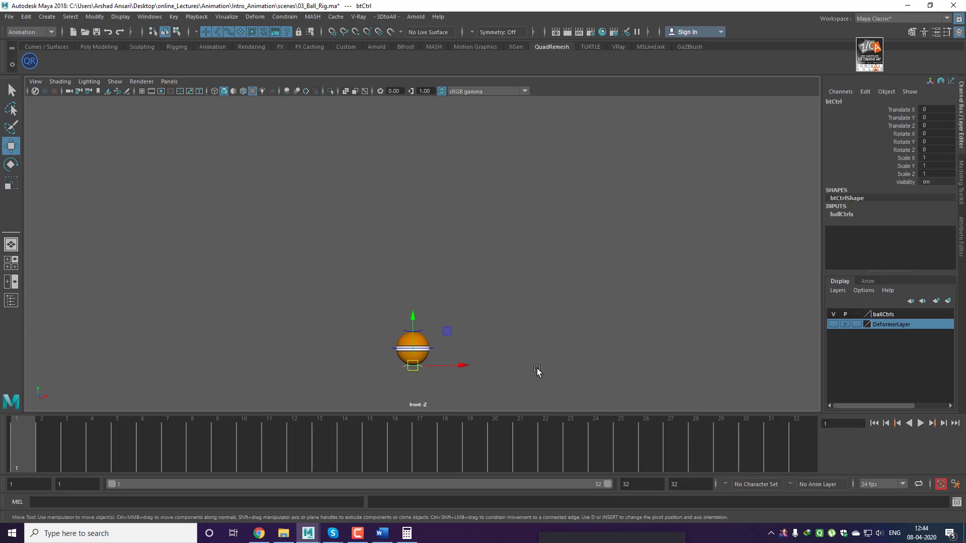
pyautogui.click(141, 91)
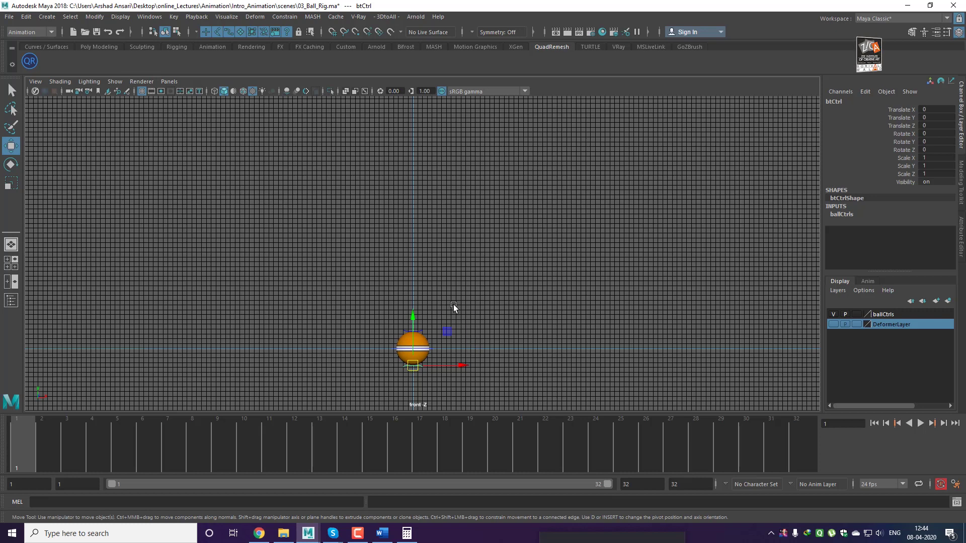
pyautogui.moveTo(414, 312); pyautogui.dragTo(414, 312)
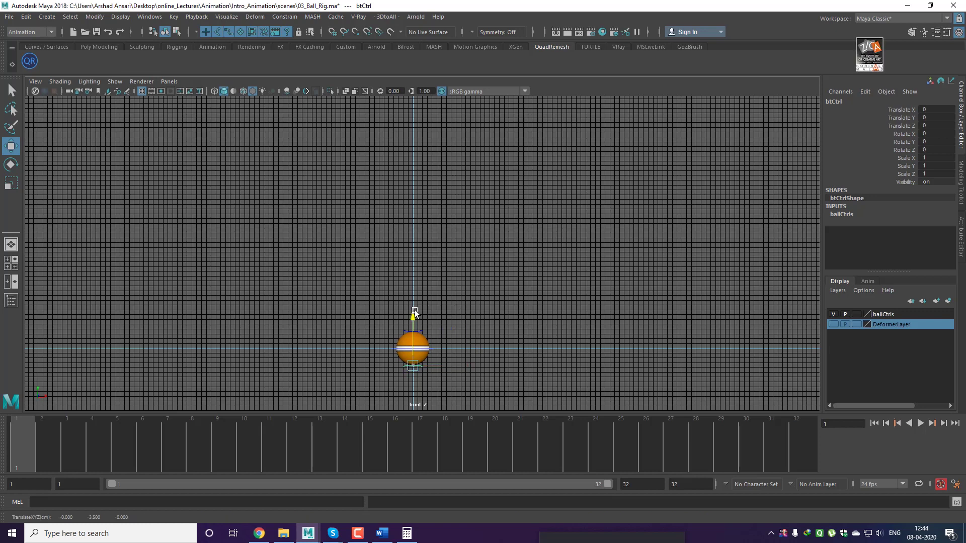
pyautogui.keyDown('alt'); pyautogui.moveTo(571, 333); pyautogui.dragTo(611, 321, button='right'); pyautogui.keyUp('alt')
pyautogui.keyDown('alt'); pyautogui.moveTo(531, 398); pyautogui.dragTo(522, 310, button='middle'); pyautogui.keyUp('alt')
pyautogui.keyDown('alt'); pyautogui.moveTo(521, 310); pyautogui.dragTo(634, 296, button='right'); pyautogui.keyUp('alt')
pyautogui.keyDown('alt'); pyautogui.moveTo(583, 291); pyautogui.dragTo(636, 304, button='middle'); pyautogui.keyUp('alt')
pyautogui.keyDown('alt'); pyautogui.moveTo(533, 304); pyautogui.dragTo(579, 301, button='right'); pyautogui.keyUp('alt')
pyautogui.keyDown('alt'); pyautogui.moveTo(507, 294); pyautogui.dragTo(564, 294, button='right'); pyautogui.keyUp('alt')
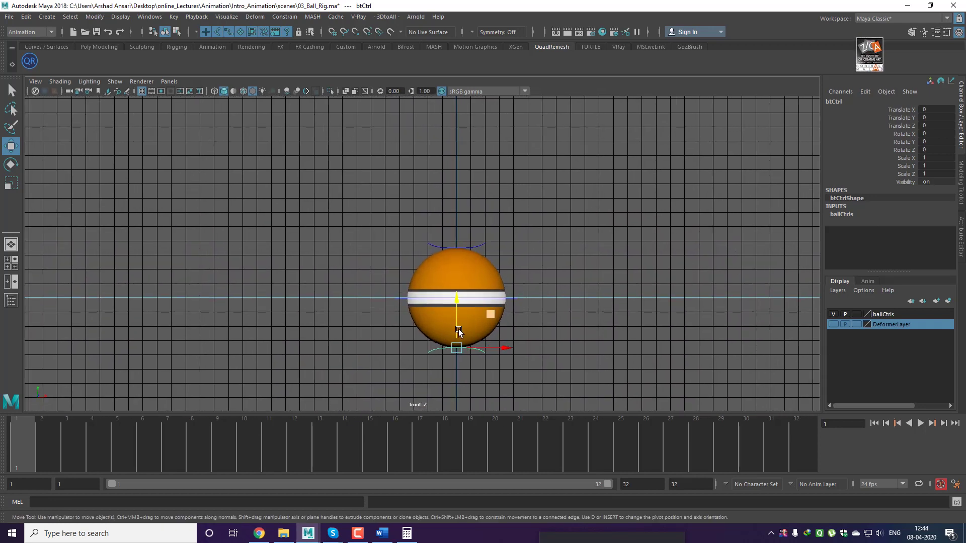
pyautogui.moveTo(454, 299); pyautogui.dragTo(454, 296)
pyautogui.hotkey('ctrl', 'z')
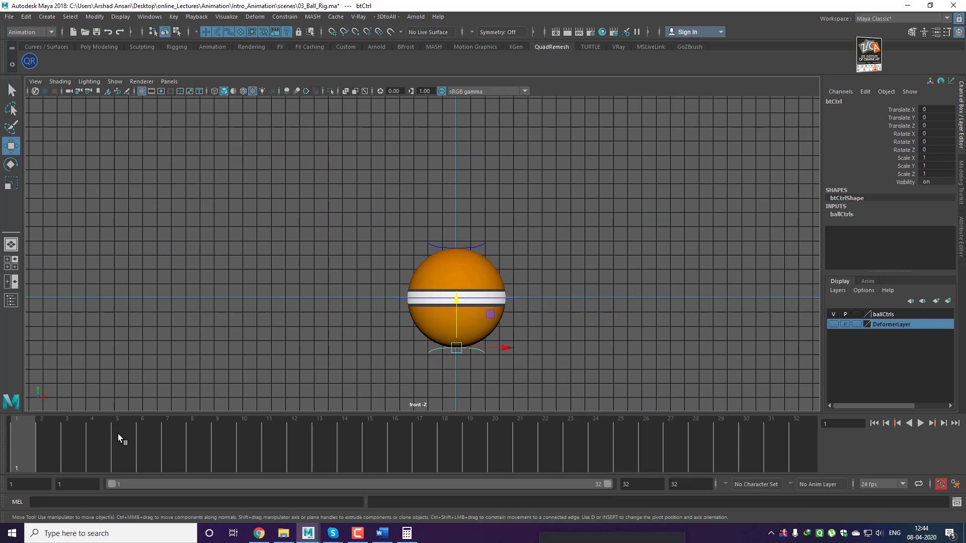
# Key the bottom control's Translate Y at frame 1, then set it to 2 to squash the ball
pyautogui.click(903, 120)
pyautogui.rightClick(904, 120)
pyautogui.click(896, 140)
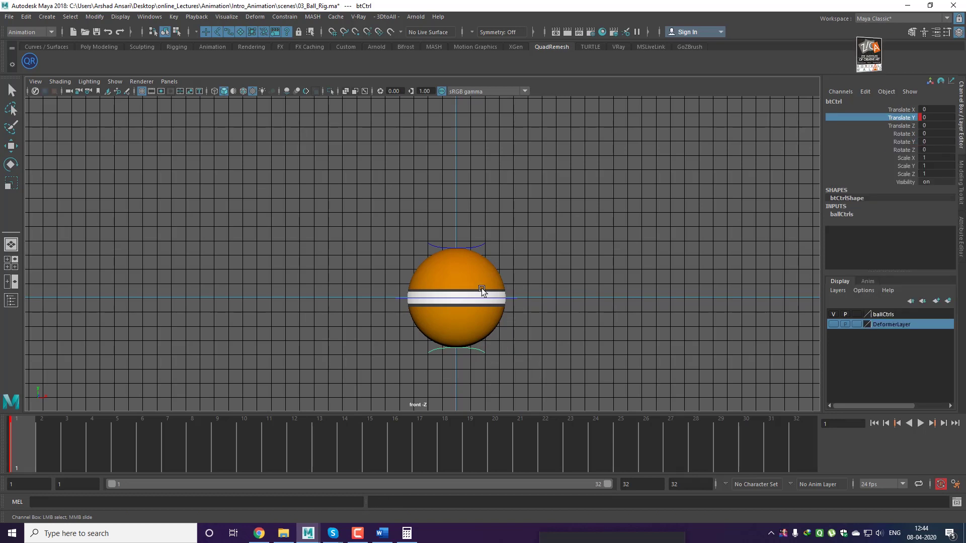
pyautogui.press('w')
pyautogui.moveTo(464, 300); pyautogui.dragTo(459, 272)
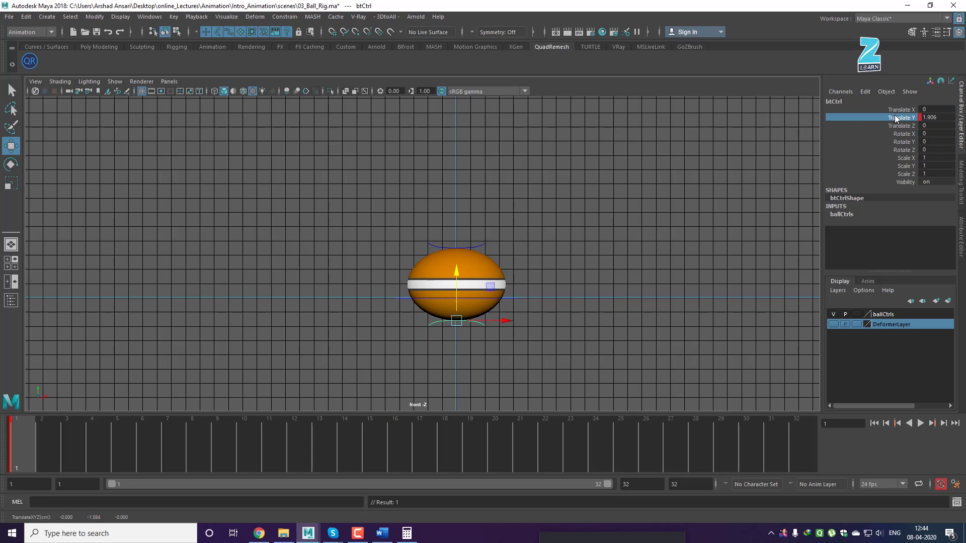
pyautogui.click(932, 117)
pyautogui.write('2')
pyautogui.press('Return')
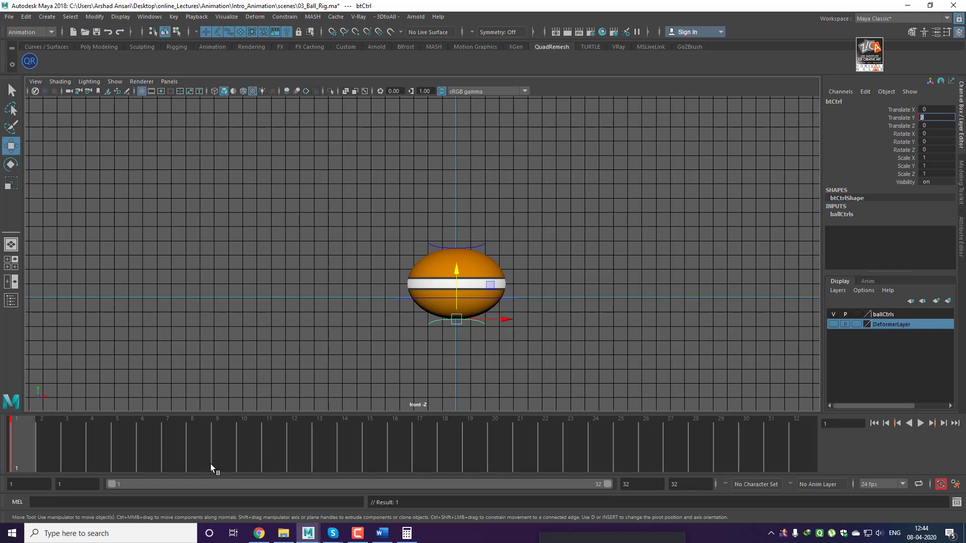
pyautogui.scroll(-10, 229, 349)
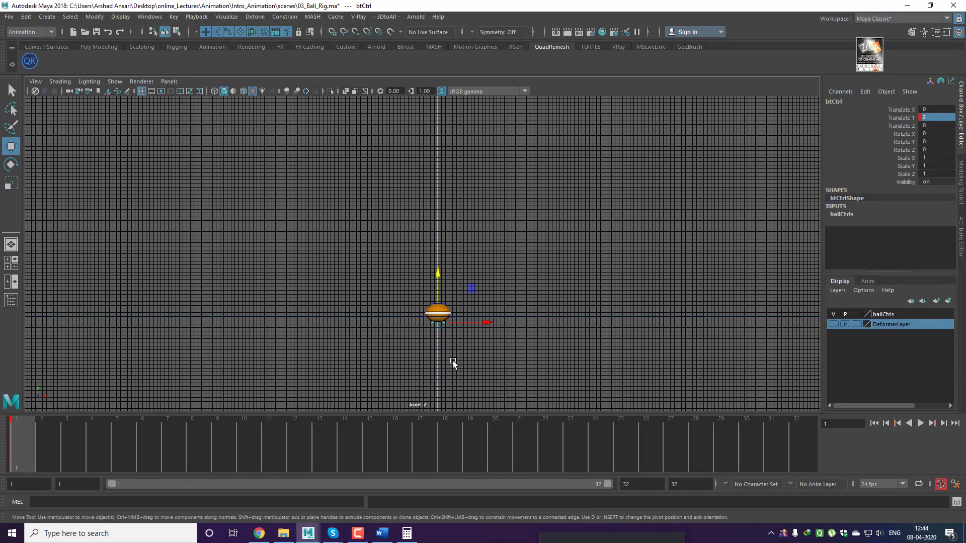
pyautogui.keyDown('alt'); pyautogui.moveTo(452, 361); pyautogui.dragTo(454, 391, button='middle'); pyautogui.keyUp('alt')
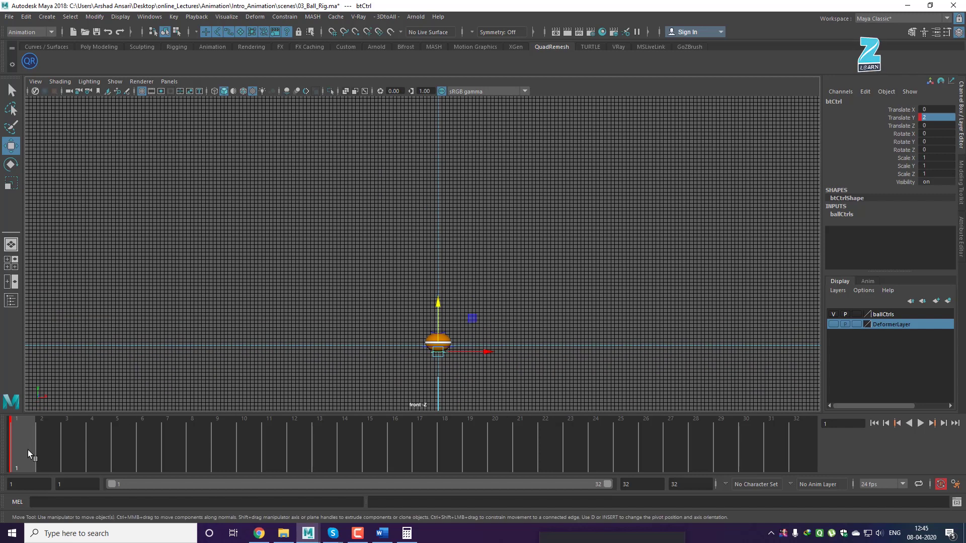
# Set the bottom control's Translate Y to 0 at frame 3 to return the ball to its round shape
pyautogui.keyDown('alt'); pyautogui.moveTo(494, 308); pyautogui.dragTo(516, 289, button='middle'); pyautogui.keyUp('alt')
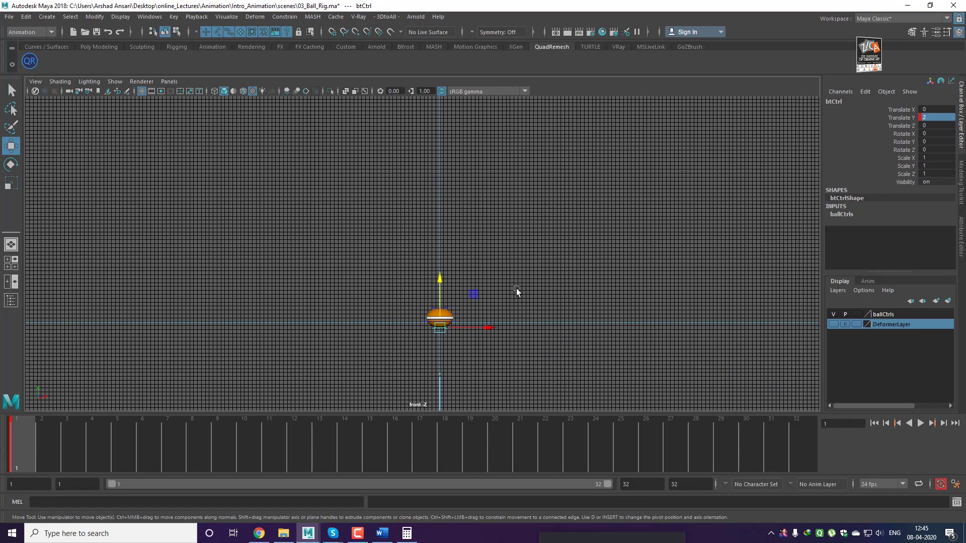
pyautogui.moveTo(29, 446); pyautogui.dragTo(699, 466)
pyautogui.moveTo(607, 465); pyautogui.dragTo(46, 436)
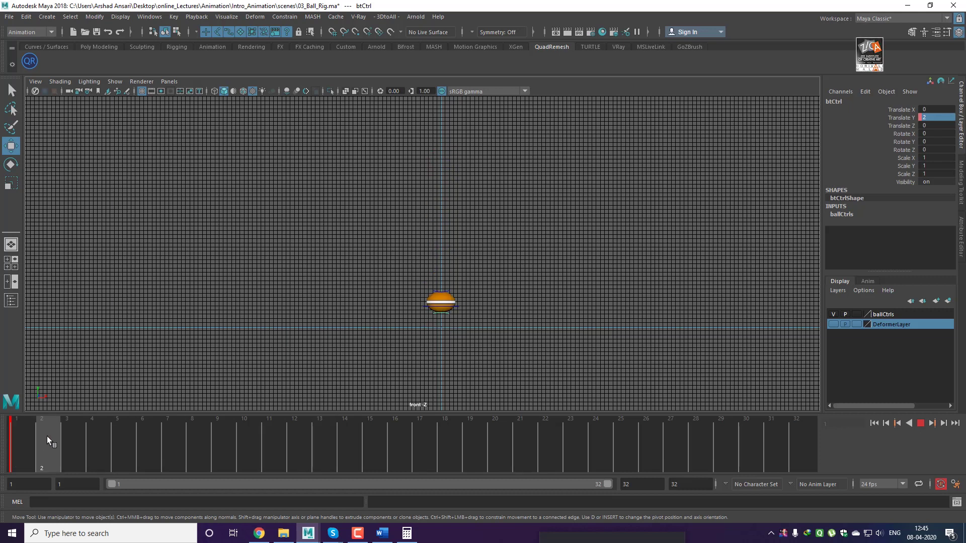
pyautogui.moveTo(47, 436); pyautogui.dragTo(64, 437)
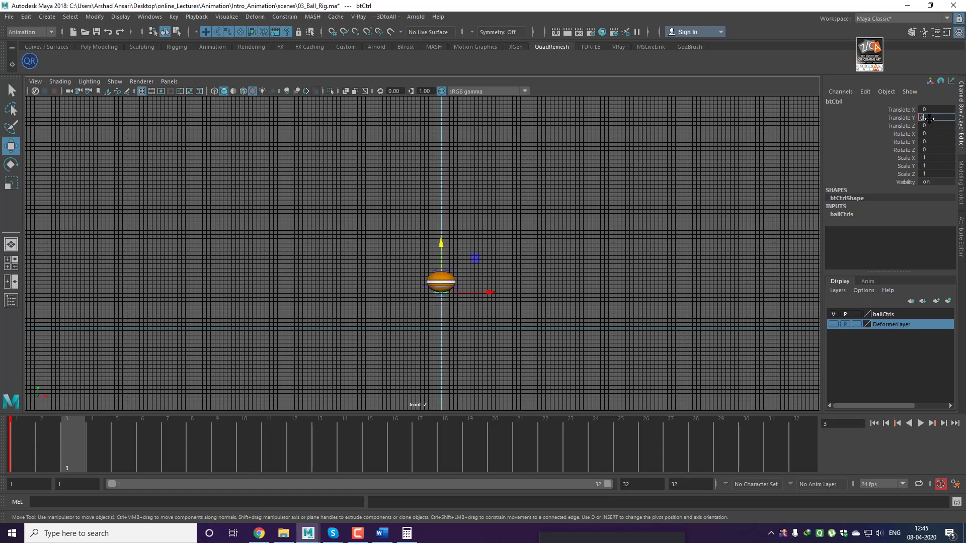
pyautogui.press('s')
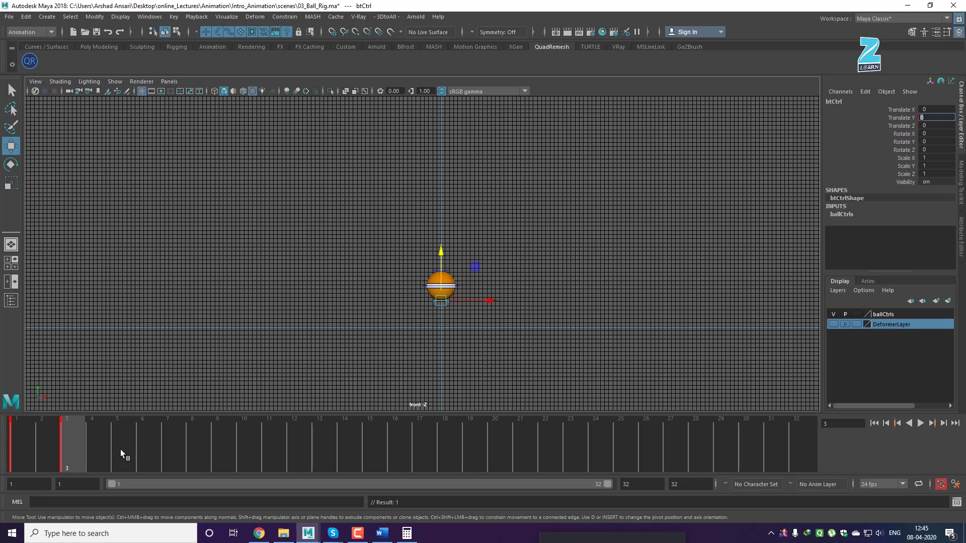
# Key the bottom control's Translate Y at frame 16, the peak of the bounce
pyautogui.moveTo(77, 450); pyautogui.dragTo(396, 439)
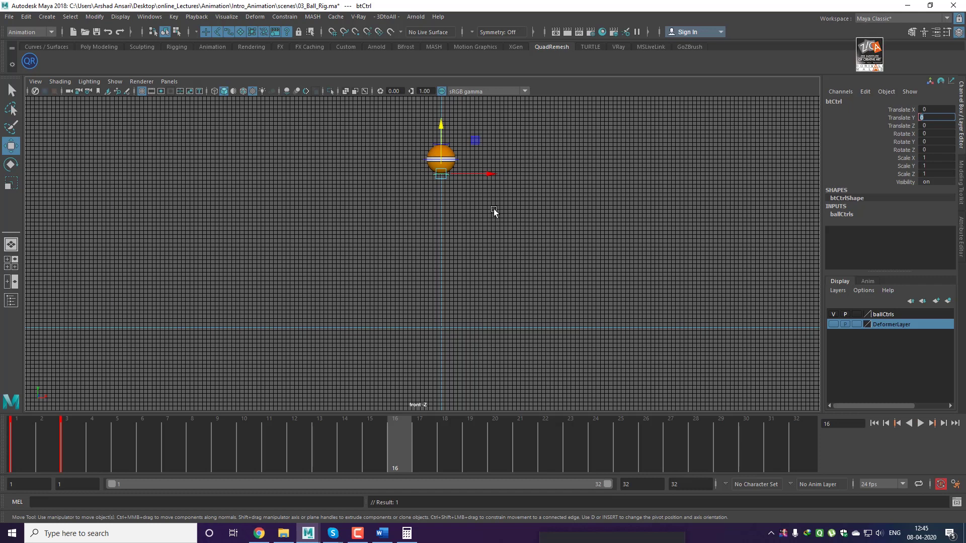
pyautogui.click(893, 116)
pyautogui.rightClick(893, 117)
pyautogui.click(891, 135)
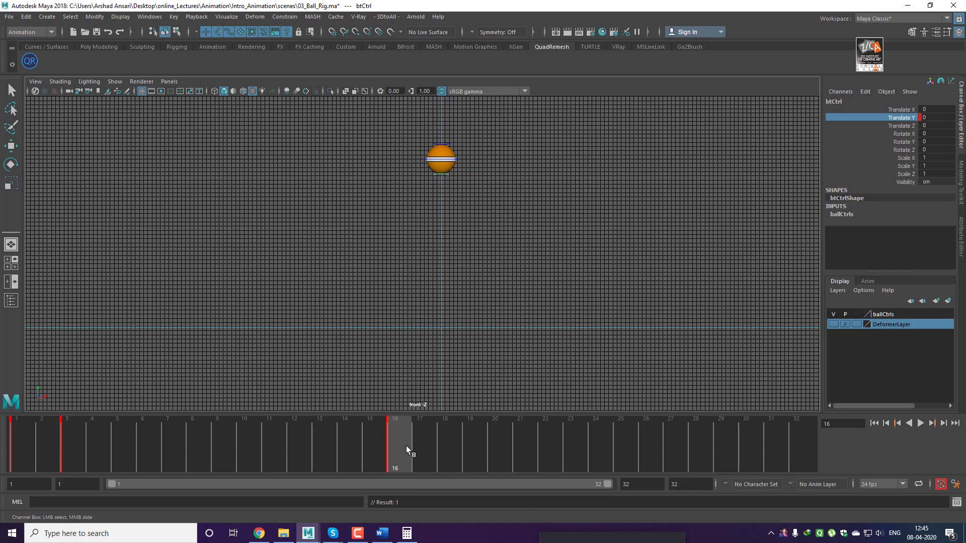
# Copy the bottom control's squash key from frame 1 and paste it at frame 32
pyautogui.hotkey('alt', 'v')
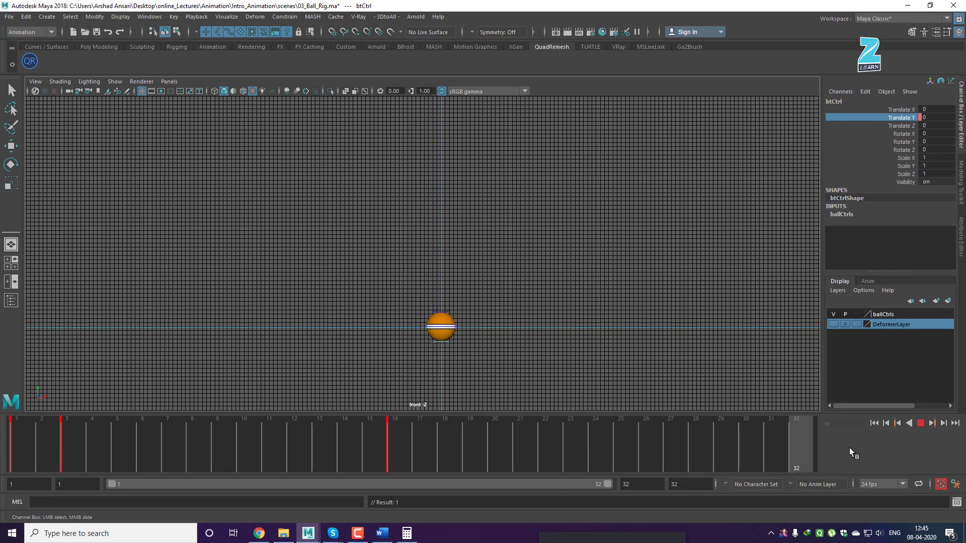
pyautogui.moveTo(850, 448); pyautogui.dragTo(11, 452)
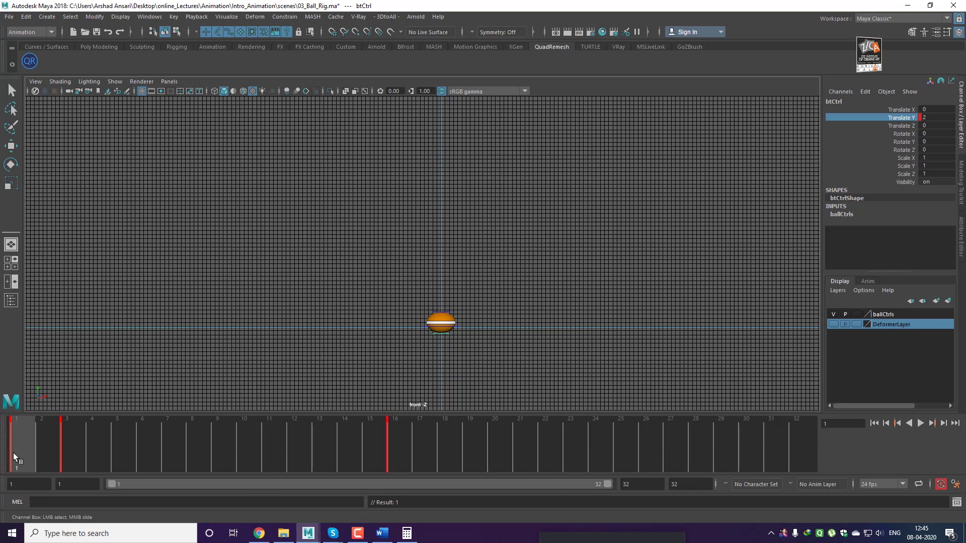
pyautogui.rightClick(11, 447)
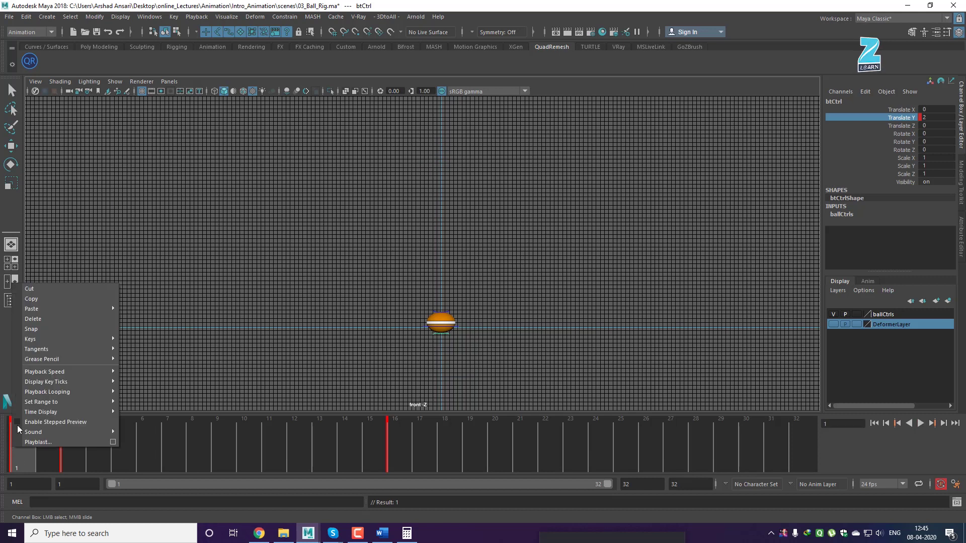
pyautogui.click(41, 298)
pyautogui.moveTo(28, 470); pyautogui.dragTo(808, 443)
pyautogui.rightClick(805, 444)
pyautogui.moveTo(830, 305)
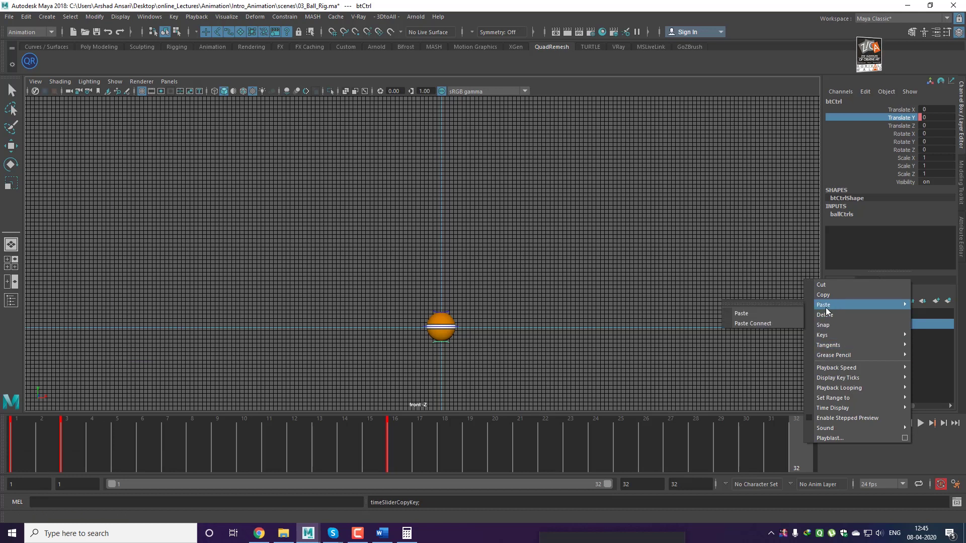
pyautogui.click(772, 313)
# Scrub back to frame 1, play the bounce with nothing selected, and hide the grid
pyautogui.moveTo(800, 446); pyautogui.dragTo(726, 461)
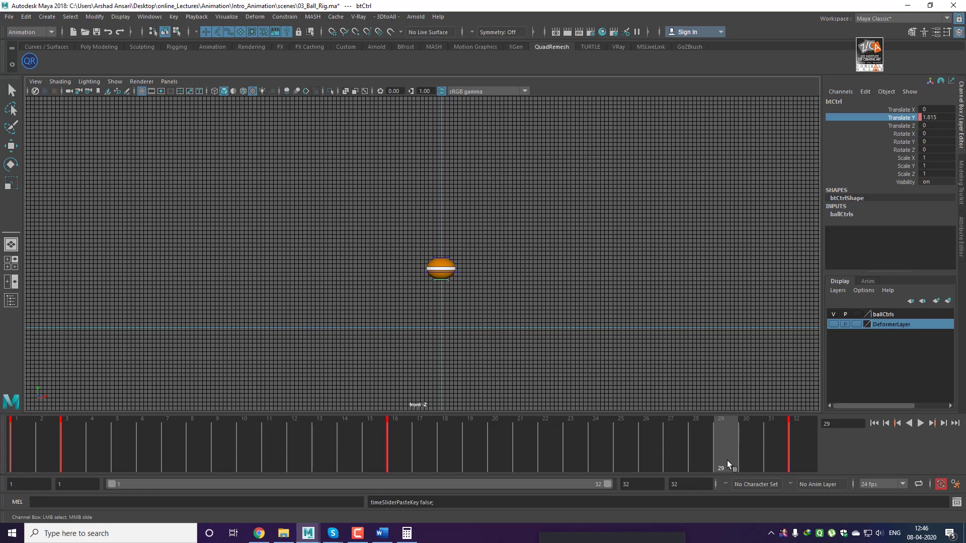
pyautogui.moveTo(720, 457); pyautogui.dragTo(14, 457)
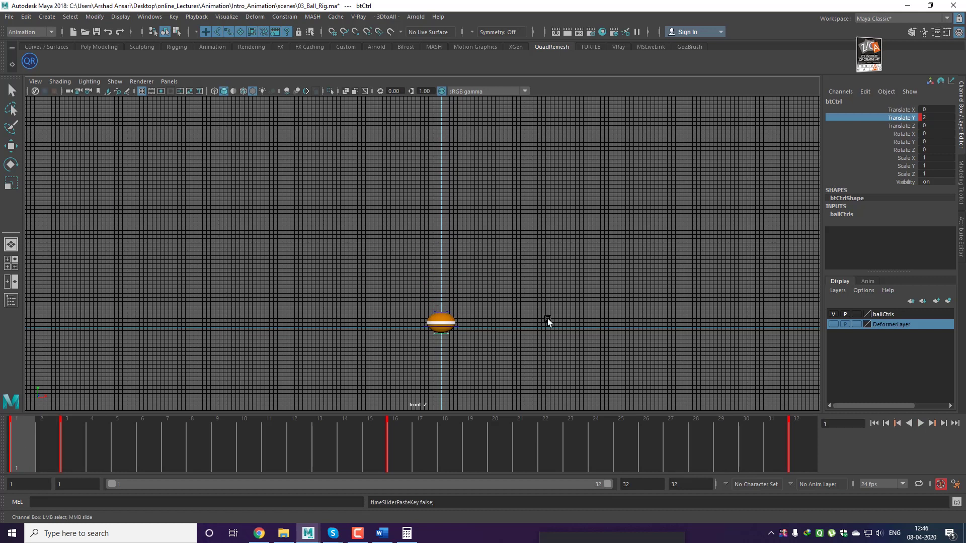
pyautogui.press('w')
pyautogui.click(591, 385)
pyautogui.hotkey('alt', 'v')
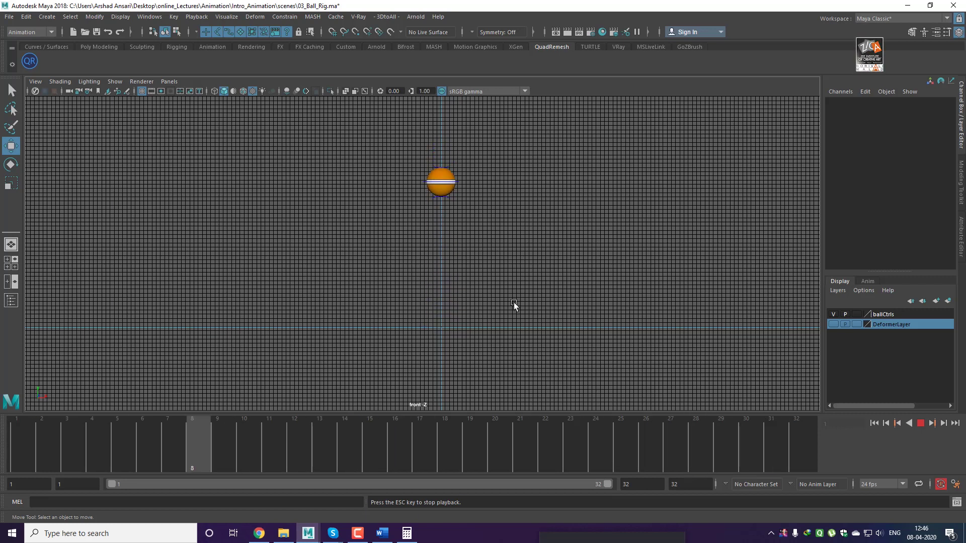
pyautogui.click(142, 91)
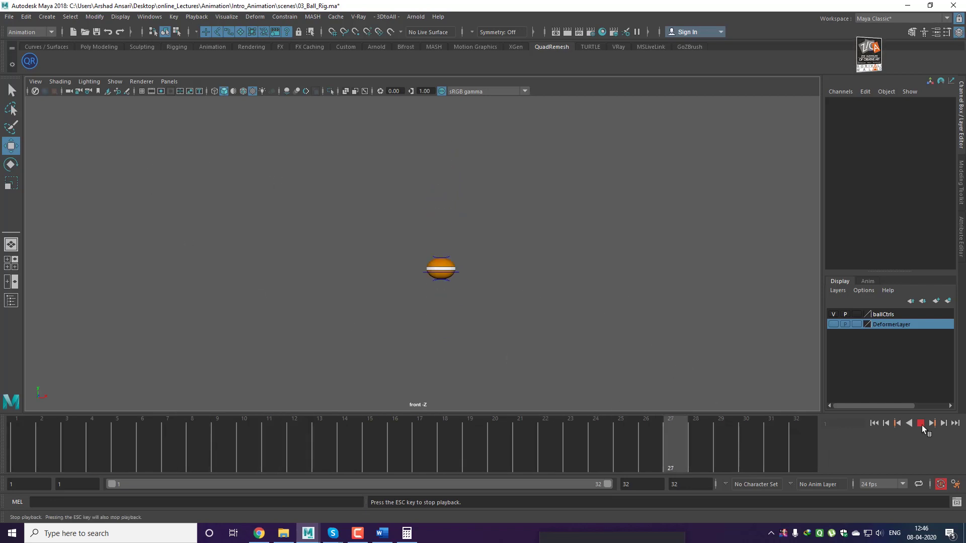
pyautogui.click(920, 424)
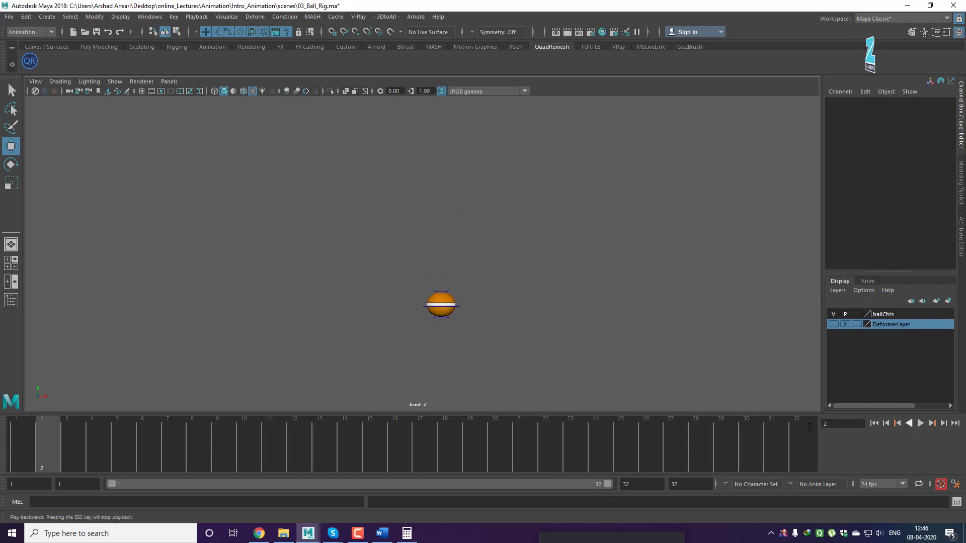
# At frame 6, try raising the ball's top control, undo the move, and key the control's Translate Y at 0
pyautogui.click(446, 319)
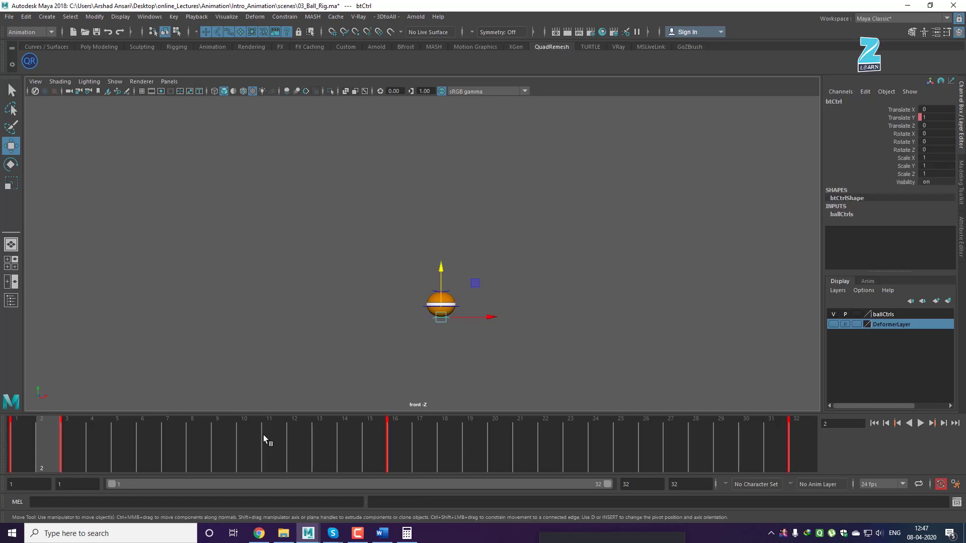
pyautogui.moveTo(58, 457); pyautogui.dragTo(137, 458)
pyautogui.click(512, 213)
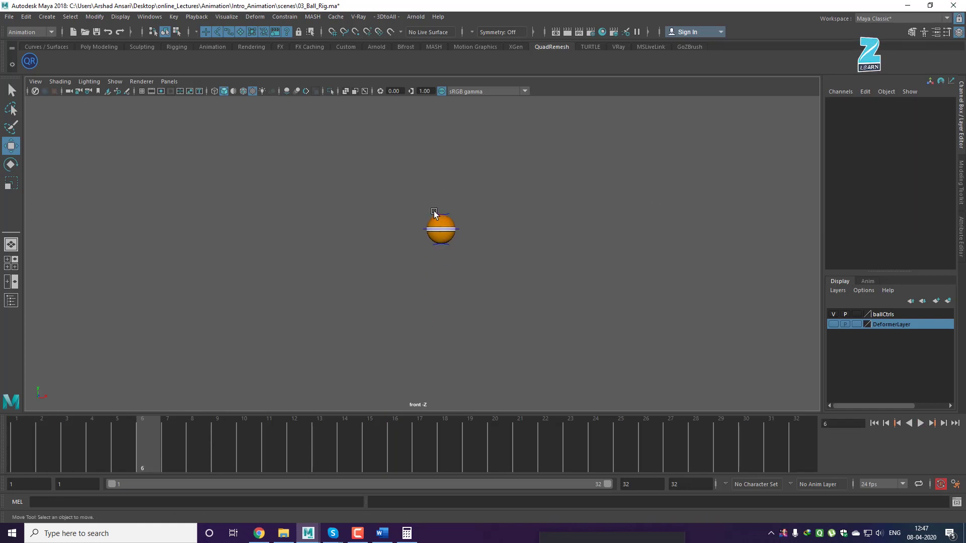
pyautogui.click(435, 213)
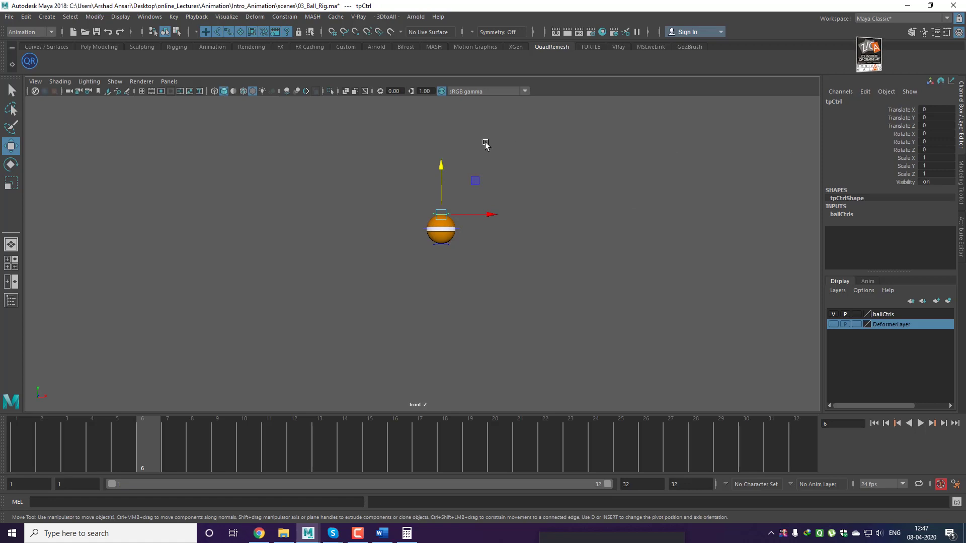
pyautogui.moveTo(442, 169); pyautogui.dragTo(443, 166)
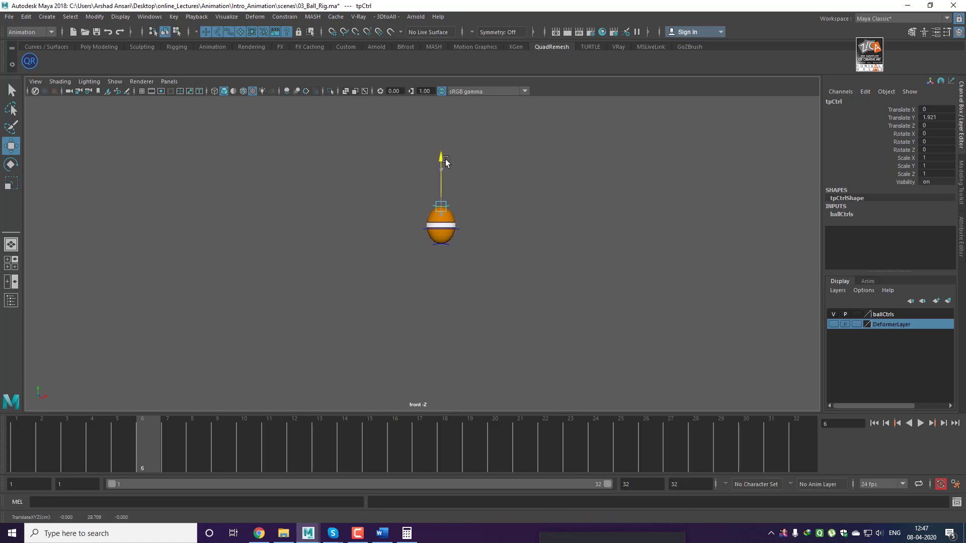
pyautogui.hotkey('ctrl', 'z')
pyautogui.click(901, 119)
pyautogui.rightClick(901, 119)
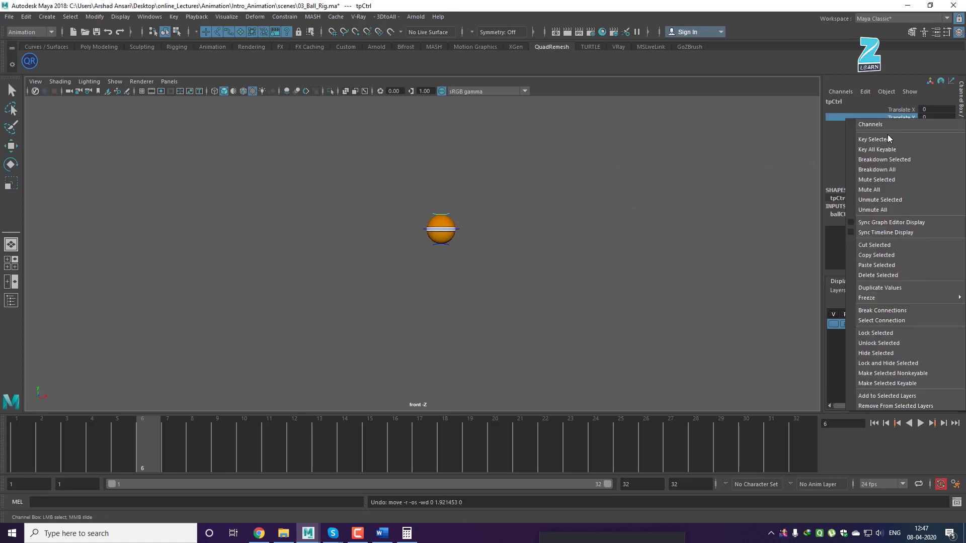
pyautogui.click(888, 135)
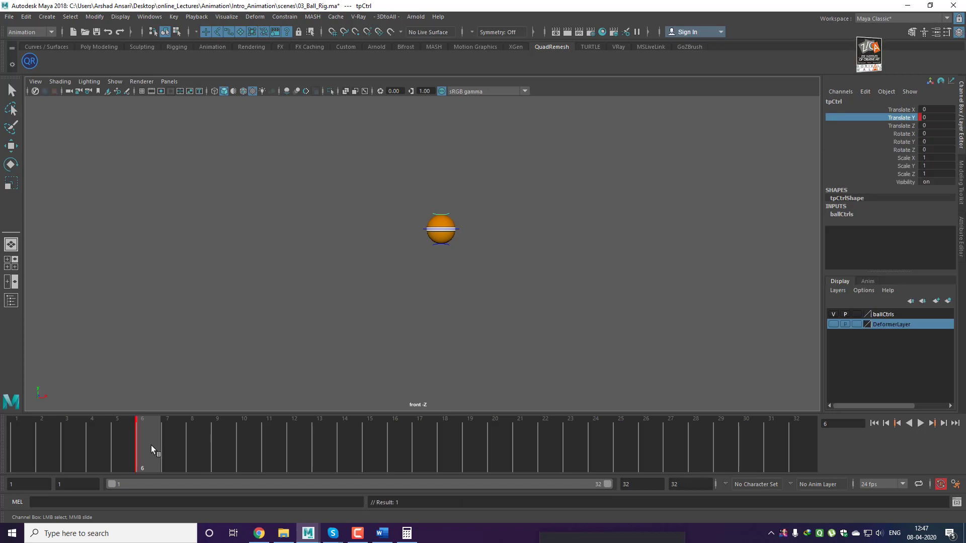
# At frame 16, raise the top control to a Translate Y of about 1.68 and key the stretched shape
pyautogui.moveTo(151, 445); pyautogui.dragTo(395, 453)
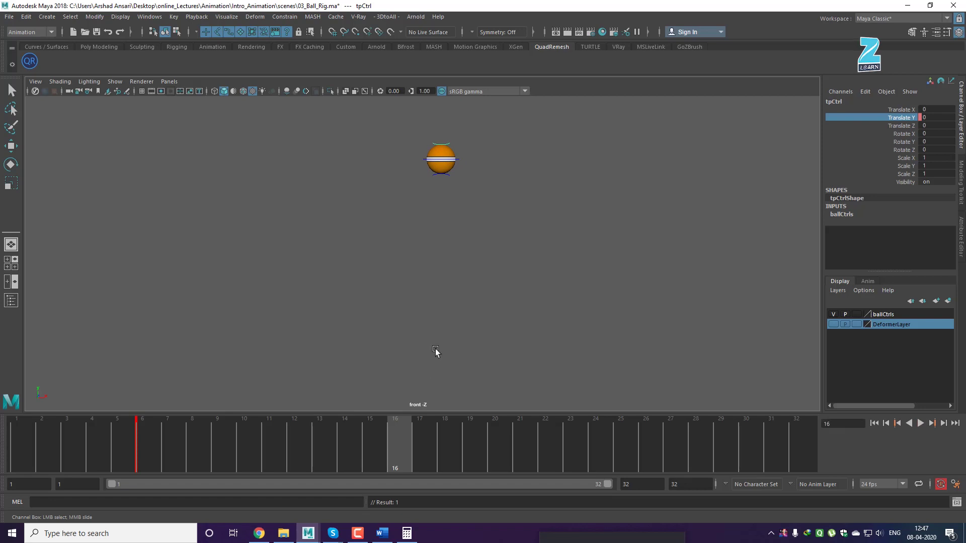
pyautogui.press('w')
pyautogui.moveTo(443, 111); pyautogui.dragTo(442, 103)
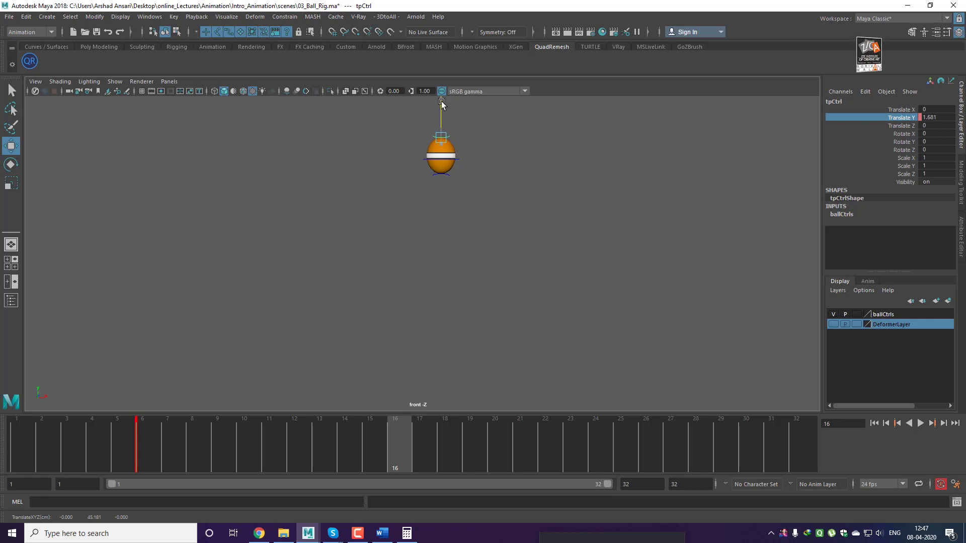
pyautogui.press('s')
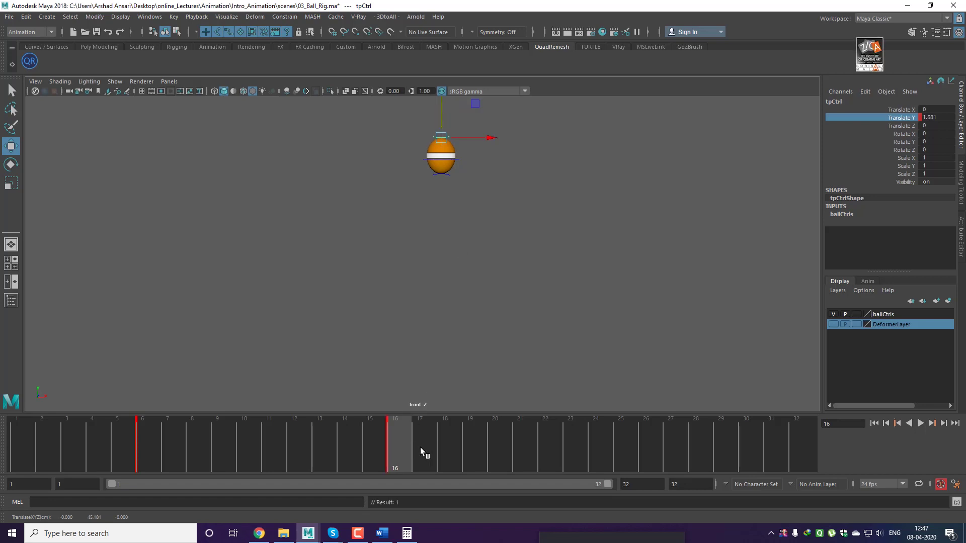
# Scrub to frame 32 and inspect the ball's shape and the main and top controls' keys on the timeline
pyautogui.moveTo(420, 448); pyautogui.dragTo(393, 464)
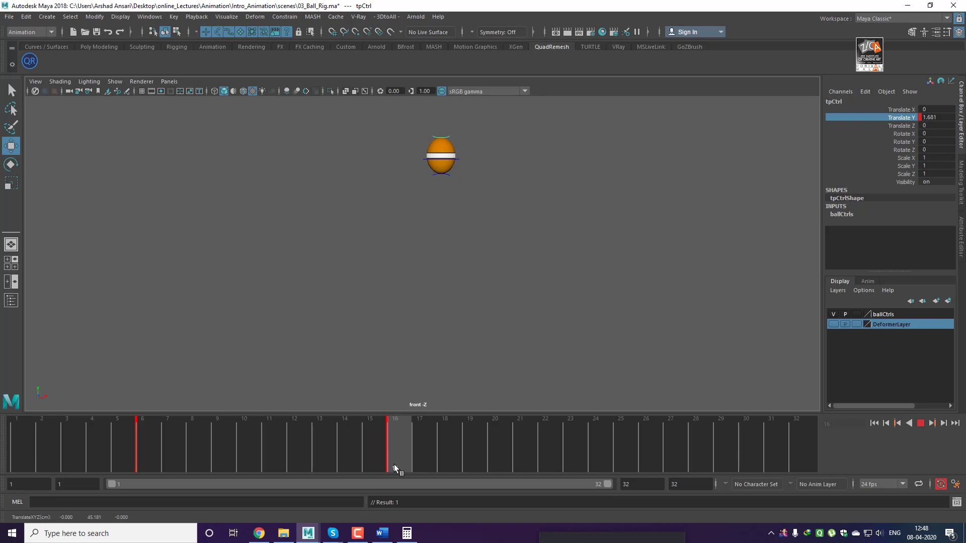
pyautogui.moveTo(394, 464); pyautogui.dragTo(805, 464)
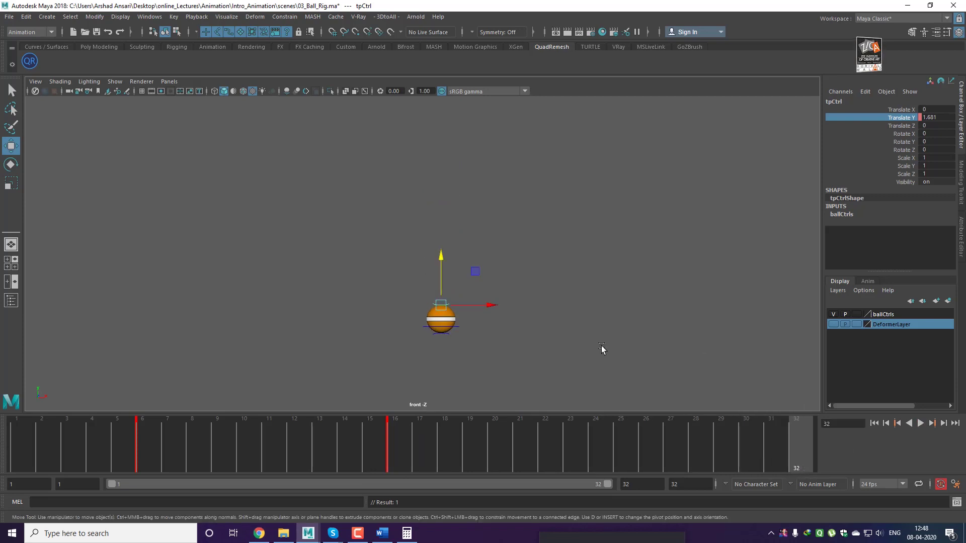
pyautogui.click(459, 328)
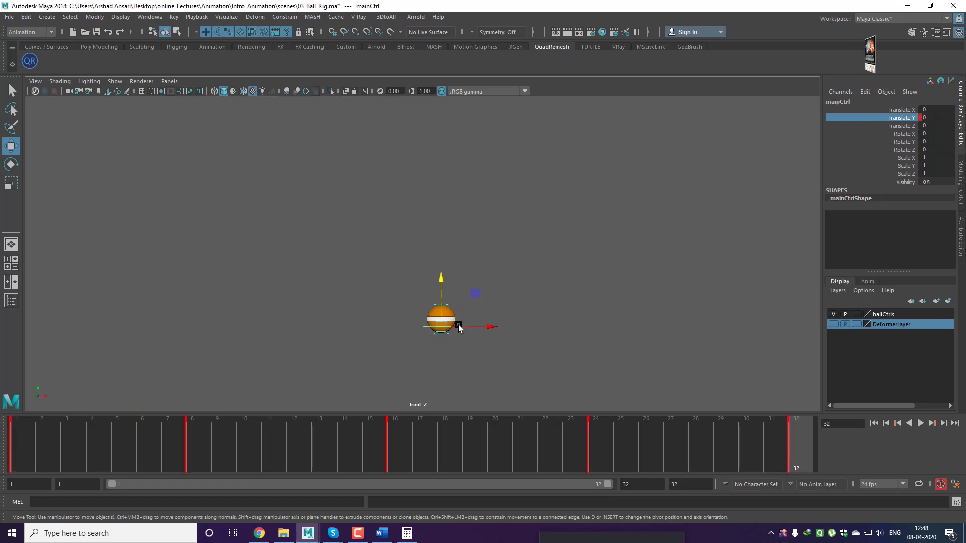
pyautogui.click(587, 327)
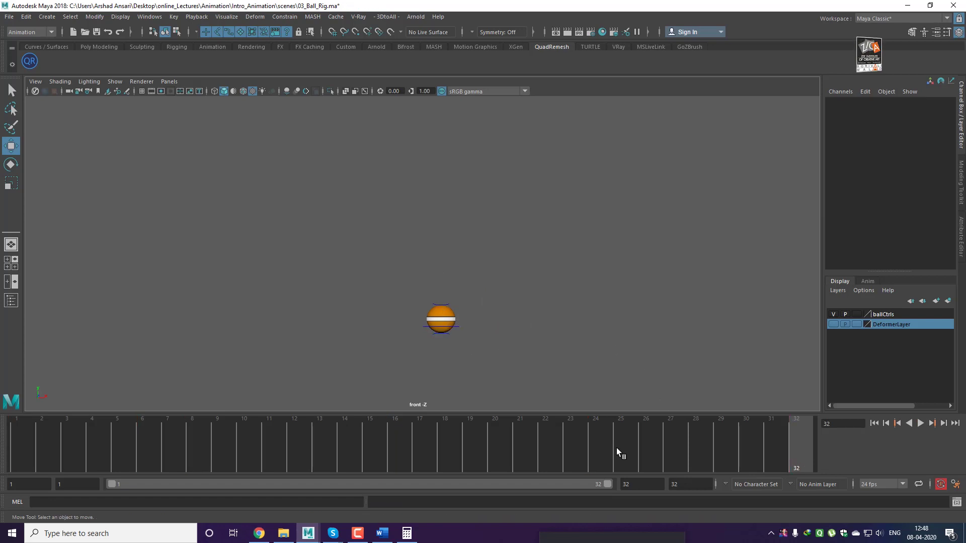
pyautogui.click(450, 306)
pyautogui.hotkey('alt', 'v')
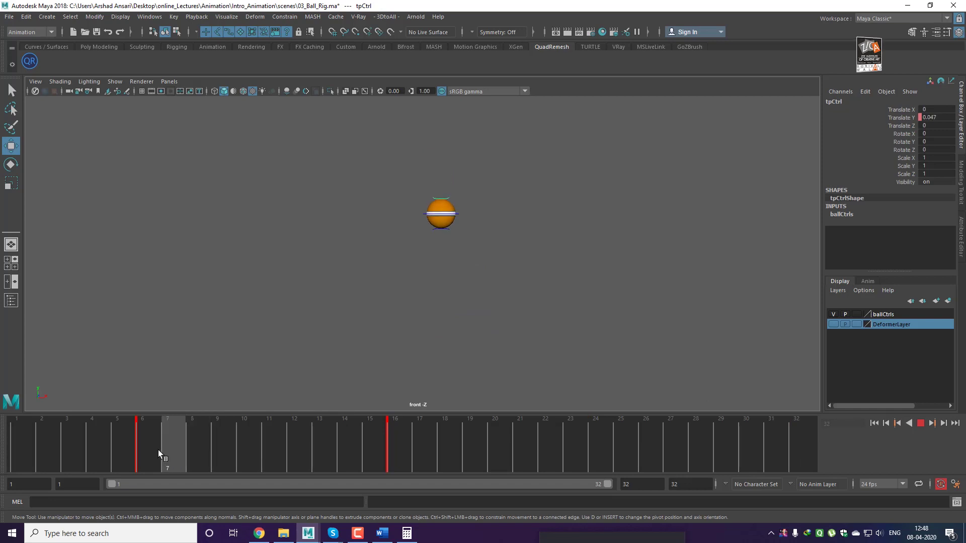
# Set the top control's Translate Y to 0 at frame 19 to end the stretch after the peak
pyautogui.moveTo(170, 449); pyautogui.dragTo(379, 448)
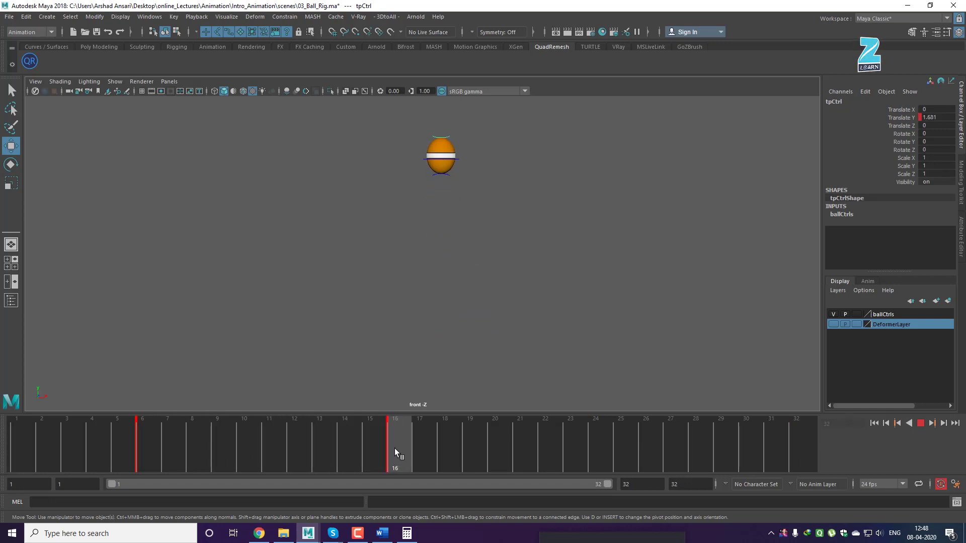
pyautogui.moveTo(395, 448); pyautogui.dragTo(470, 448)
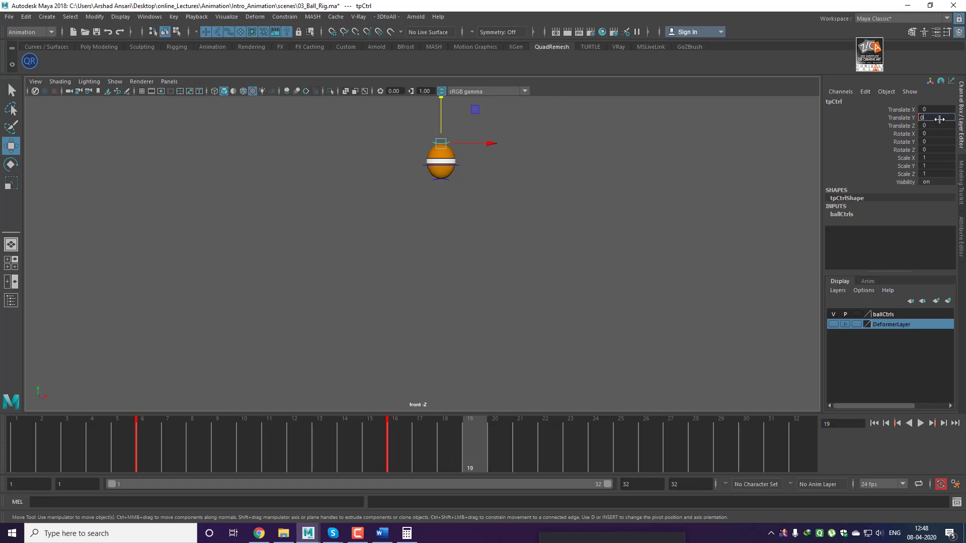
pyautogui.press('Return')
# Play the bounce with nothing selected and hide the NURBS curves in the viewport
pyautogui.hotkey('alt', 'v')
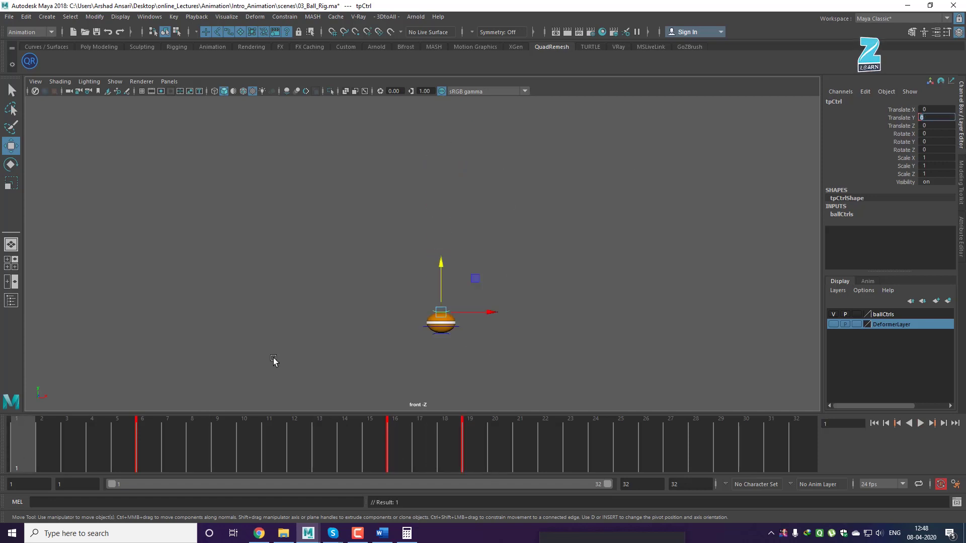
pyautogui.click(274, 363)
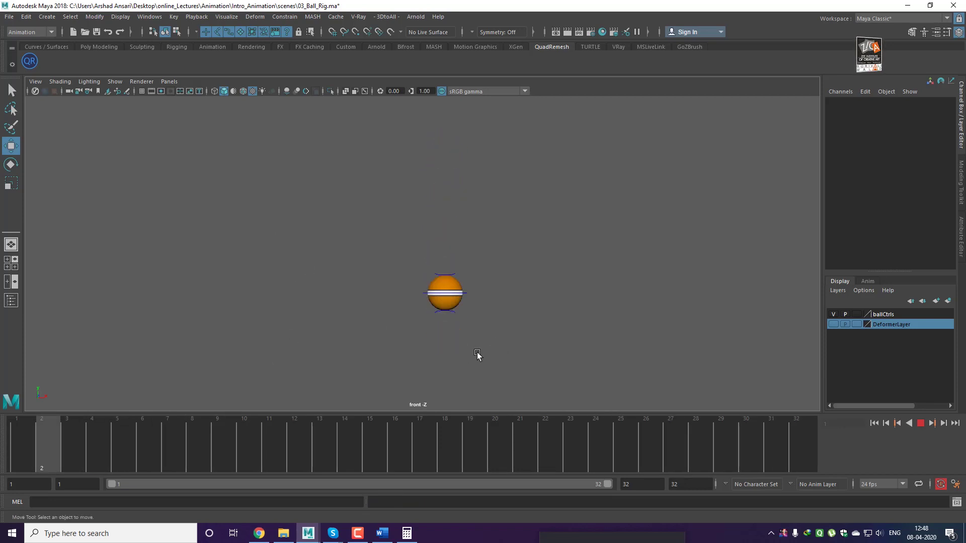
pyautogui.click(114, 81)
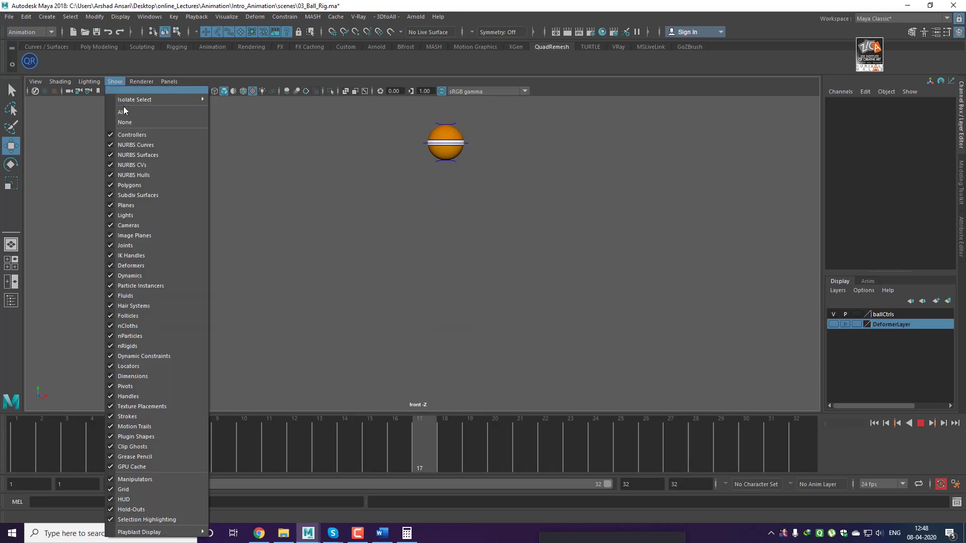
pyautogui.click(137, 145)
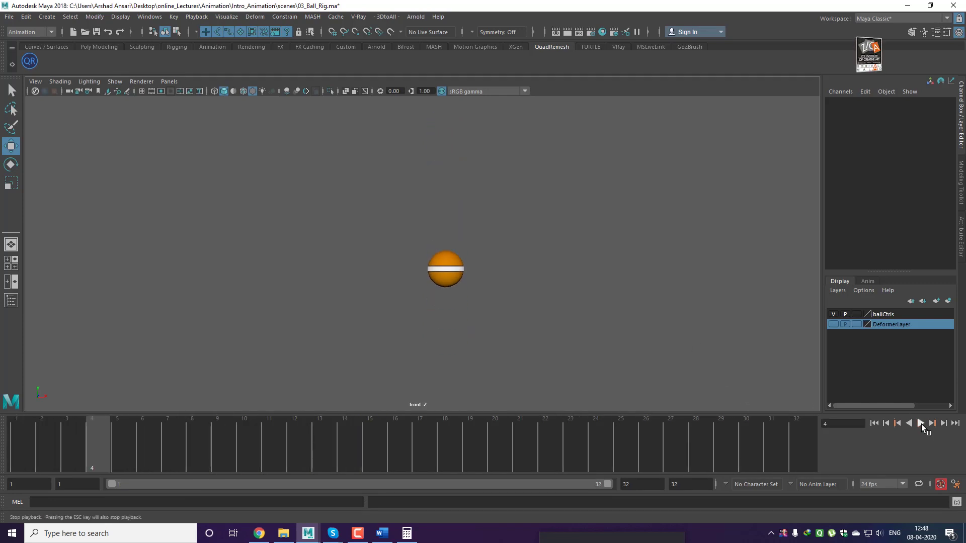
# Show the NURBS curves in the viewport again and scrub through the bounce to frame 32
pyautogui.click(112, 82)
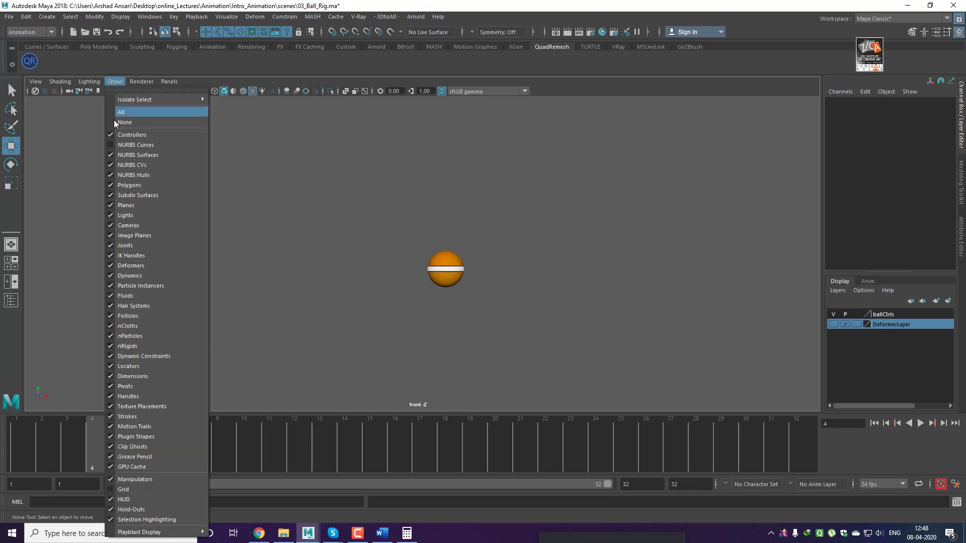
pyautogui.click(159, 143)
pyautogui.moveTo(76, 456); pyautogui.dragTo(812, 446)
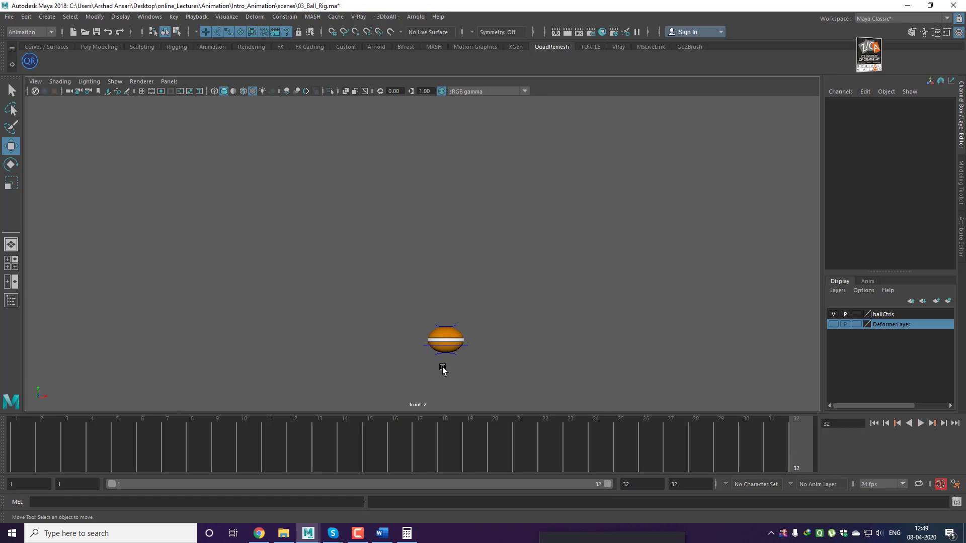
# At frame 24, lower the bottom control to a Translate Y of about -1.69 to key a stretch on the descent
pyautogui.click(456, 356)
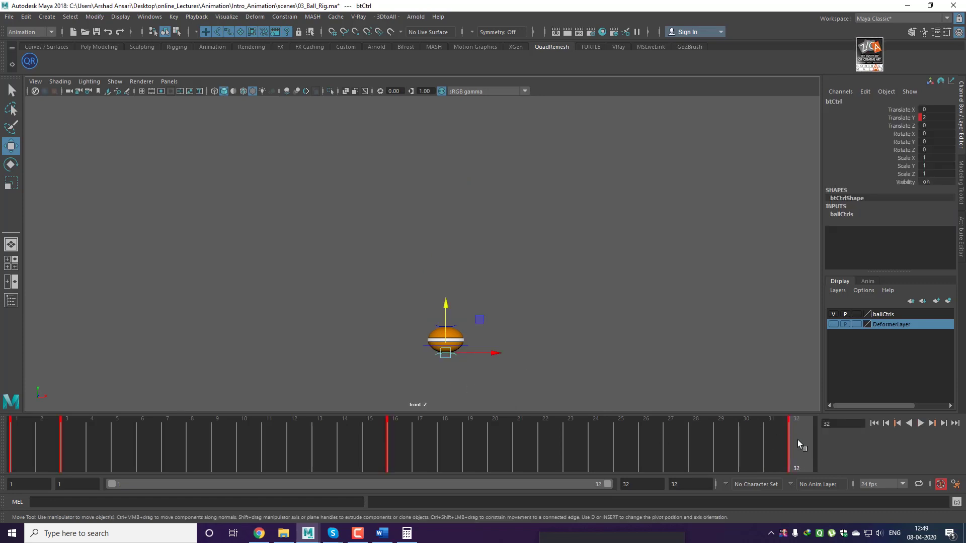
pyautogui.moveTo(798, 445); pyautogui.dragTo(591, 440)
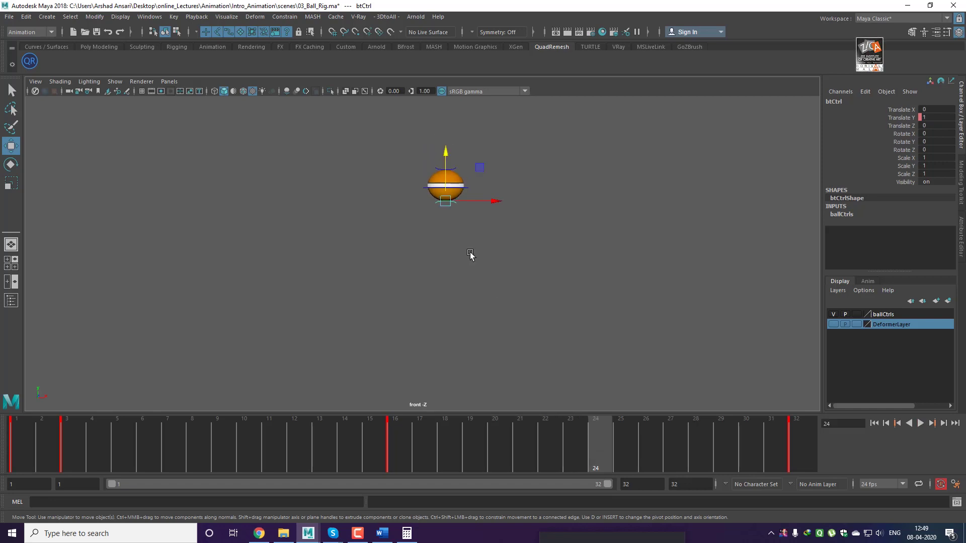
pyautogui.moveTo(445, 150); pyautogui.dragTo(448, 160)
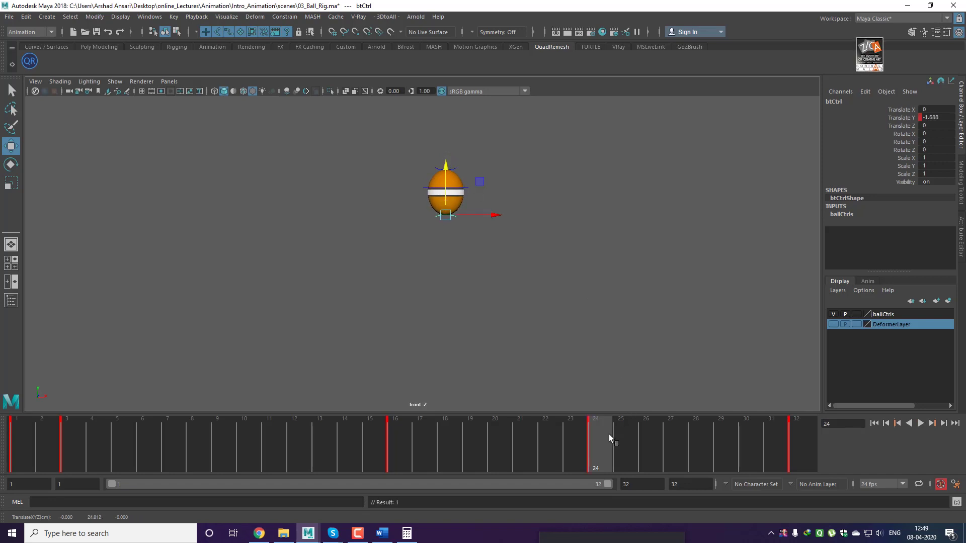
# Deselect the bottom control, play back the bounce with the falling stretch, and hide the NURBS curves during playback
pyautogui.hotkey('alt', 'v')
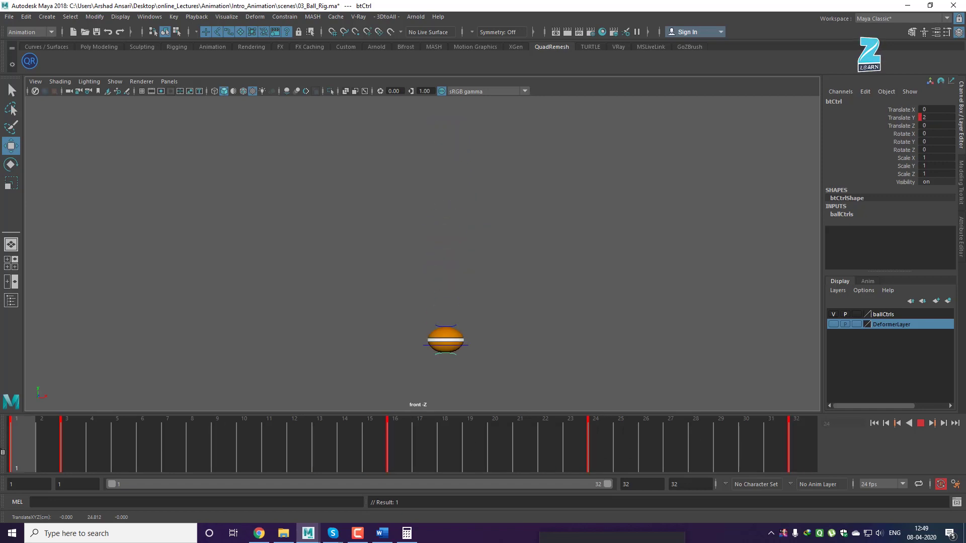
pyautogui.hotkey('alt', 'v')
pyautogui.click(211, 334)
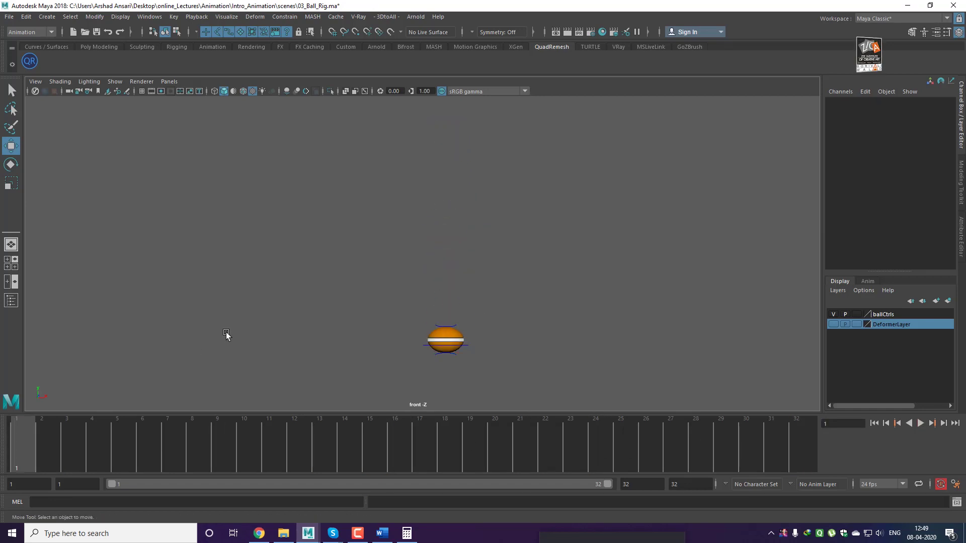
pyautogui.hotkey('alt', 'v')
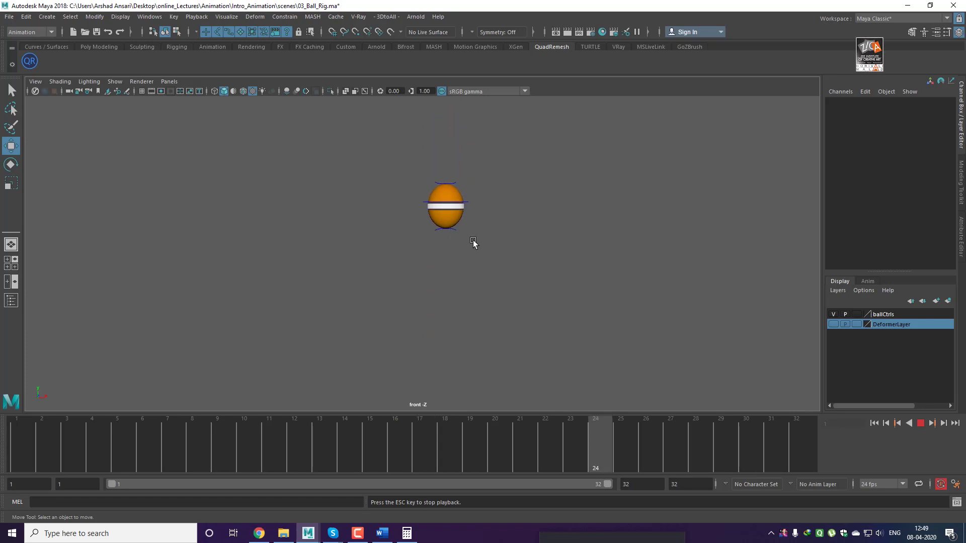
pyautogui.click(115, 81)
pyautogui.click(125, 146)
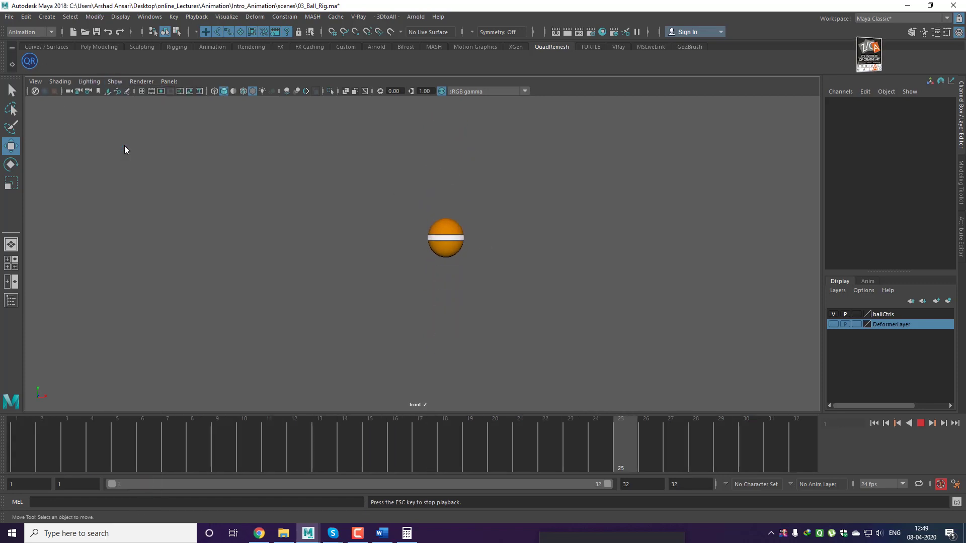